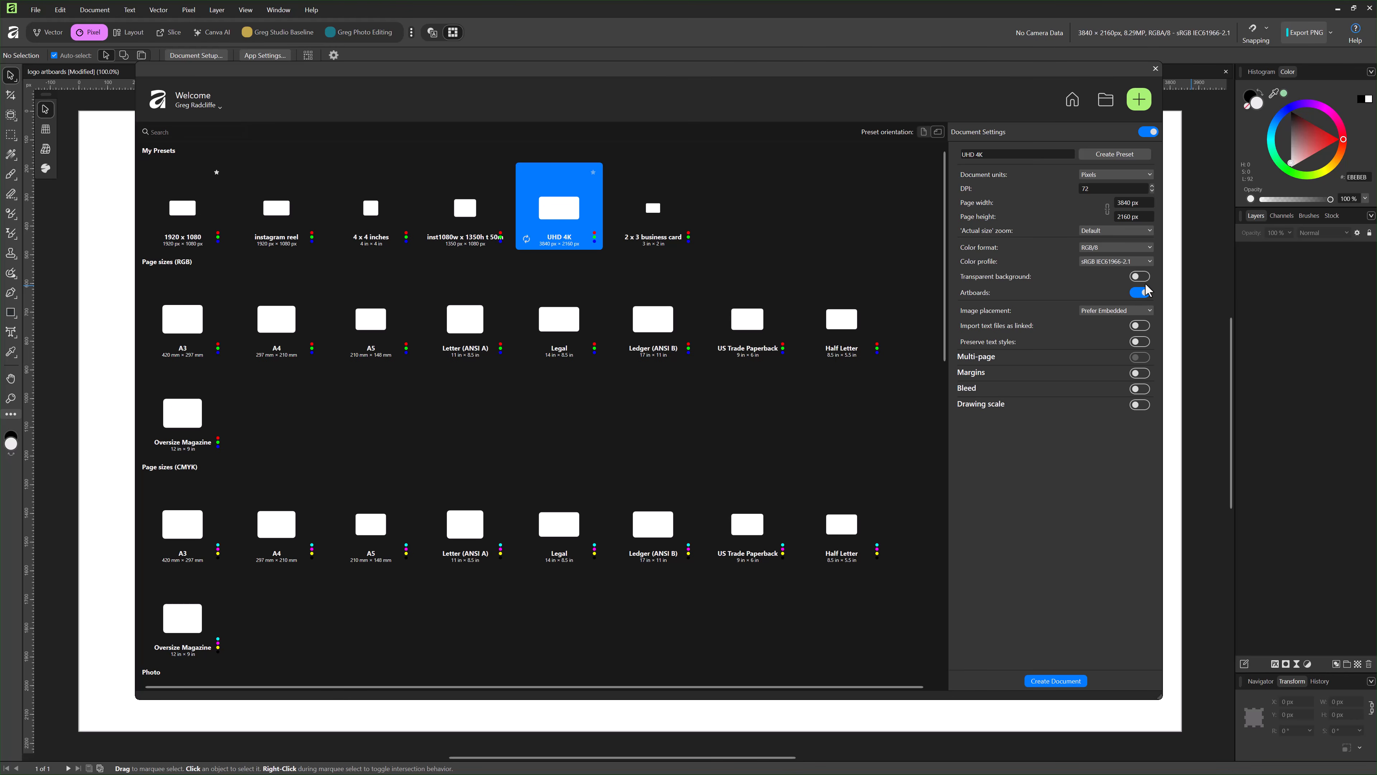
- Create a UHD 4K document of 3840 by 2160 px with artboards enabled and bring it to the front
left_click(1267, 402)
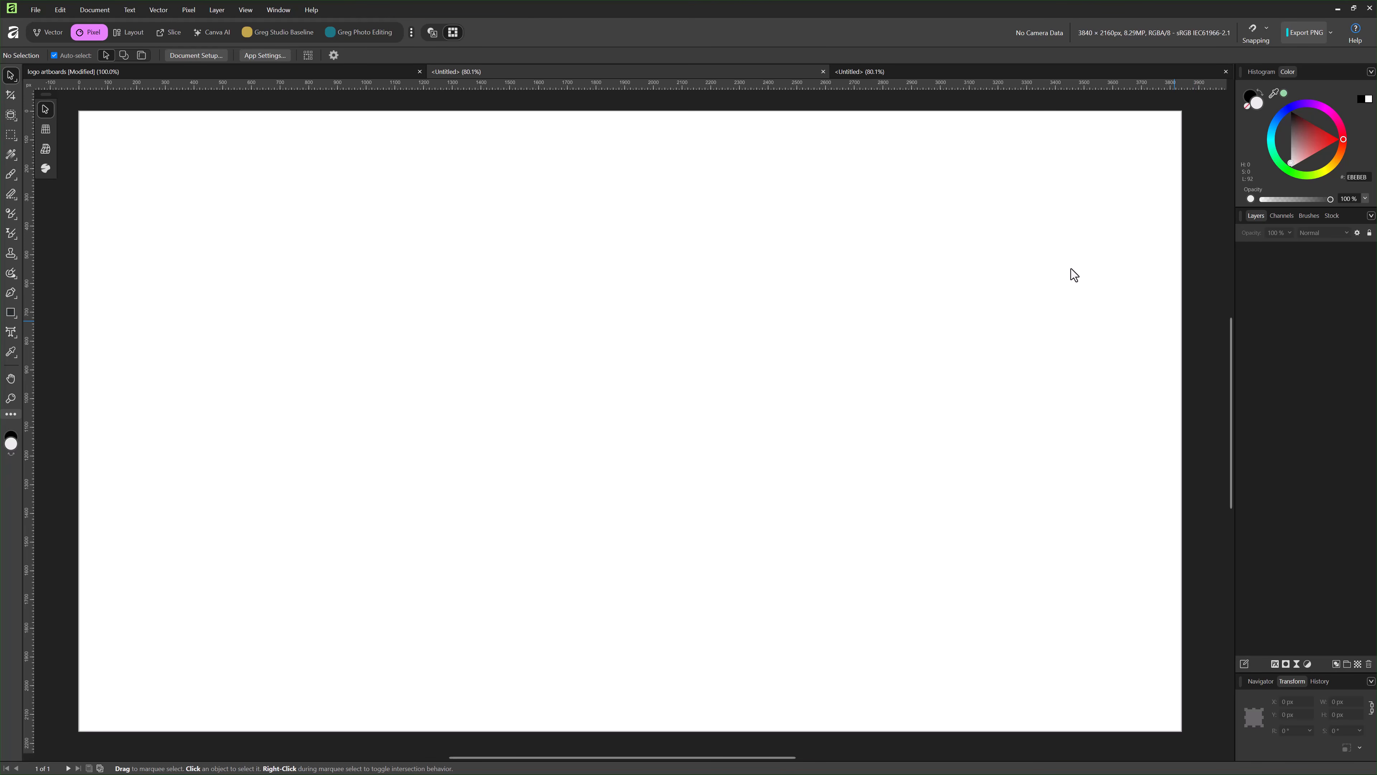
left_click(881, 75)
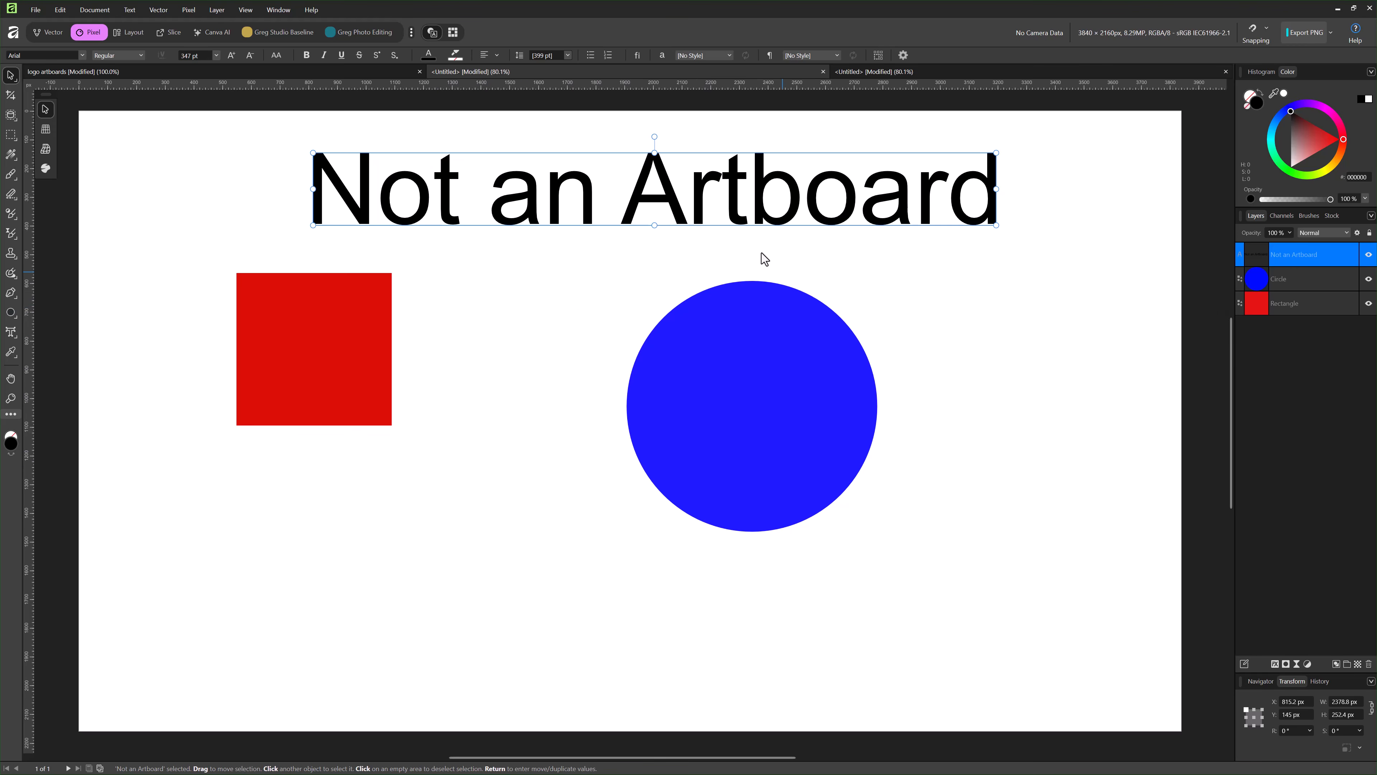
- Compare the layer structure of the artboard and non-artboard documents, collapsing and re-expanding Artboard1's contents
left_click(856, 72)
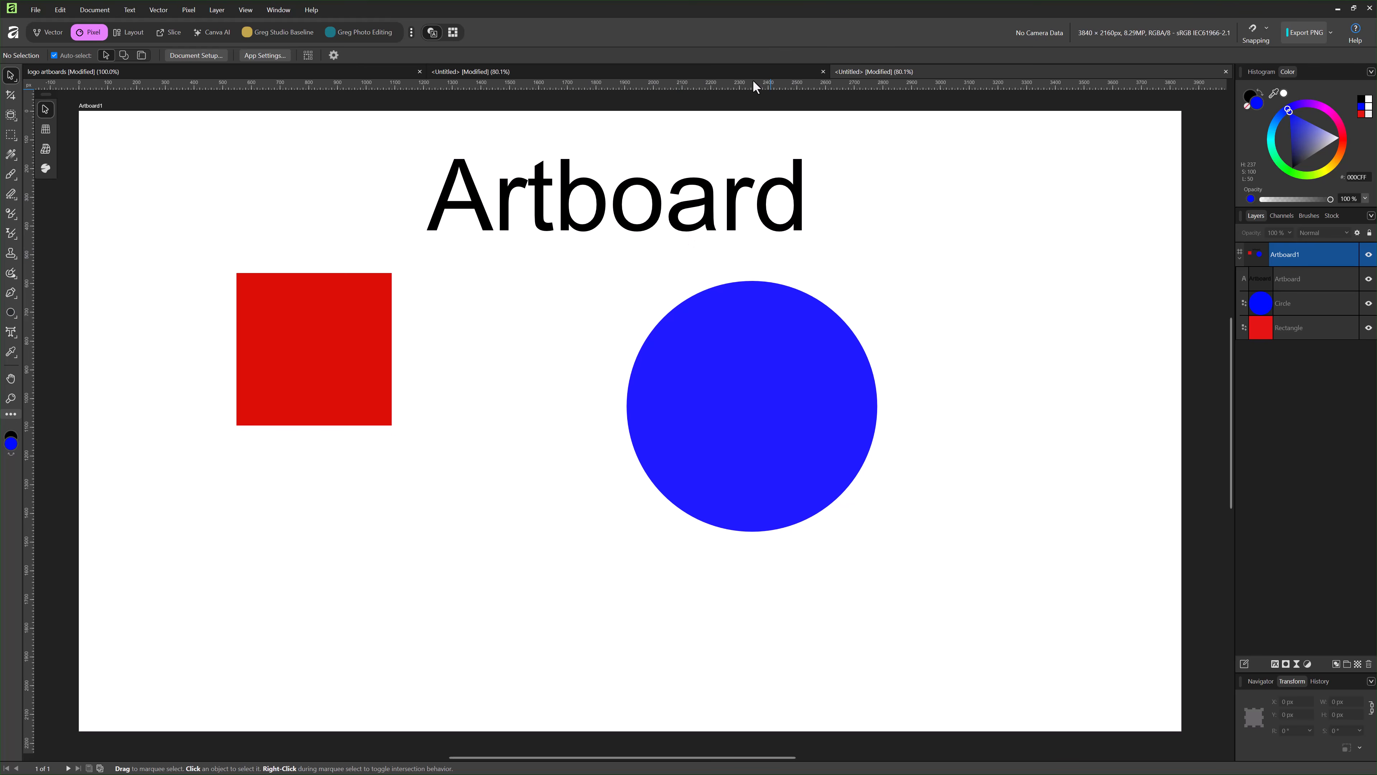
left_click(736, 70)
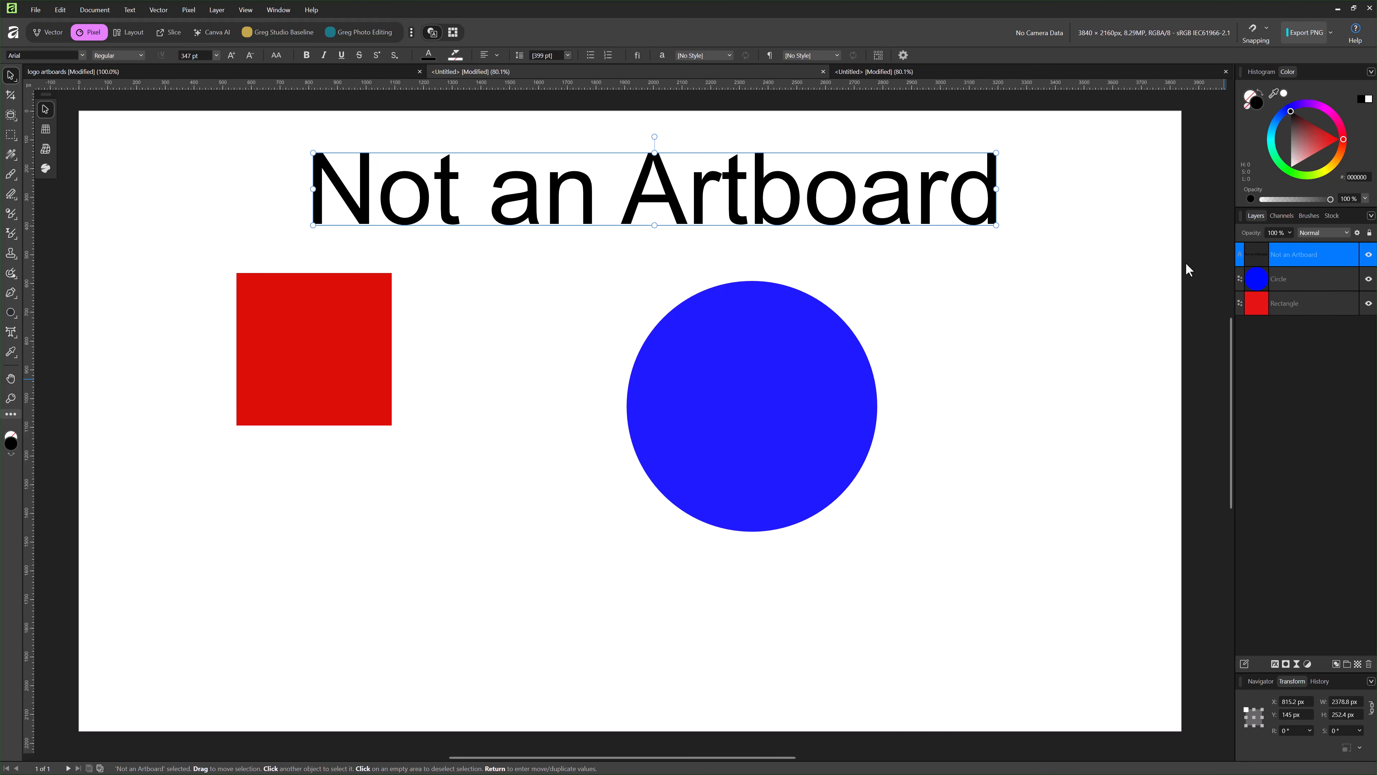
left_click(870, 75)
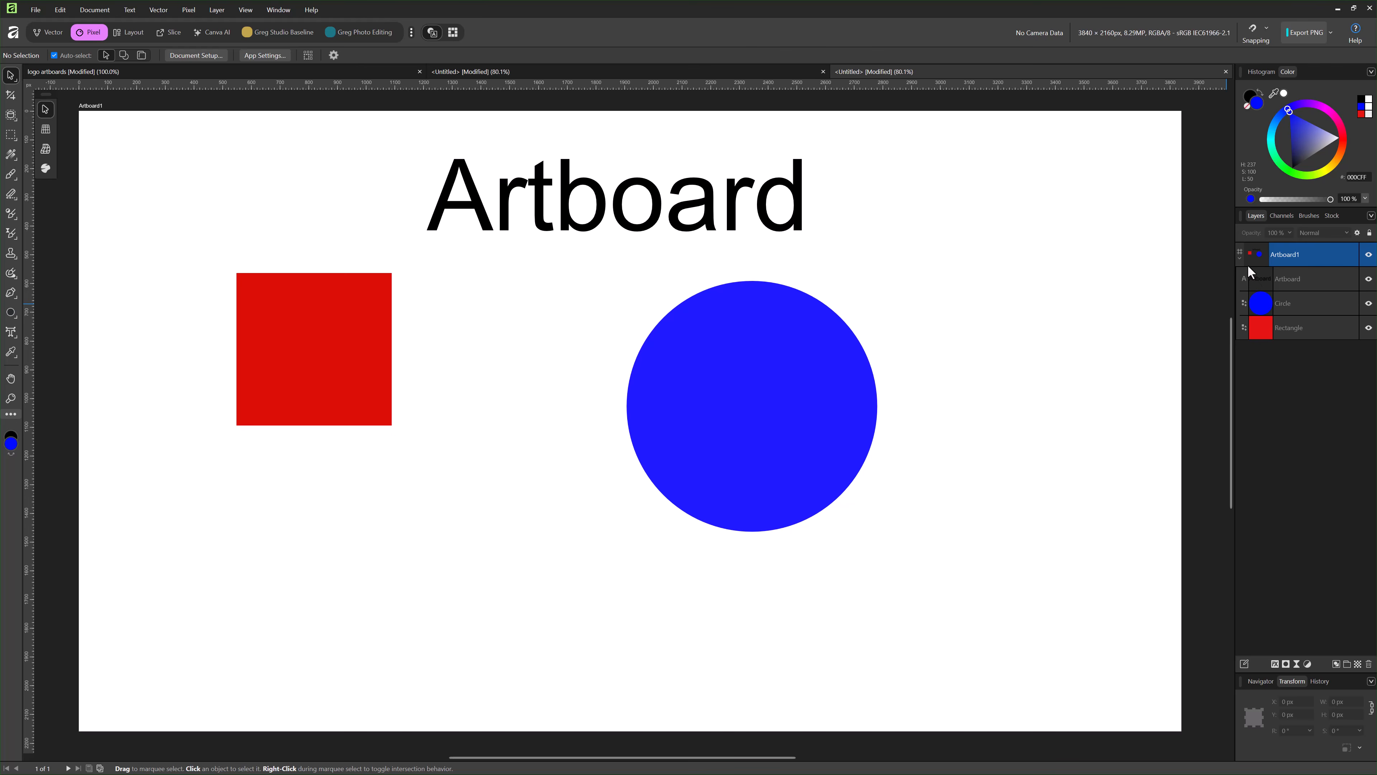
left_click(1239, 257)
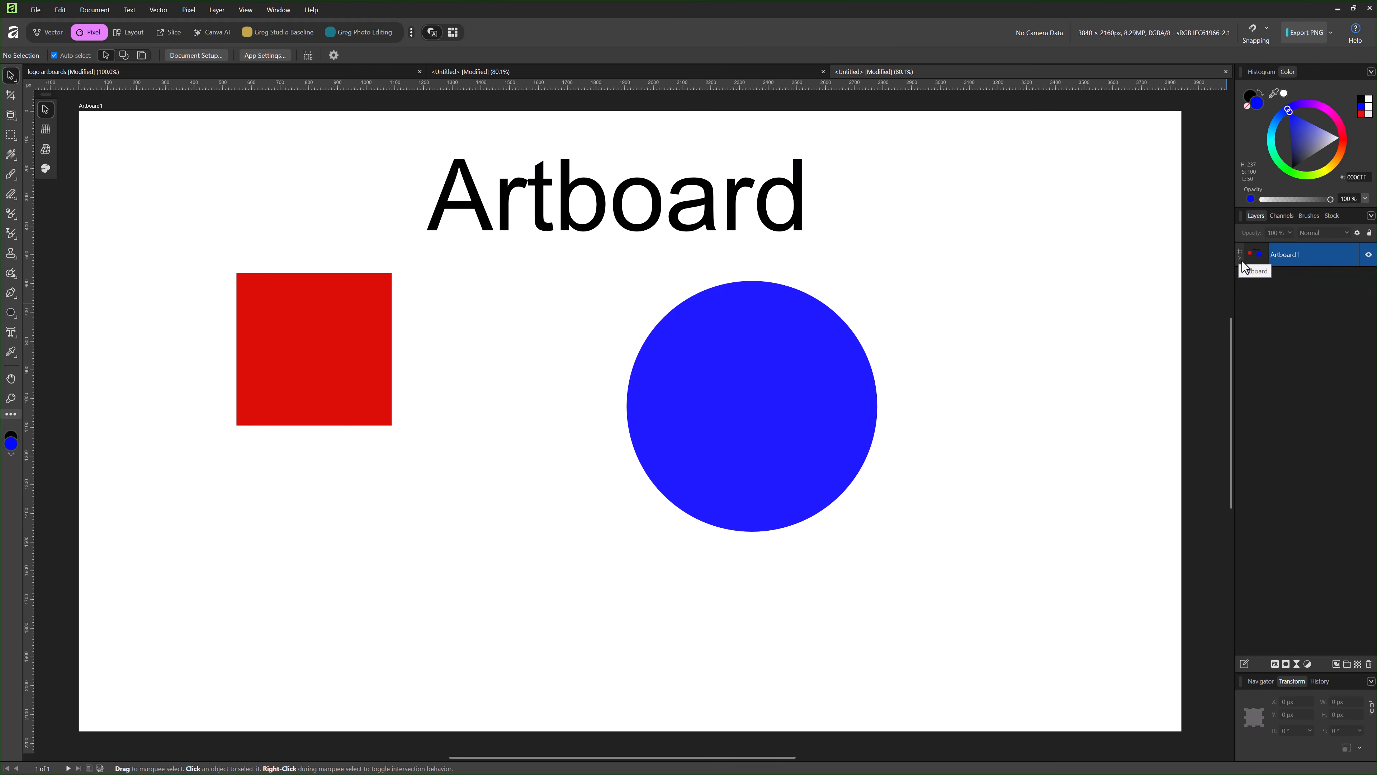
left_click(1240, 258)
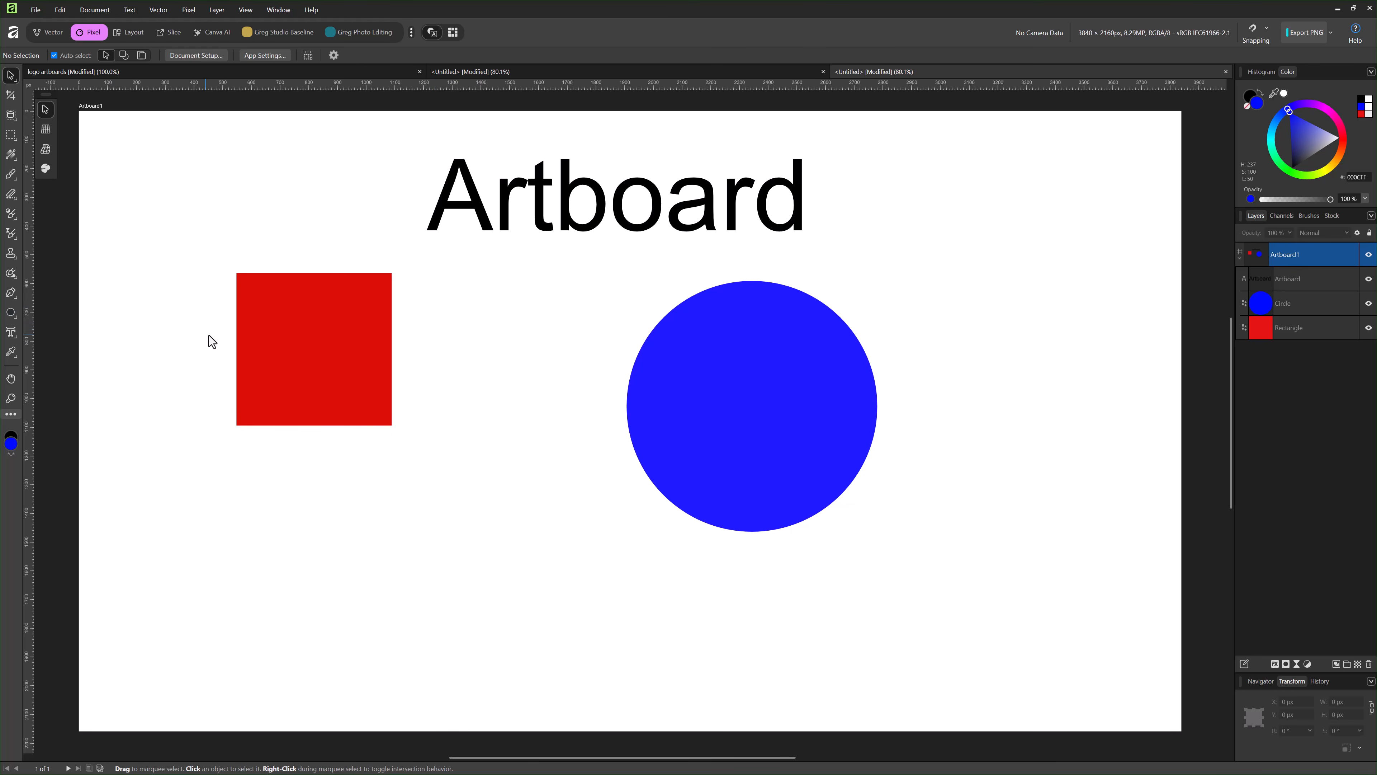
- In the "Not an Artboard" document, move the blue circle off the page's right side to about X 3976, Y 64 px
key("z")
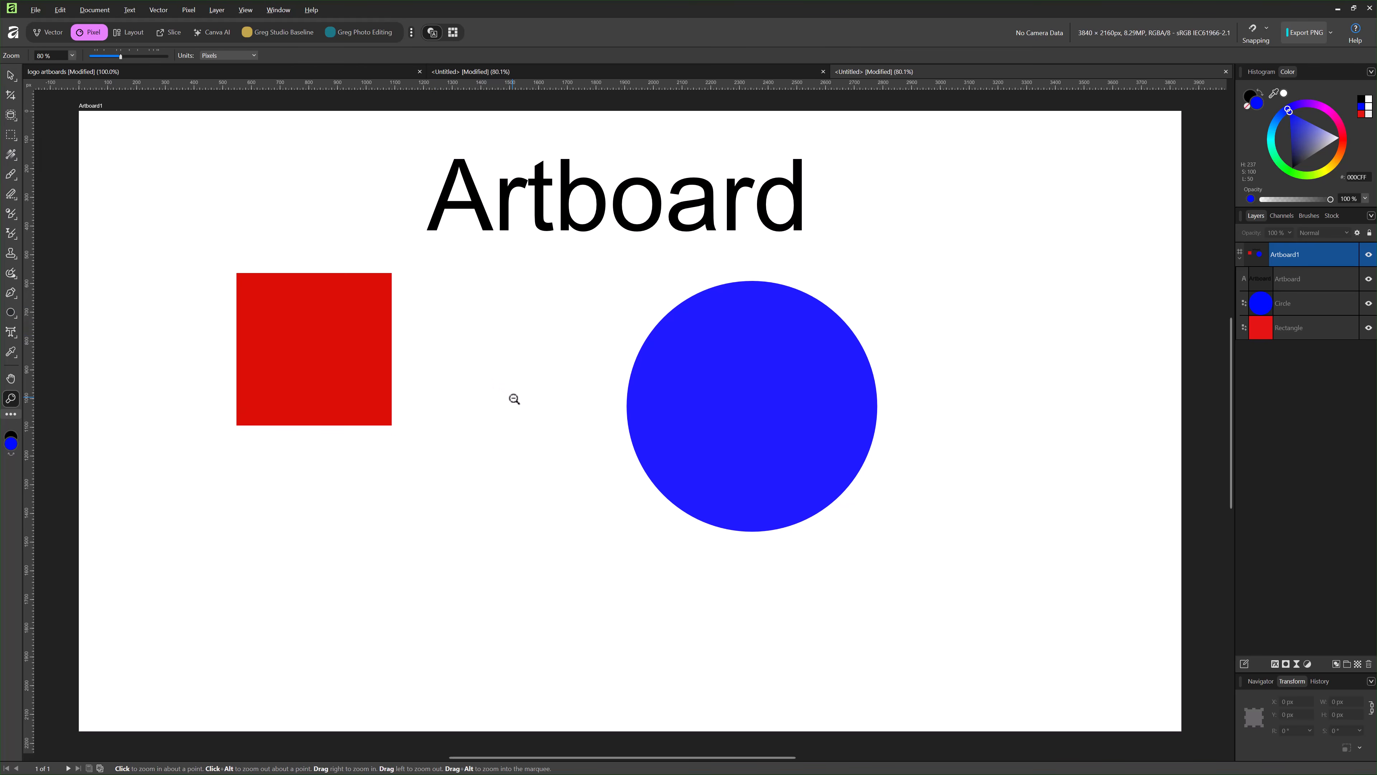
left_click(515, 400, "alt")
left_click(514, 400, "alt")
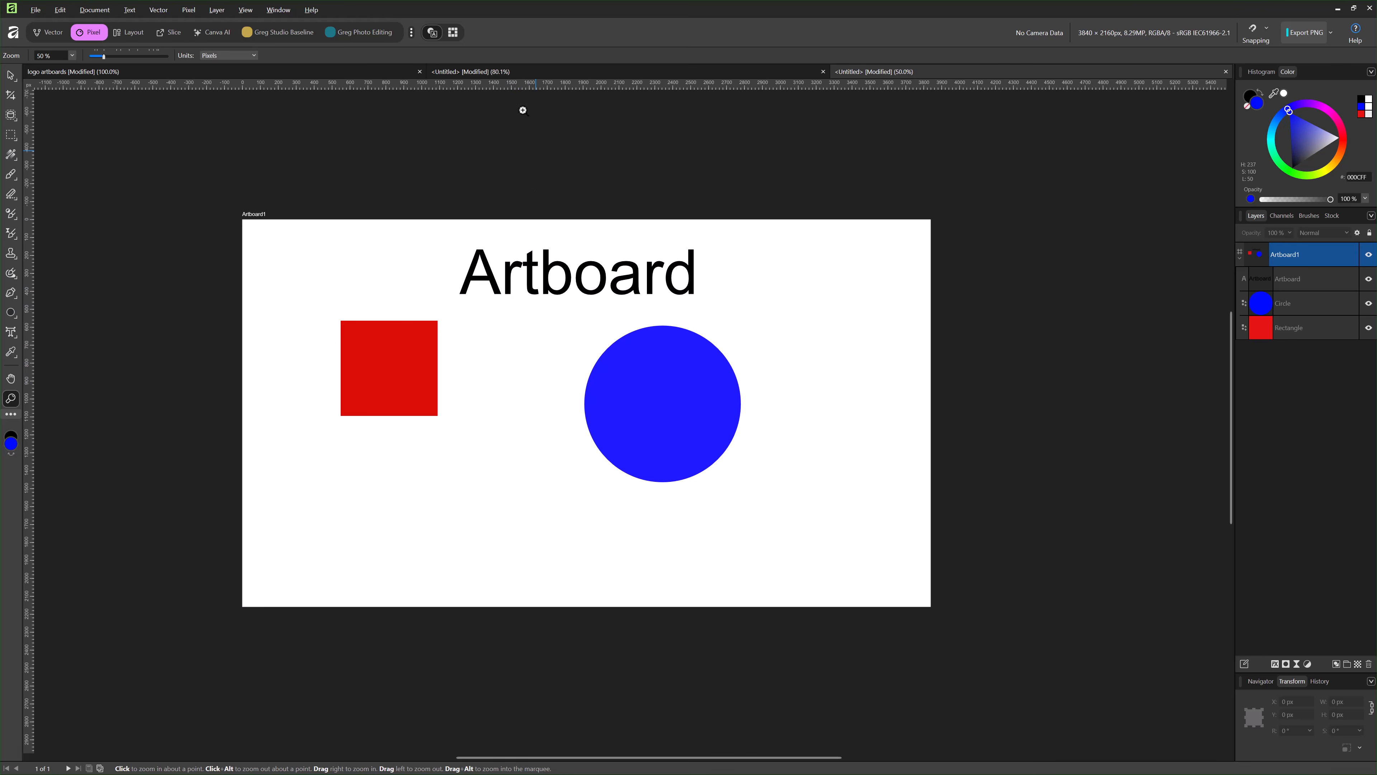
left_click(642, 71)
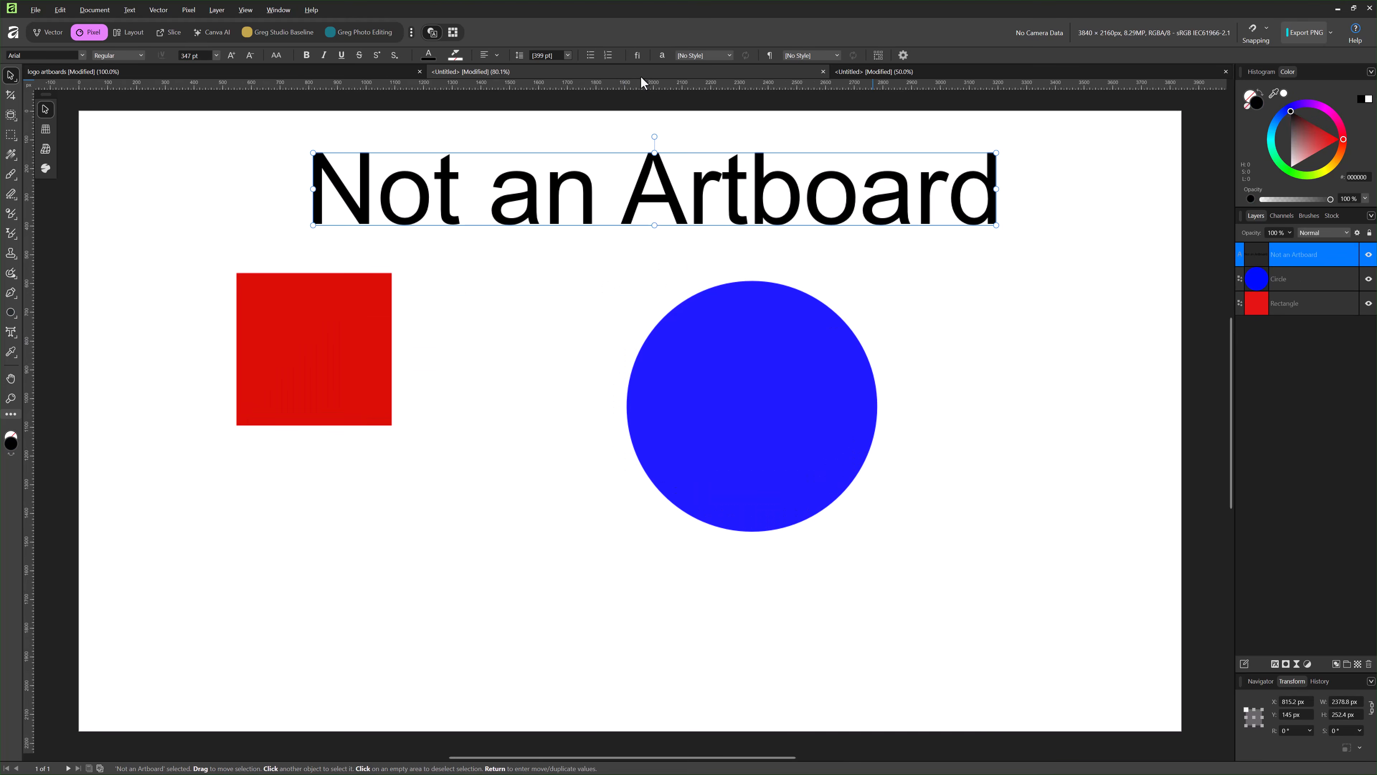
key("z")
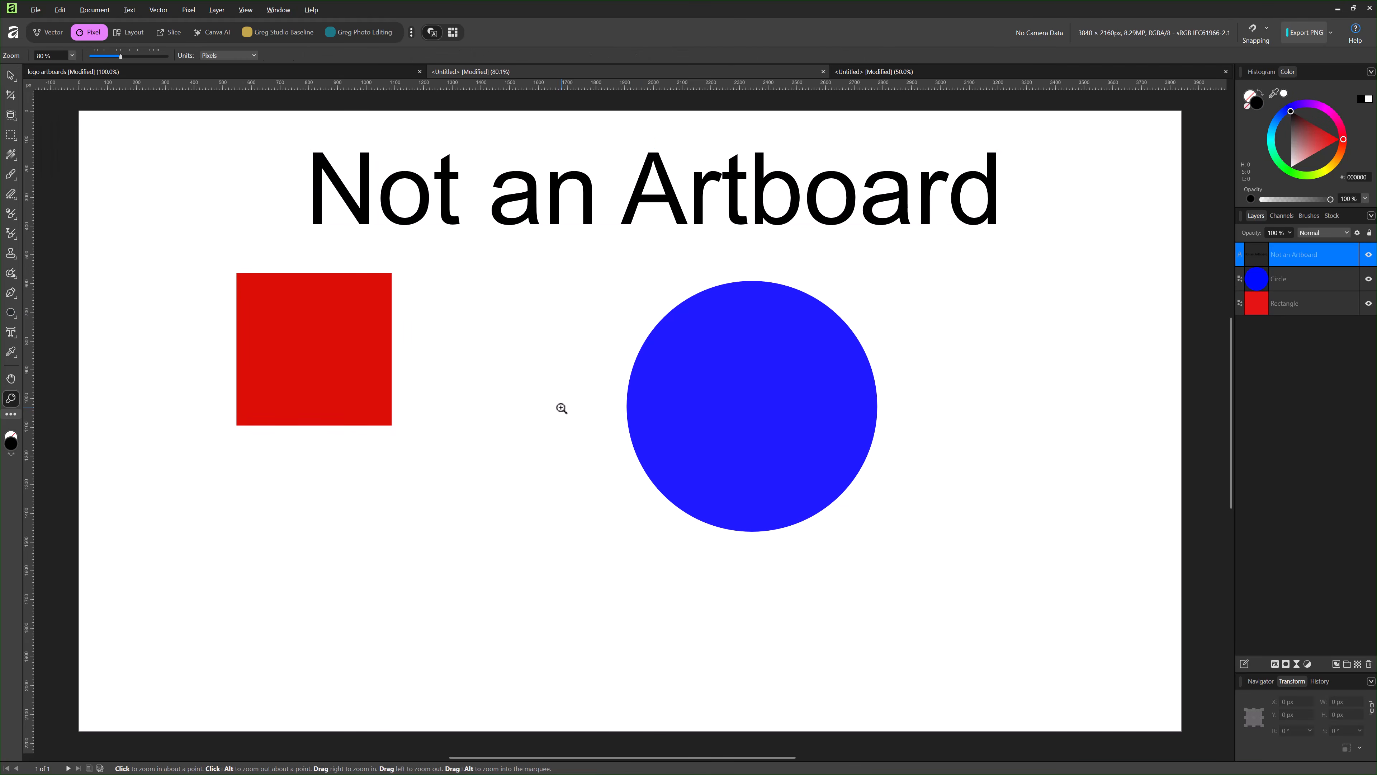
left_click(568, 419, "alt")
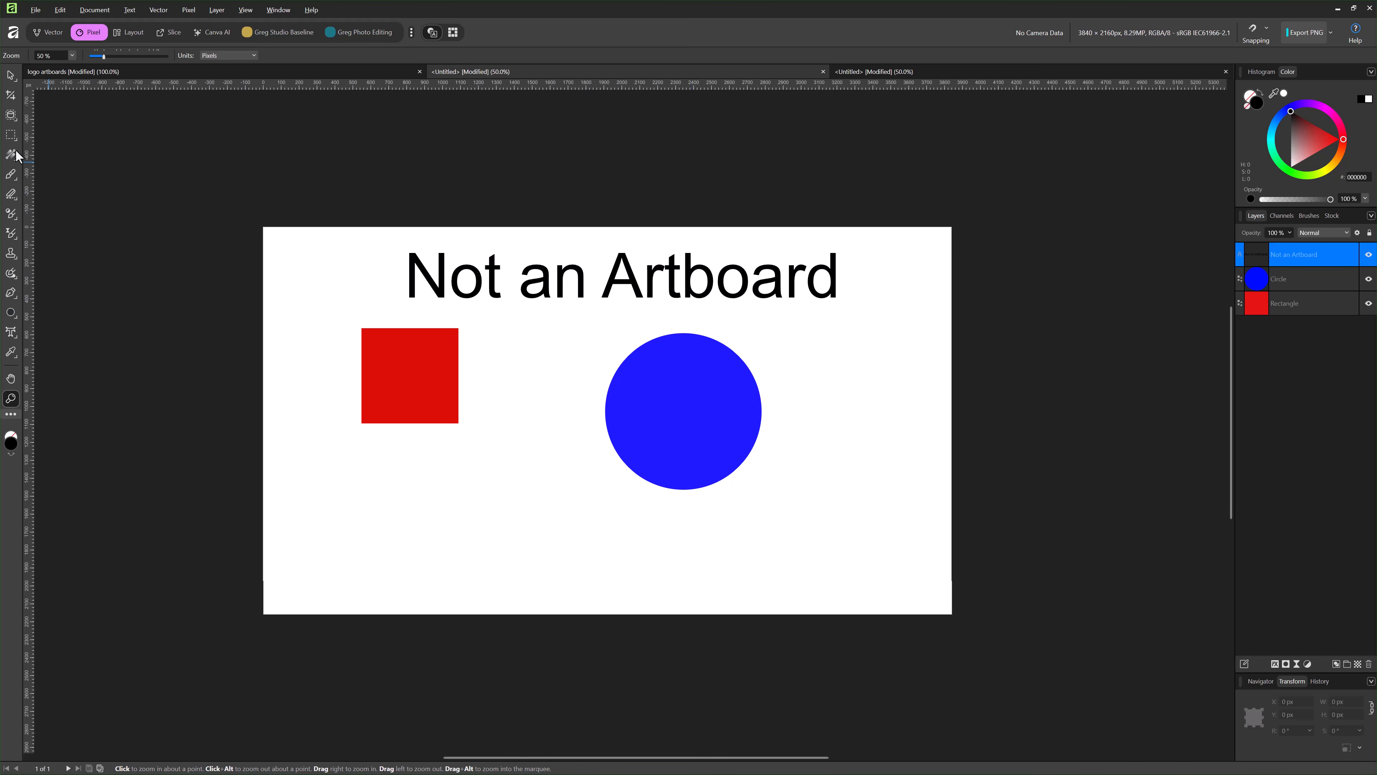
left_click(11, 76)
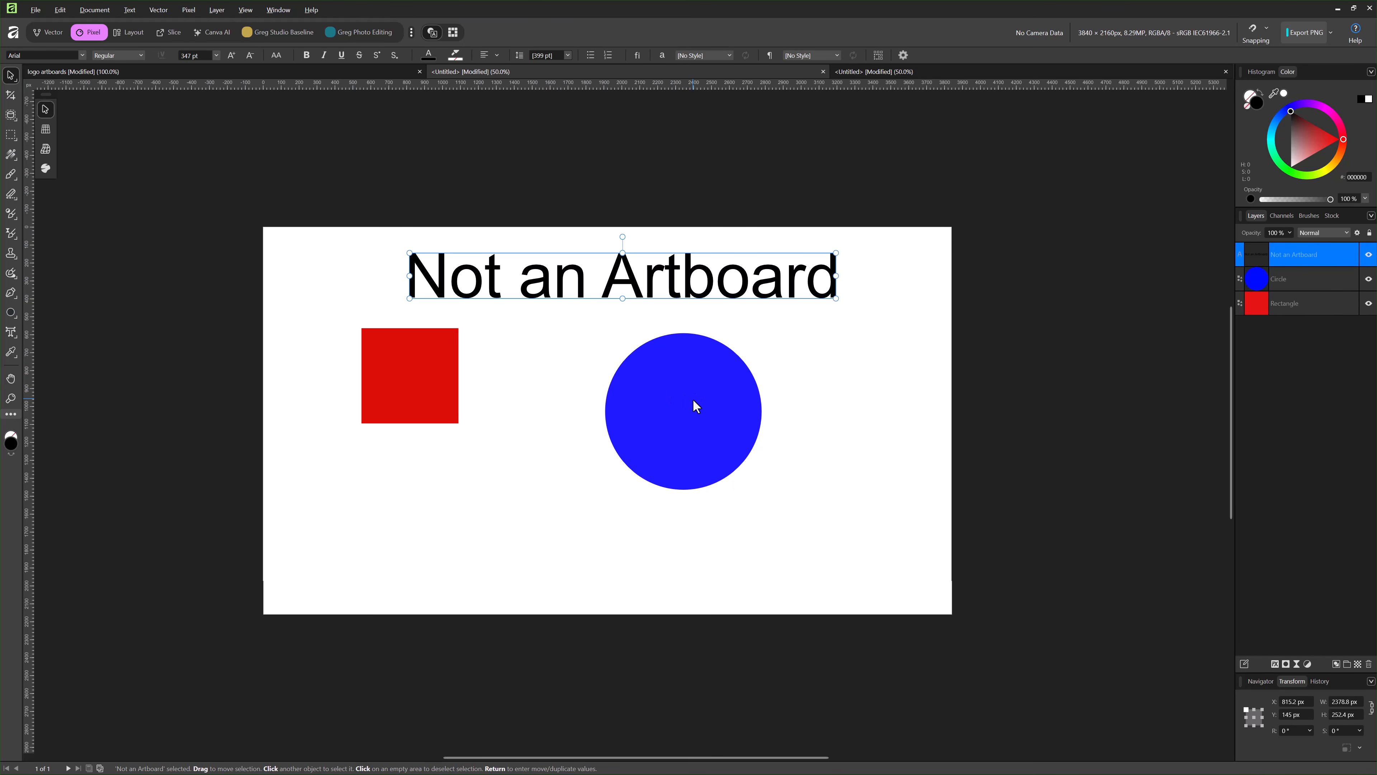
left_click(694, 413)
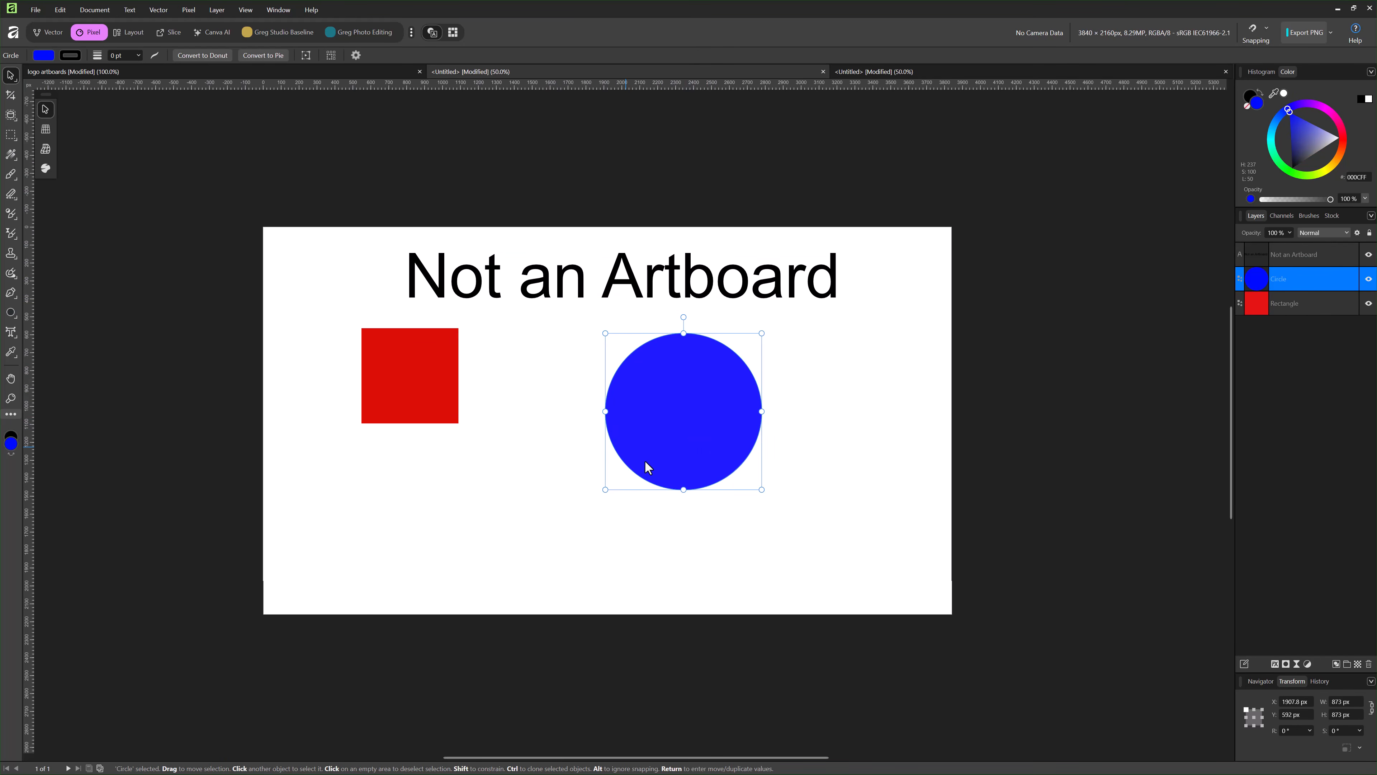
left_click_drag(667, 470, 1035, 377)
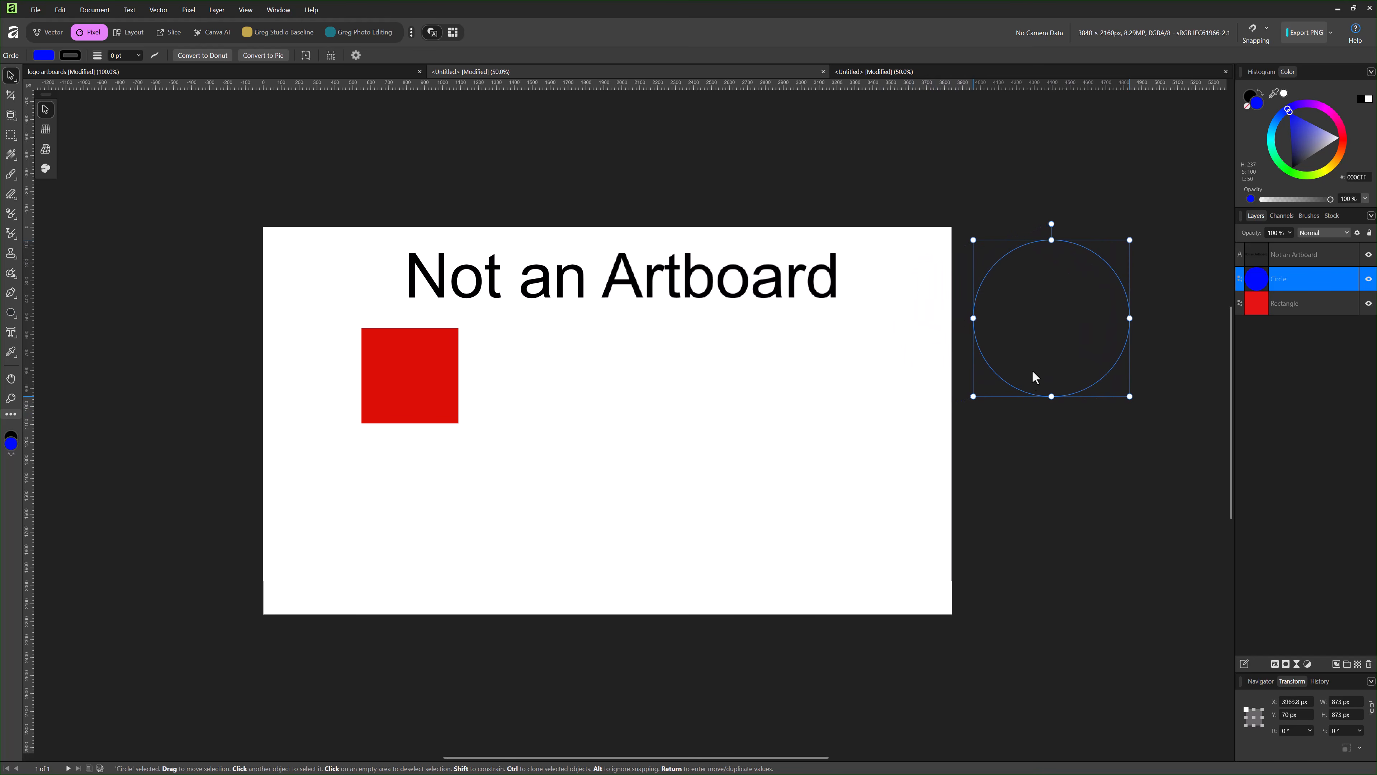
left_click(1017, 472)
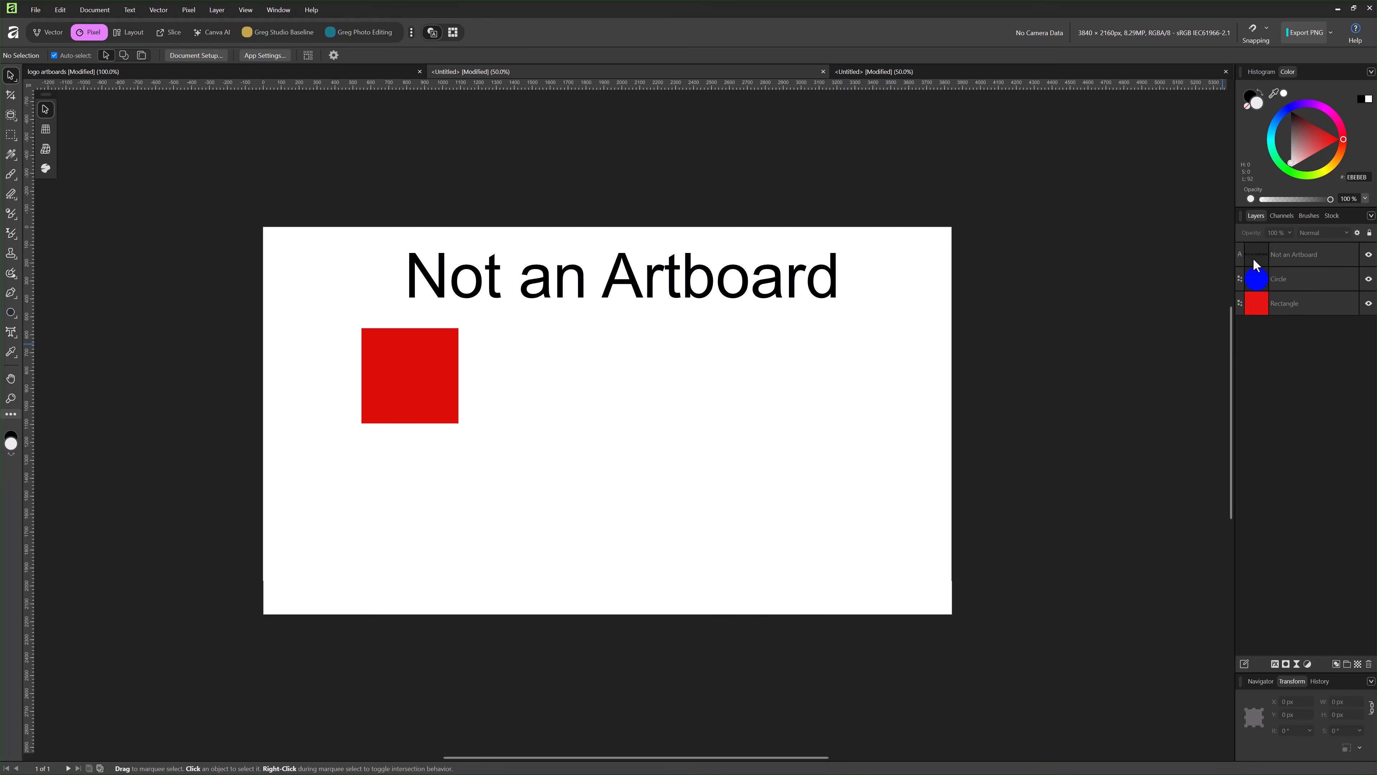
- Reselect the hidden off-page Circle layer and move it slightly to about X 4016, Y 164 px
left_click(1300, 288)
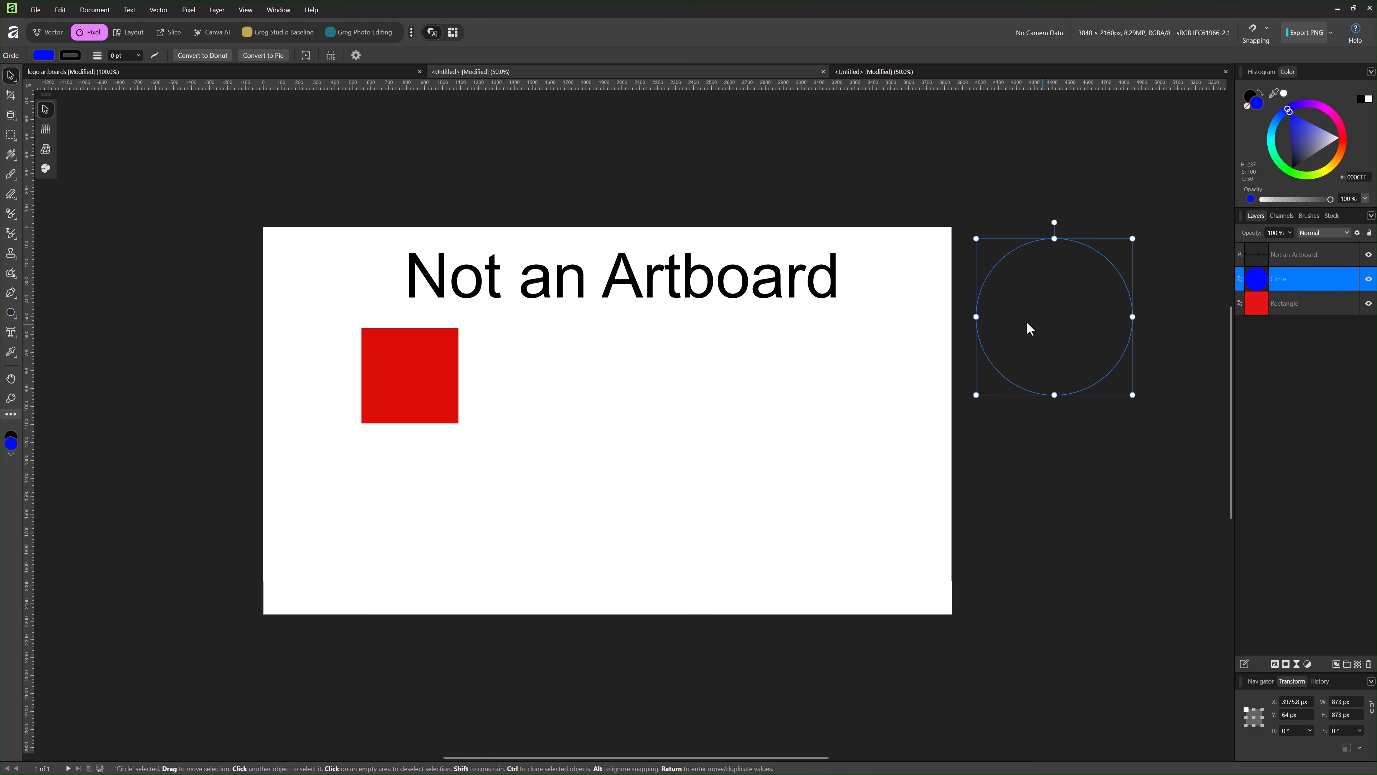
left_click(1028, 463)
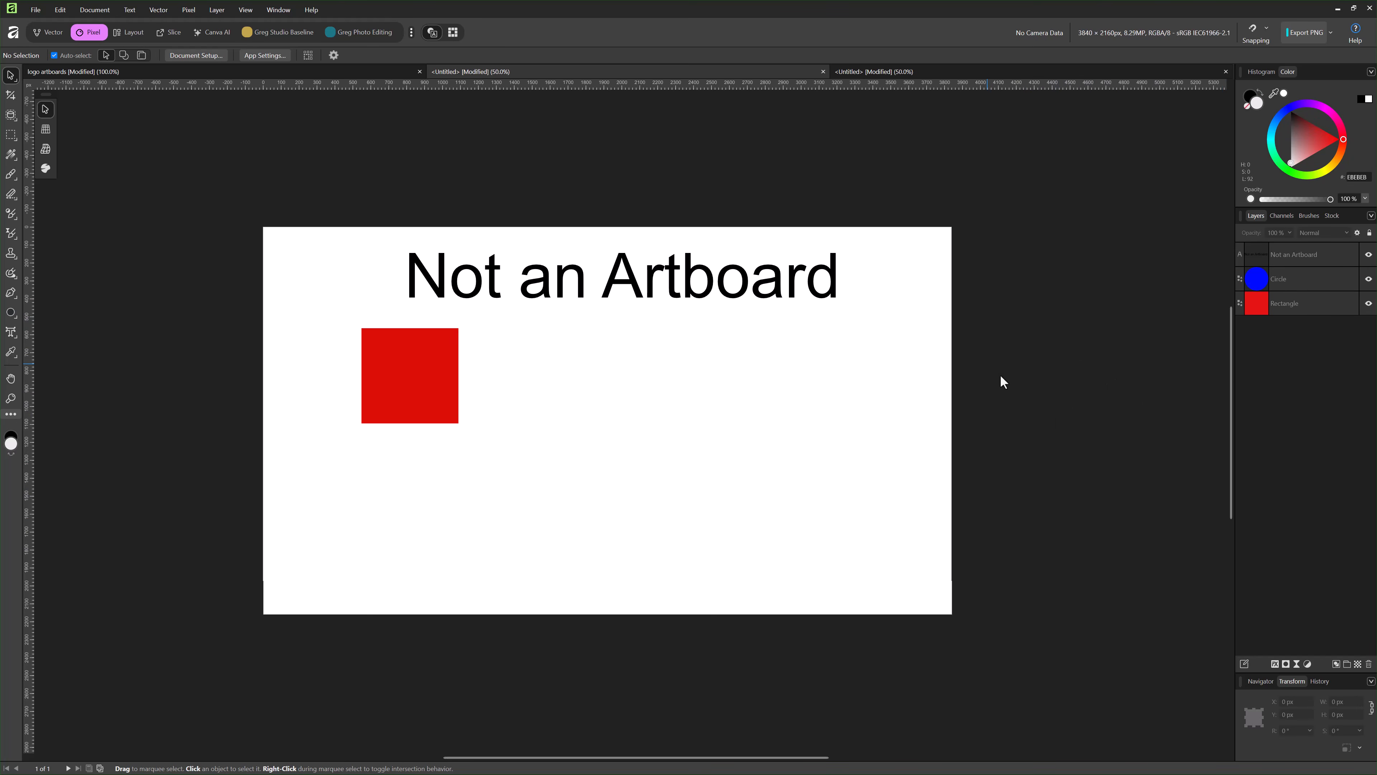
left_click(1305, 280)
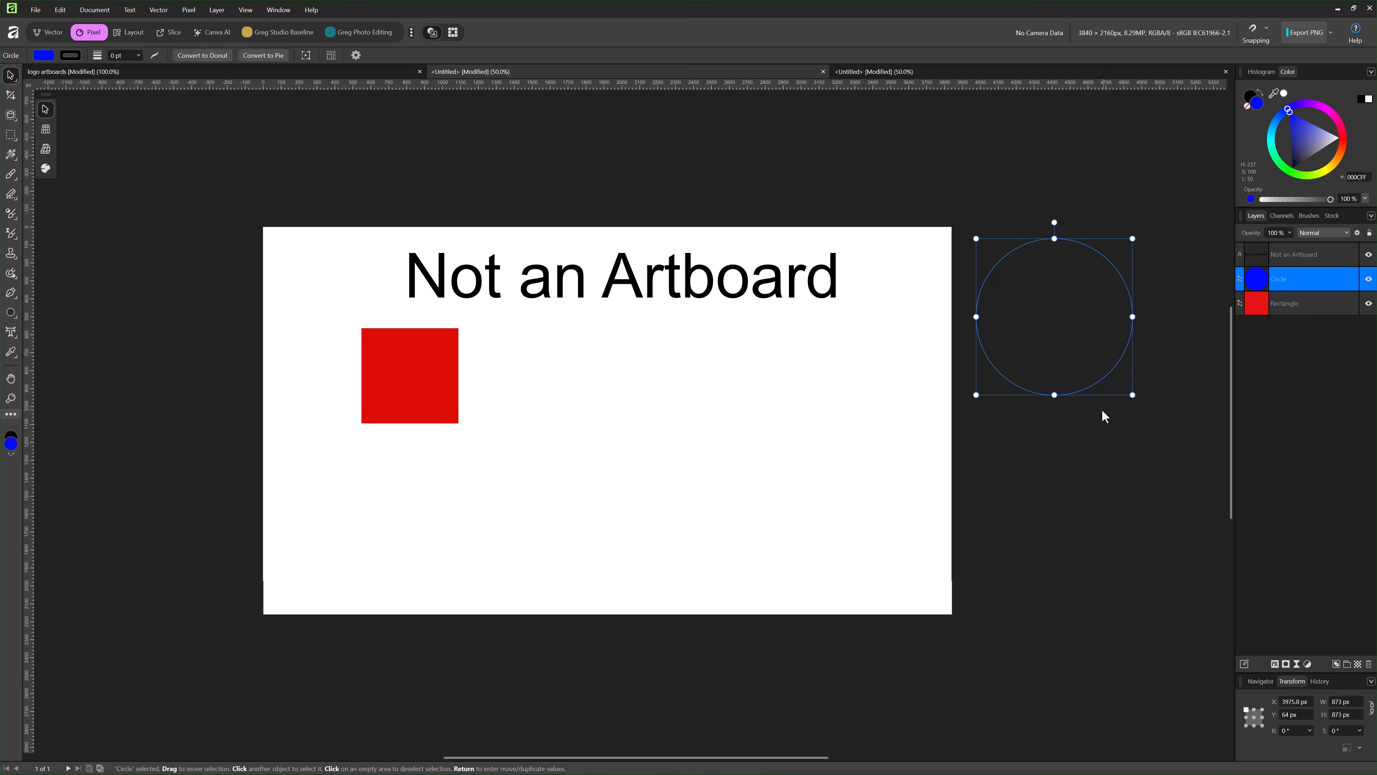
mouse_move(1083, 353)
left_mouse_down()
mouse_move(828, 433)
mouse_move(1089, 371)
left_mouse_up()
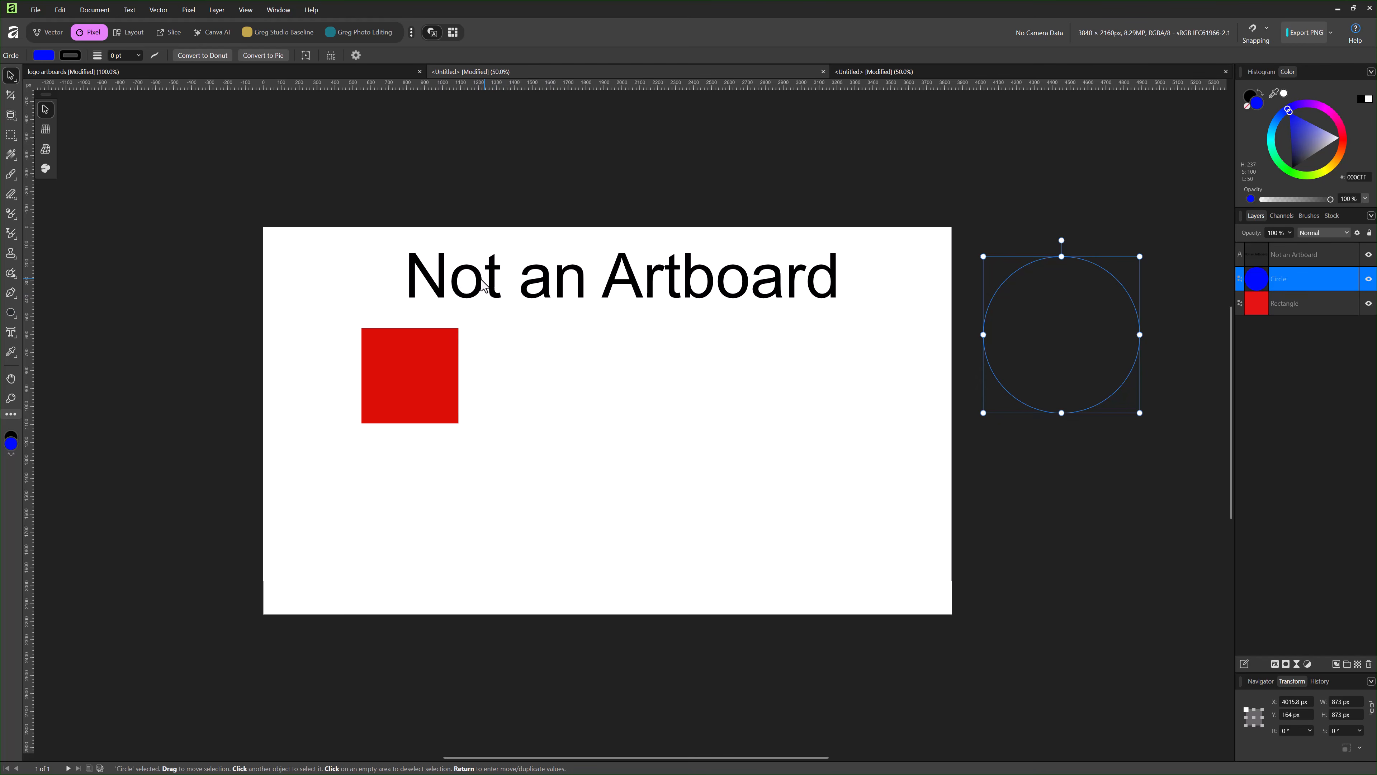
- In the artboard document, move the blue circle off the artboard's right side to about X 4182, Y 228 px
left_click(878, 76)
key("z")
left_click(685, 428)
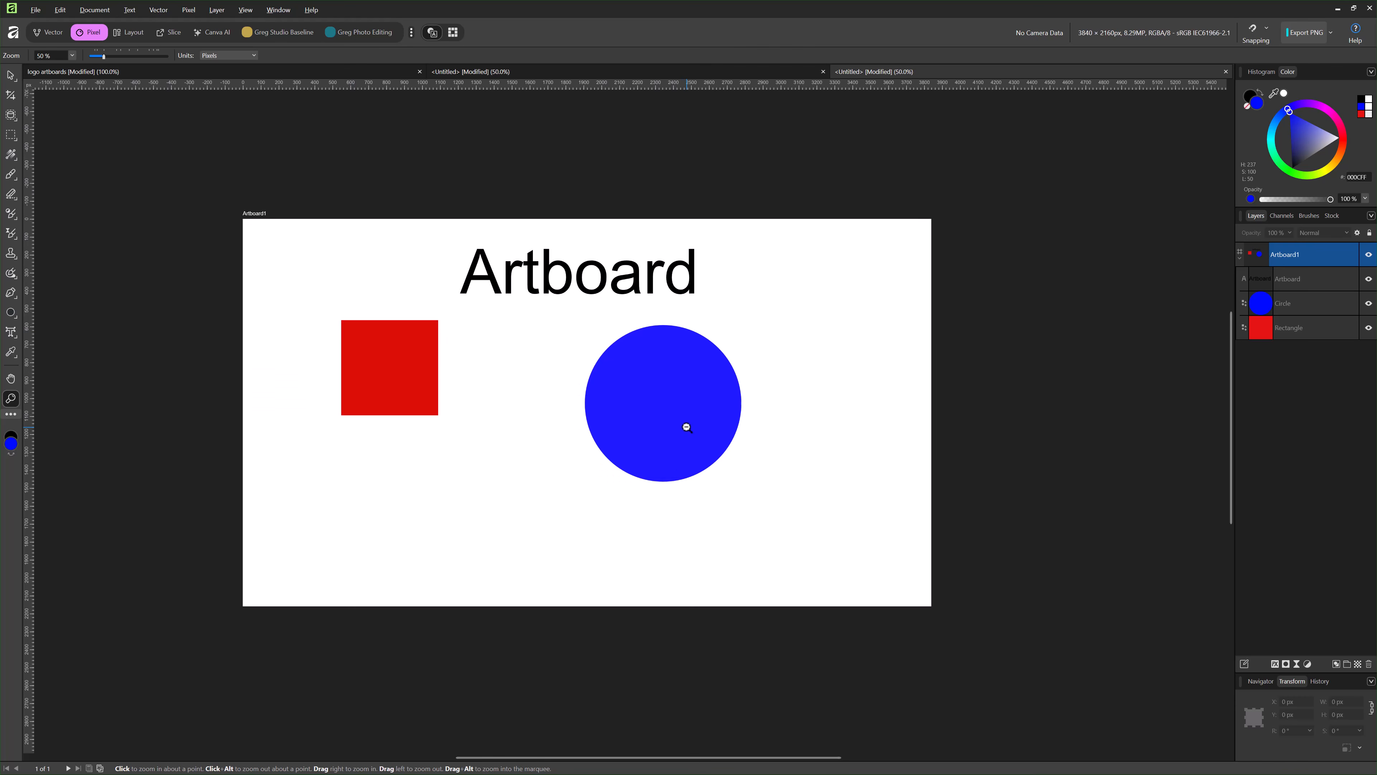
left_click(684, 427, "alt")
key("v")
left_click(656, 423)
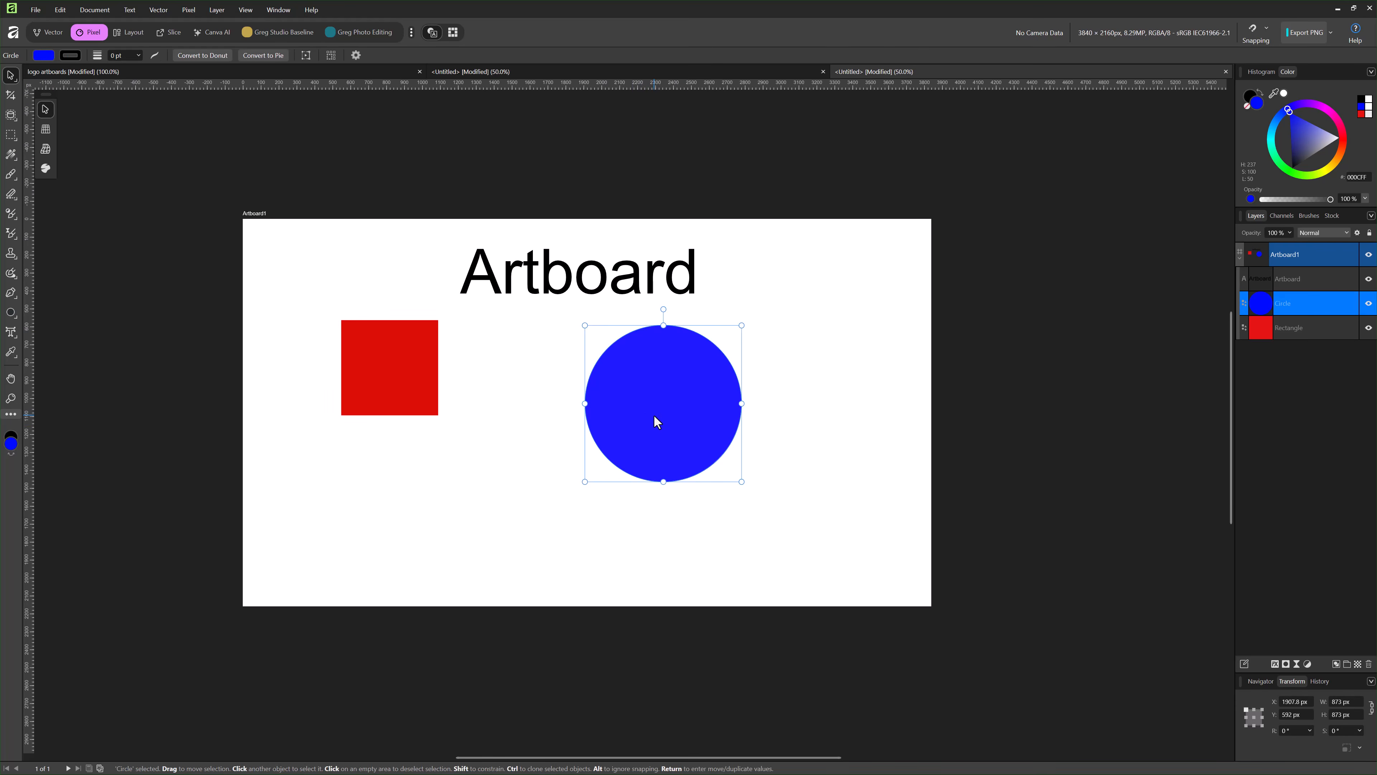
left_click_drag(672, 430, 1057, 367)
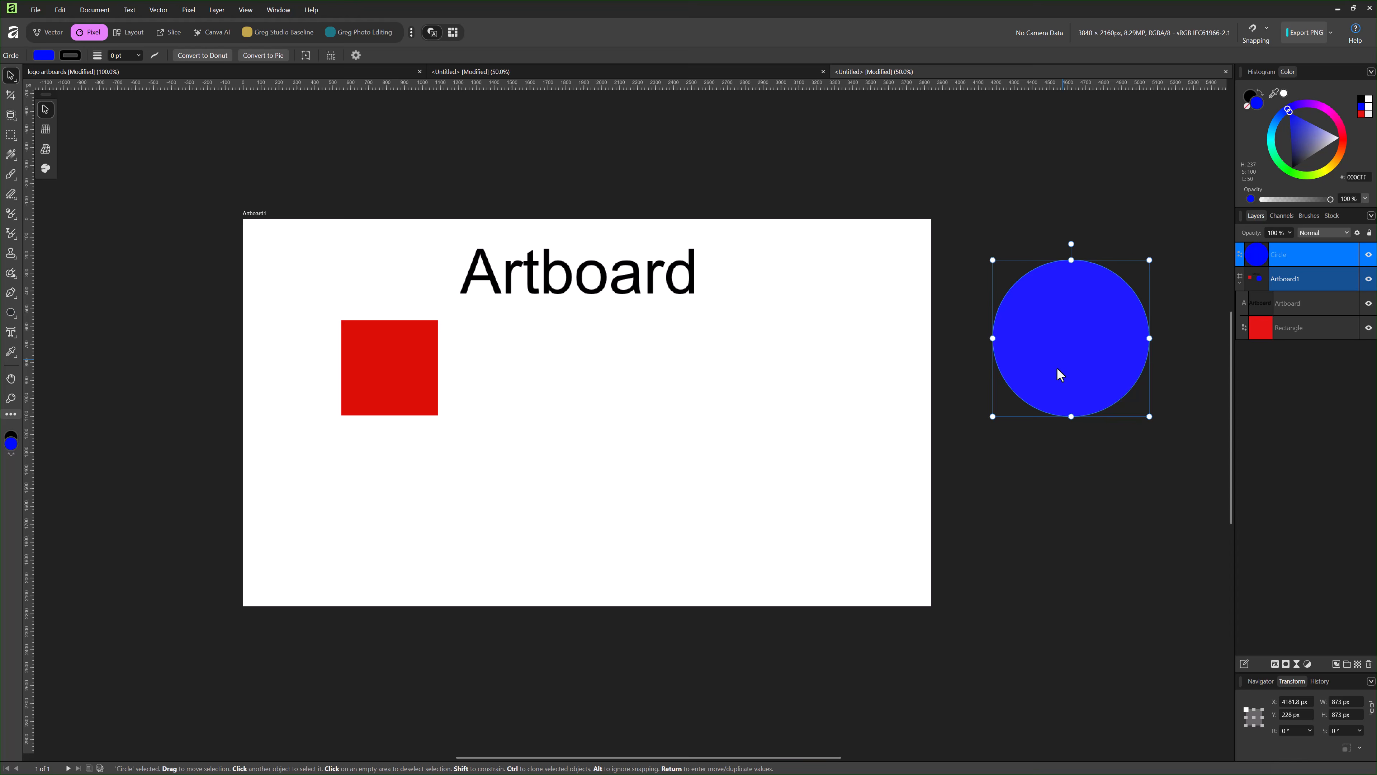
left_click(1032, 495)
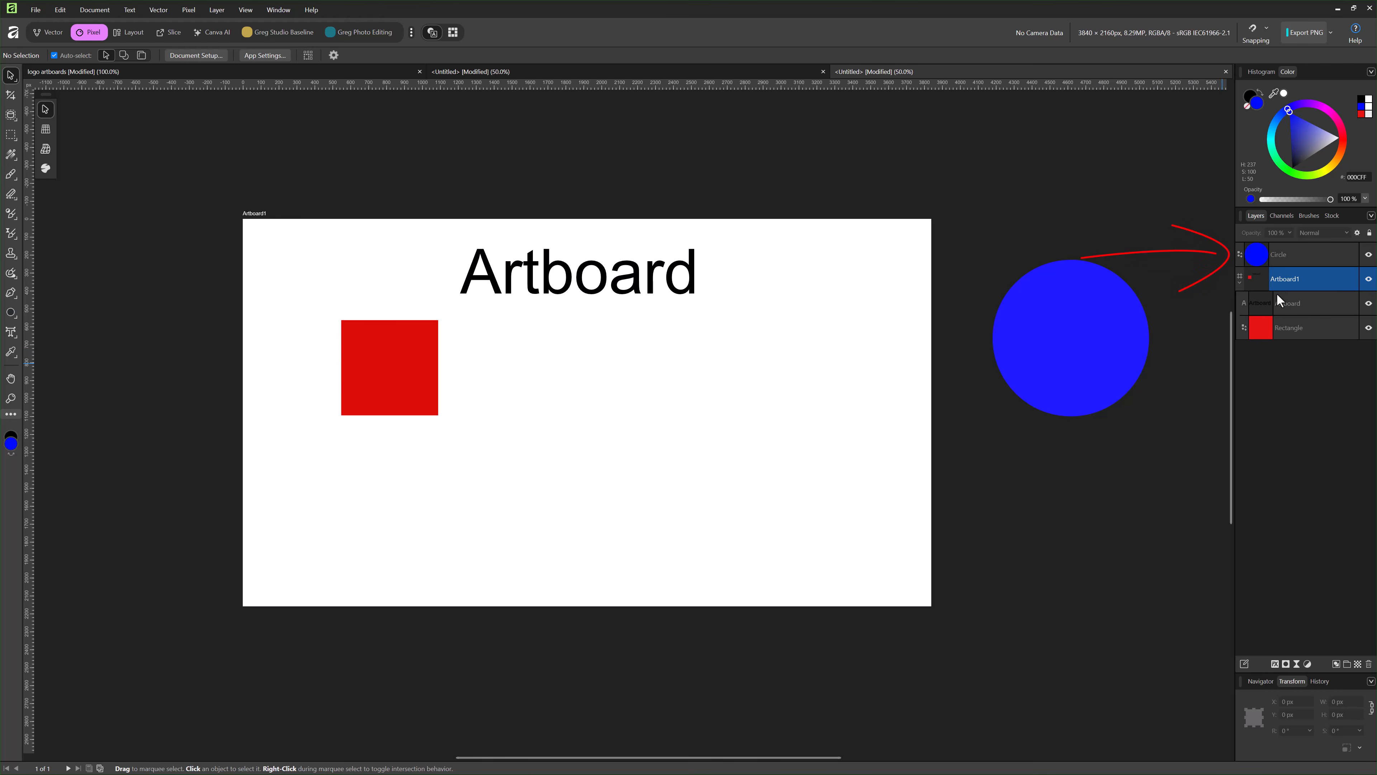
- Collapse and re-expand Artboard1's layers, and move the circle back onto the artboard at about X 2416, Y 616 px
left_click(1238, 282)
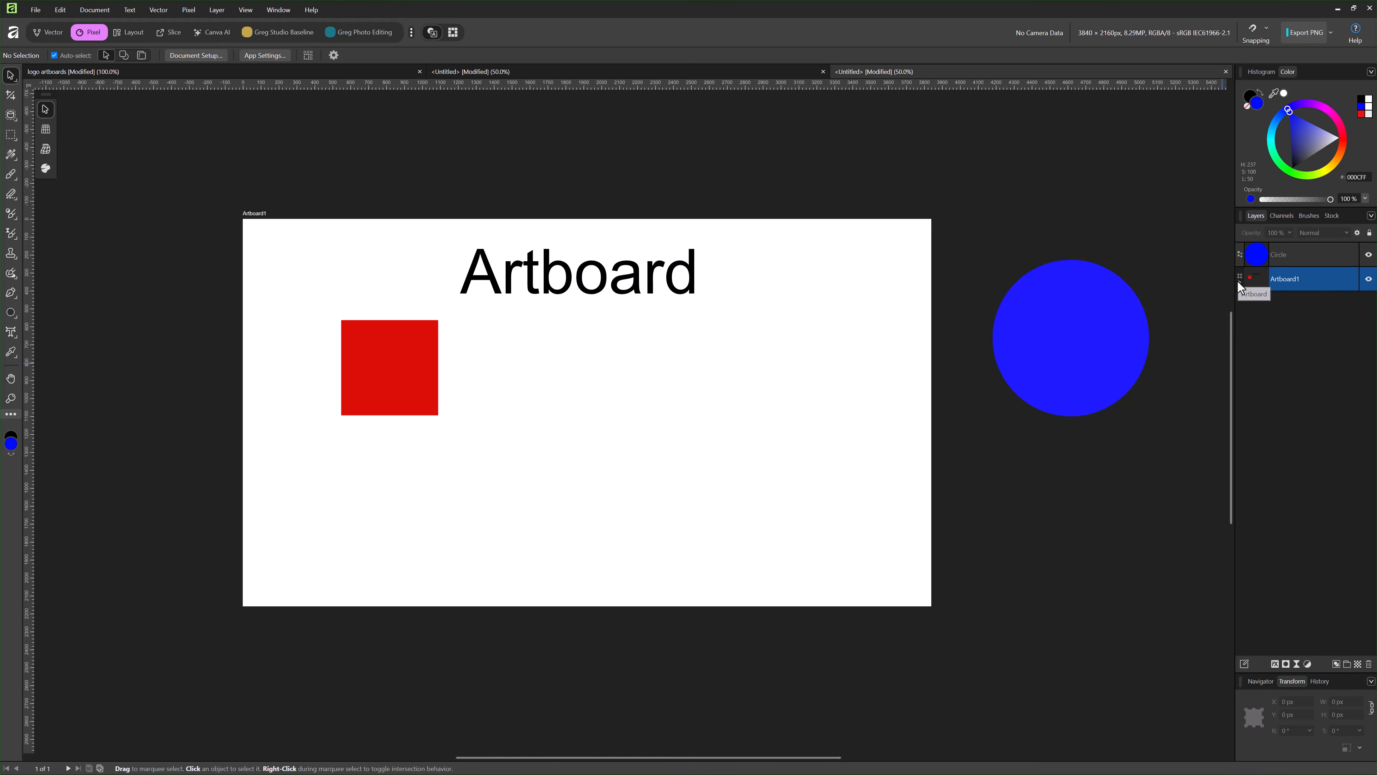
left_click(1239, 281)
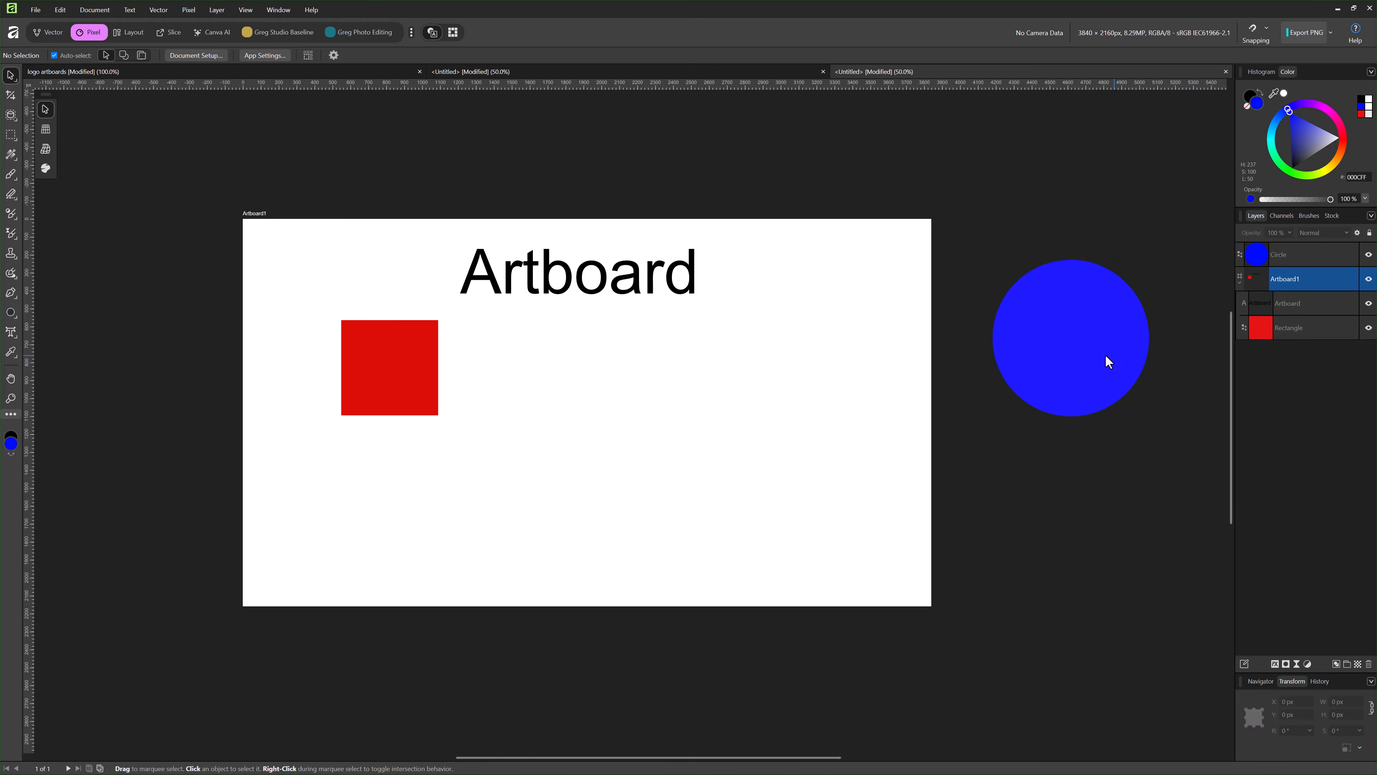
left_click_drag(1105, 355, 788, 424)
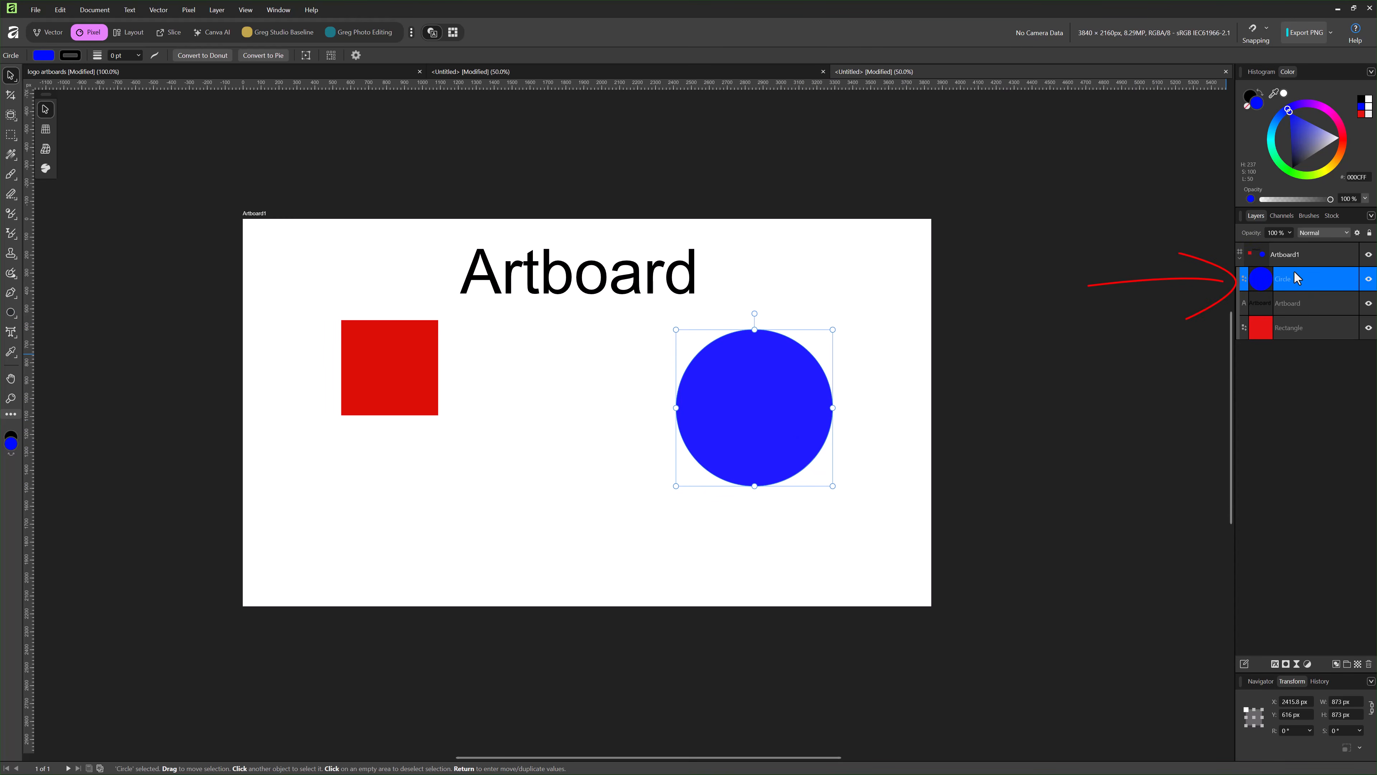
- Move the circle off the artboard to about X 4272, Y 44 px, and nest its layer inside Artboard1
left_click_drag(772, 409, 1106, 306)
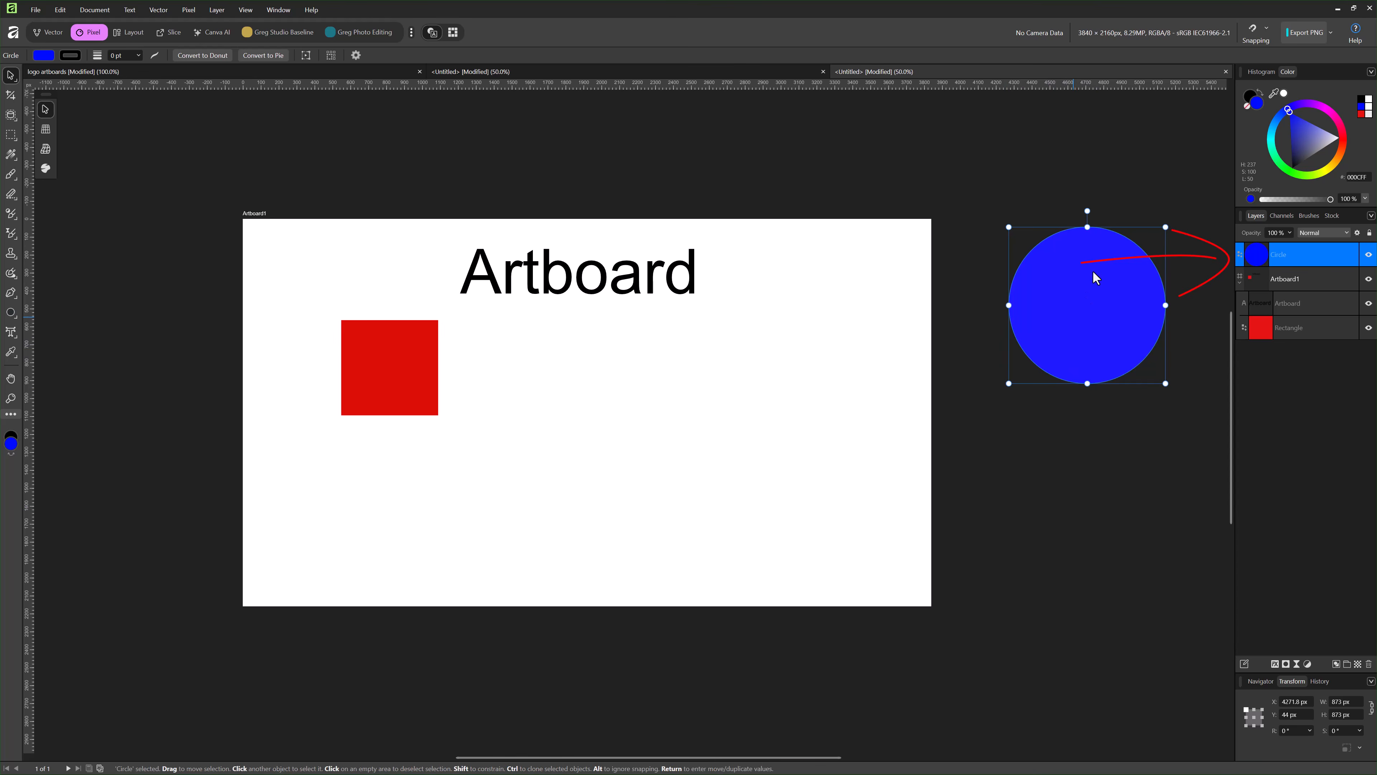
left_click_drag(1279, 256, 1285, 289)
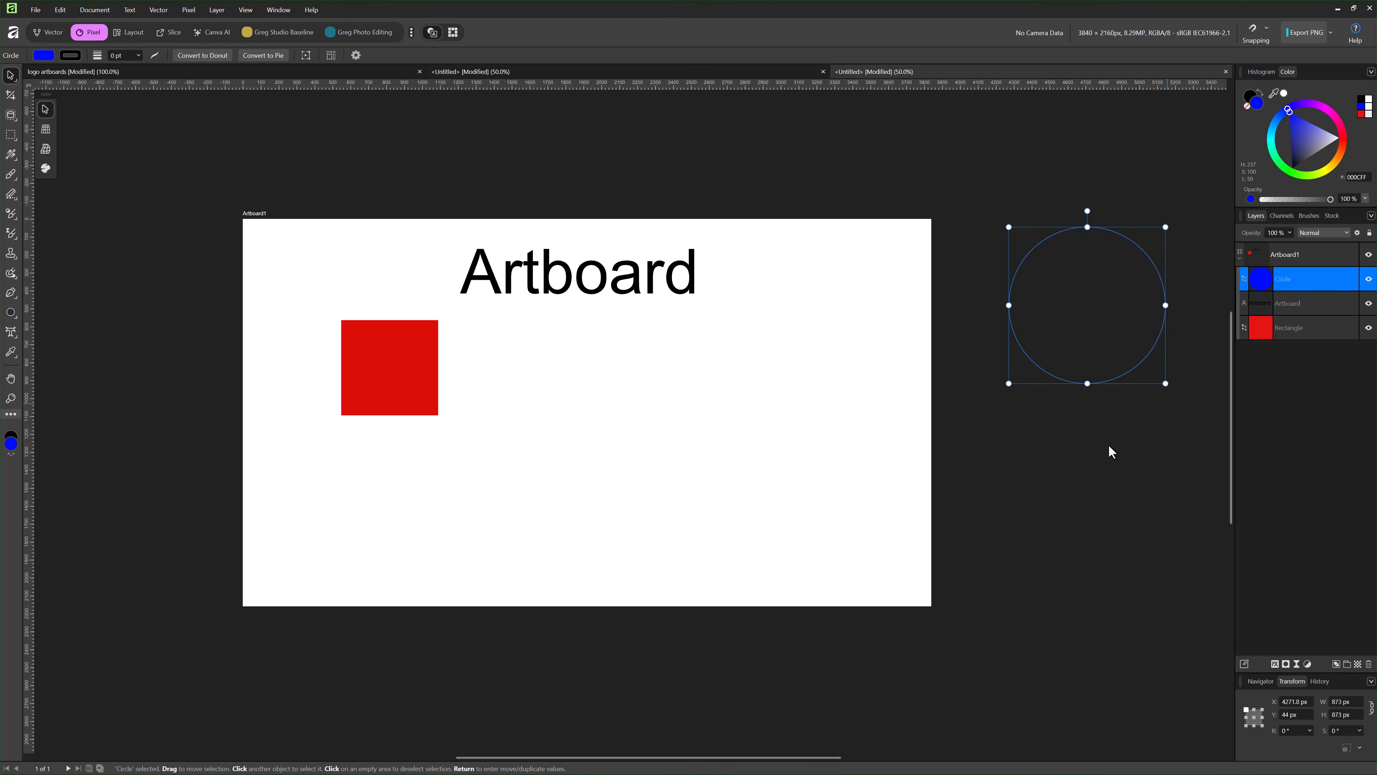
left_click(1097, 467)
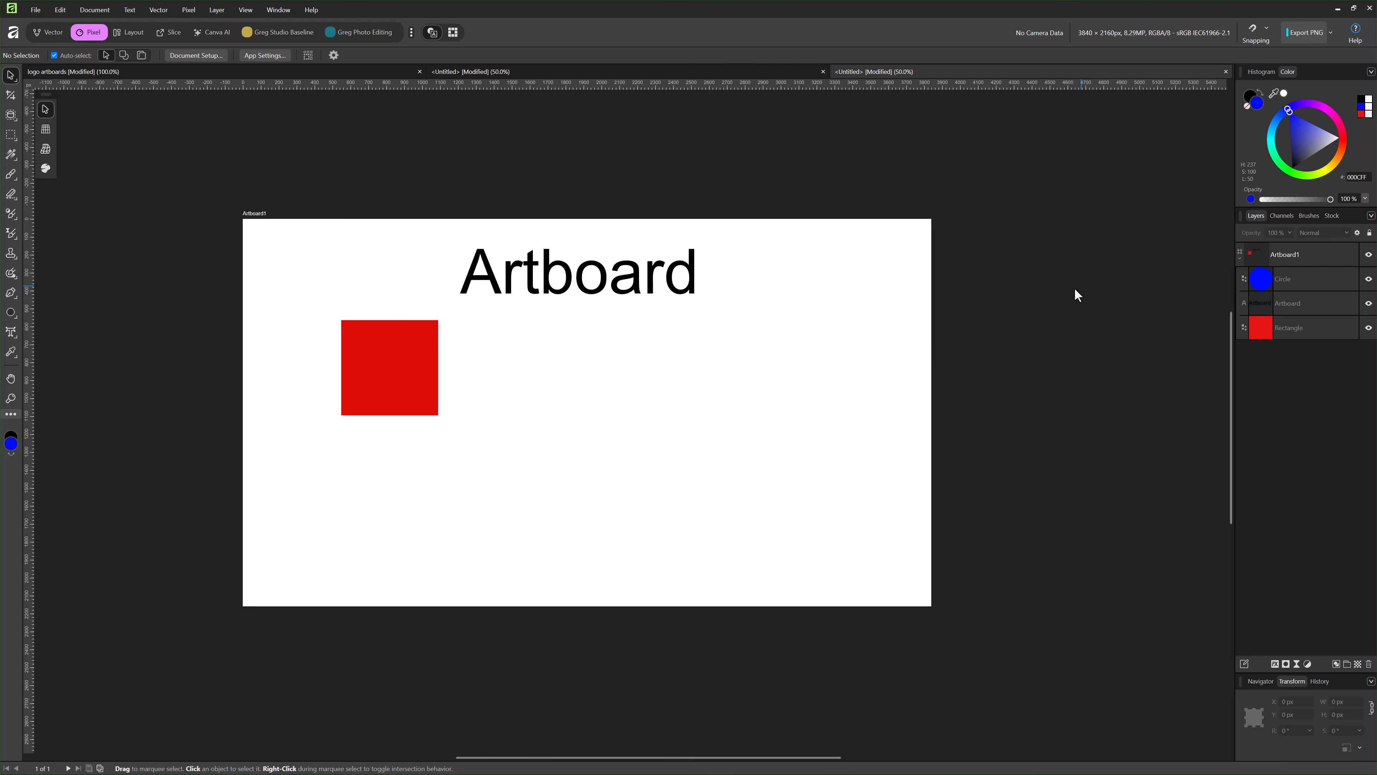
left_click(1294, 282)
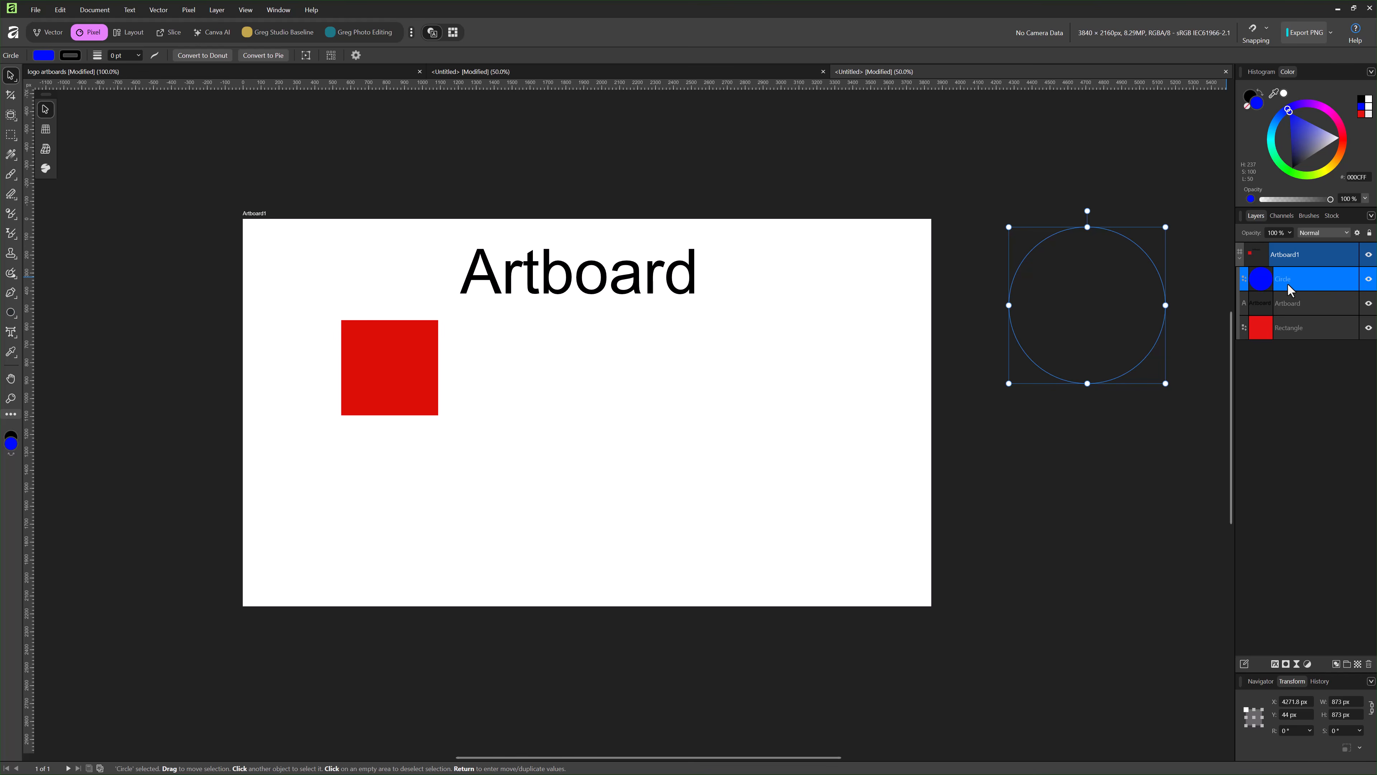
- Reposition the circle outside the artboard, ending above and right of it at about X 4250, Y -524 px
left_click_drag(1070, 311, 1035, 364)
left_click(822, 494)
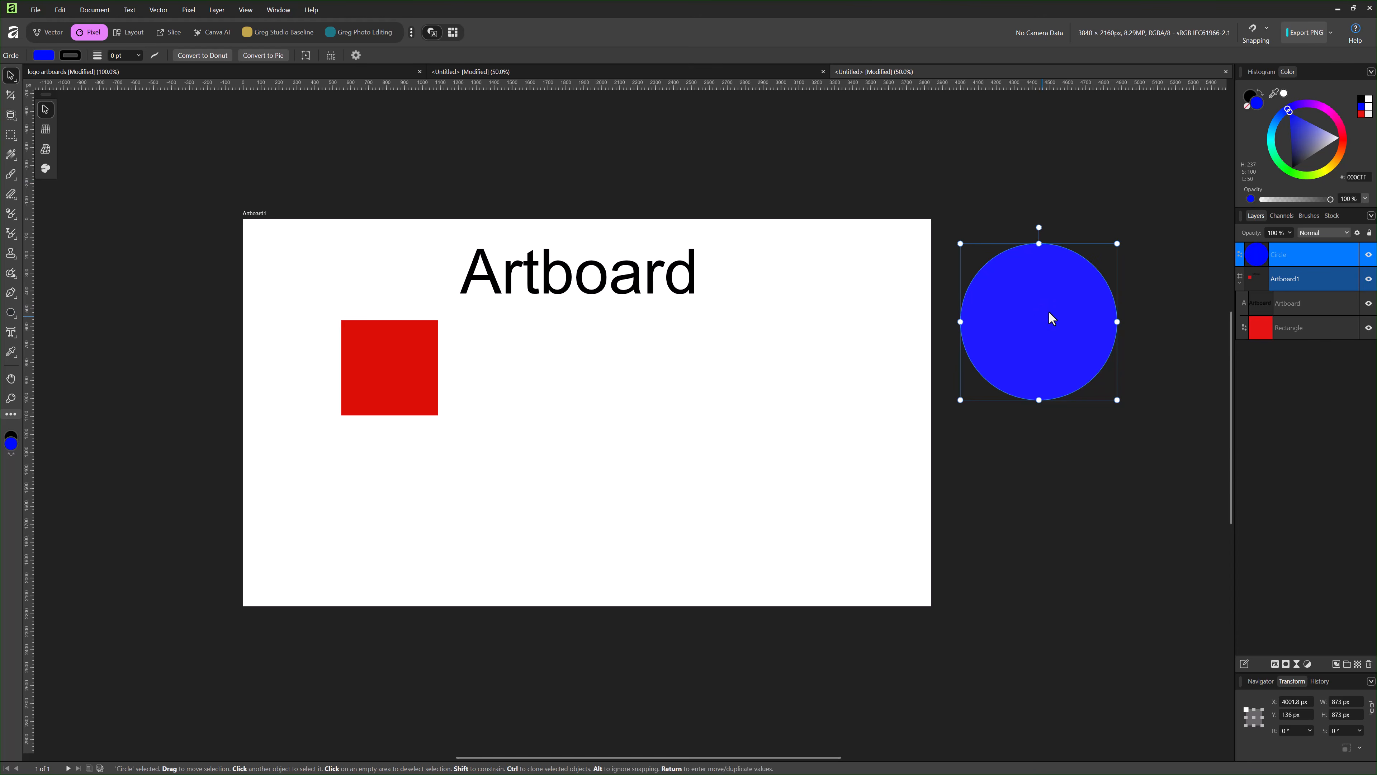
left_click_drag(1049, 312, 1062, 218)
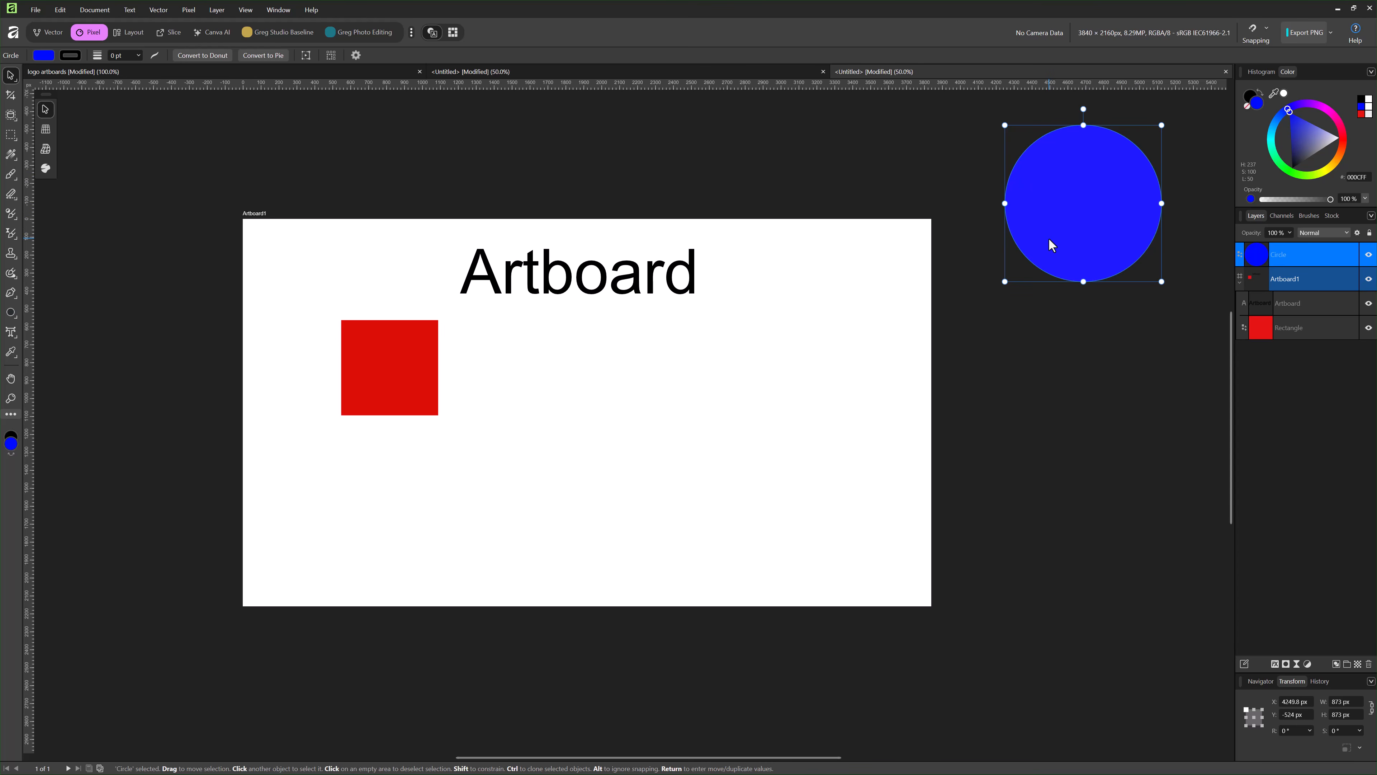
- Nest the Circle layer inside Artboard1 and take it back out above the artboard in the layer stack
left_click_drag(1296, 254, 1294, 294)
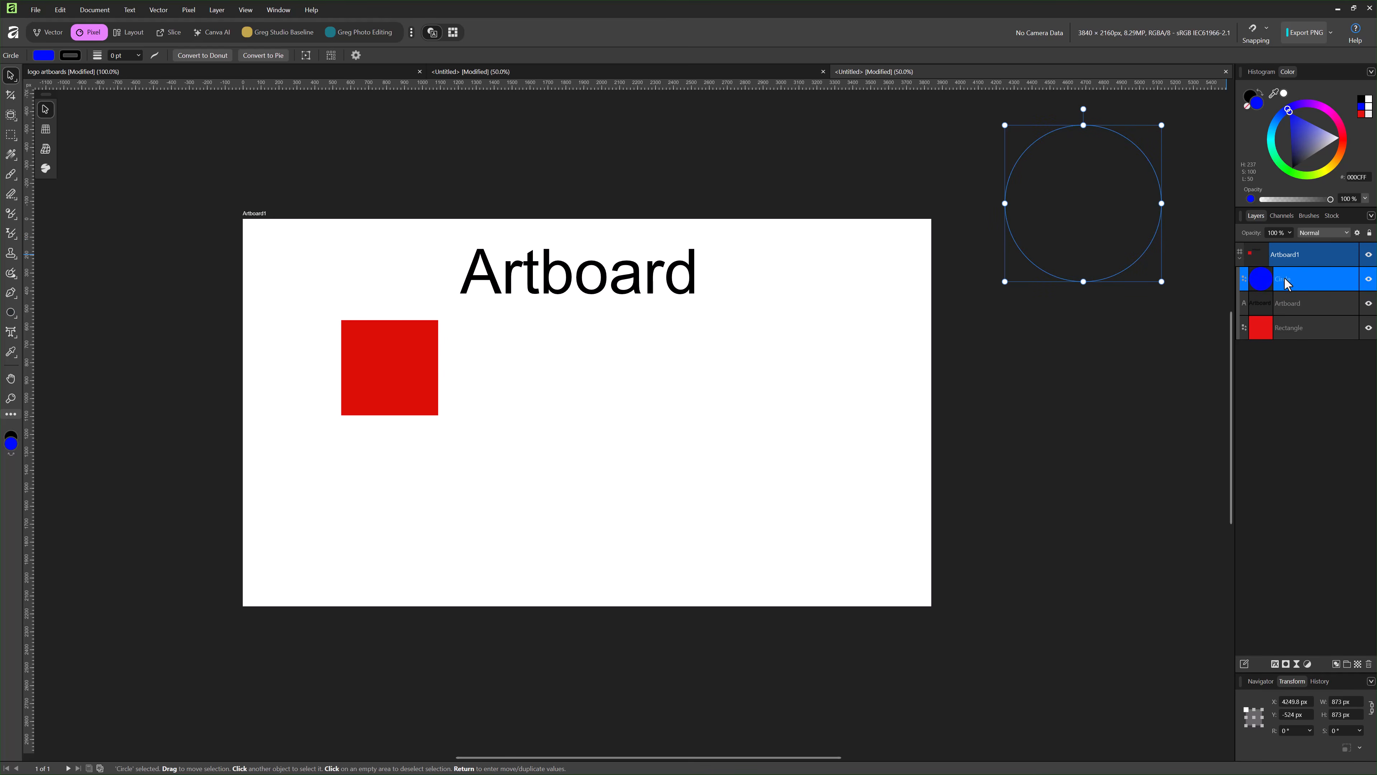
left_click_drag(1286, 284, 1292, 252)
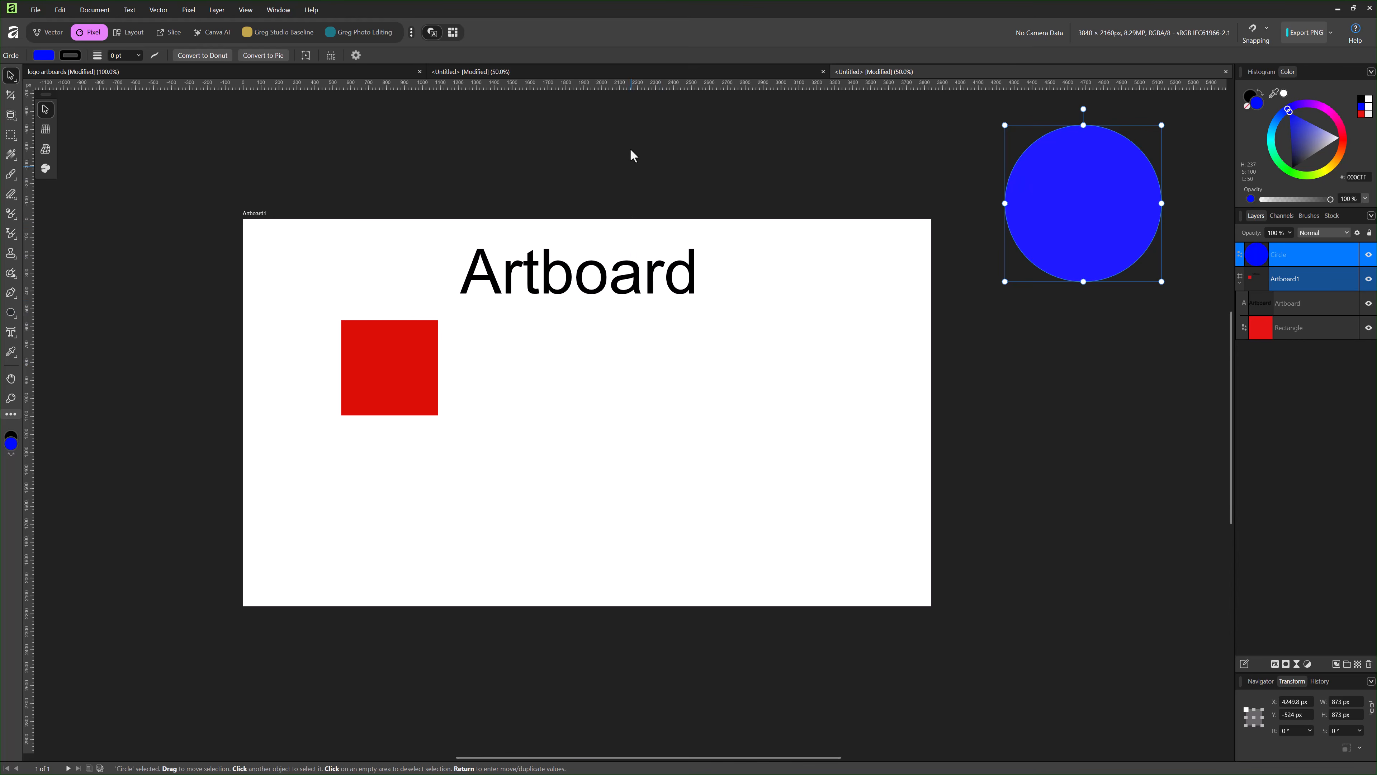
- Switch to the non-artboard document to check how its off-page circle displays, and return to the artboard document
left_click(593, 72)
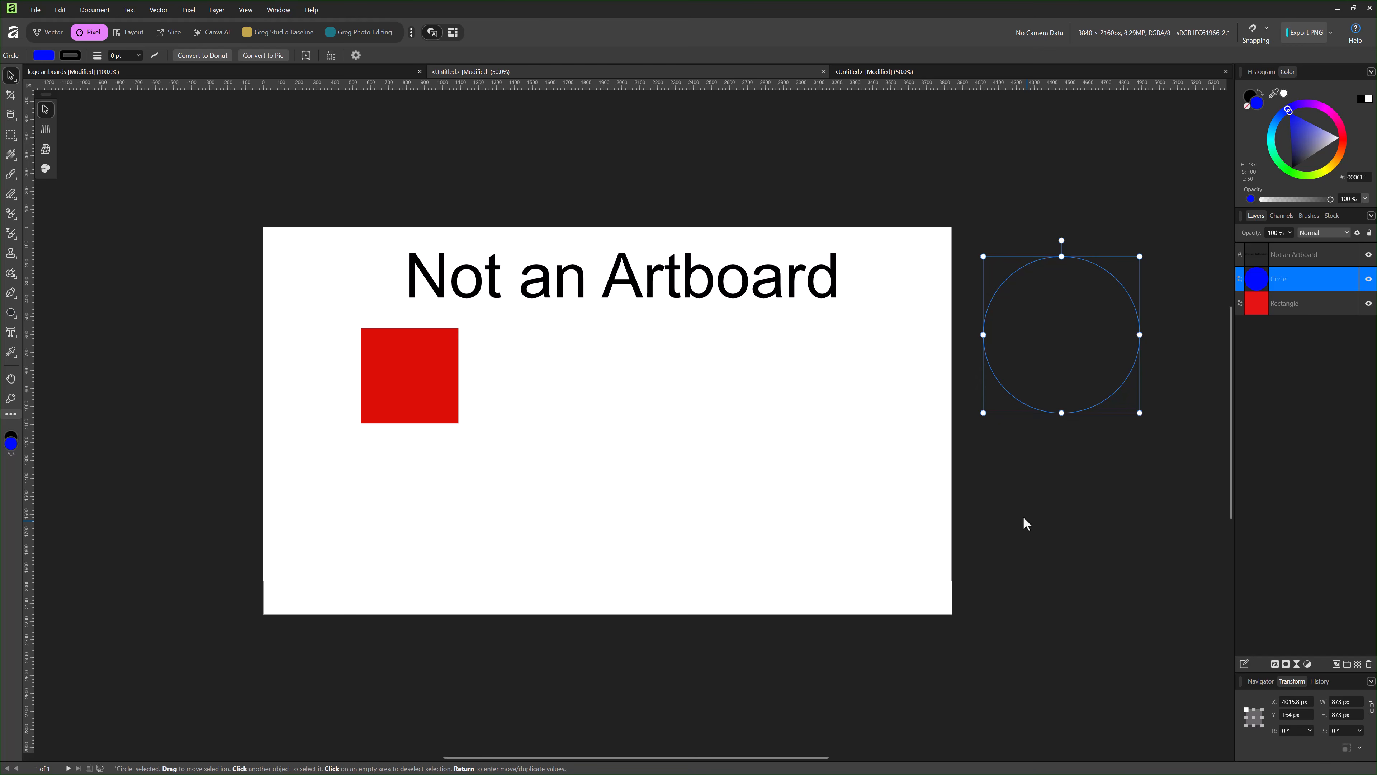
left_click(890, 71)
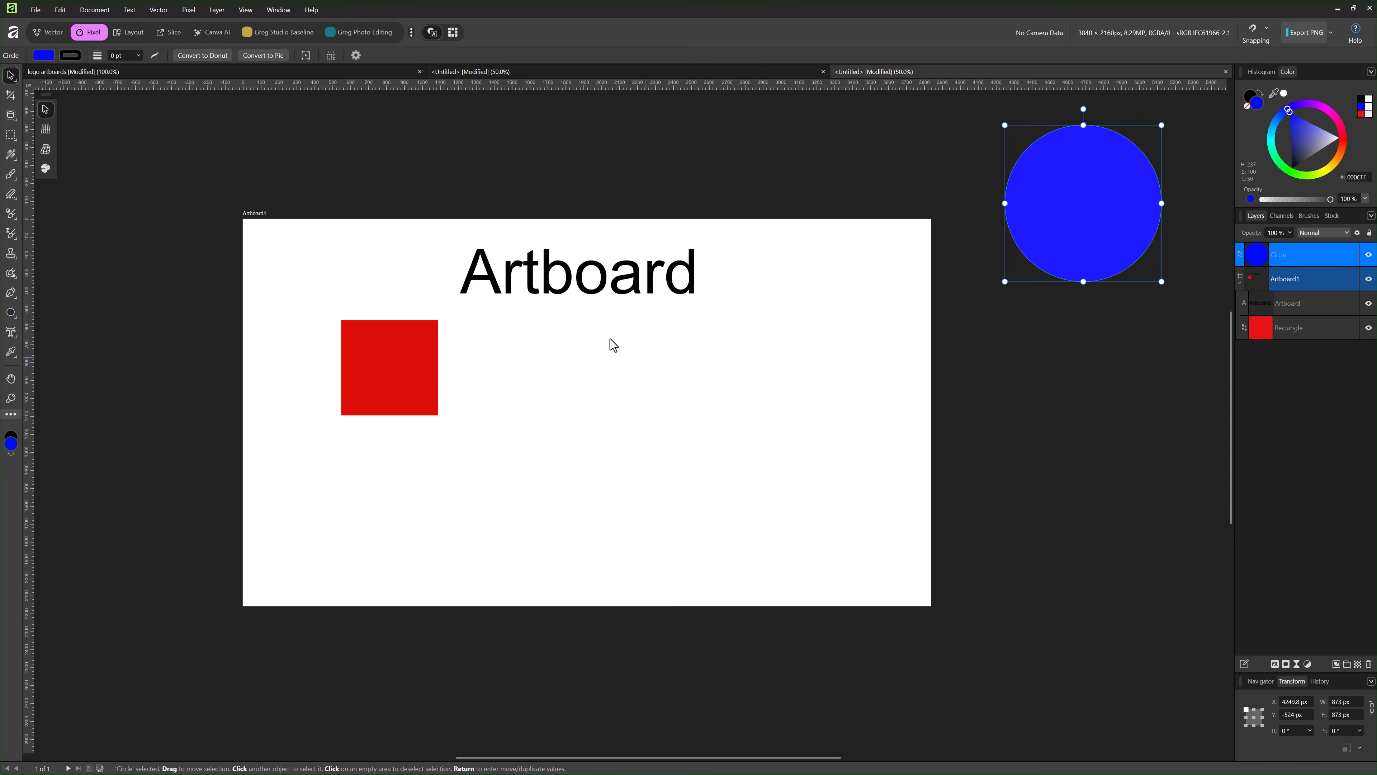
- Add a second 3840 × 2160 px artboard with 50 px spacing to the right of Artboard1, and expand its layers
left_click(50, 33)
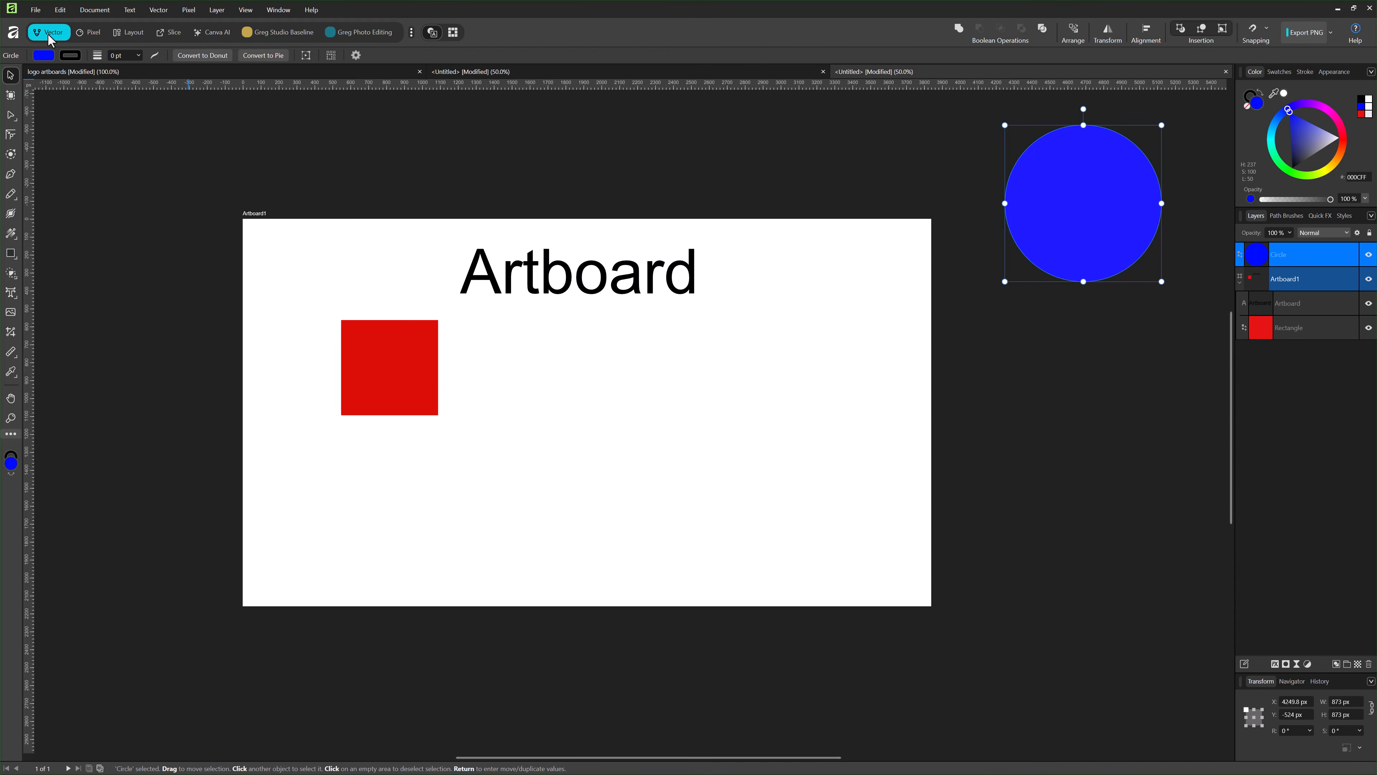
left_click(9, 101)
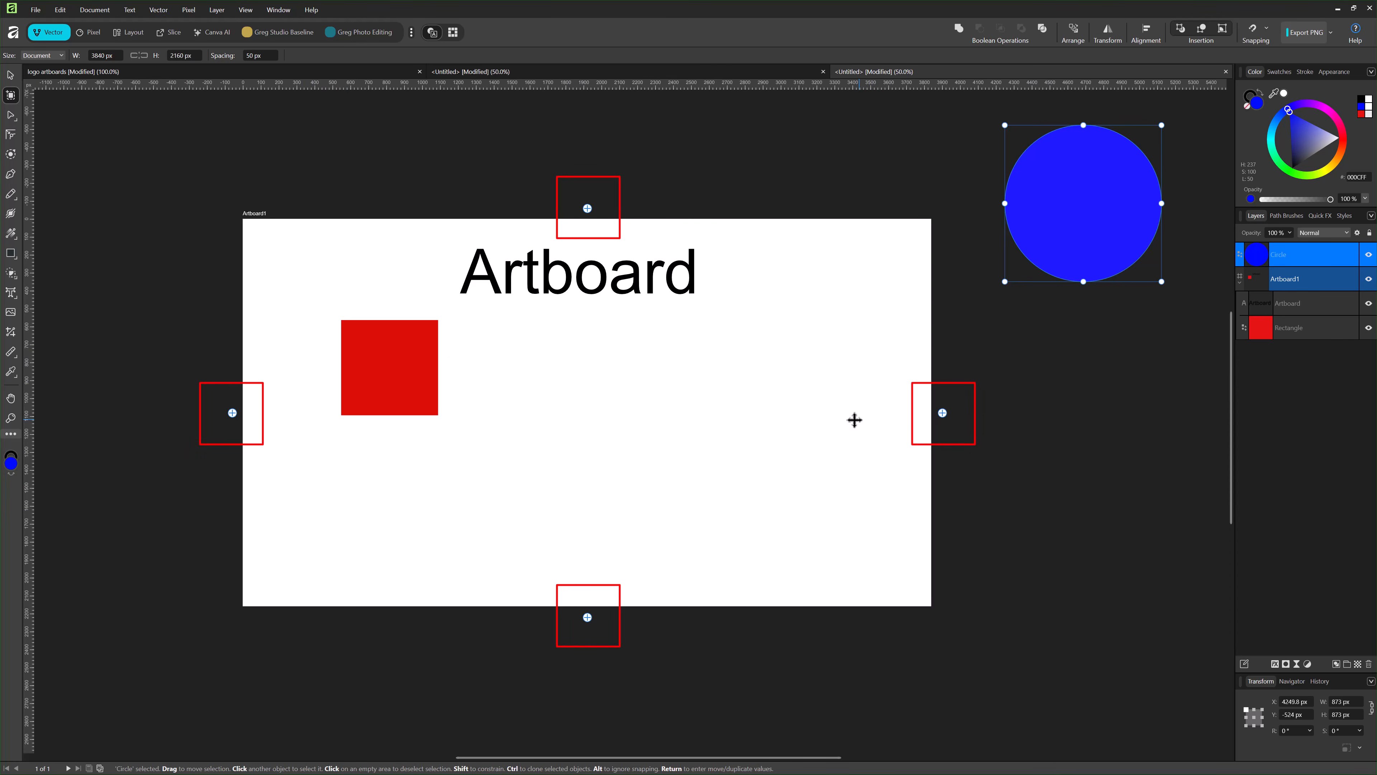
left_click(942, 412)
key("m")
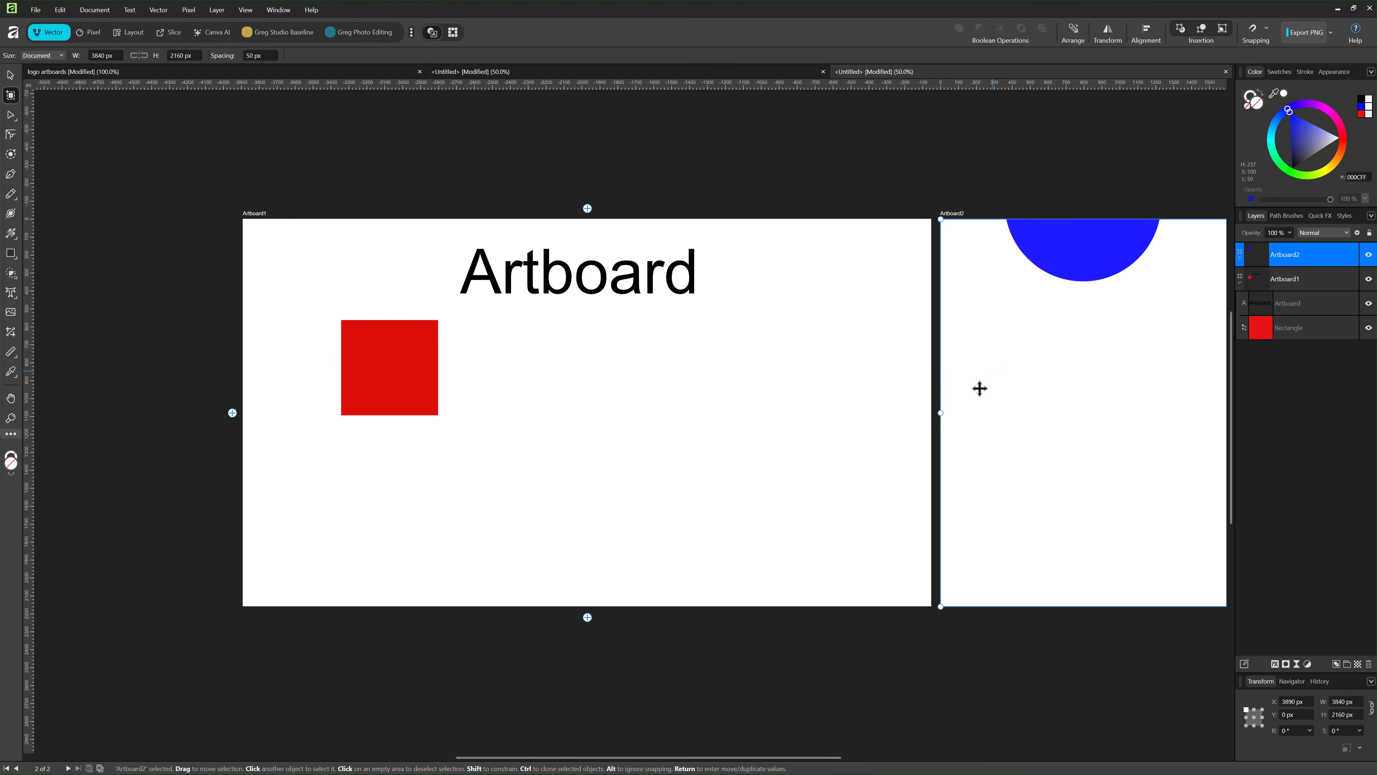
key("space")
left_click_drag(992, 668, 827, 668)
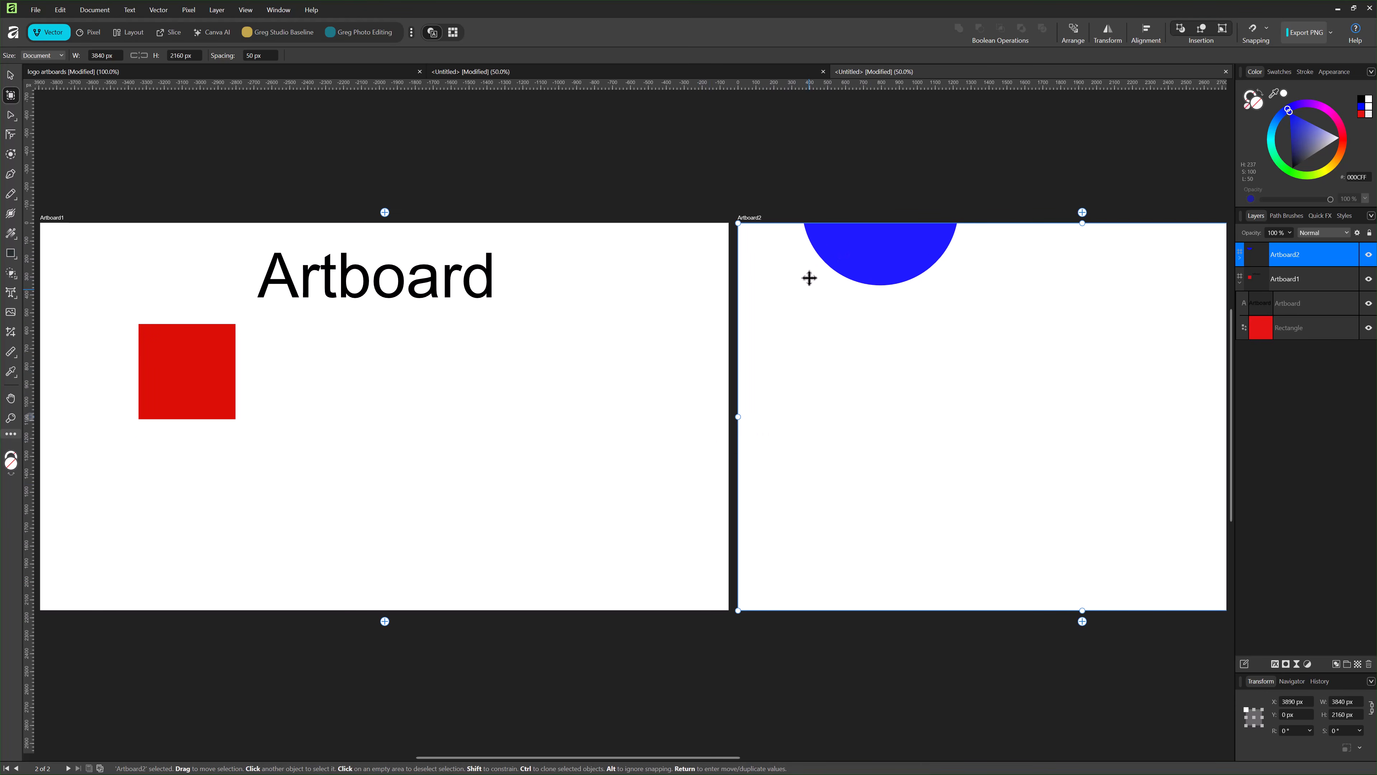
left_click(1240, 257)
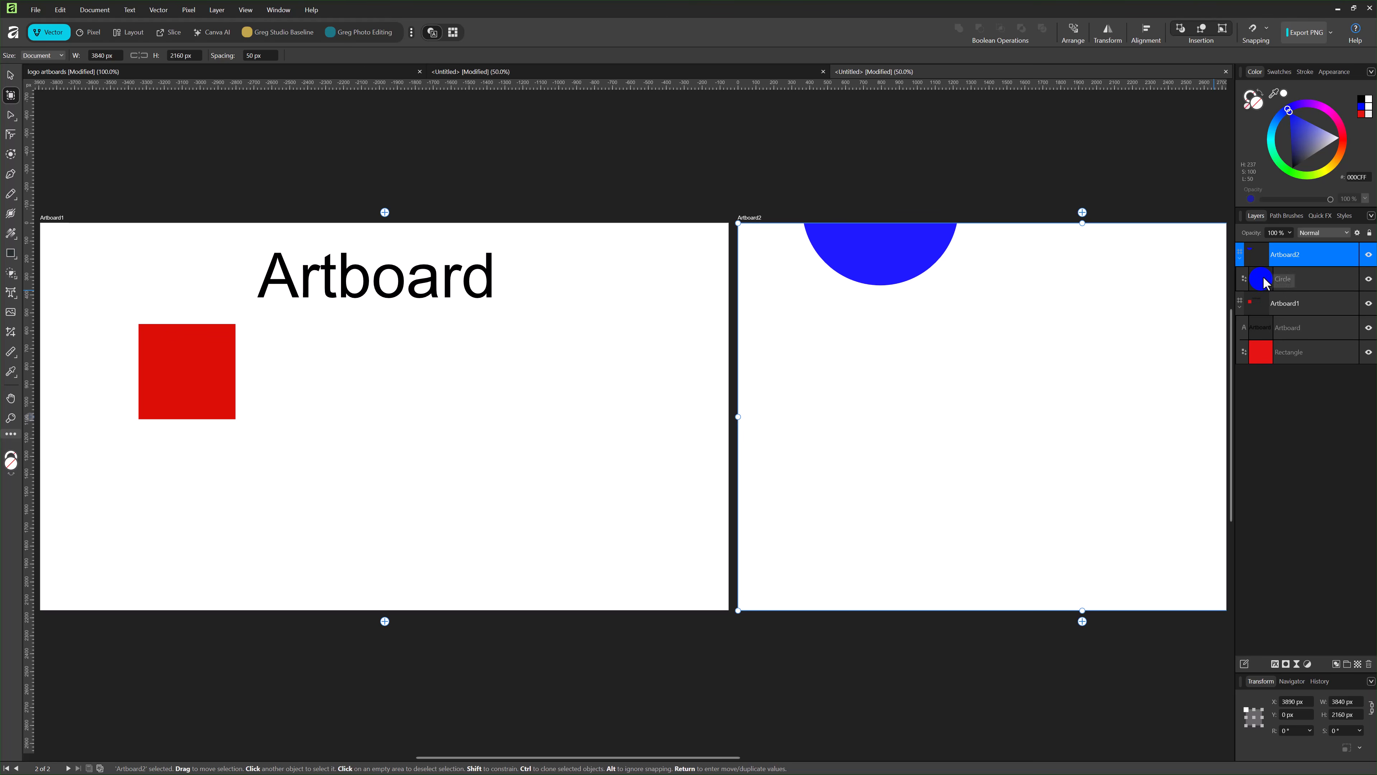
- Move the circle out above Artboard2, and place it back on that artboard at about X 620, Y 390 px
left_click(10, 75)
left_click_drag(881, 265, 896, 339)
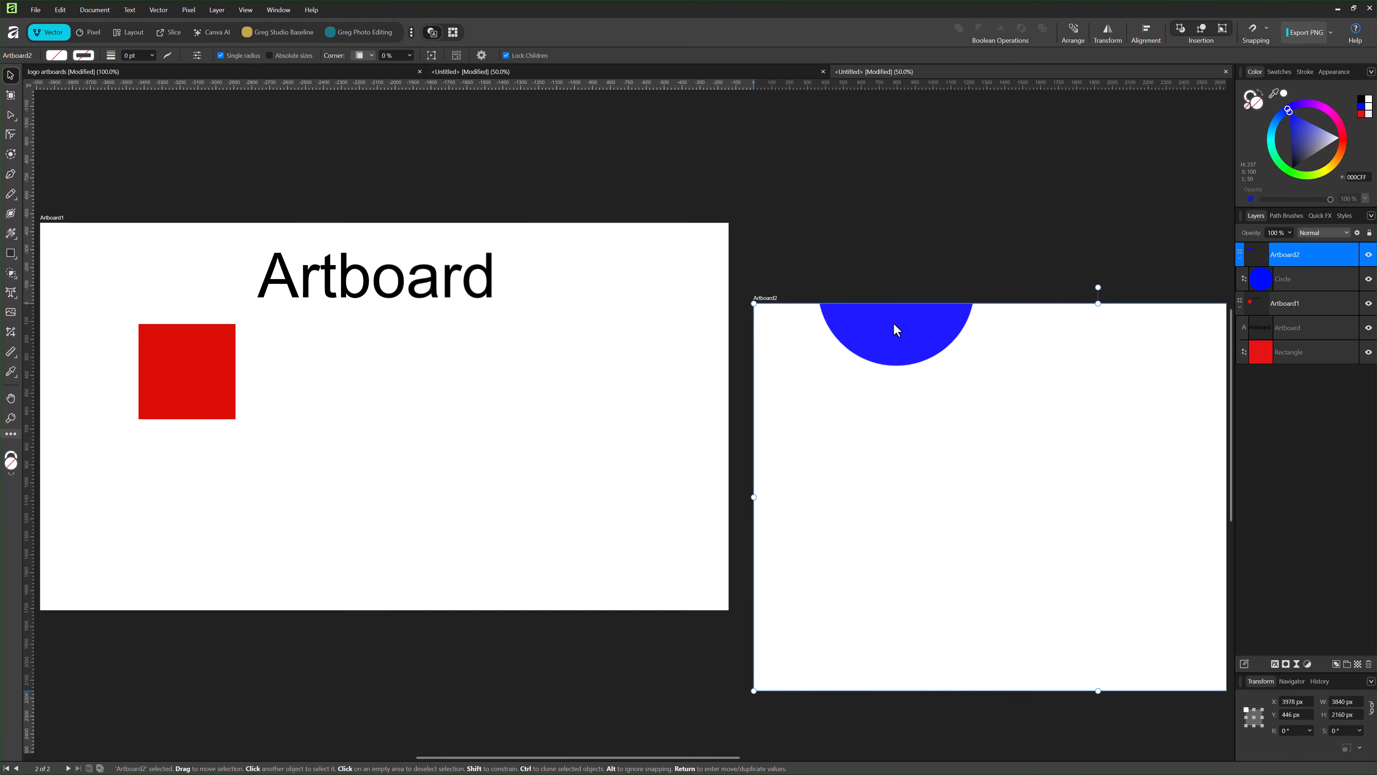
key("ctrl+z")
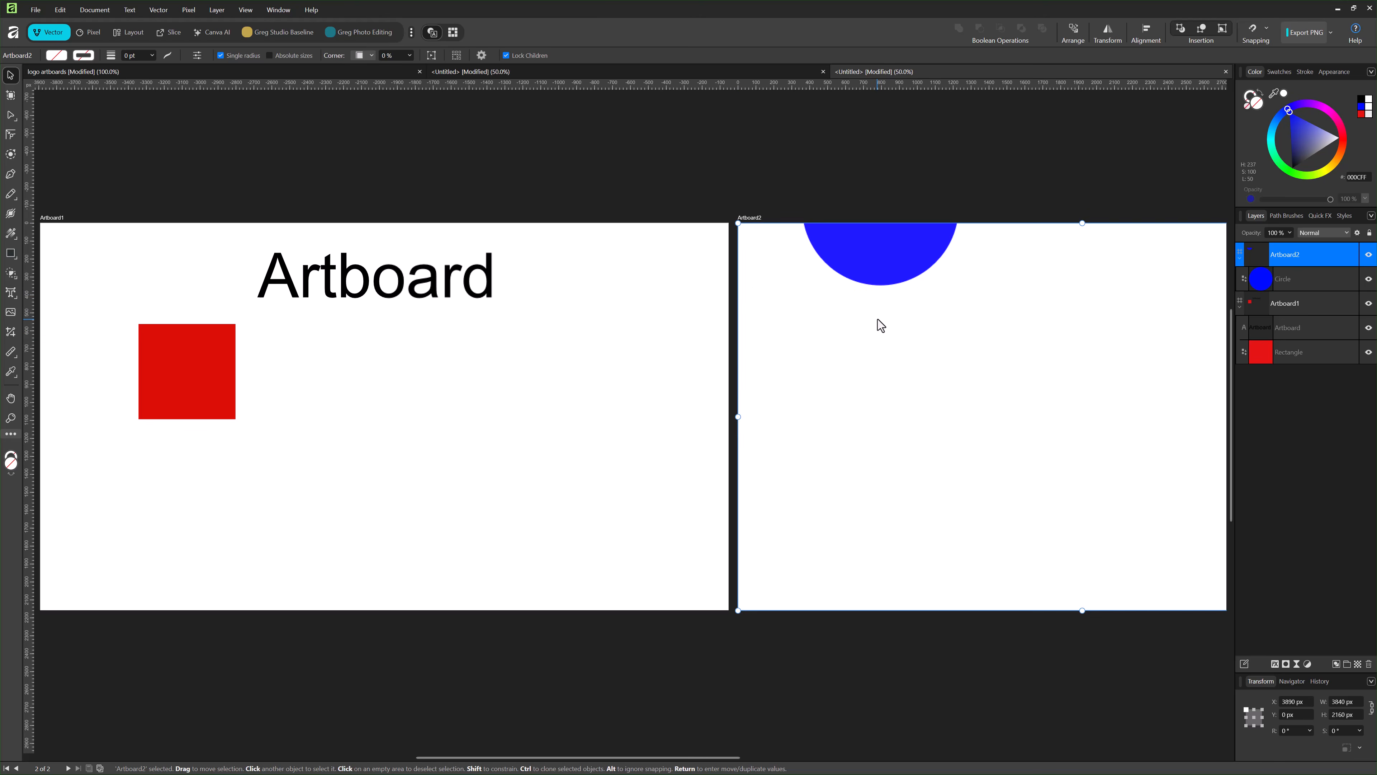
left_click(875, 263)
left_click_drag(864, 257, 788, 193)
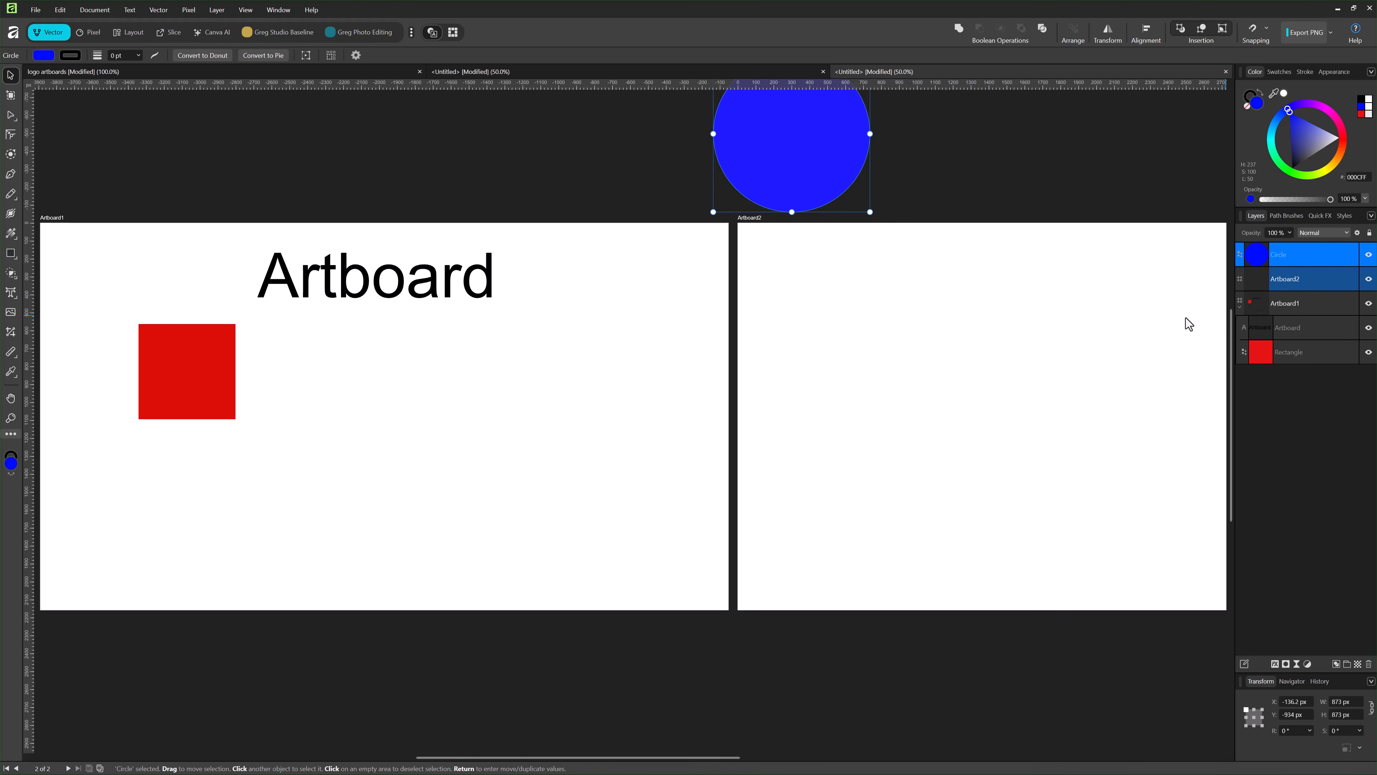
left_click_drag(812, 206, 944, 418)
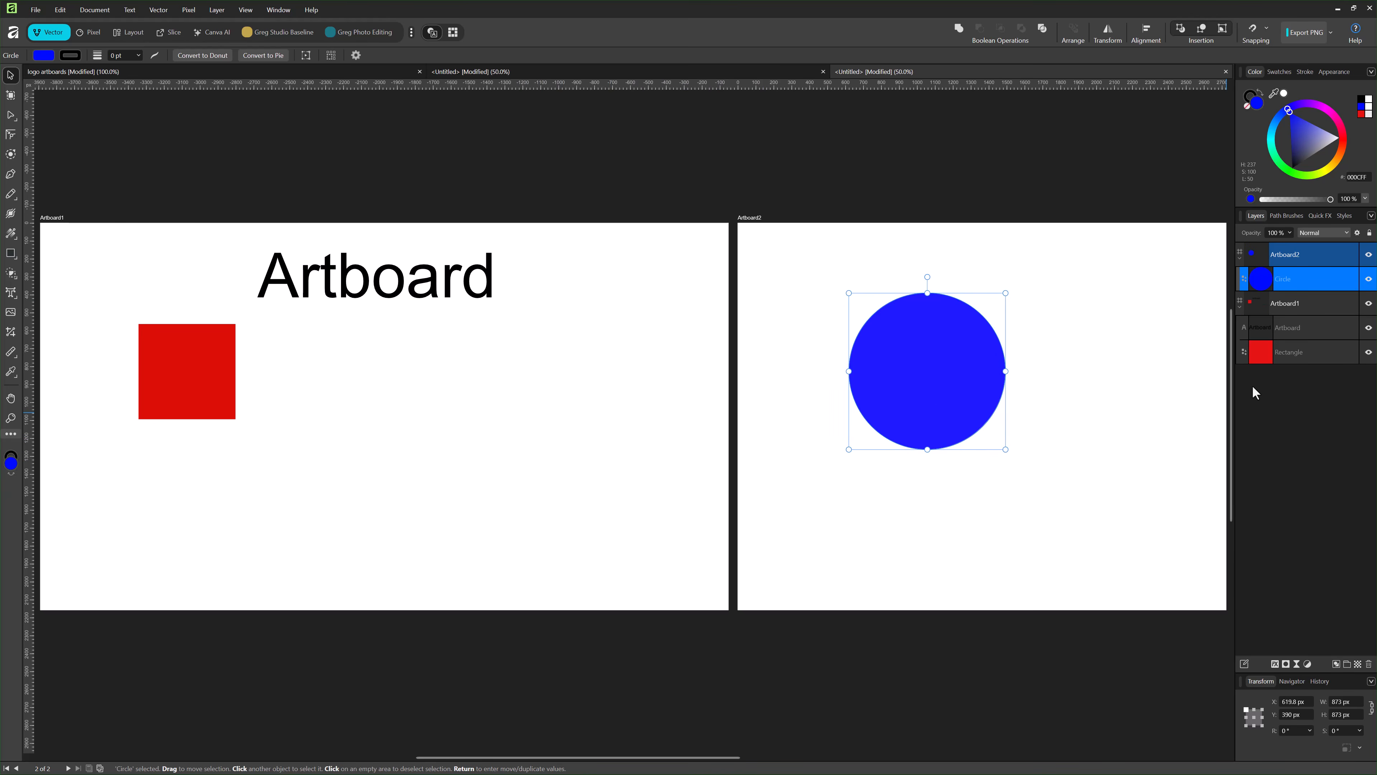
- Zoom out to 25%, and zoom to fit Artboard2 and Artboard1 in turn from their layers
key("z")
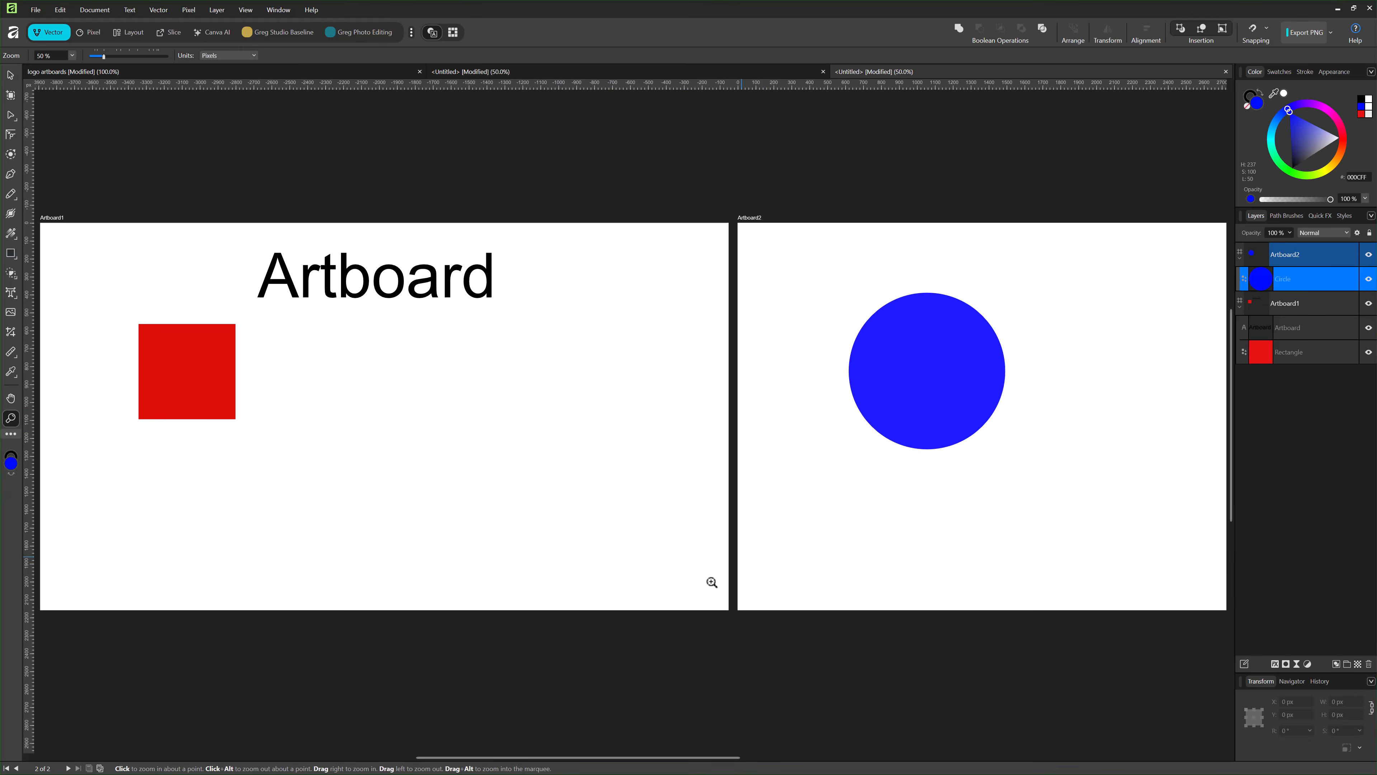
left_click(688, 632, "alt")
left_click_drag(808, 524, 701, 286)
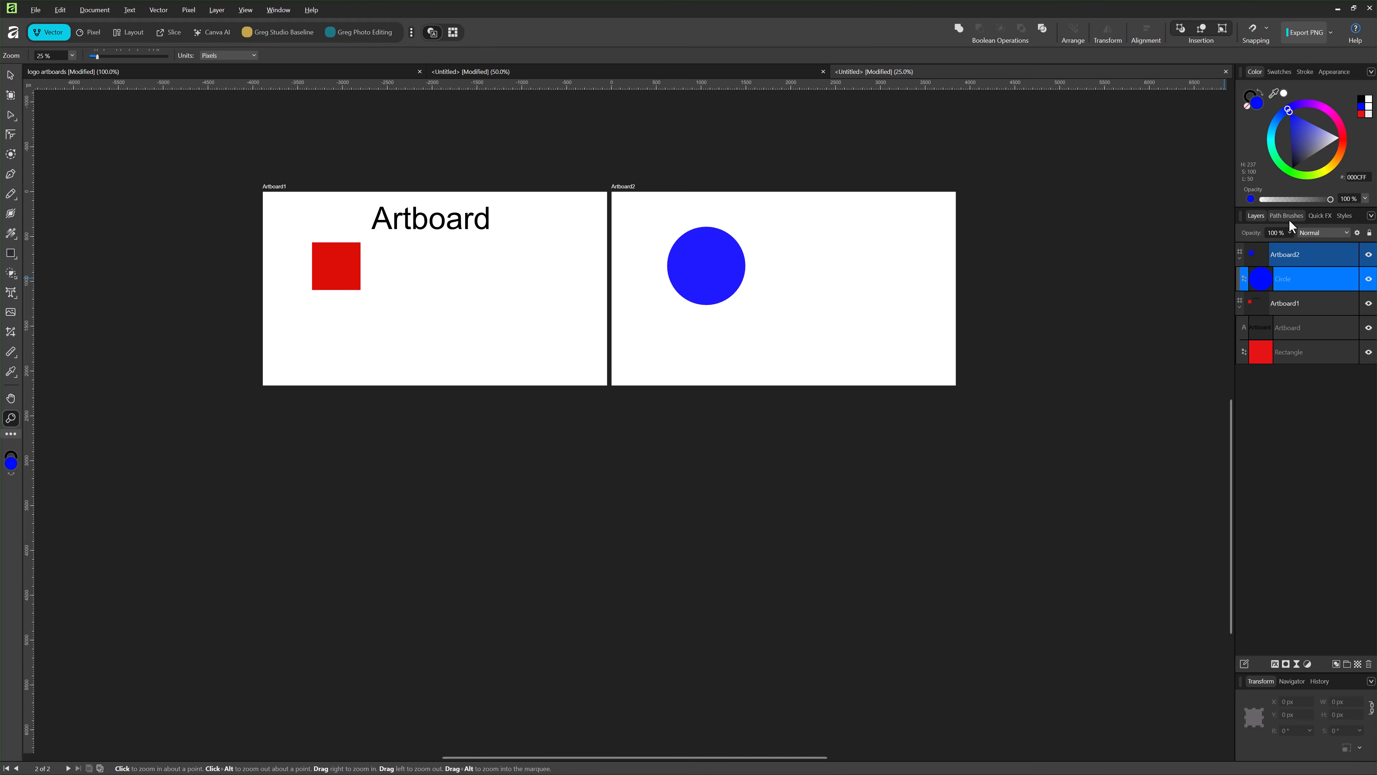
double_click(1260, 252)
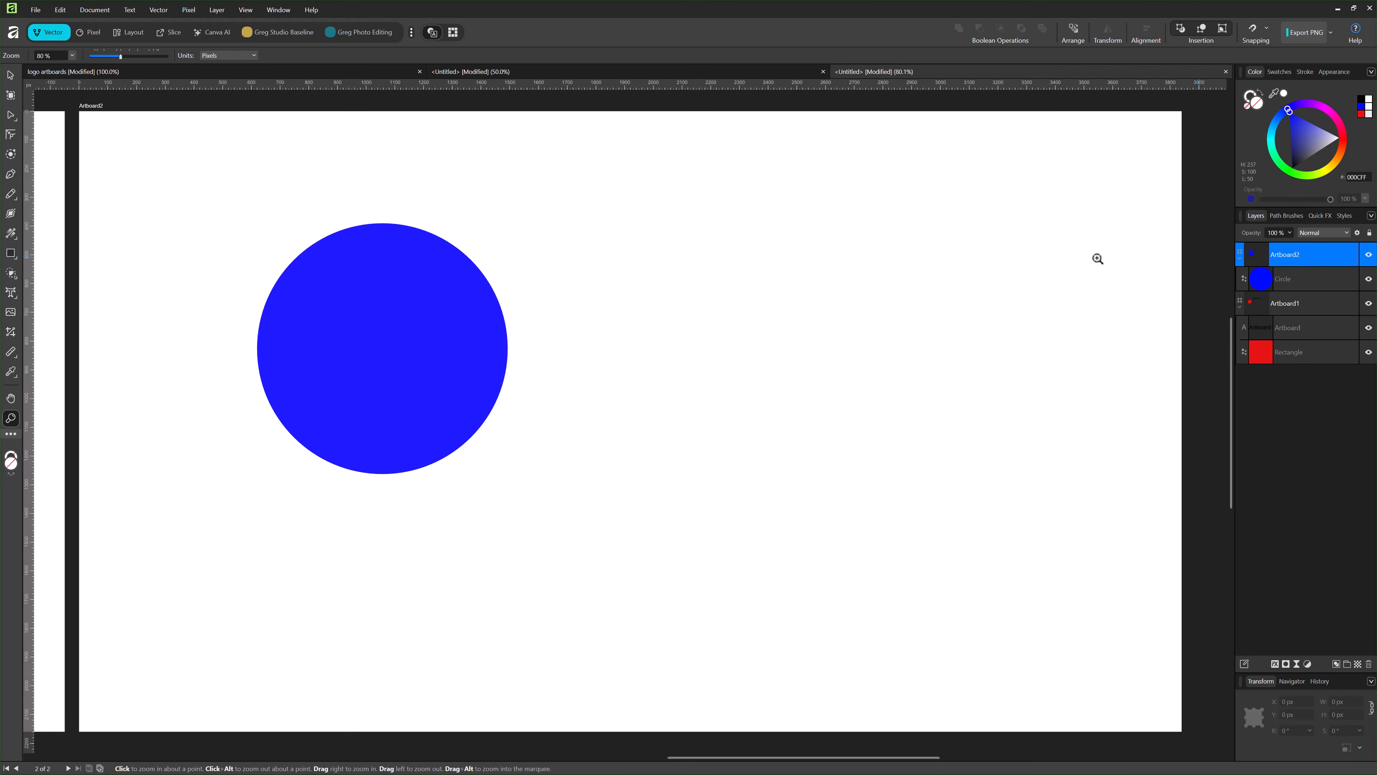
double_click(1261, 308)
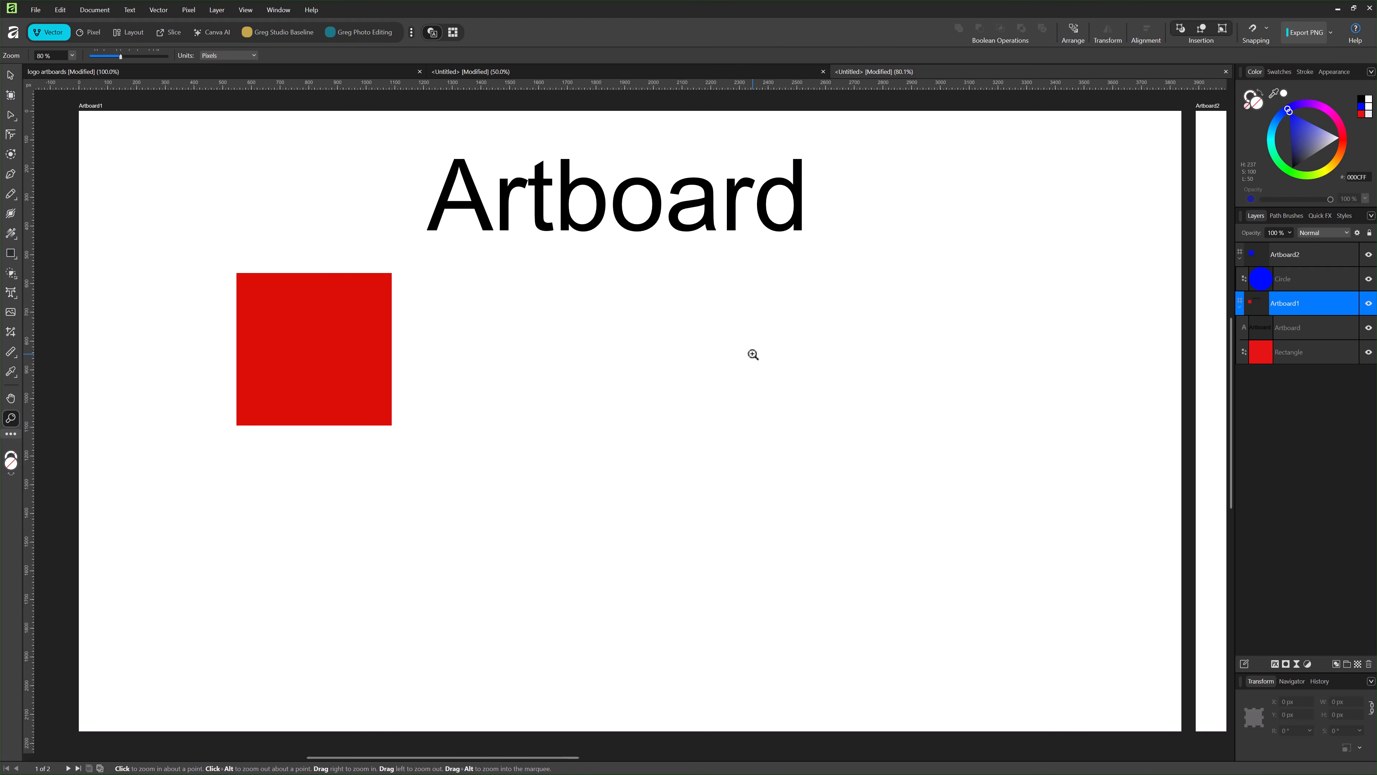
- Zoom back out to 25% and centre both artboards in the view
key("alt")
key("Escape")
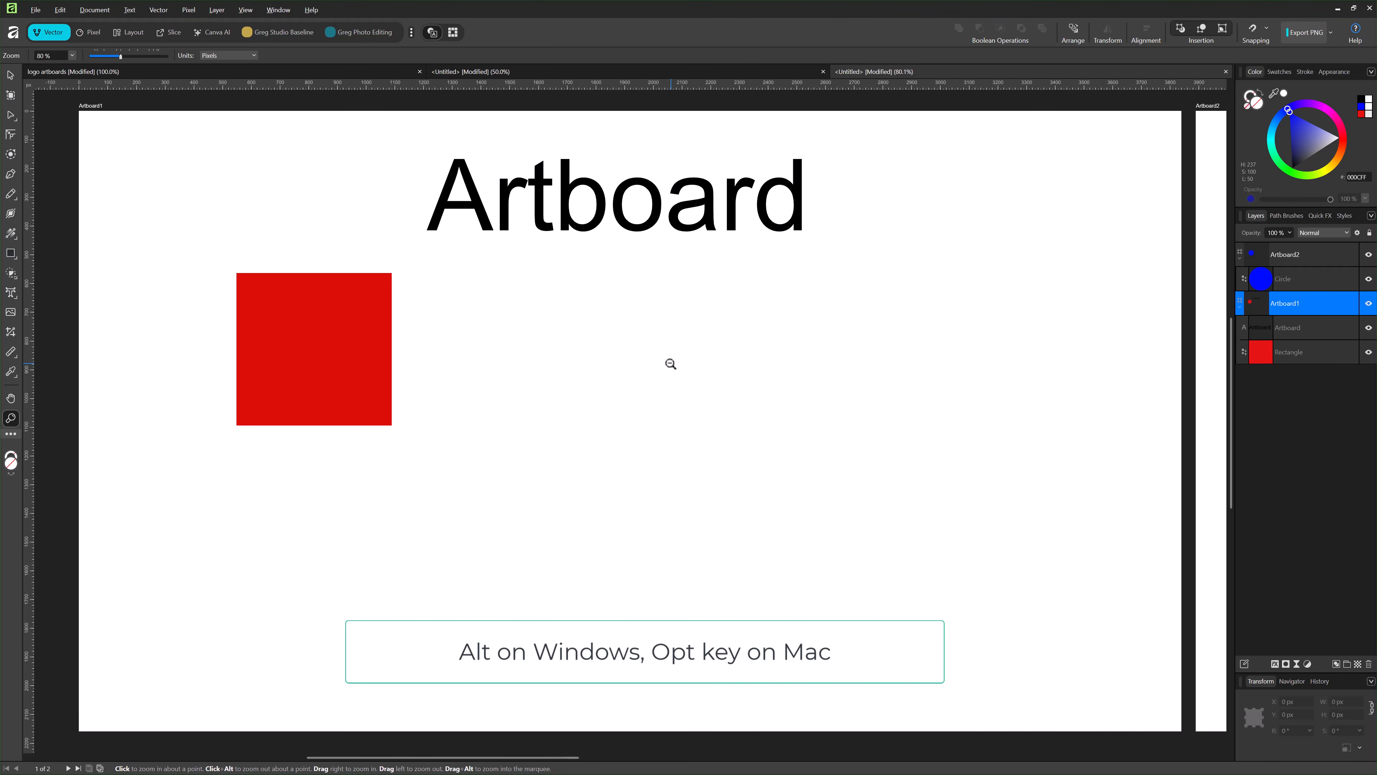
left_click(671, 364, "alt")
left_click(670, 363, "alt")
left_click(670, 364, "alt")
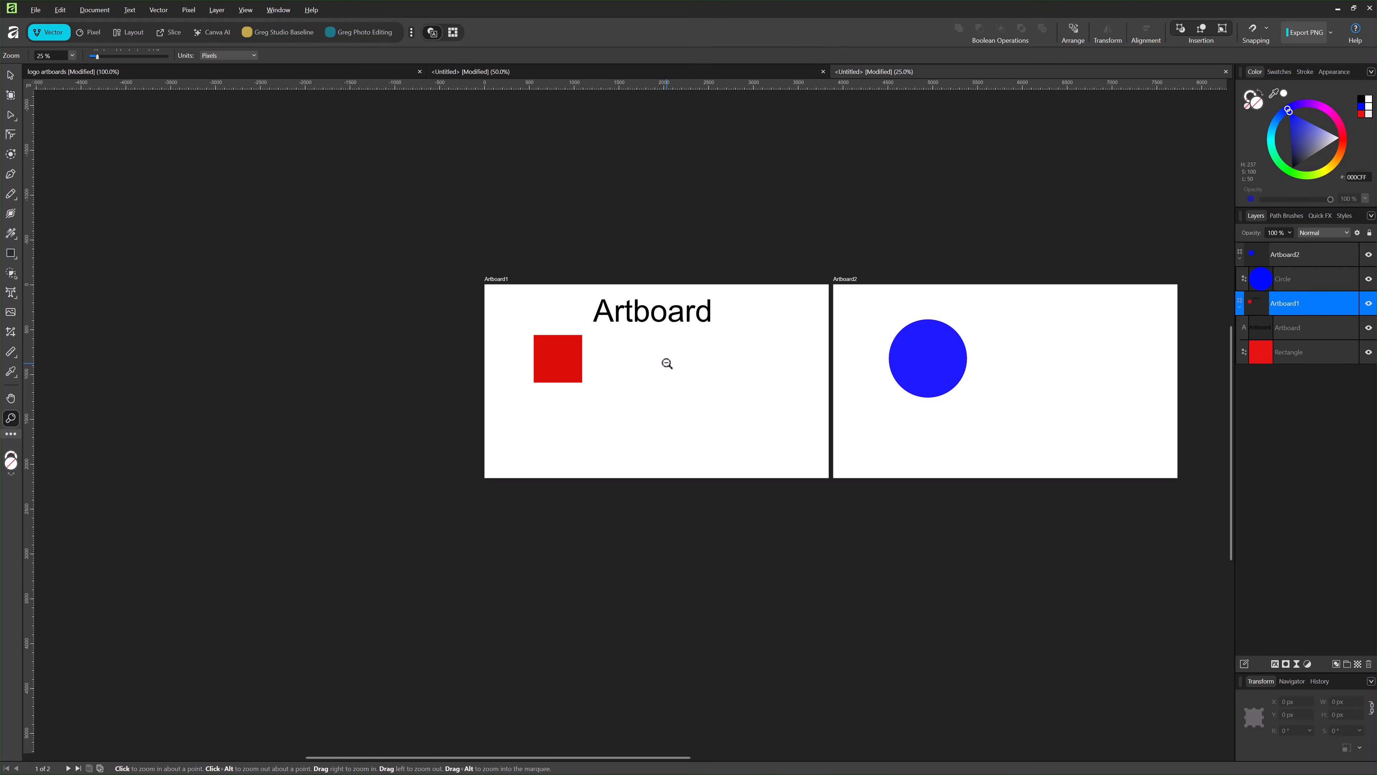
left_click_drag(769, 286, 614, 293)
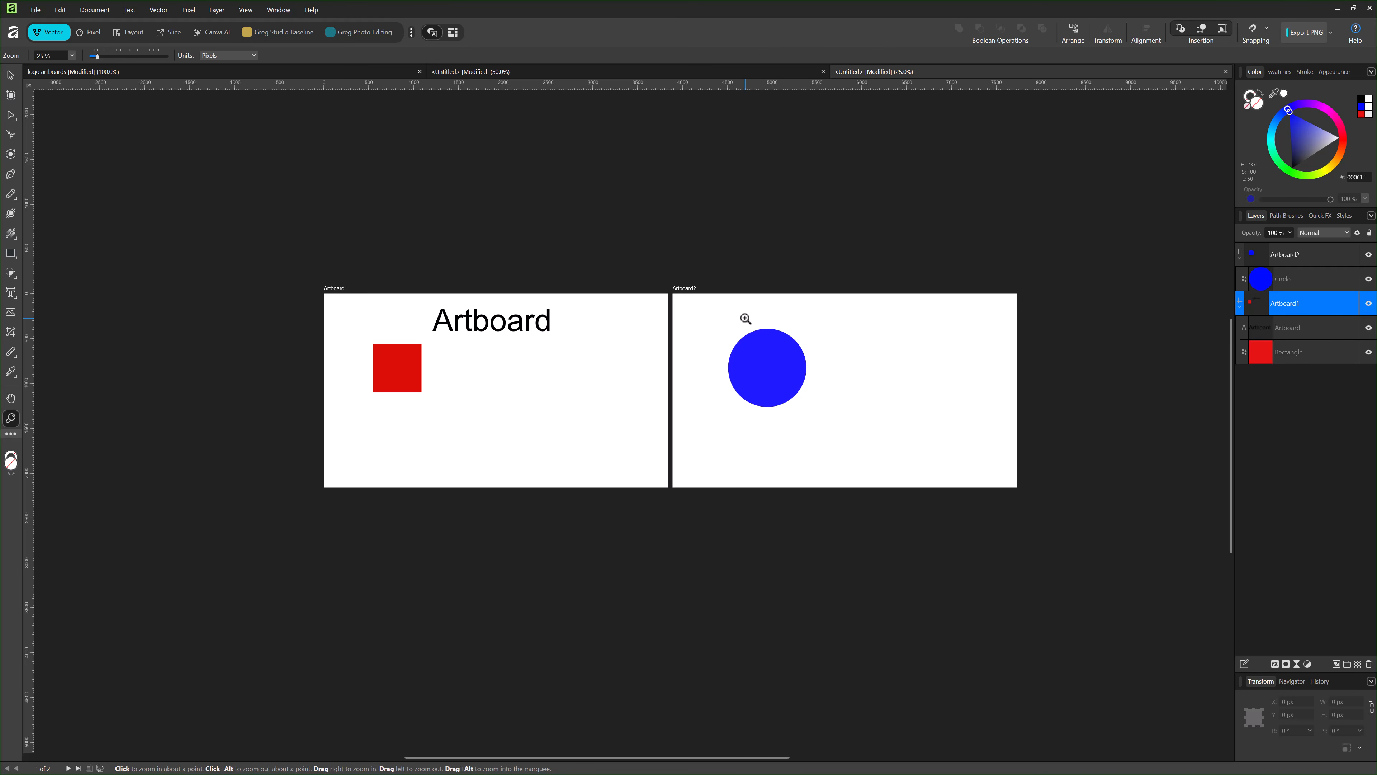
- Move the circle off Artboard2 to below the artboards, at about X -288, Y 2266 px
left_click(759, 262)
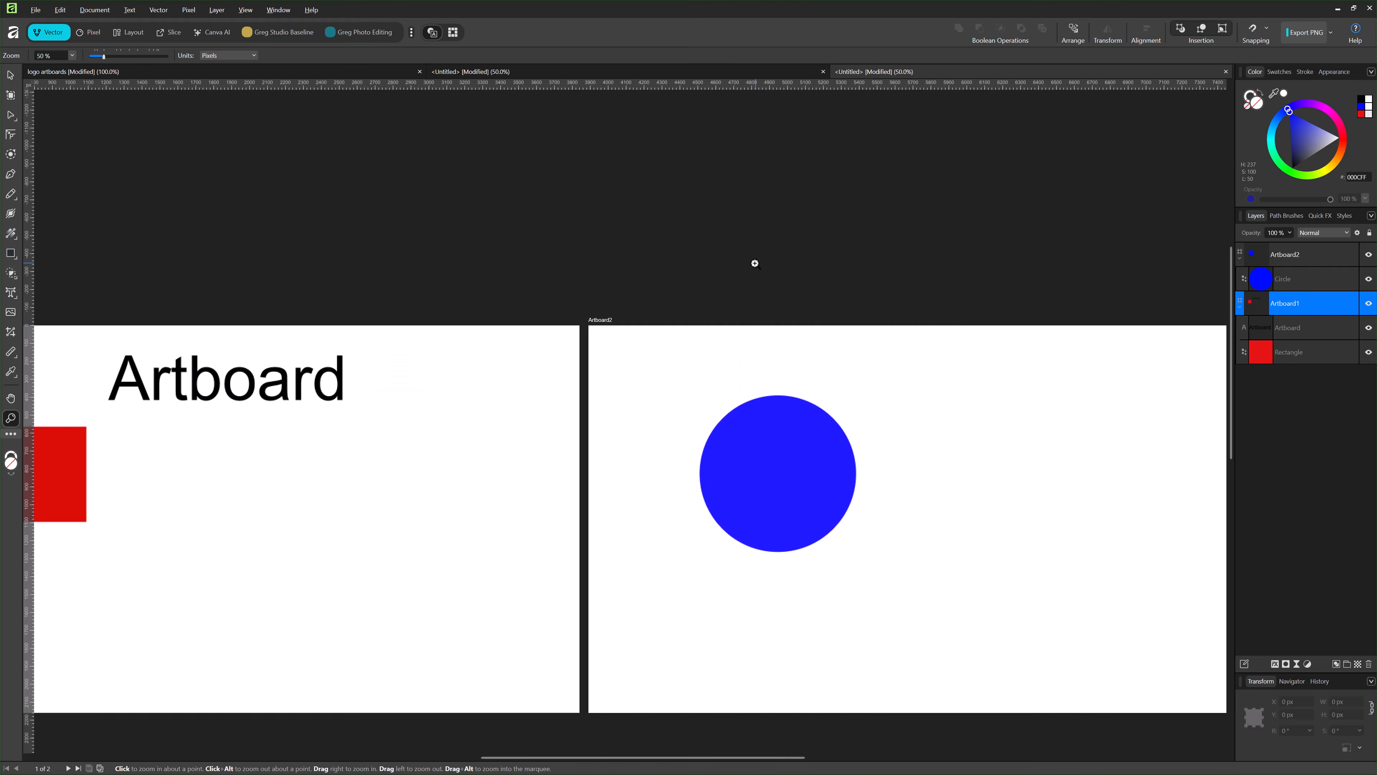
left_click_drag(732, 455, 738, 320)
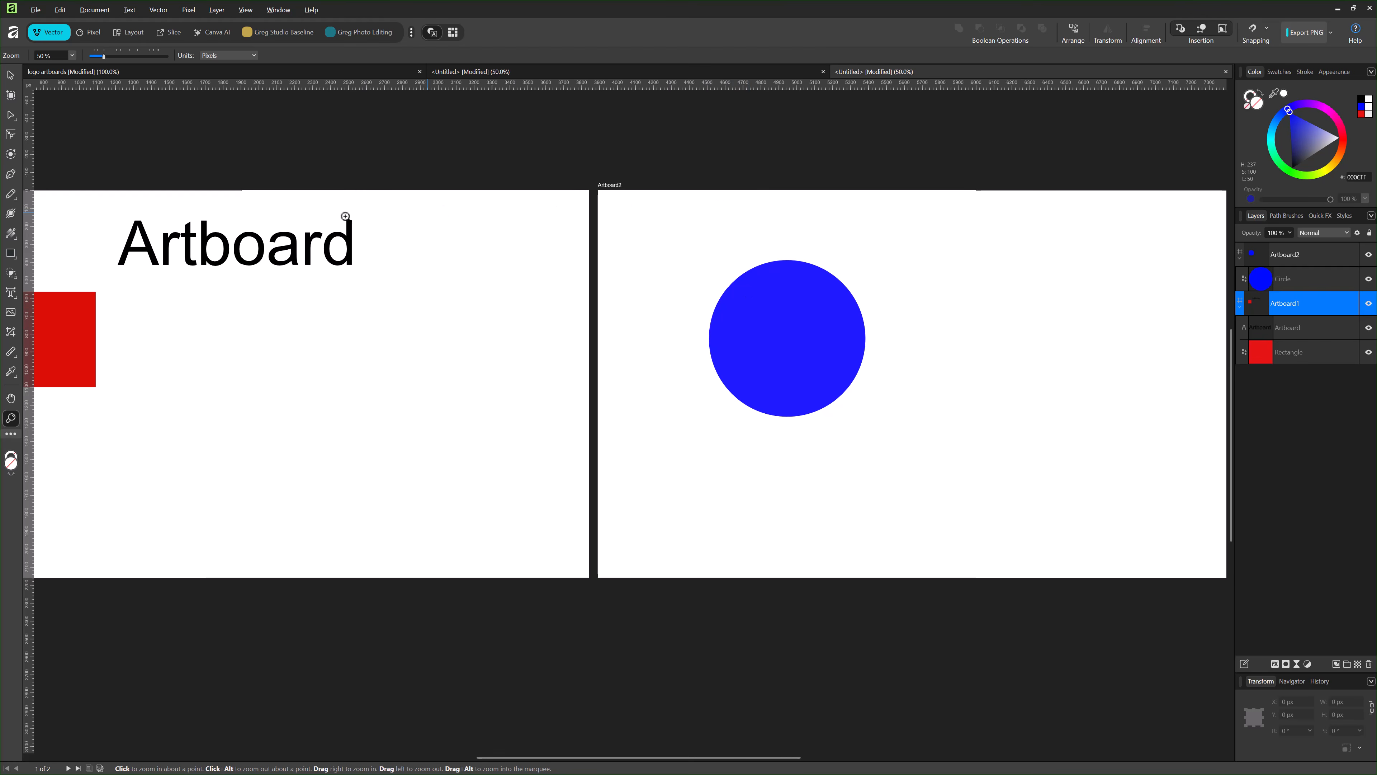
left_click(11, 76)
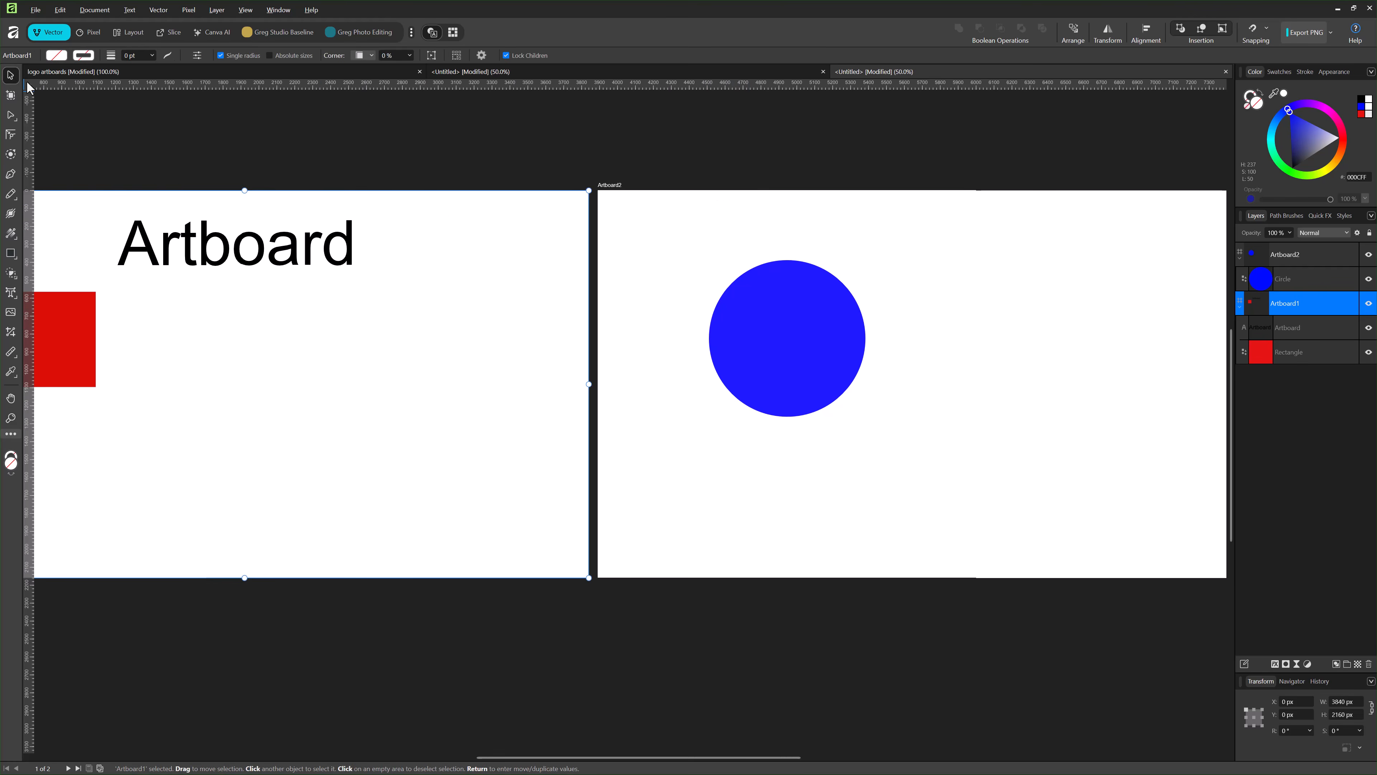
left_click(751, 355)
left_click_drag(742, 391, 603, 689)
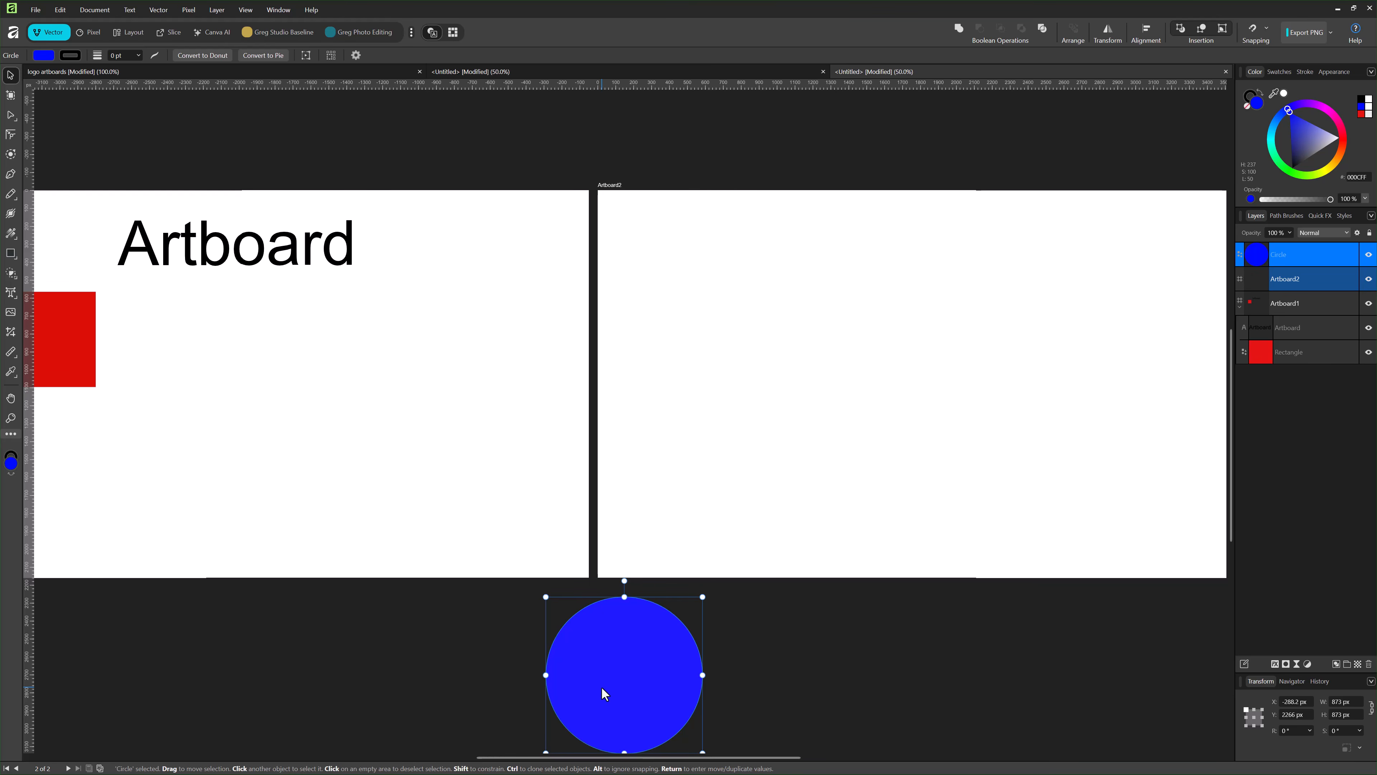
- Duplicate the circle onto Artboard1 at about X 2390, Y 604 px, and onto Artboard2 at about X 4958, Y 1102 px
left_click_drag(620, 700, 403, 403)
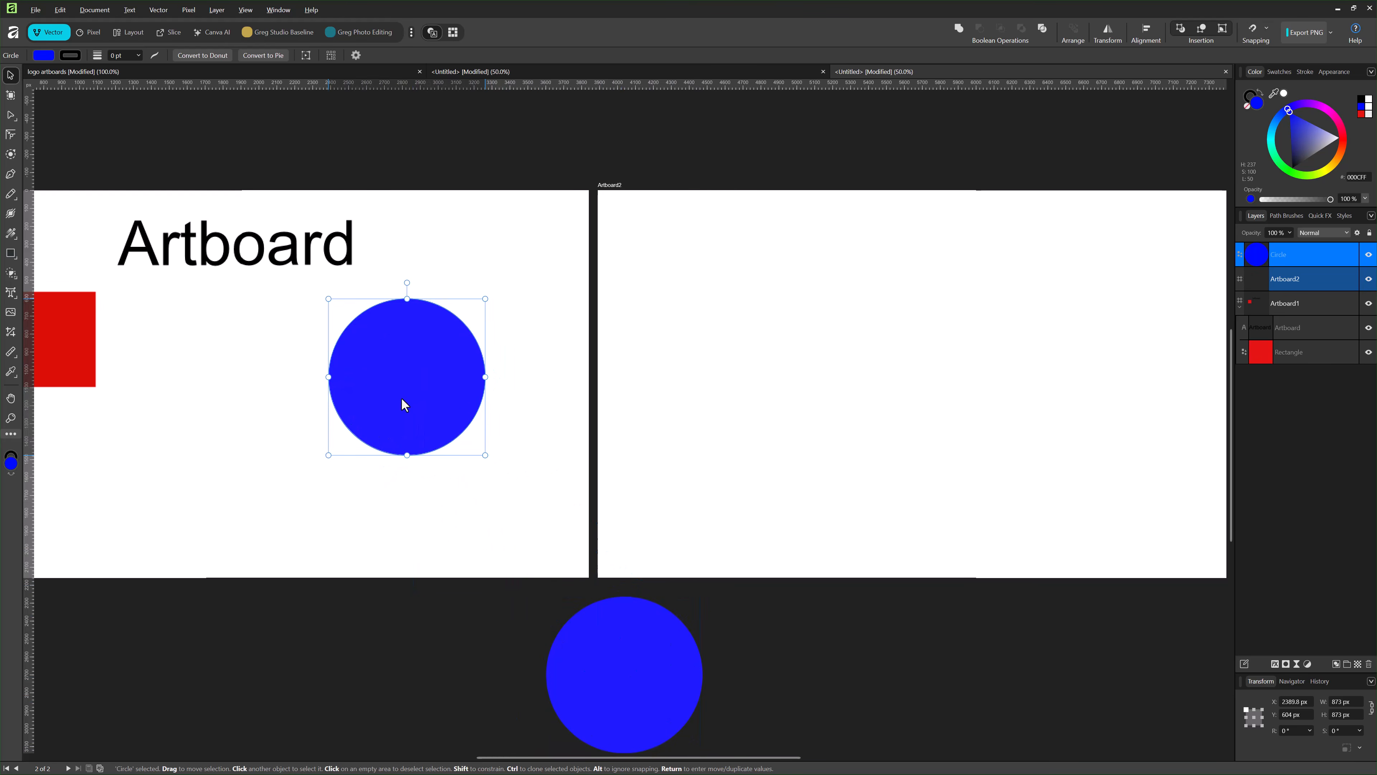
left_click_drag(614, 663, 837, 458)
left_click(614, 675)
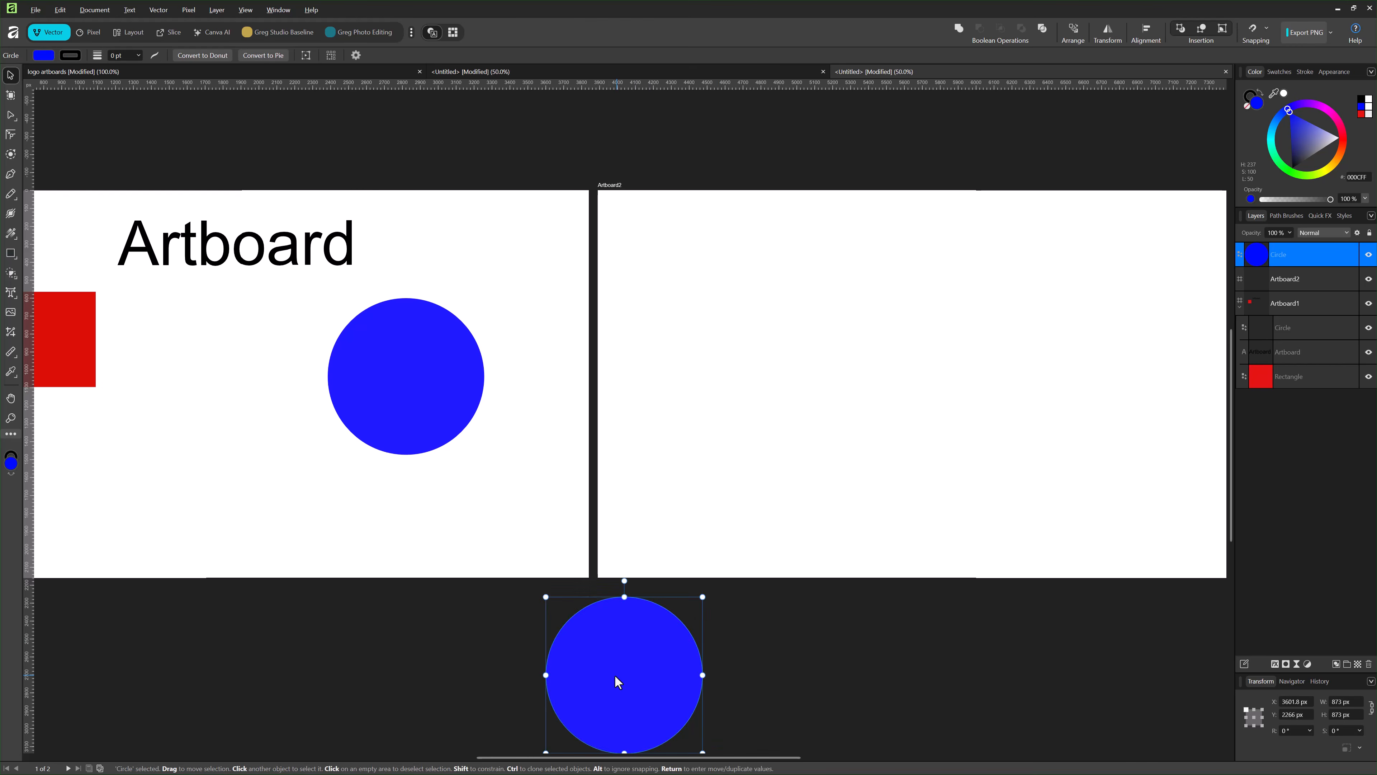
mouse_move(614, 675)
left_mouse_down()
mouse_move(830, 501)
mouse_move(830, 539)
left_mouse_up()
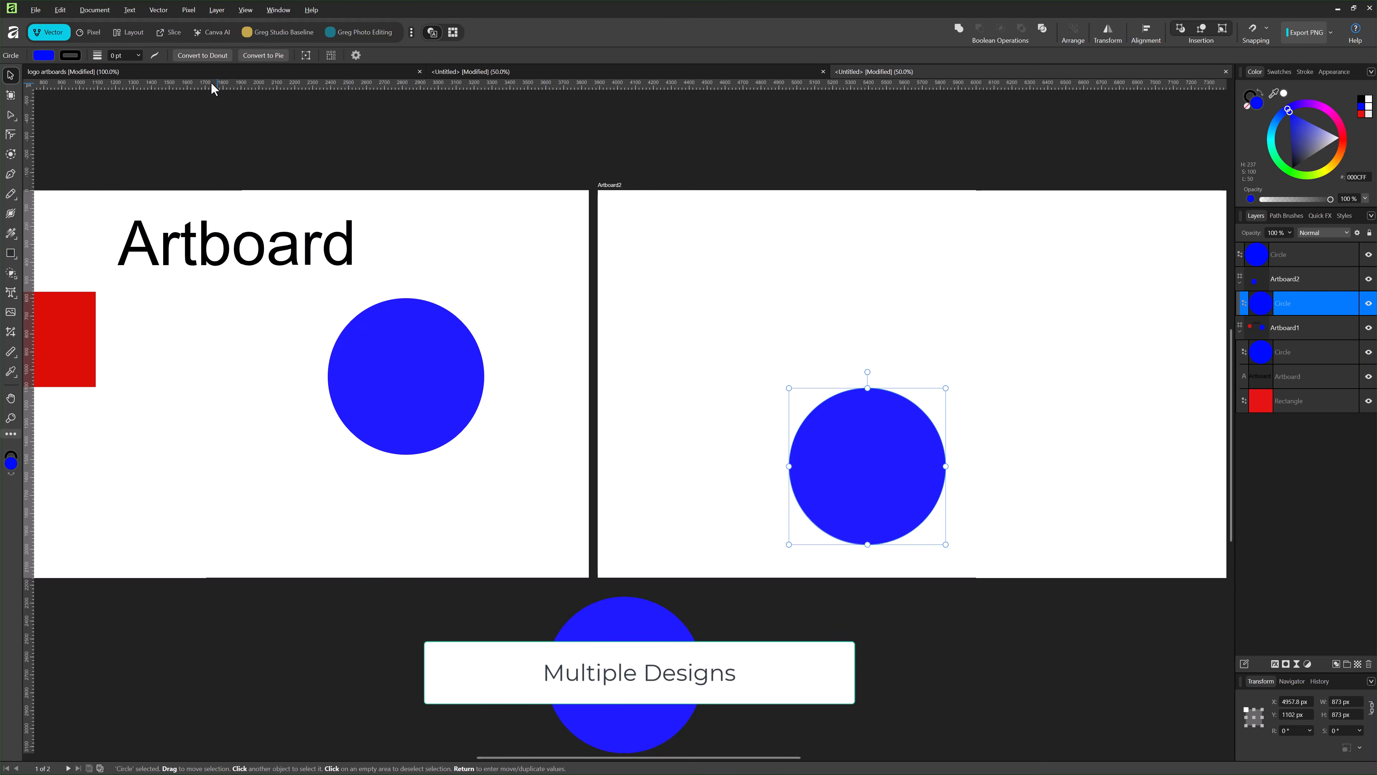
- Switch to the logo artboards document to examine its multiple logo designs, and clear the selection
left_click(149, 75)
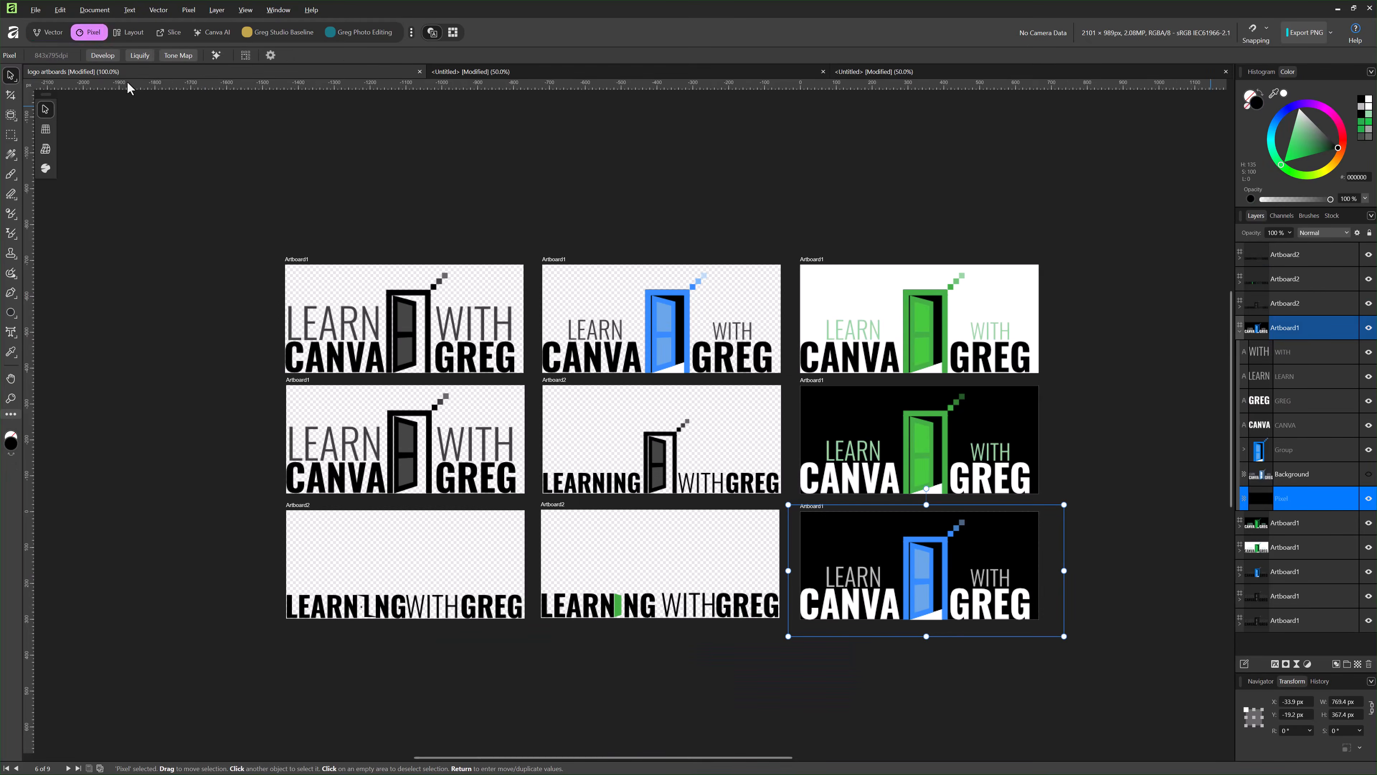
left_click(1123, 438)
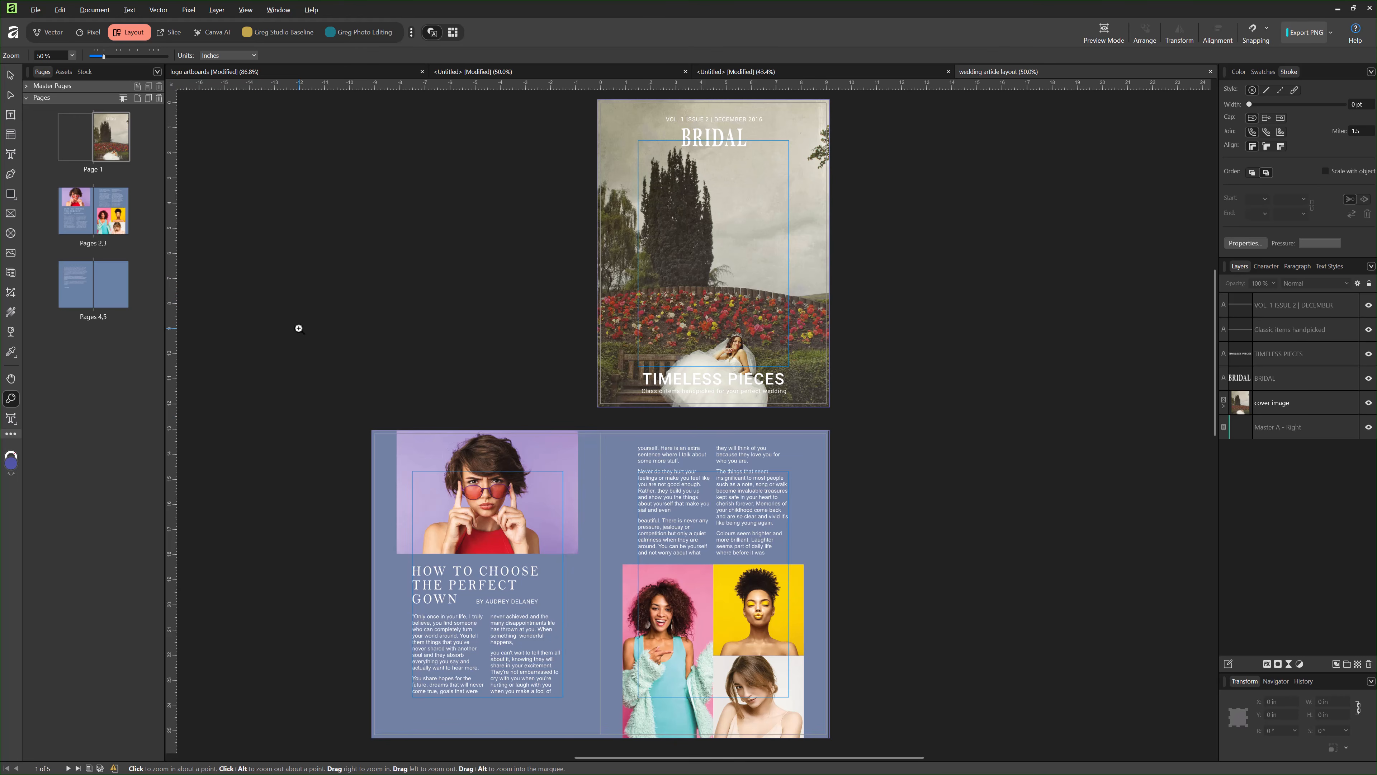
- Browse the pages of the wedding article layout document, and expand its master pages list
scroll(498, 406, "down", 1)
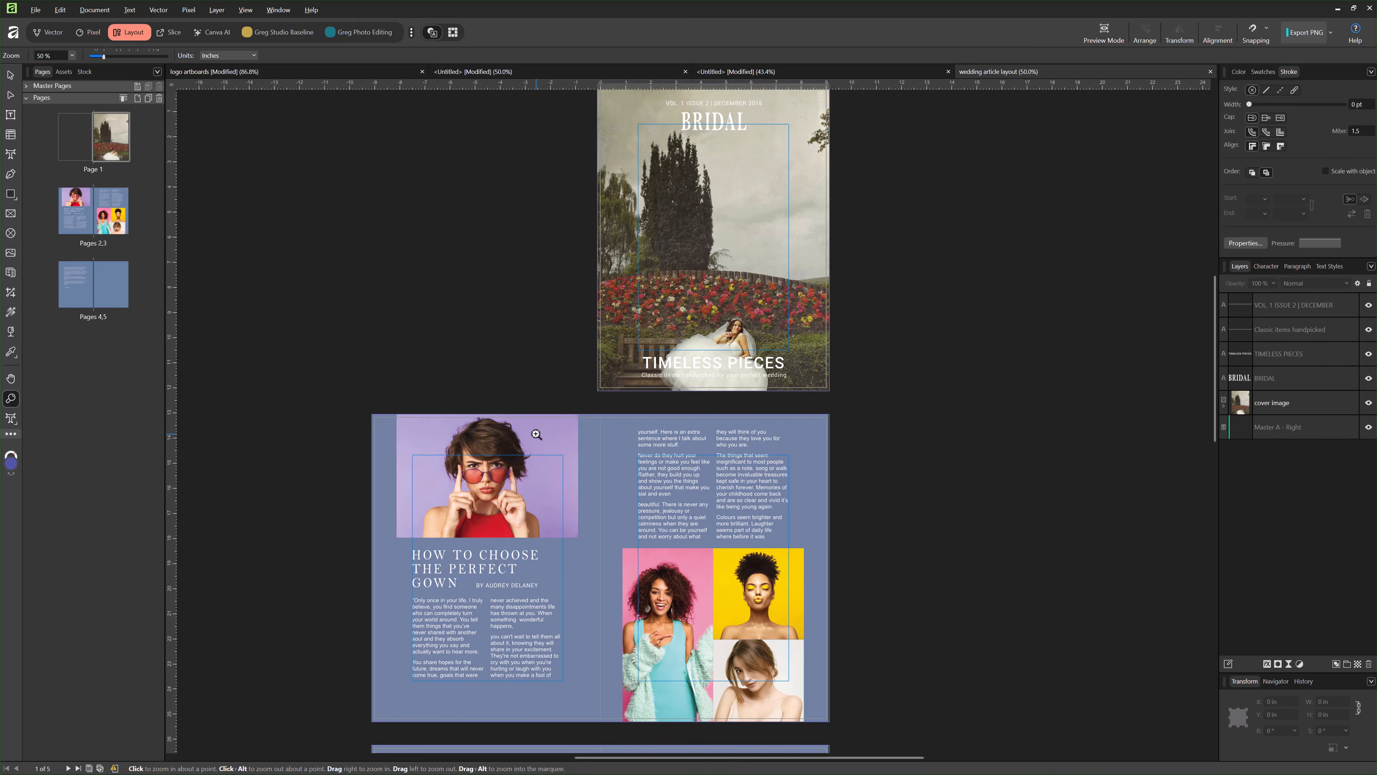
scroll(601, 567, "down", 3)
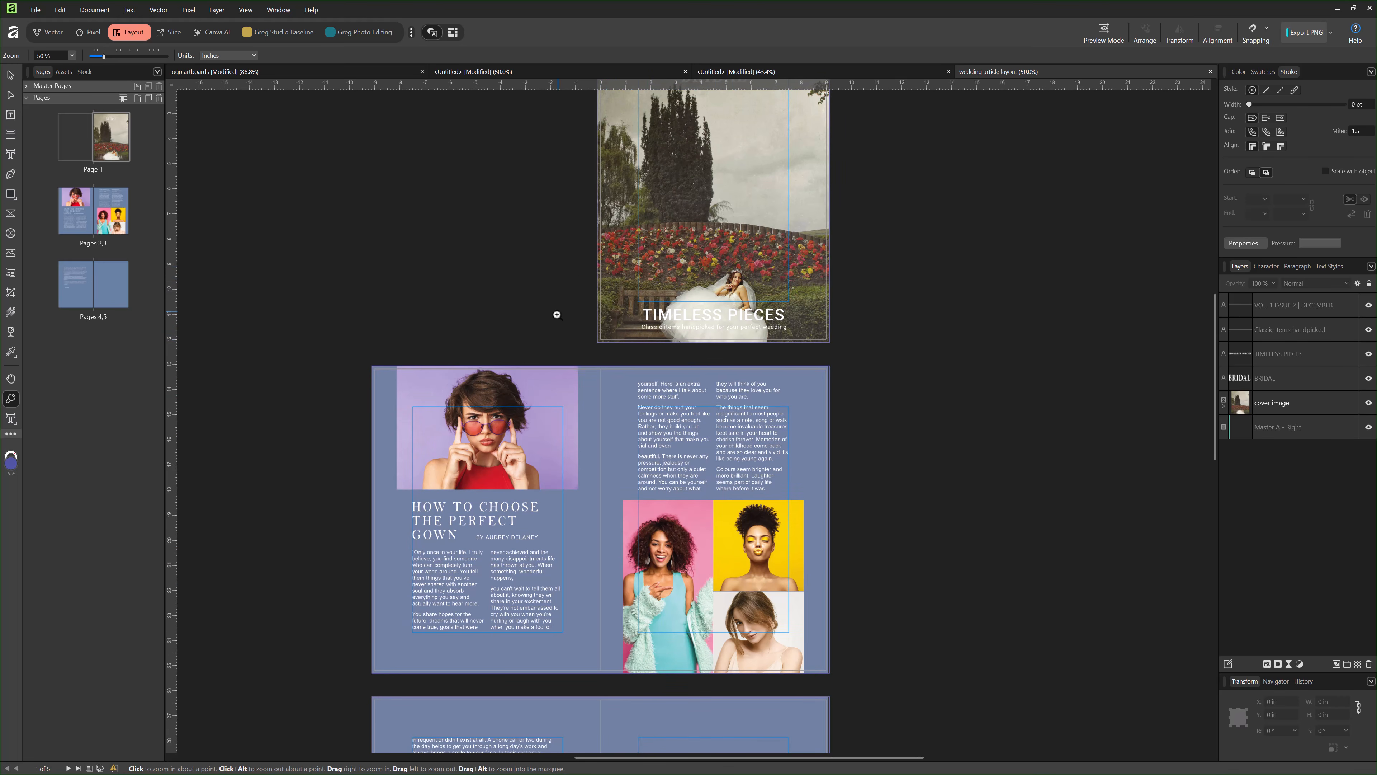
scroll(521, 429, "down", 1)
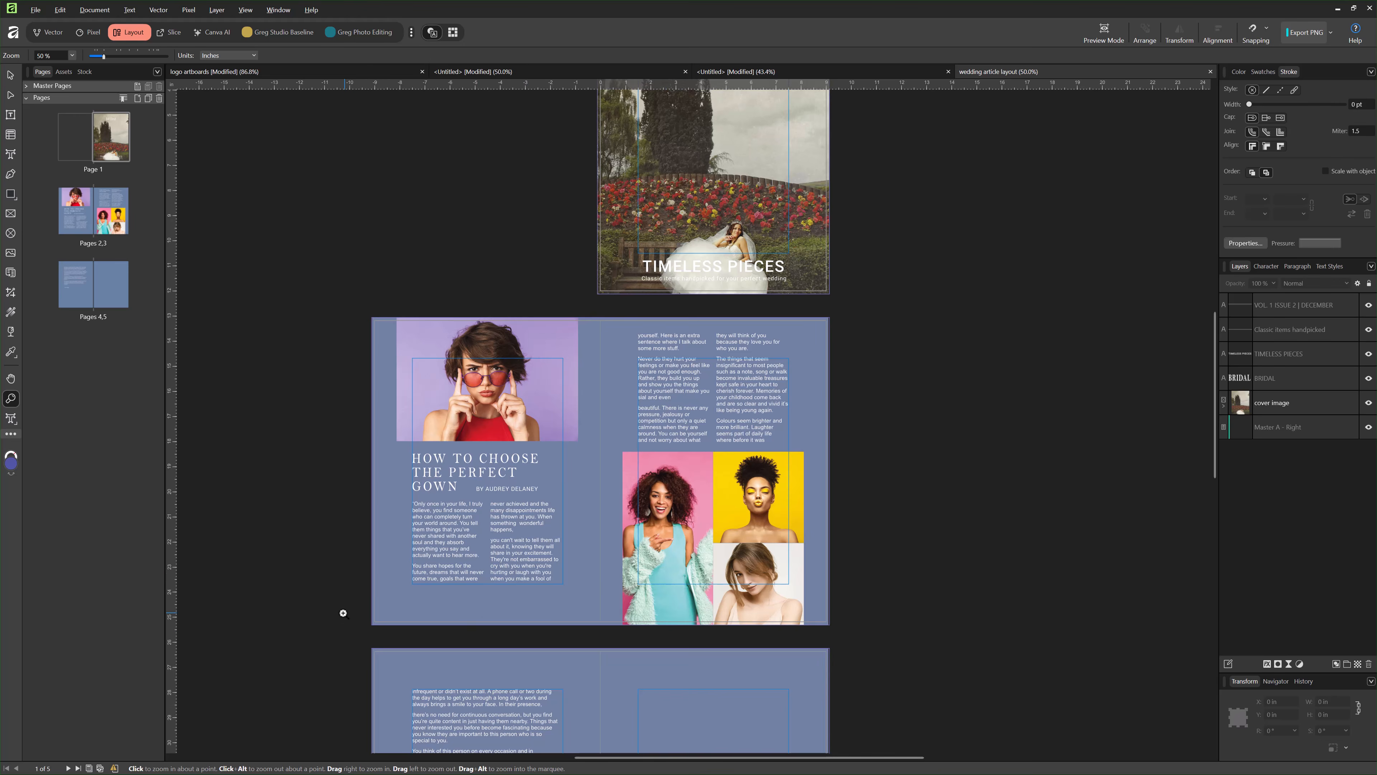
scroll(517, 450, "down", 5)
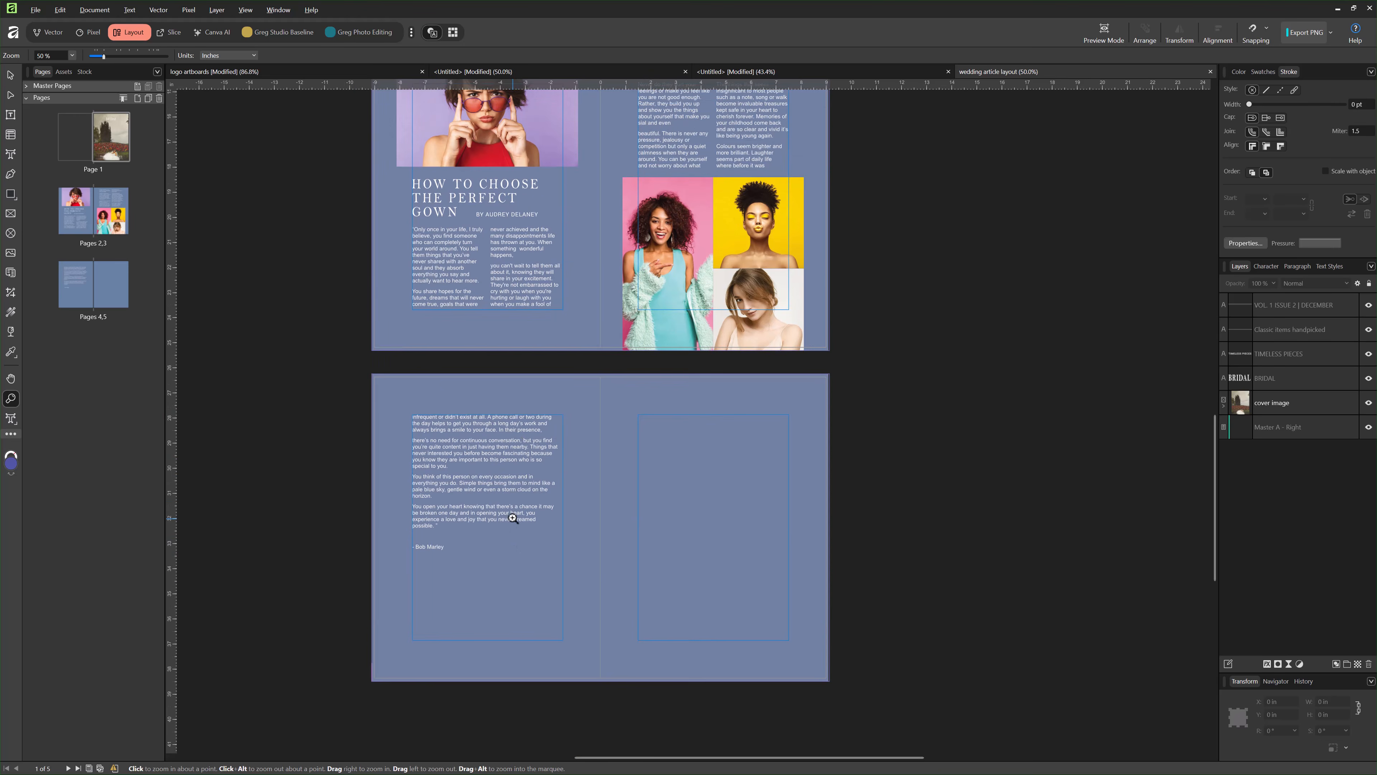
scroll(515, 489, "up", 2)
scroll(512, 513, "up", 3)
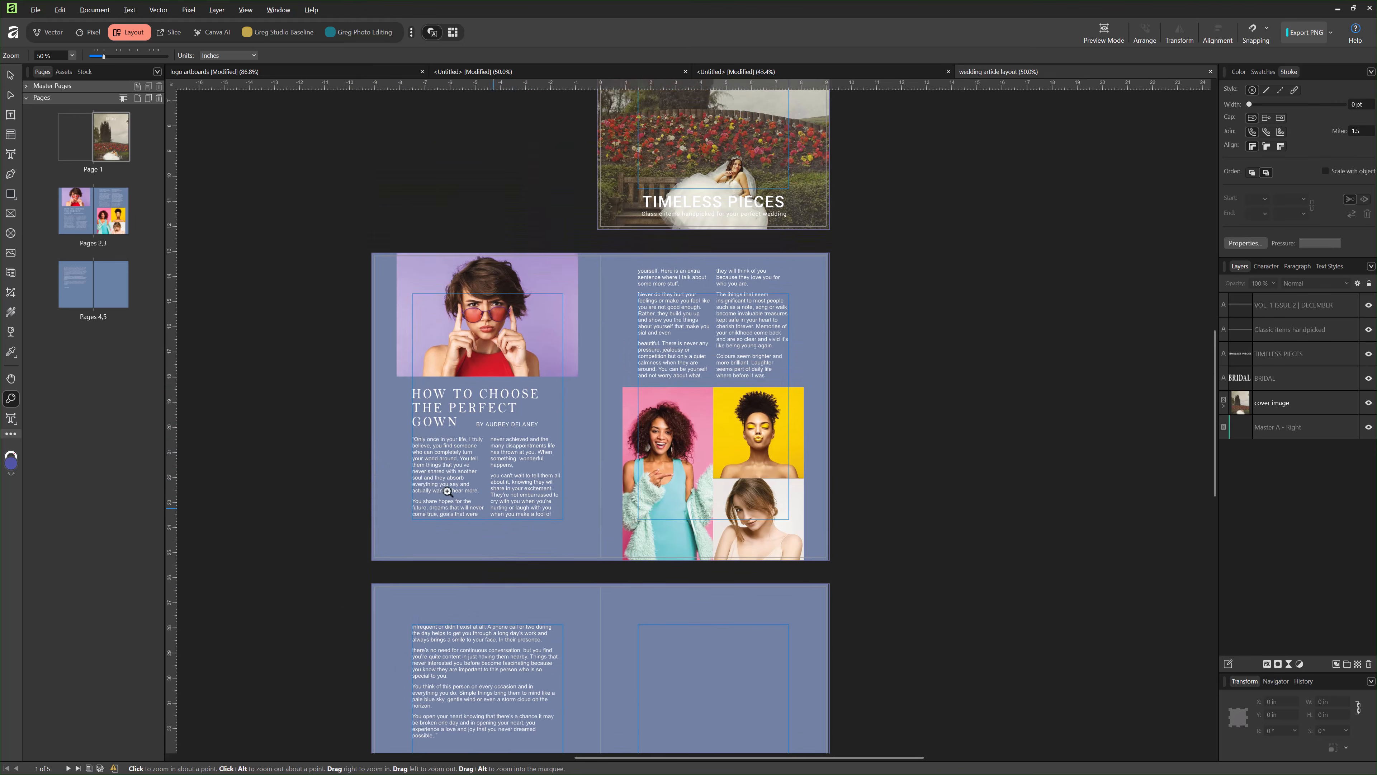
left_click(26, 87)
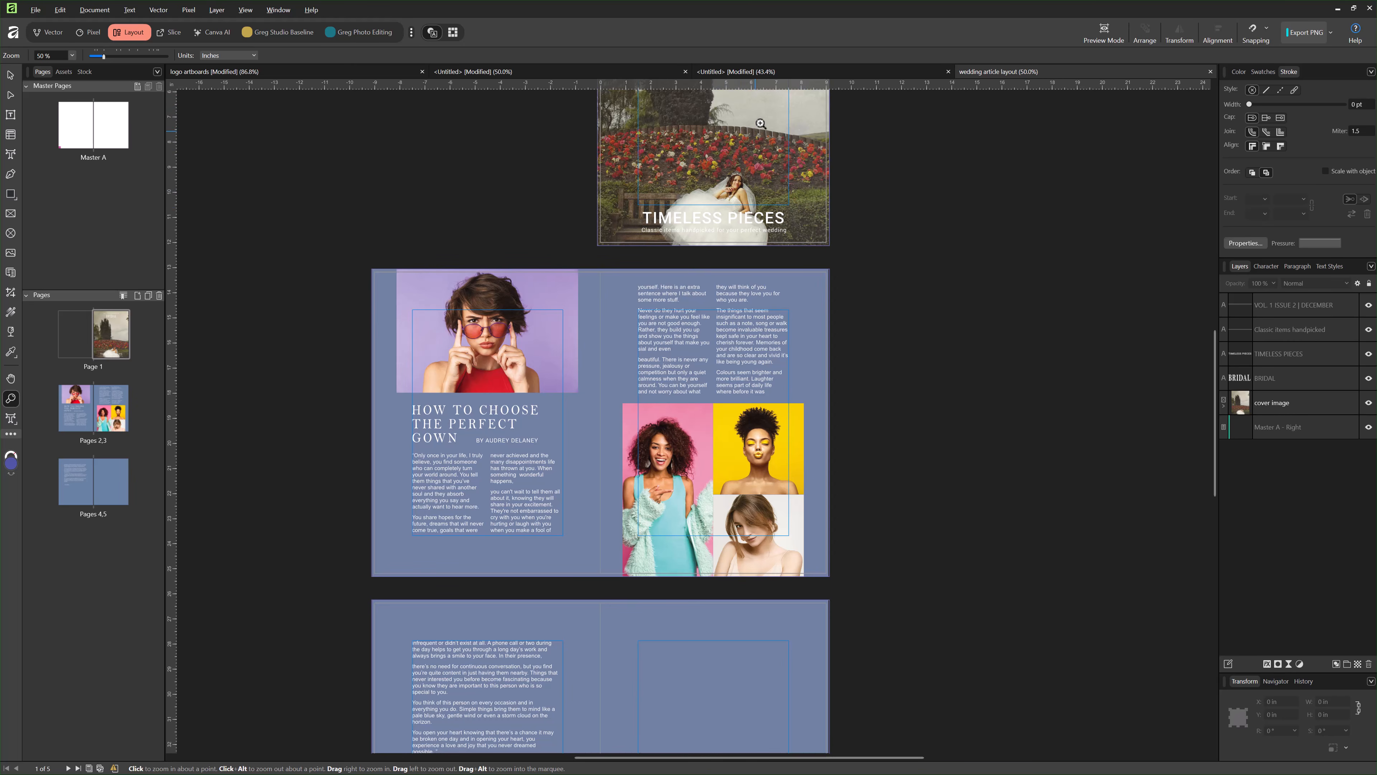
- Compare the untitled artboard document with the untitled "Not an Artboard" document
left_click(784, 73)
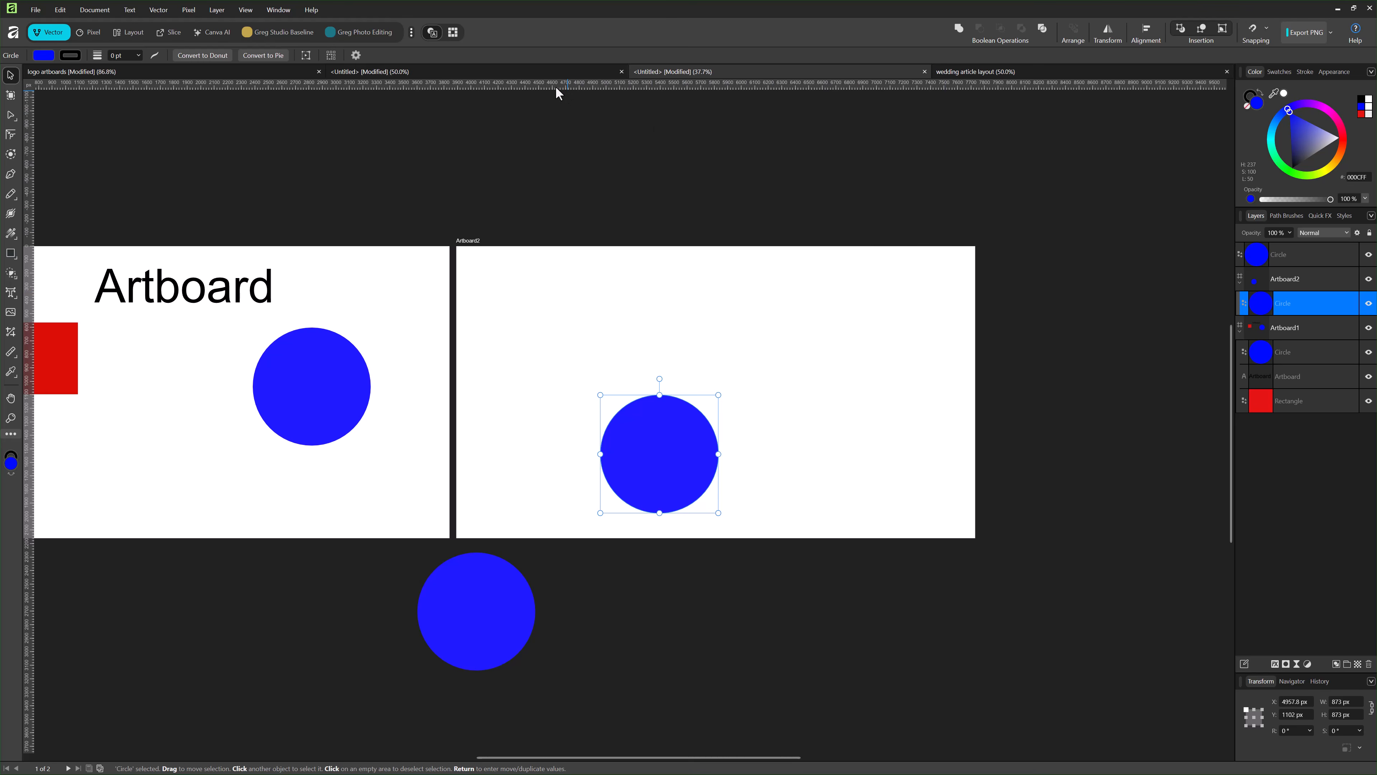
left_click(489, 72)
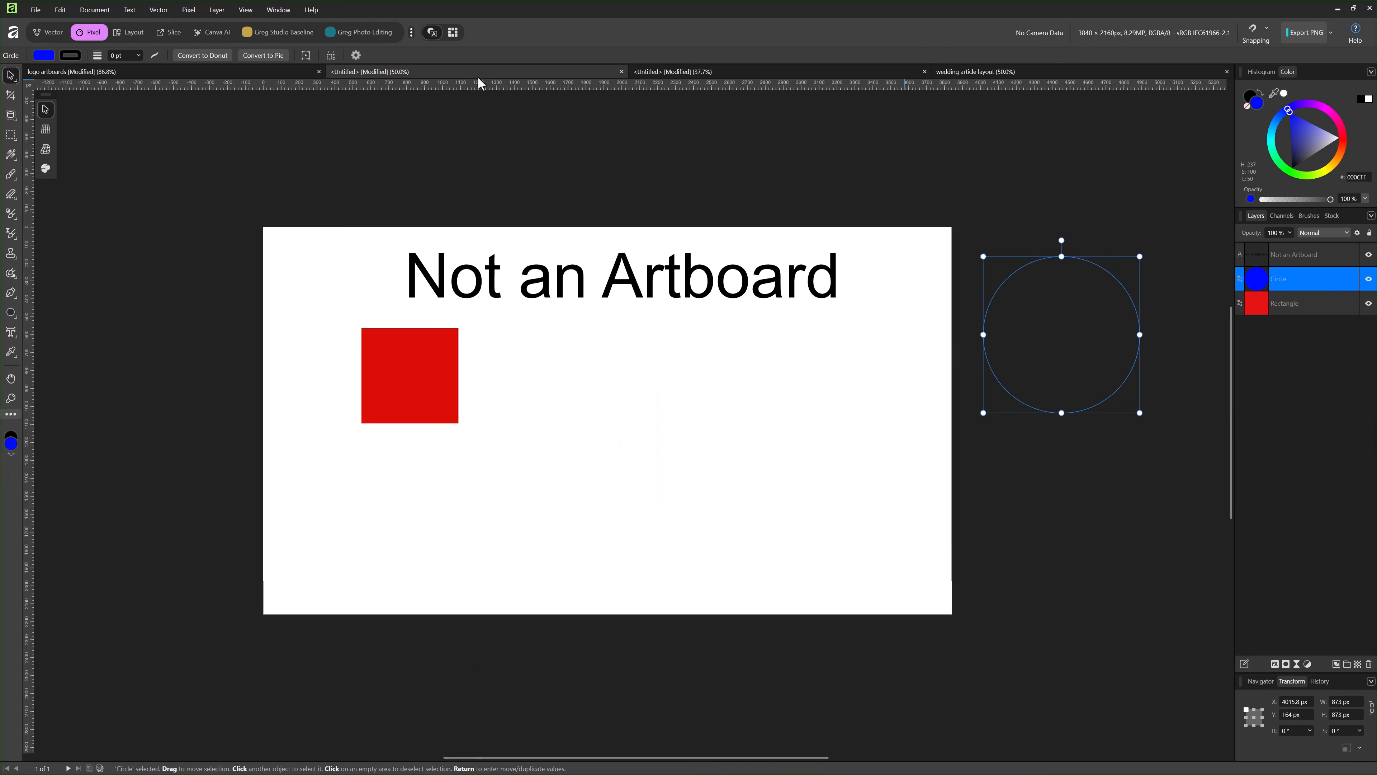
- Move the blue circle onto the "Not an Artboard" page at about X 2668, Y 588 px, and add an artboard beside the page
left_click_drag(1040, 344, 797, 420)
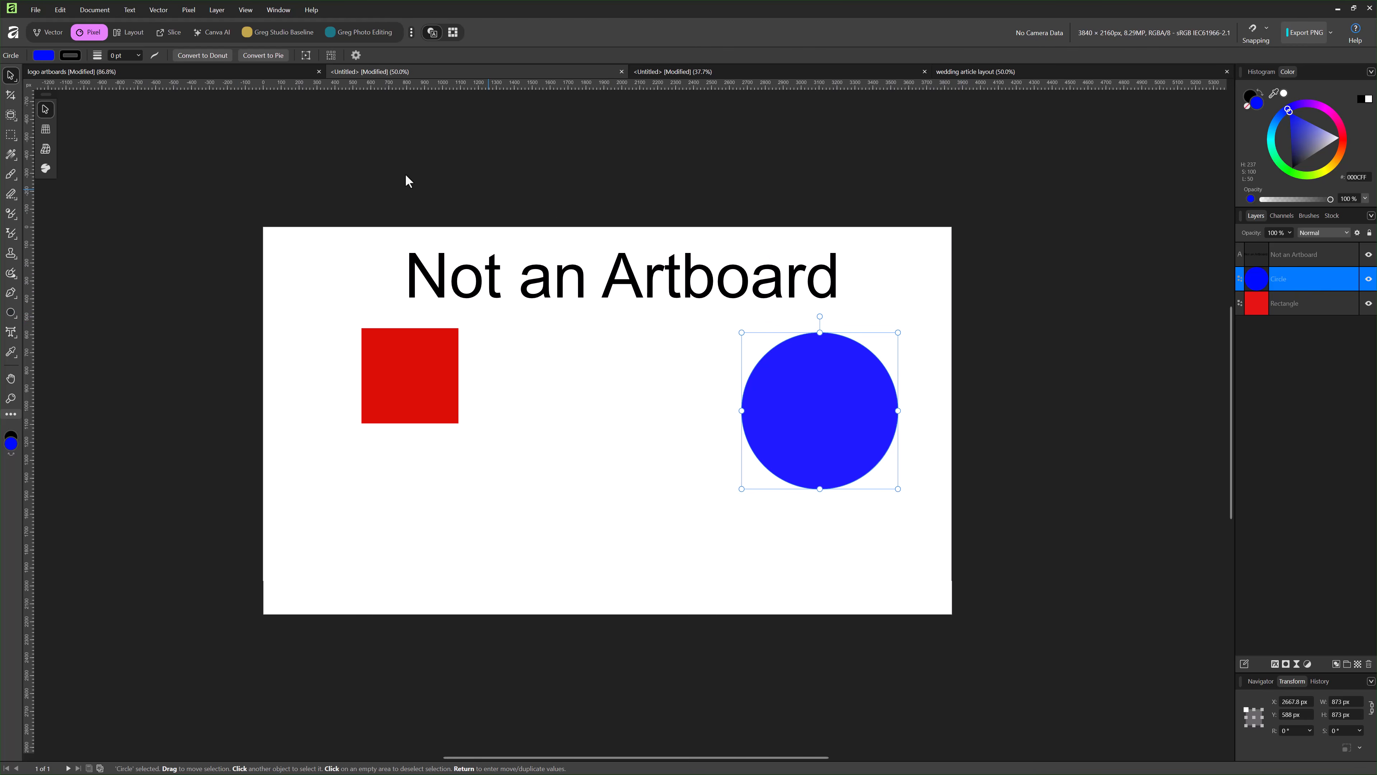
left_click(49, 34)
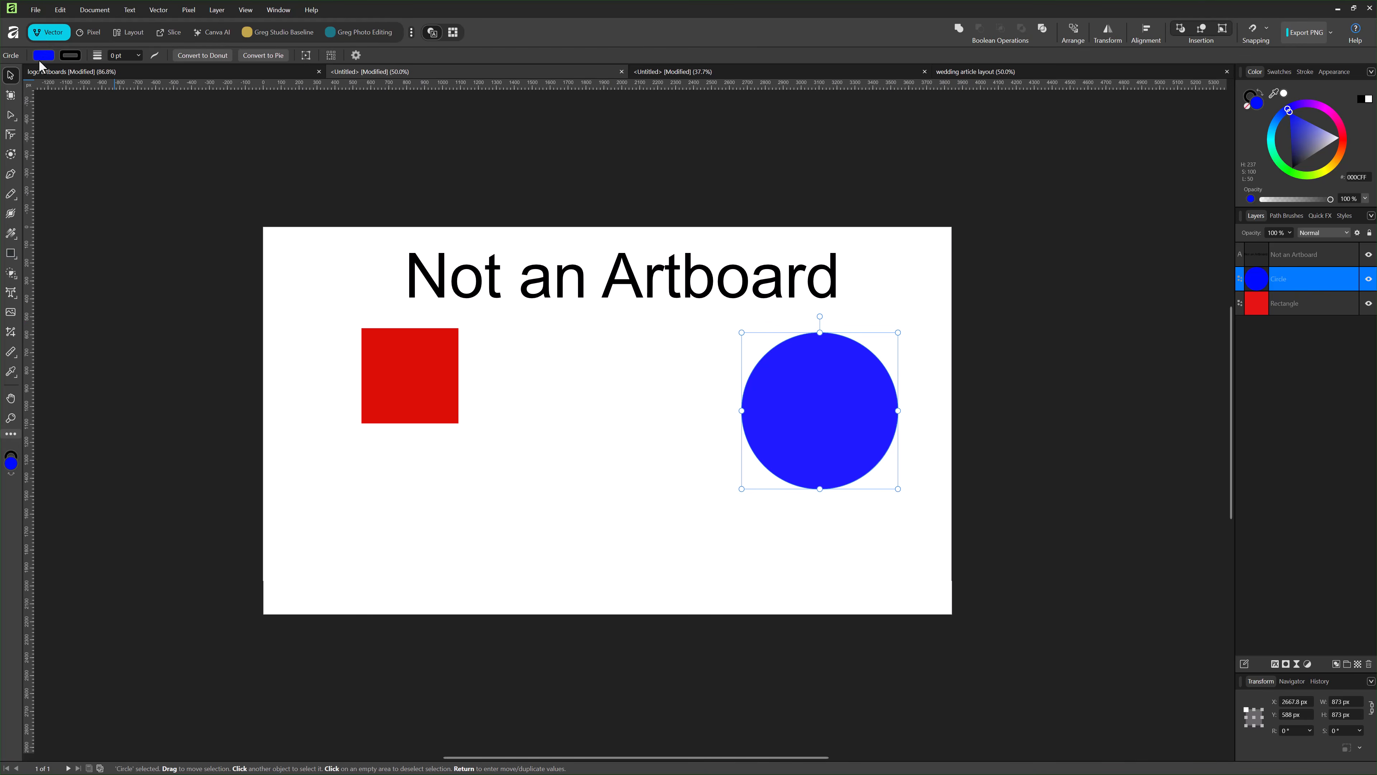
left_click(10, 96)
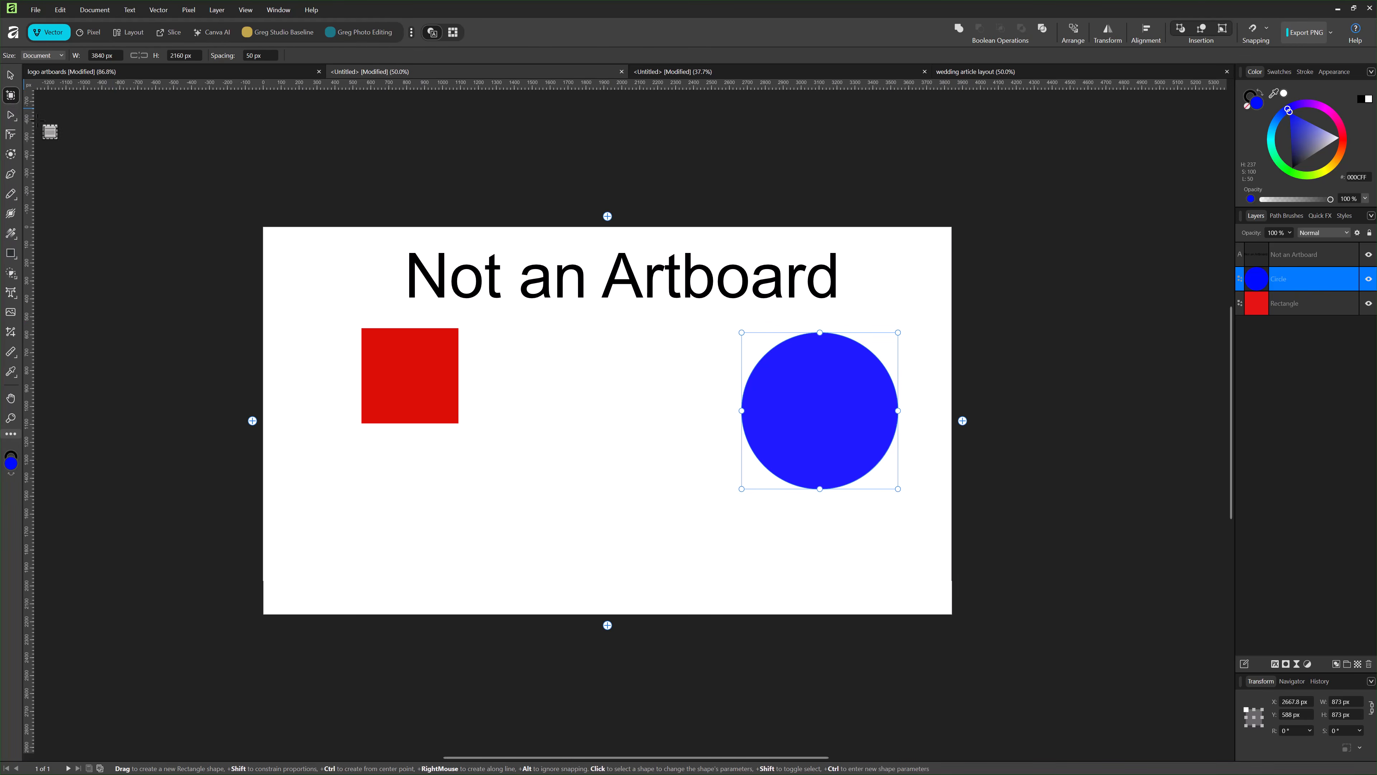
left_click(962, 420)
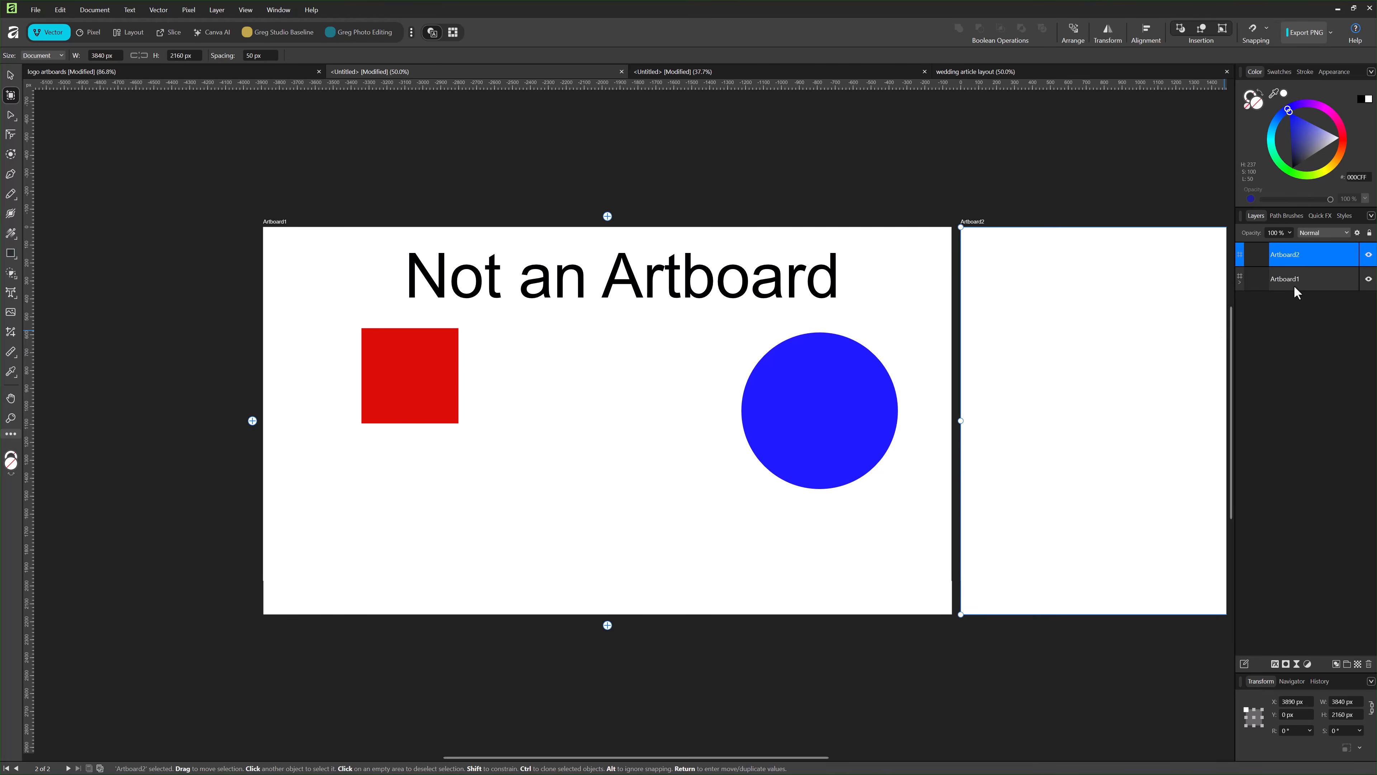
- Expand Artboard1's layer contents and bring the new Artboard2 into view to examine the converted document
left_click_drag(1267, 264, 1261, 267)
left_click(1238, 284)
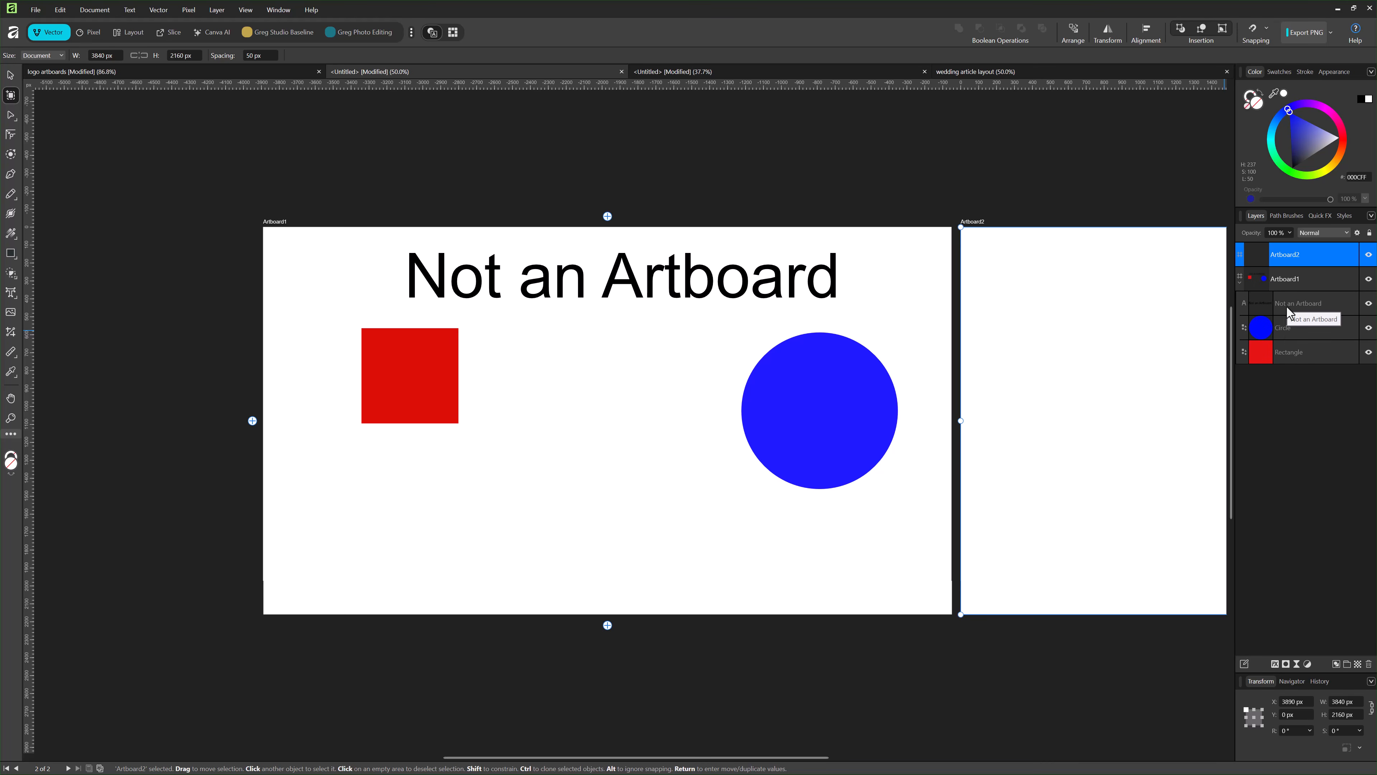
key("space")
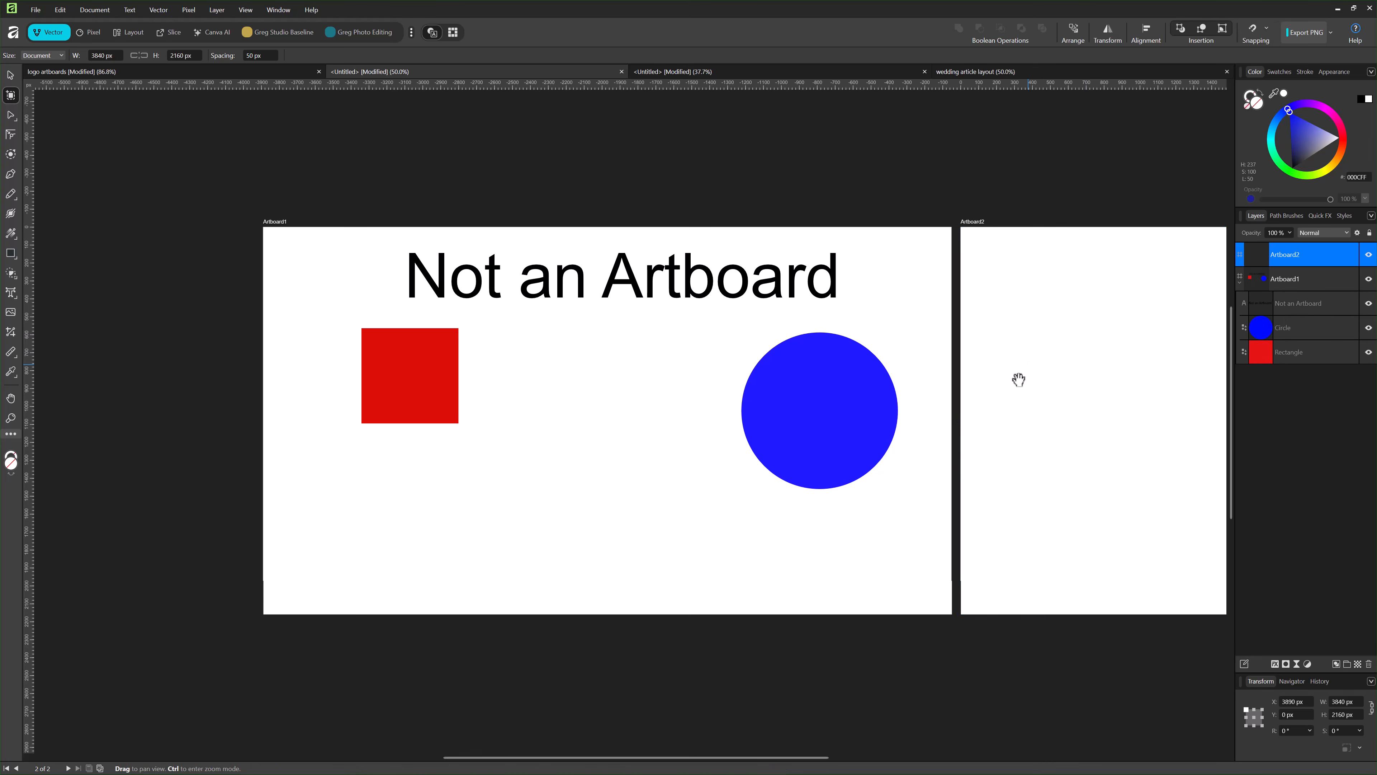
left_click_drag(1019, 380, 901, 372)
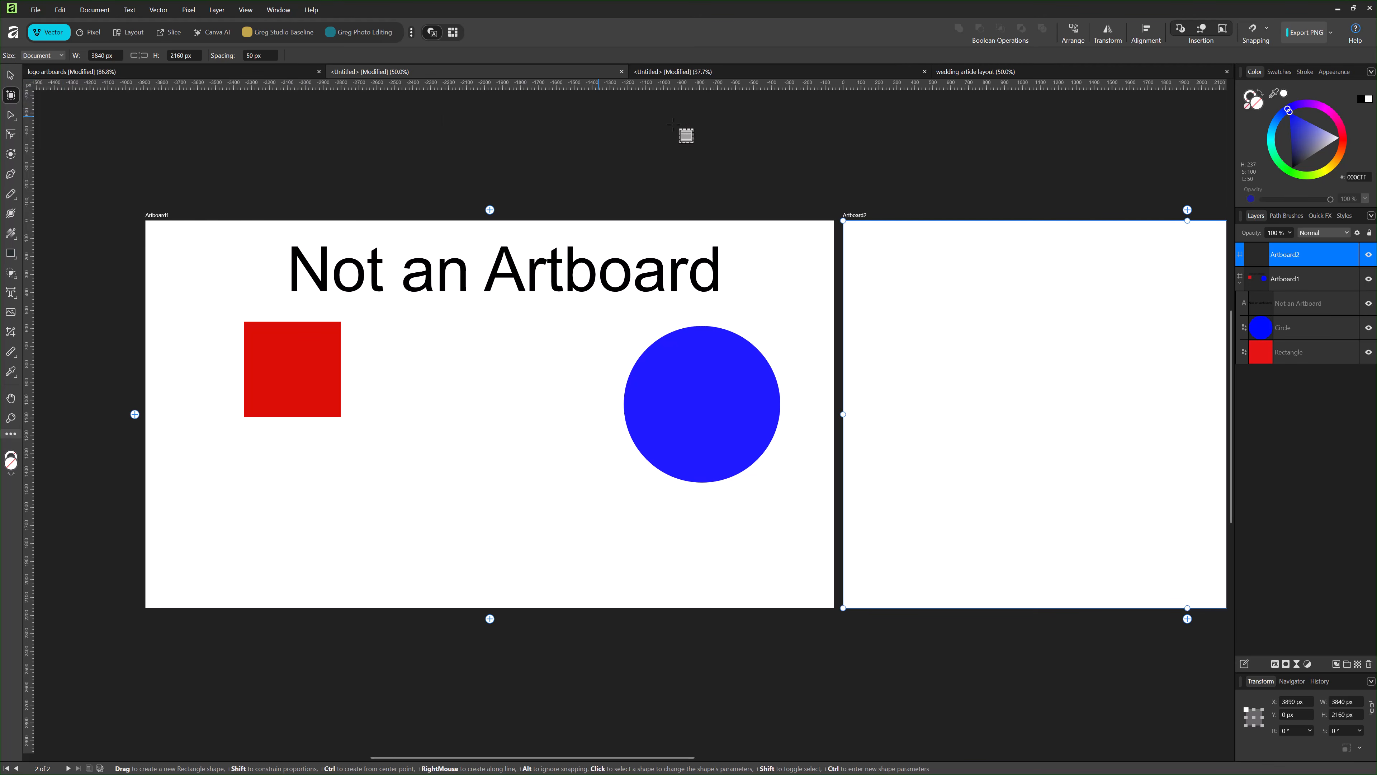
- In the untitled artboard document, add a document-sized artboard above Artboard1 and draw another about 1978 × 1476 px below it
left_click(674, 71)
key("space")
left_click_drag(469, 342, 636, 323)
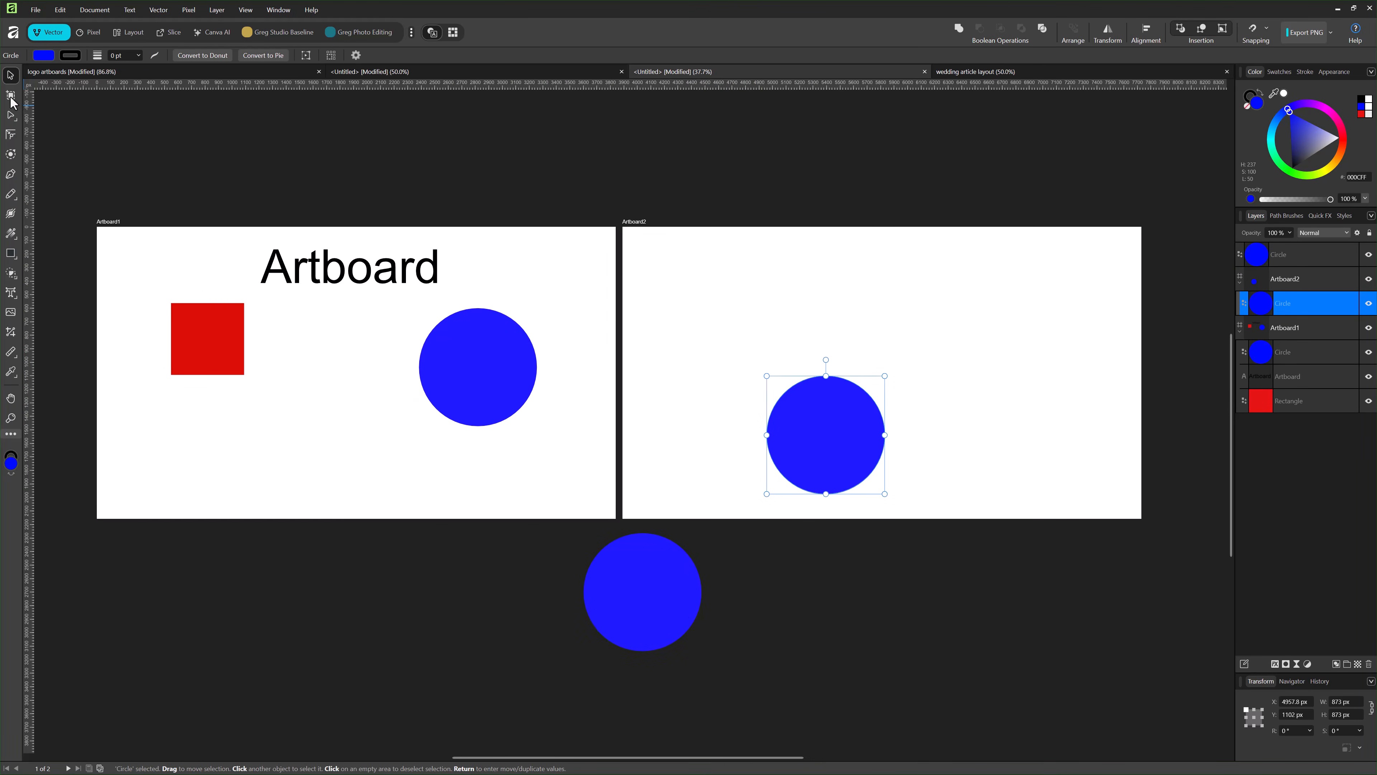
left_click(11, 97)
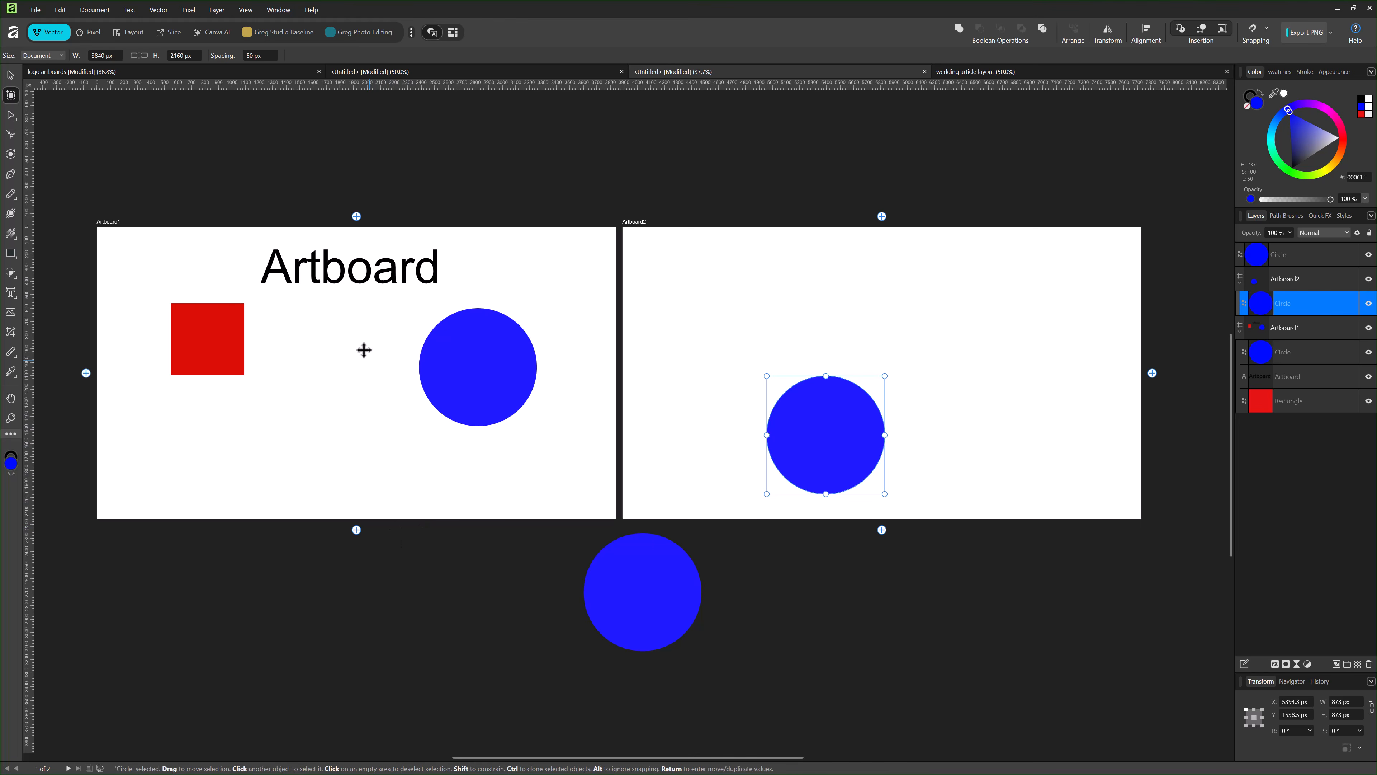
left_click(356, 217)
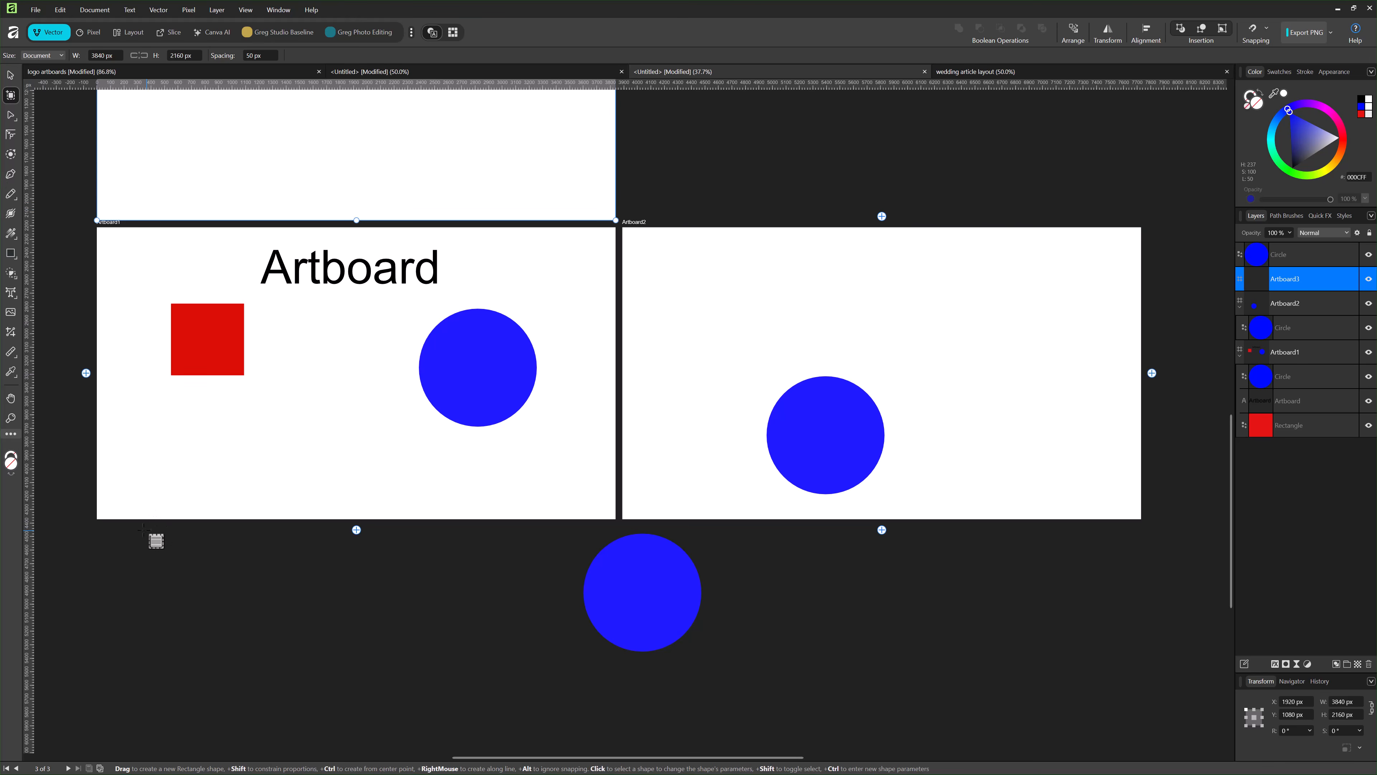
left_click_drag(105, 529, 372, 732)
scroll(458, 720, "down", 5)
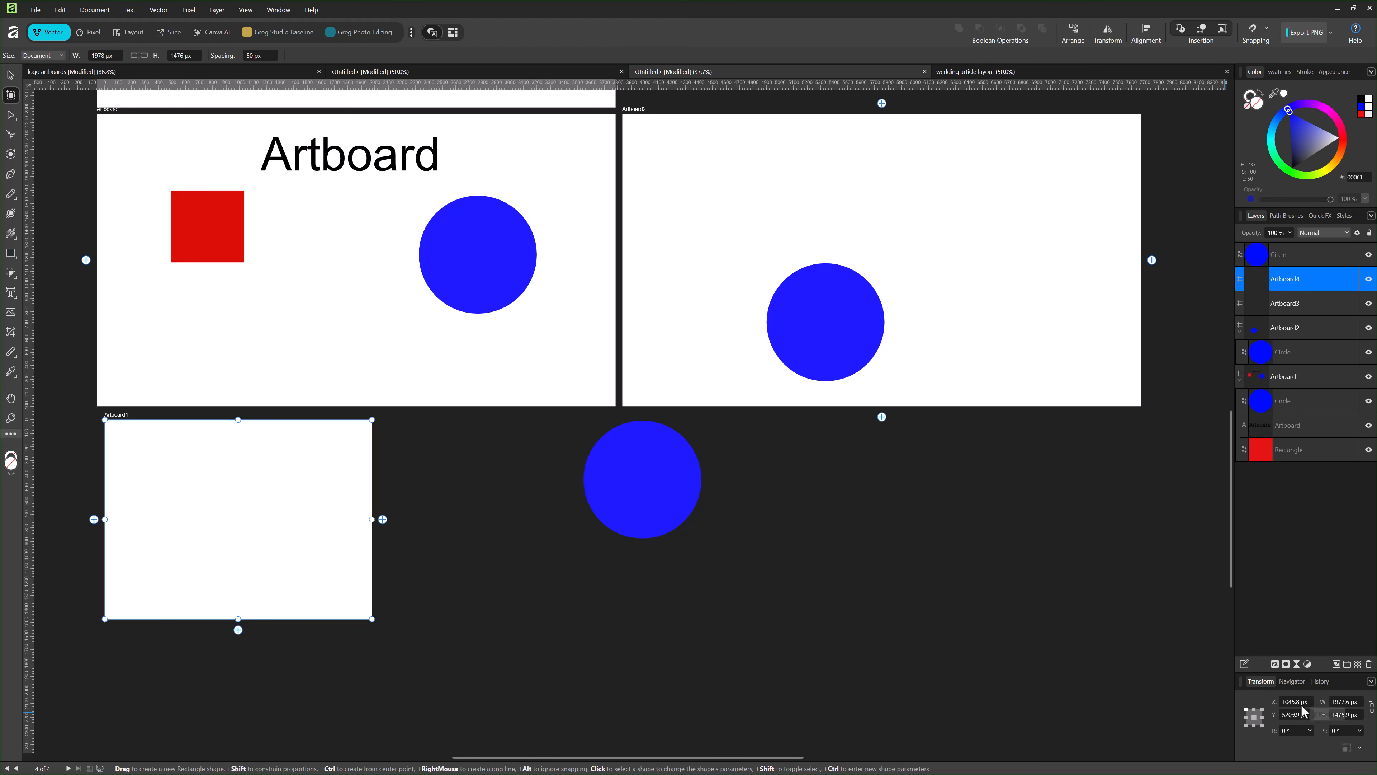
- Close the Transform panel
left_click(1371, 682)
left_click(1371, 681)
left_click(1371, 682)
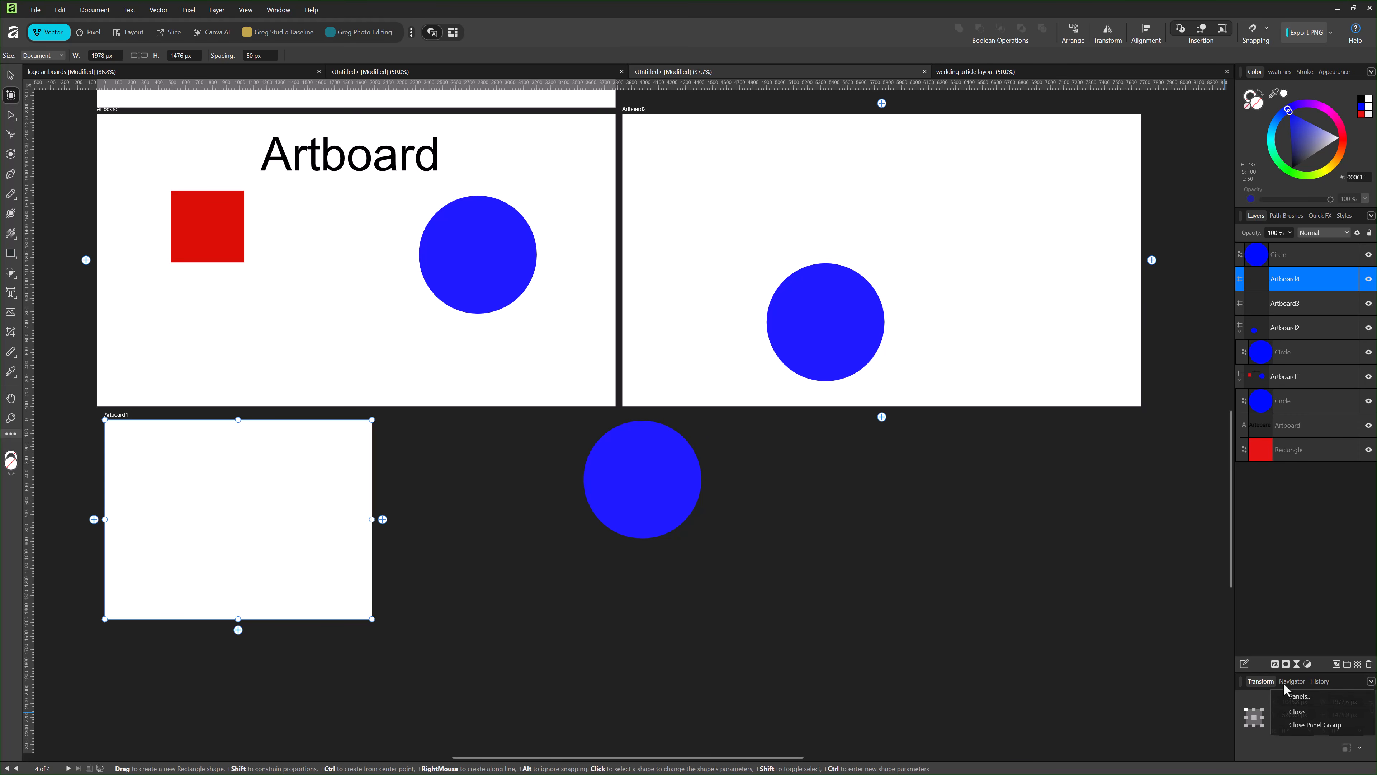
left_click(1292, 712)
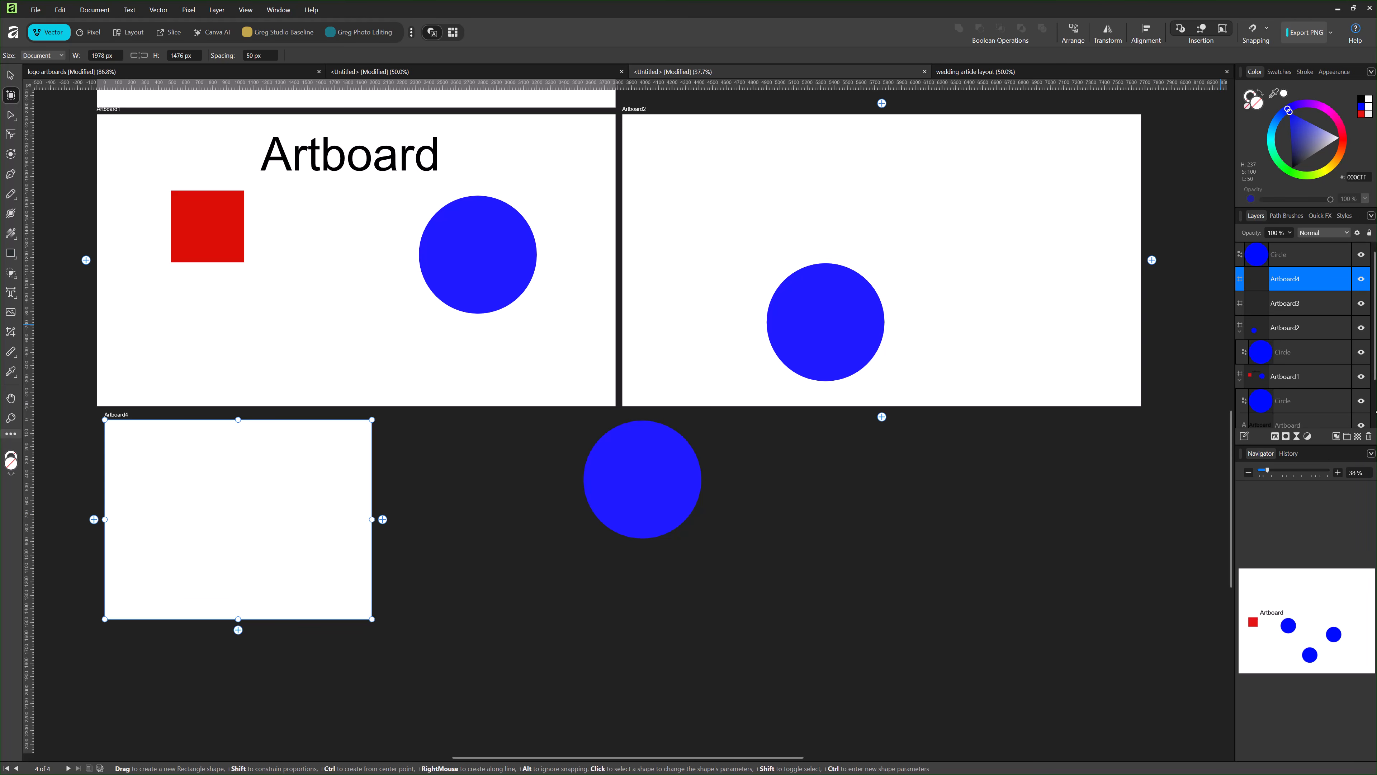
- Try to turn on Transform in the Customise list of panels, and close the dialog
left_click(1370, 454)
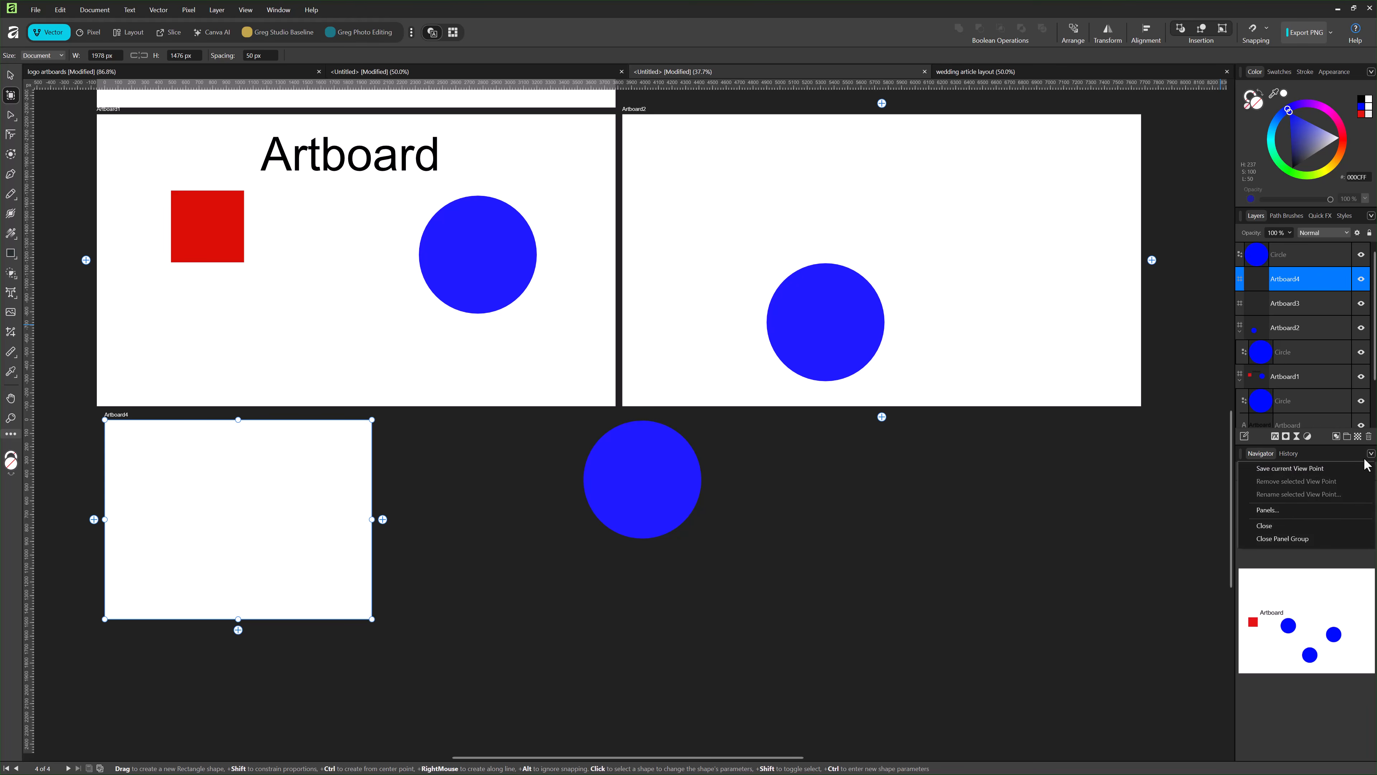
left_click(1290, 510)
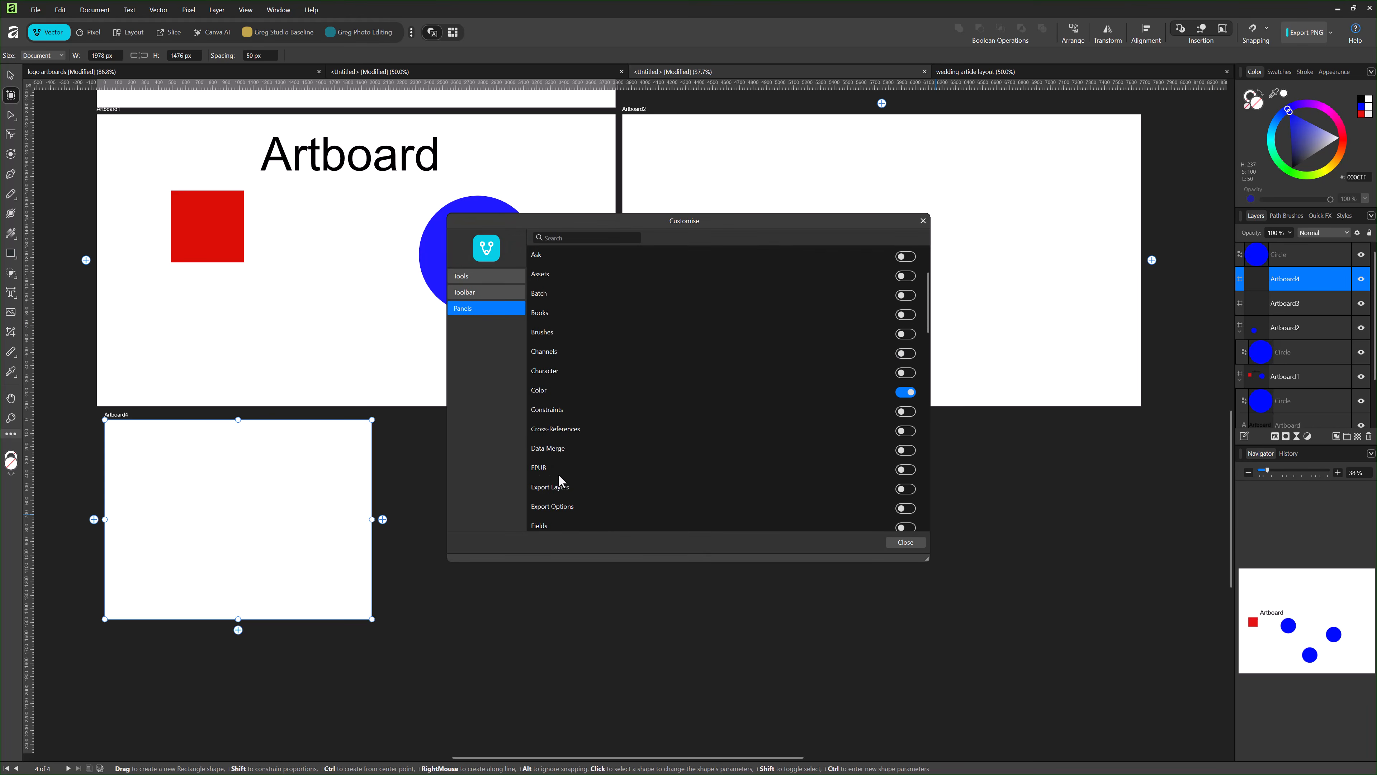
scroll(559, 475, "down", 10)
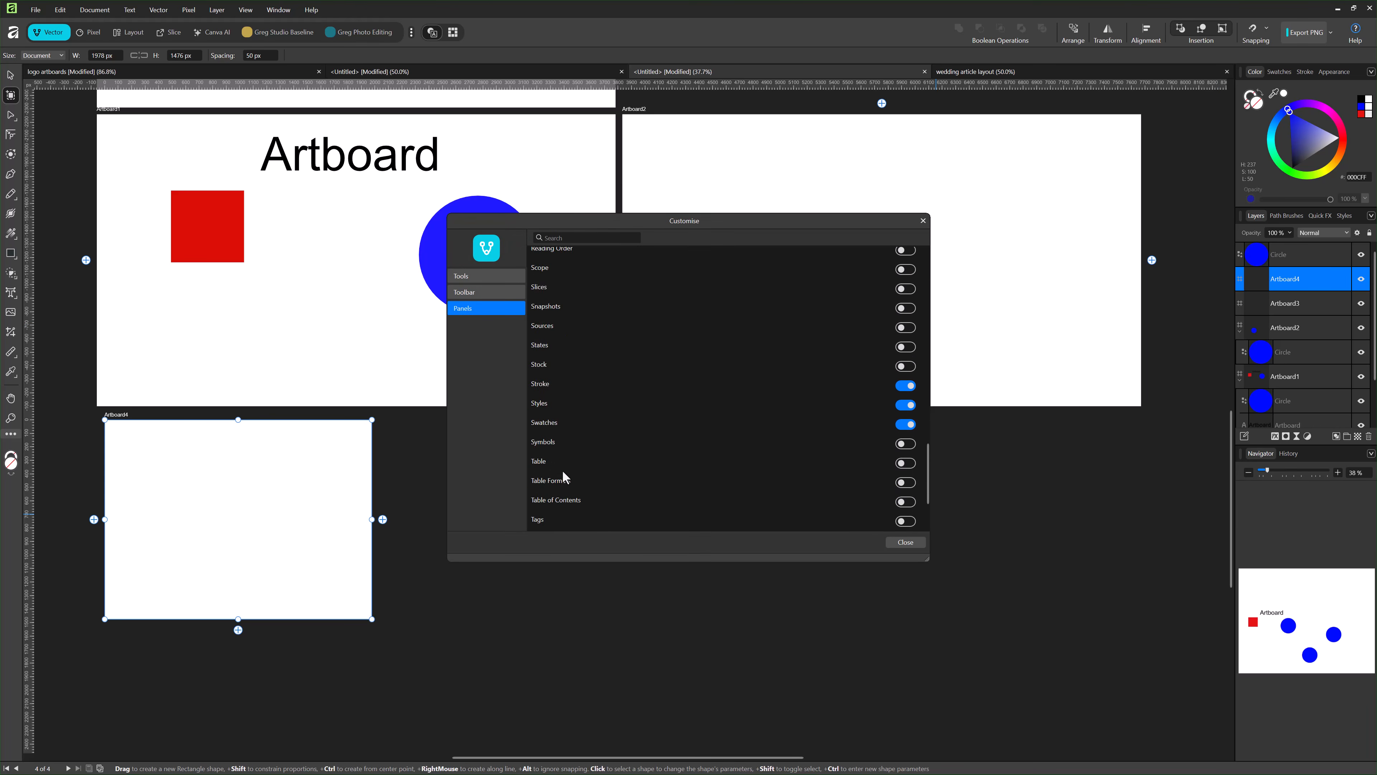
scroll(556, 482, "down", 2)
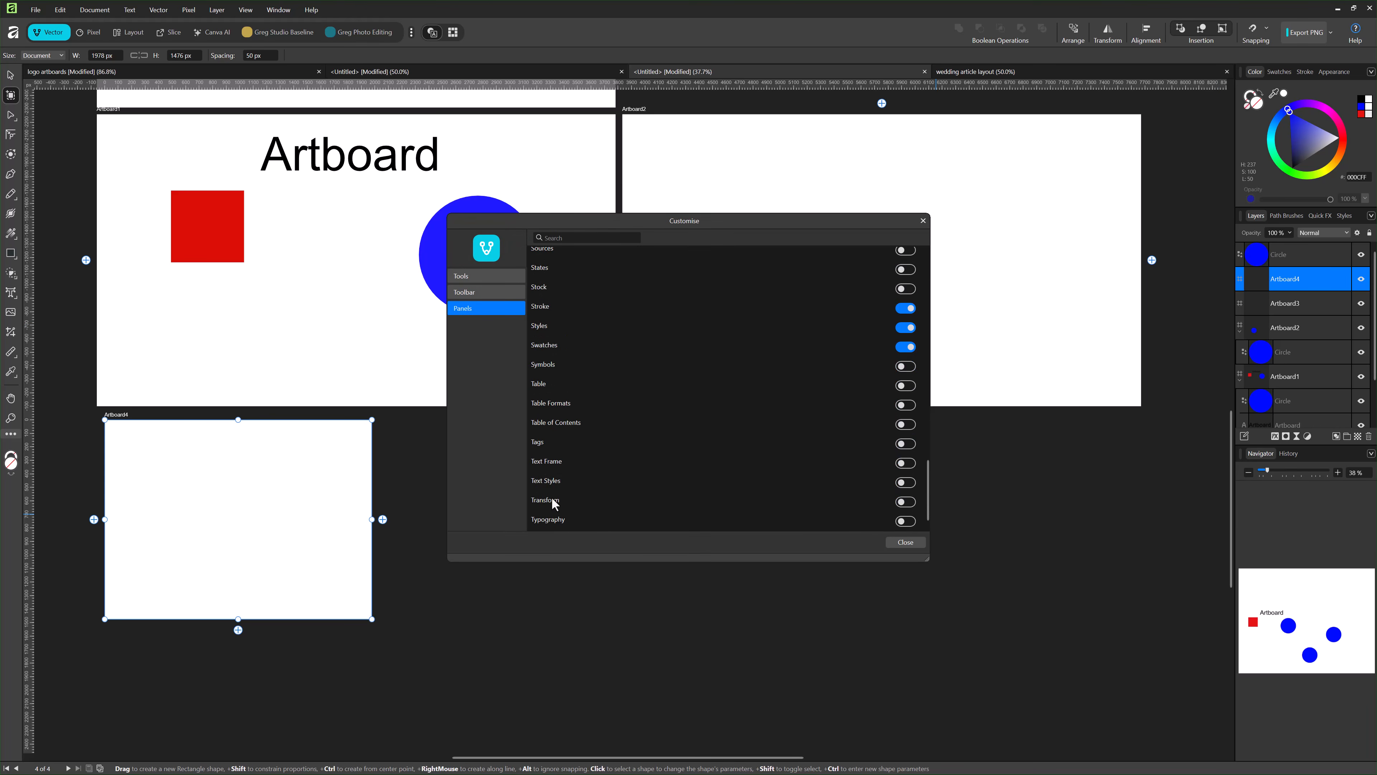
left_click(909, 504)
left_click(909, 504)
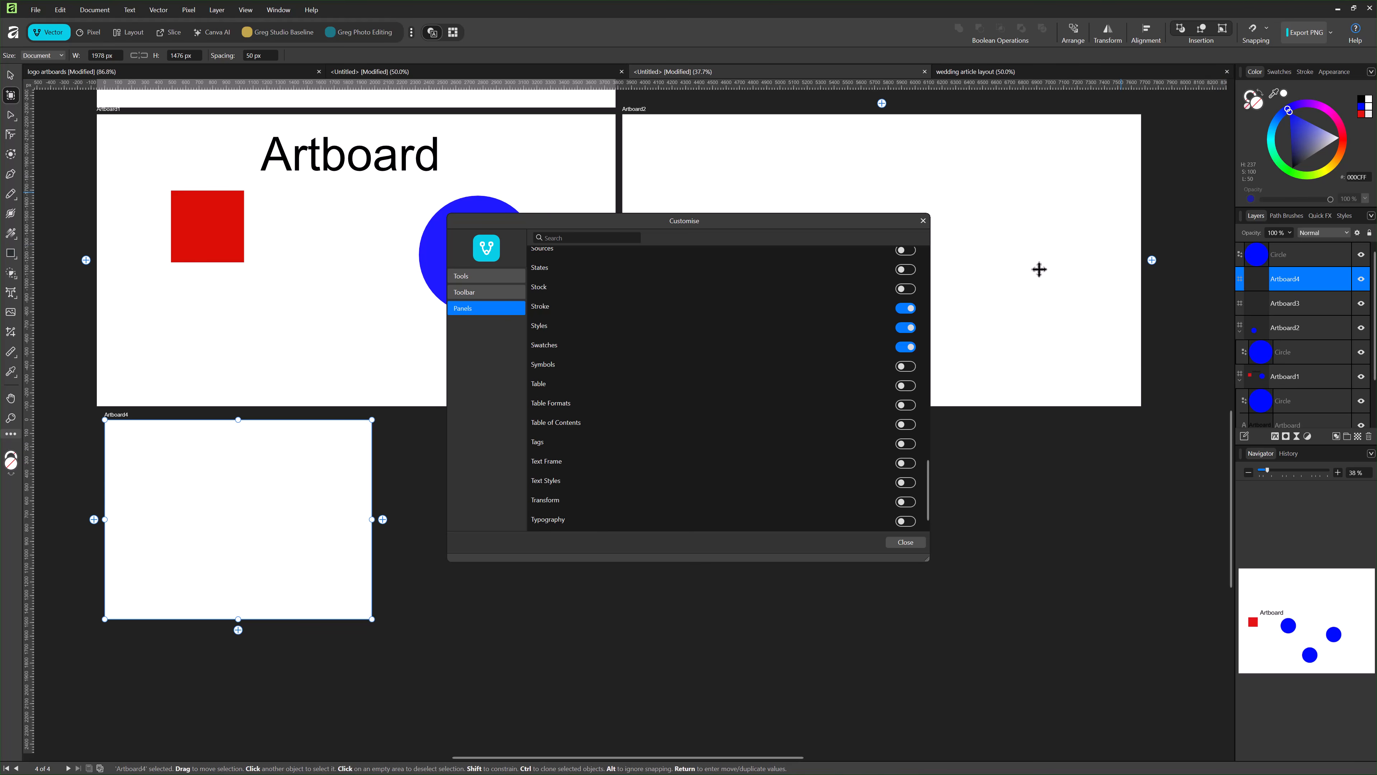
left_click(924, 222)
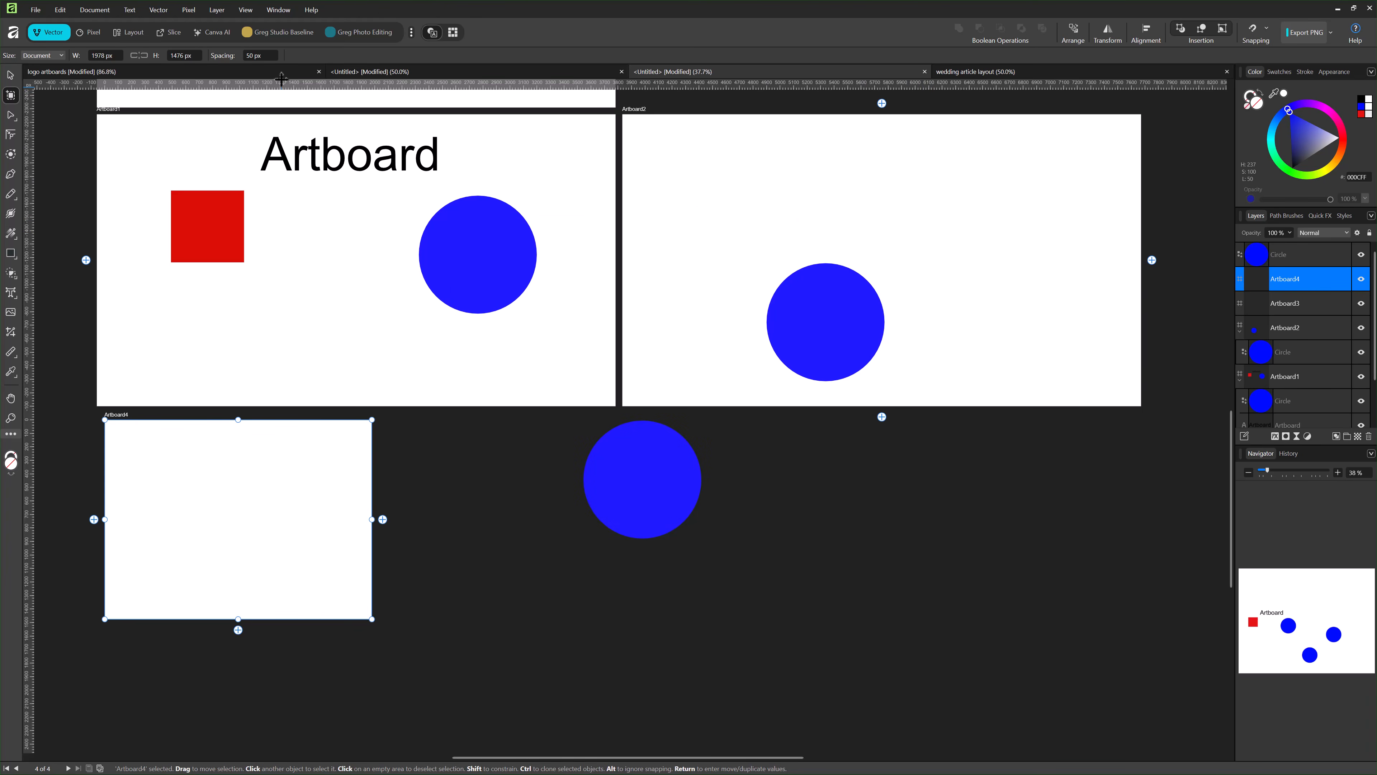
- Show the Transform panel again from the list of general panels
left_click(282, 19)
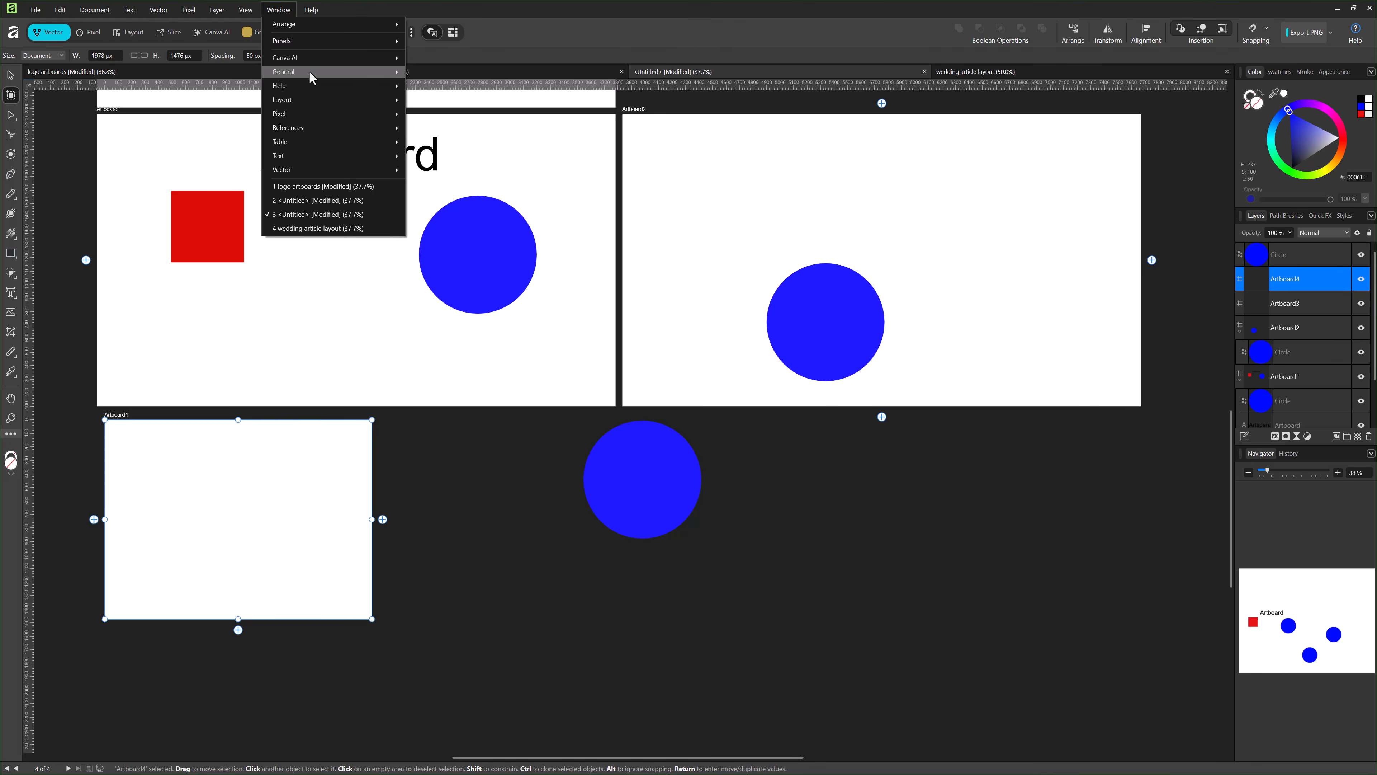
mouse_move(310, 76)
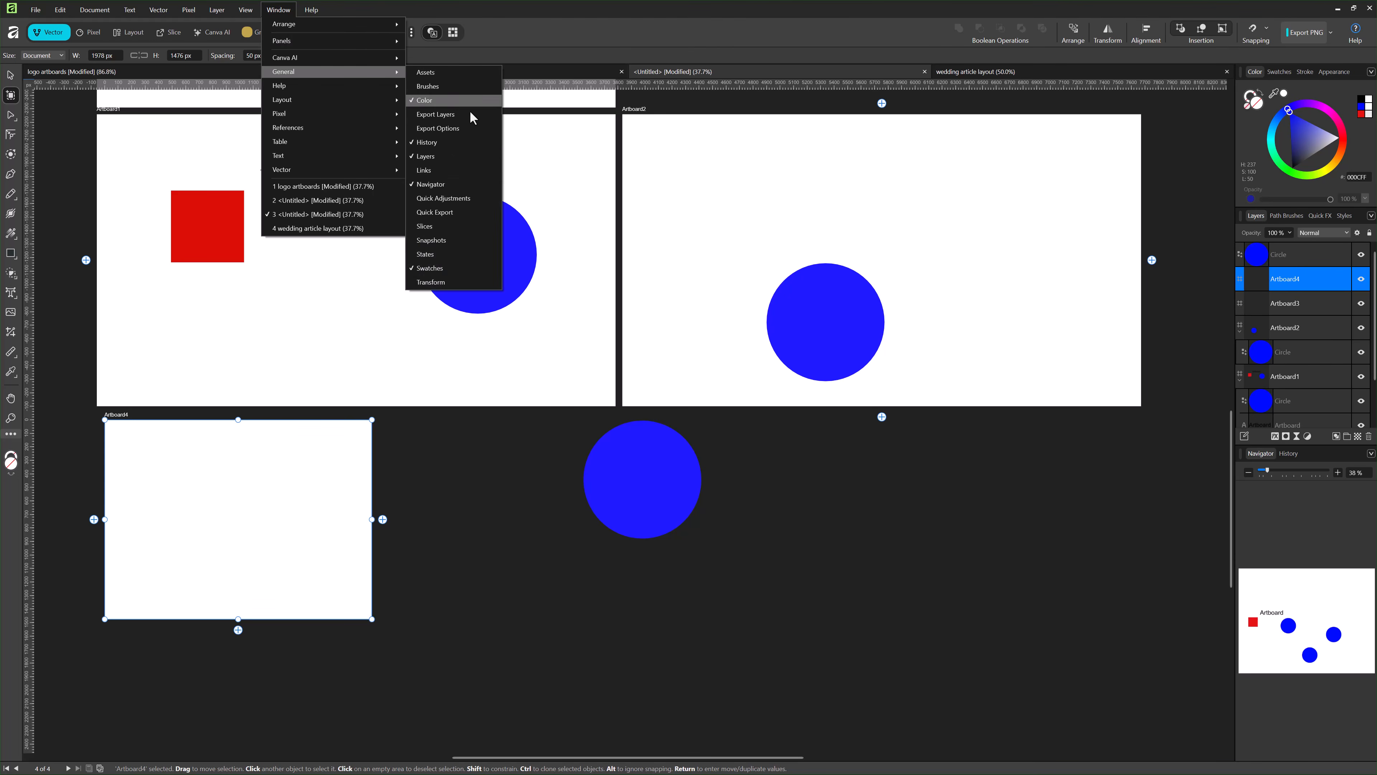
left_click(437, 283)
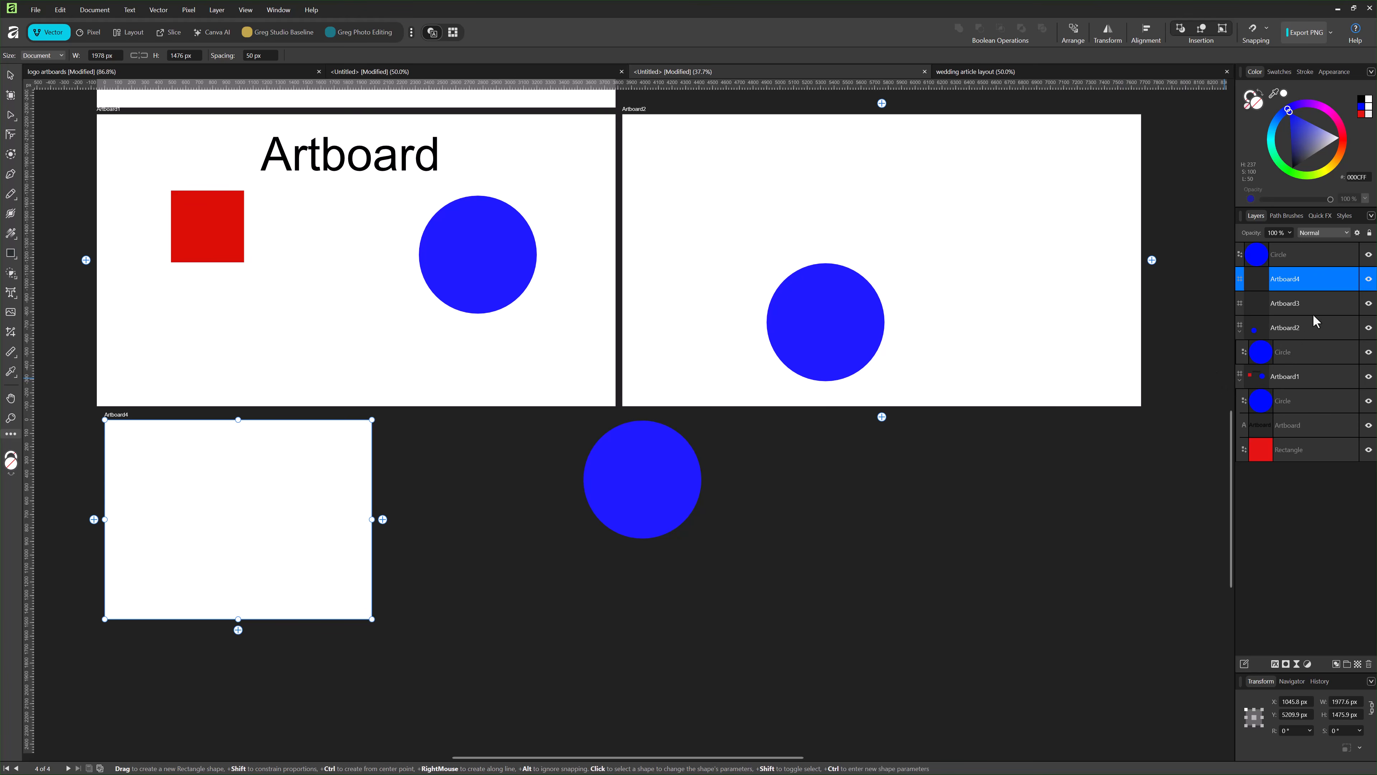
- Examine Artboard1's contents by selecting its circle, text and rectangle layers in turn, and collapse the artboard's layer list
left_click(1276, 380)
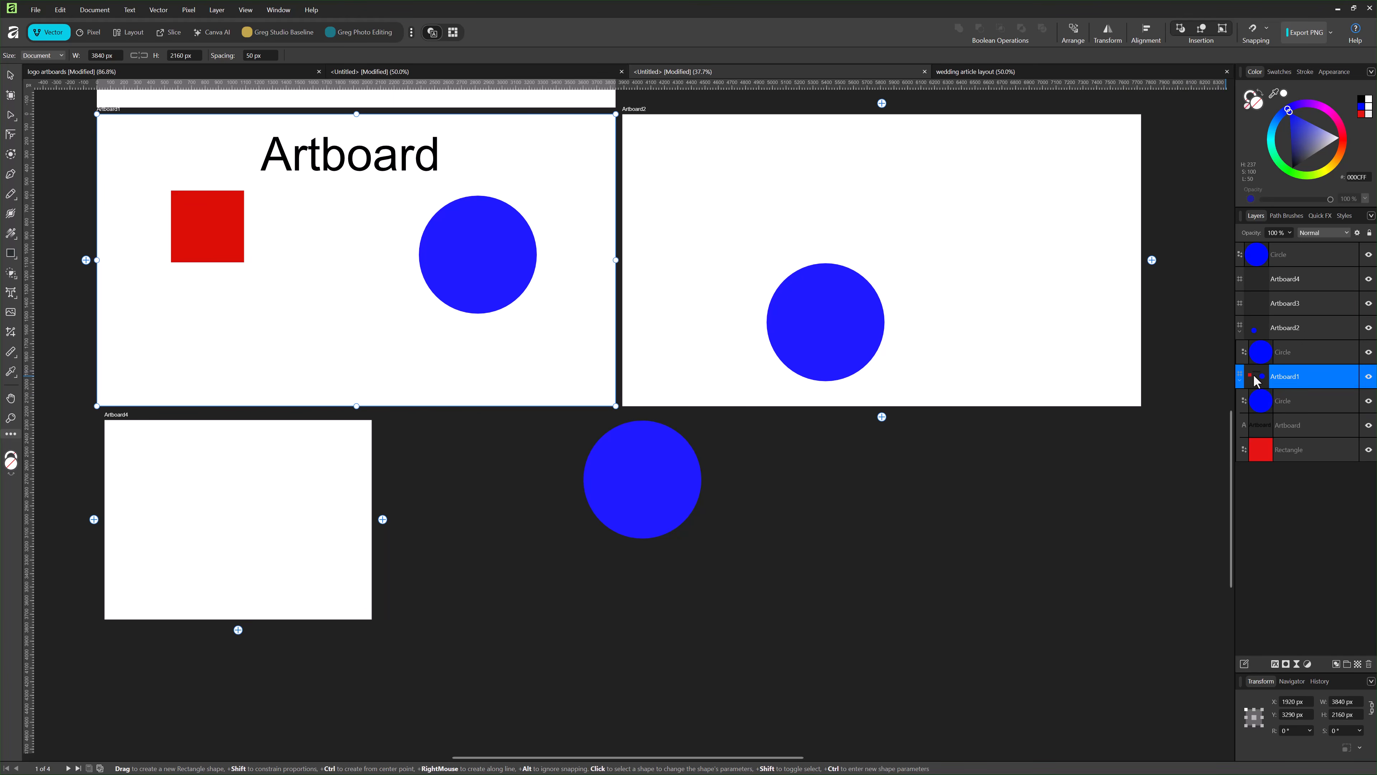
left_click(1290, 401)
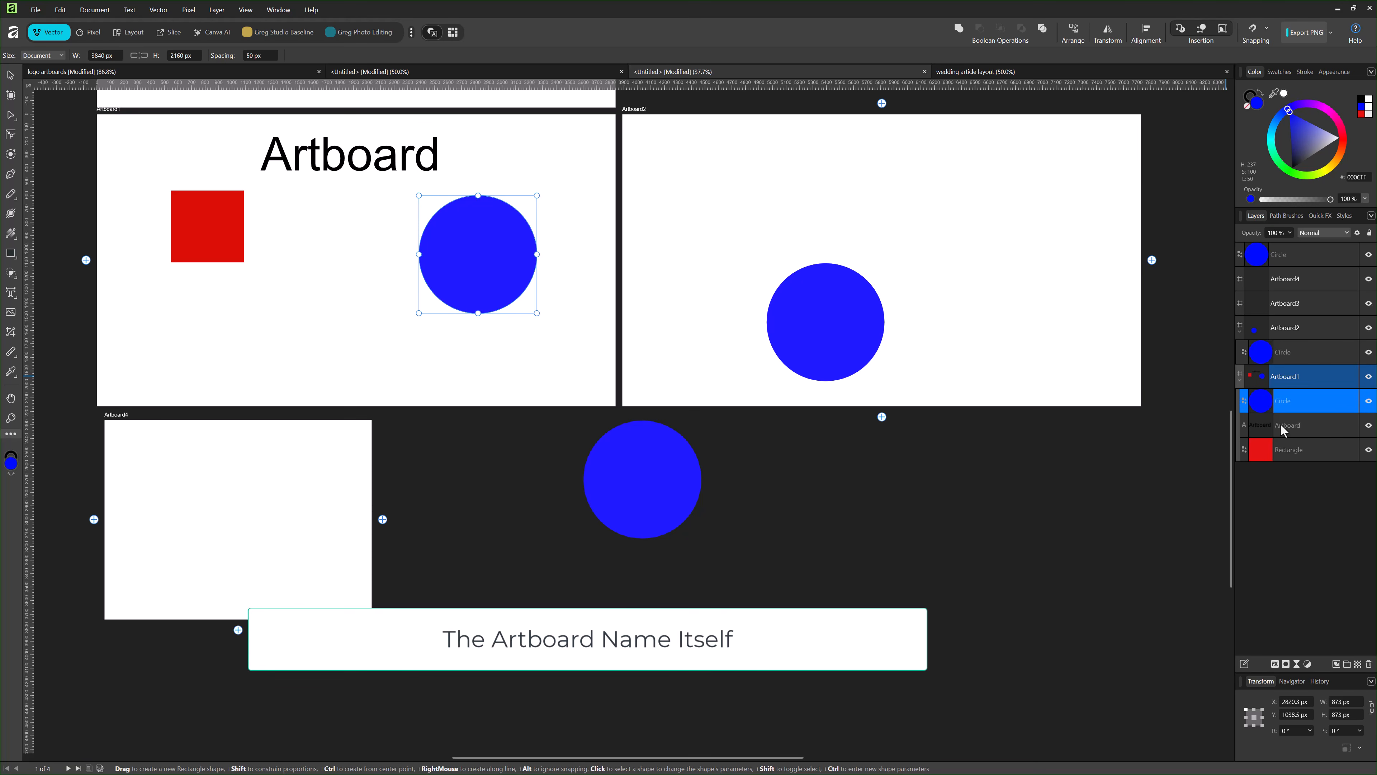
left_click(1280, 425)
left_click(1282, 402)
left_click(1297, 426)
left_click(1299, 450)
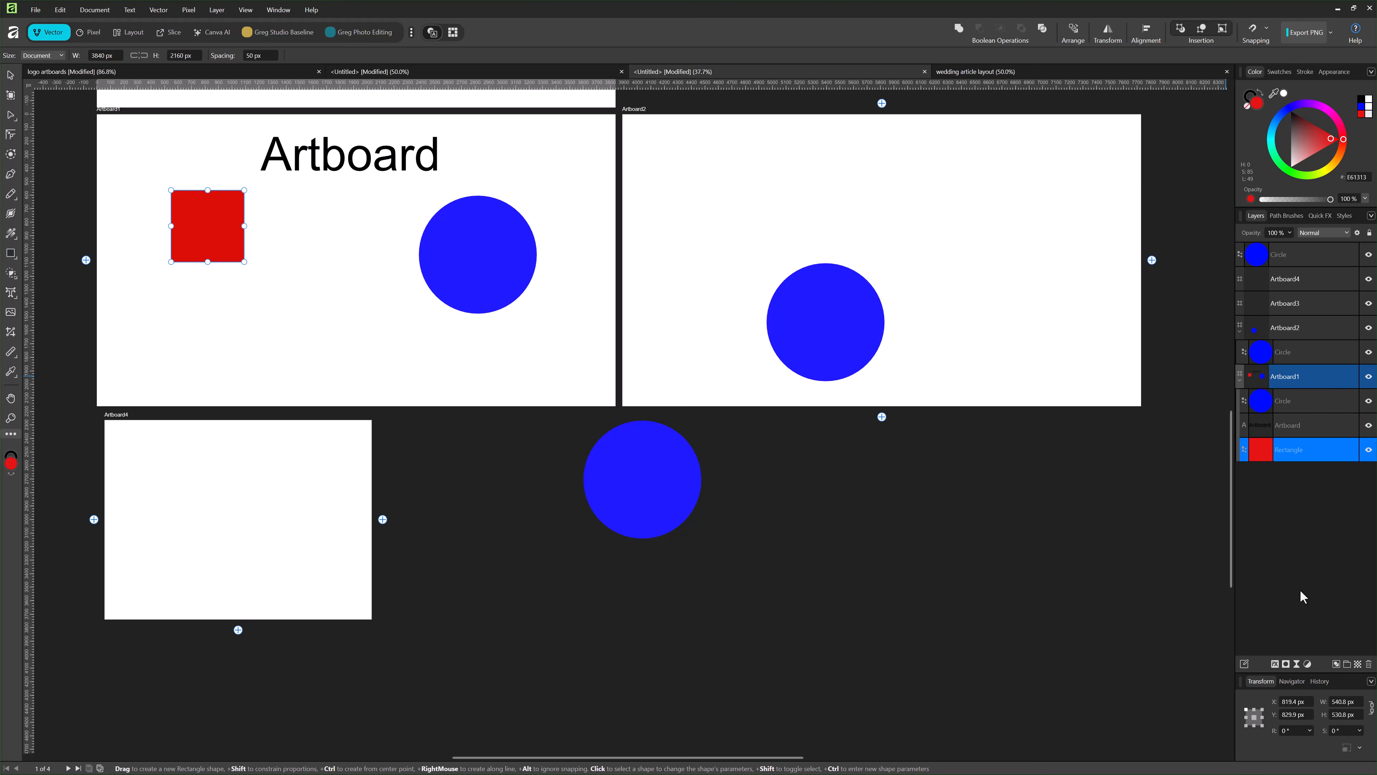
left_click(1290, 426)
left_click(1292, 407)
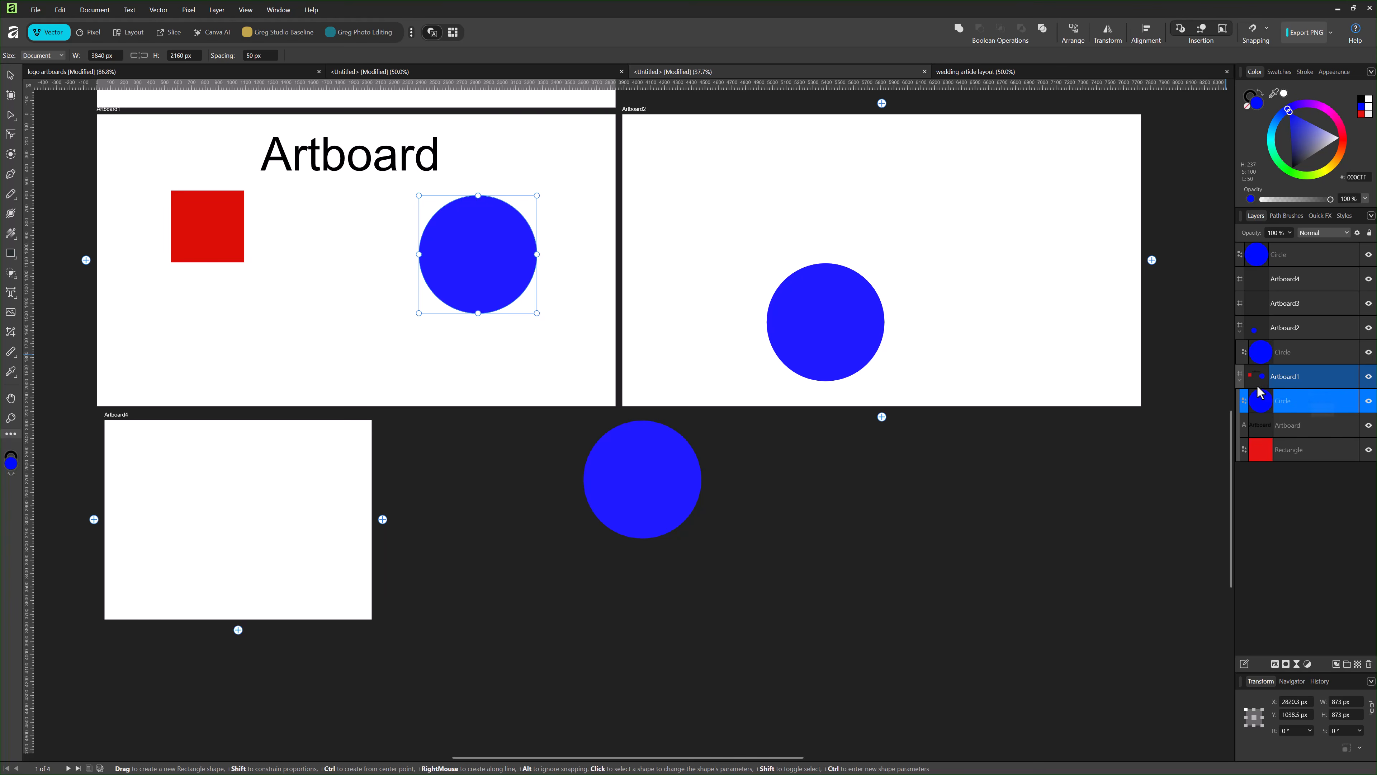
left_click(1241, 380)
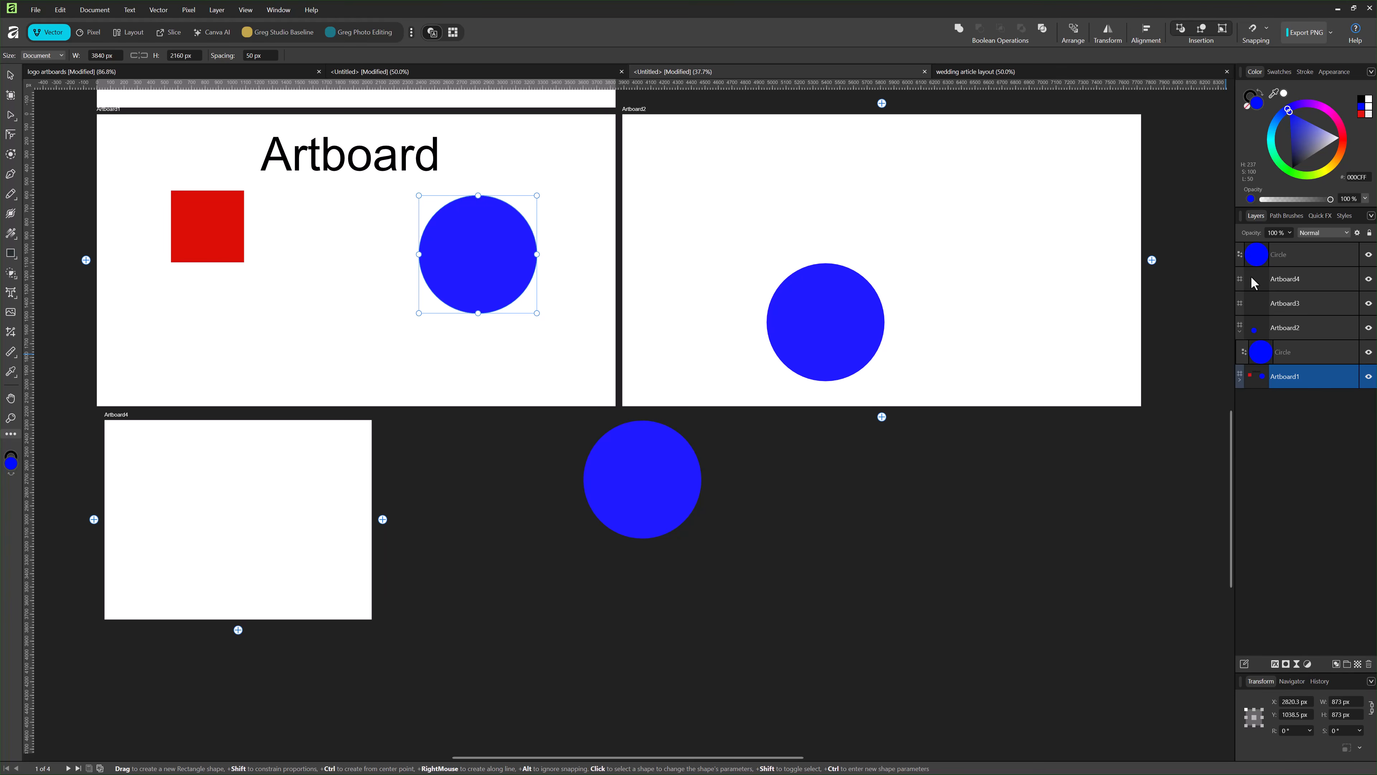
- Set Artboard4's X position to 1100 px, and realign it under Artboard1's left edge at about X 989, Y 5214 px
left_click(1309, 282)
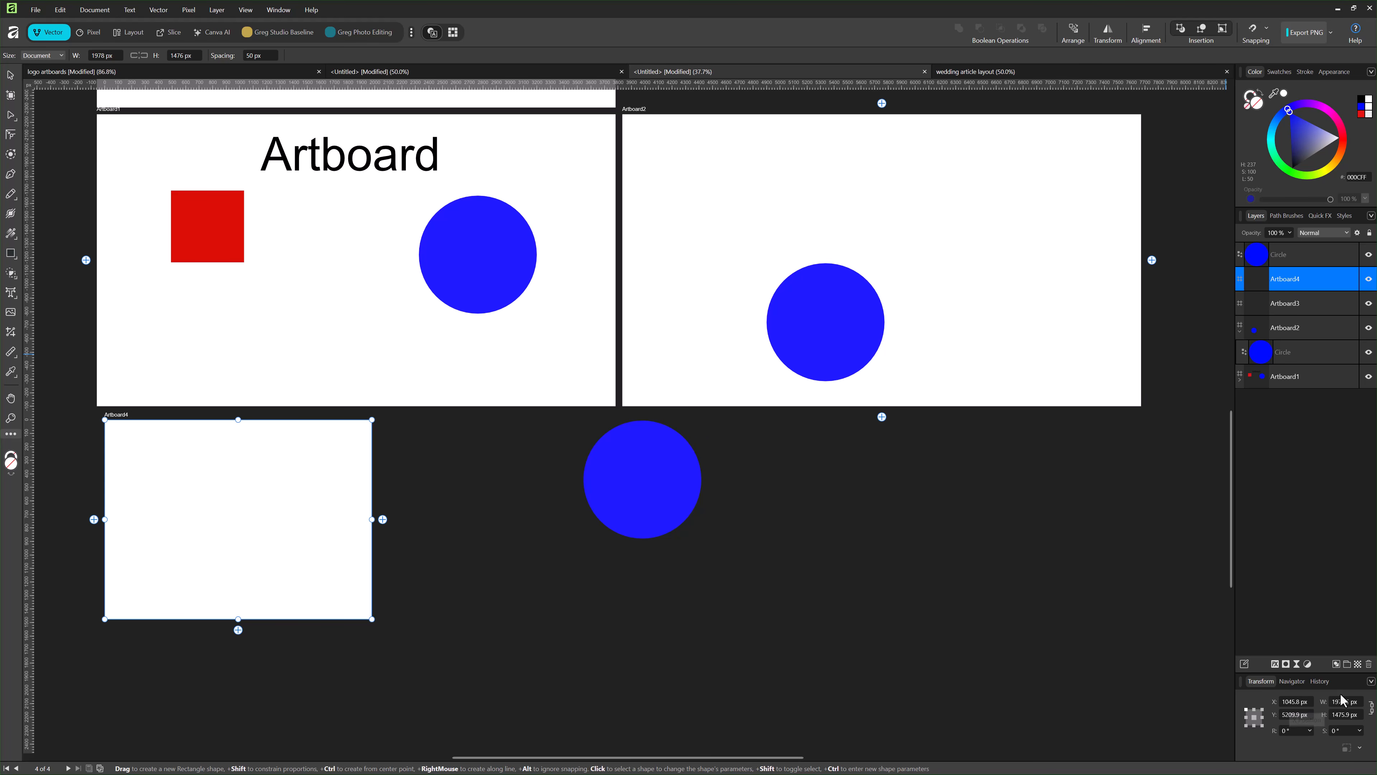
left_click(1299, 702)
type("1100")
key("Return")
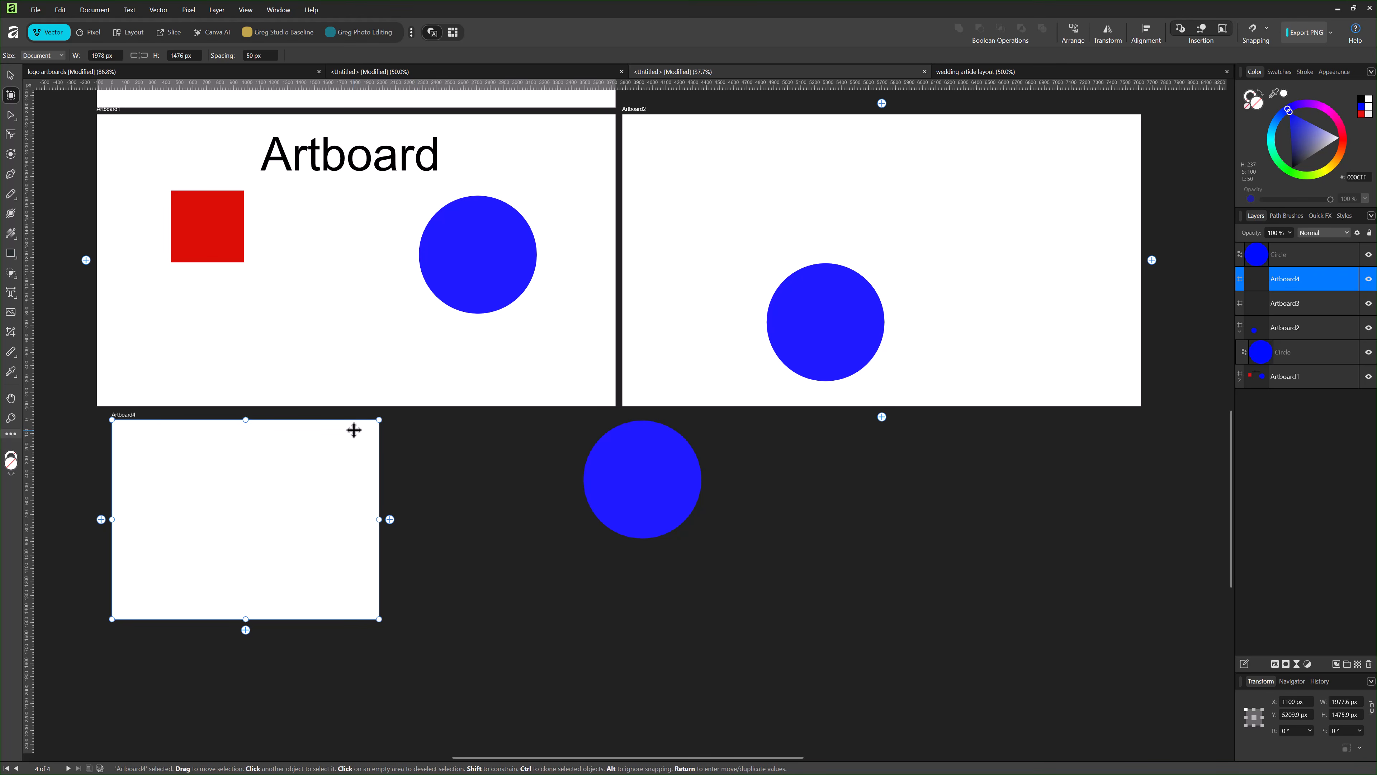
mouse_move(357, 434)
left_mouse_down()
mouse_move(326, 440)
mouse_move(489, 503)
mouse_move(342, 436)
left_mouse_up()
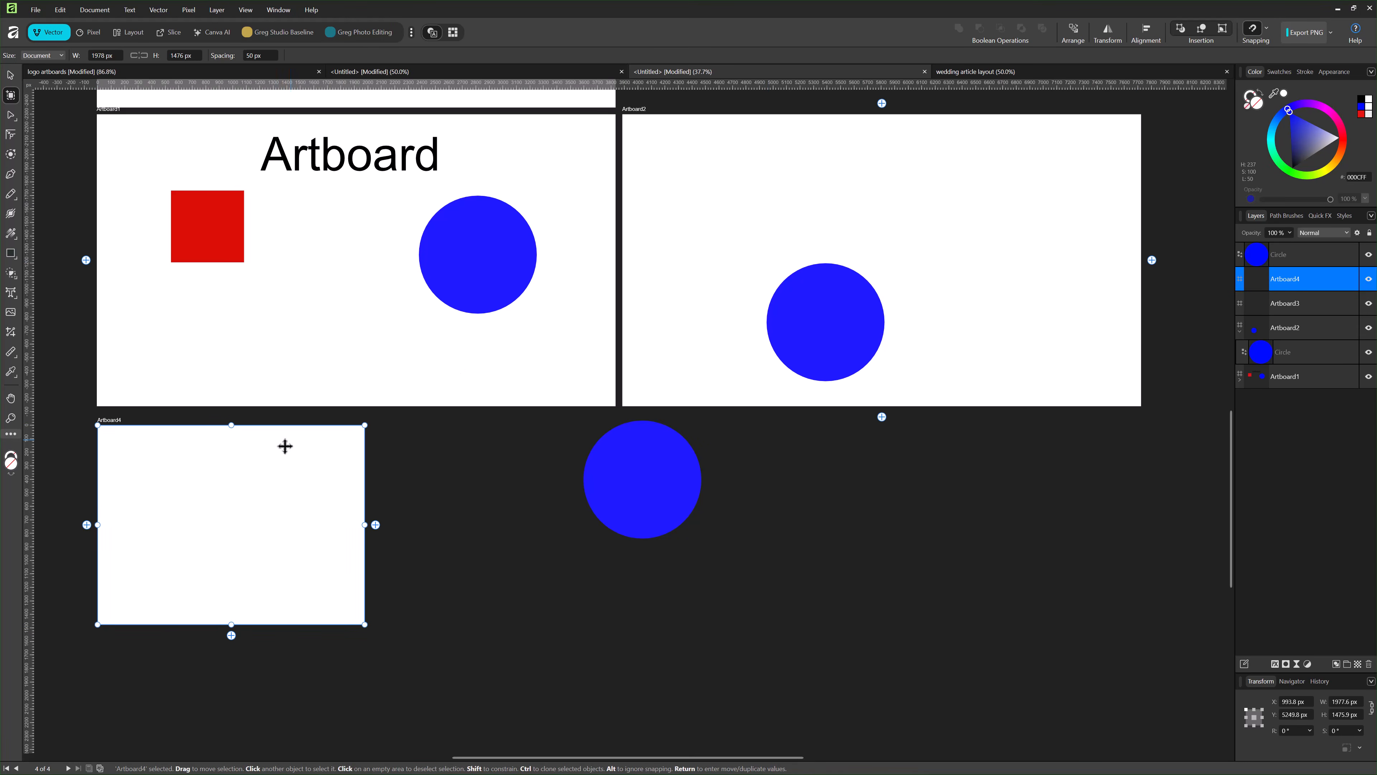
mouse_move(293, 454)
left_mouse_down()
mouse_move(549, 501)
mouse_move(317, 440)
mouse_move(283, 449)
left_mouse_up()
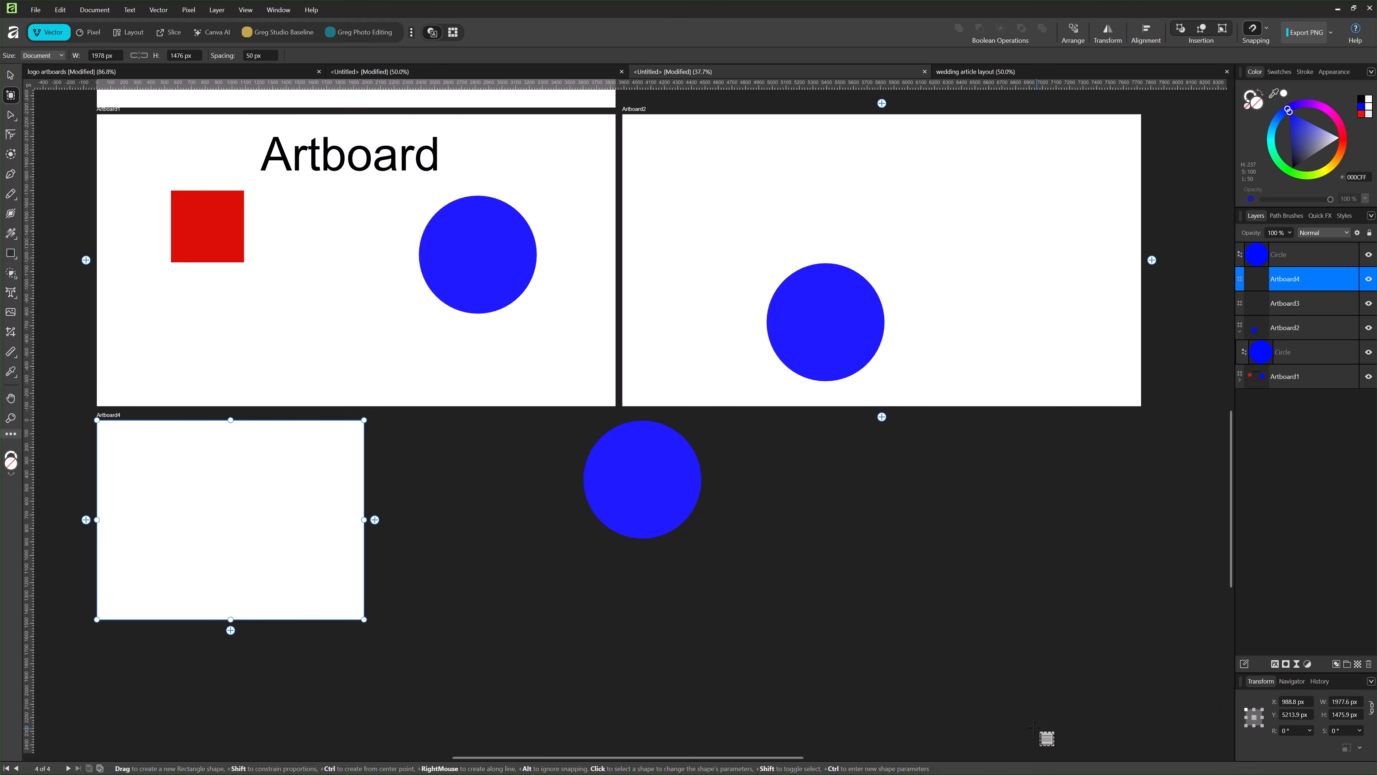
- Set Artboard4's width to 2500 px with proportions linked, and toggle the aspect ratio link
left_click(1346, 702)
type("2500")
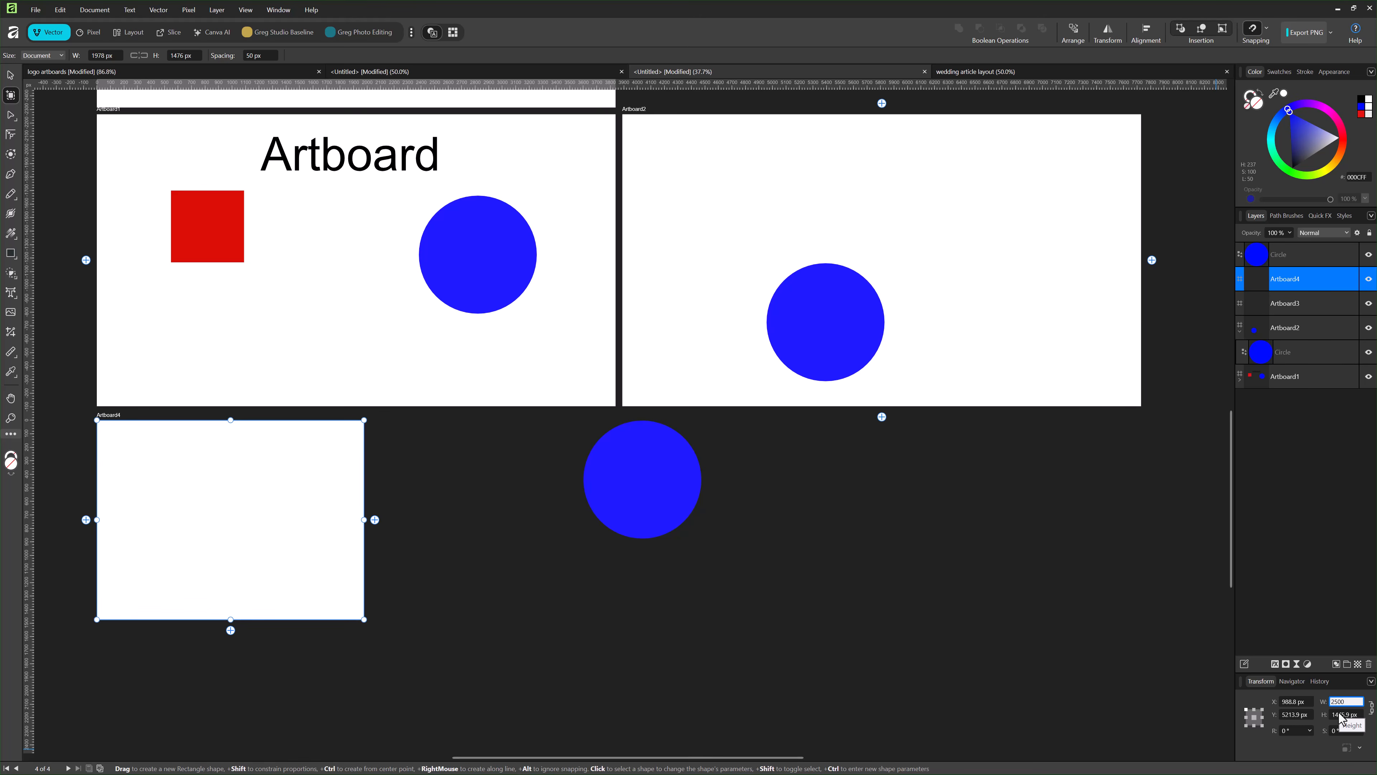
key("Return")
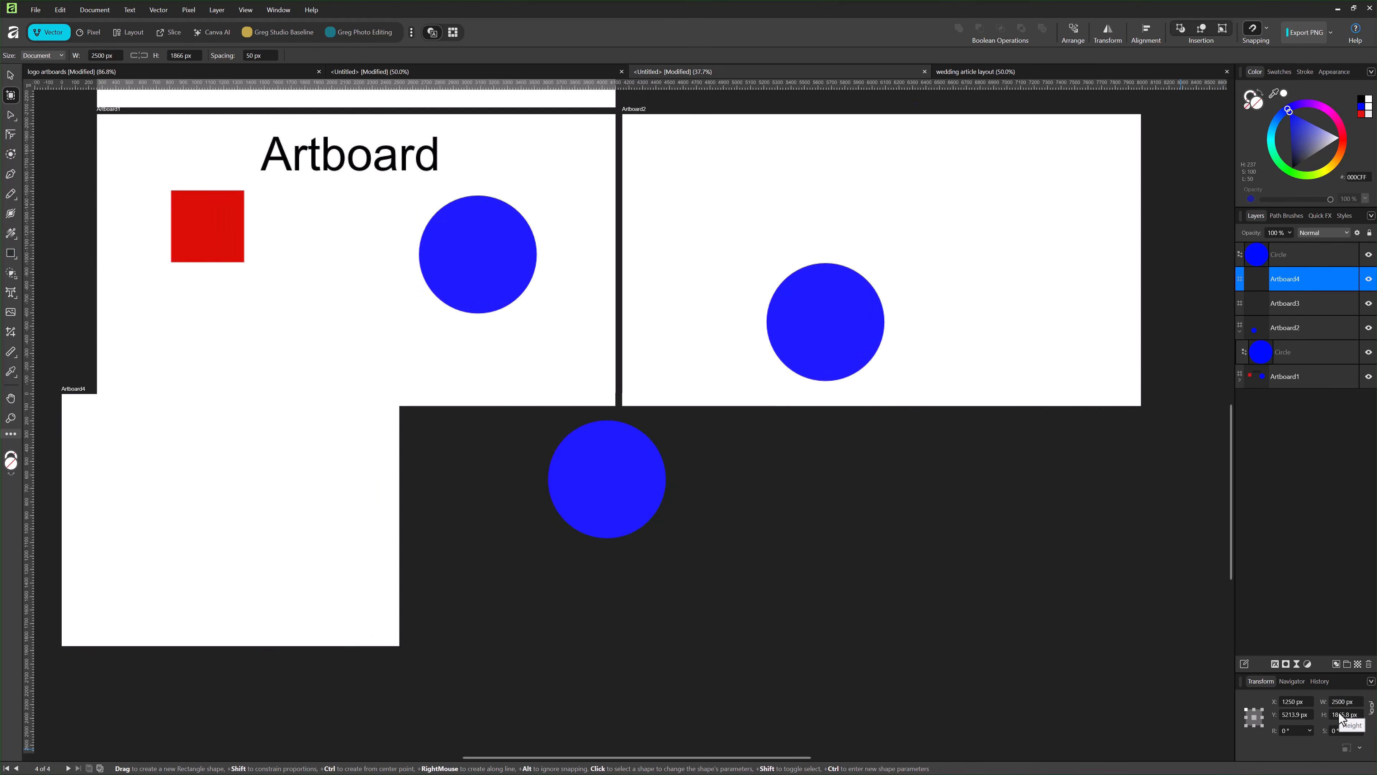
left_click(1371, 706)
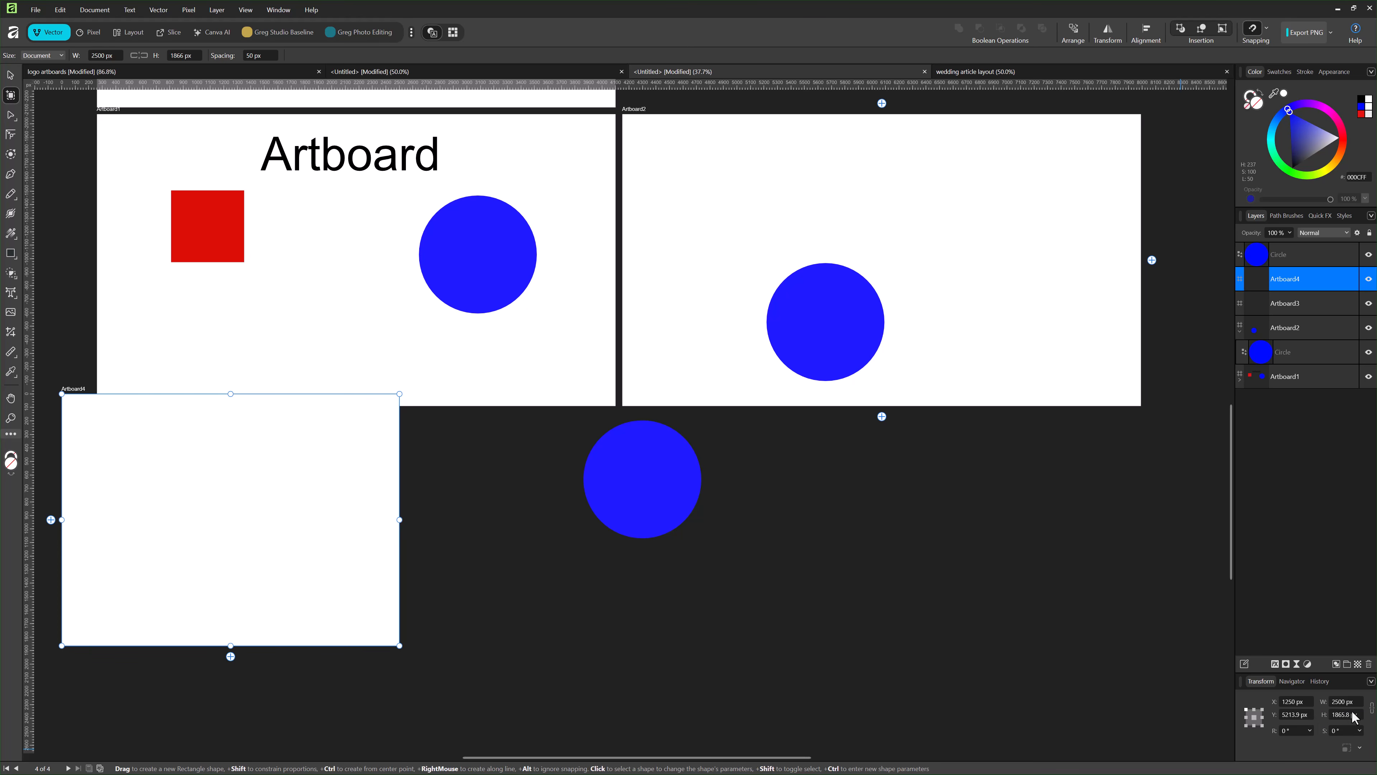
left_click(1373, 712)
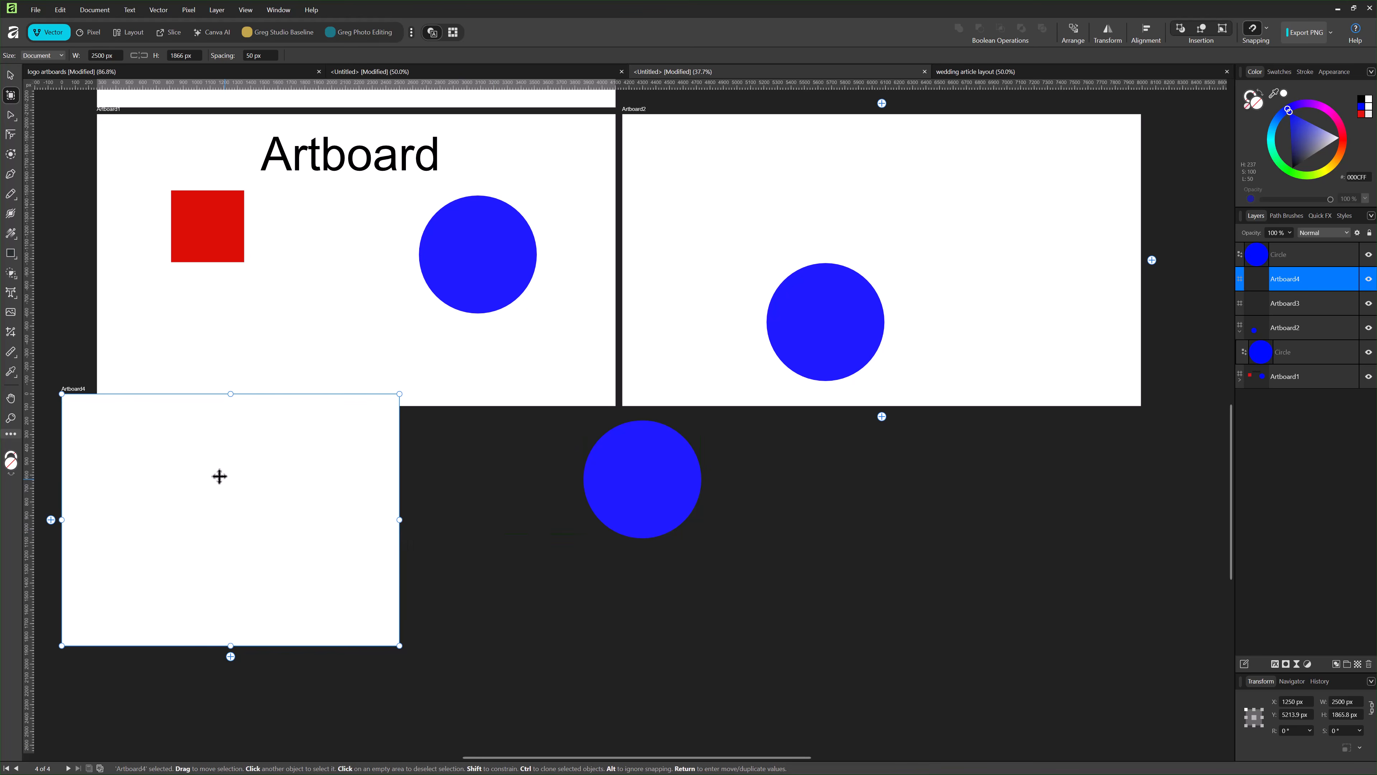
- Move Artboard4 slightly down and to the right
left_click_drag(163, 431, 195, 467)
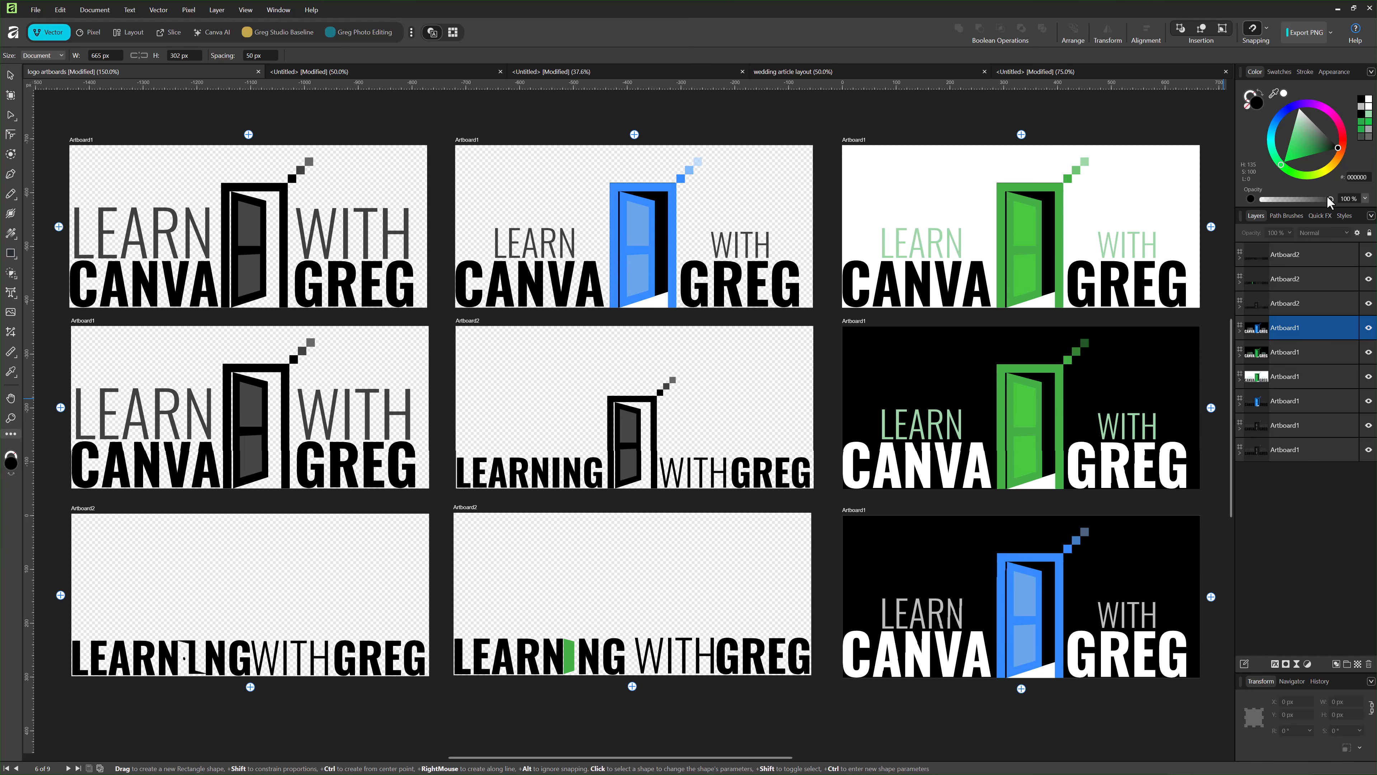
- Examine the layers inside the third Artboard2 in the logo artboards document, and collapse its layer list again
left_click(1238, 307)
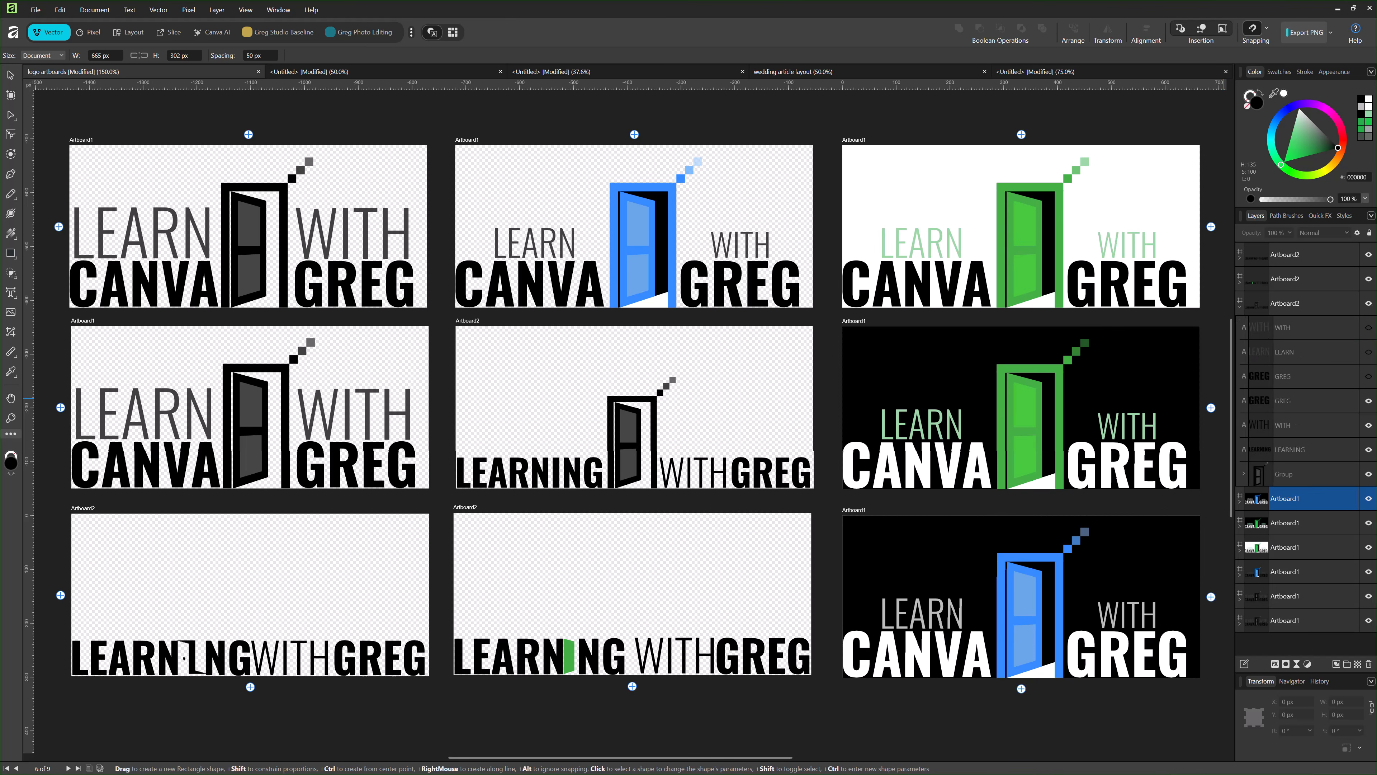
left_click(1240, 307)
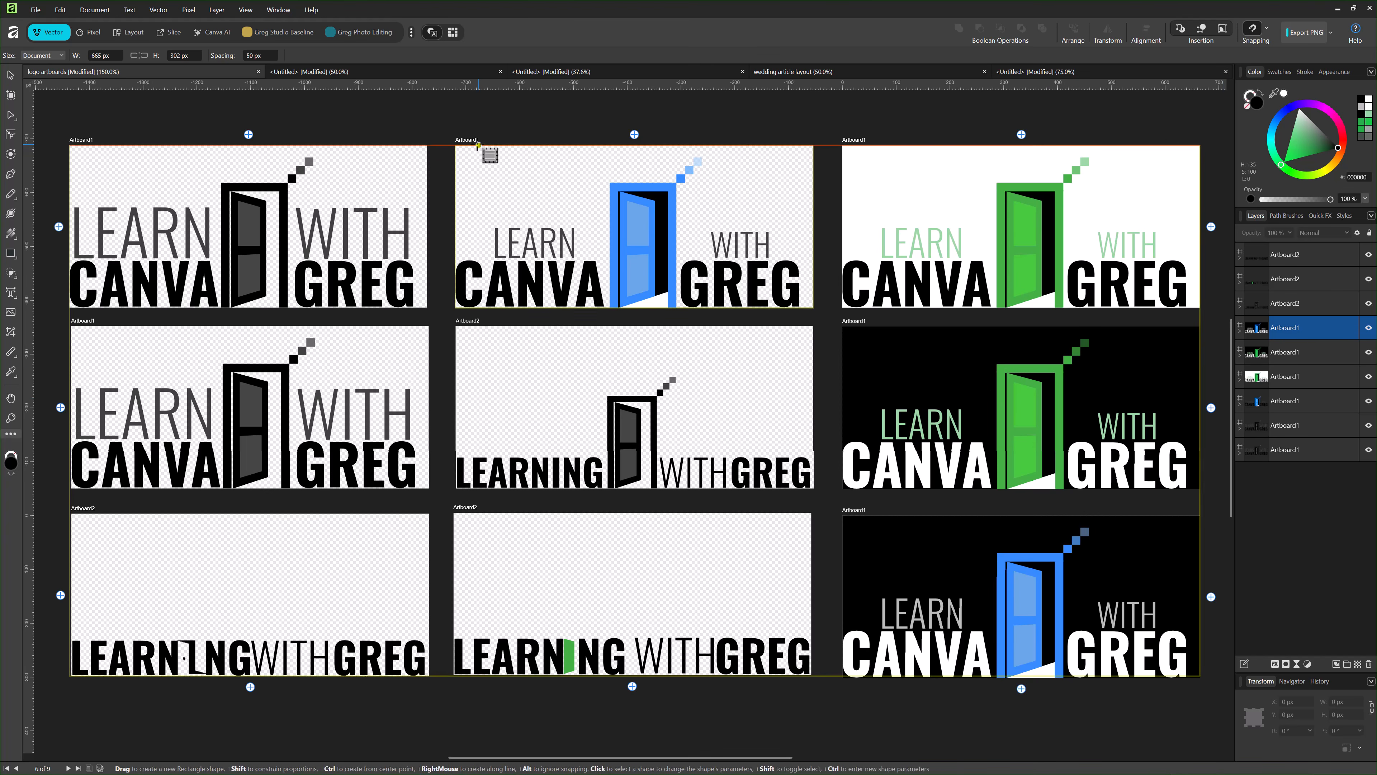
- Rename the artboard at the start of the first row, with the black and grey door logo, as logo version 1
key("v")
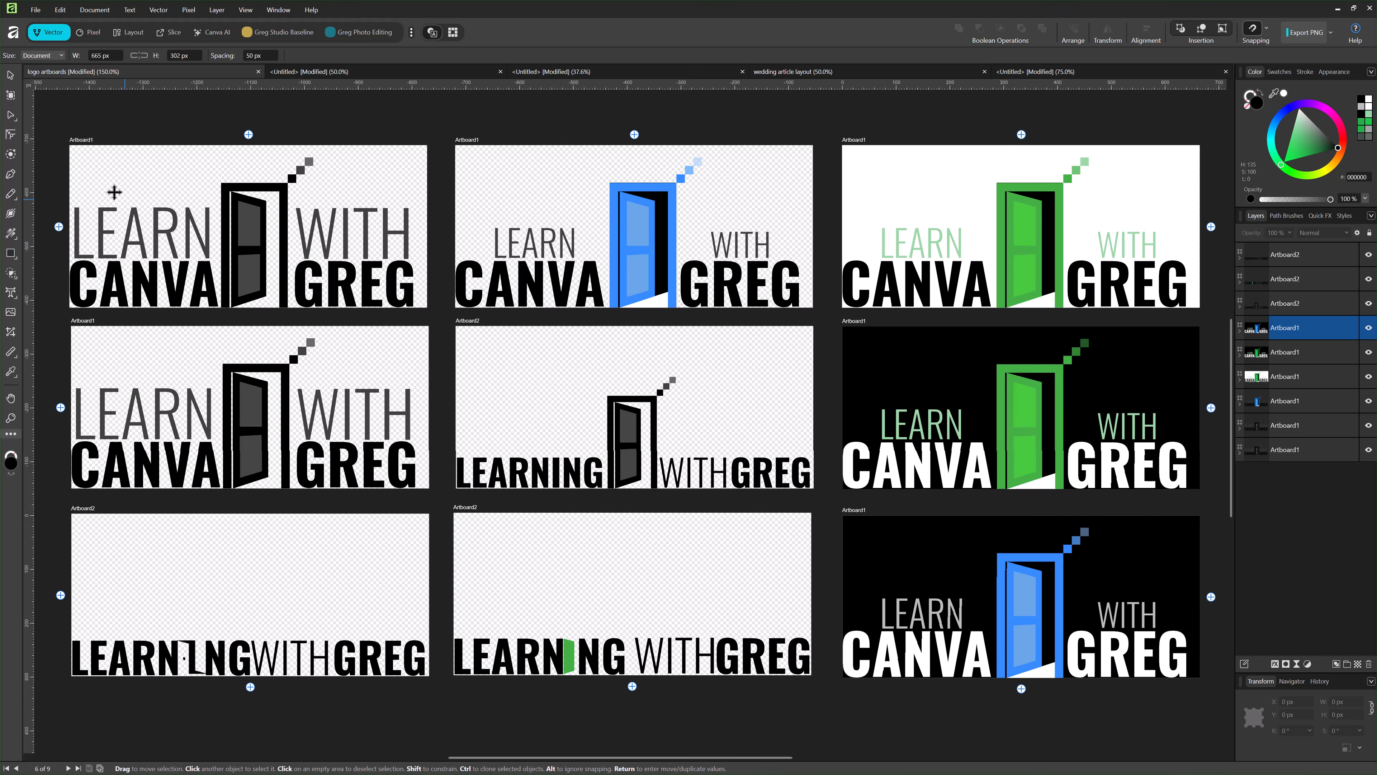
left_click(82, 140)
double_click(82, 139)
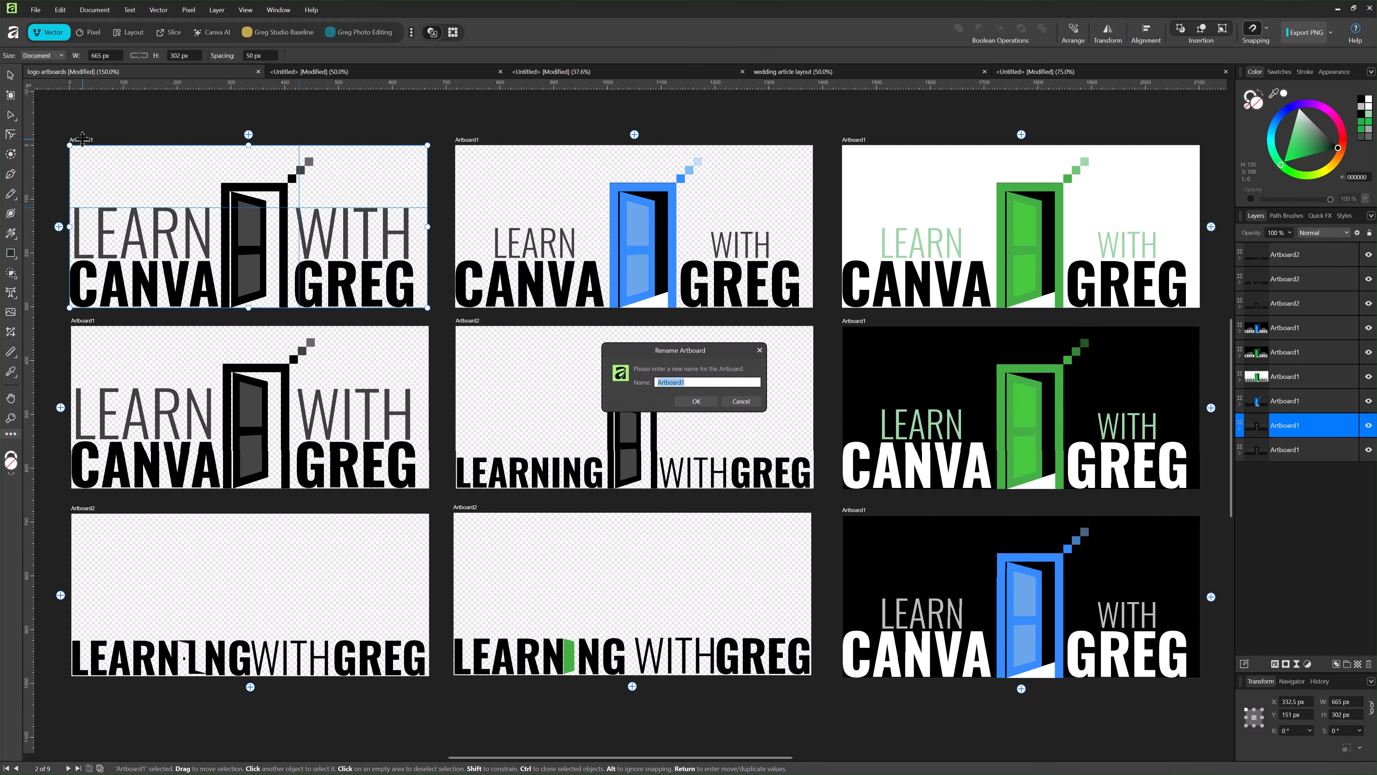
type("logo version 1")
left_click(698, 401)
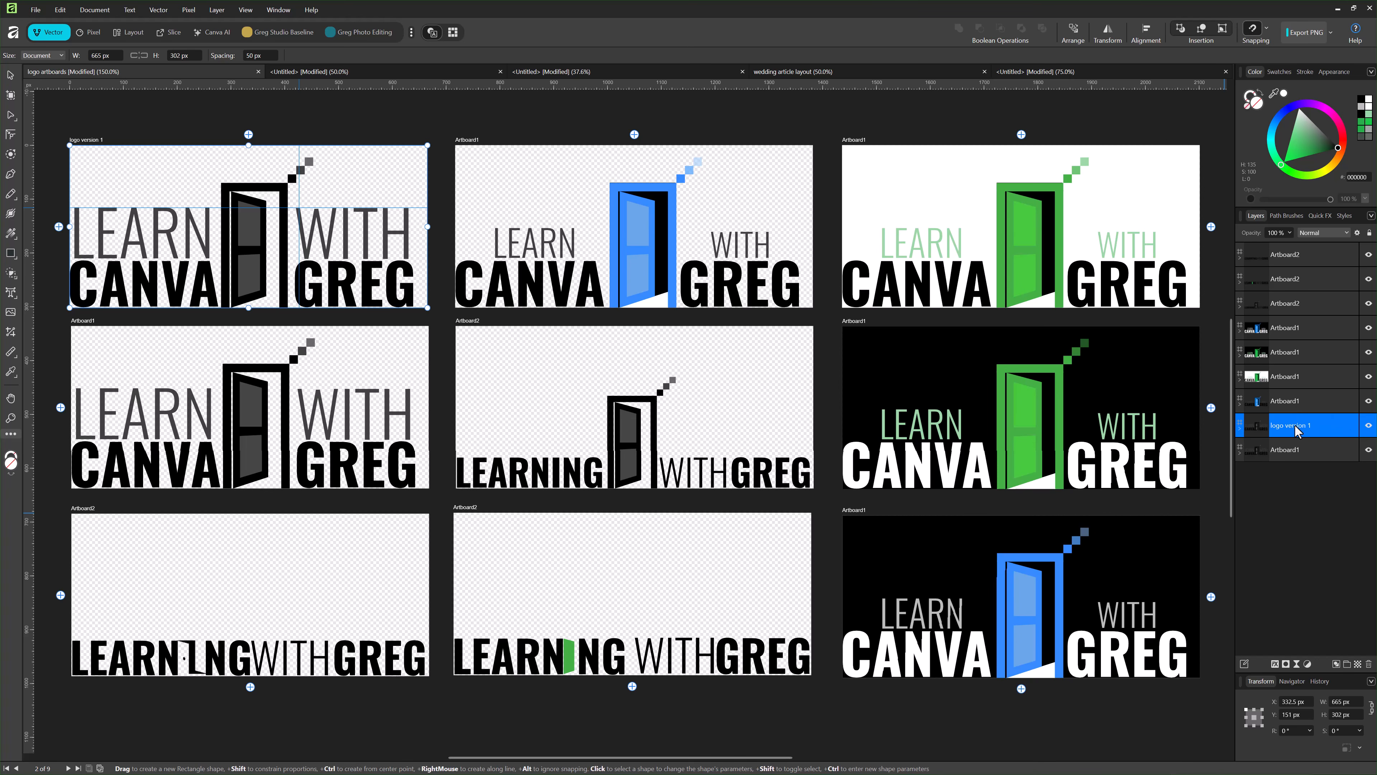
- Rename the transparent artboard with the blue door logo as Logo version 2
key("v")
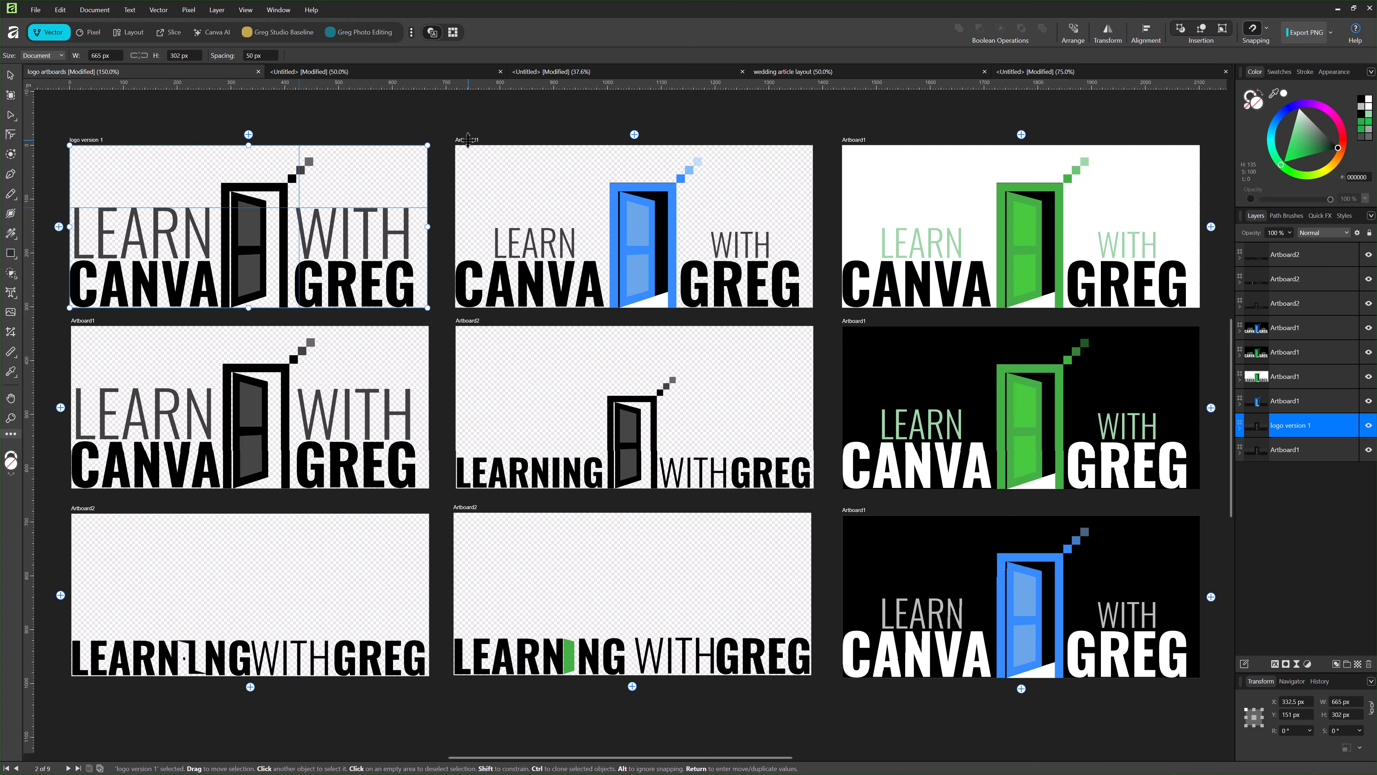
left_click(510, 160)
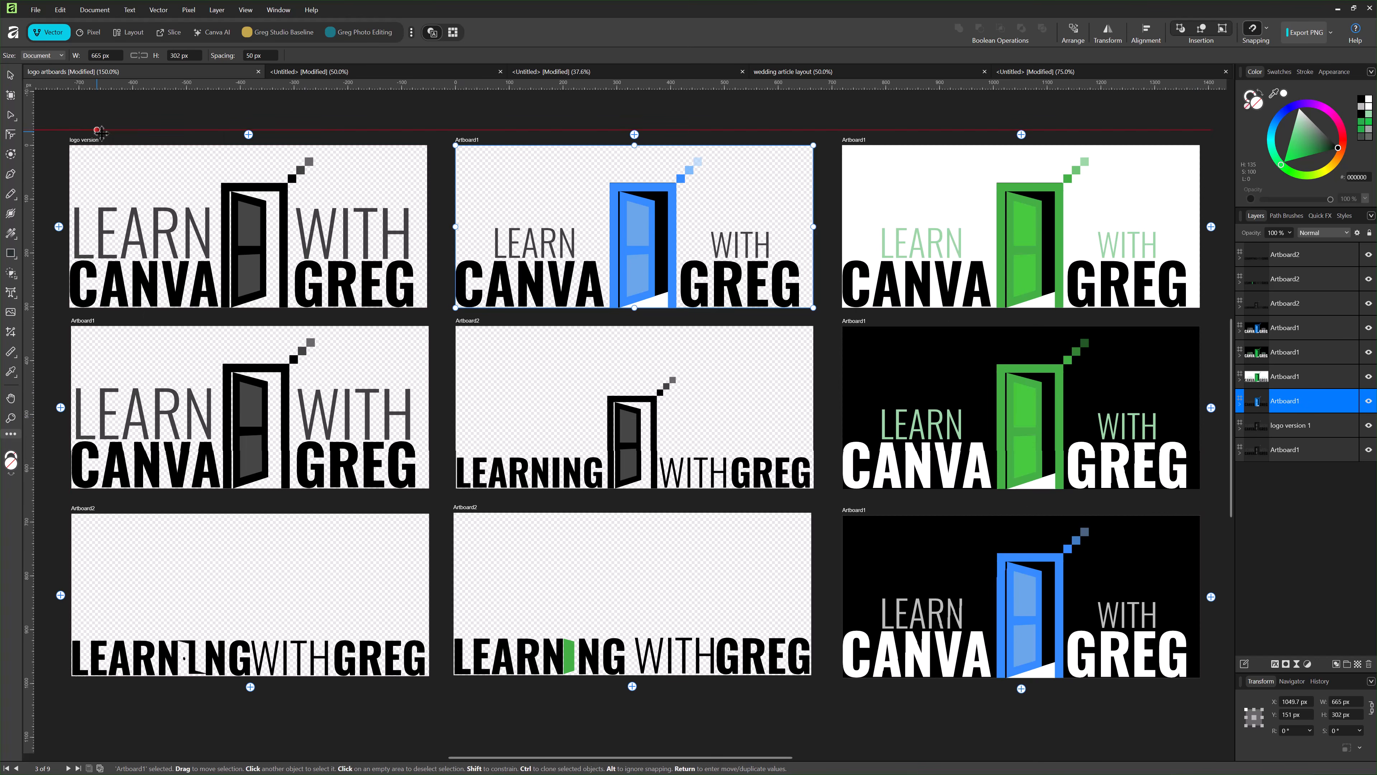
double_click(1293, 401)
left_click(1297, 401)
left_click_drag(1297, 401, 1263, 401)
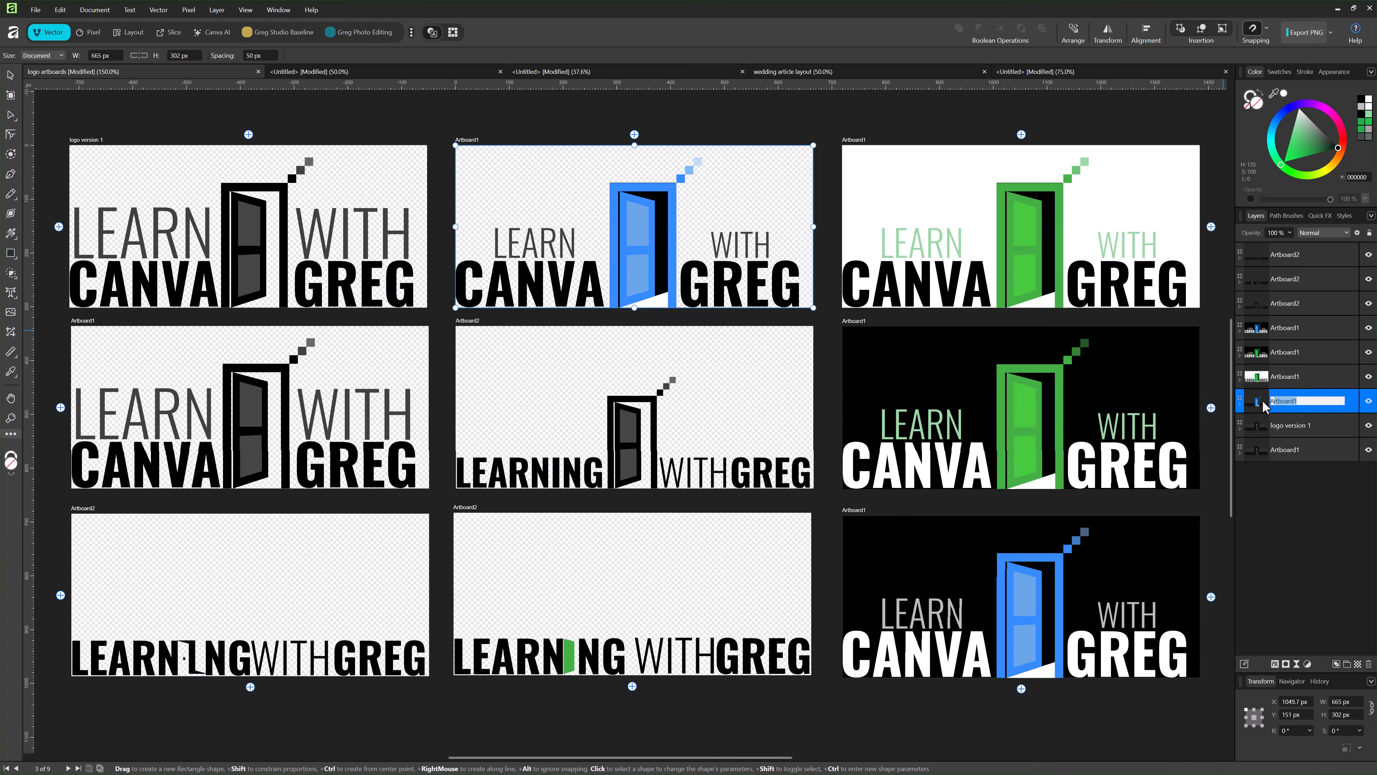
type("Logo version 2")
key("Return")
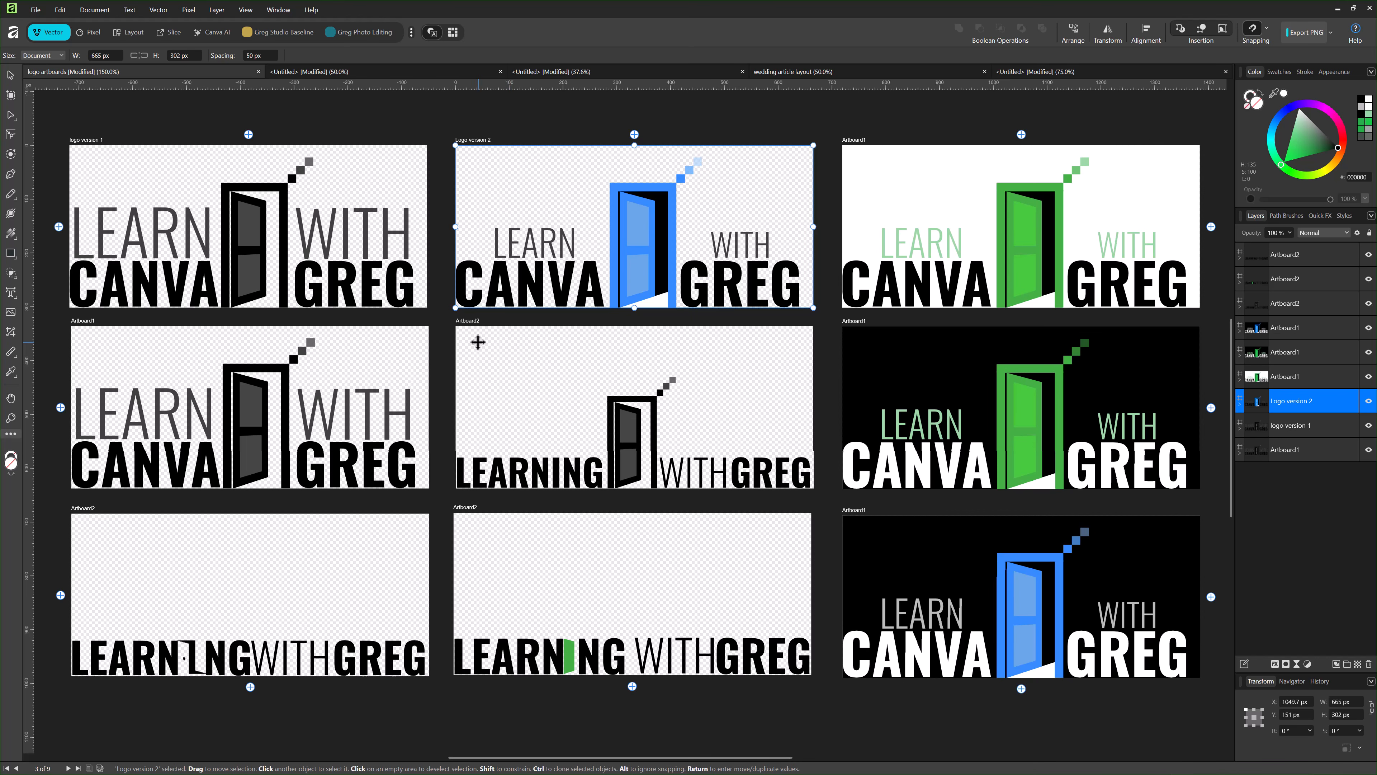
- Add a new blank artboard below the LEARNING WITH GREG logo that has the green letter shape
left_click(632, 687)
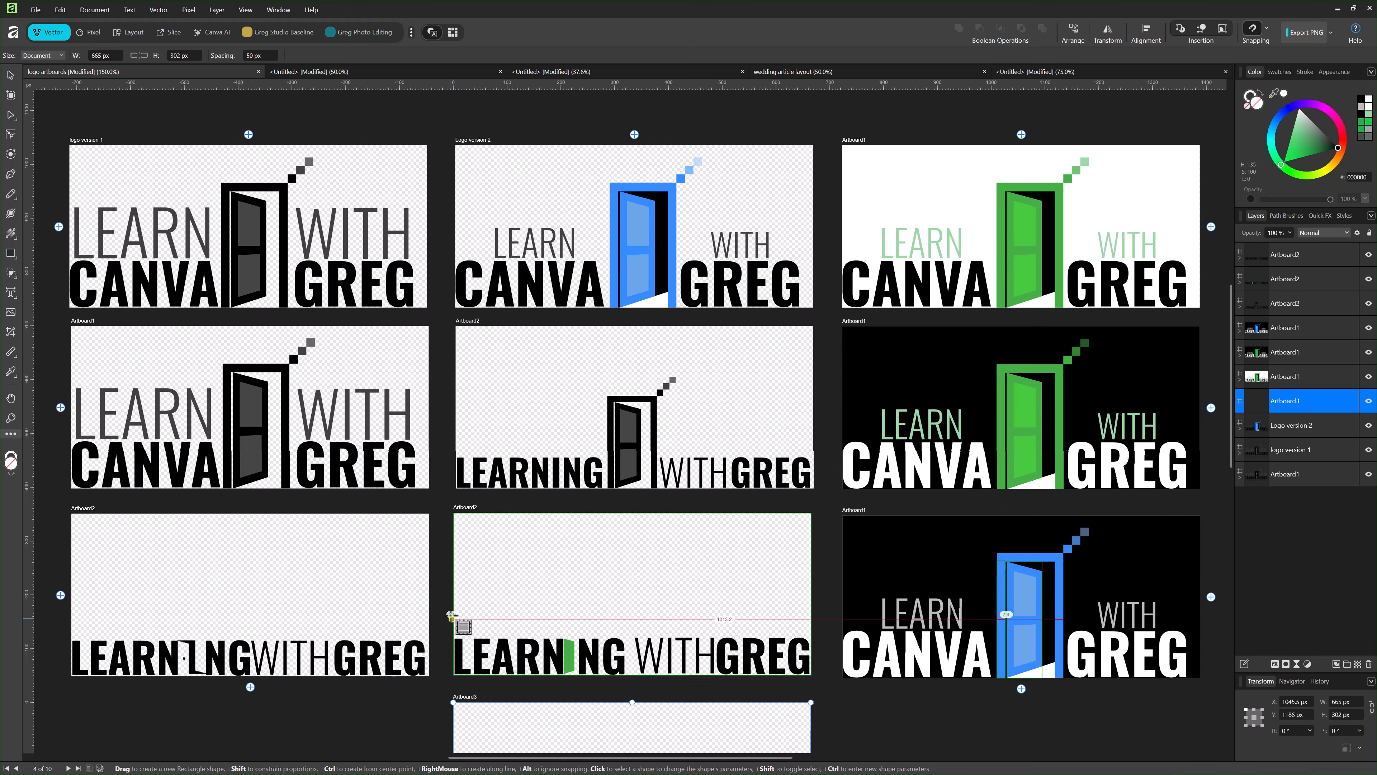
key("v")
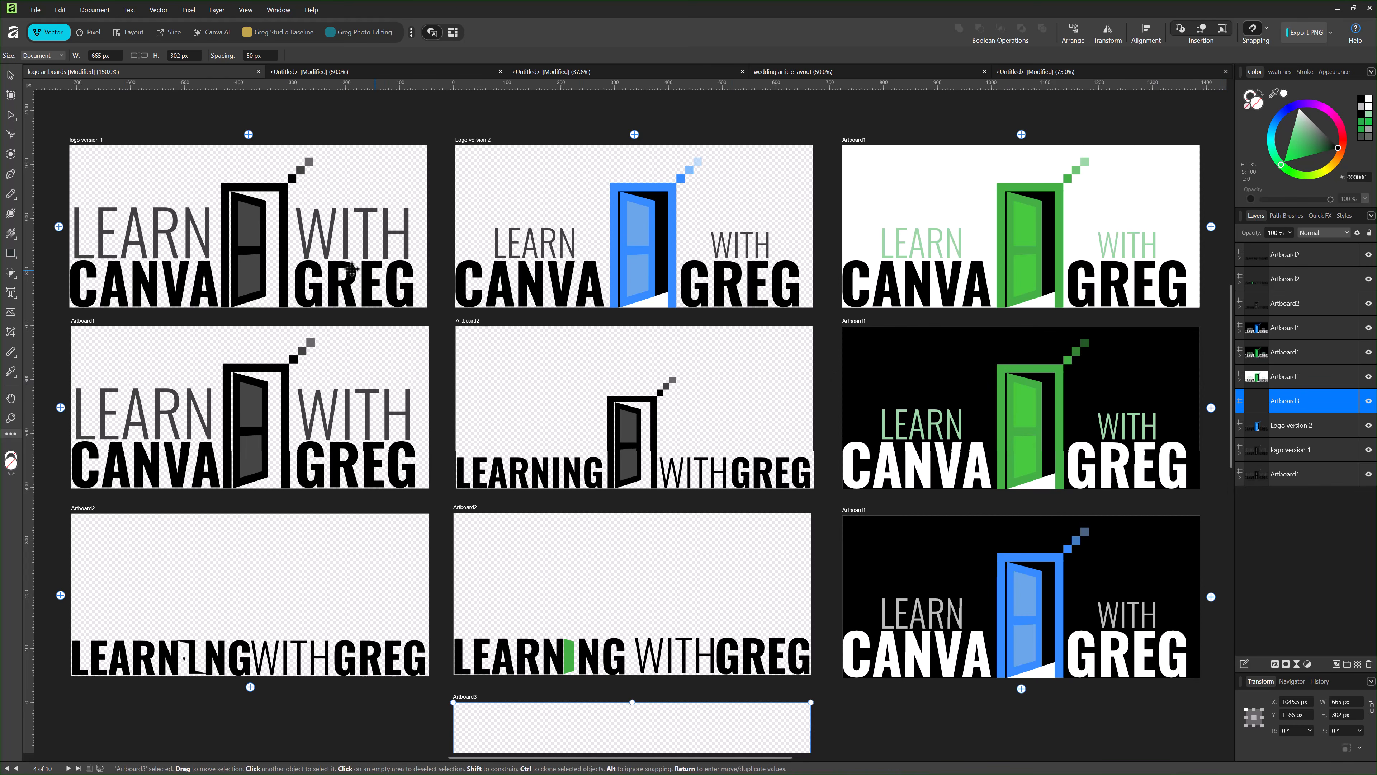
- Duplicate the first artboard of the second row and place the copy under the first column at about X 342, Y 1187 px
left_click(1298, 480)
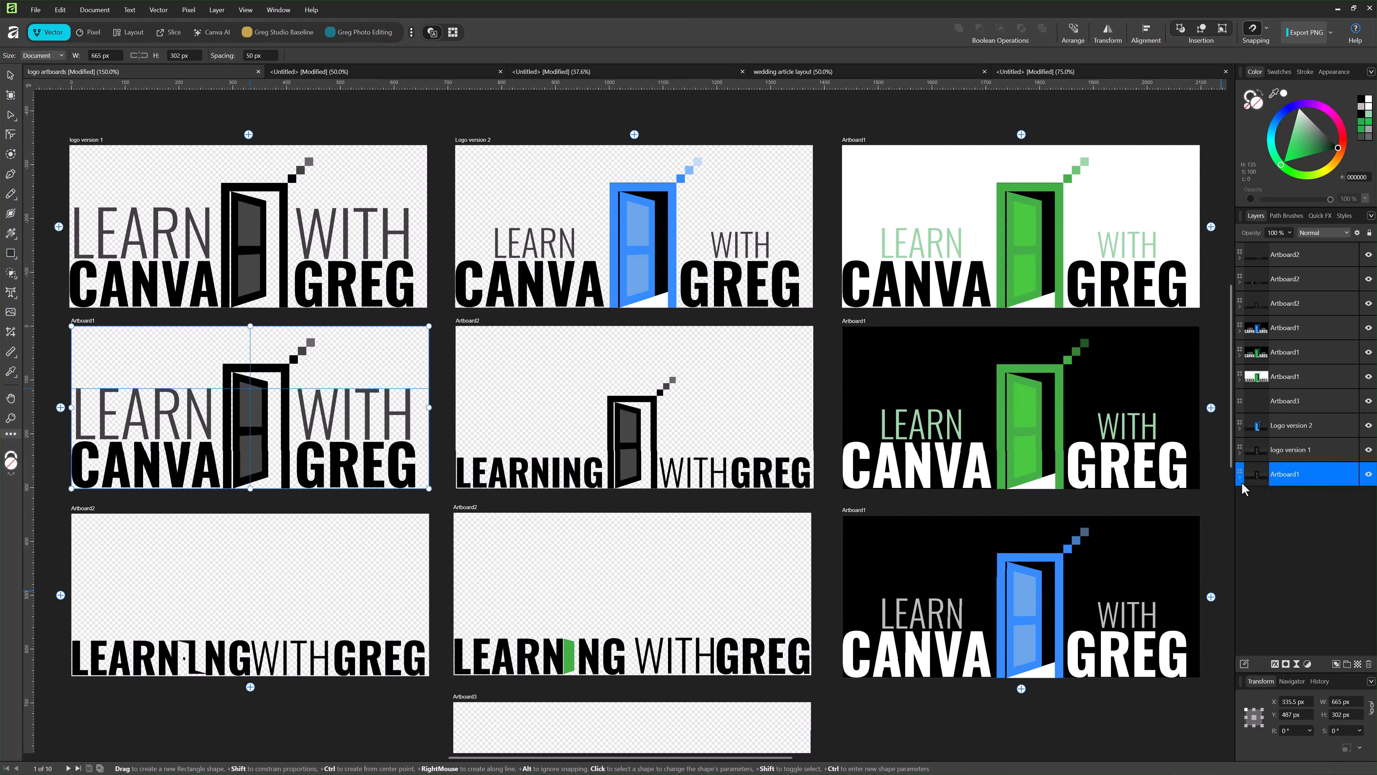
right_click(1286, 480)
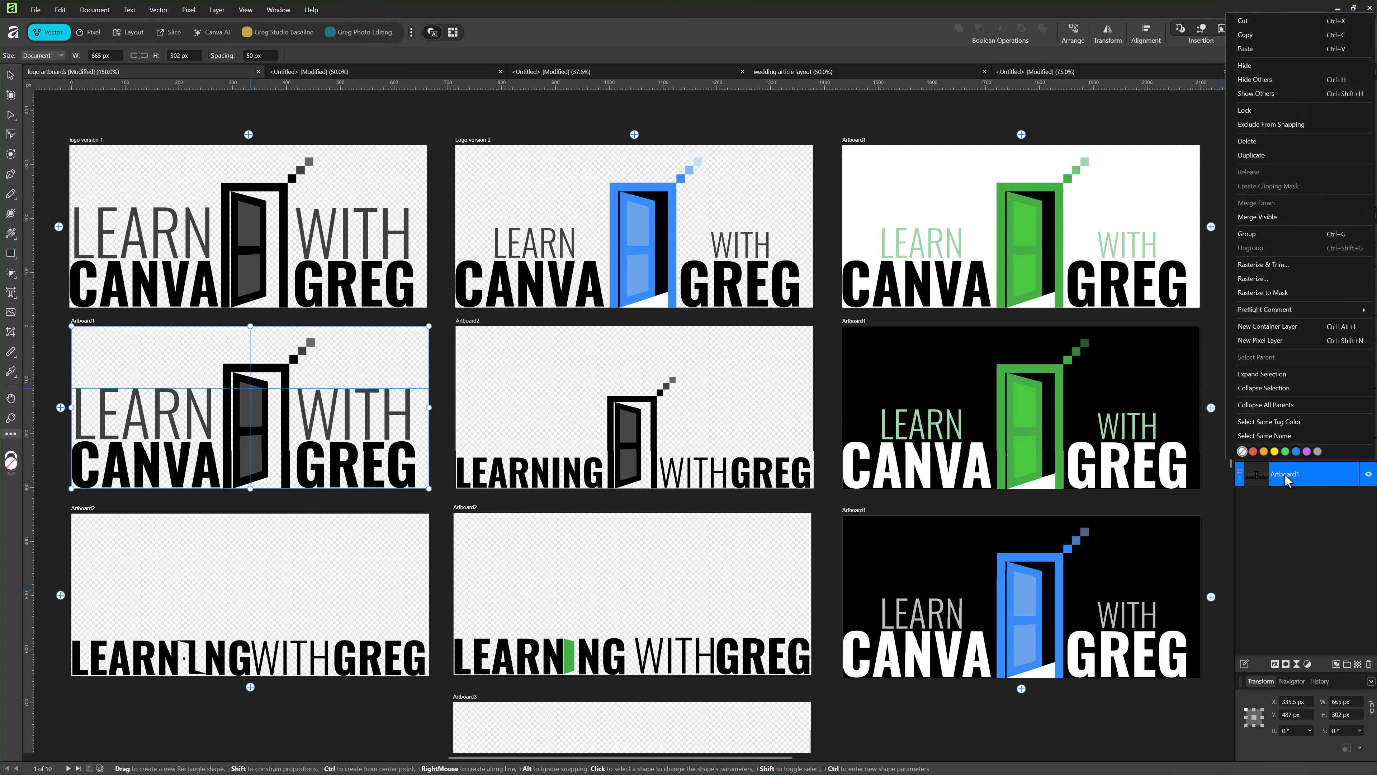
left_click(1252, 156)
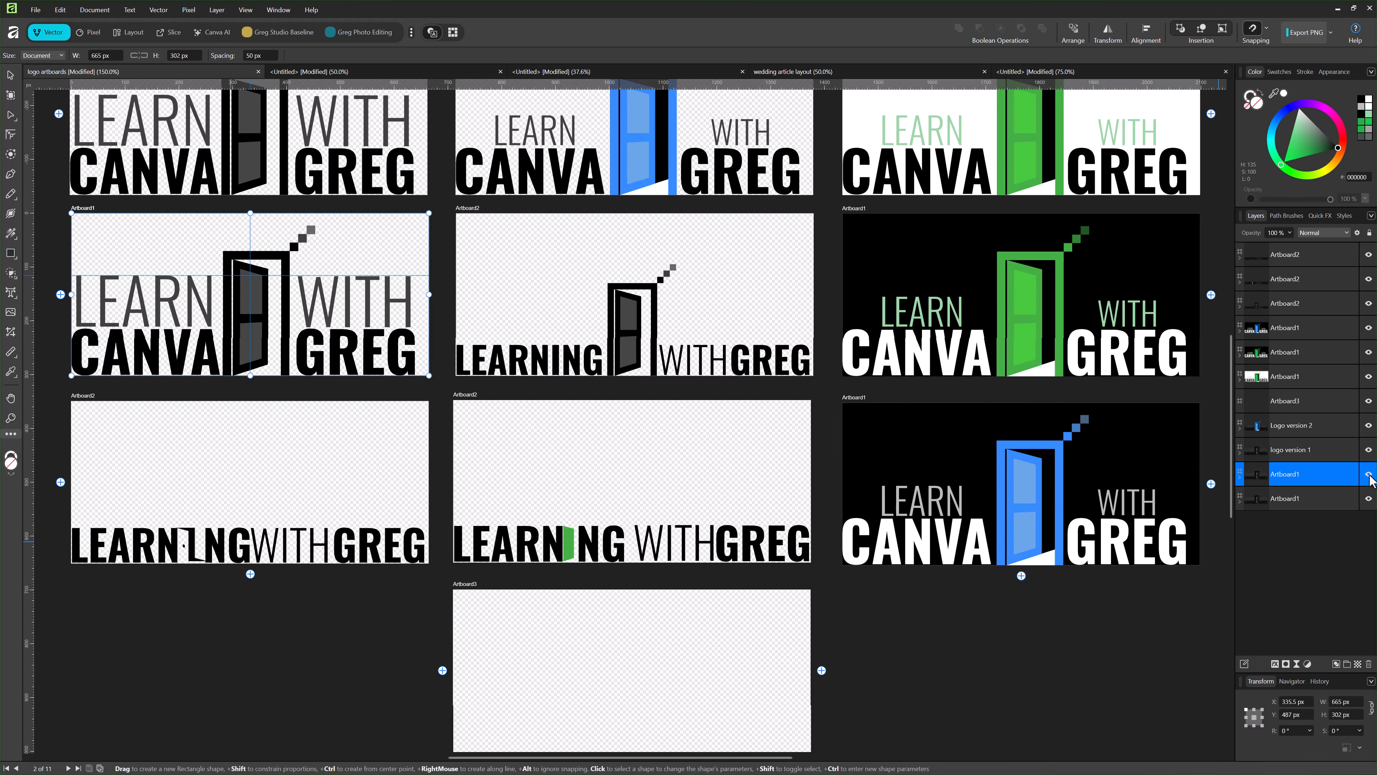
left_click(9, 75)
left_click_drag(376, 234, 380, 608)
scroll(645, 601, "down", 3)
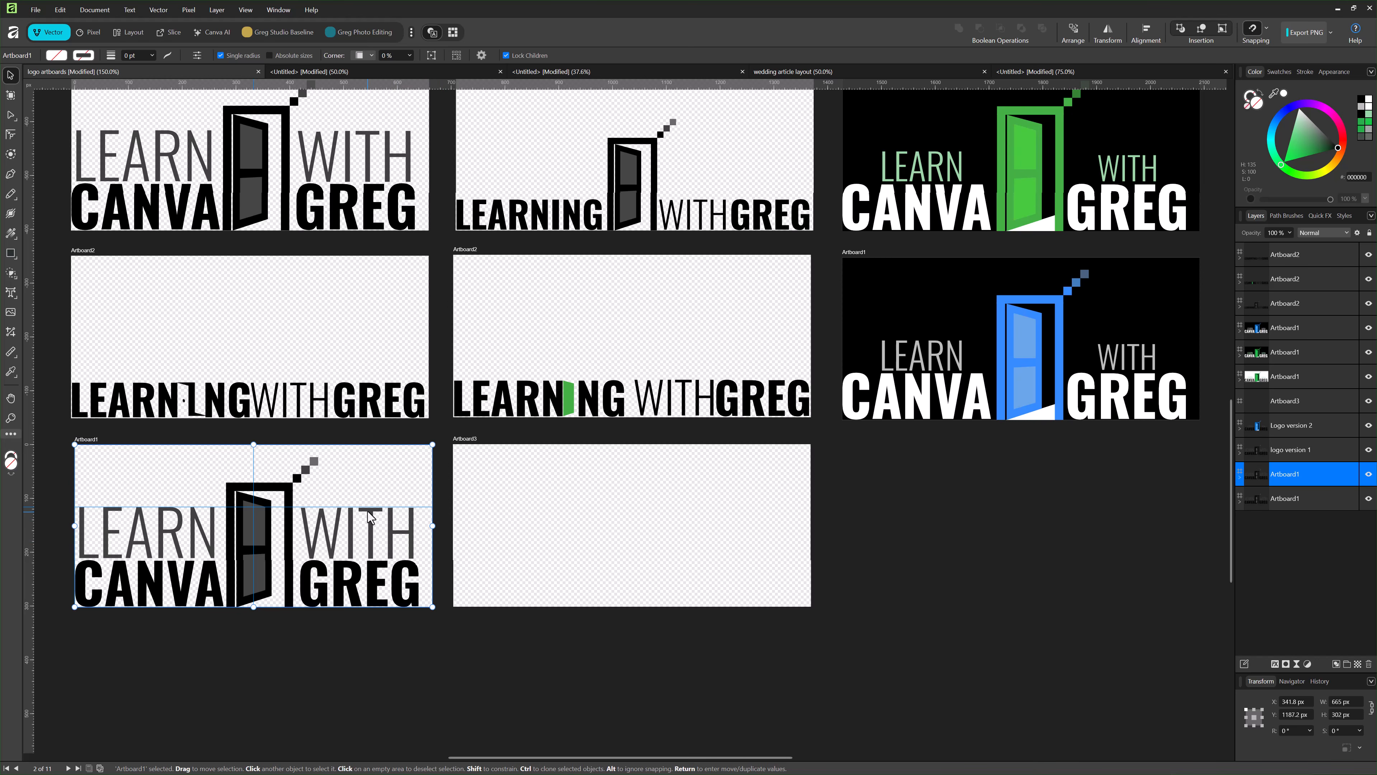
- Clone the copied artboard directly below itself, at about X 338, Y 1537 px
left_click_drag(373, 477, 371, 663)
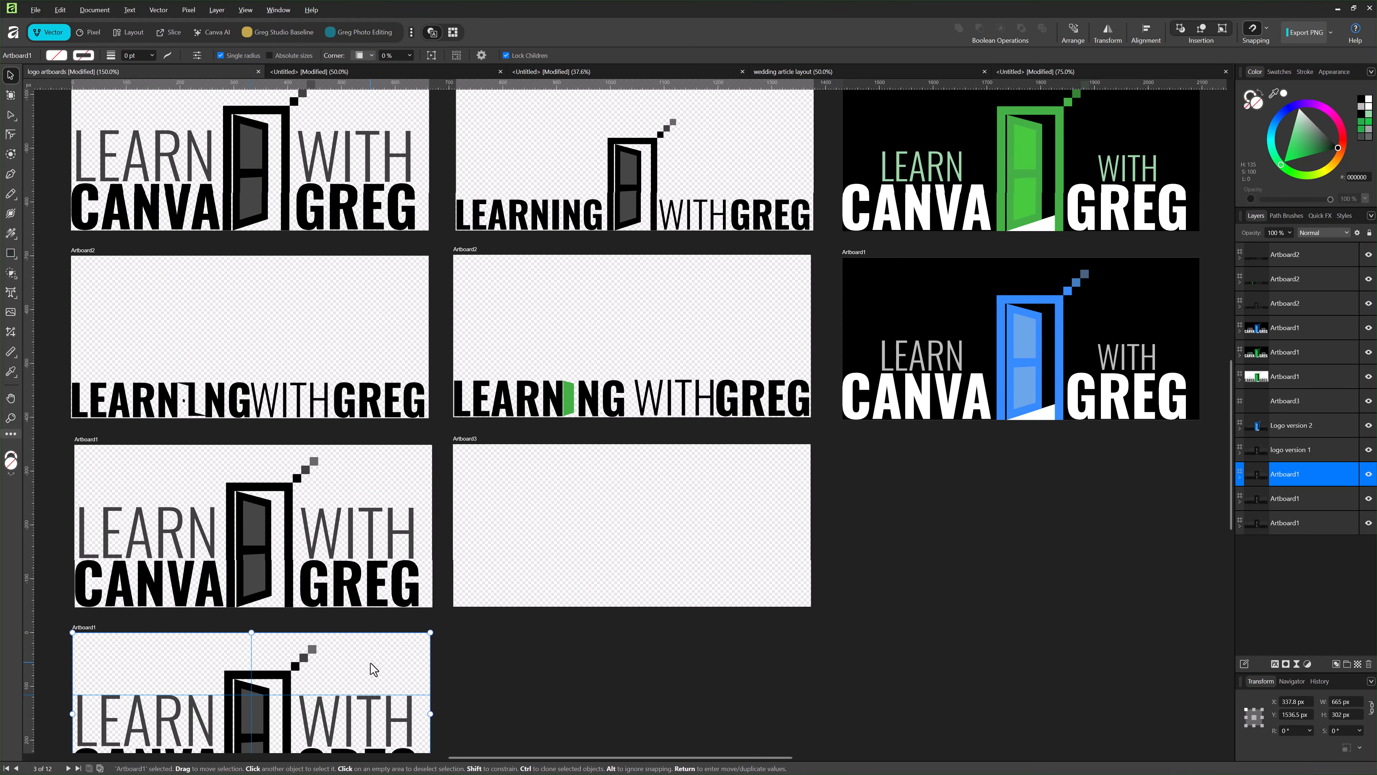
scroll(378, 663, "down", 1)
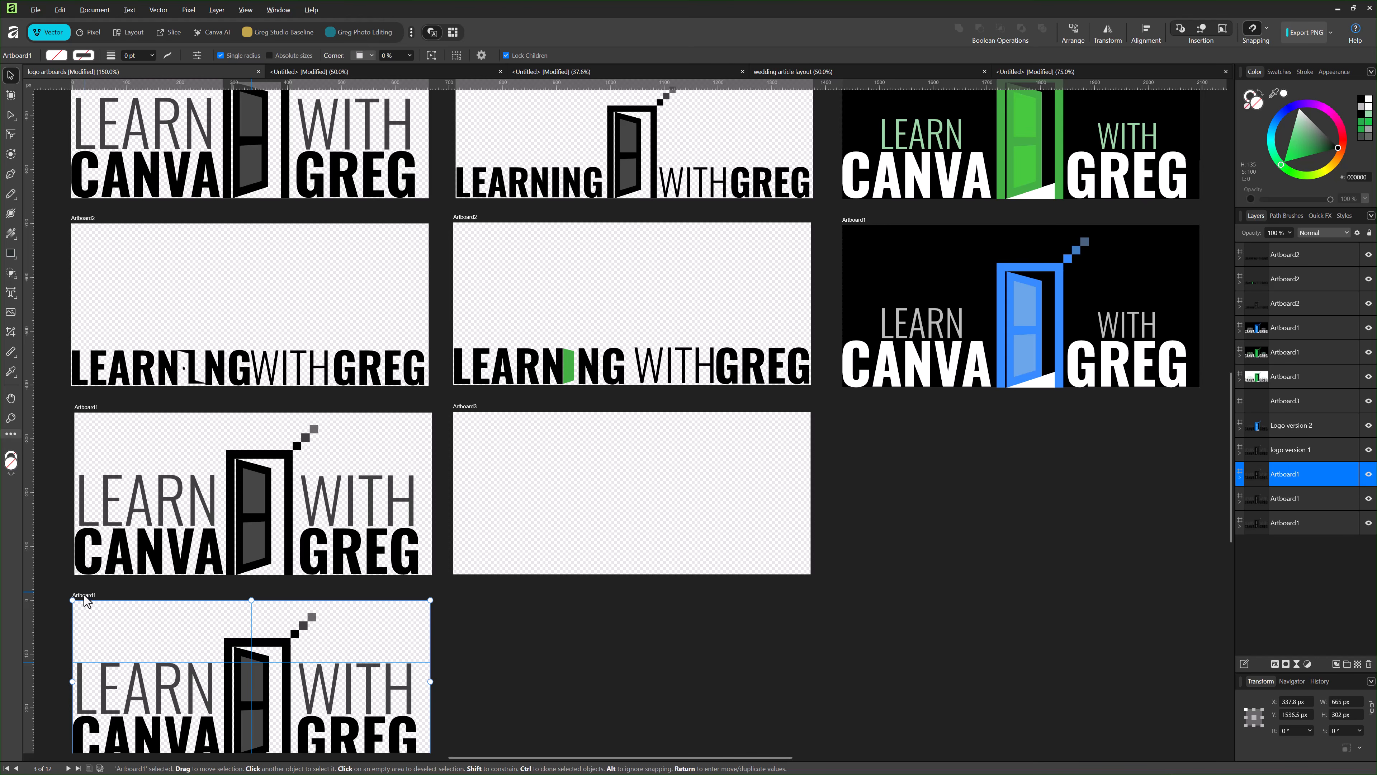
scroll(88, 599, "down", 1)
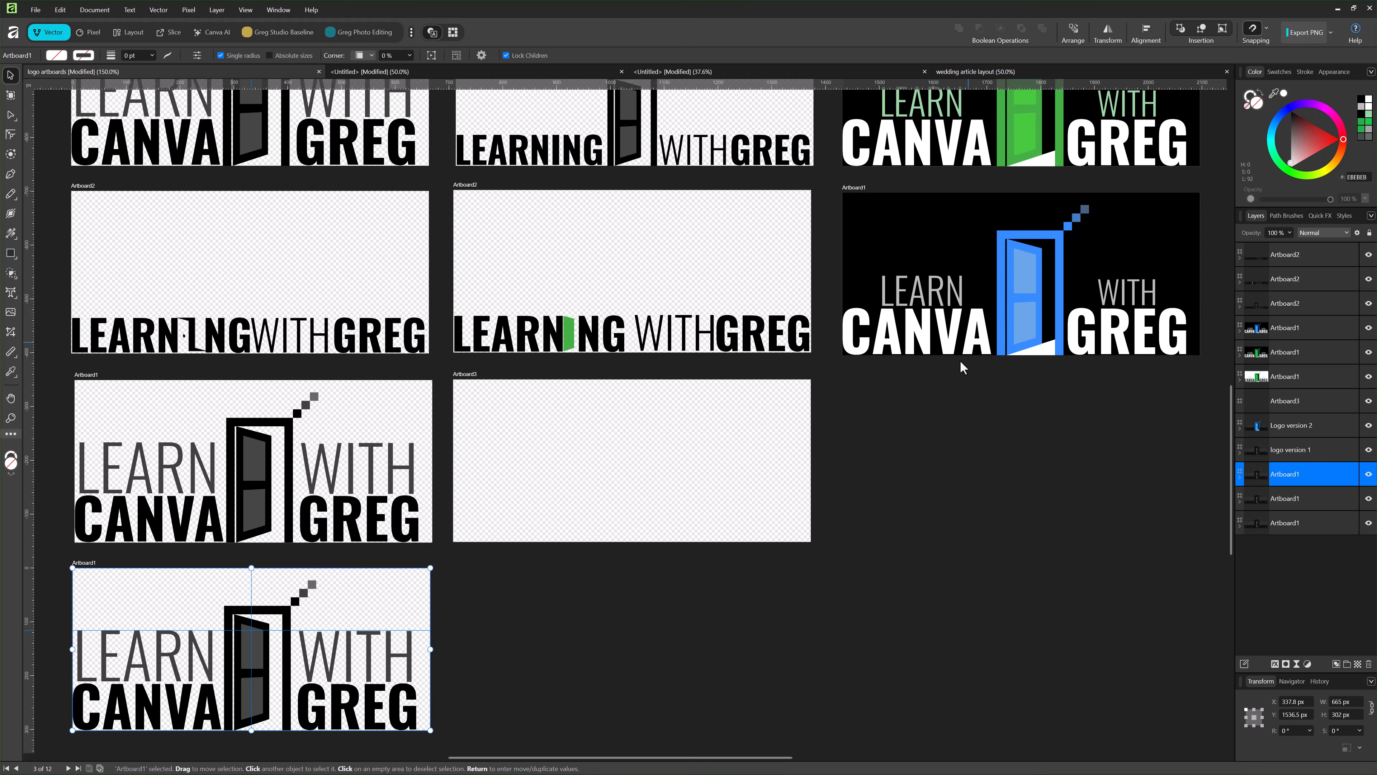
- Copy the blue door group from the black artboard and paste it into the blank Artboard3
left_click(1023, 278)
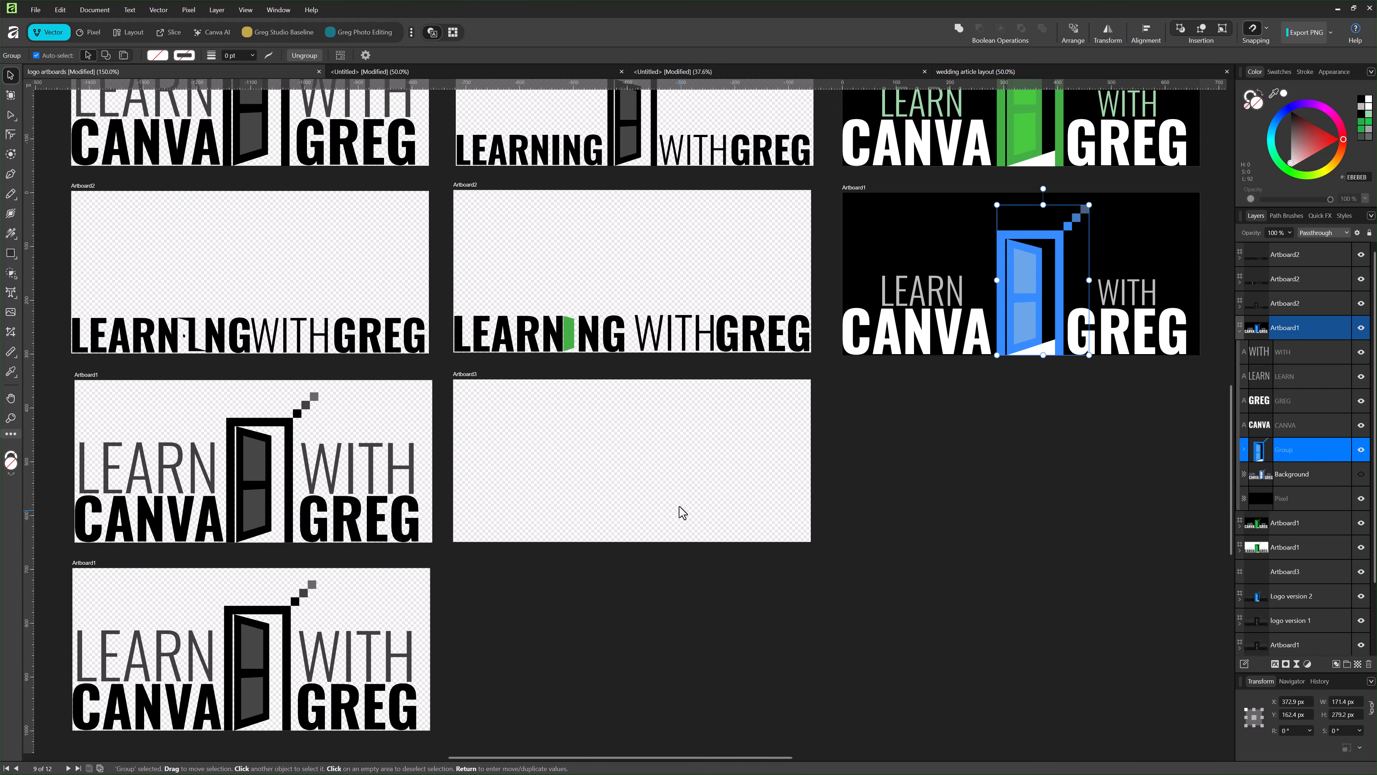
left_click(605, 482)
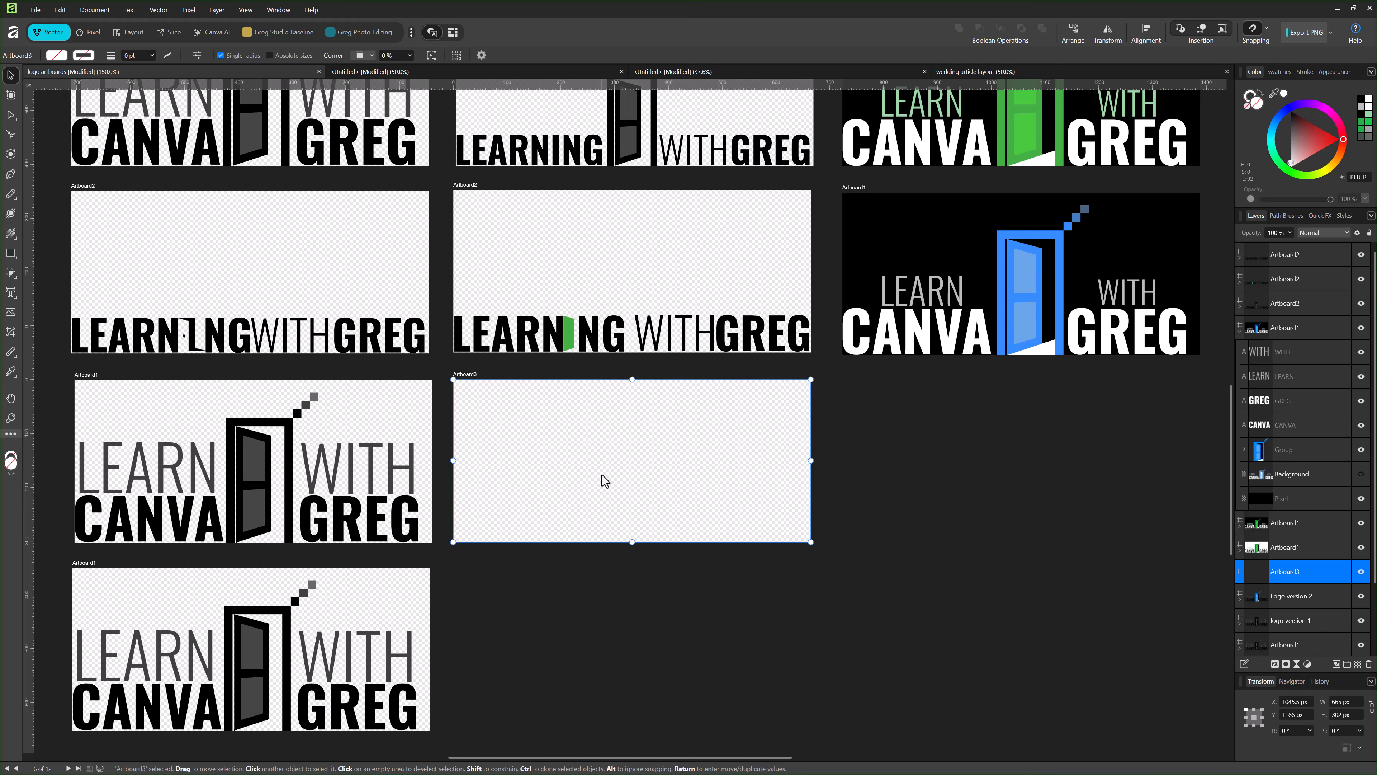
key("ctrl+v")
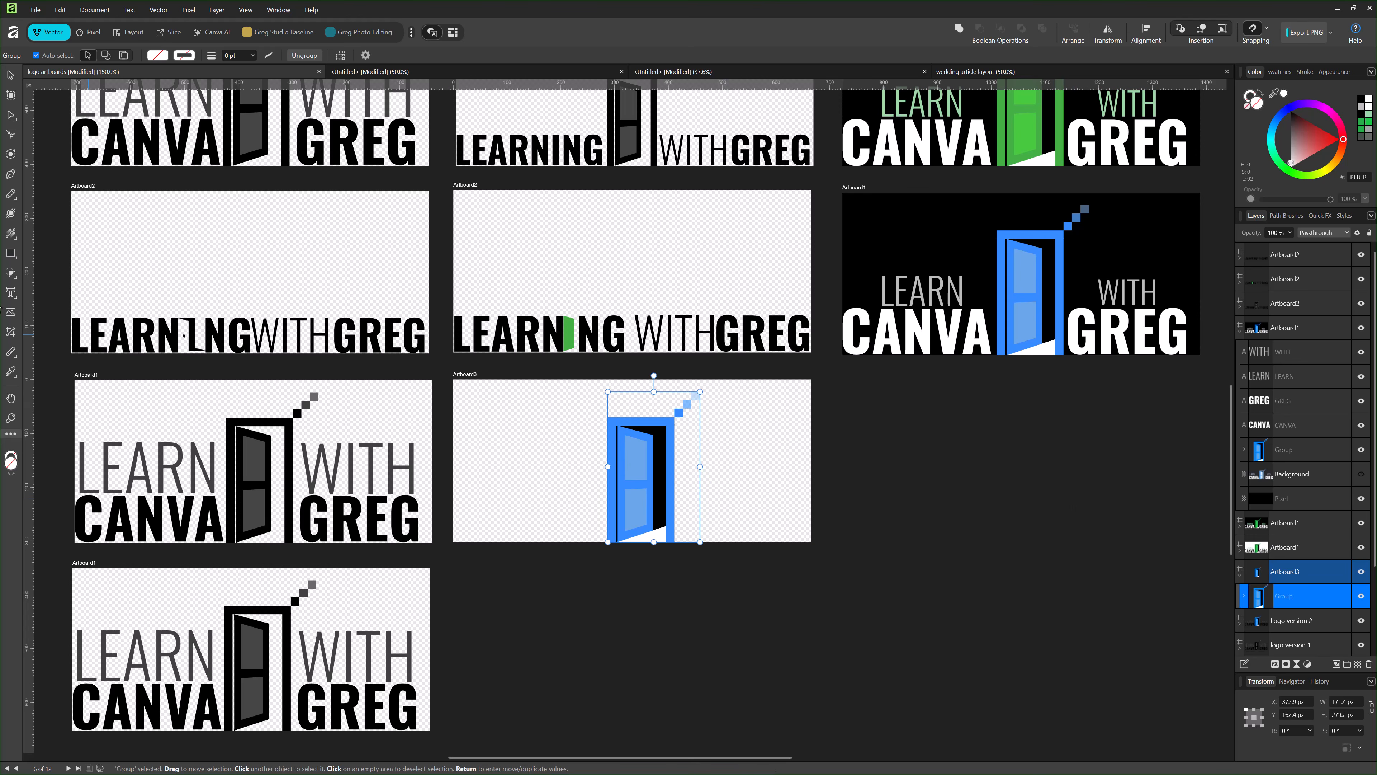
- Create a new 1920 x 1080 px document with the Artboards option off
left_click(13, 33)
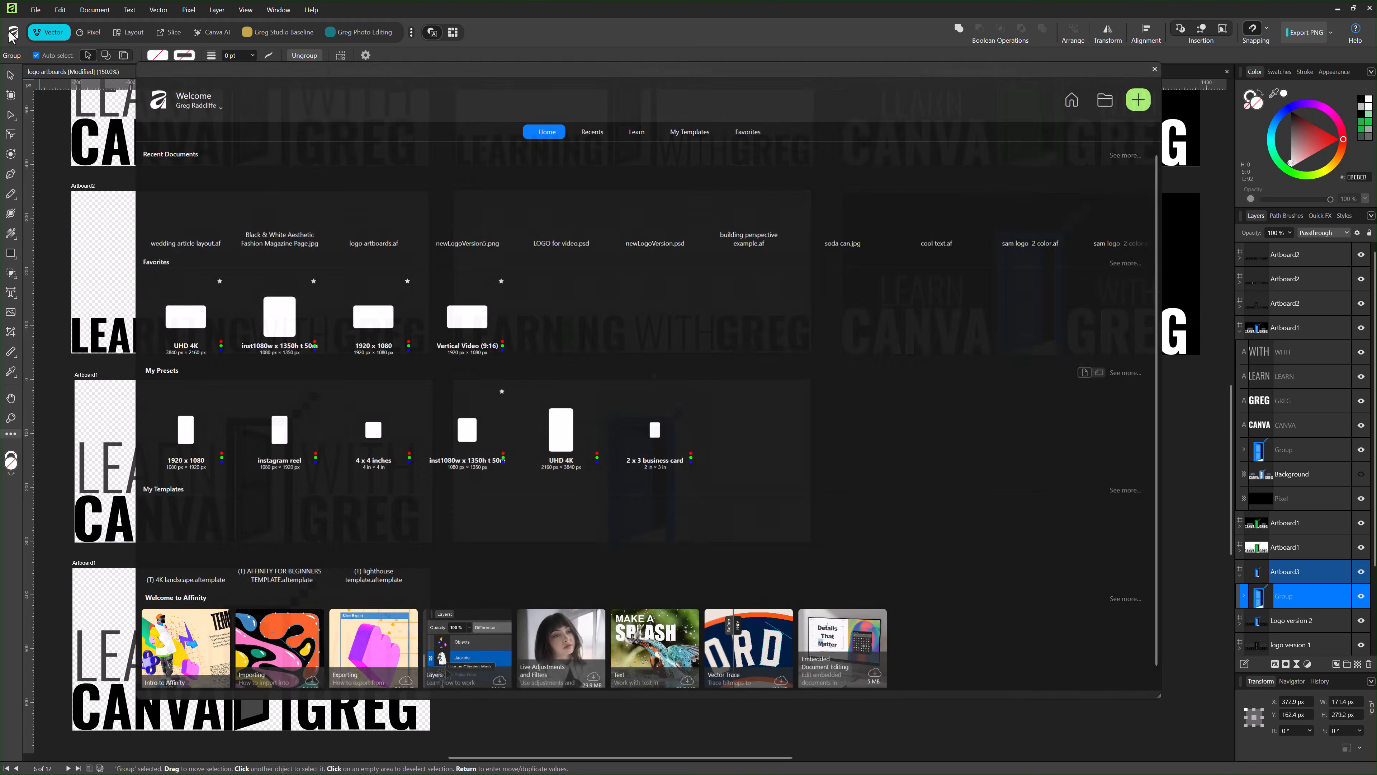
left_click(1140, 100)
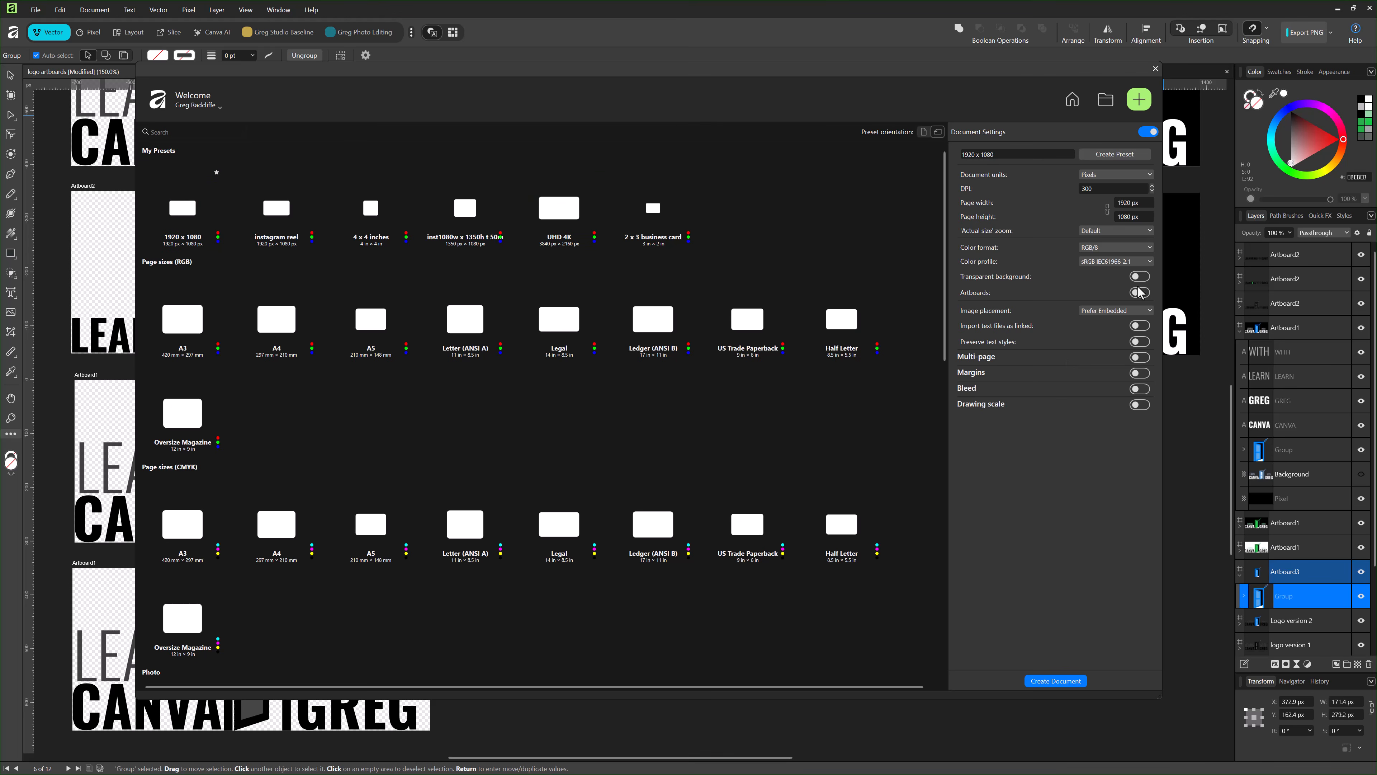
left_click(1055, 681)
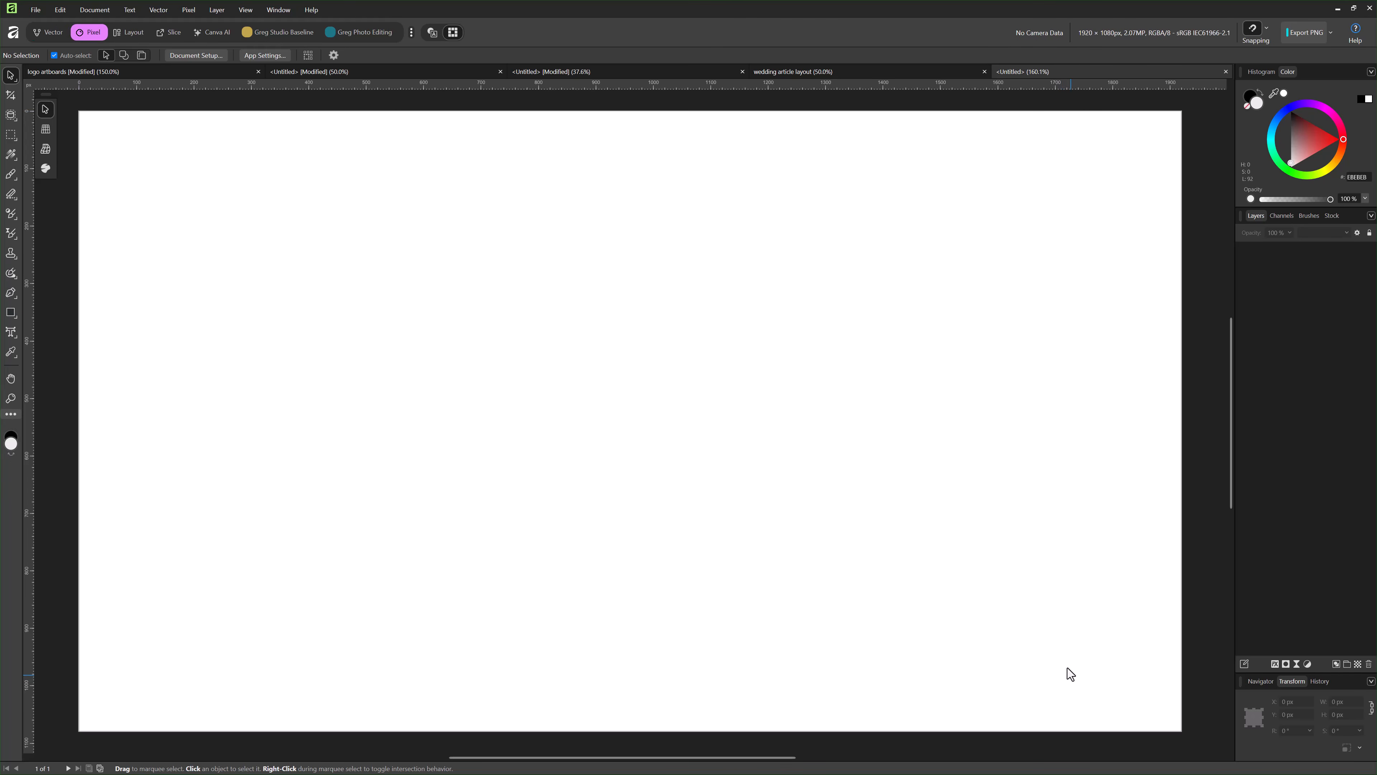
- Switch to the Vector studio and activate the Artboard tool, with the whole page in view at 75% zoom
left_click(56, 36)
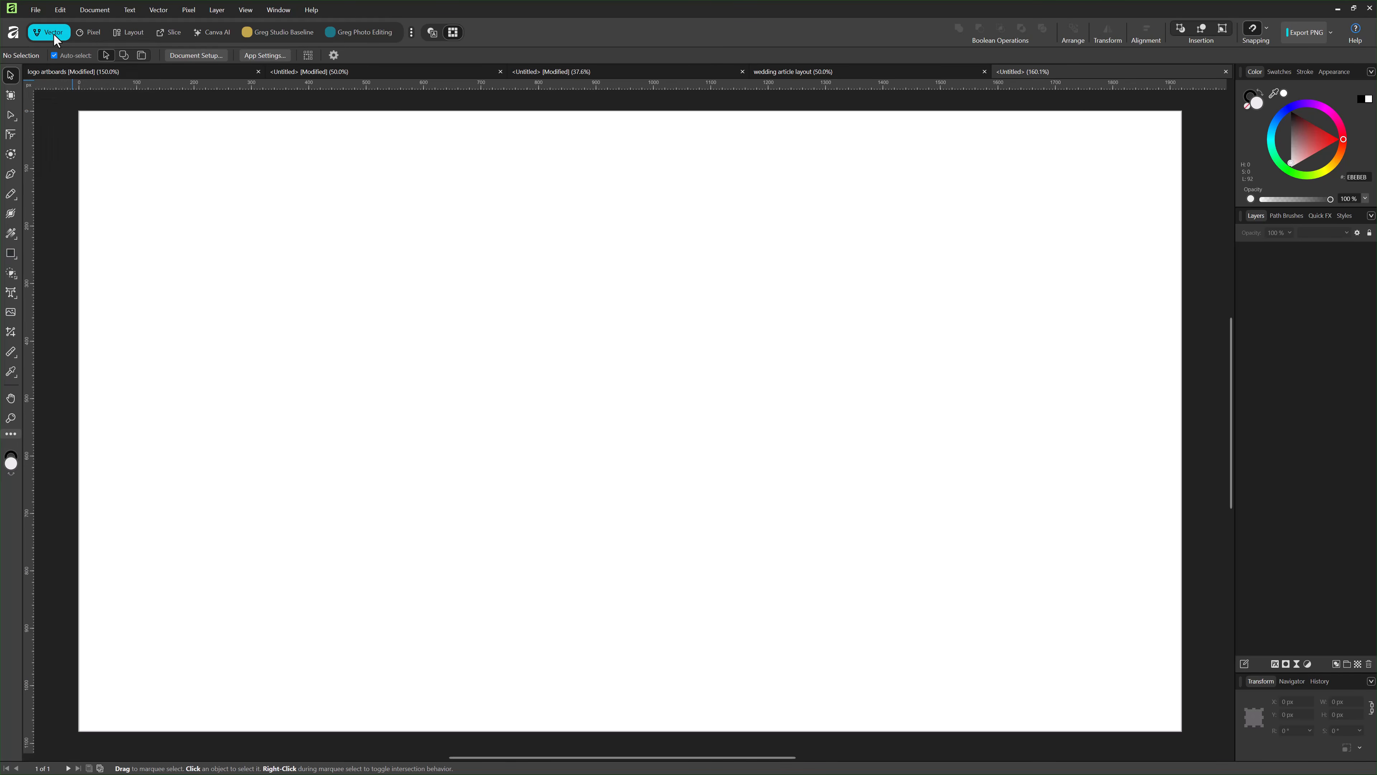
left_click(11, 97)
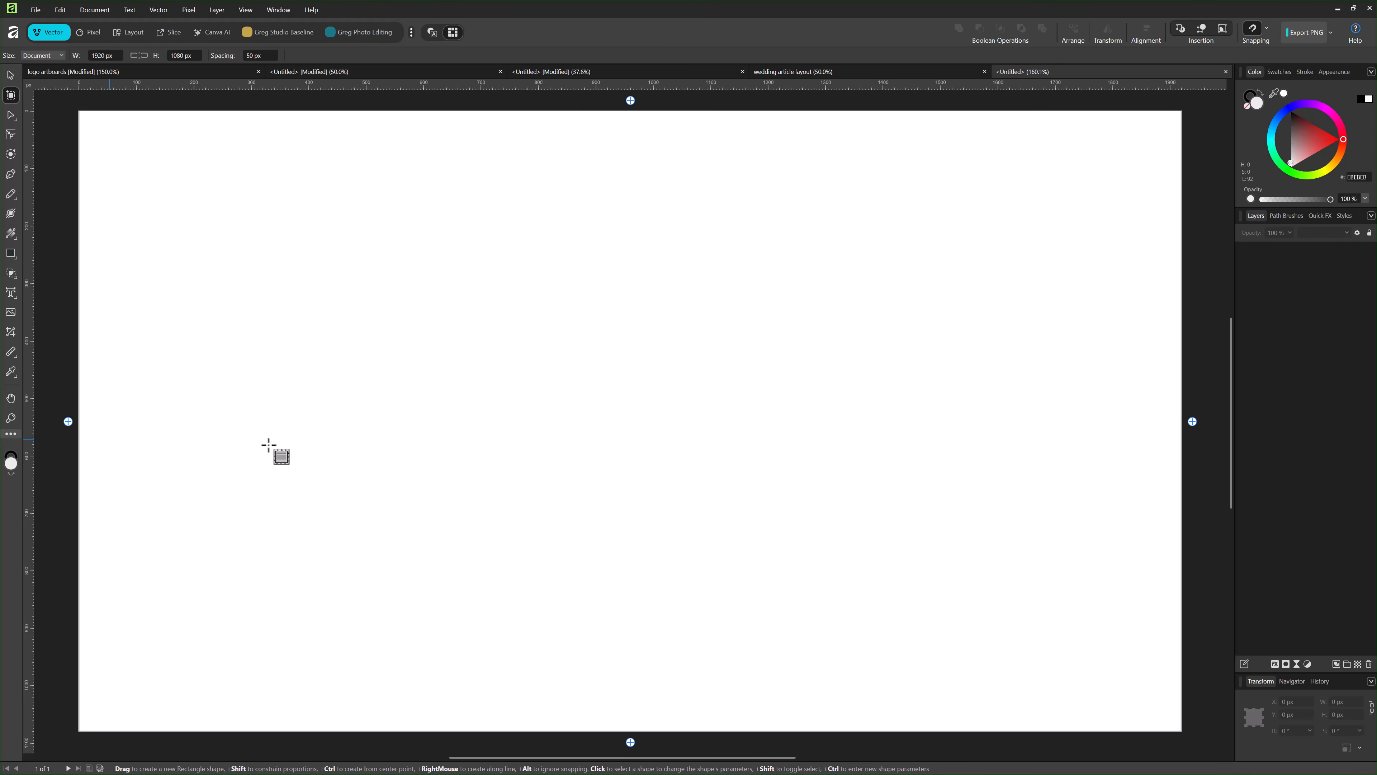
key("z")
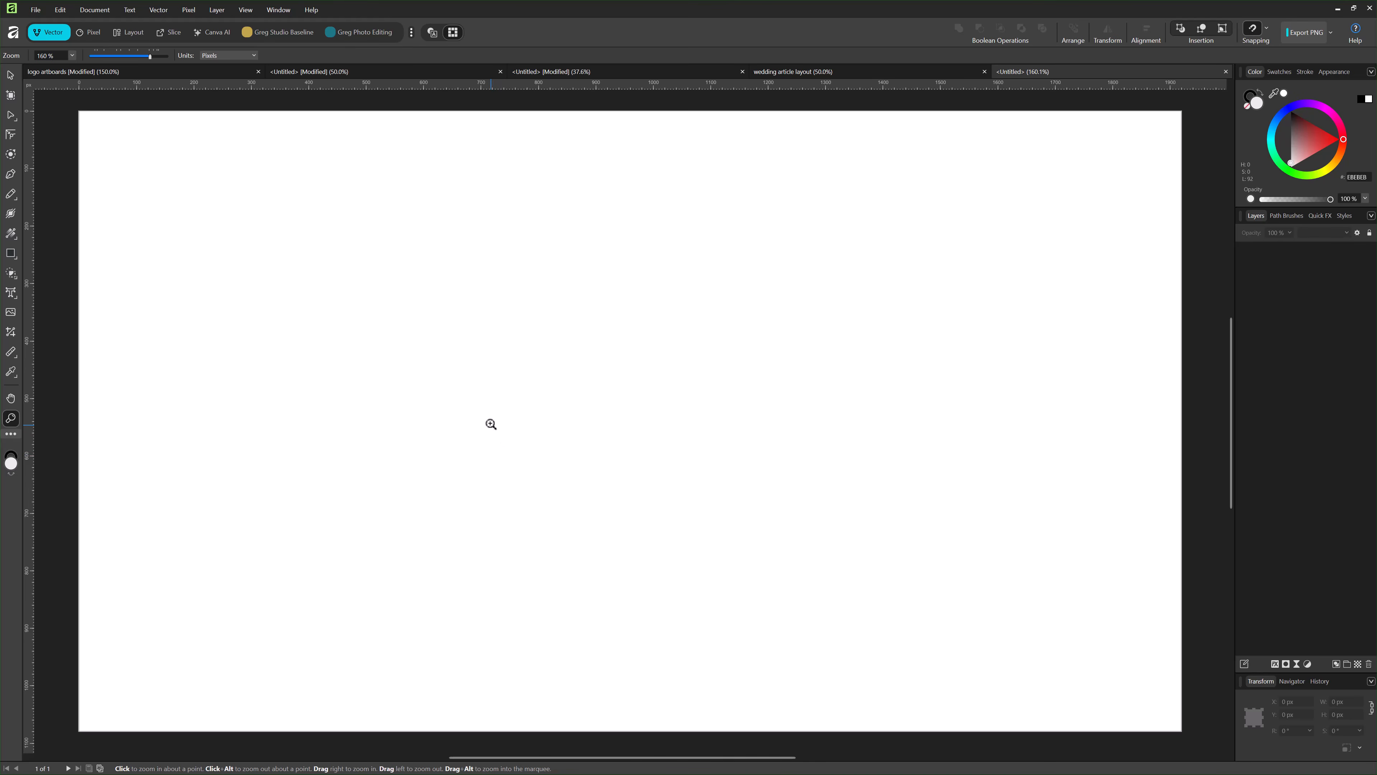
left_click(494, 428, "alt")
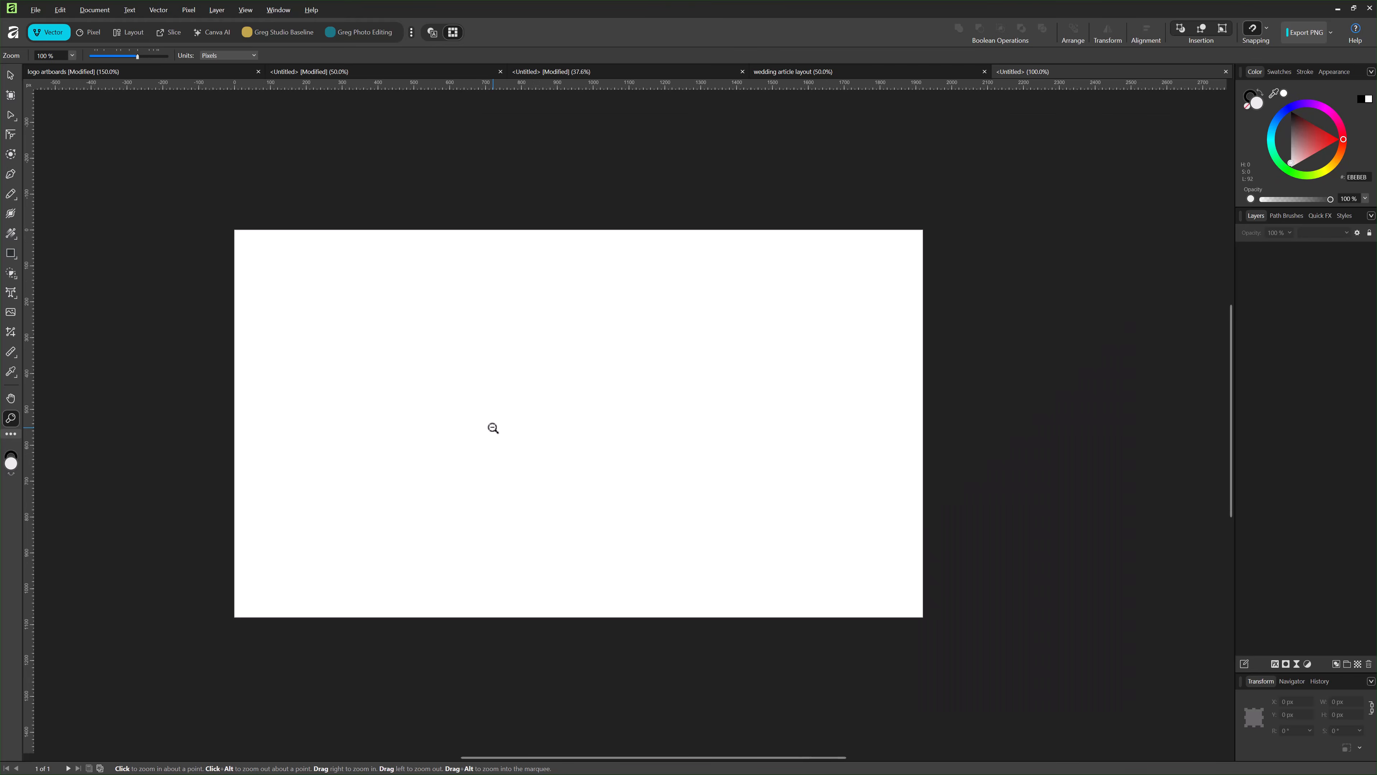
left_click(492, 428, "alt")
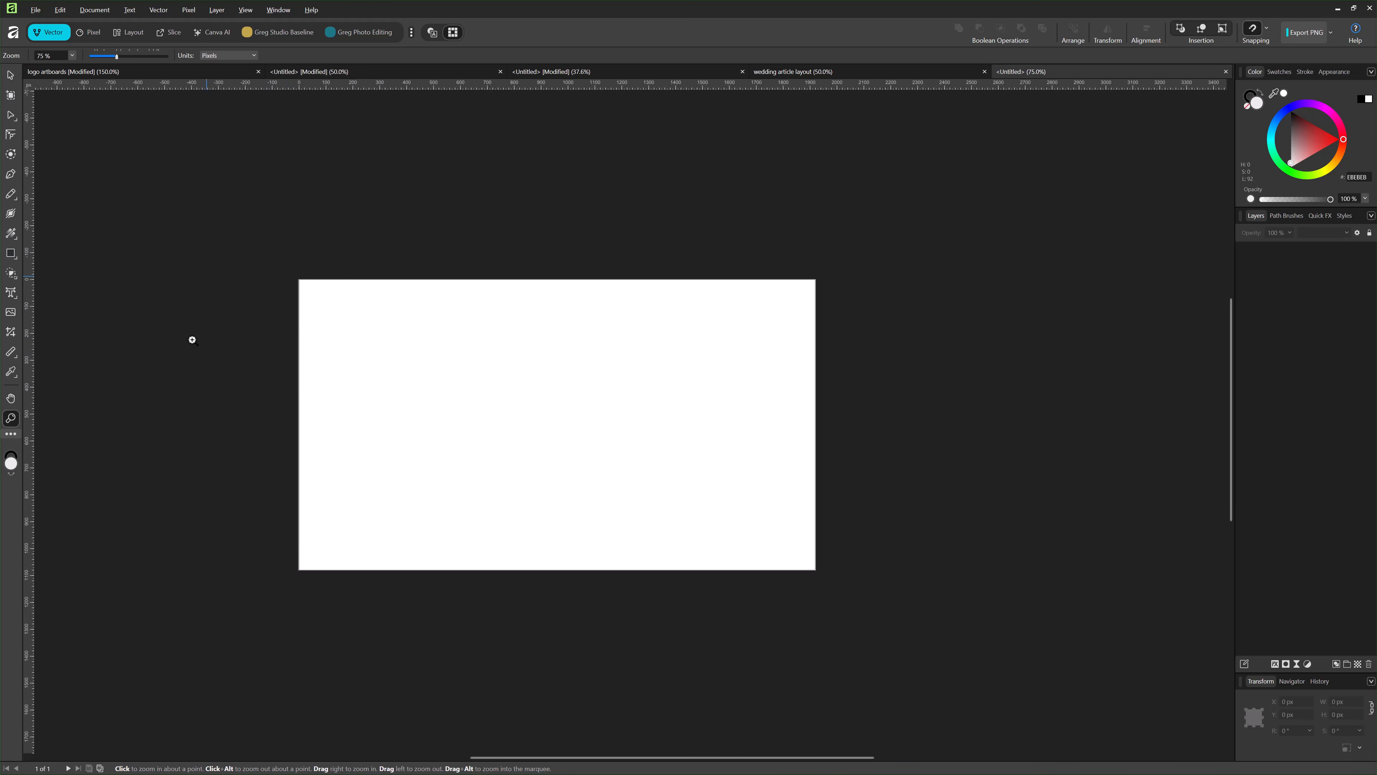
left_click(11, 96)
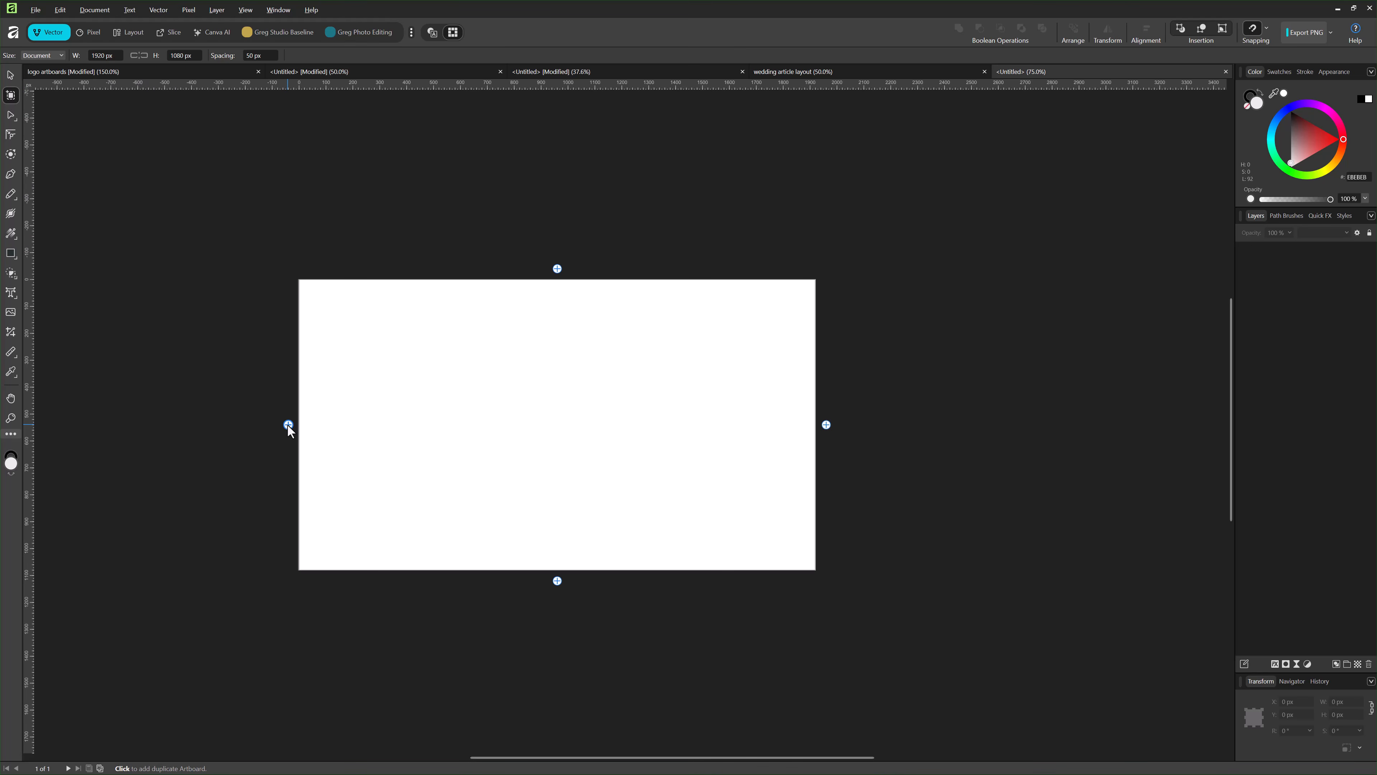
- Try drawing a custom artboard about 300 × 288 px in the new document, and undo it
key("space")
left_click_drag(382, 624, 370, 570)
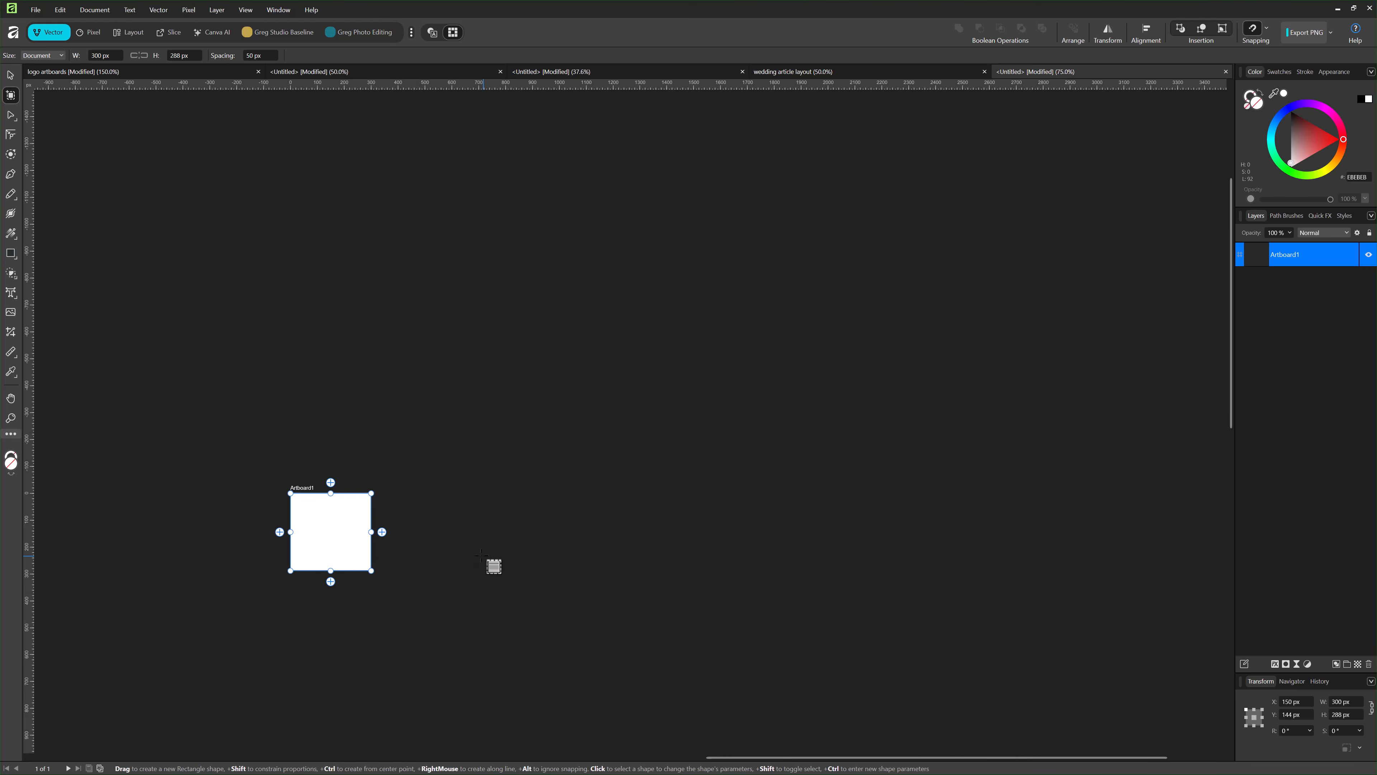
key("ctrl+z")
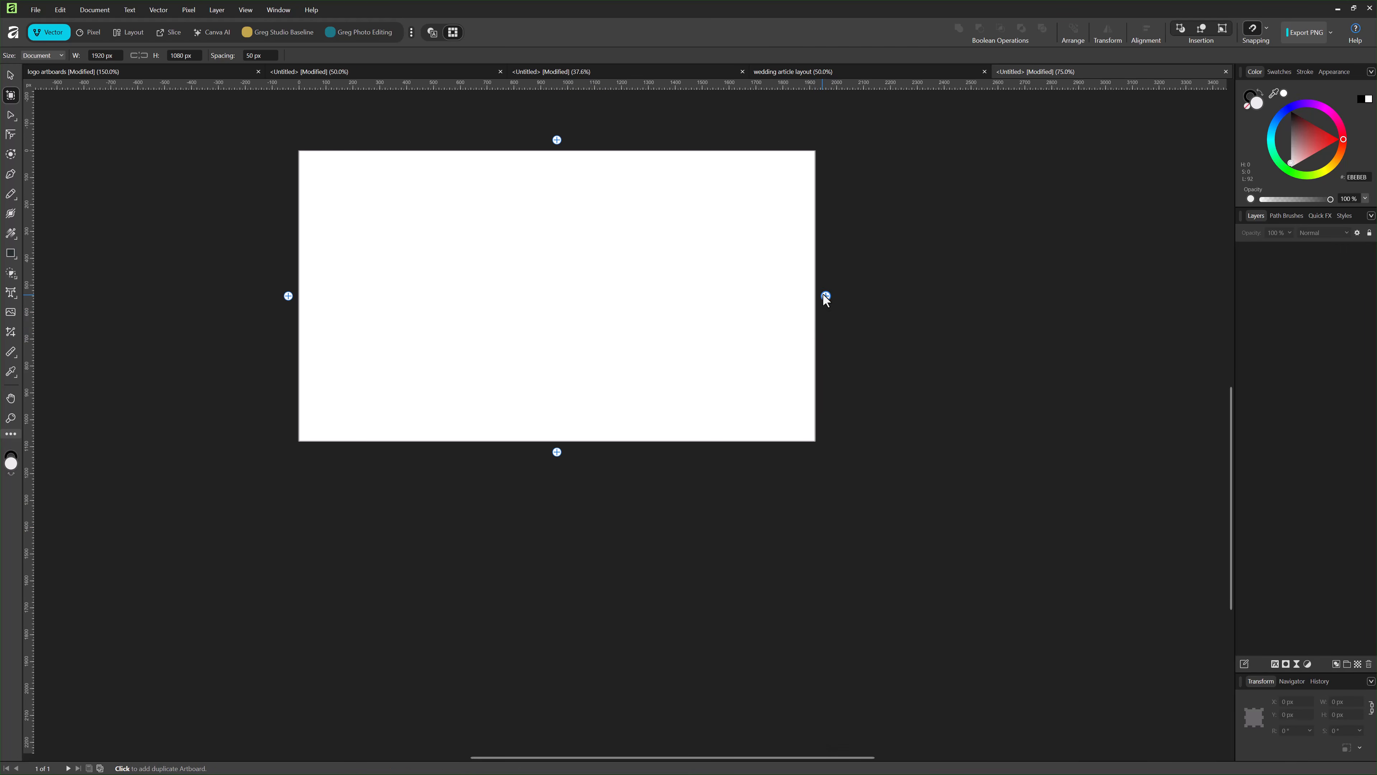
- Add a duplicate 1920 × 1080 px artboard to the right of the page, converting the document to artboards
left_click(826, 297)
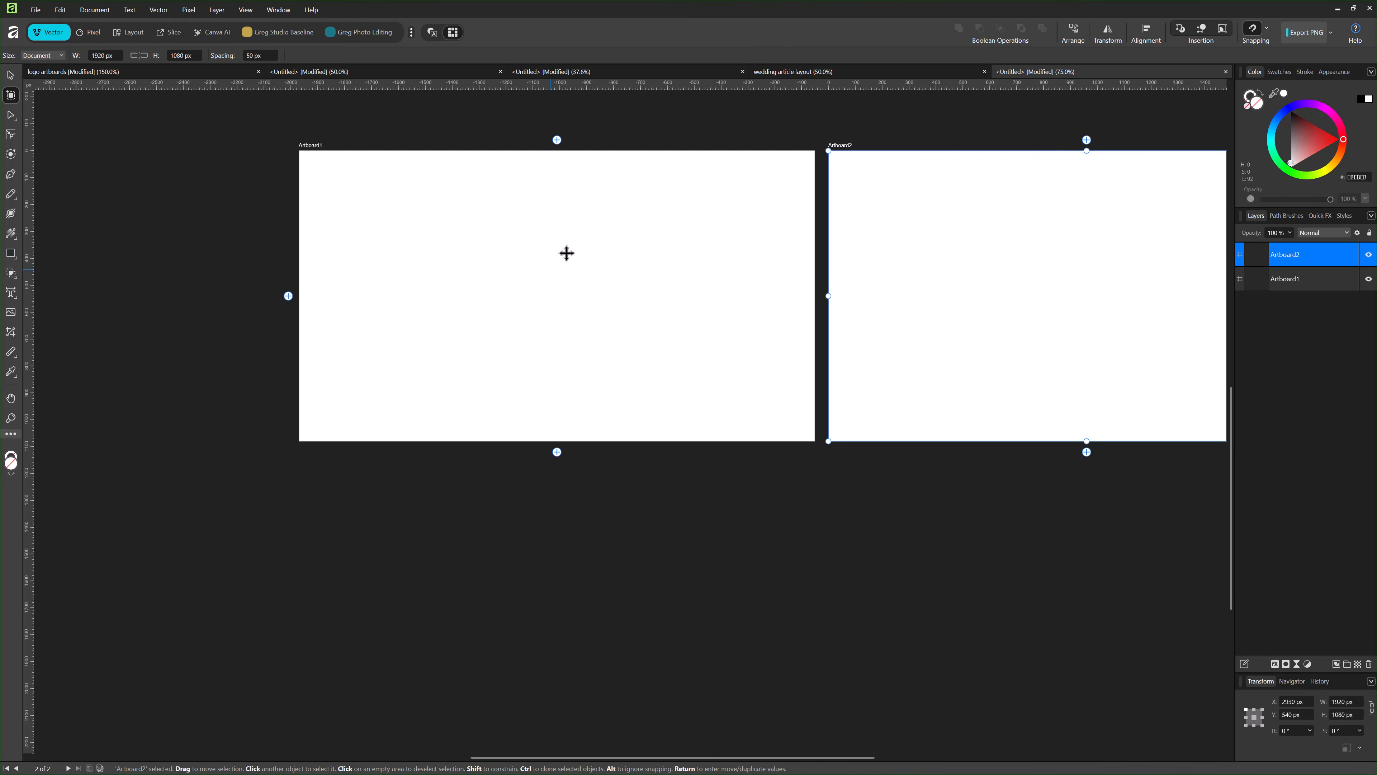
left_click_drag(765, 437, 649, 419)
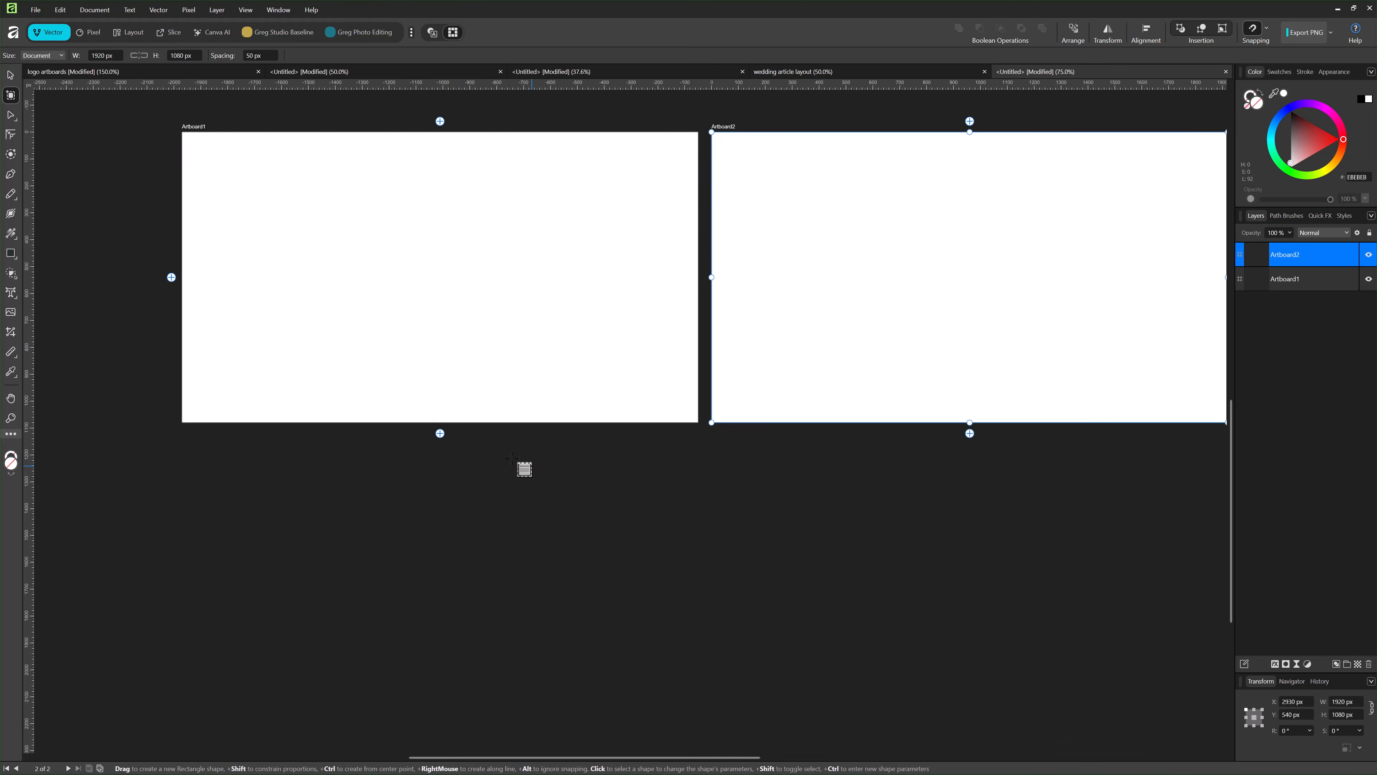
- Extend the first artboard downward with the Move tool to a height of about 1791 px
left_click(11, 76)
left_click(379, 263)
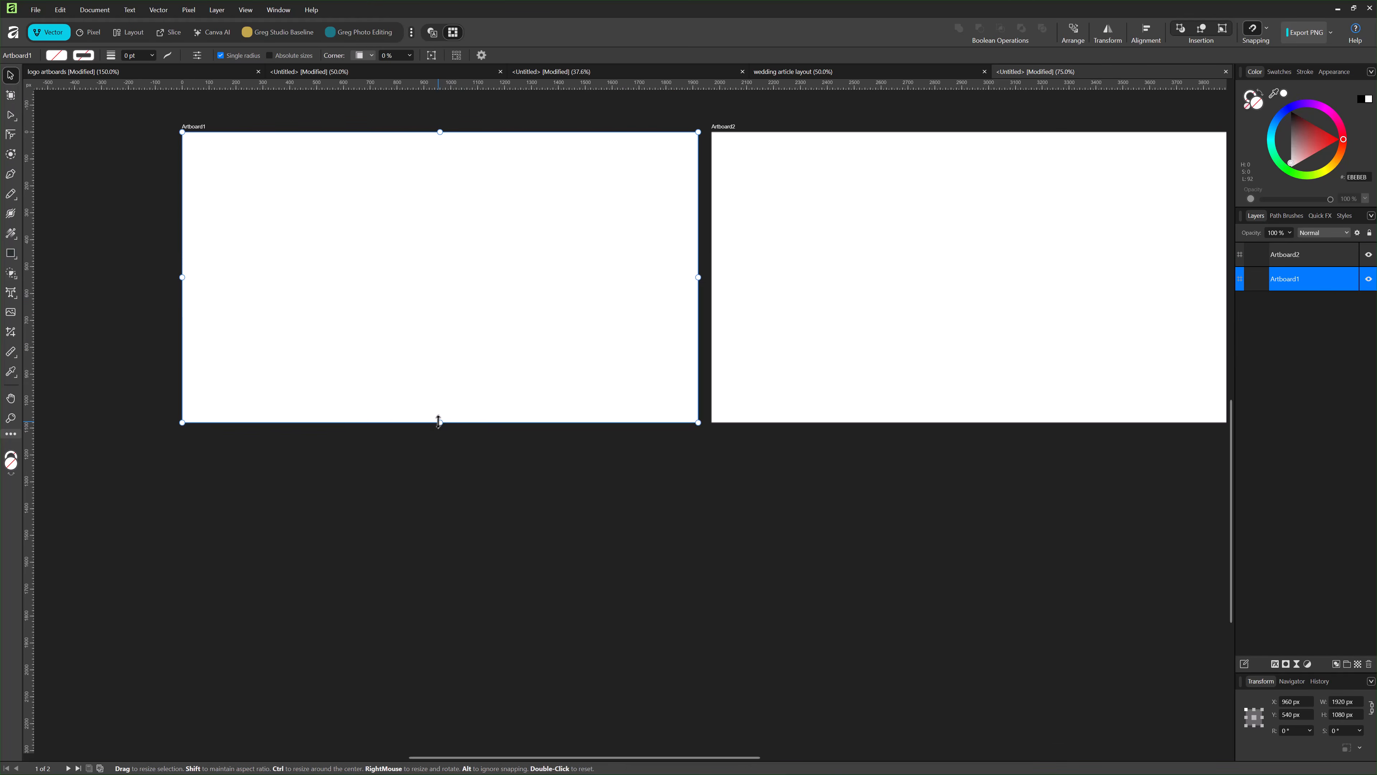
left_click_drag(440, 422, 441, 610)
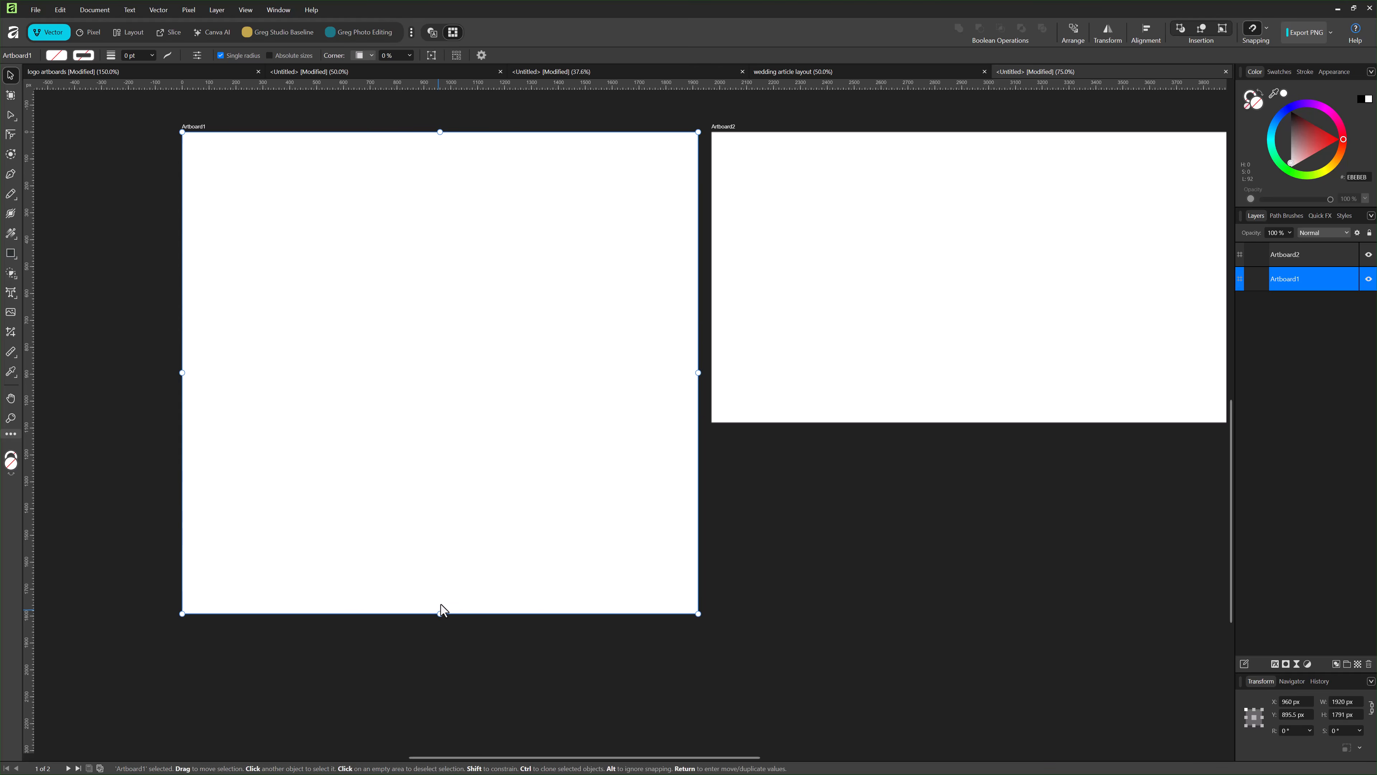
key("z")
left_click(762, 560, "alt")
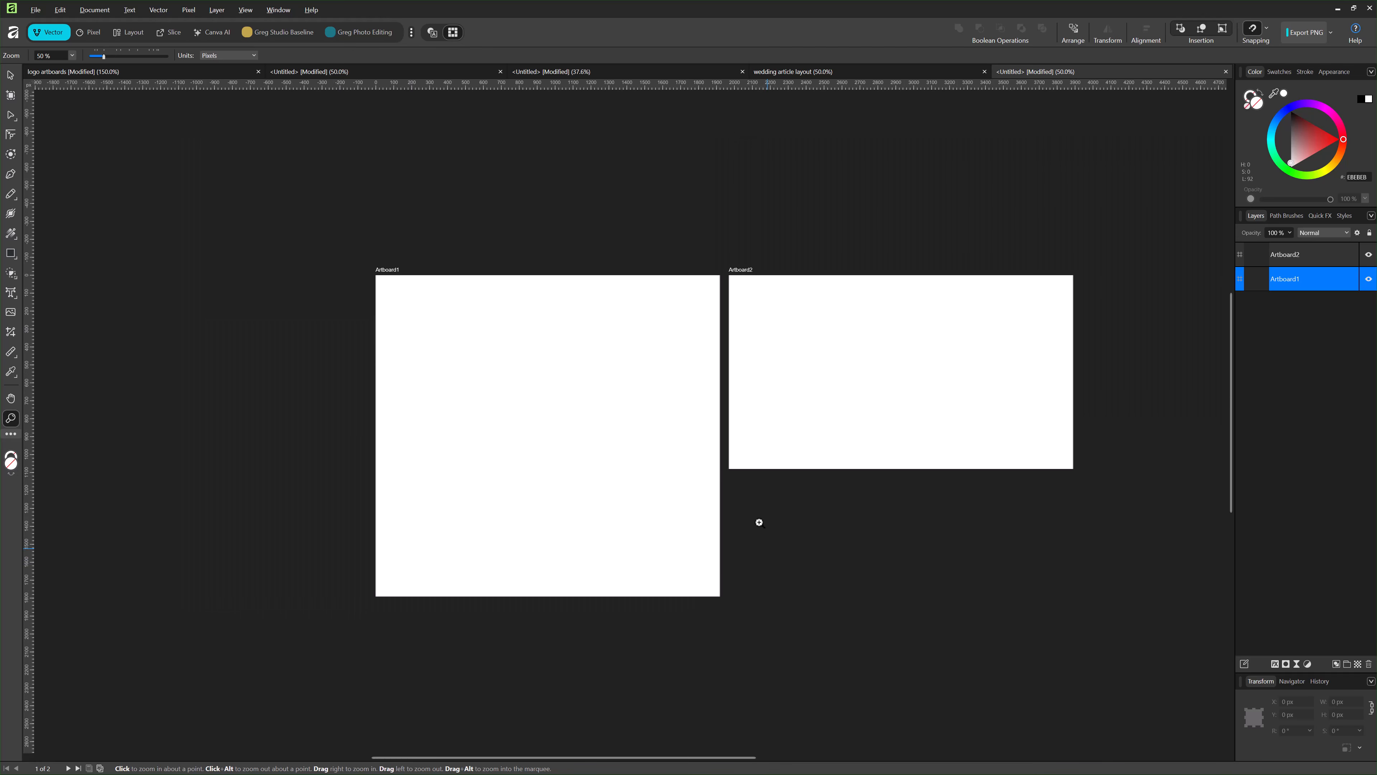
- Add a duplicate artboard directly above Artboard2 and another directly above the tall Artboard1
left_click(10, 98)
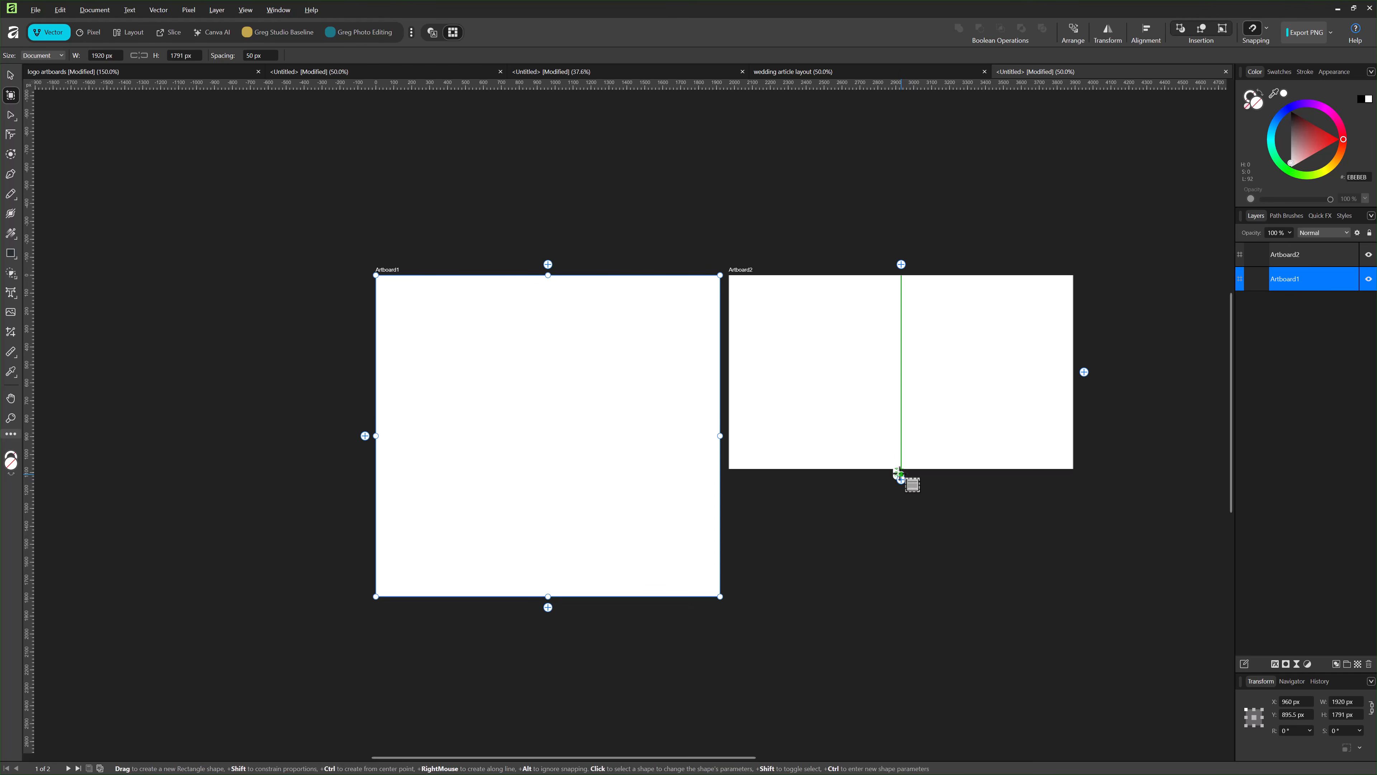
left_click(901, 264)
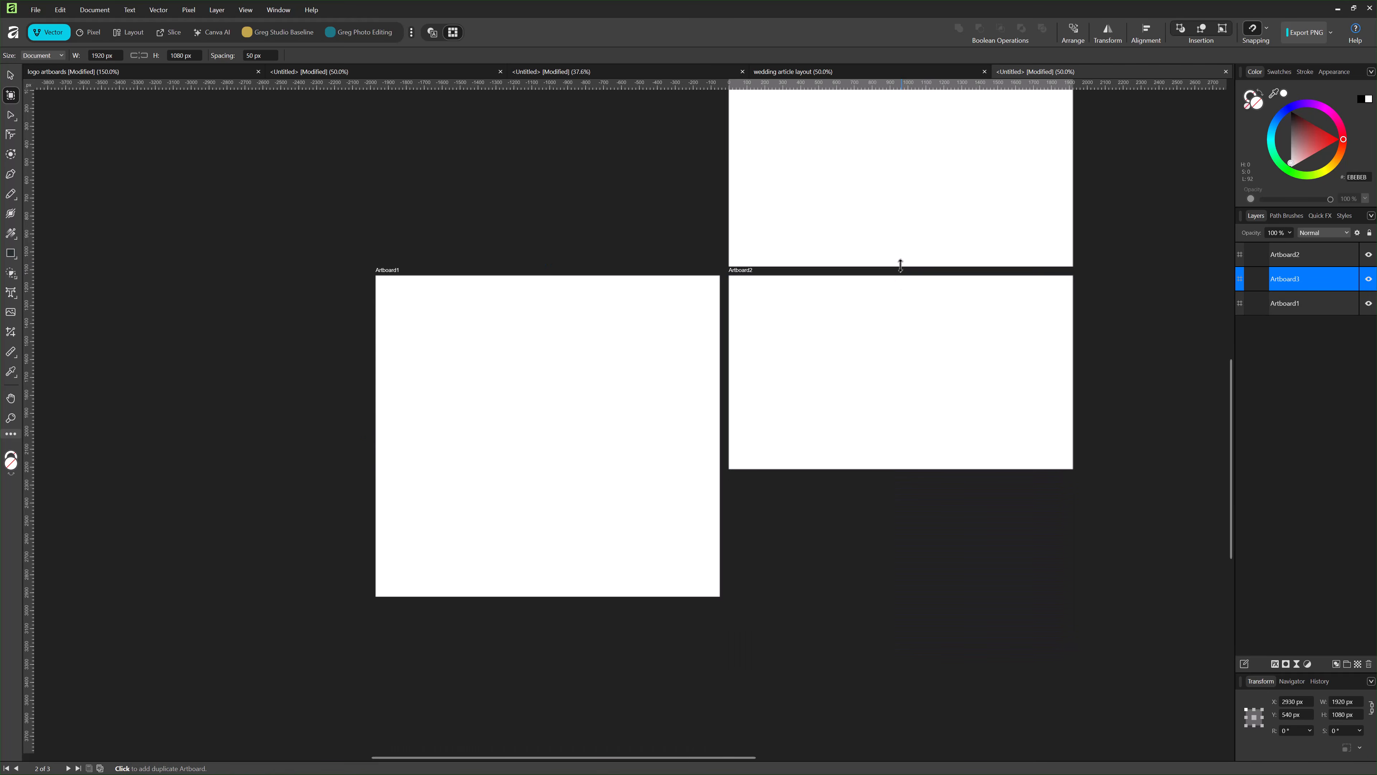
scroll(1003, 380, "up", 2)
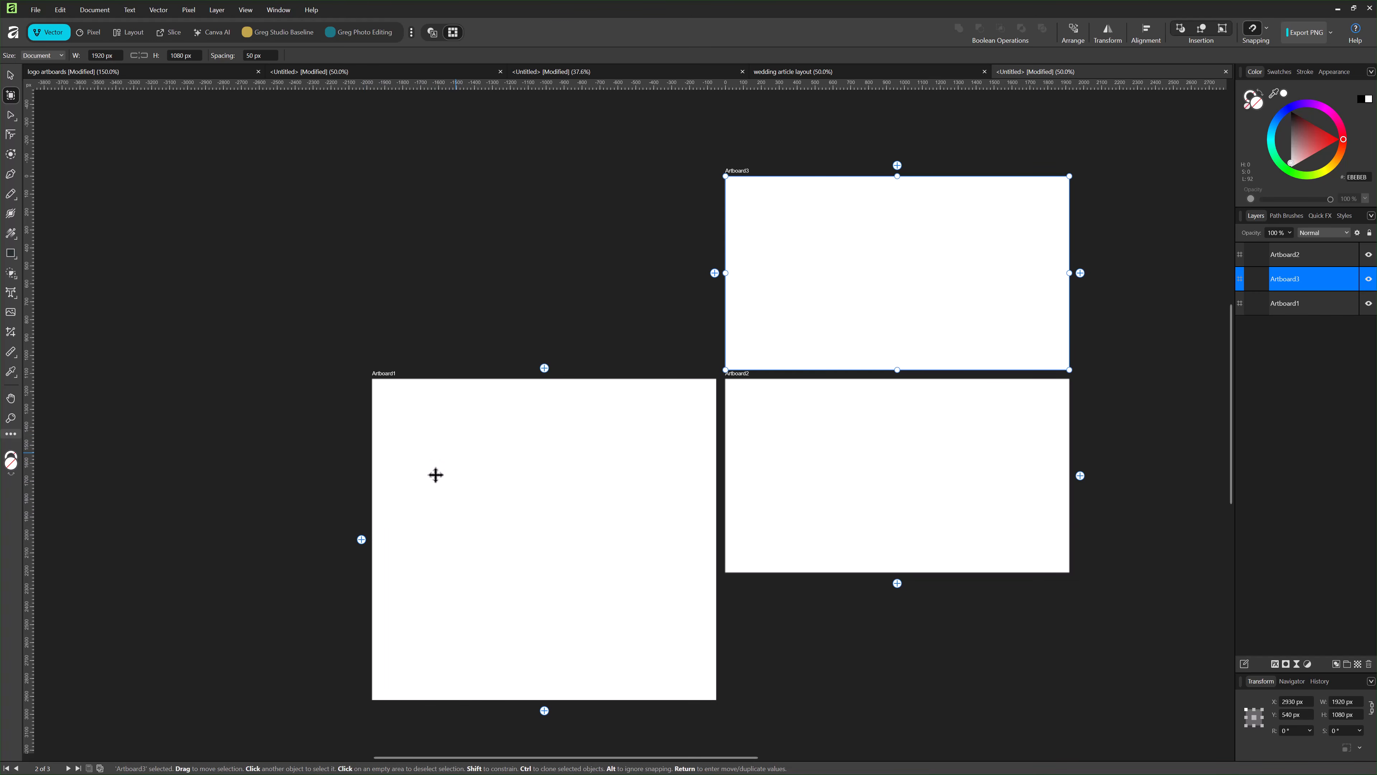
left_click(544, 368)
left_click_drag(567, 375, 489, 395)
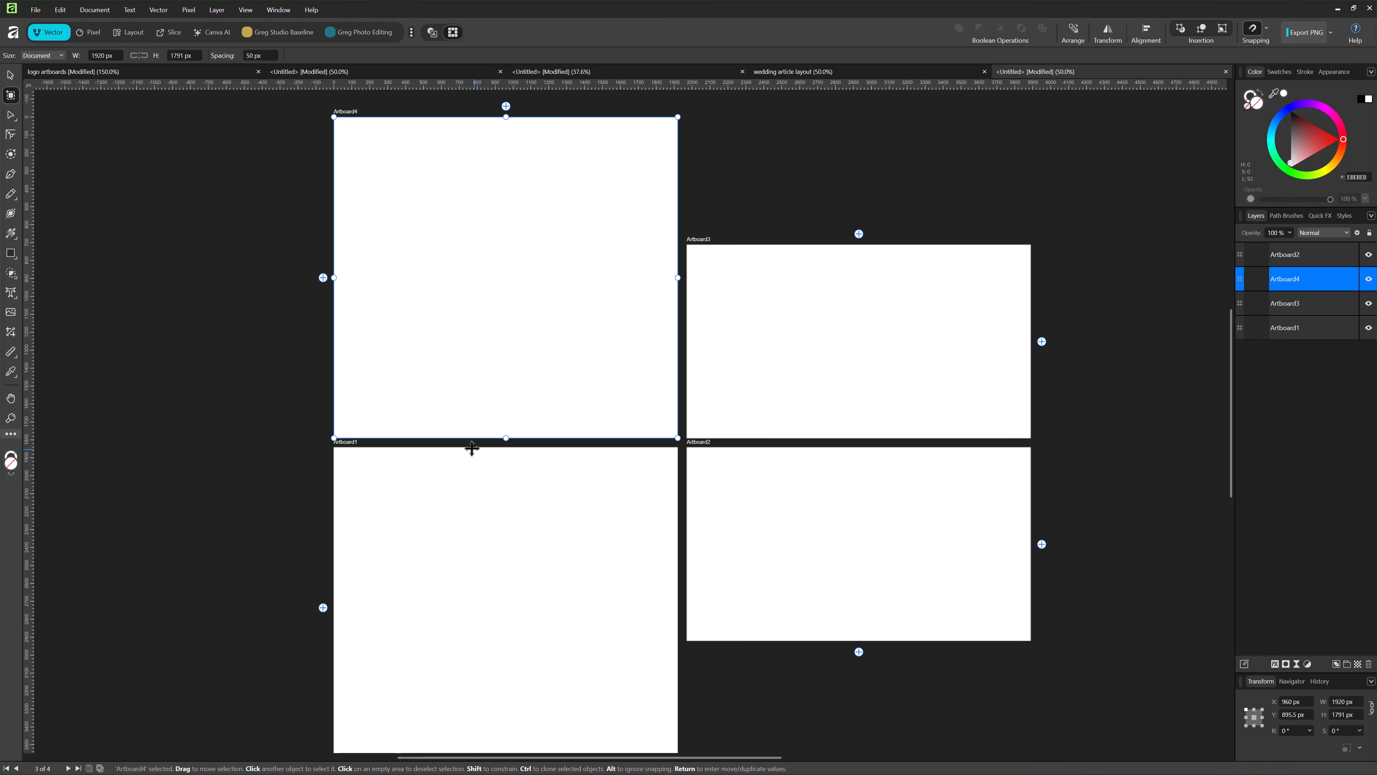
- Insert a new artboard using the iPad 10.9" (Landscape) size preset
key("z")
left_click(307, 425, "alt")
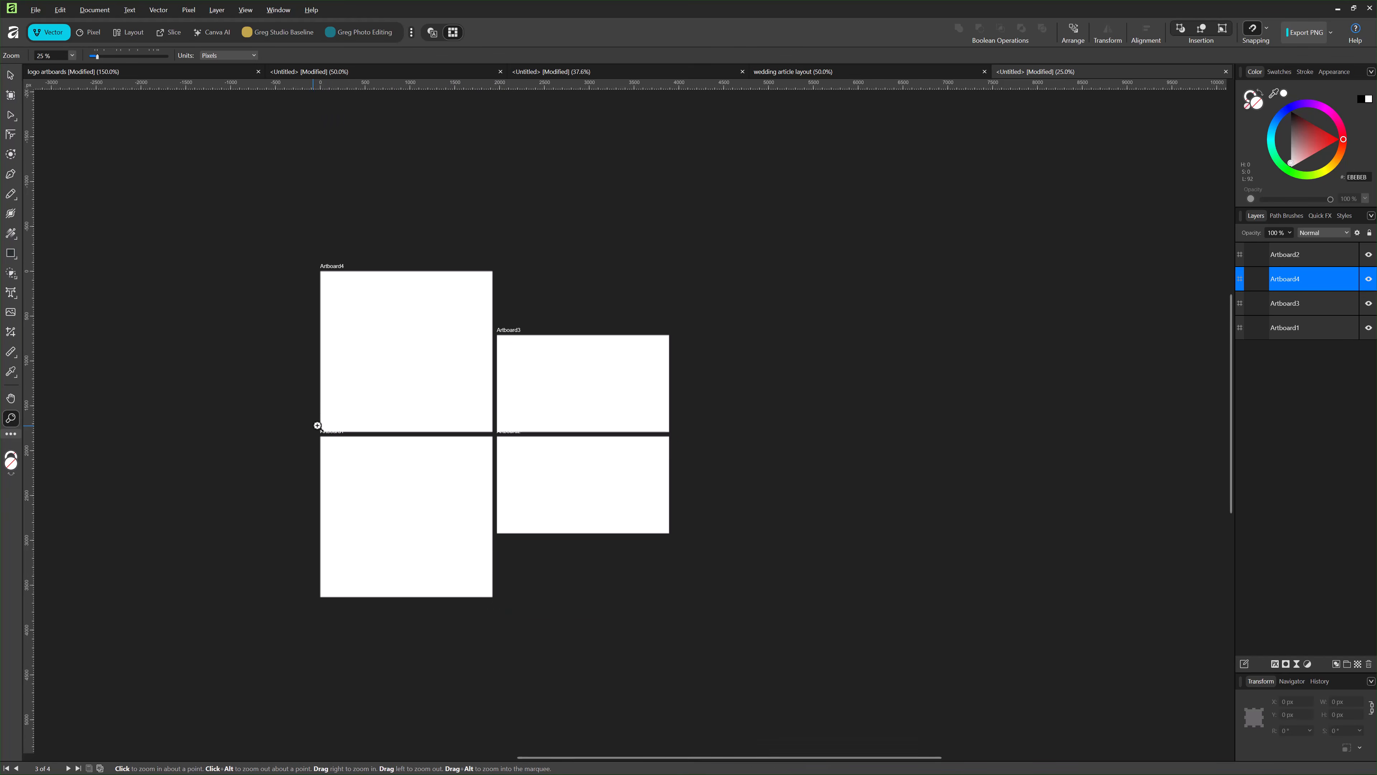
left_click(282, 400)
left_click_drag(283, 396, 492, 364)
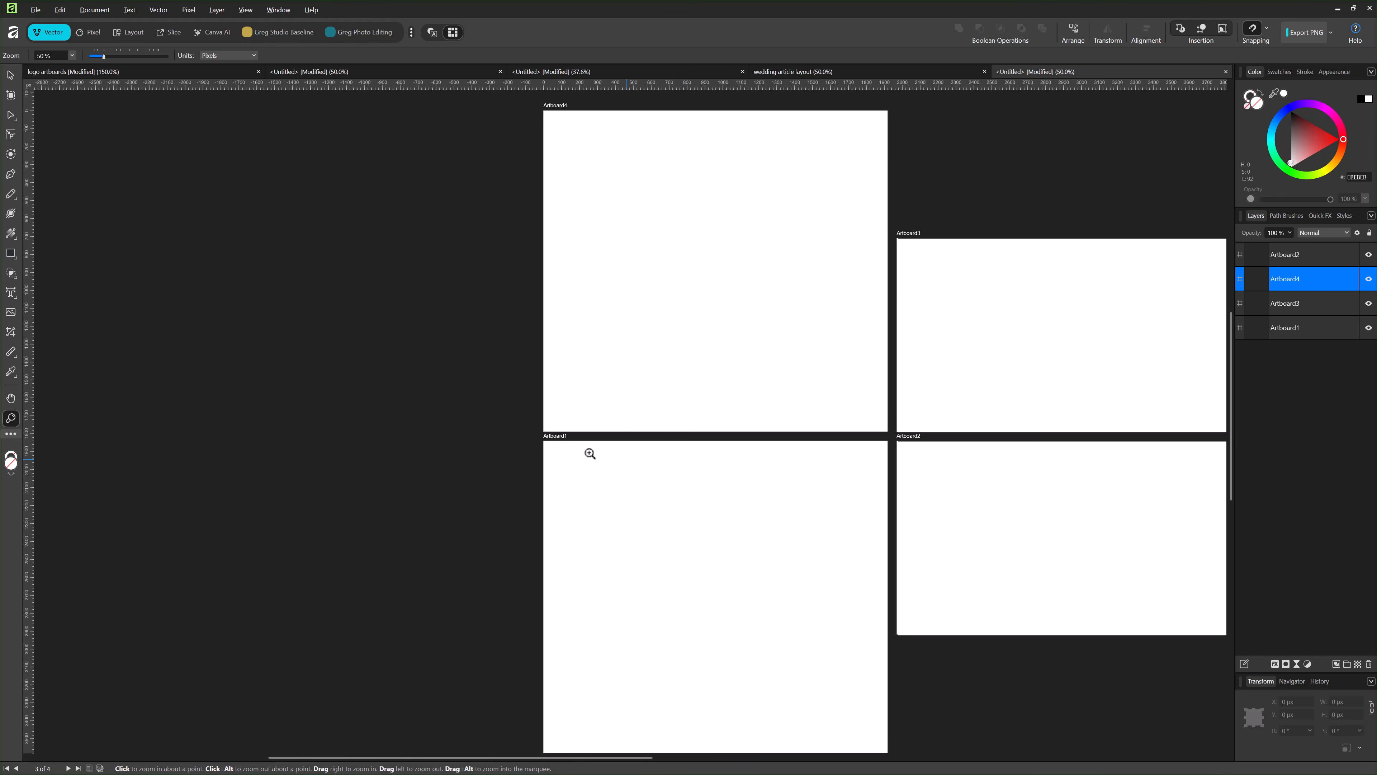
left_click(10, 98)
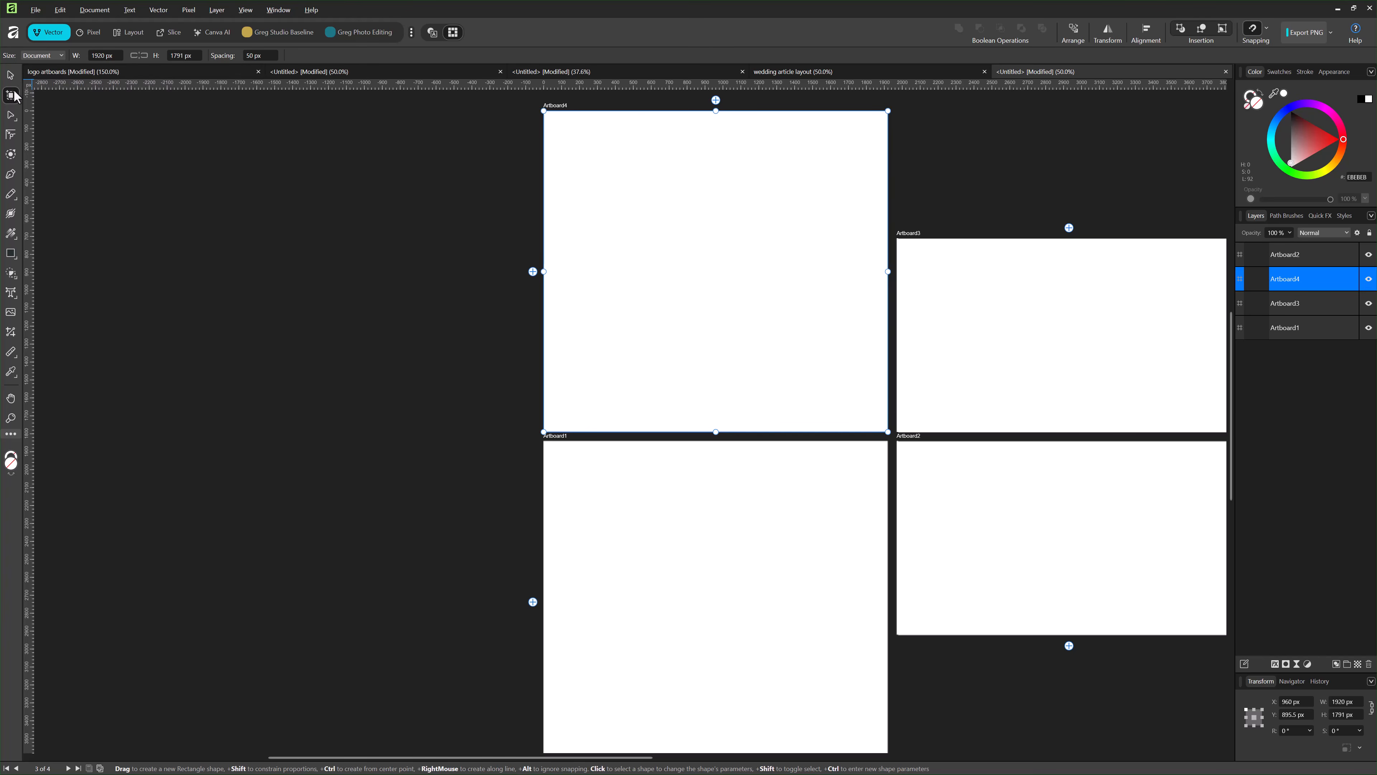
left_click(56, 54)
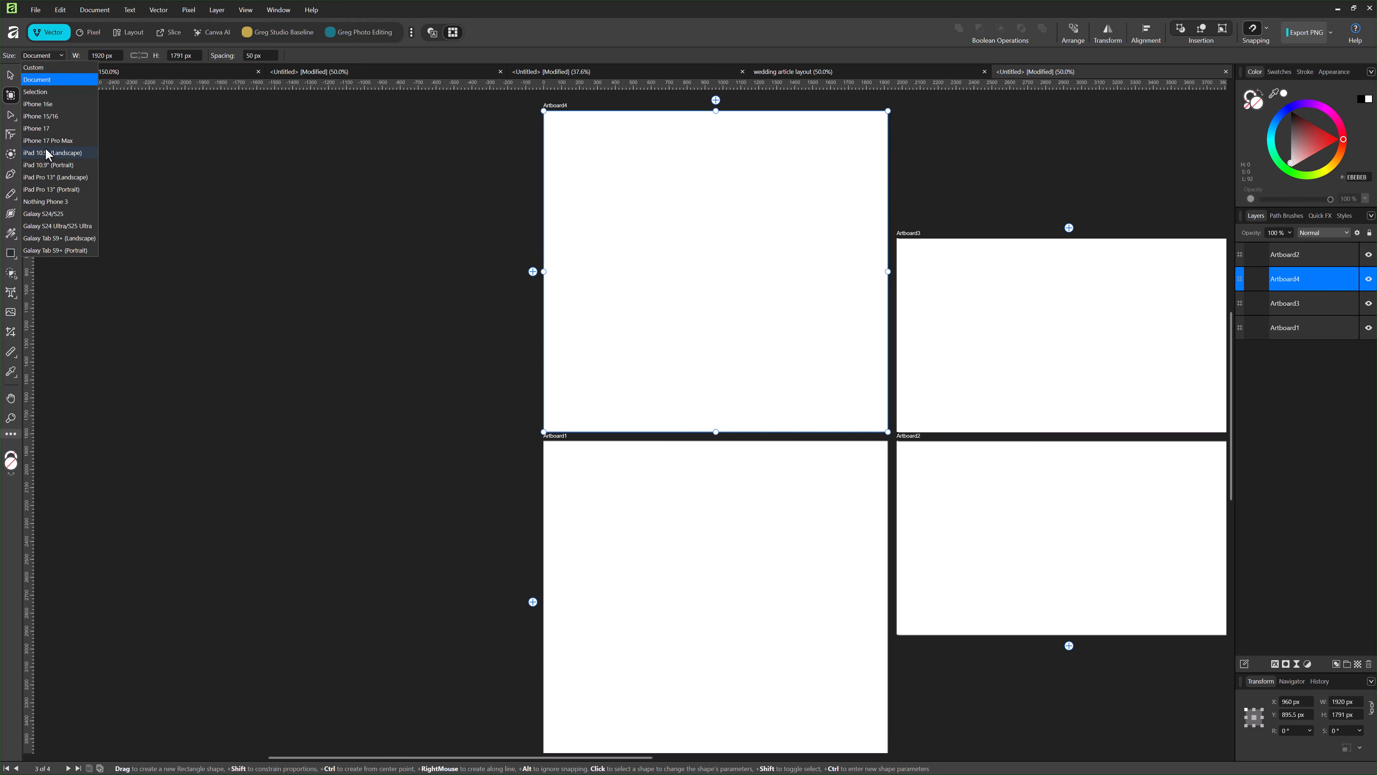
left_click(34, 127)
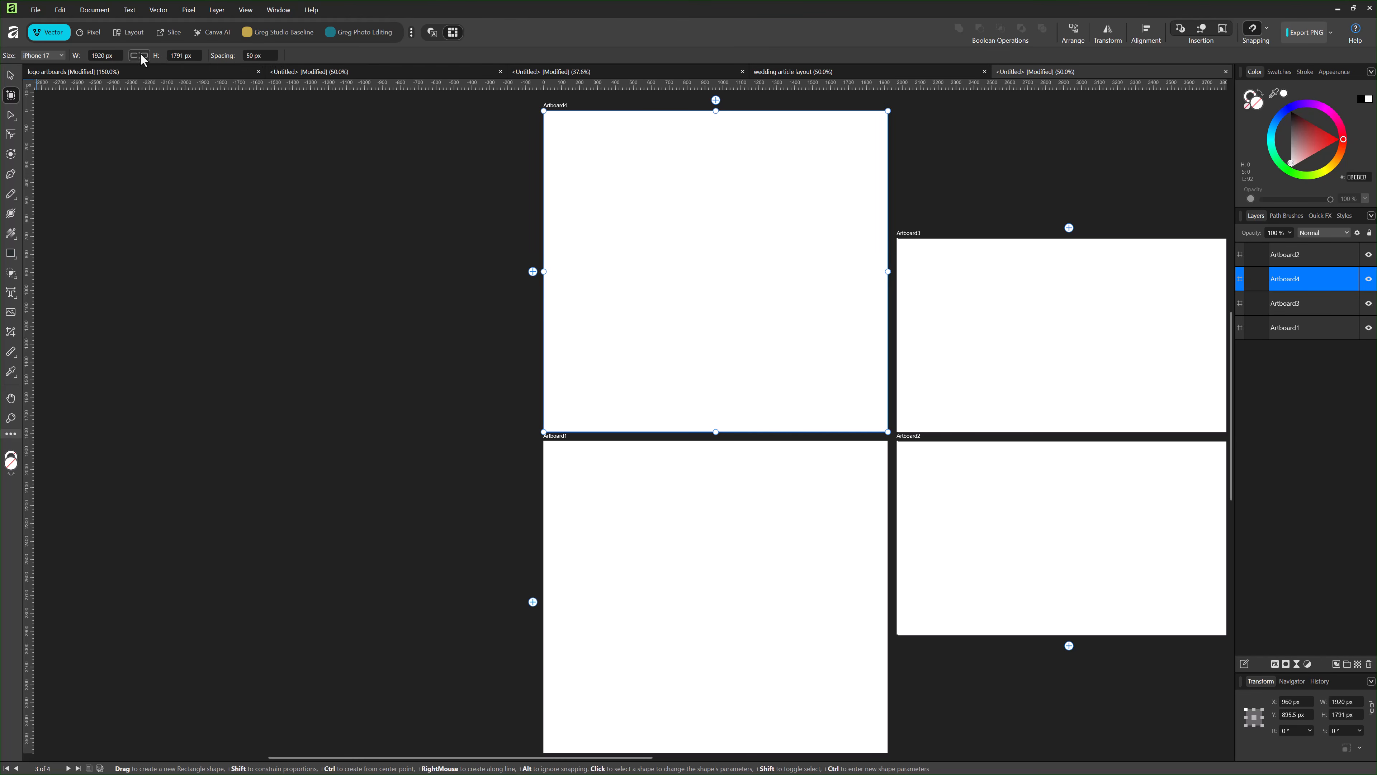
left_click(60, 55)
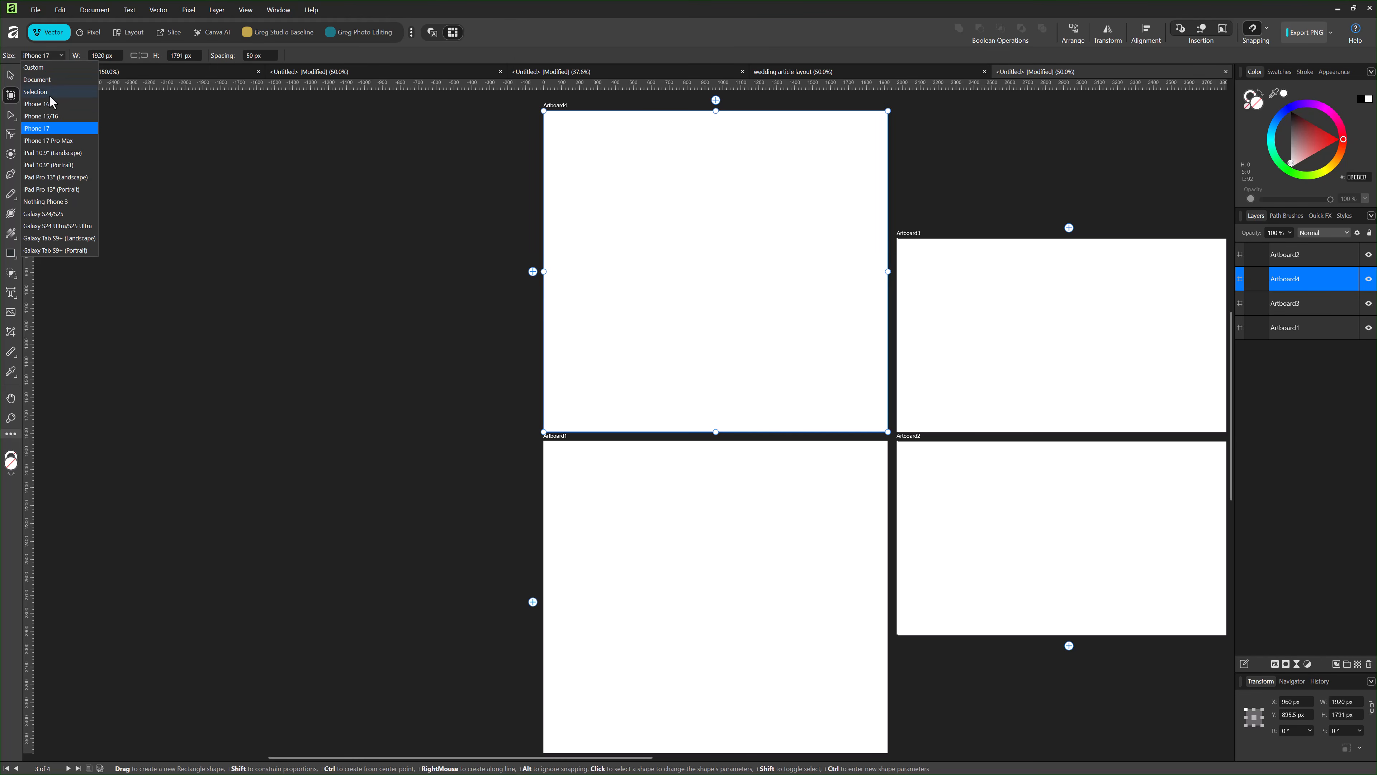
left_click(39, 153)
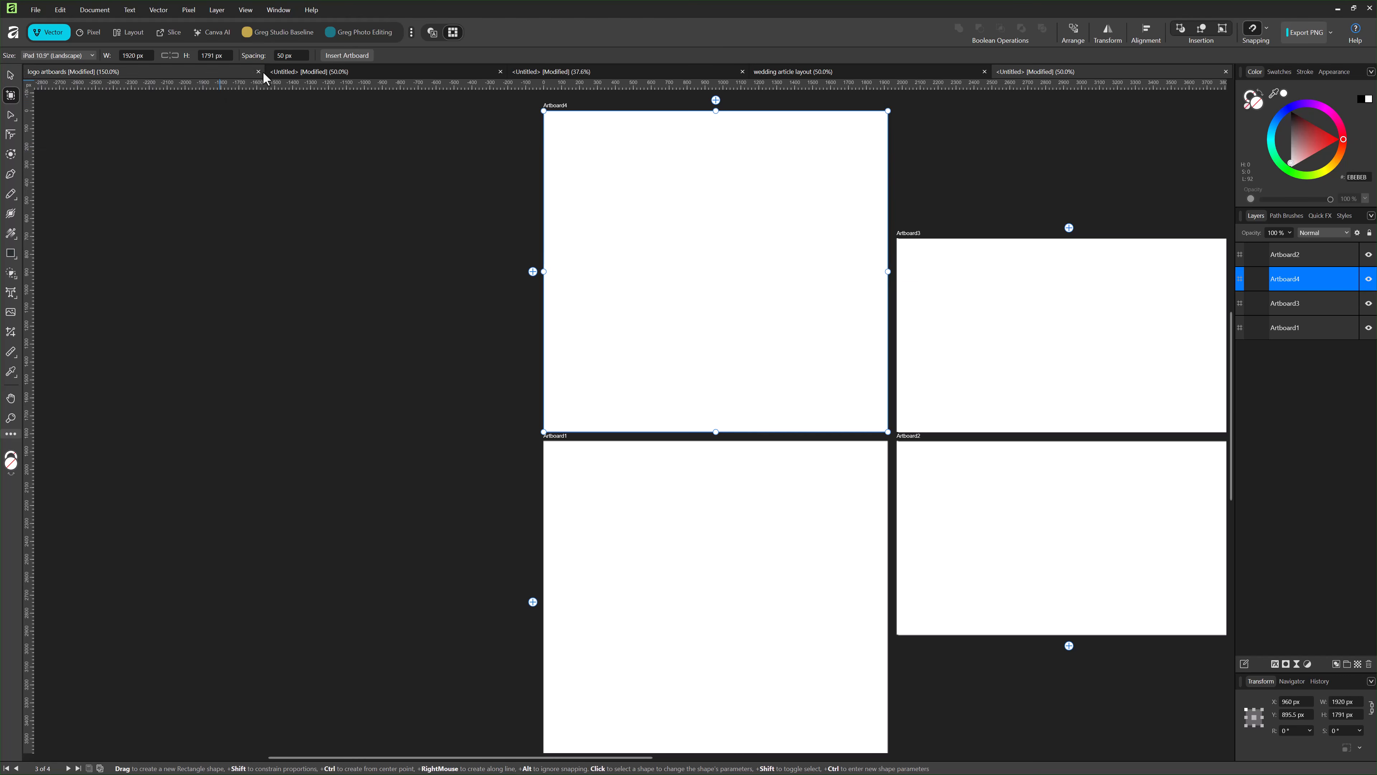
left_click(344, 55)
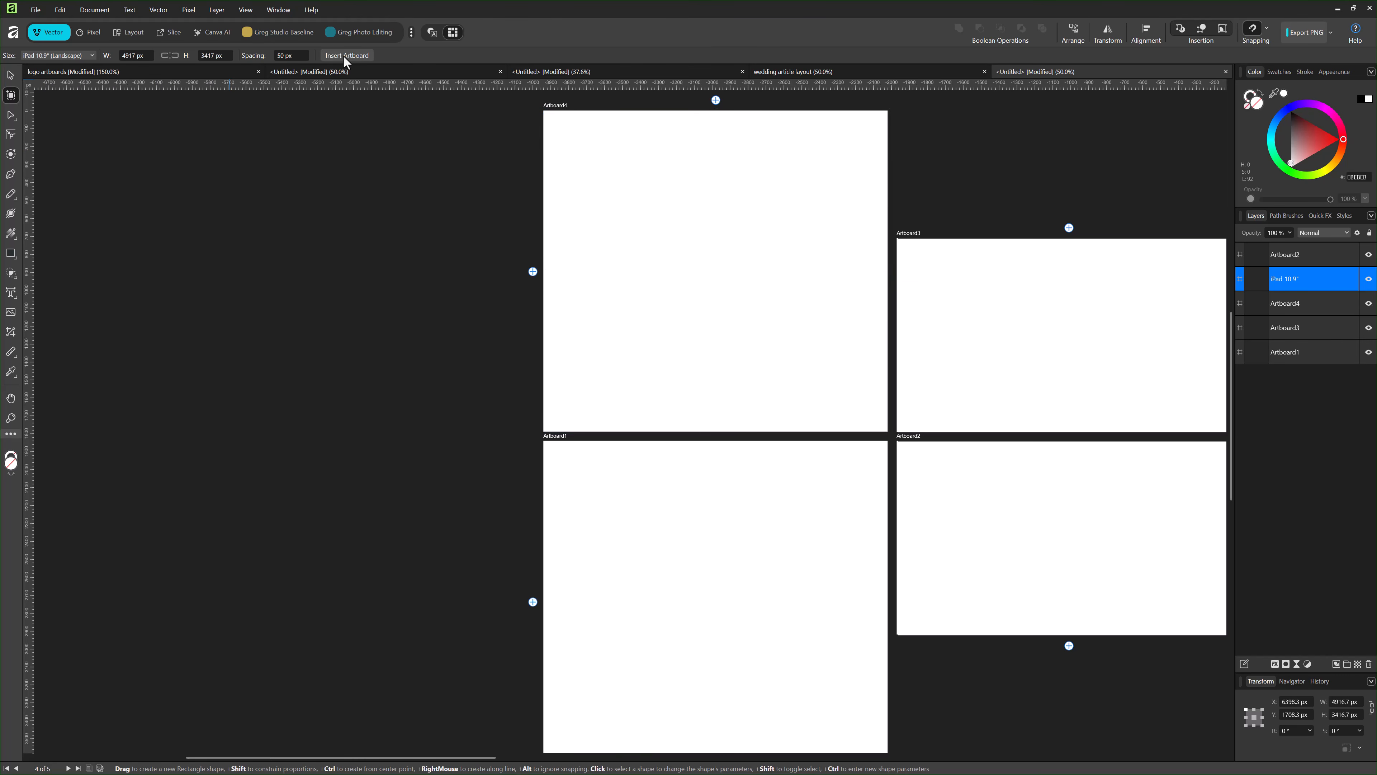
left_click_drag(464, 529, 447, 658)
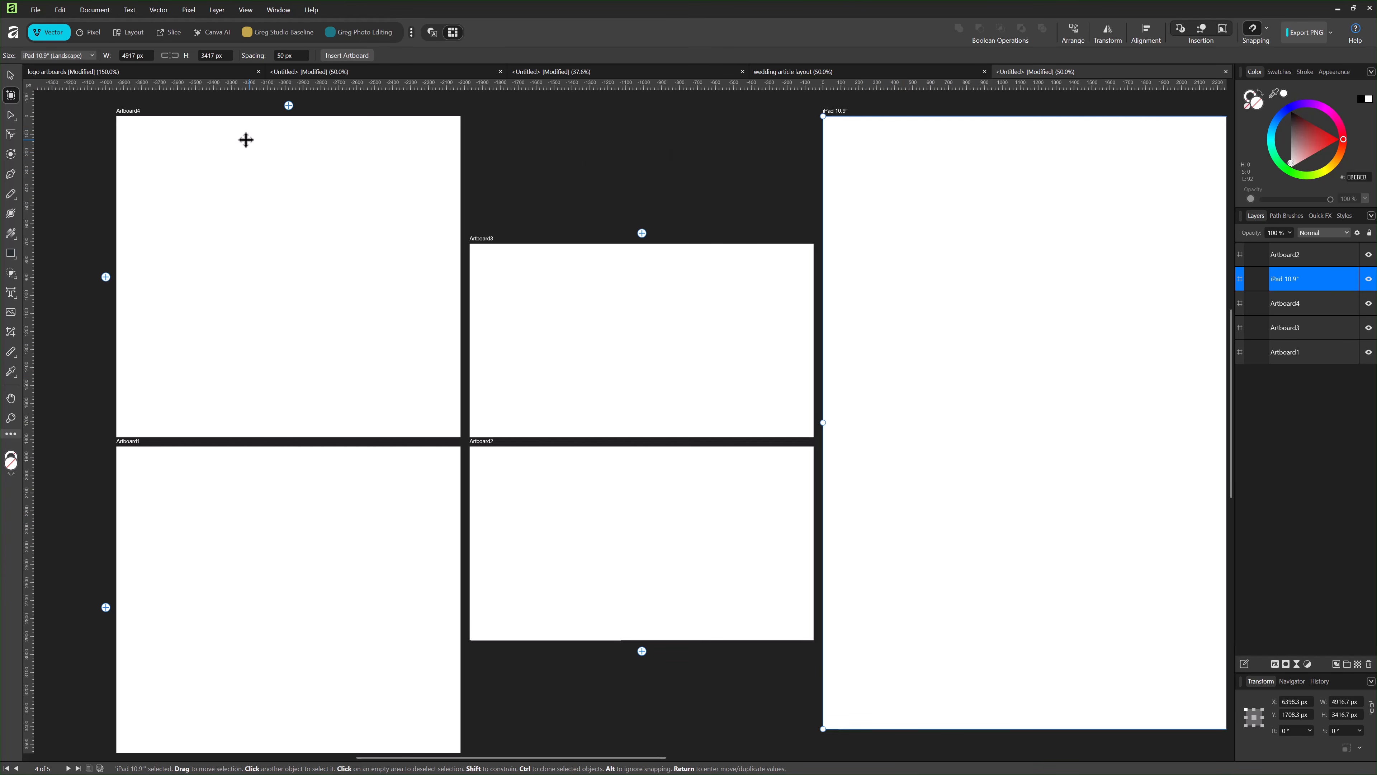
- Insert a further artboard using the Galaxy S24/S25 size preset and inspect it beside the iPad artboard
left_click_drag(100, 159, 551, 207)
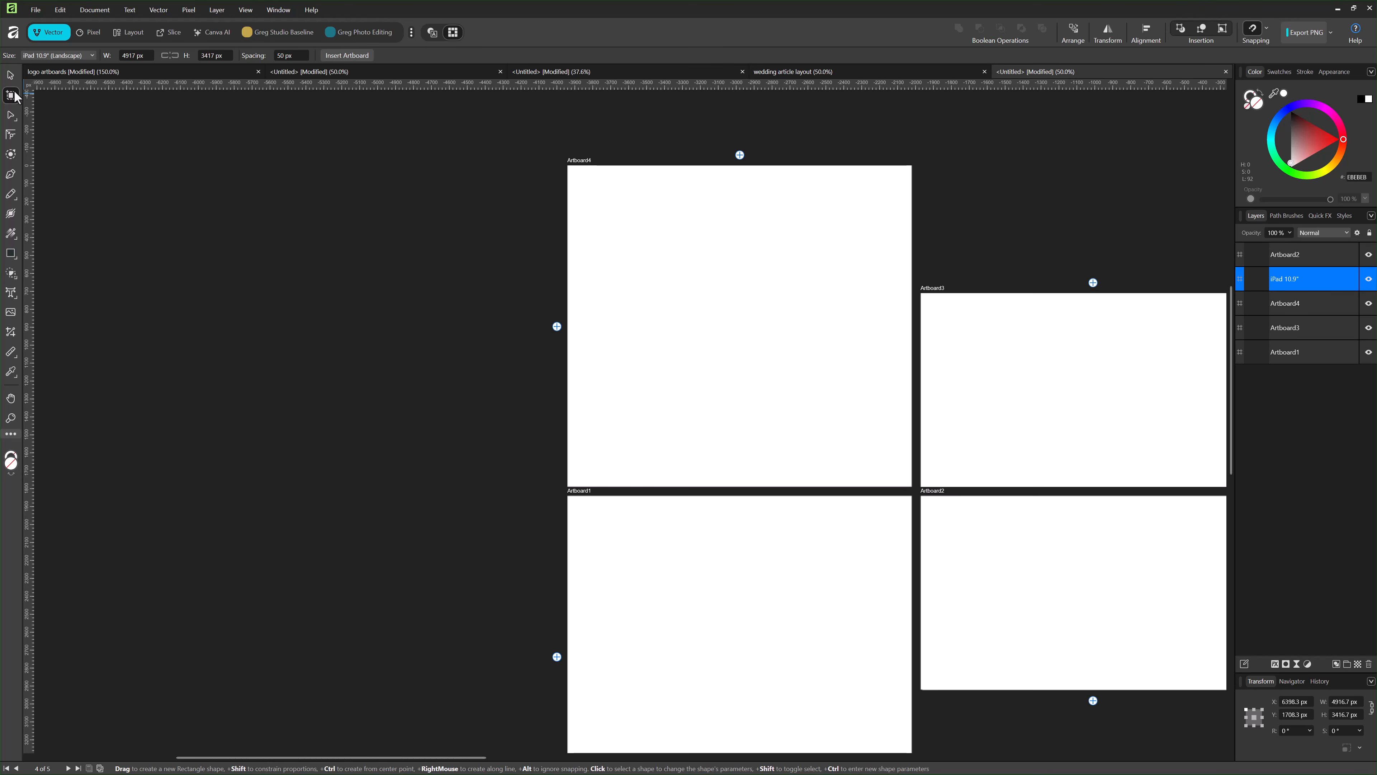
left_click(75, 56)
left_click(56, 68)
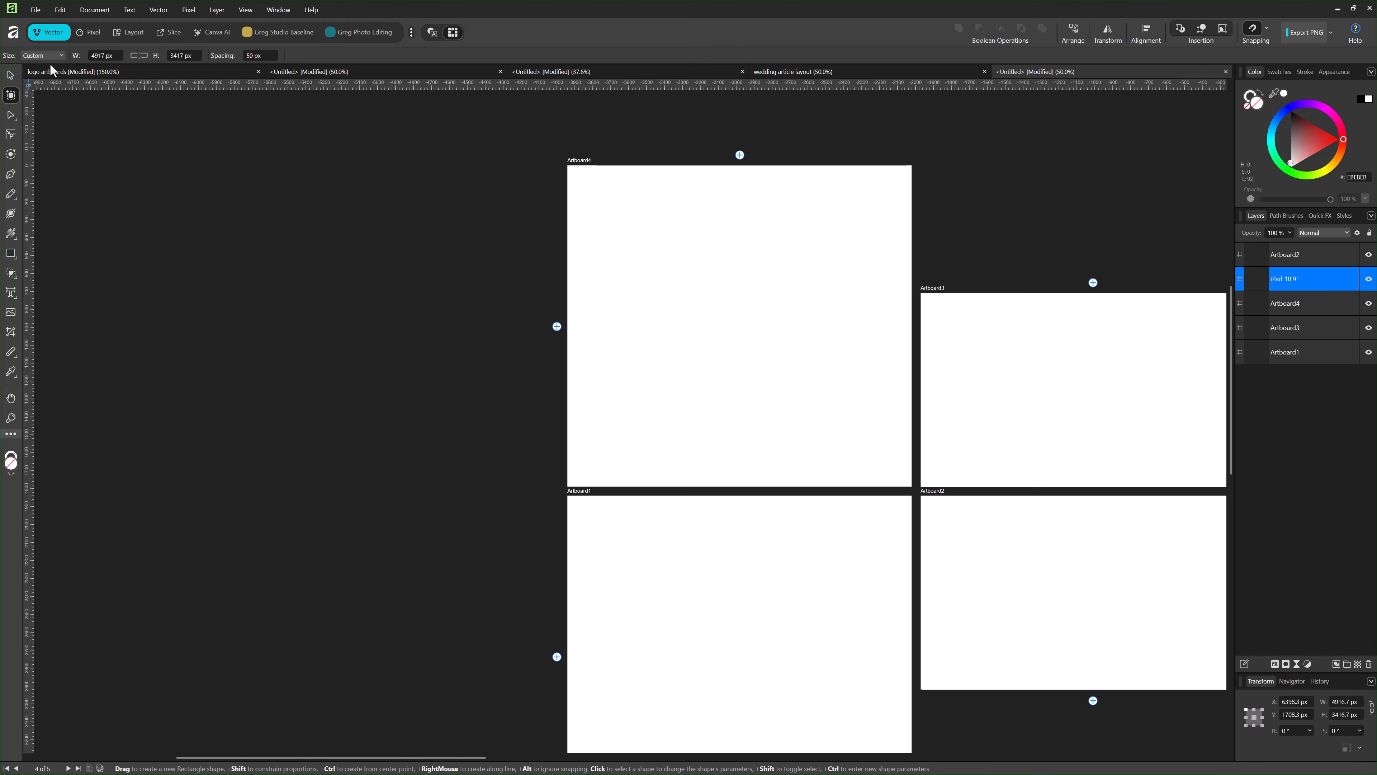
left_click(62, 55)
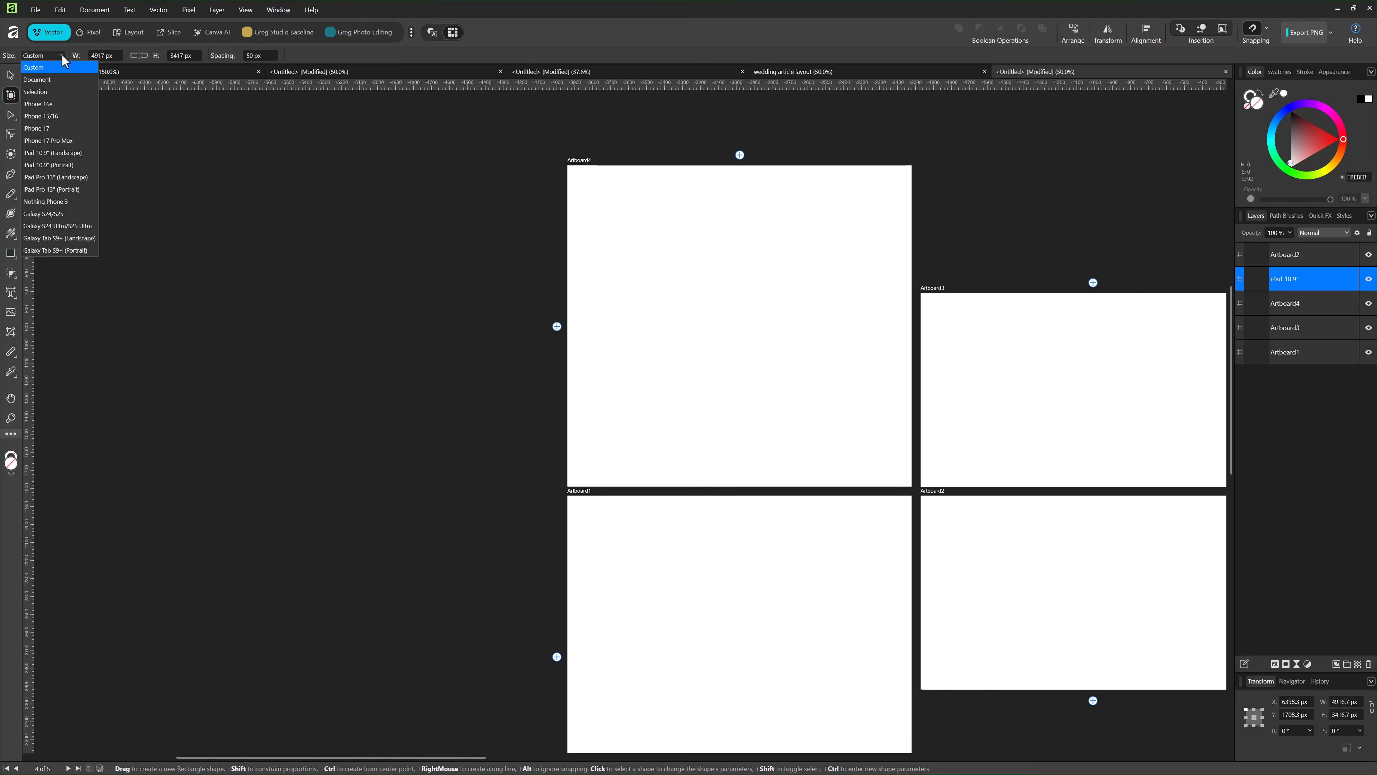
left_click(39, 214)
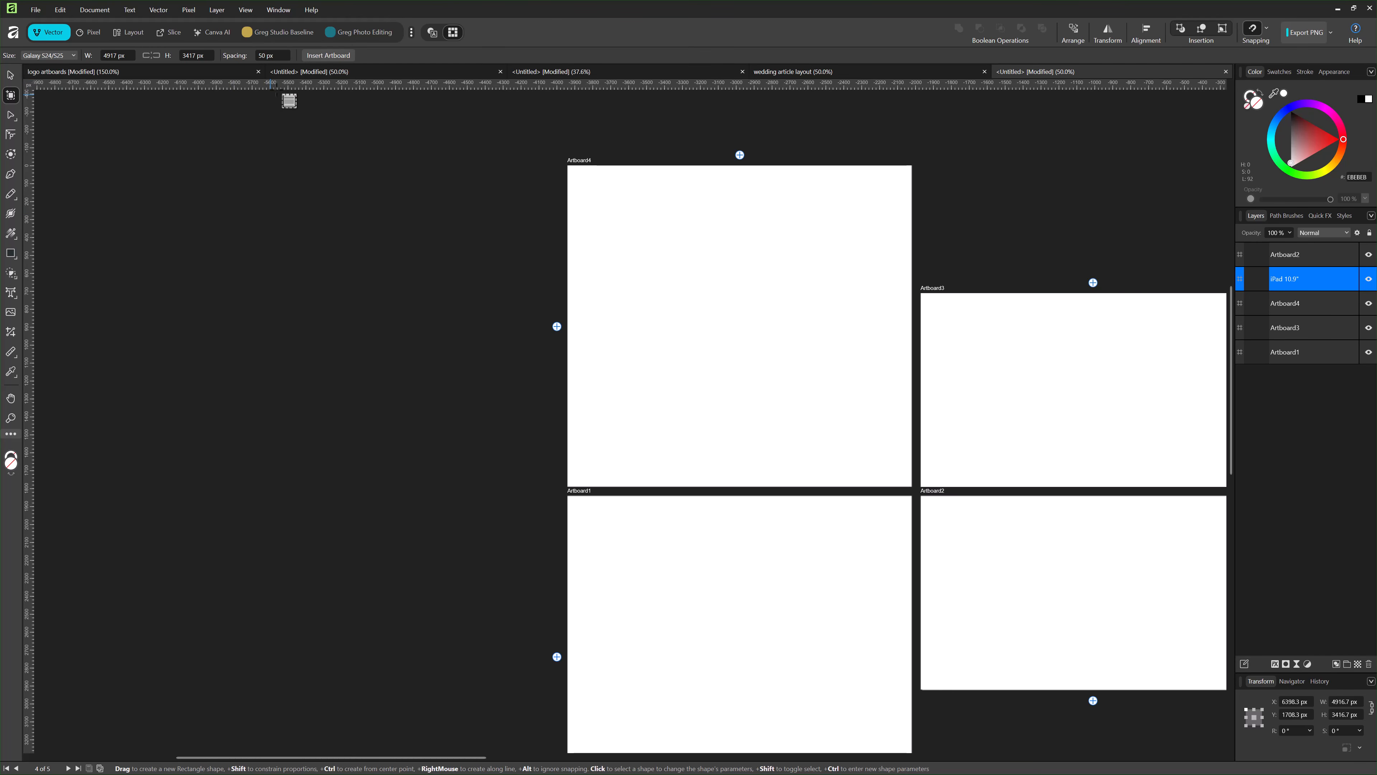
left_click(325, 55)
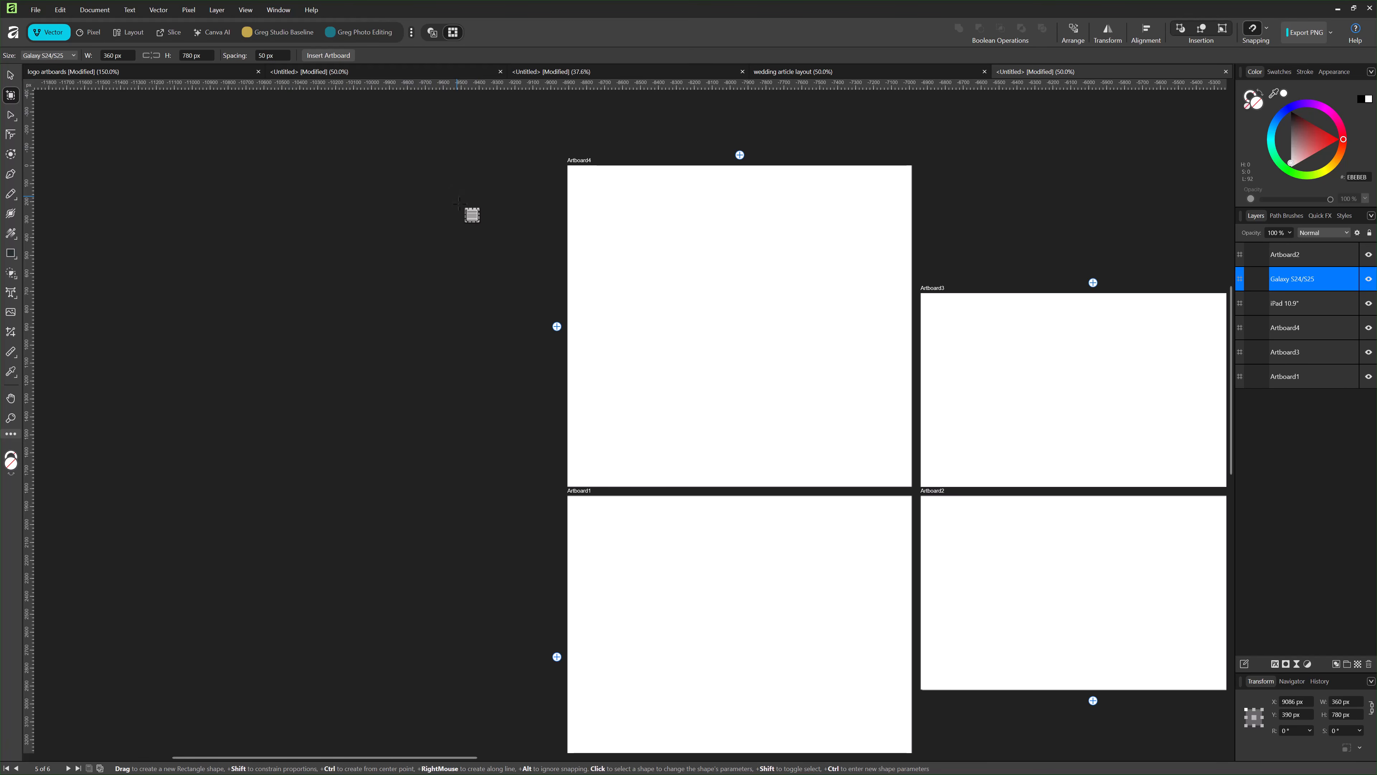
key("z")
left_click(472, 274, "alt")
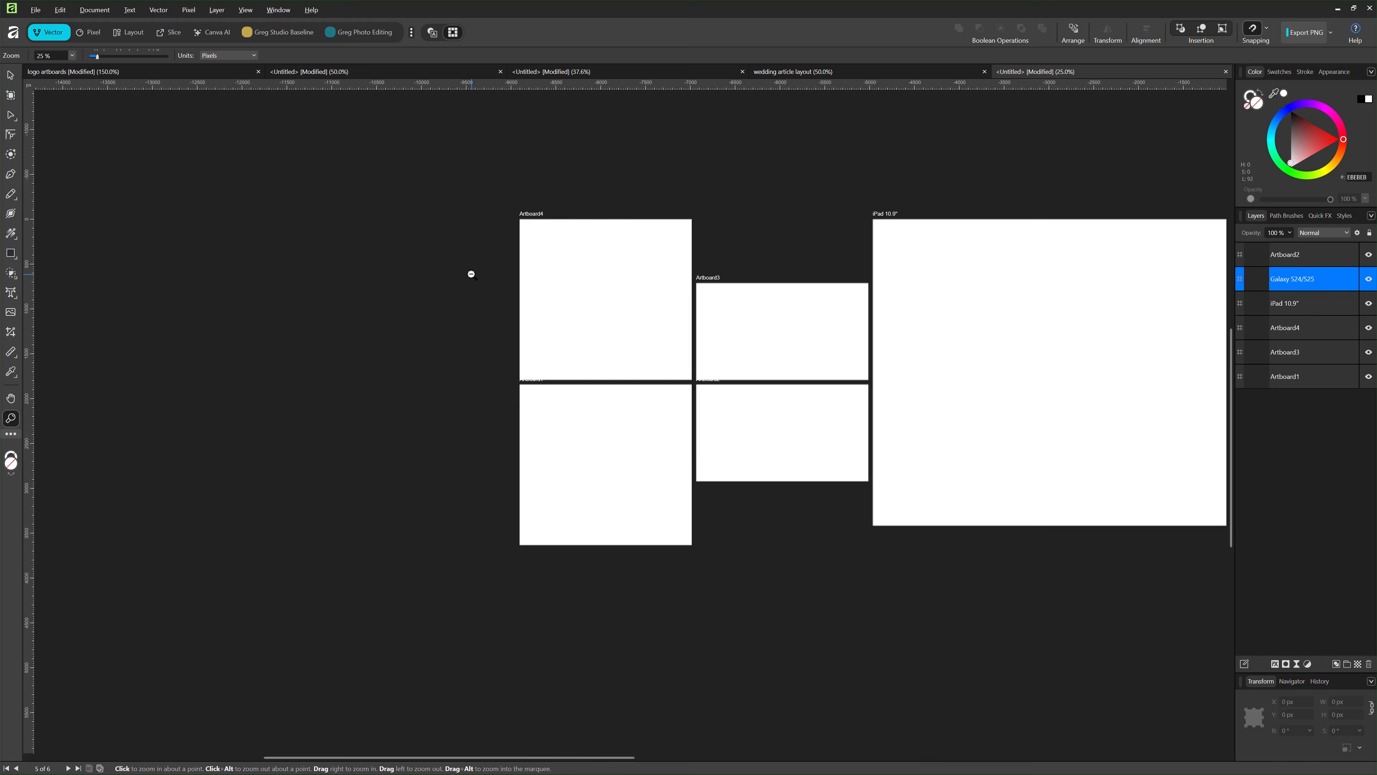
left_click(472, 274, "alt")
left_click_drag(742, 312, 345, 326)
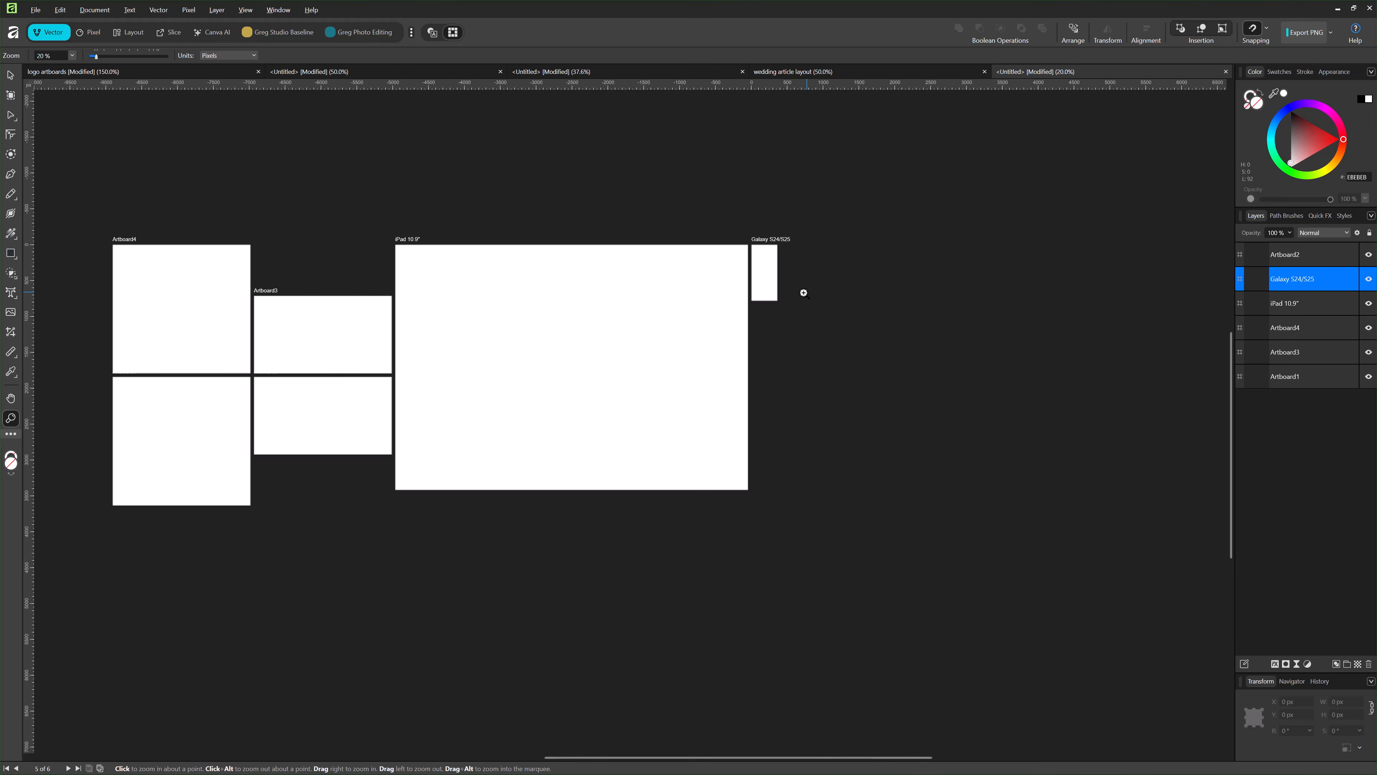
left_click(782, 305)
left_click(782, 305)
left_click_drag(737, 267, 906, 290)
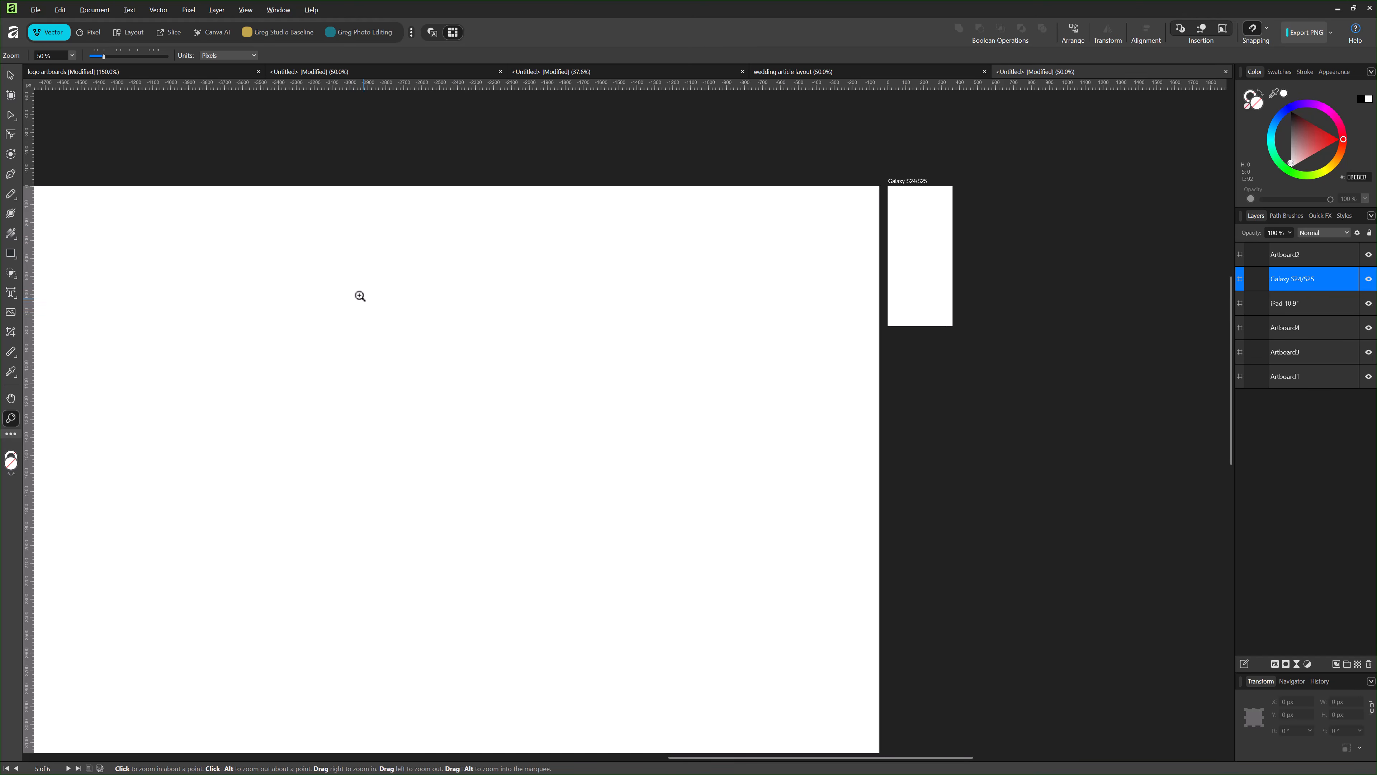
- Set the artboard size preset to Custom and add a duplicate artboard to the left of Artboard4
left_click(10, 95)
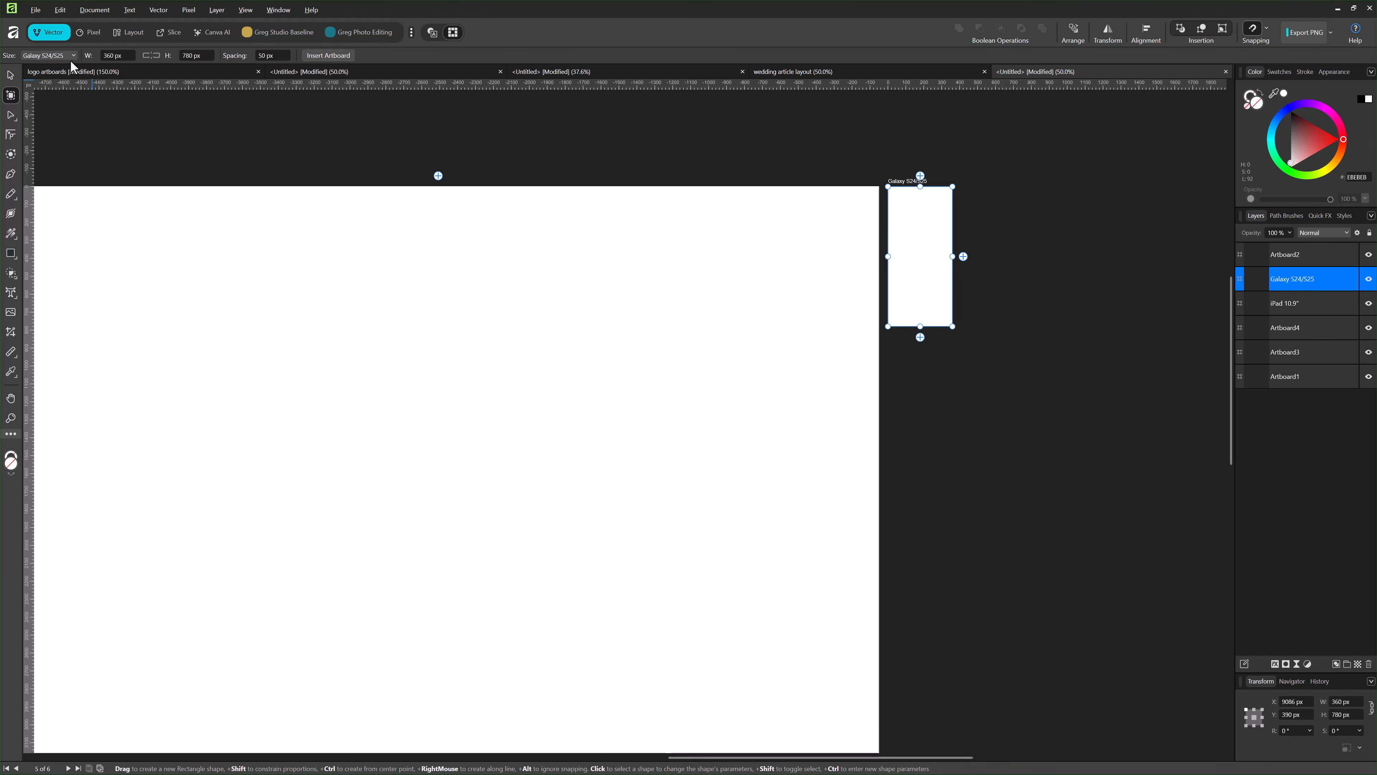
left_click(60, 55)
left_click(44, 67)
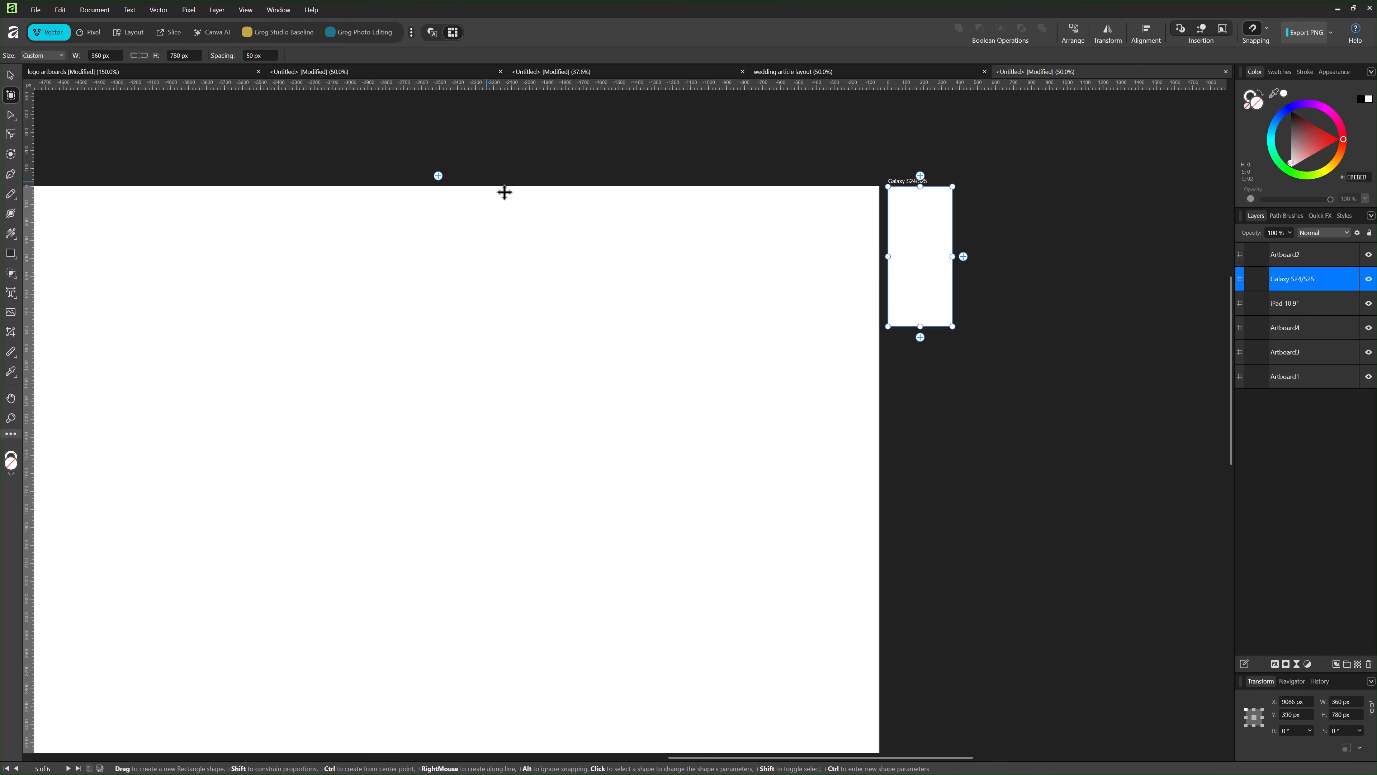
left_click_drag(429, 278, 1139, 206)
left_click_drag(287, 415, 963, 399)
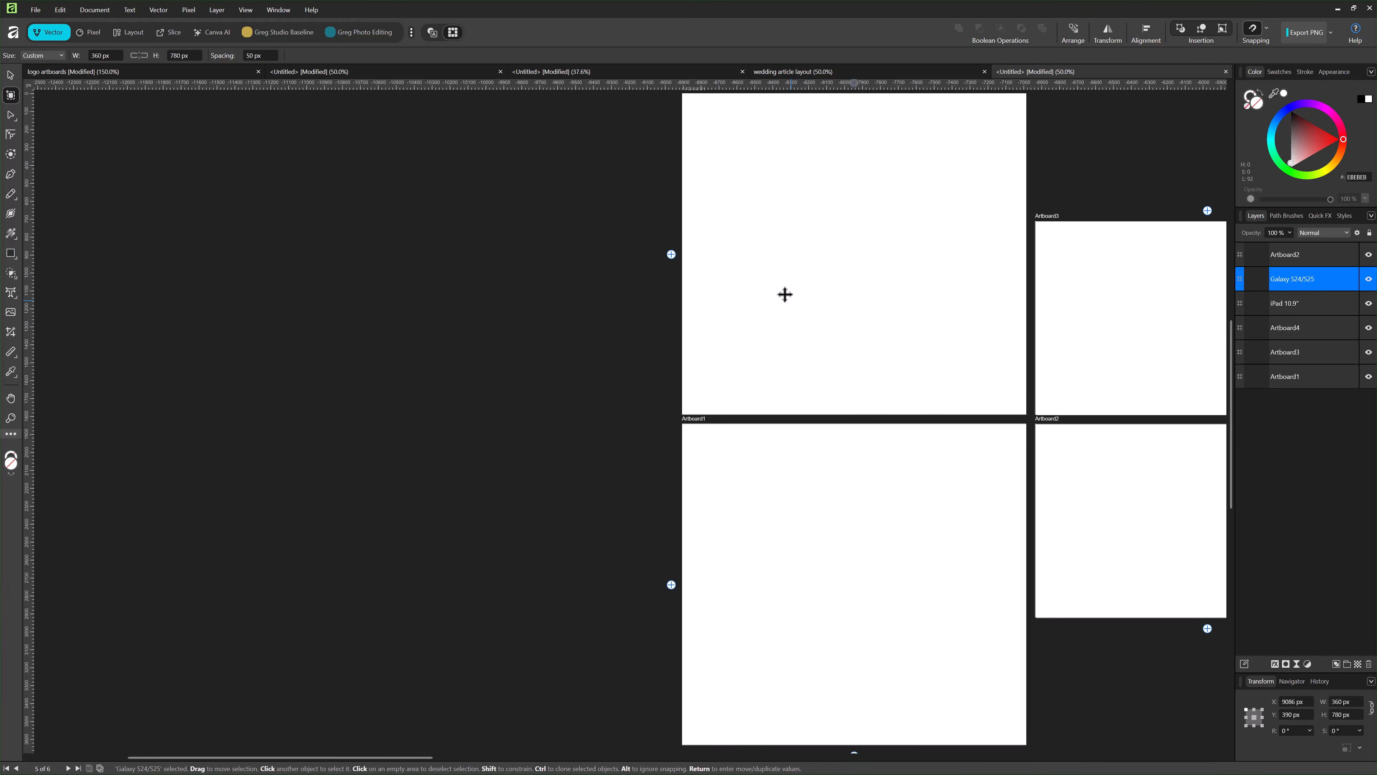
left_click(668, 253)
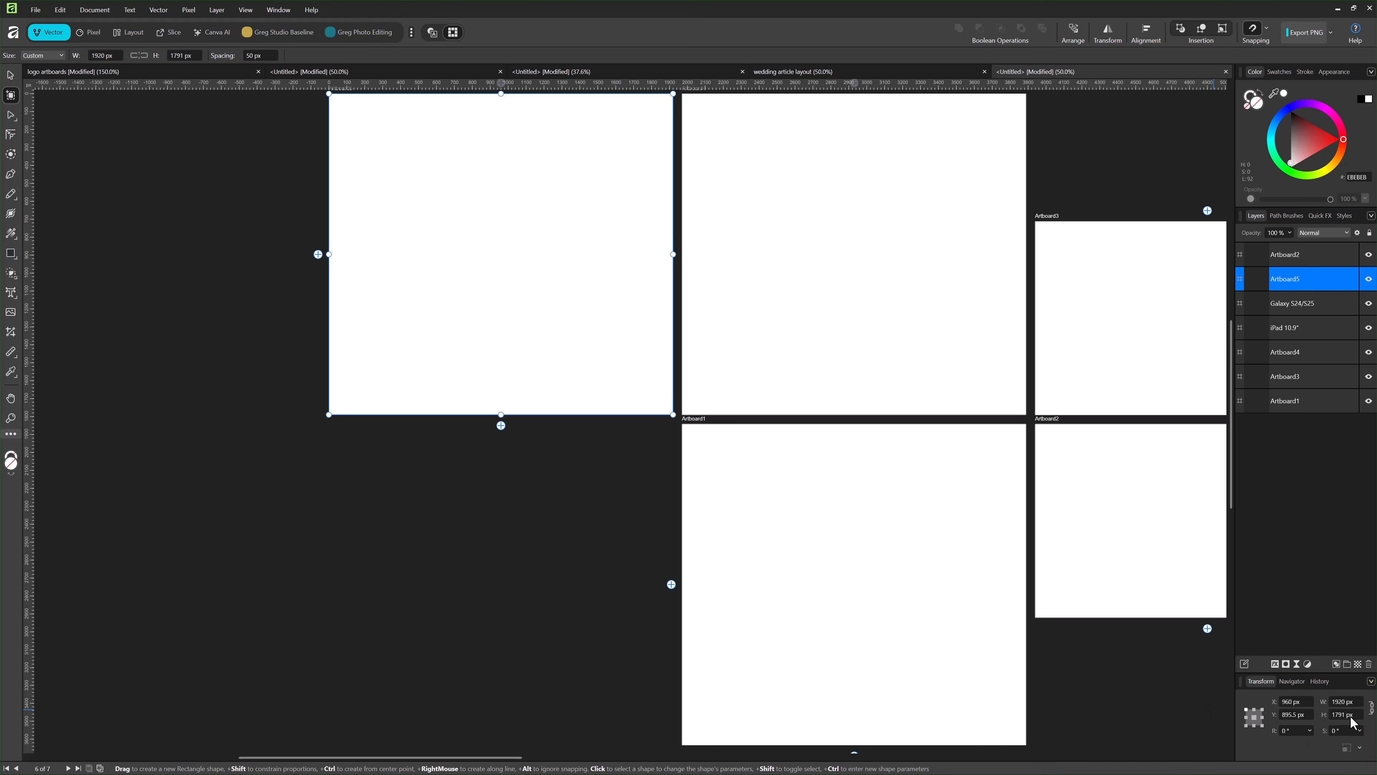
left_click(1292, 702)
left_click(1348, 703)
- Delete the five added artboards: Artboard5, Galaxy S24/S25, iPad 10.9", Artboard4 and Artboard3
key("v")
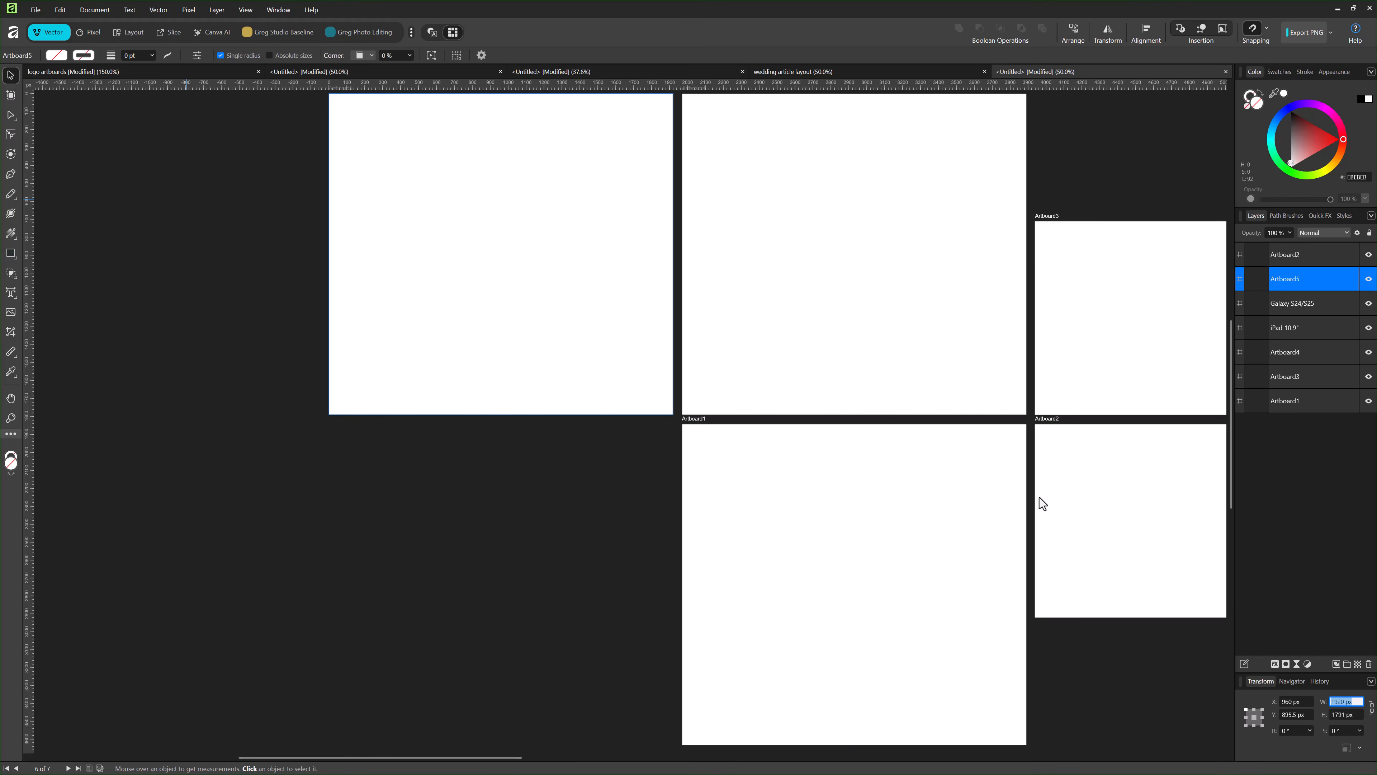
left_click(607, 506)
left_click(588, 505)
key("Delete")
key("Delete")
key("Delete")
key("Delete")
key("Delete")
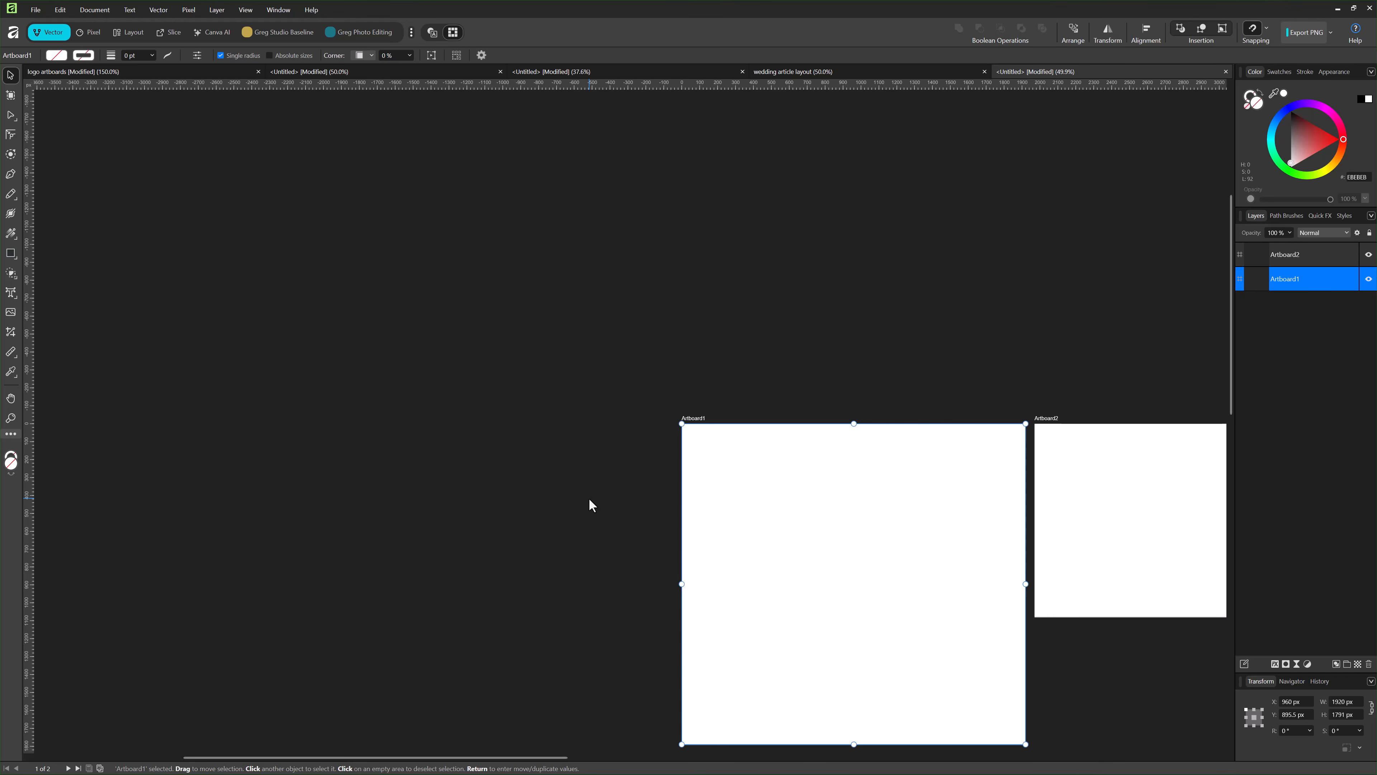
- Undo the first artboard's height change and bring both remaining artboards into view
key("ctrl+z")
key("space")
left_click_drag(602, 415, 230, 271)
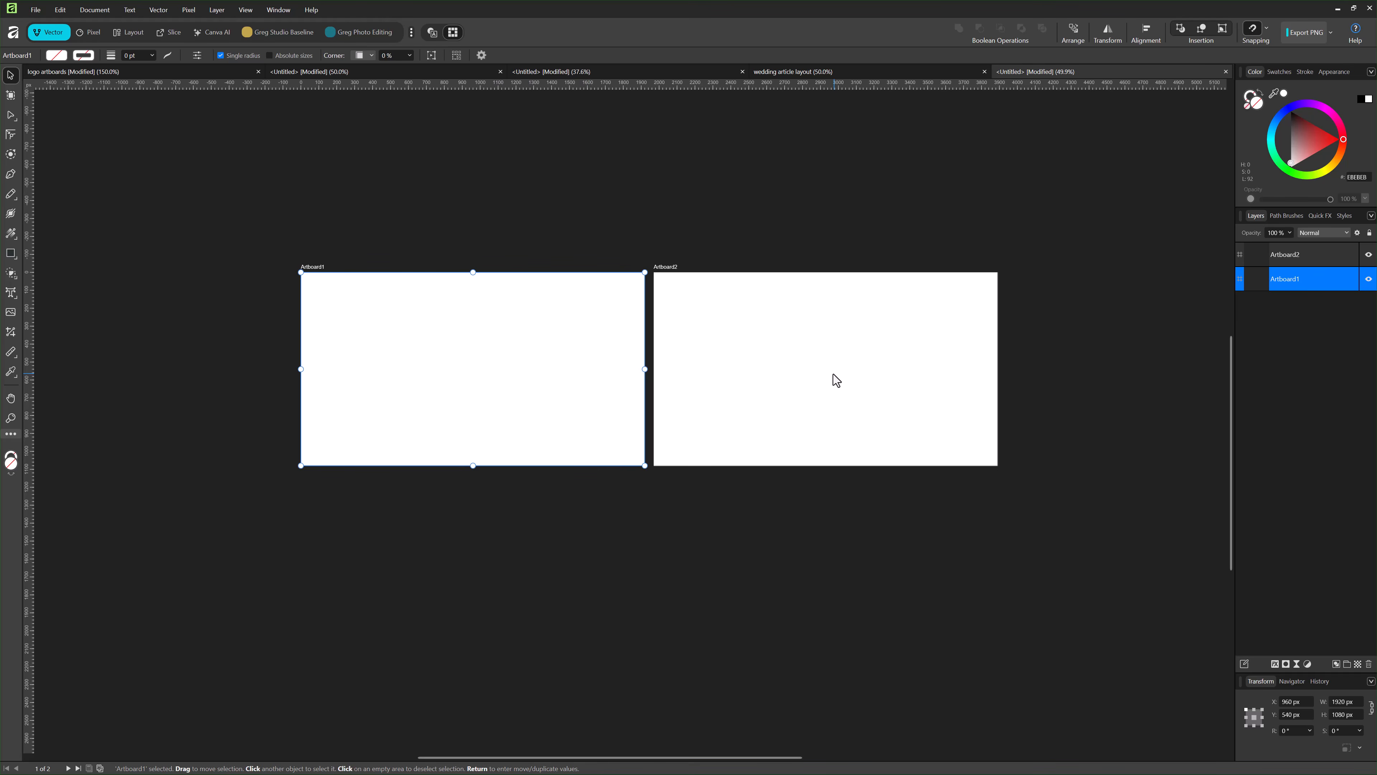
- Rename Artboard1 as "YT thumbnail"
left_click(727, 410)
left_click(575, 389)
double_click(313, 267)
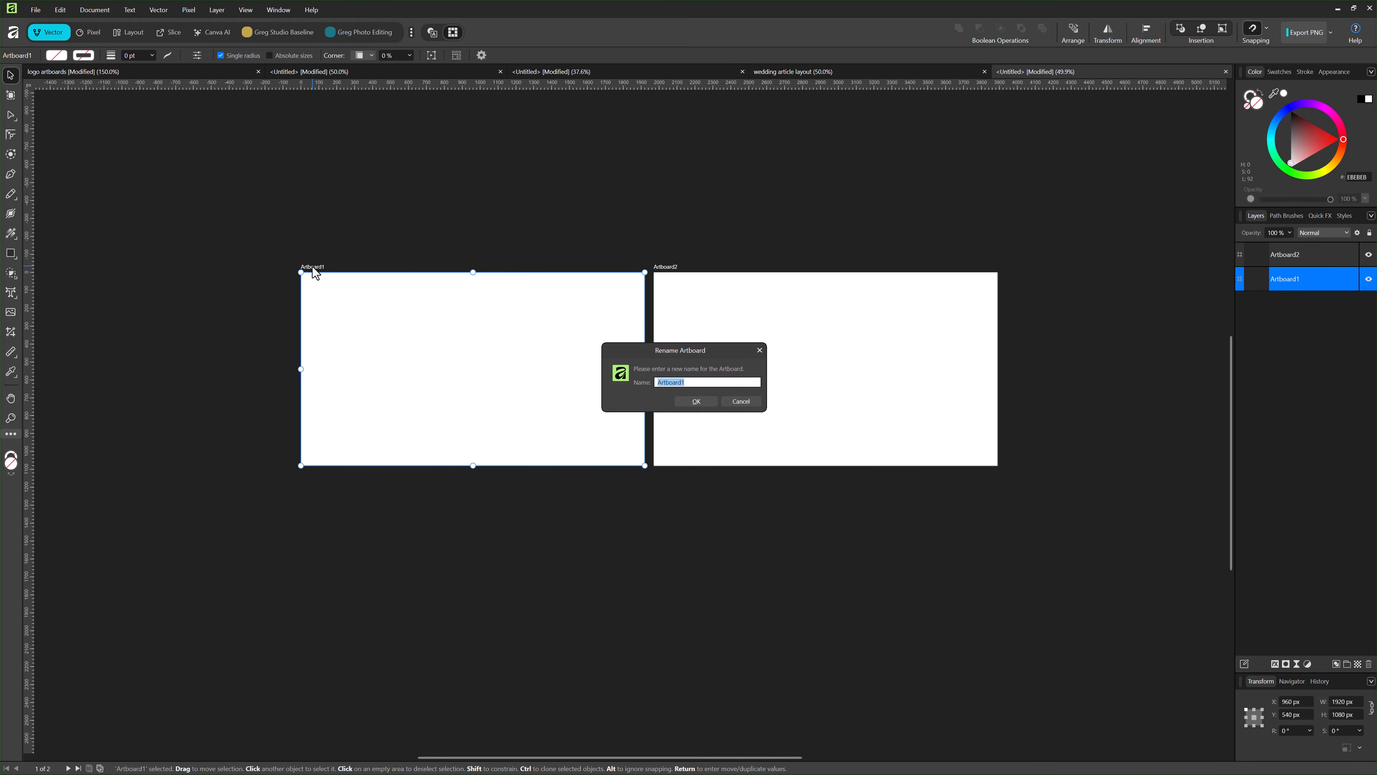
type("YT thumbnail")
key("Return")
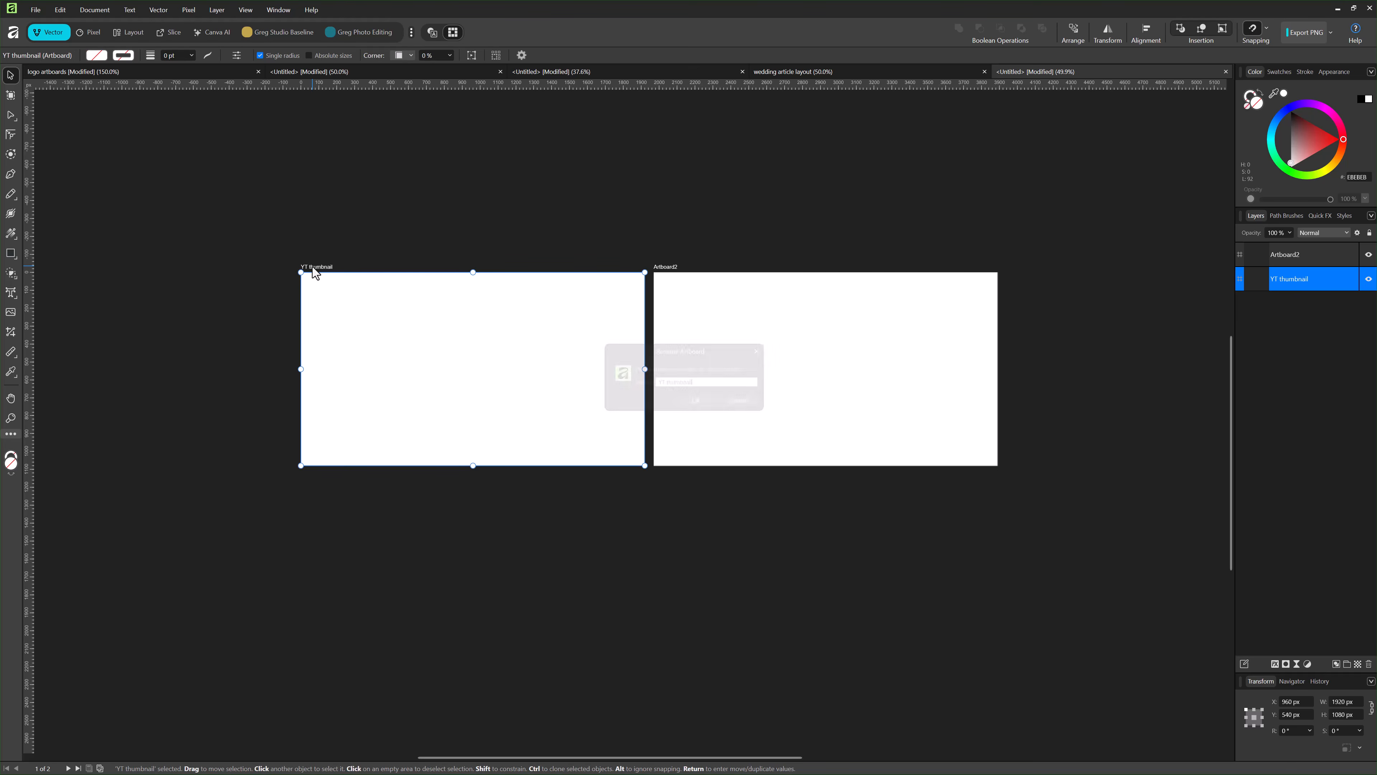
- Resize Artboard2 to 1080 px wide and 1920 px high
left_click(716, 324)
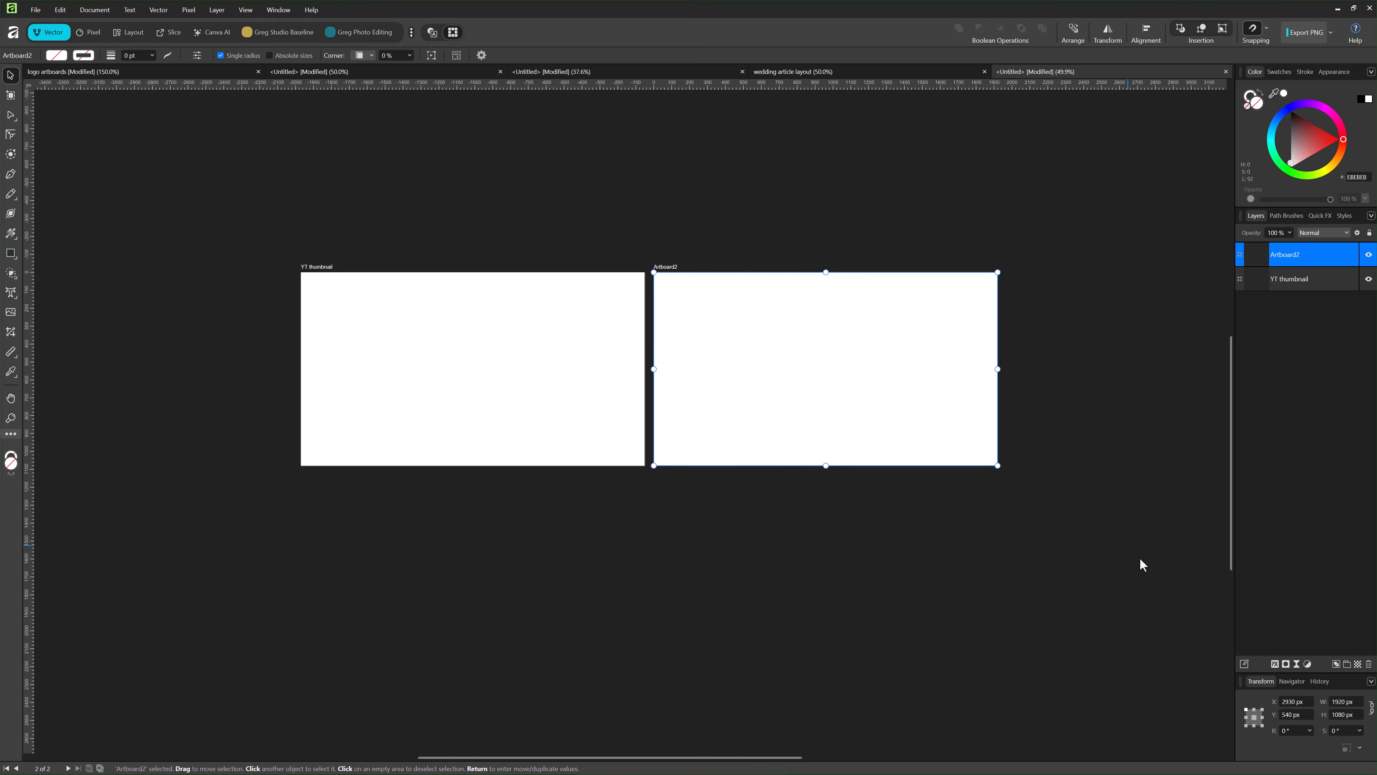
left_click(1352, 704)
type("1")
left_click(1350, 715)
type("1")
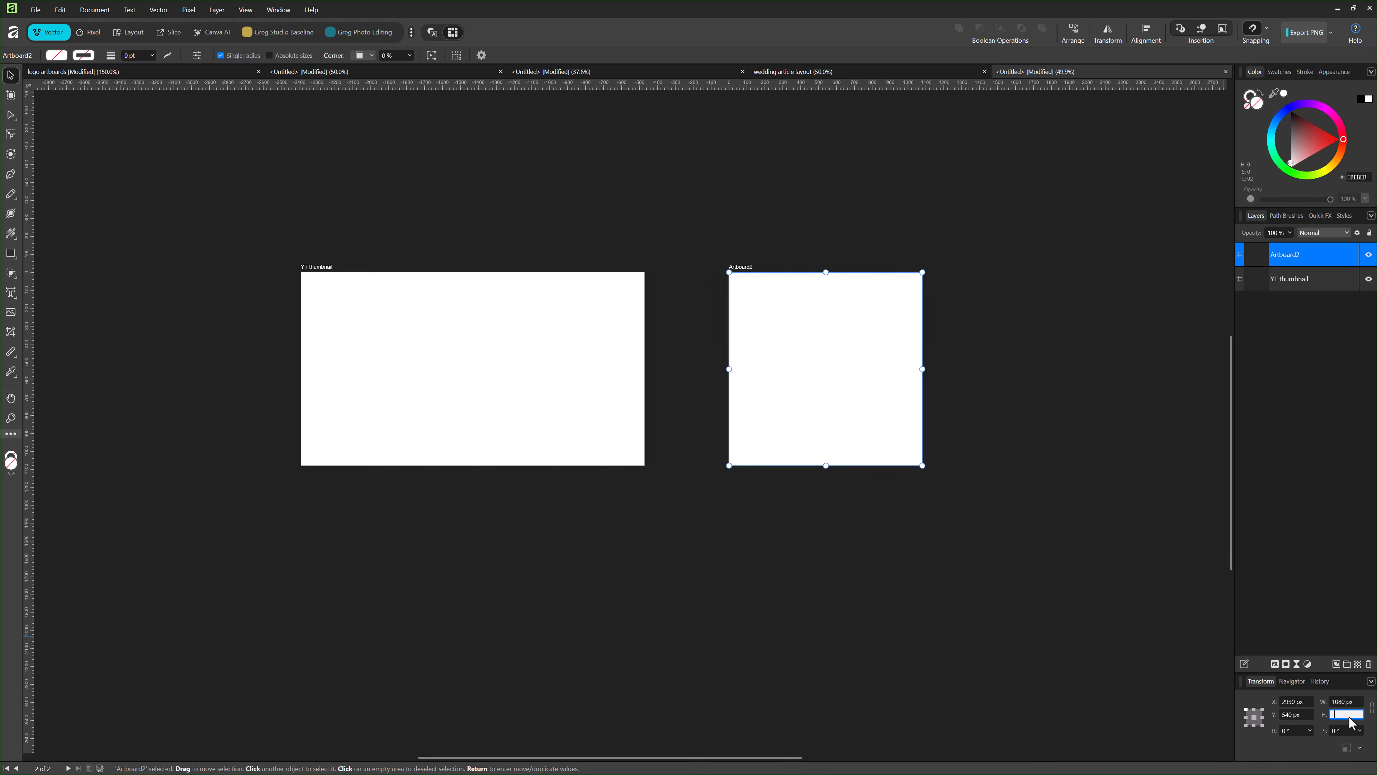
type("920")
key("Return")
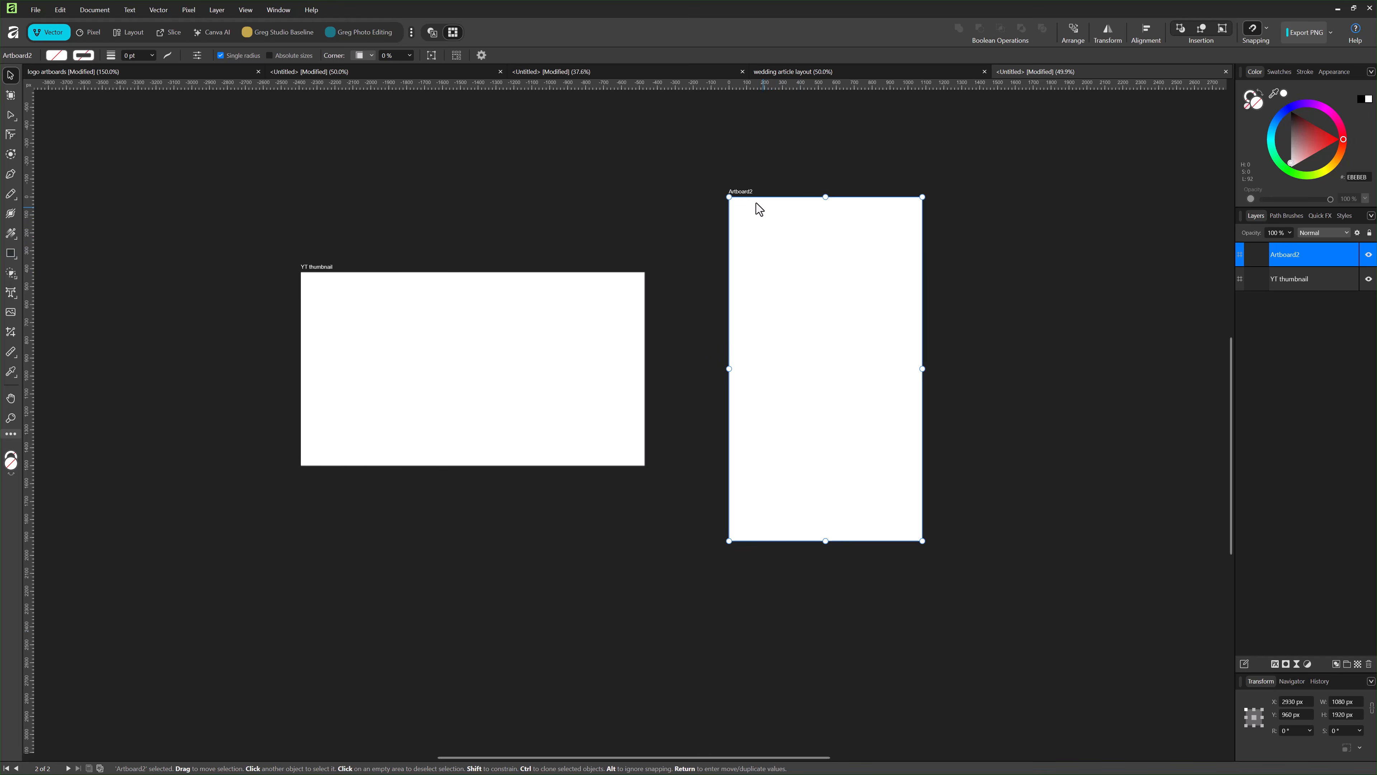
- Rename Artboard2 as "pinterest"
double_click(742, 192)
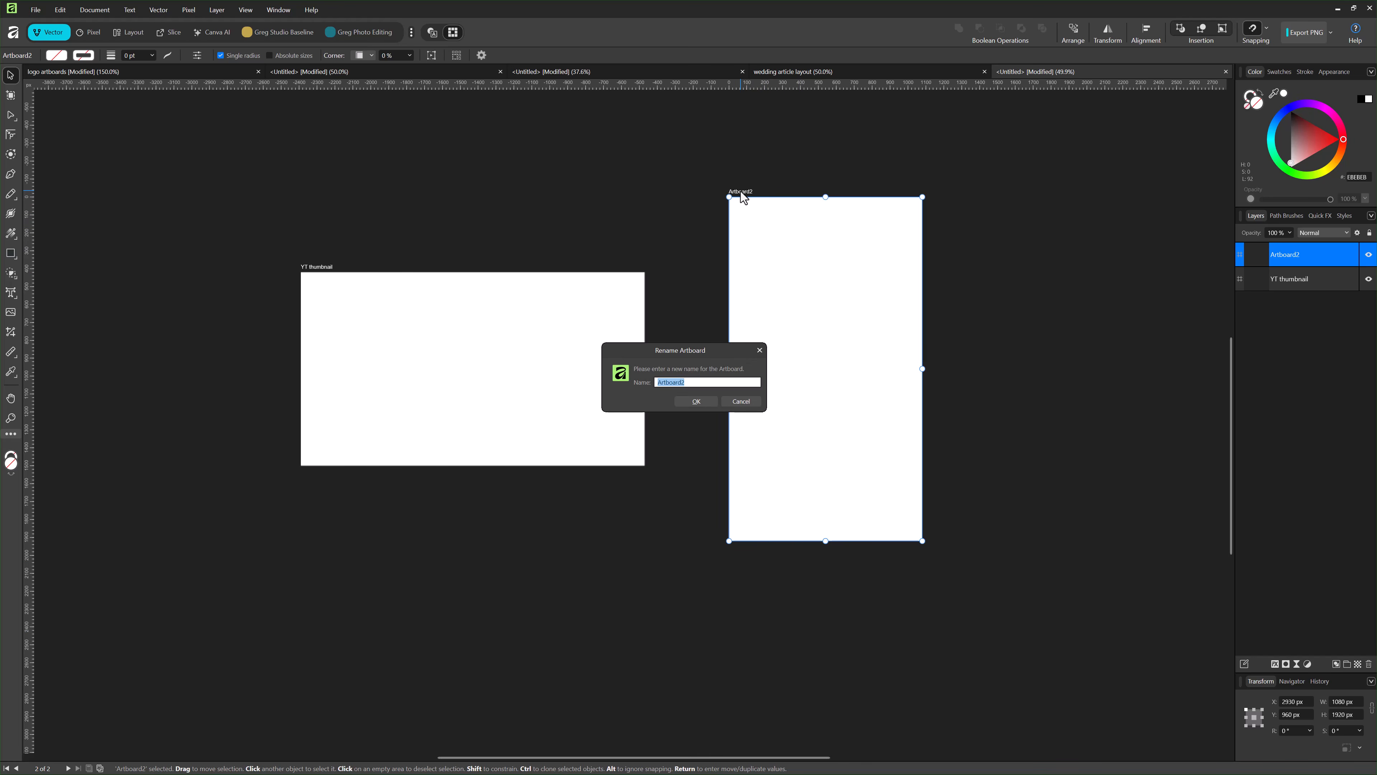
type("pinterest")
key("Return")
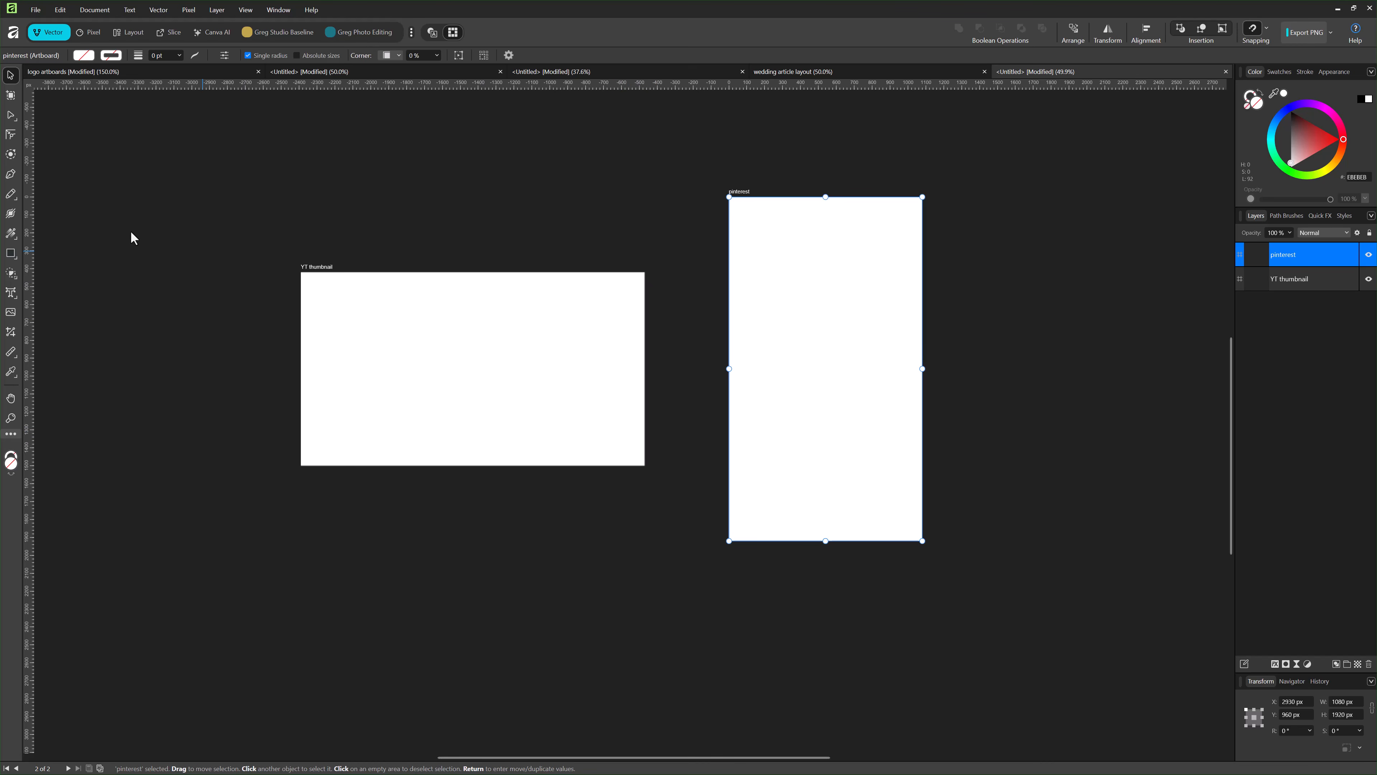
- Add a duplicate artboard to the right of the pinterest artboard and resize it to 940 by 788 px
left_click(11, 97)
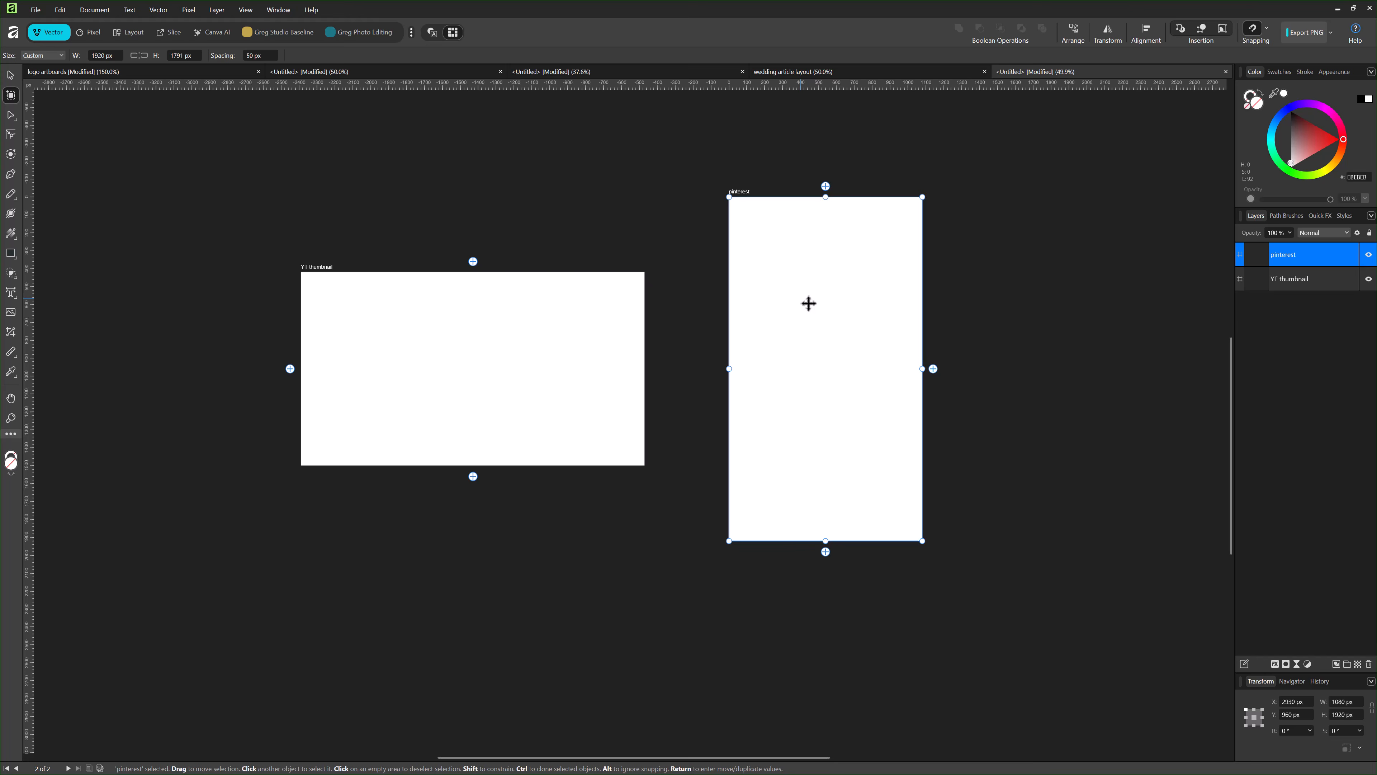
left_click(933, 369)
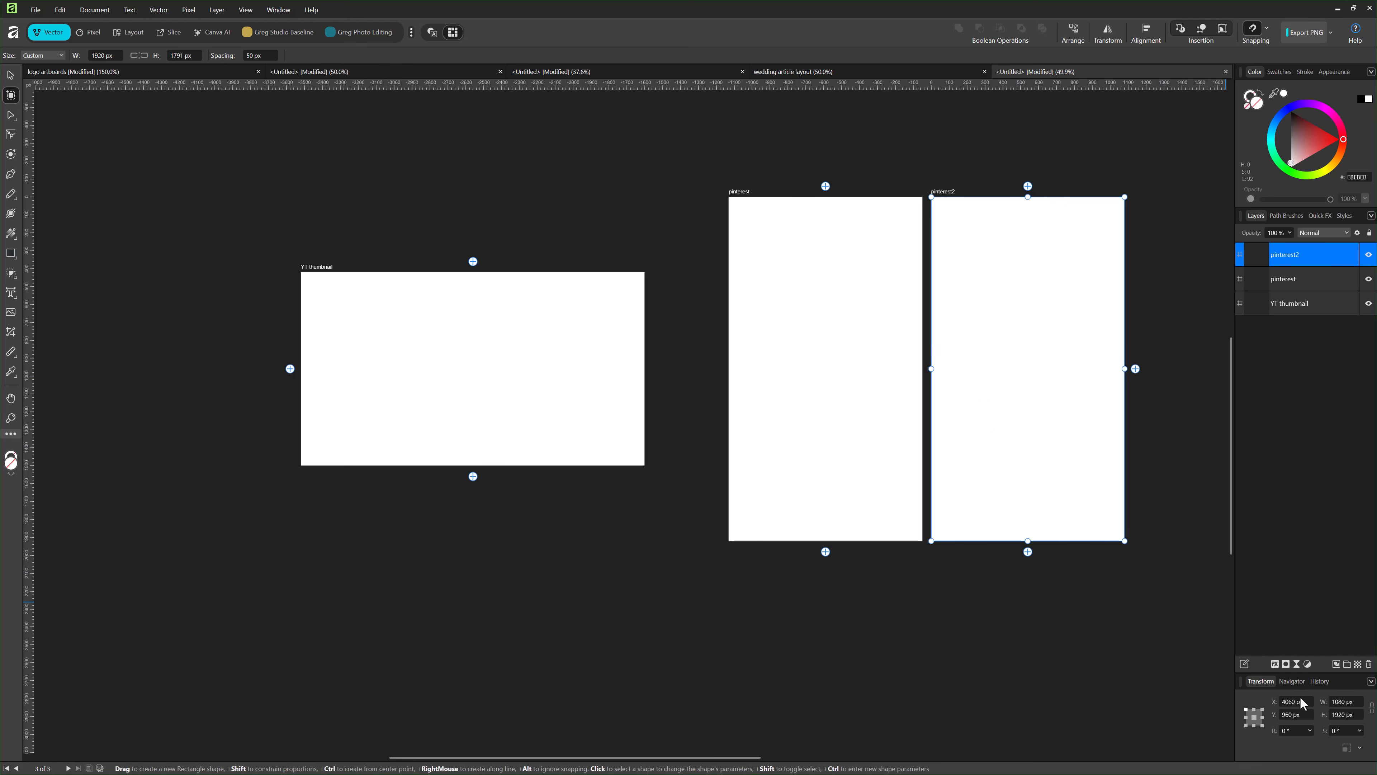
left_click(1342, 705)
type("940")
left_click(1343, 716)
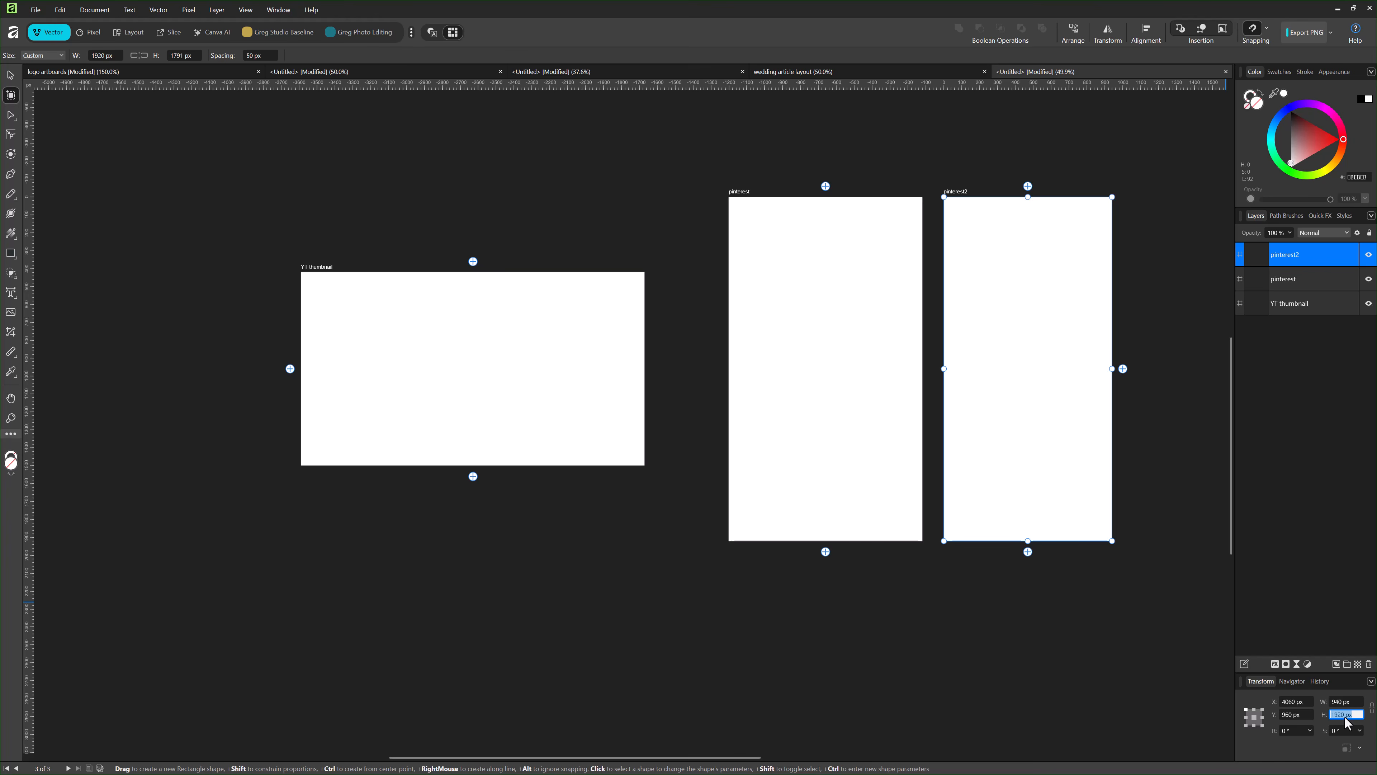
type("788")
key("Return")
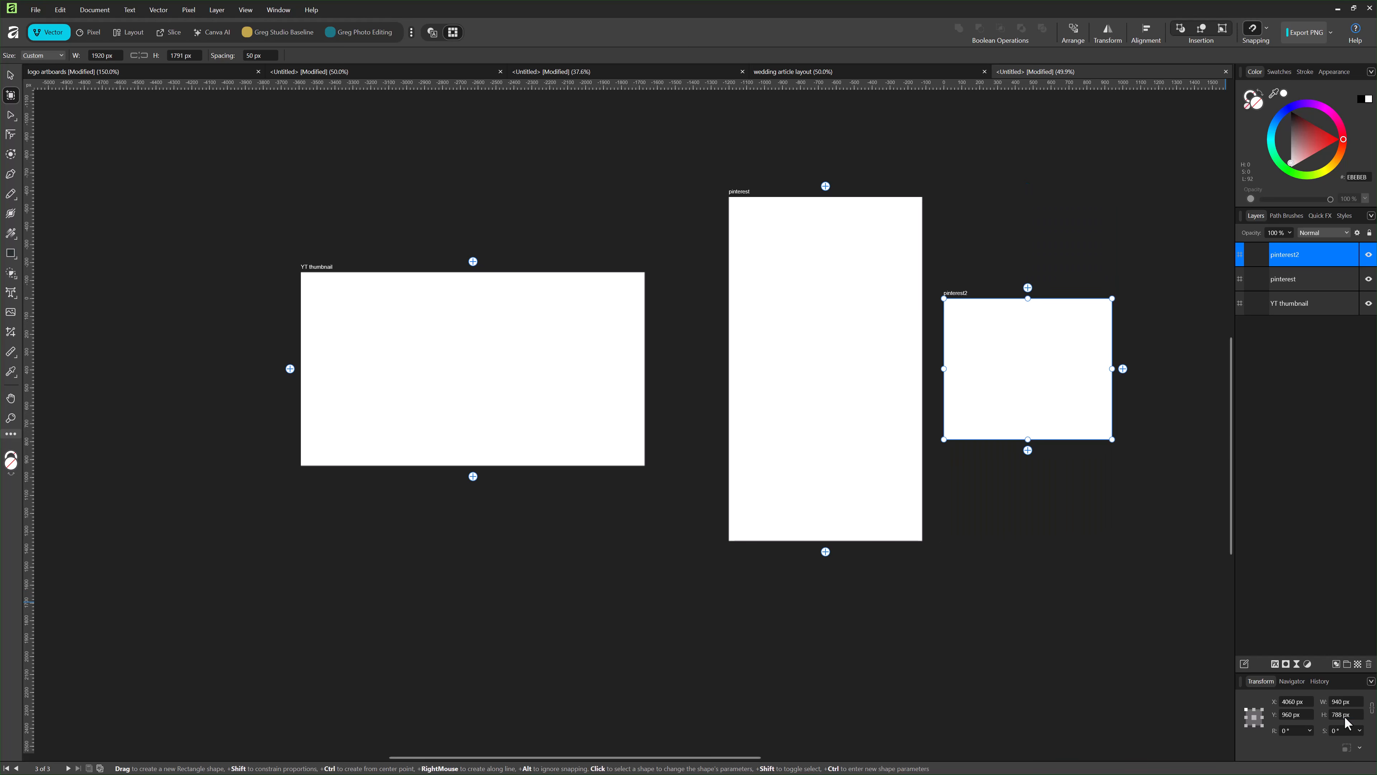
- Rename the 940 by 788 px artboard as "FB post"
double_click(958, 292)
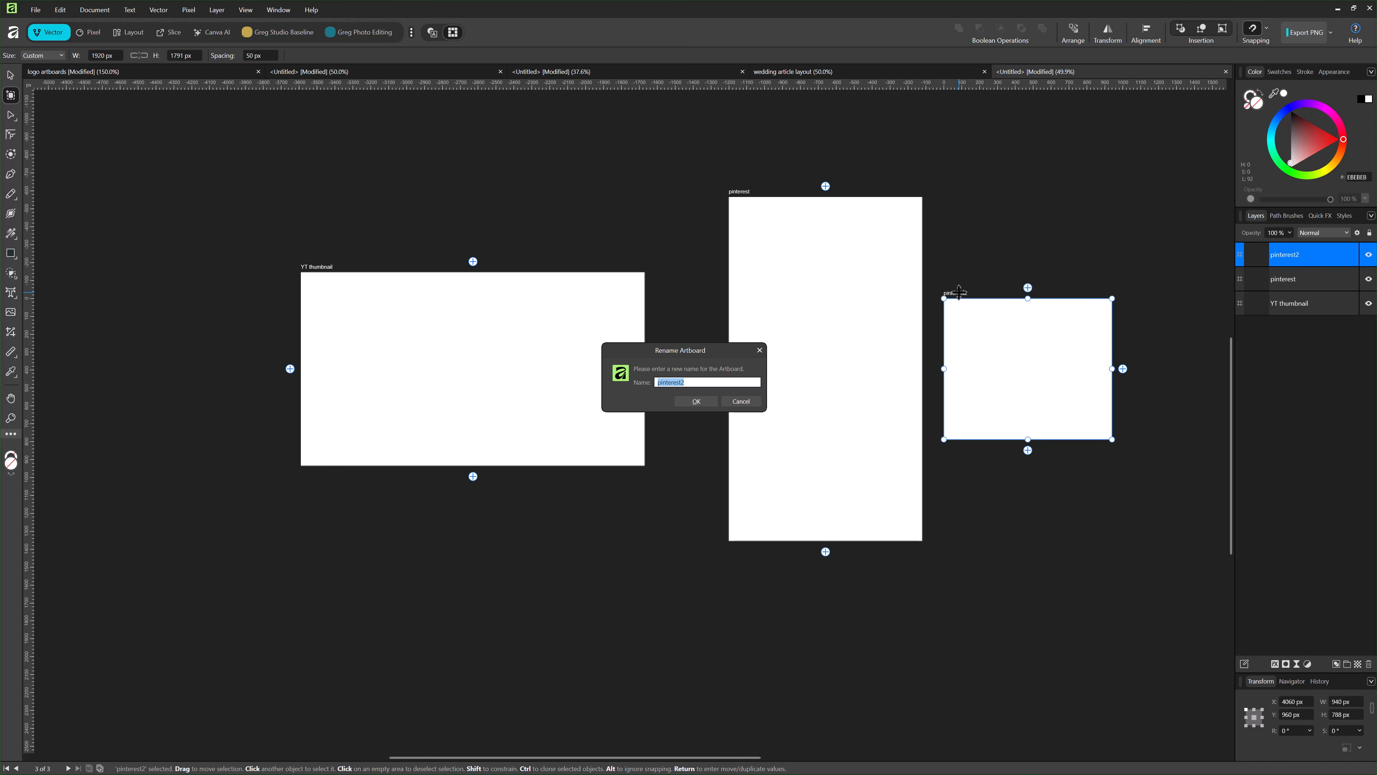
type("FB post")
key("Return")
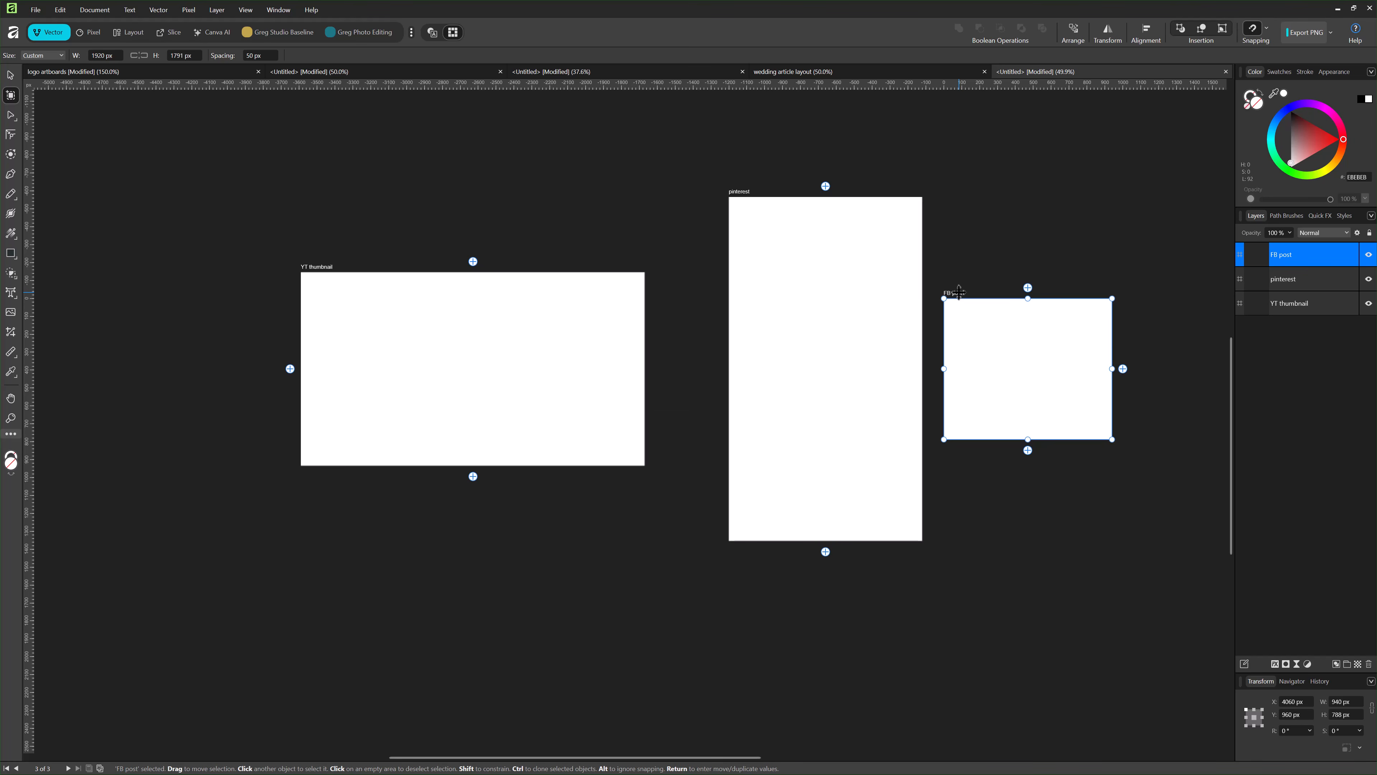
- Add a duplicate artboard below YT thumbnail, resize it to 1080 by 1350 px and move it clear of the original
left_click(473, 476)
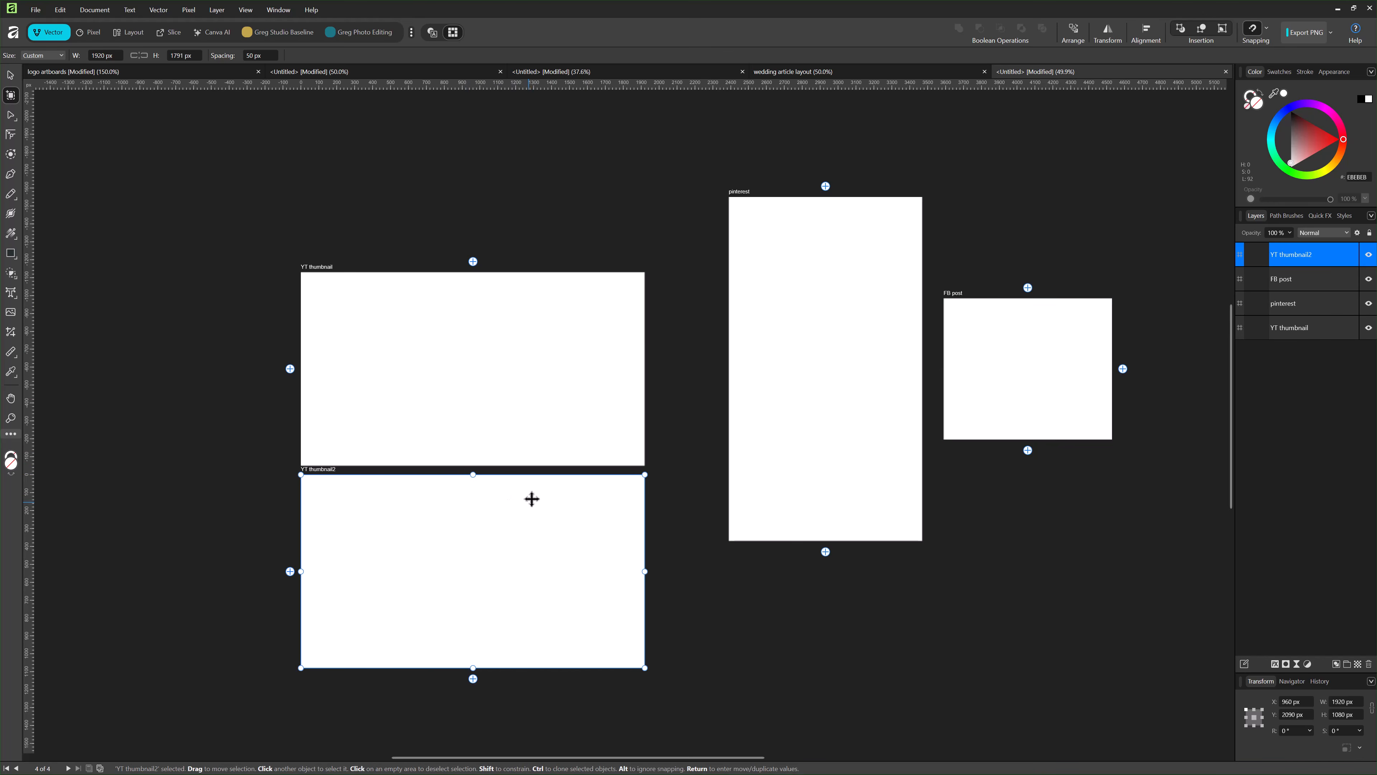
left_click(1344, 702)
type("10")
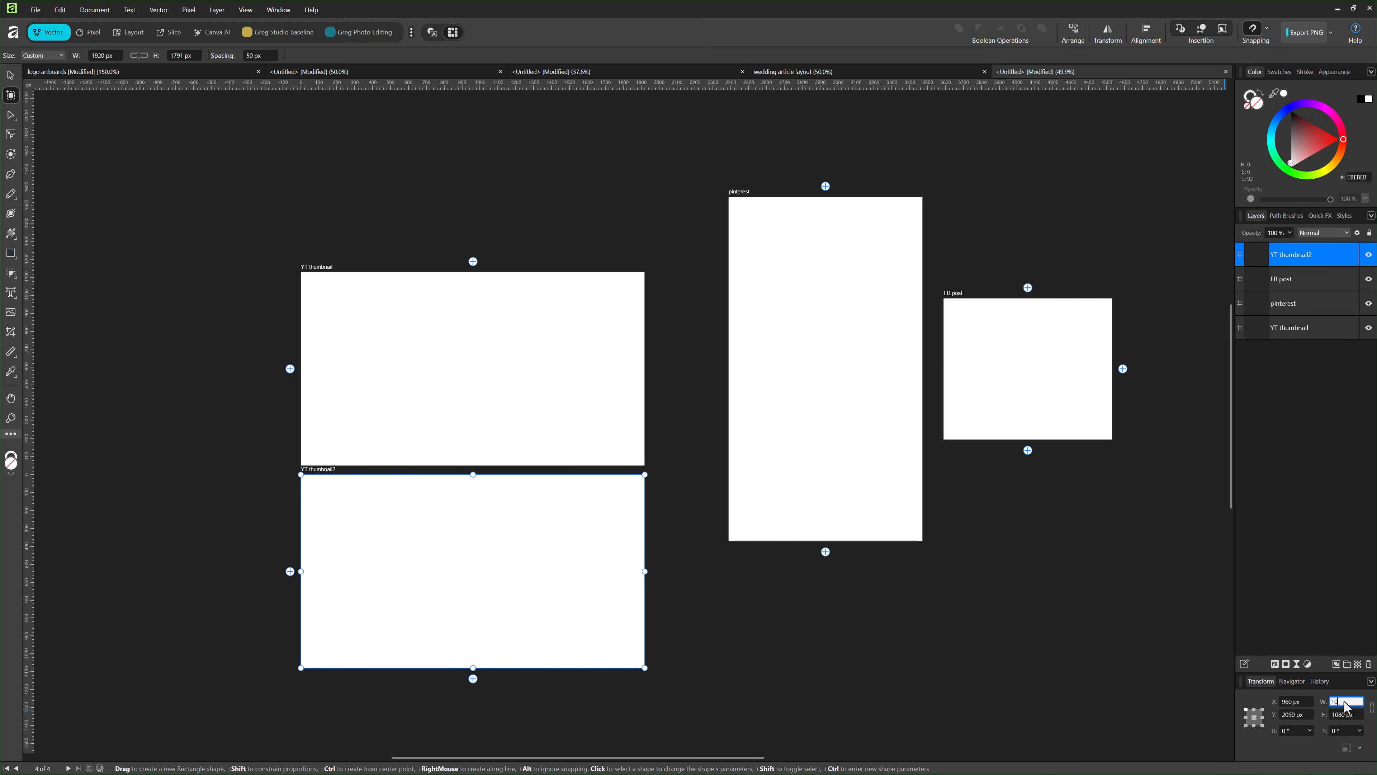
type("80")
left_click(1342, 716)
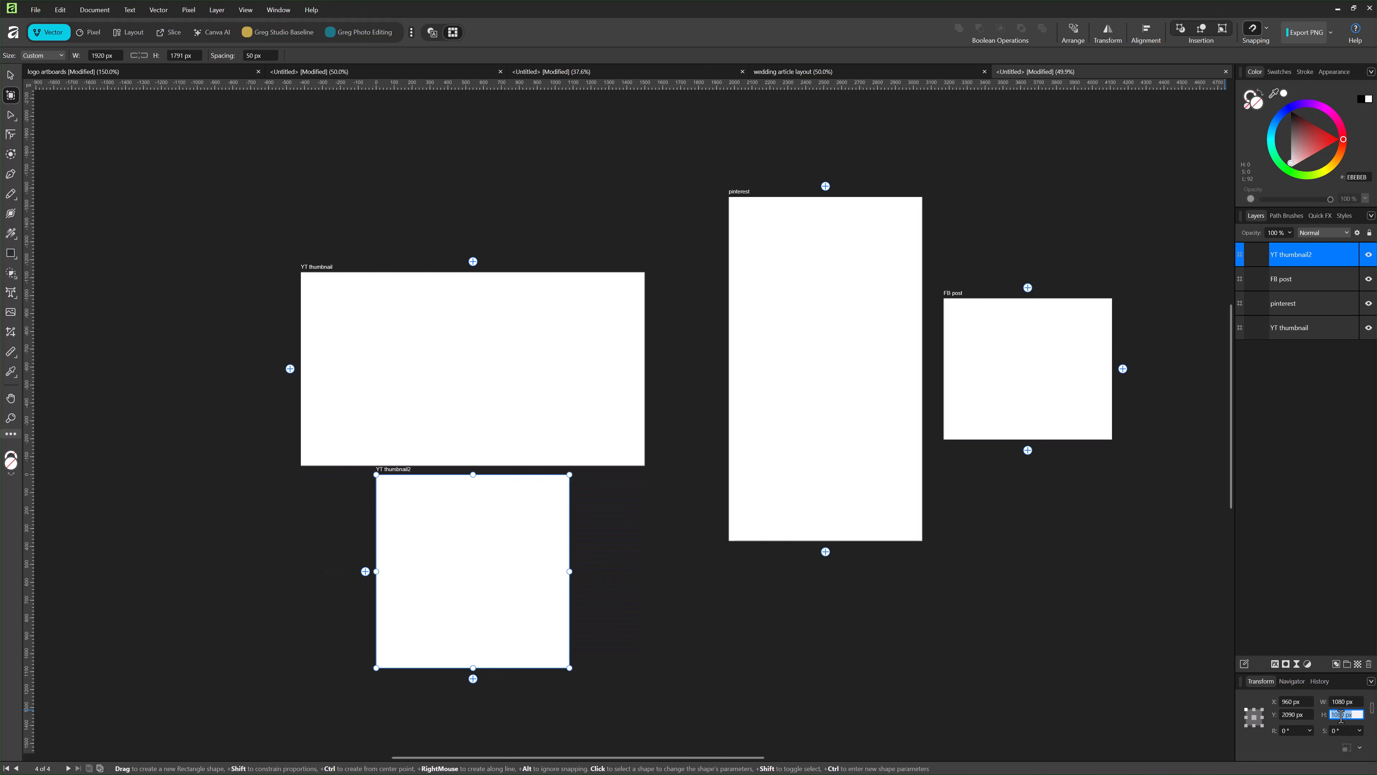
type("1350")
key("Return")
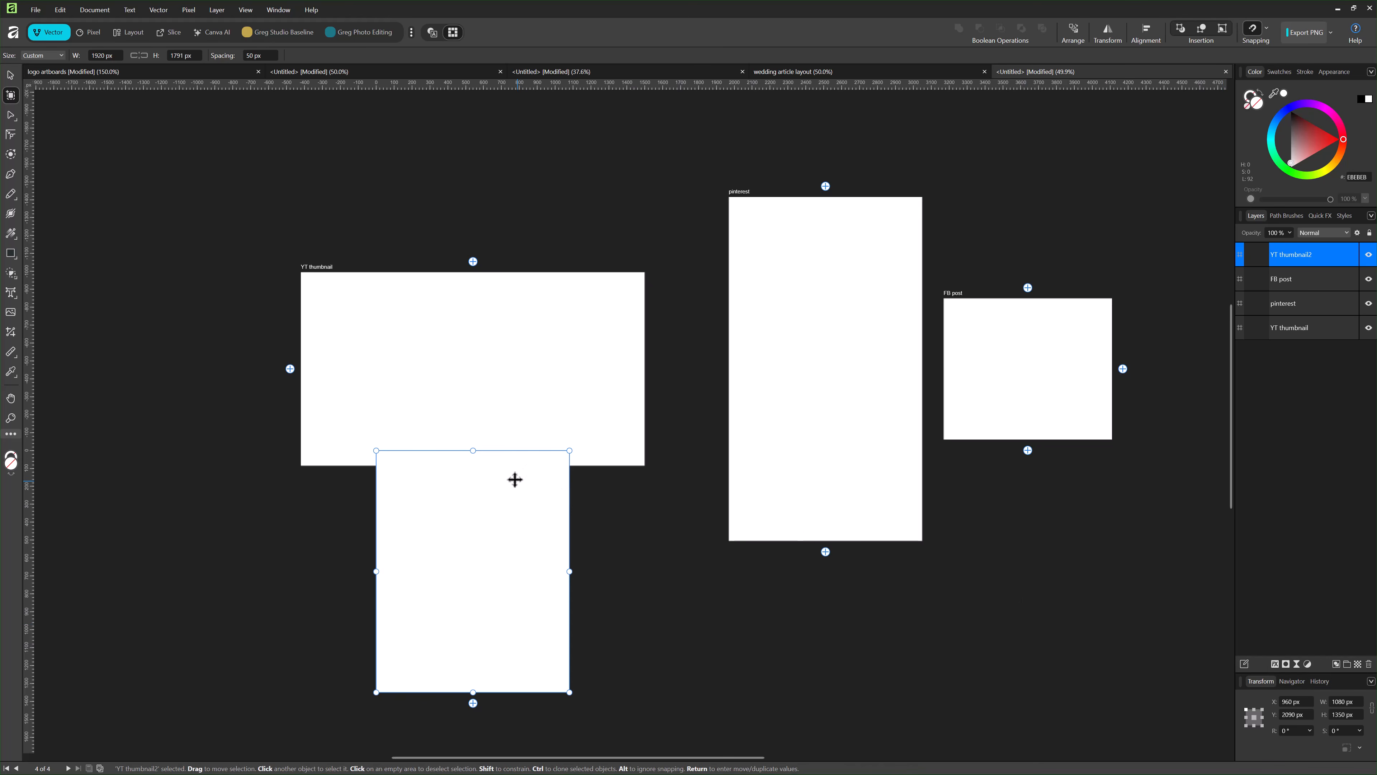
left_click_drag(487, 497, 402, 541)
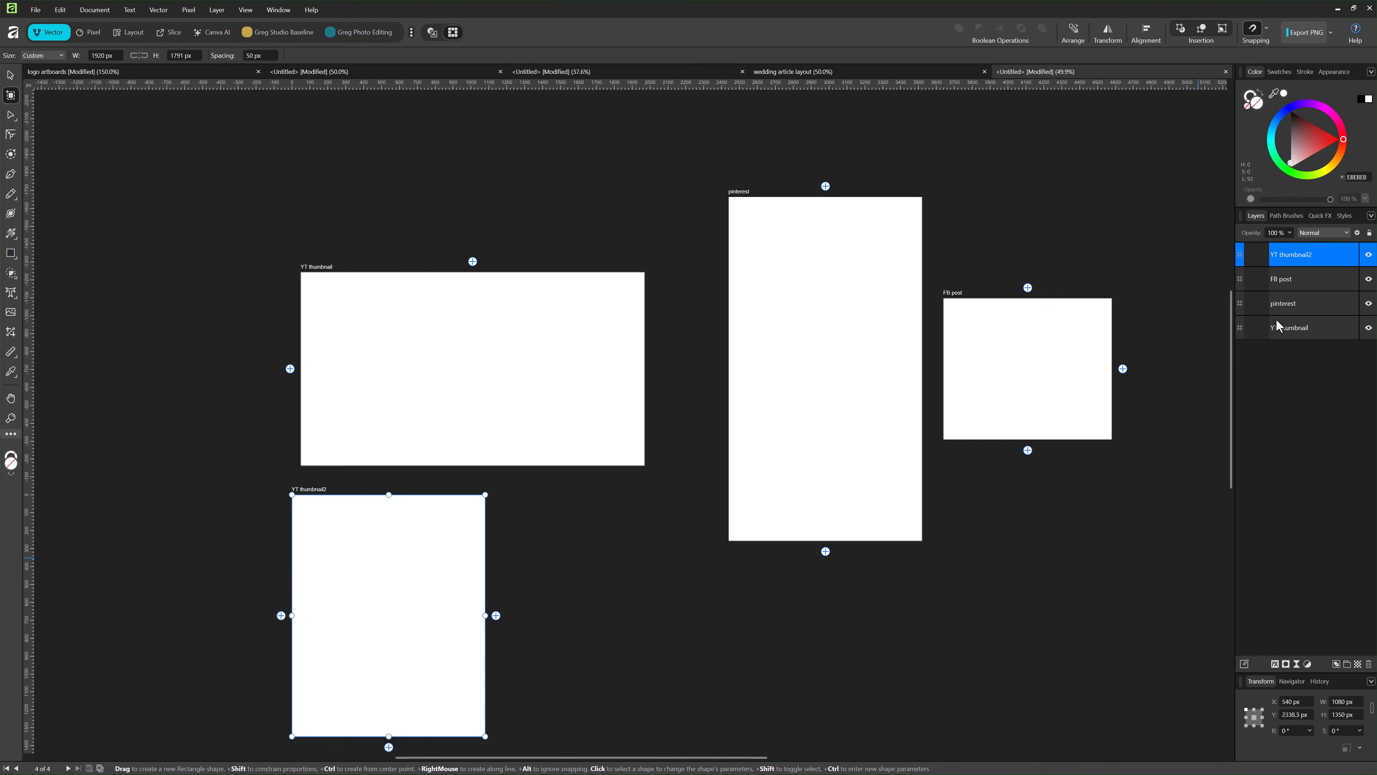
- Rename the 1080 by 1350 px artboard as "Instagram post"
double_click(1289, 259)
key("ctrl+a")
key("BackSpace")
type("Instagram post")
key("Return")
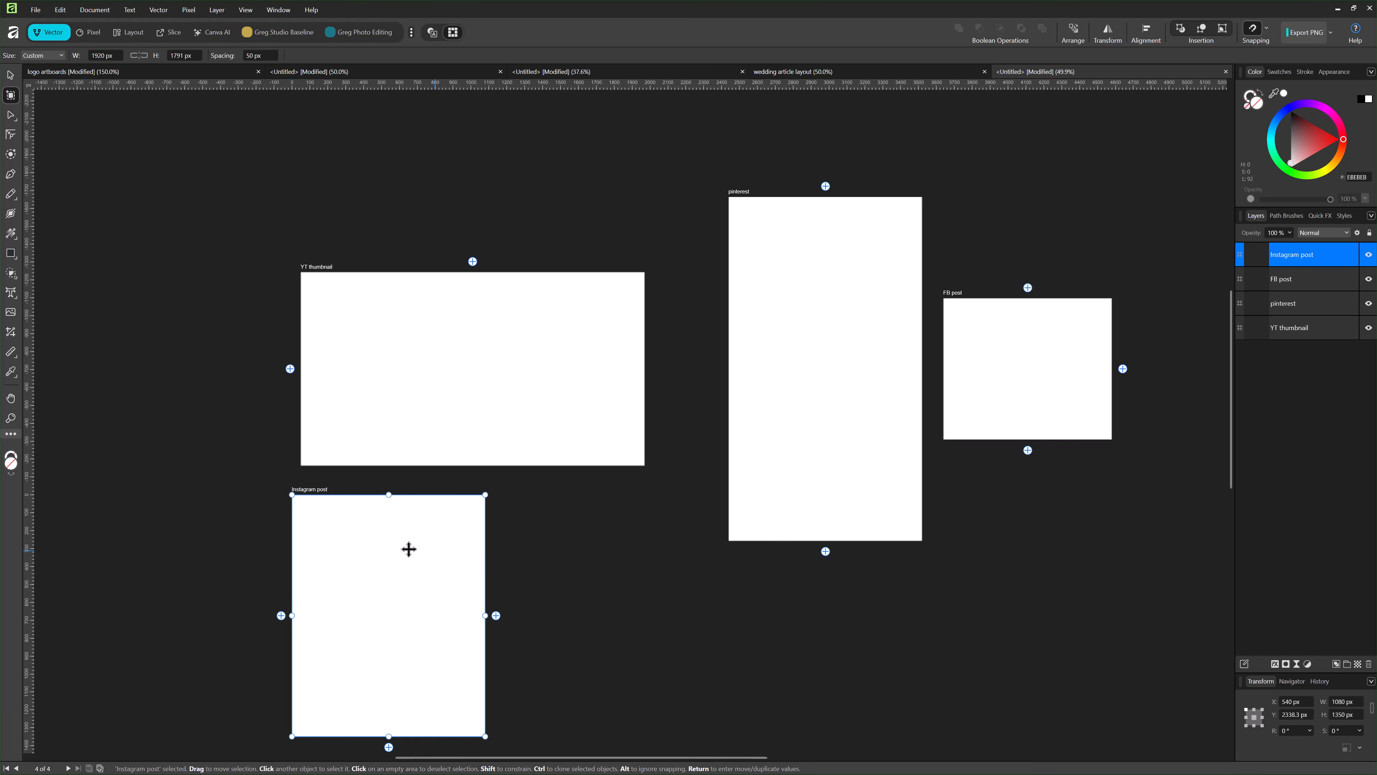
- Move the Instagram post artboard to the left of YT thumbnail and shift the pinterest artboard closer to YT thumbnail
left_click_drag(409, 547, 234, 320)
left_click_drag(763, 369, 738, 369)
- Select all four artboards and distribute them horizontally with even spacing, then deselect them
left_click(1293, 328)
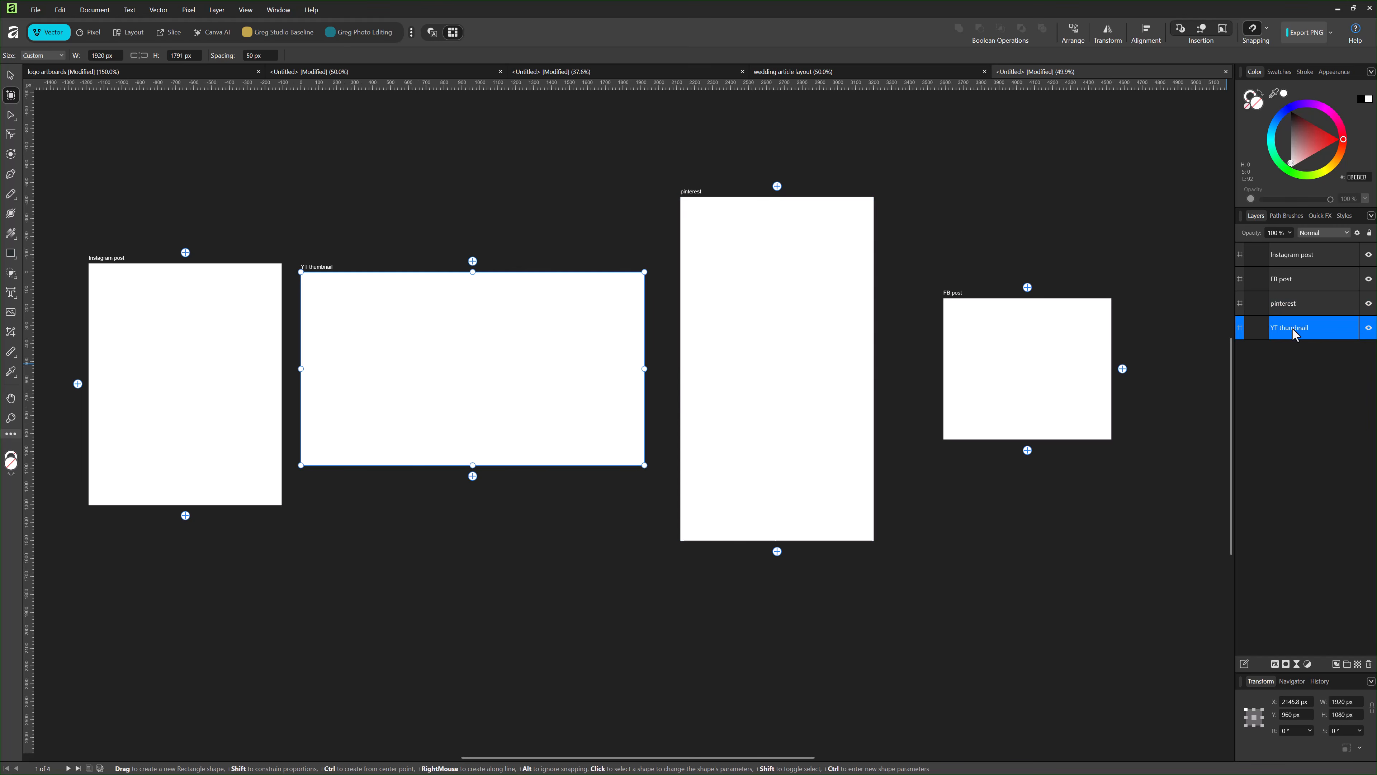
left_click(1286, 253, "shift")
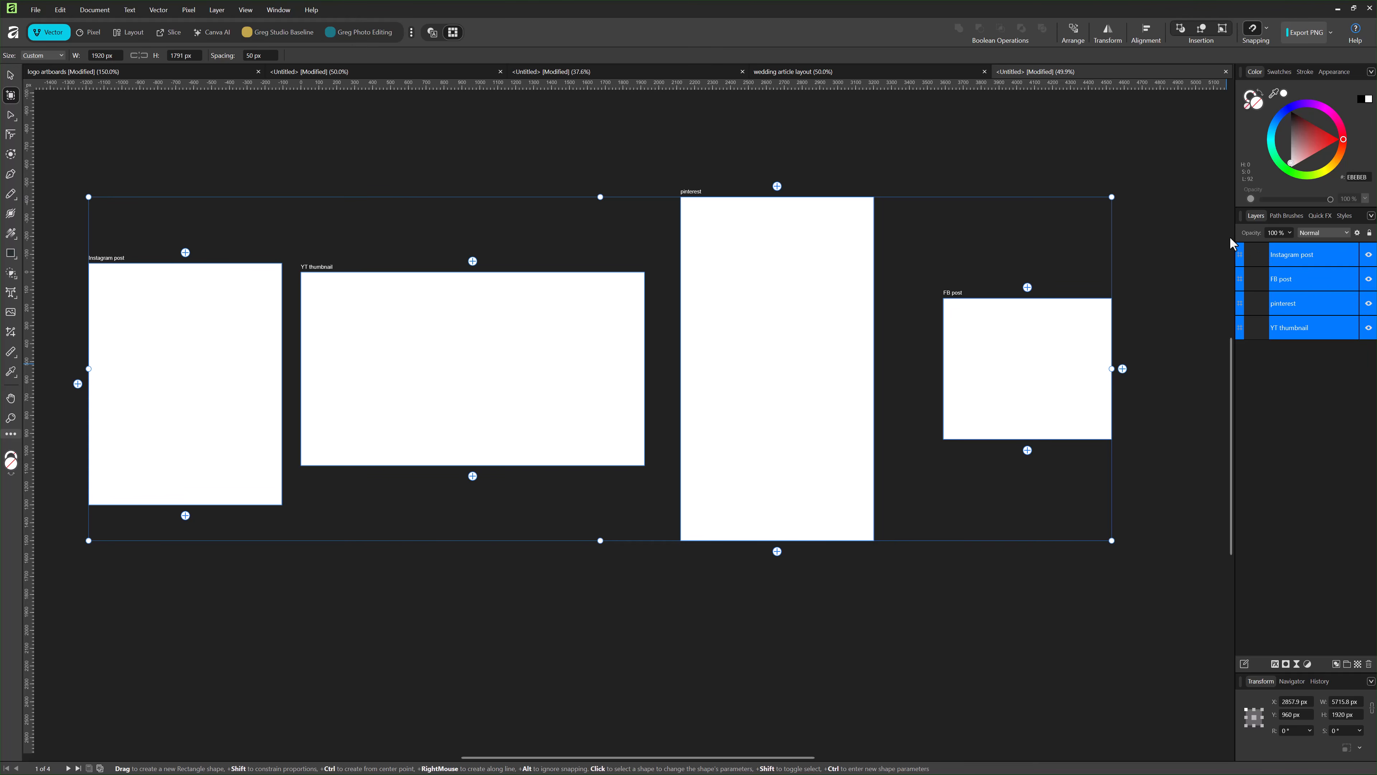
left_click(1147, 38)
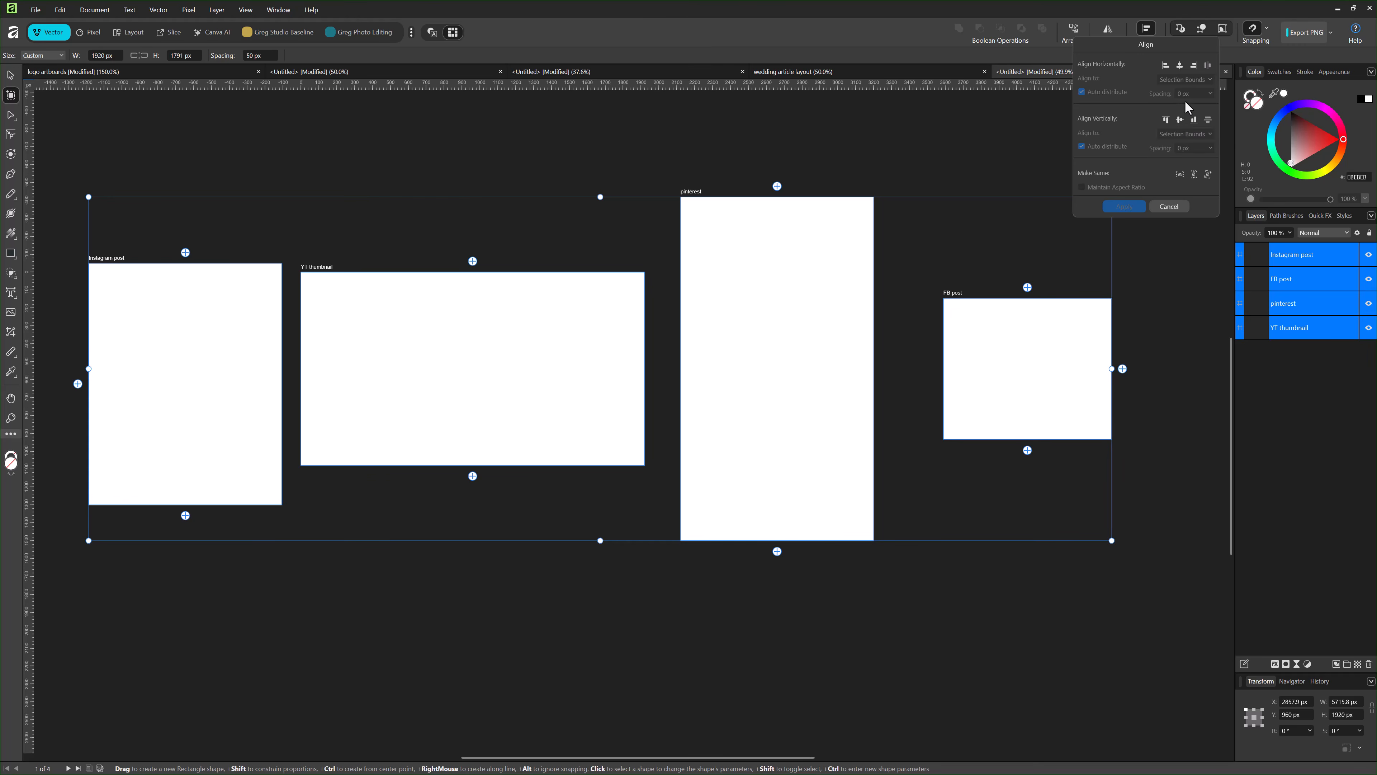
left_click(1208, 66)
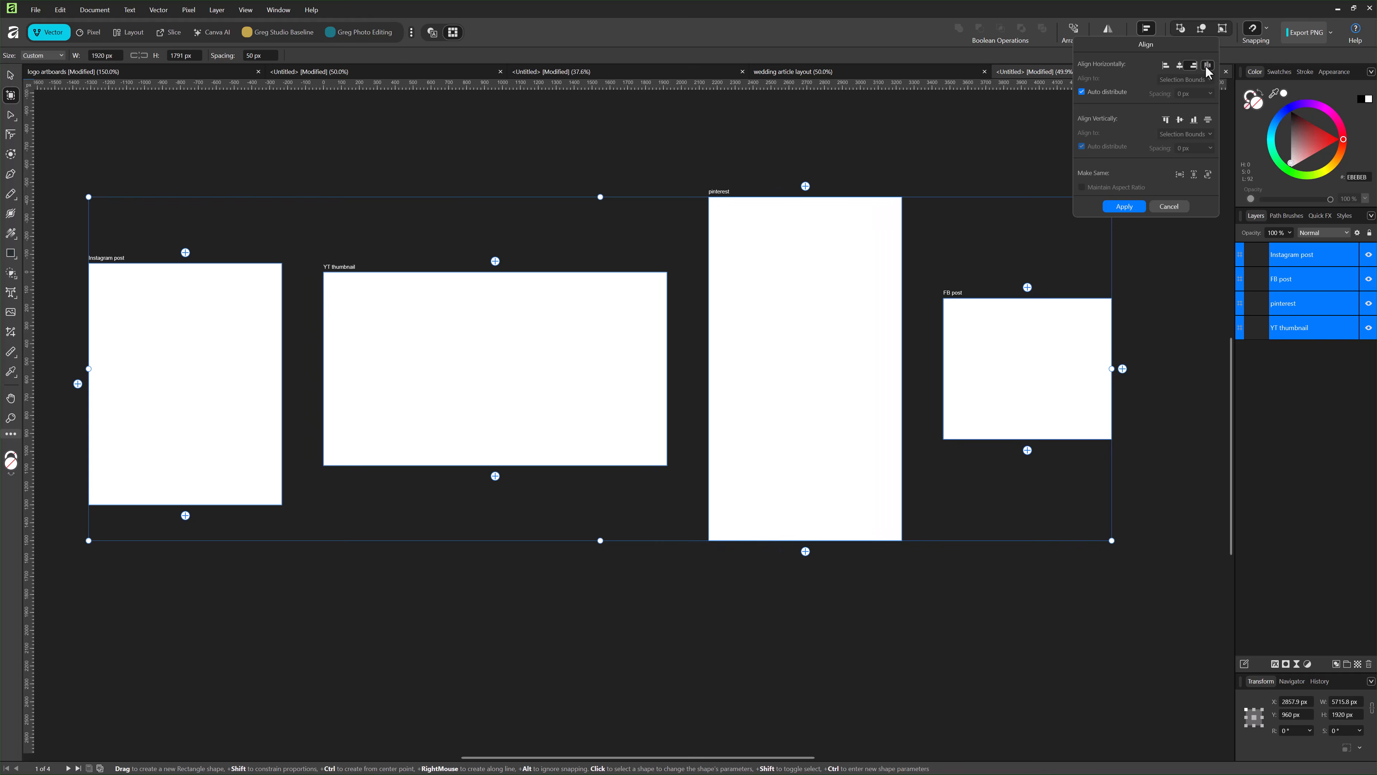
left_click(897, 613)
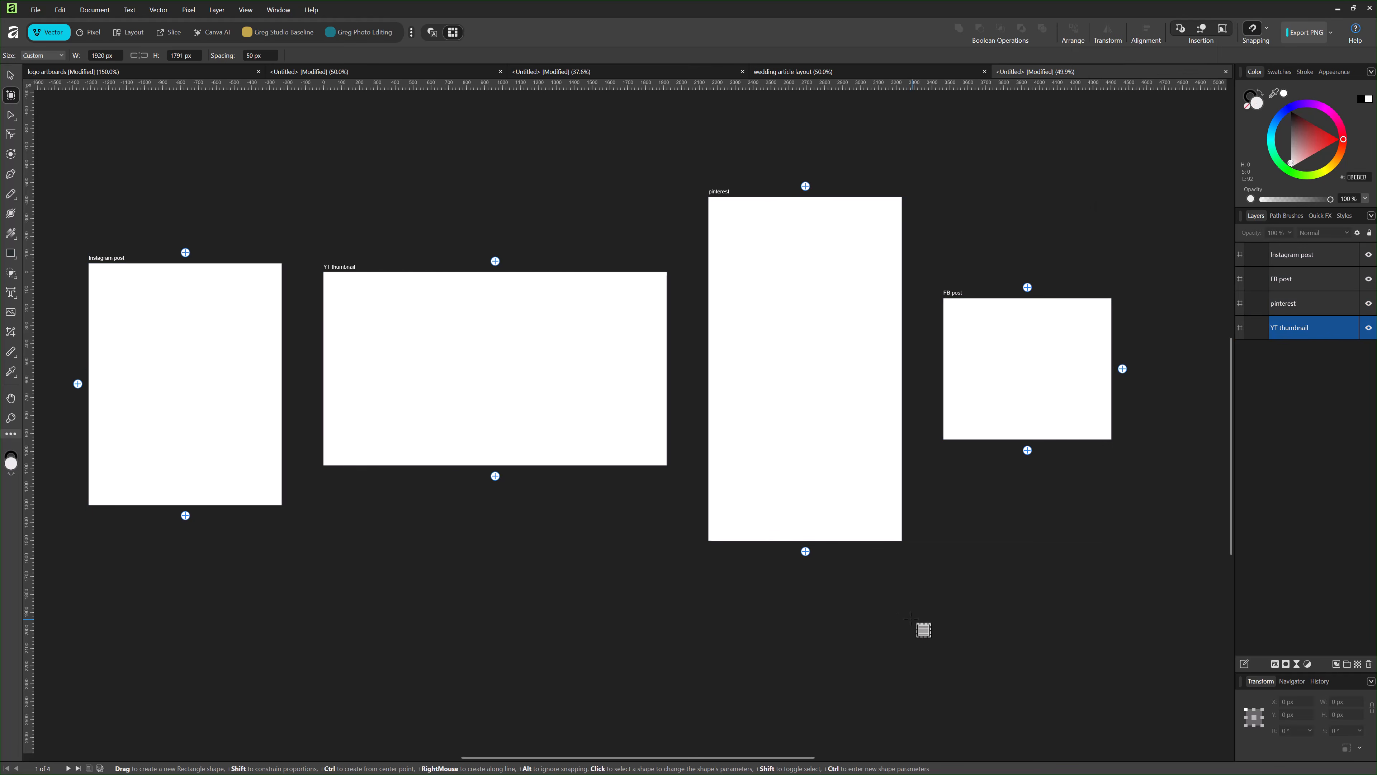
- Lower the pinterest artboard beside YT thumbnail and place the FB post artboard beneath YT thumbnail
left_click_drag(766, 293, 759, 363)
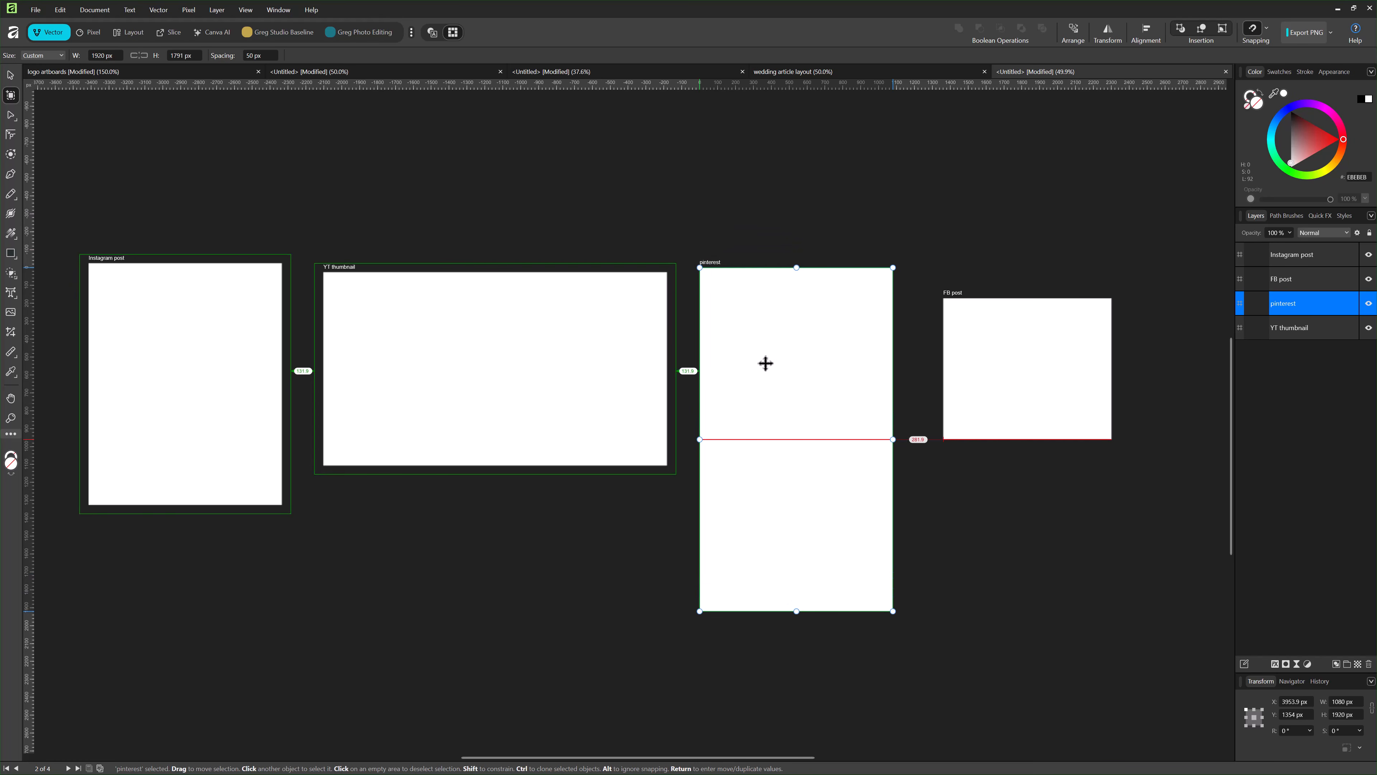
left_click_drag(1043, 404, 536, 584)
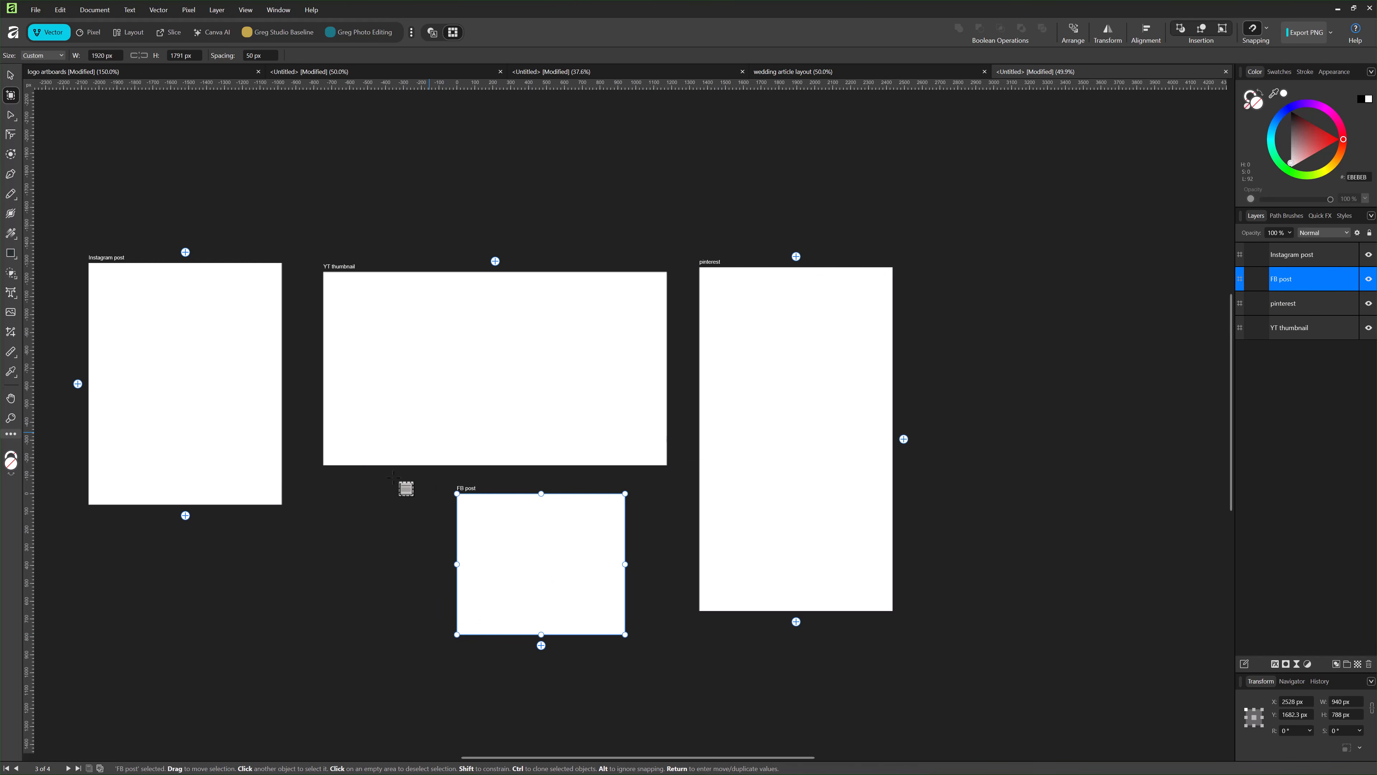
- Pan and zoom the canvas to inspect the layout of the four artboards
key("space")
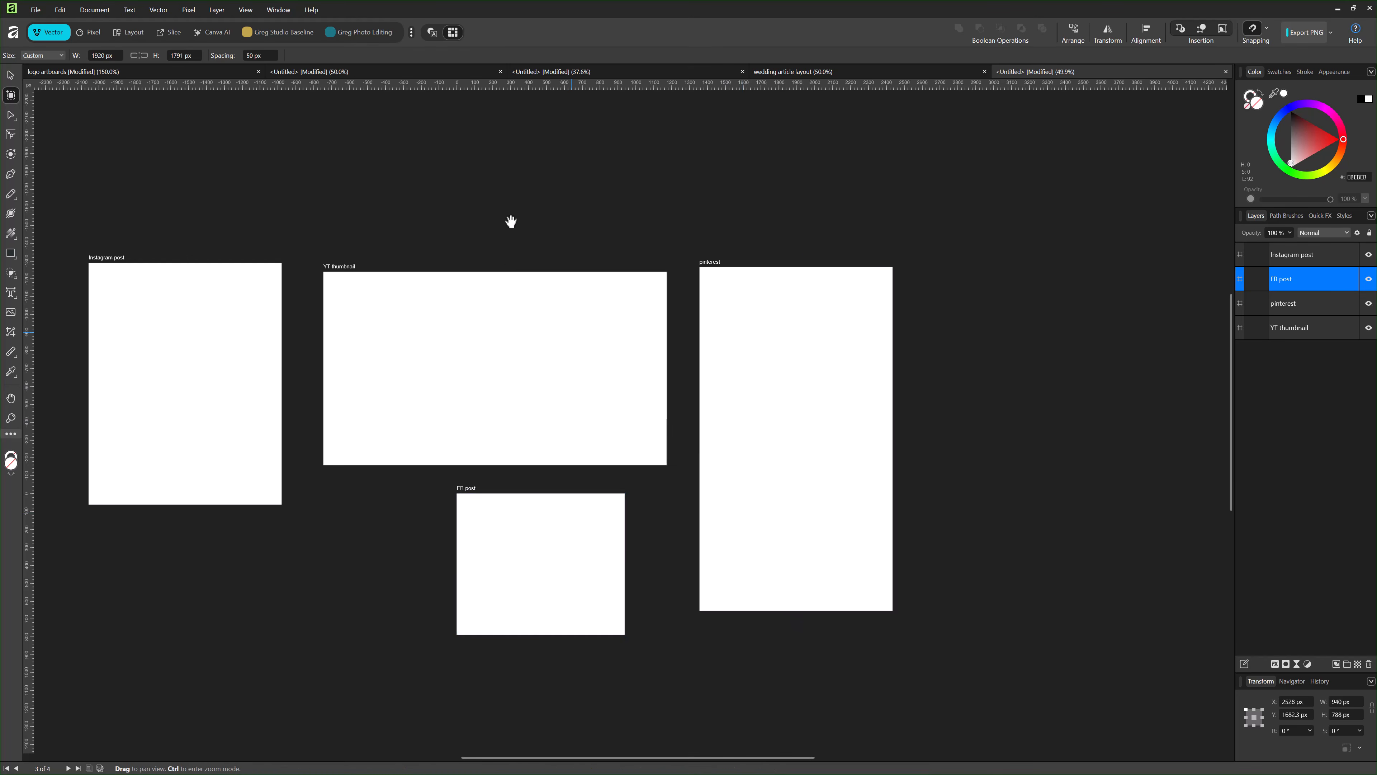
left_click_drag(471, 200, 669, 188)
key("z")
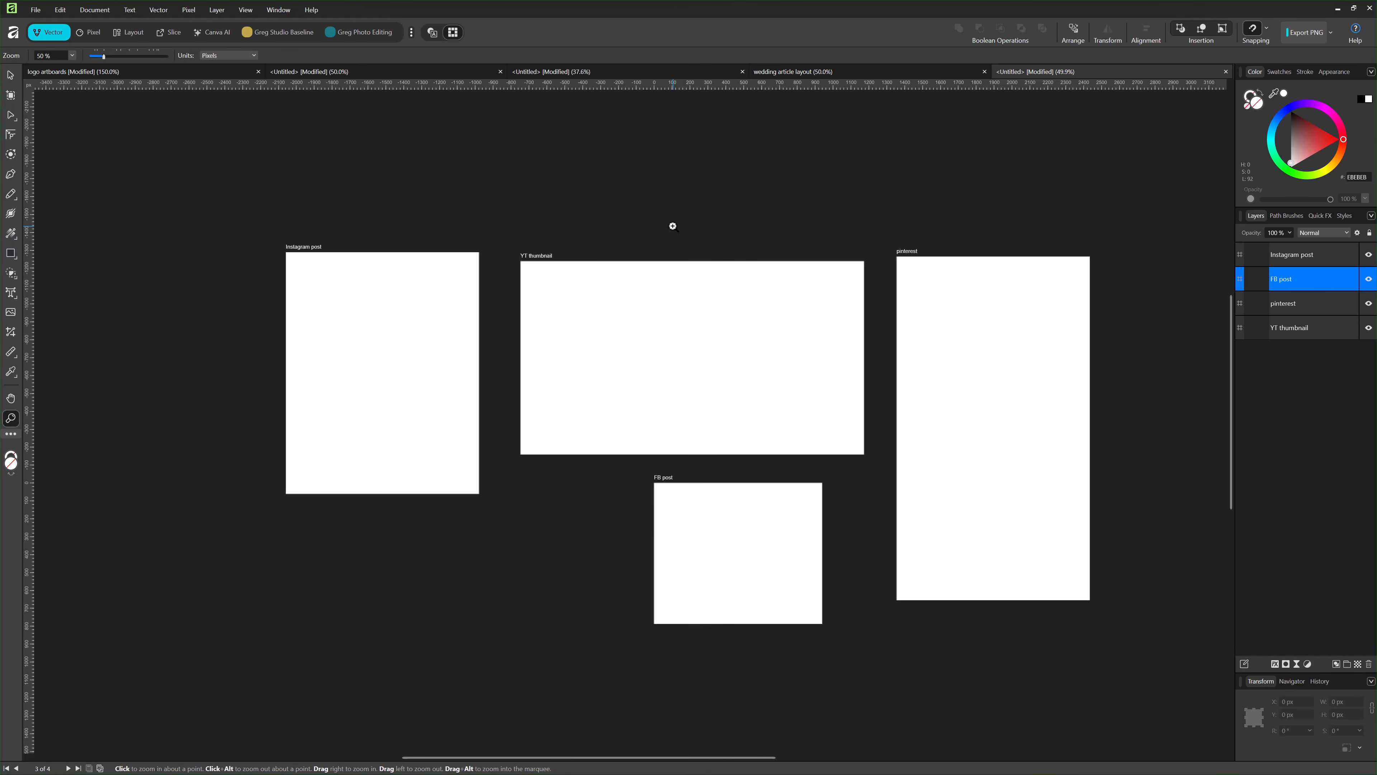
left_click(672, 225)
left_click(673, 226)
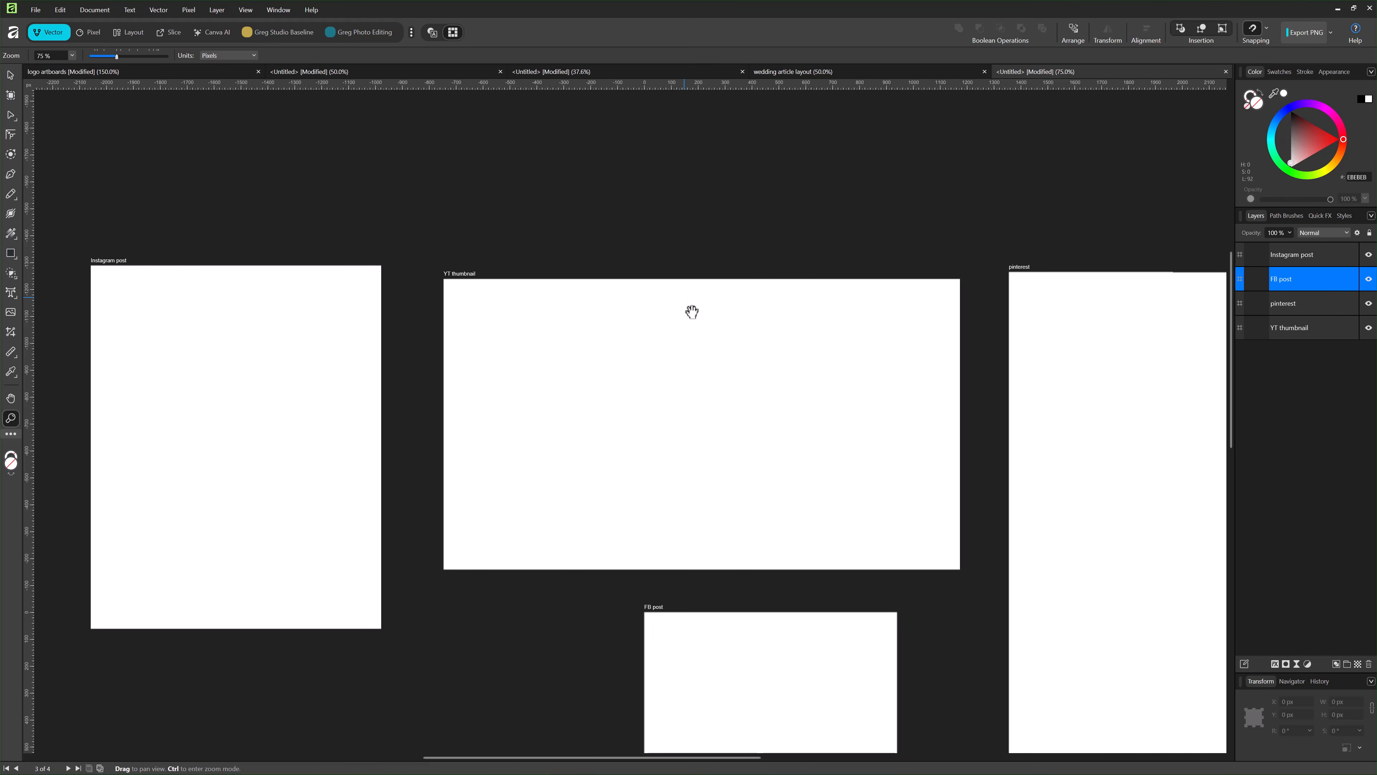
left_click_drag(692, 311, 615, 184)
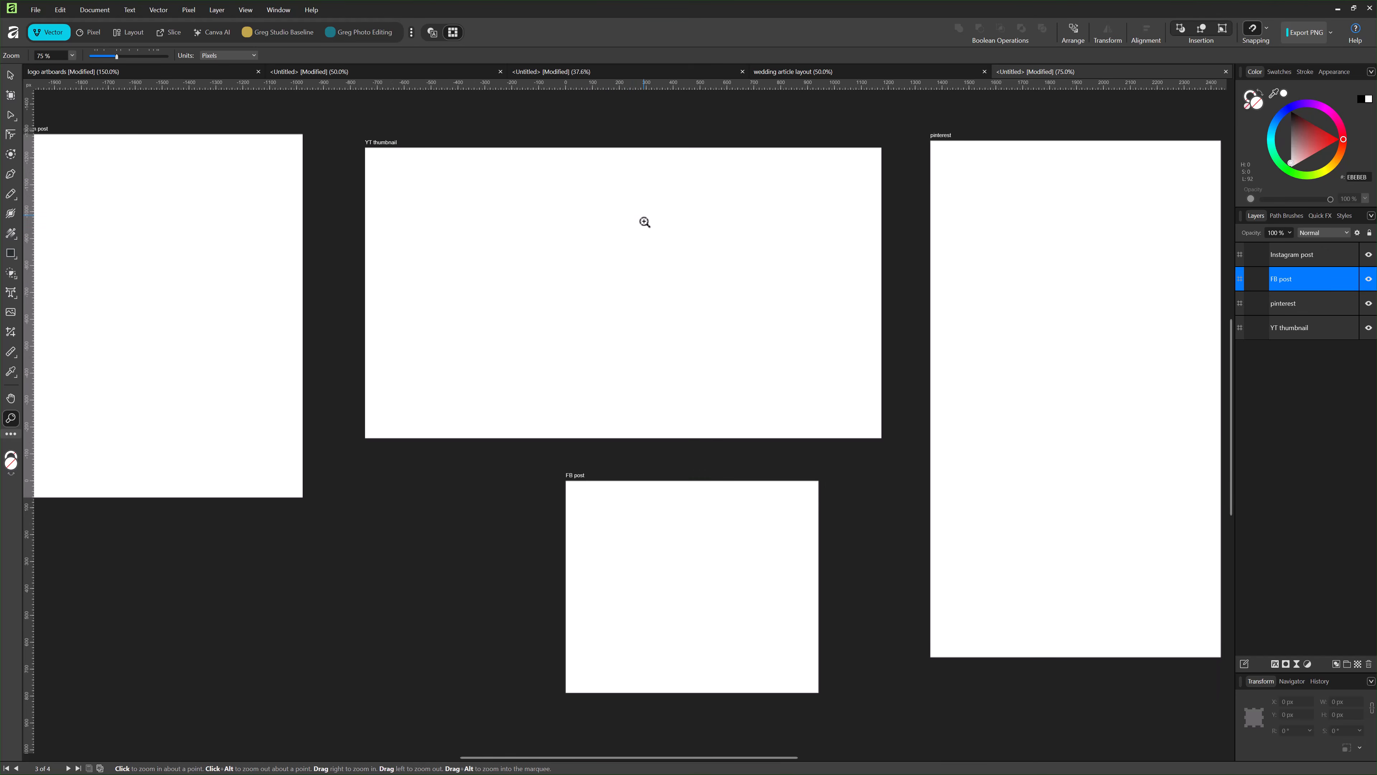
scroll(645, 238, "down", 1)
scroll(642, 247, "down", 2)
scroll(640, 254, "down", 1)
scroll(640, 254, "up", 2)
scroll(640, 255, "up", 3)
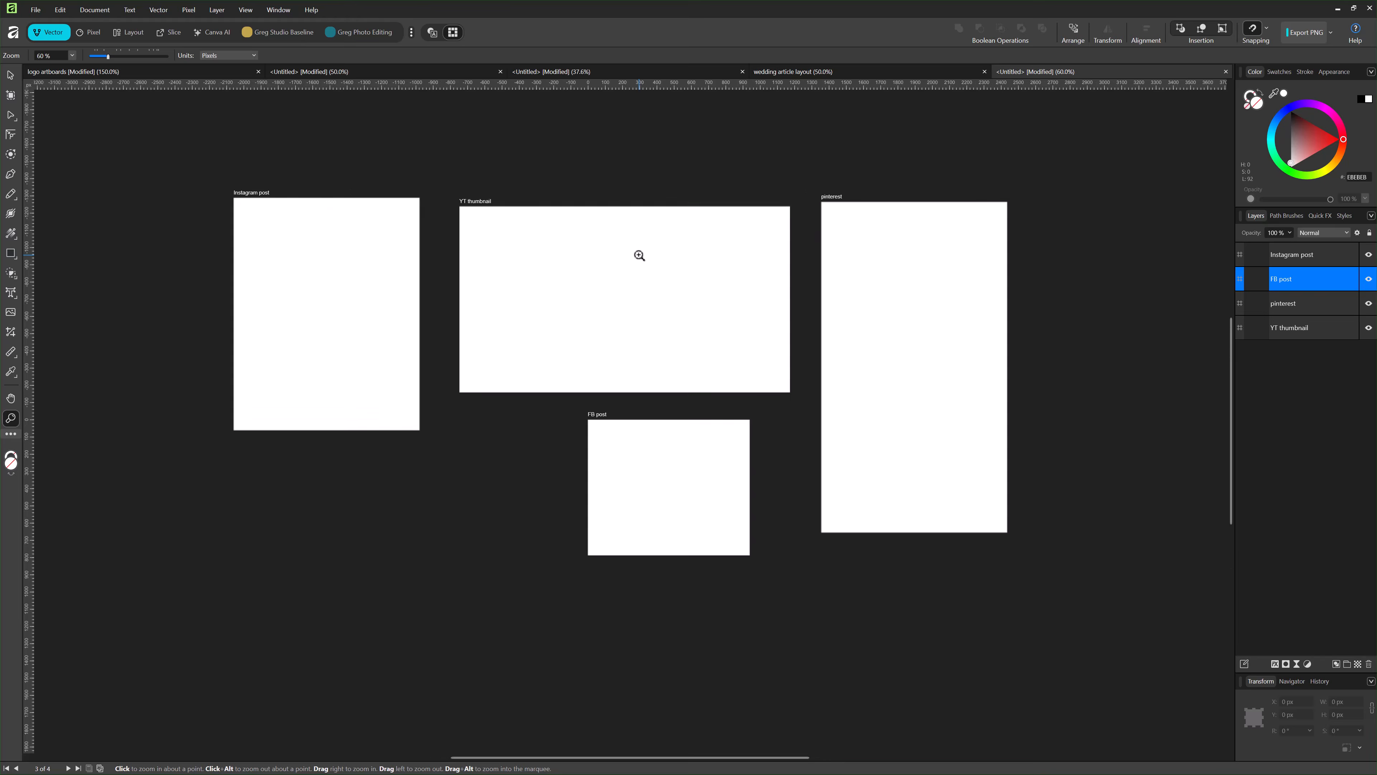
scroll(641, 259, "down", 1)
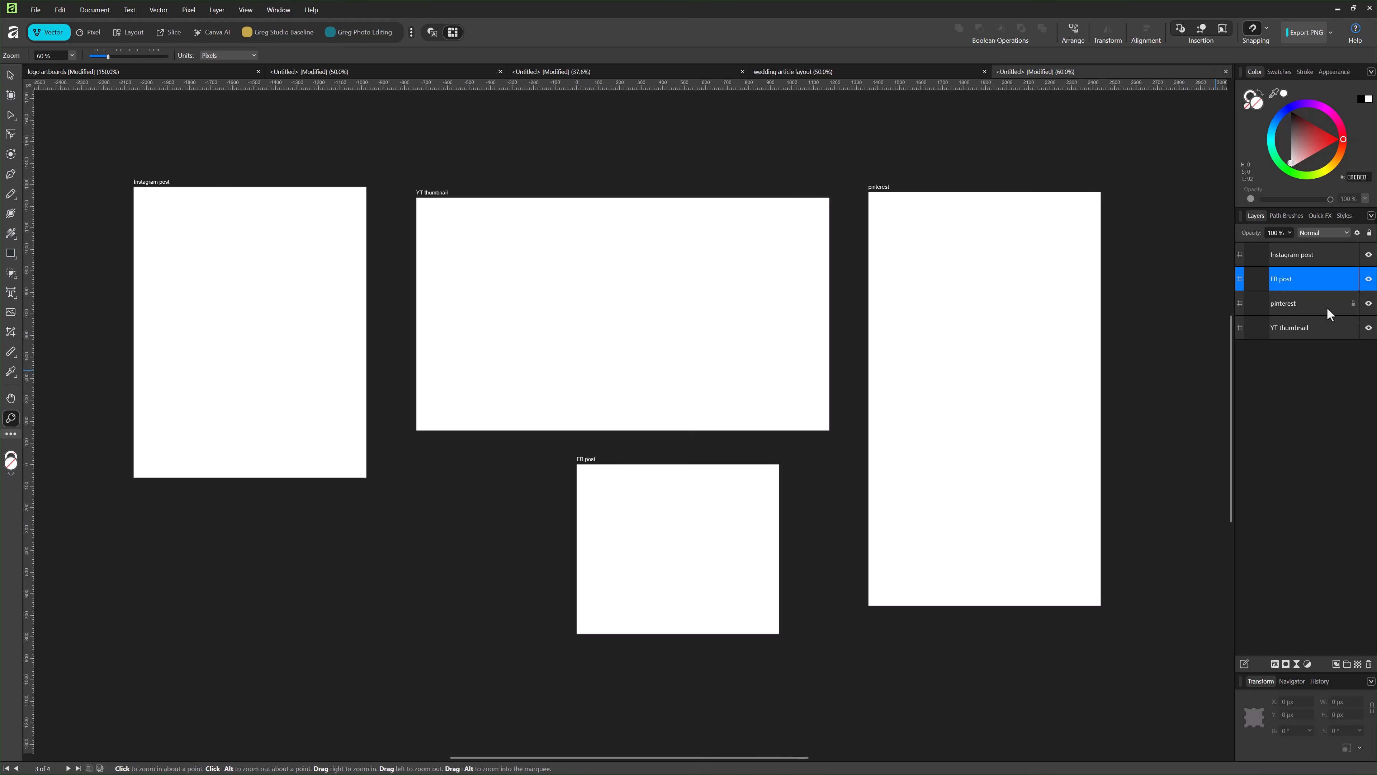
- Zoom the view to individual artboards from their layer thumbnails, including pinterest and Instagram post
left_click(1281, 327)
left_click(1281, 303)
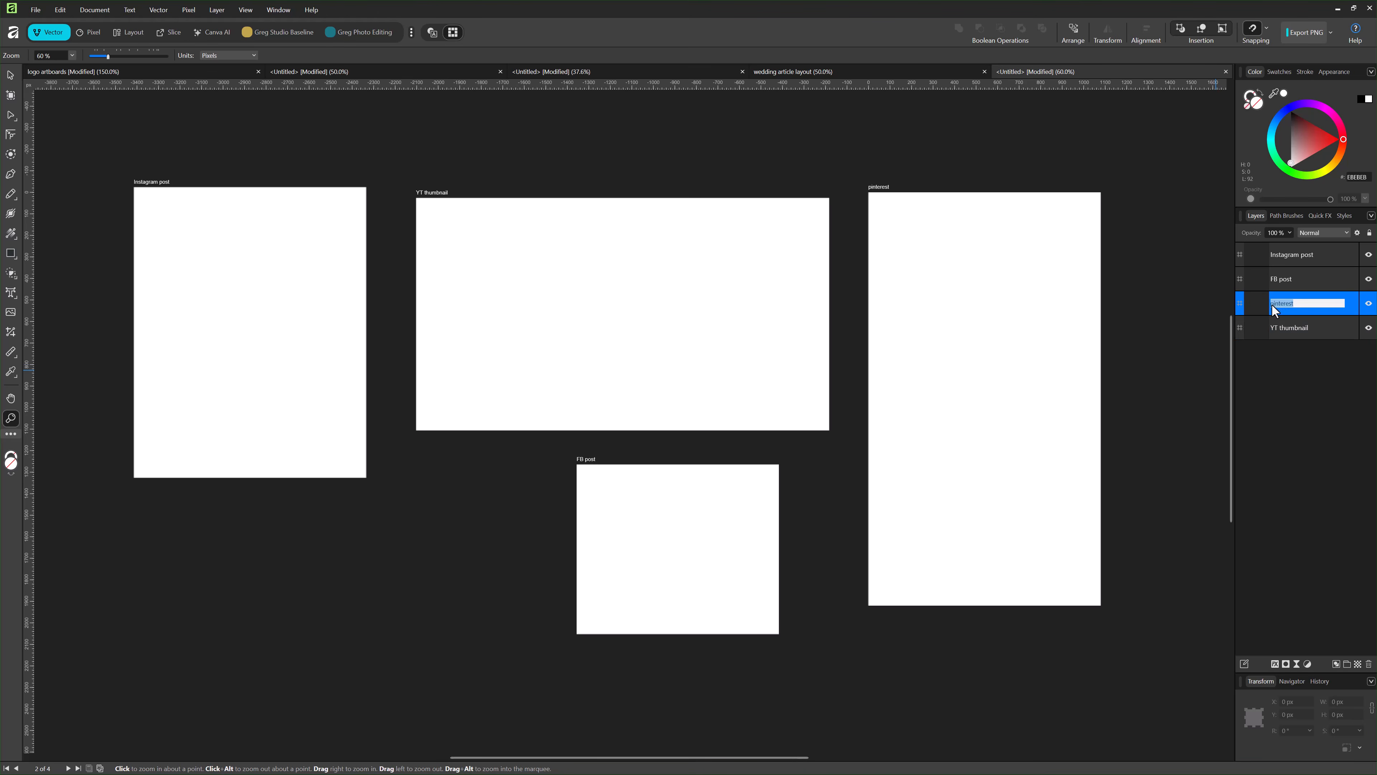
double_click(1255, 306)
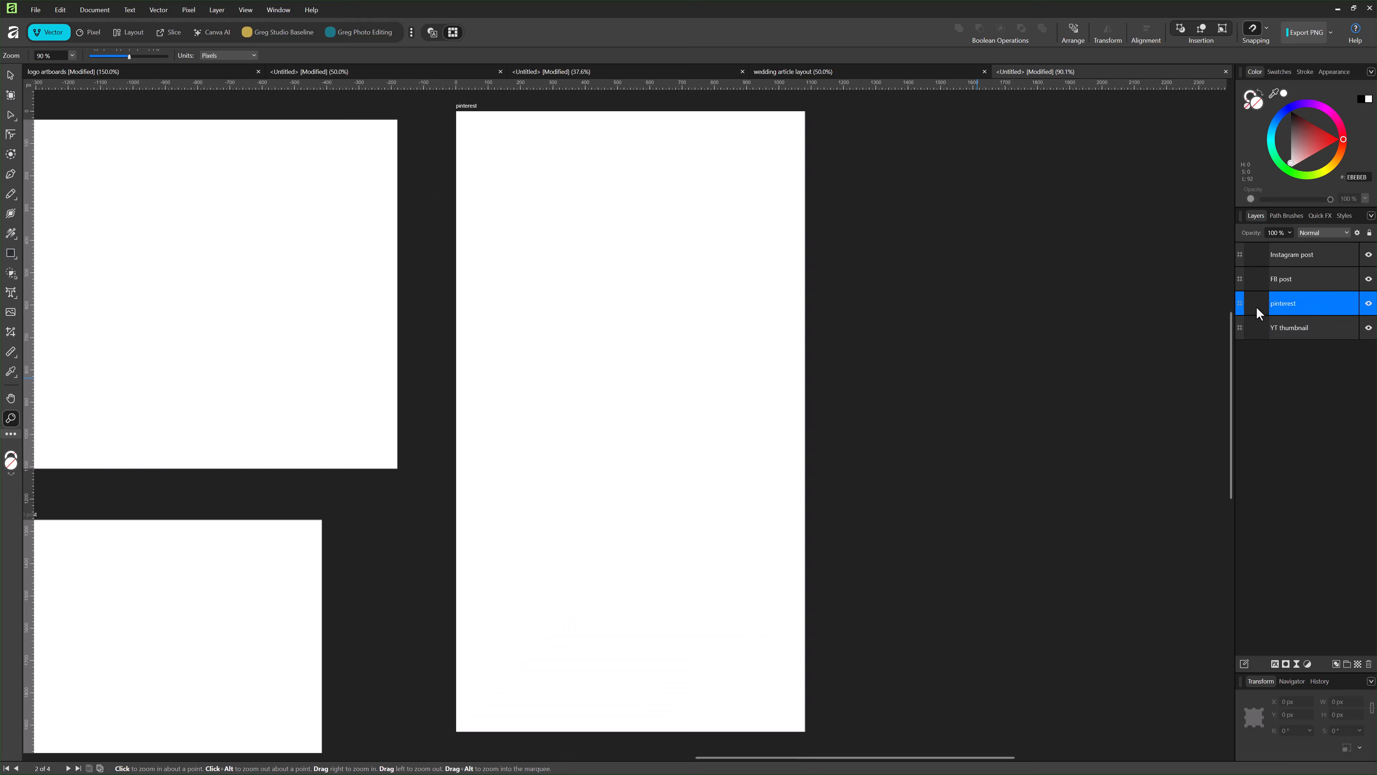
left_click(1291, 327)
left_click(1311, 301)
double_click(1259, 331)
double_click(1261, 297)
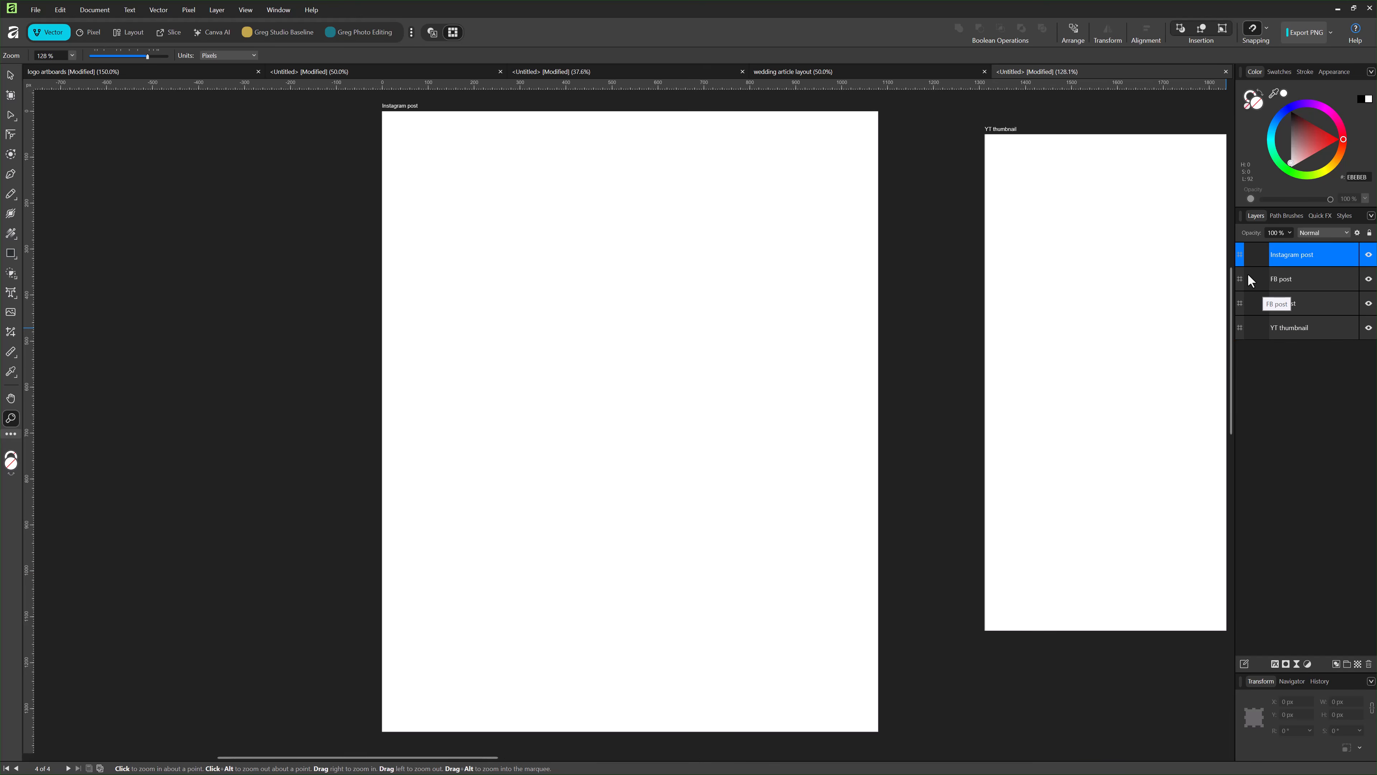
- Activate the Move tool and switch to the "Affinity Learning Series - The Pen Tool" document
key("v")
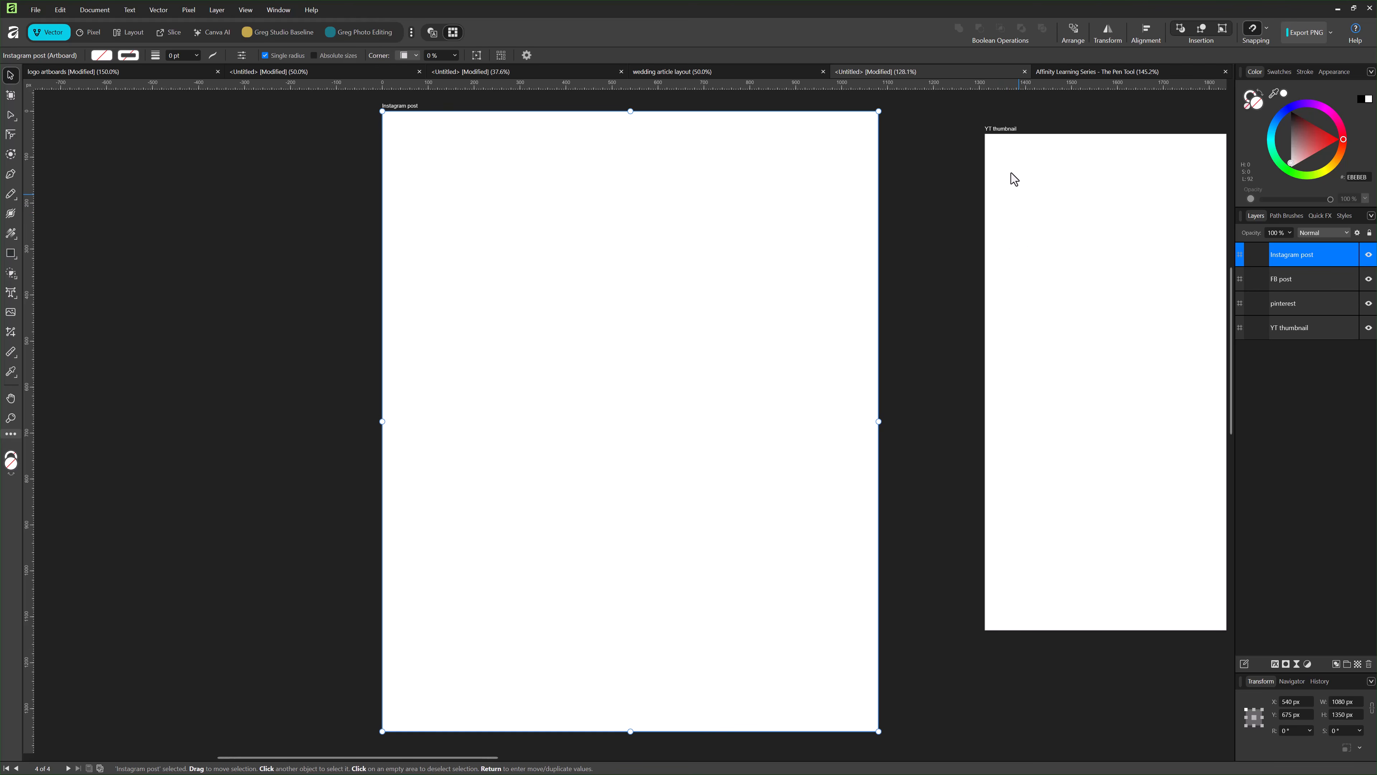
left_click(1071, 71)
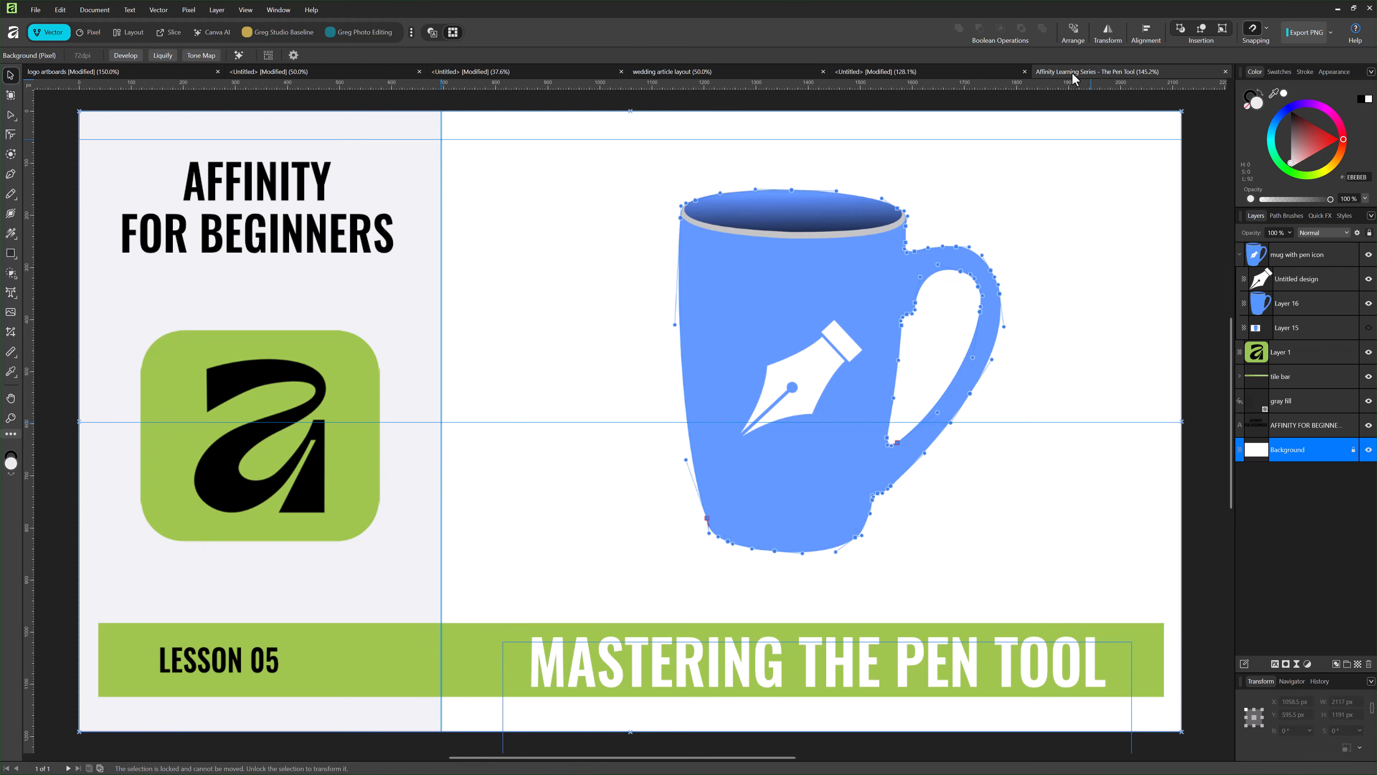
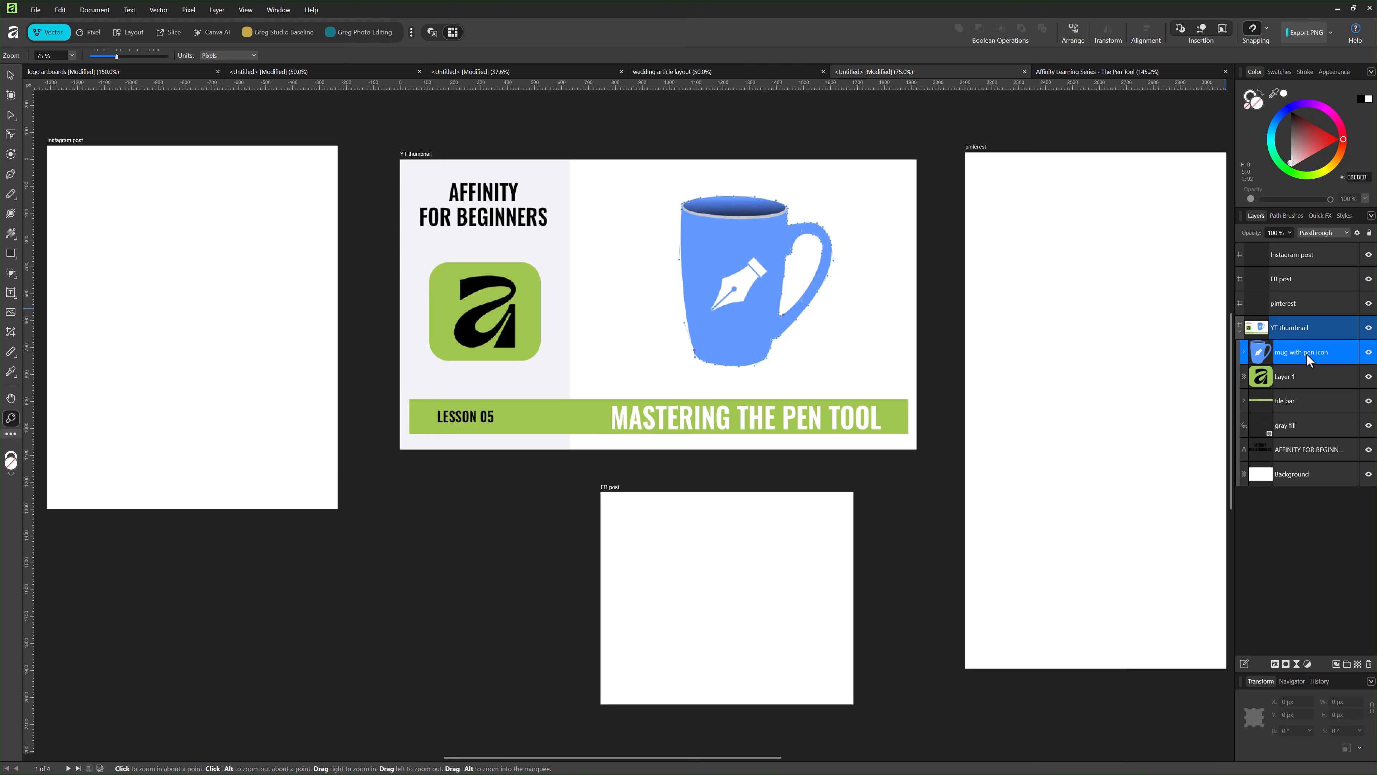
- Paste the mug with pen icon group onto the Instagram post artboard and move it into the artboard's upper half
left_click(11, 75)
left_click(185, 268)
key("ctrl+v")
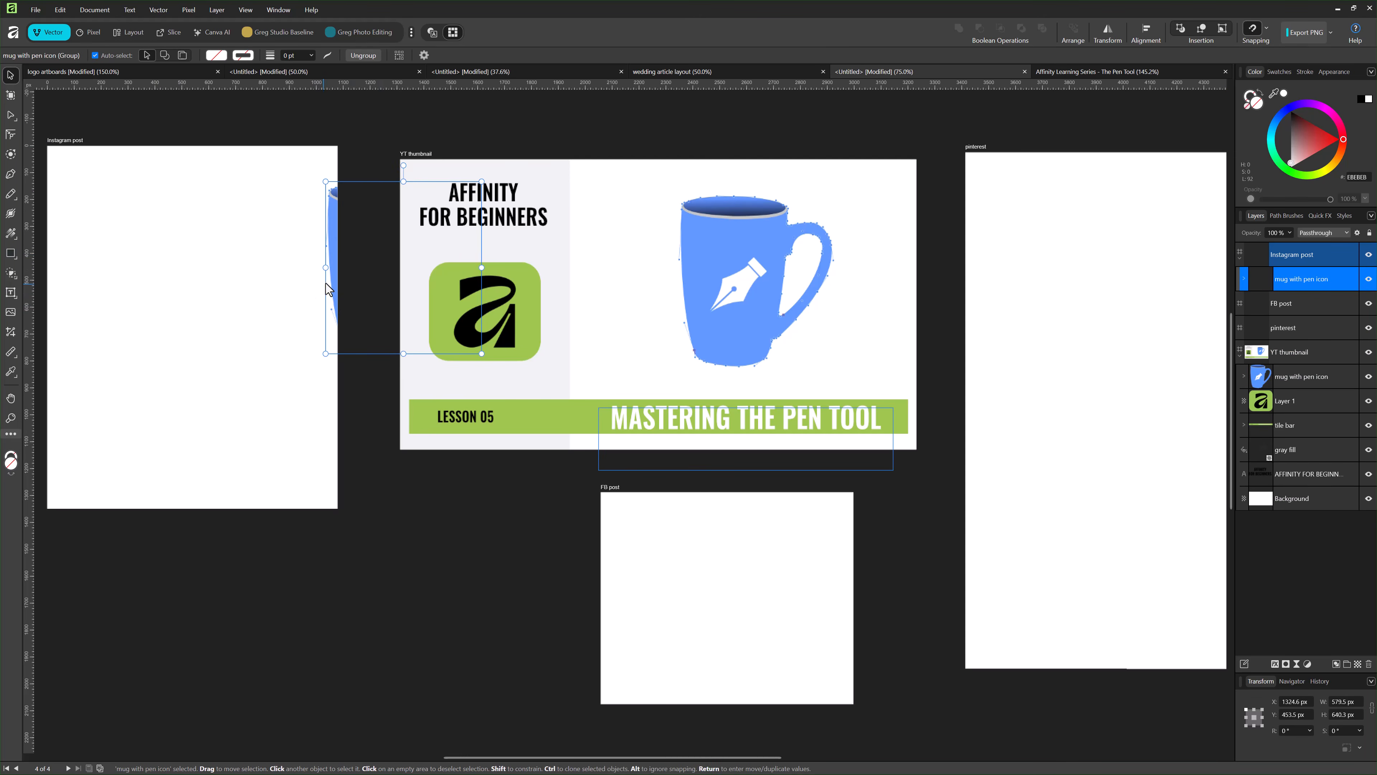
left_click_drag(314, 274, 132, 279)
scroll(1131, 401, "down", 1)
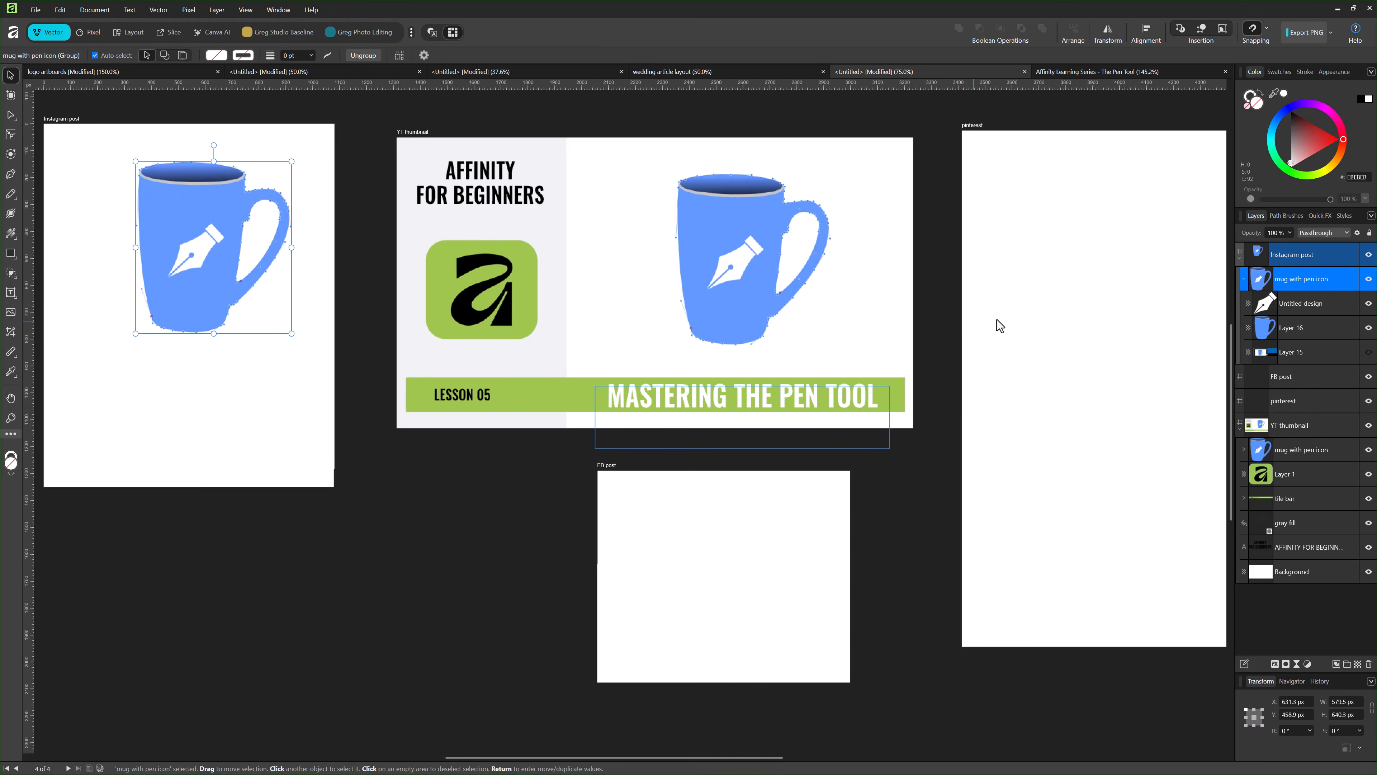
- Paste the mug with pen icon group onto the pinterest artboard and move it to about X 416, Y 800 px
left_click(1003, 288)
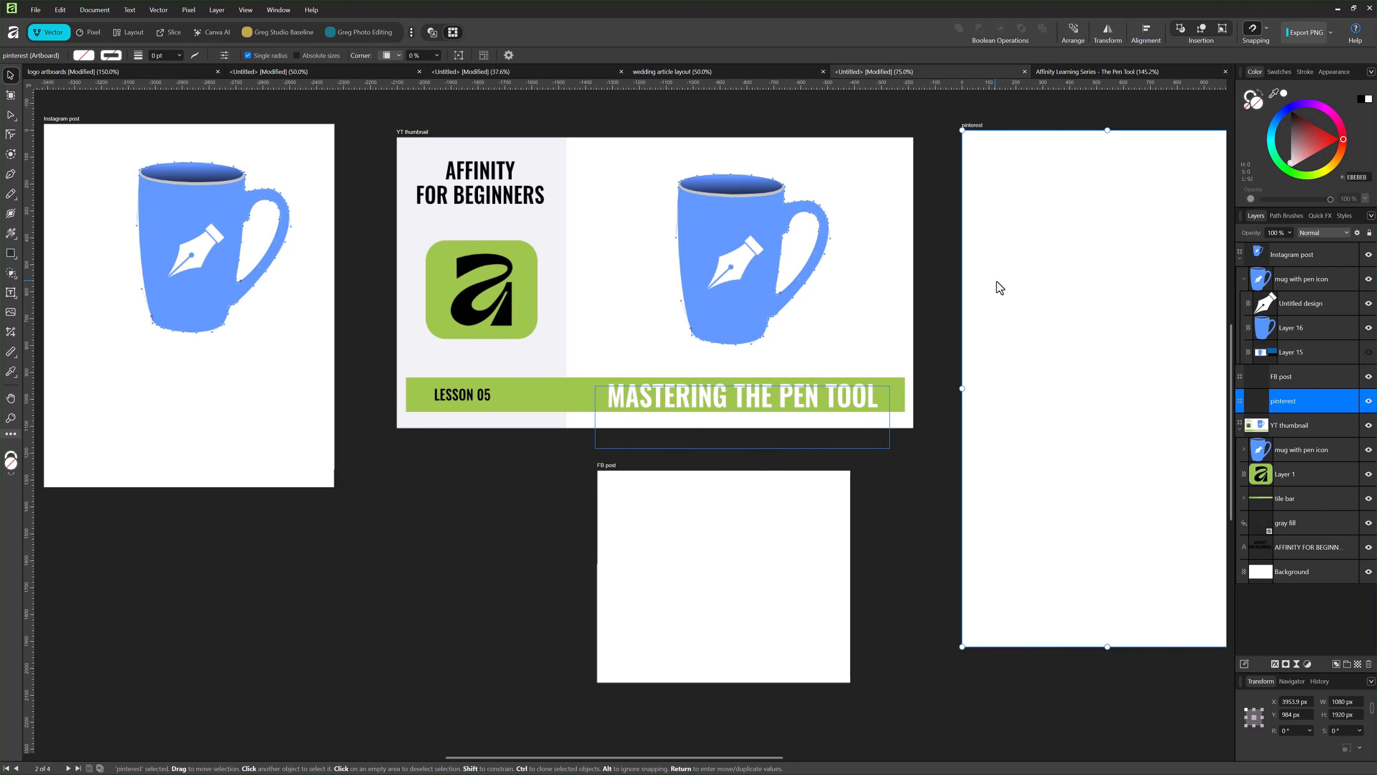
key("ctrl+v")
scroll(856, 344, "right", 5)
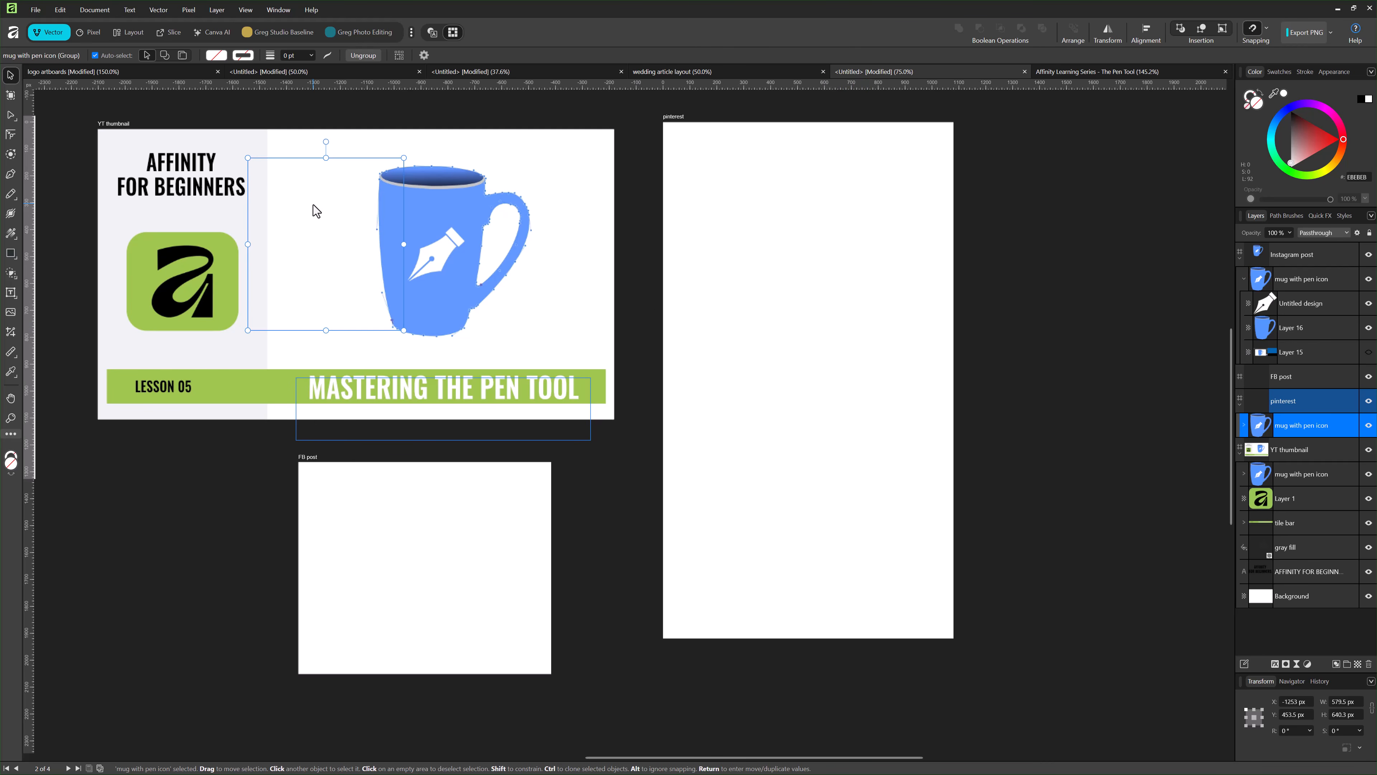
left_click_drag(313, 205, 538, 215)
left_click_drag(446, 208, 760, 297)
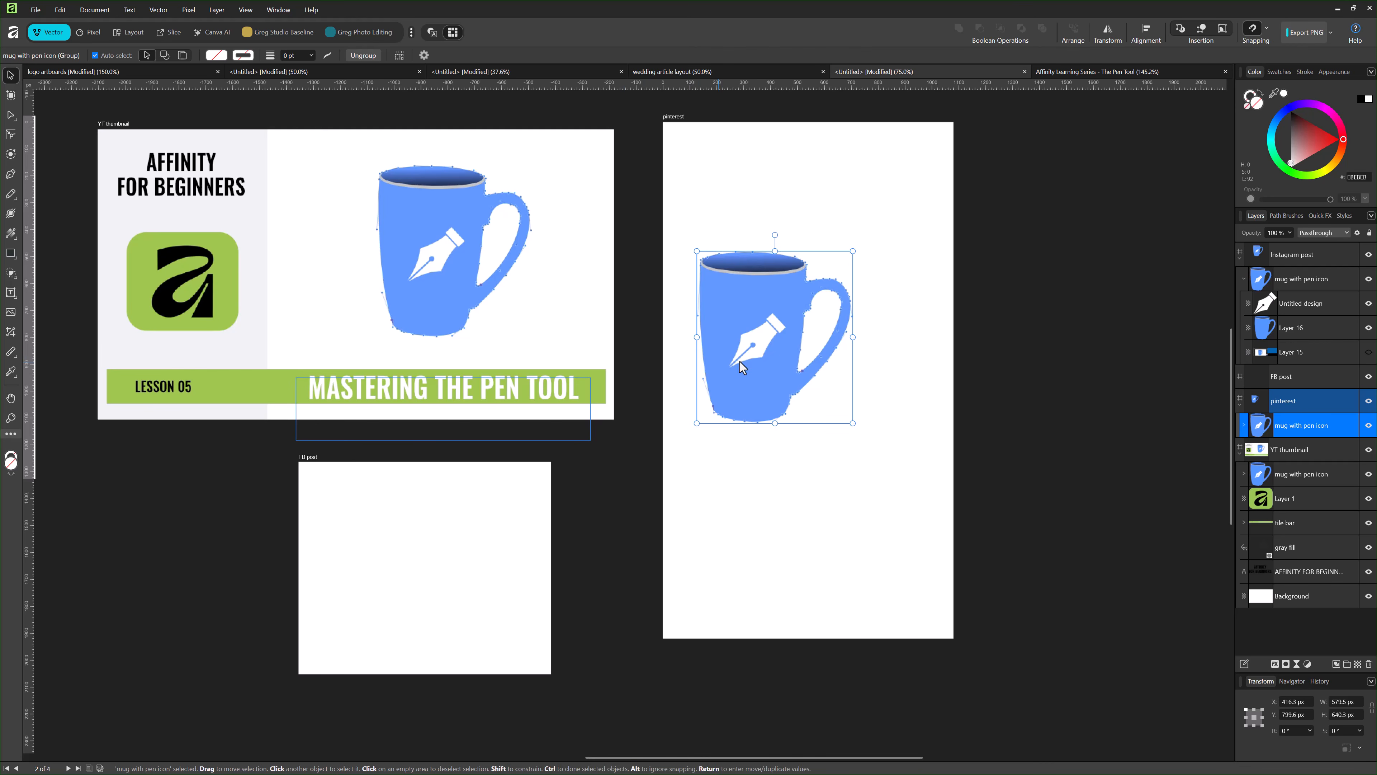
- Copy the pinterest mug onto the FB post artboard, scale it down to about 417 × 461 px and center it there
left_click(456, 254)
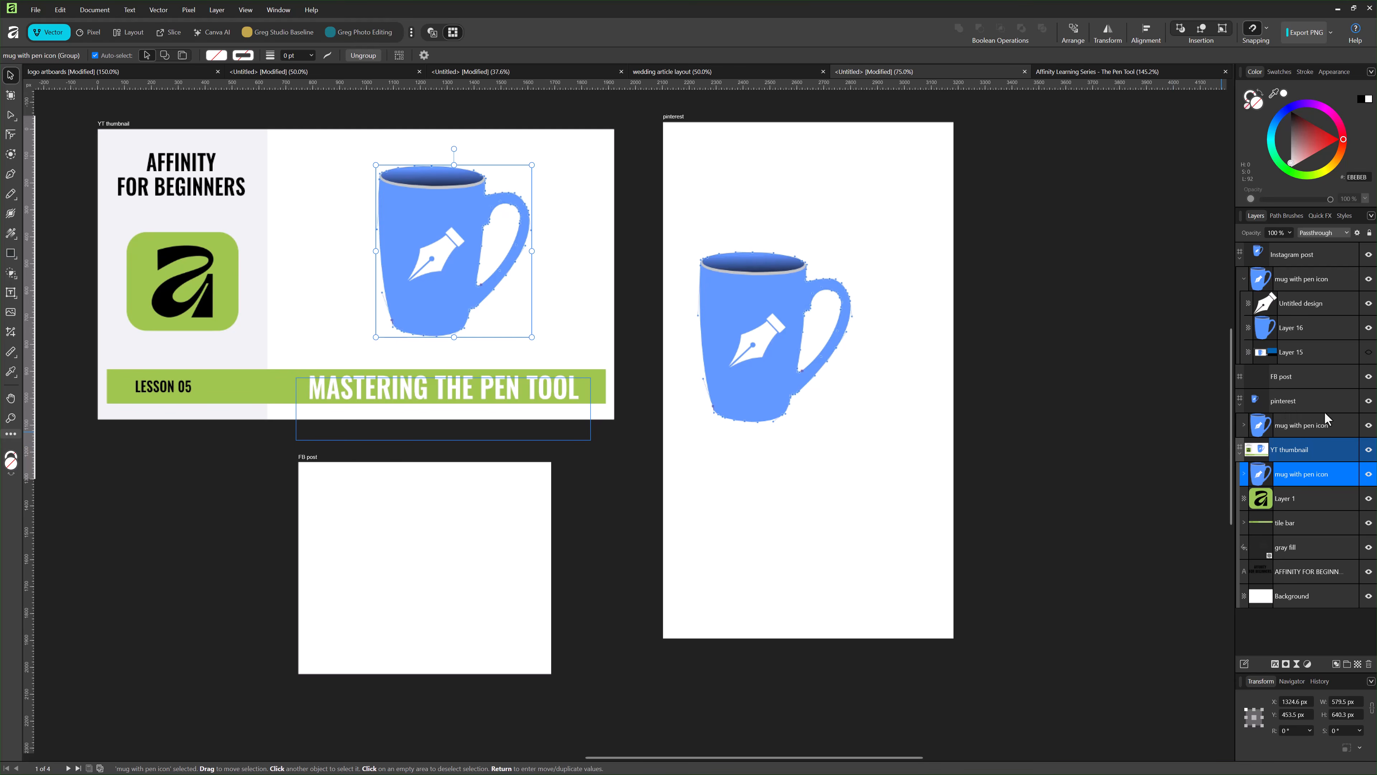
left_click(753, 333)
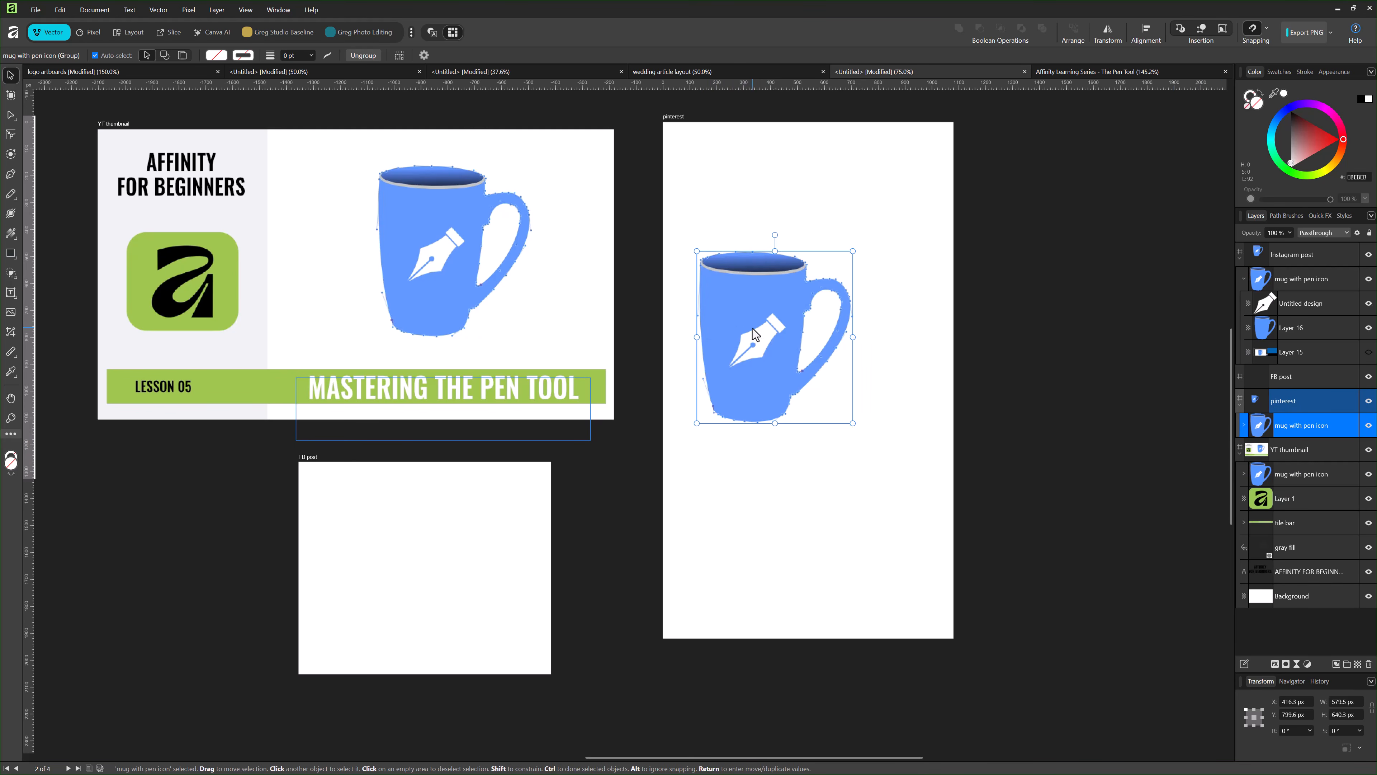
left_click_drag(770, 357, 429, 577)
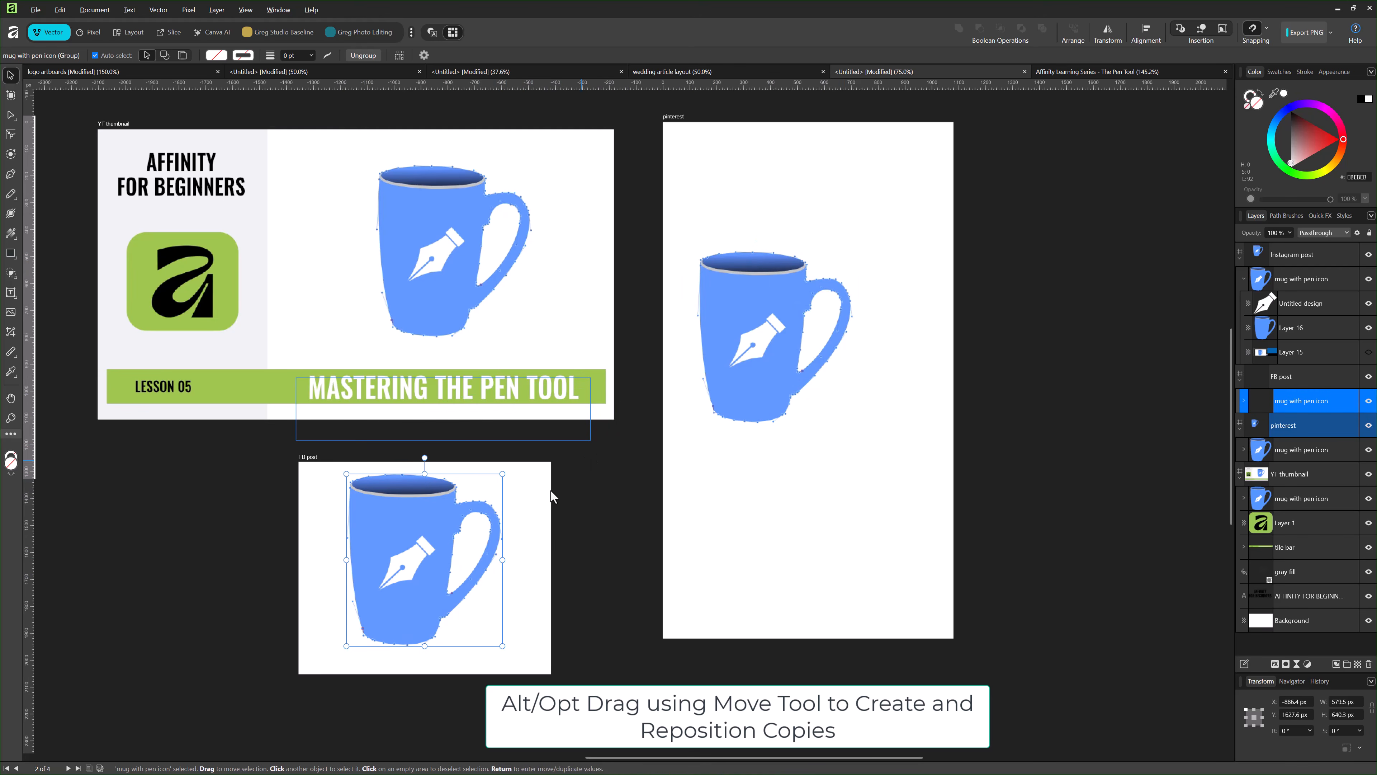
left_click_drag(503, 473, 459, 521)
left_click_drag(407, 565, 440, 558)
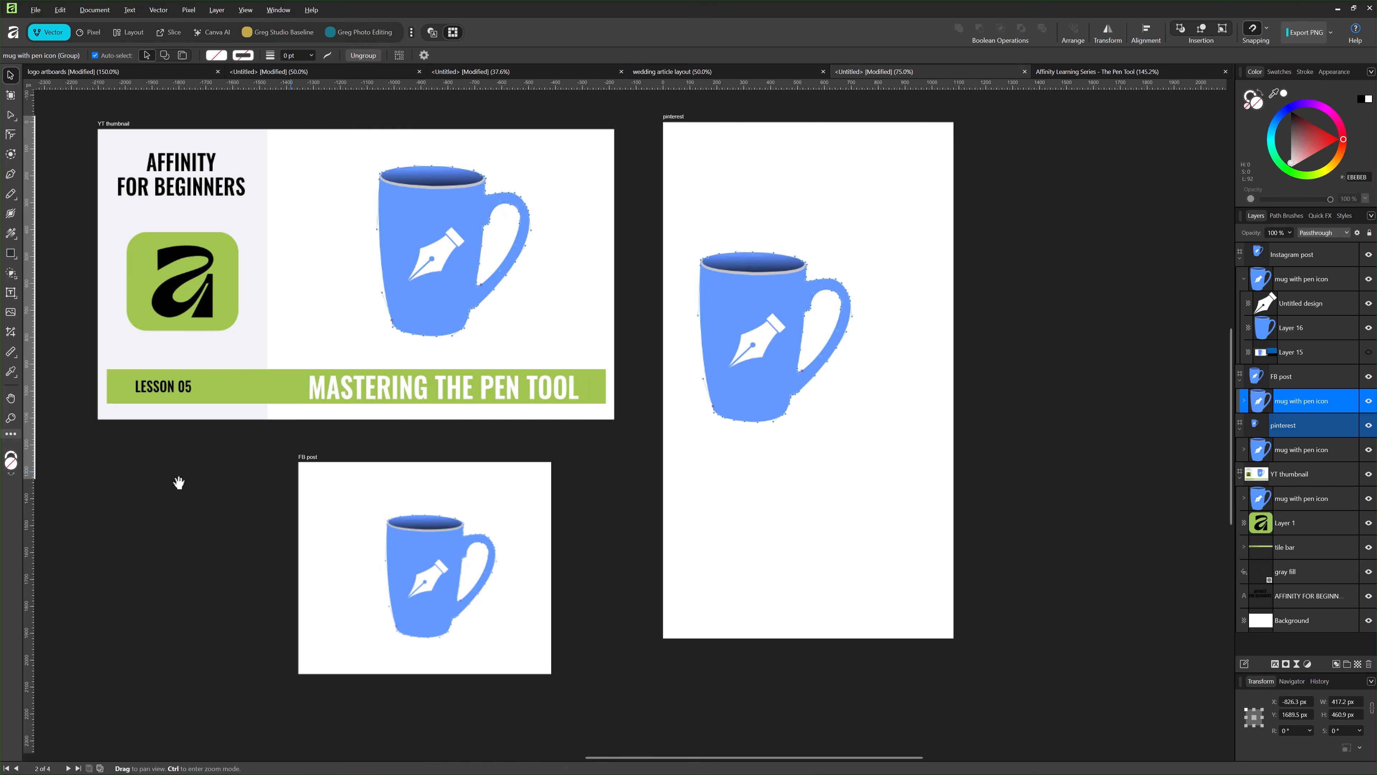
- Shorten the green bar, Layer 4 in YT thumbnail's tile bar group, from its left end to about 1202 px wide
left_click_drag(178, 477, 430, 546)
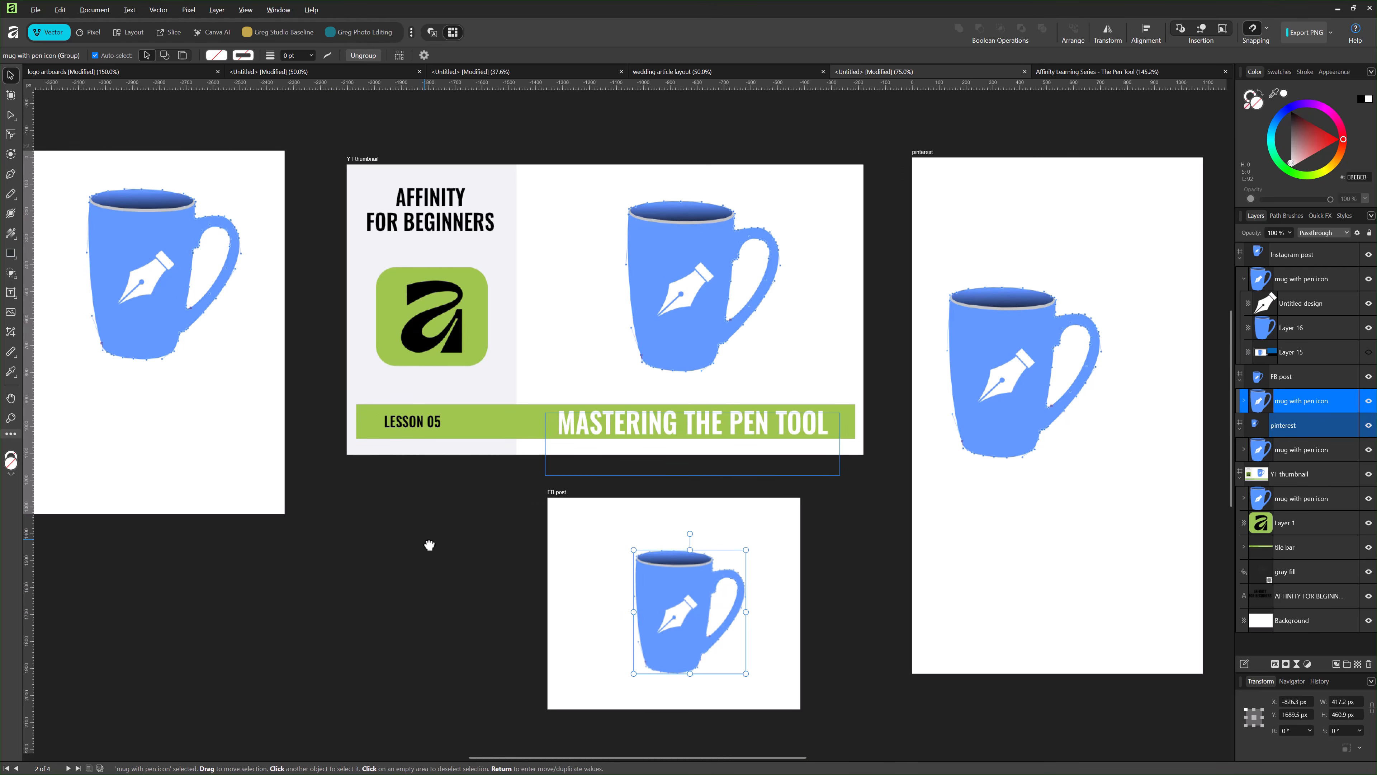
left_click(507, 449)
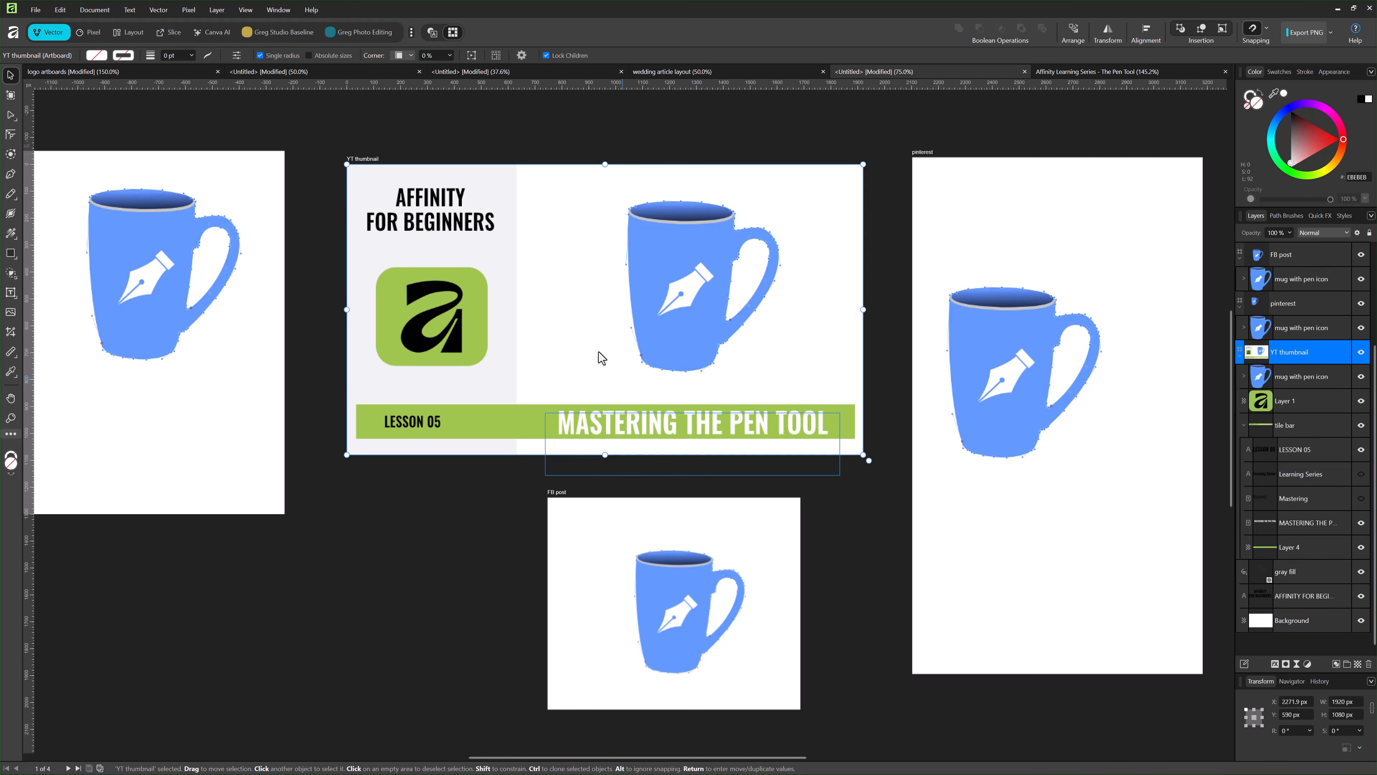
left_click(517, 382)
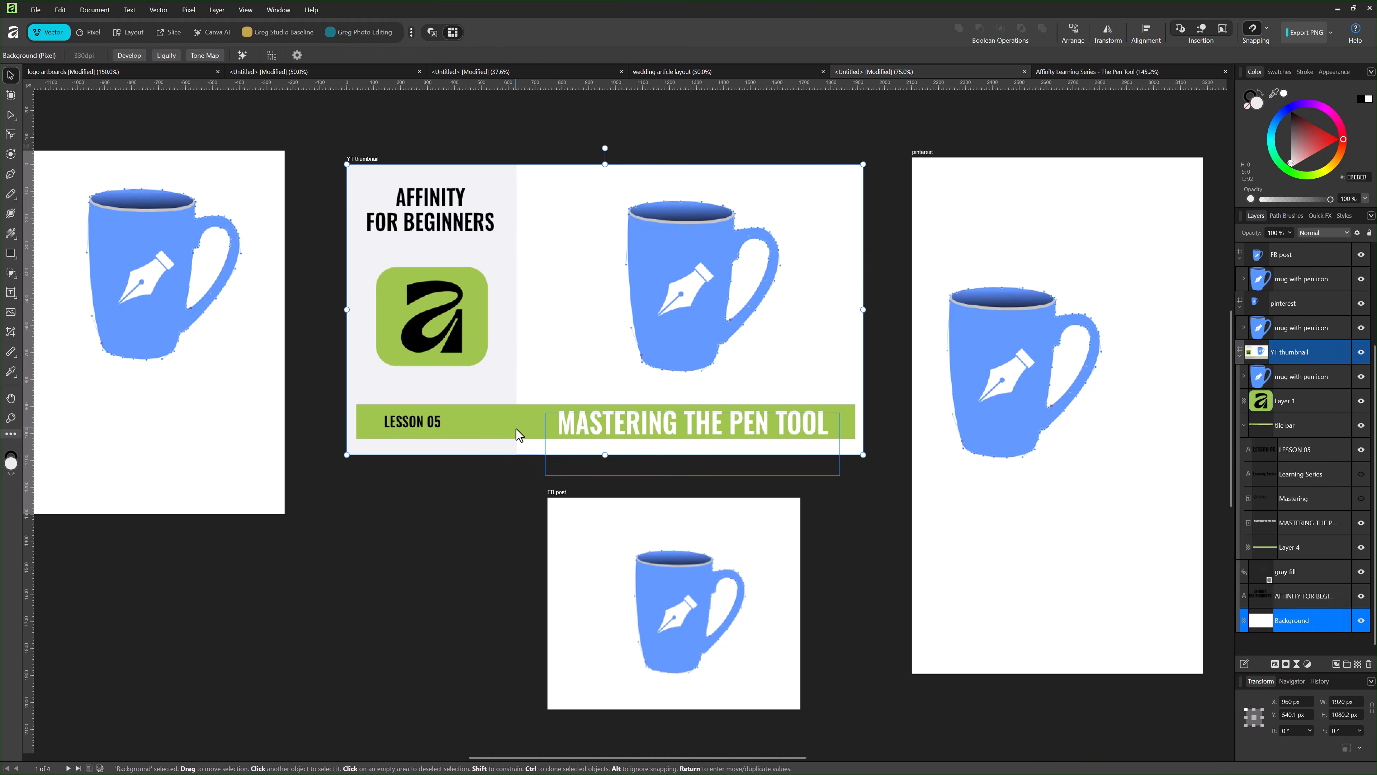
left_click(519, 433)
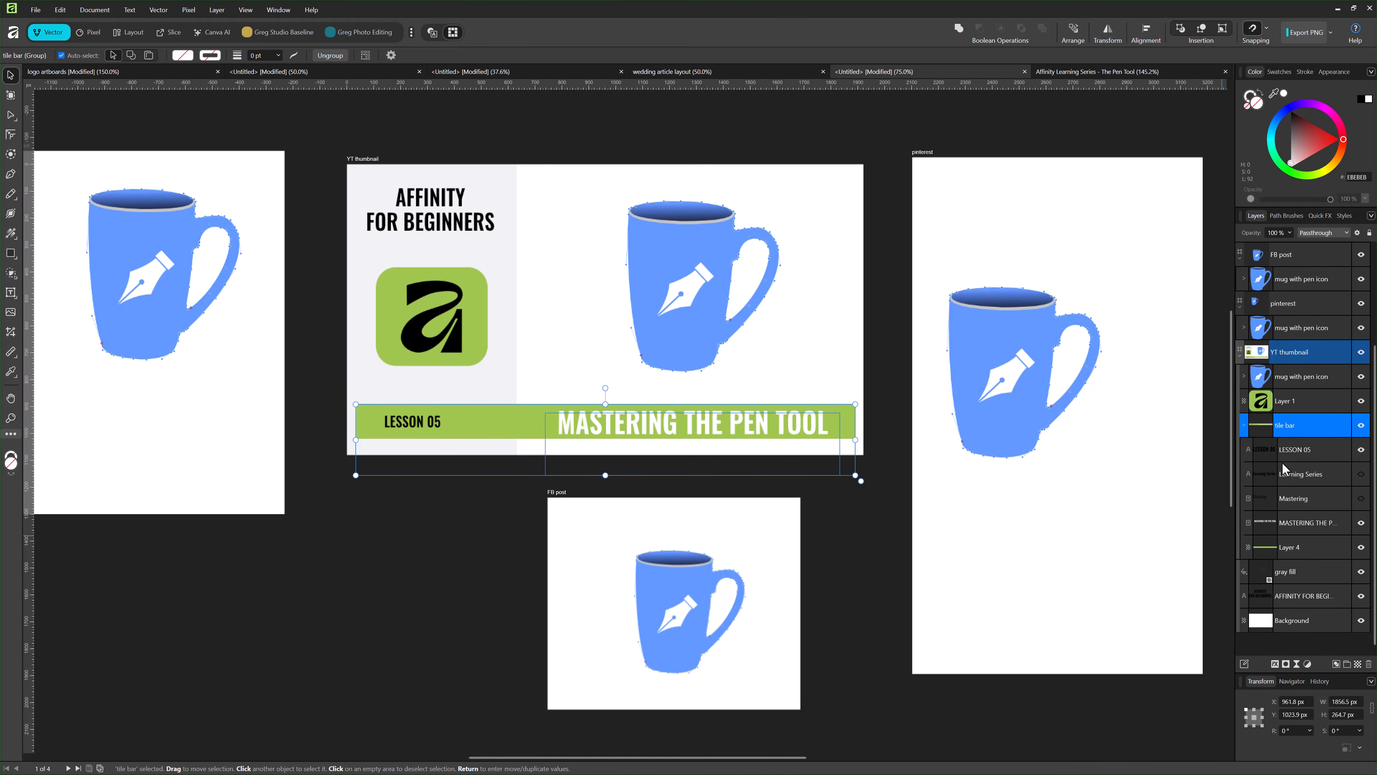
left_click(1273, 553)
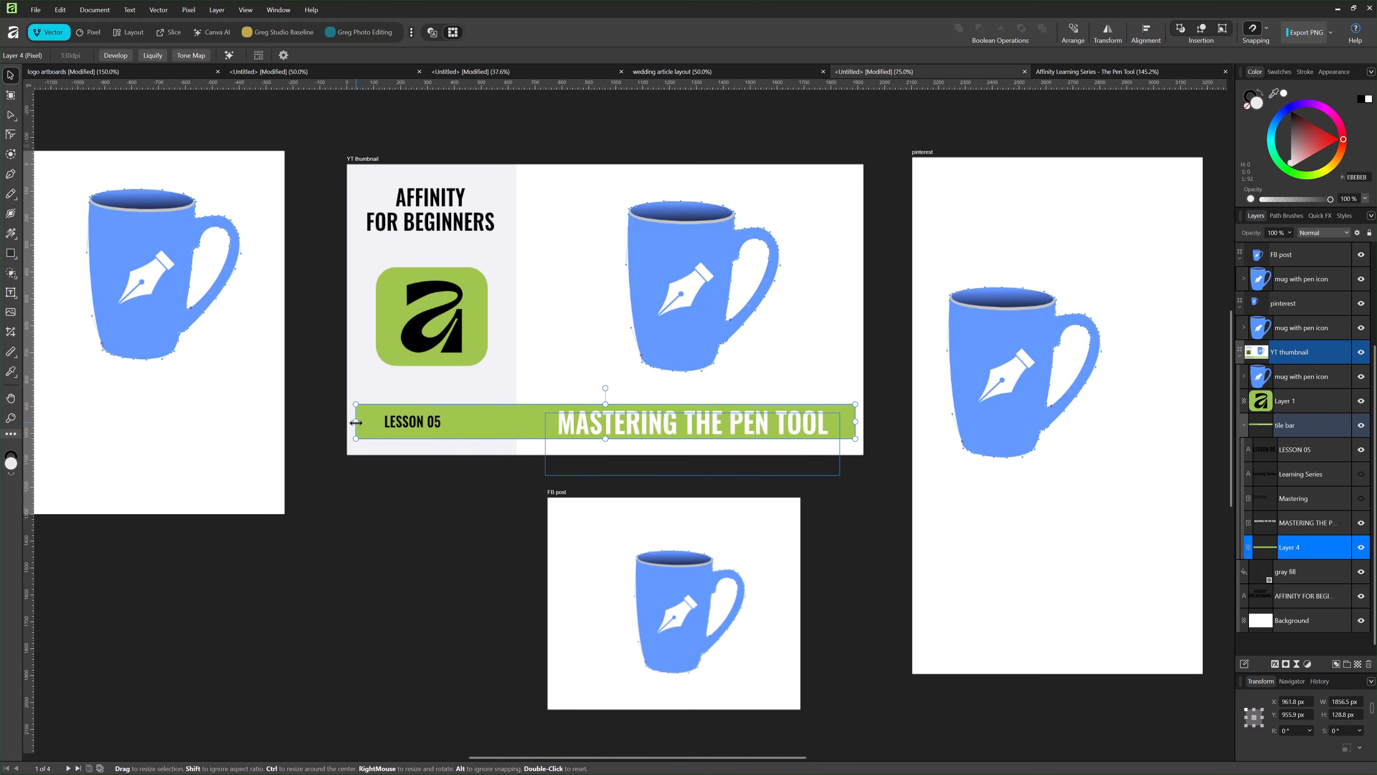
left_click_drag(356, 422, 532, 426)
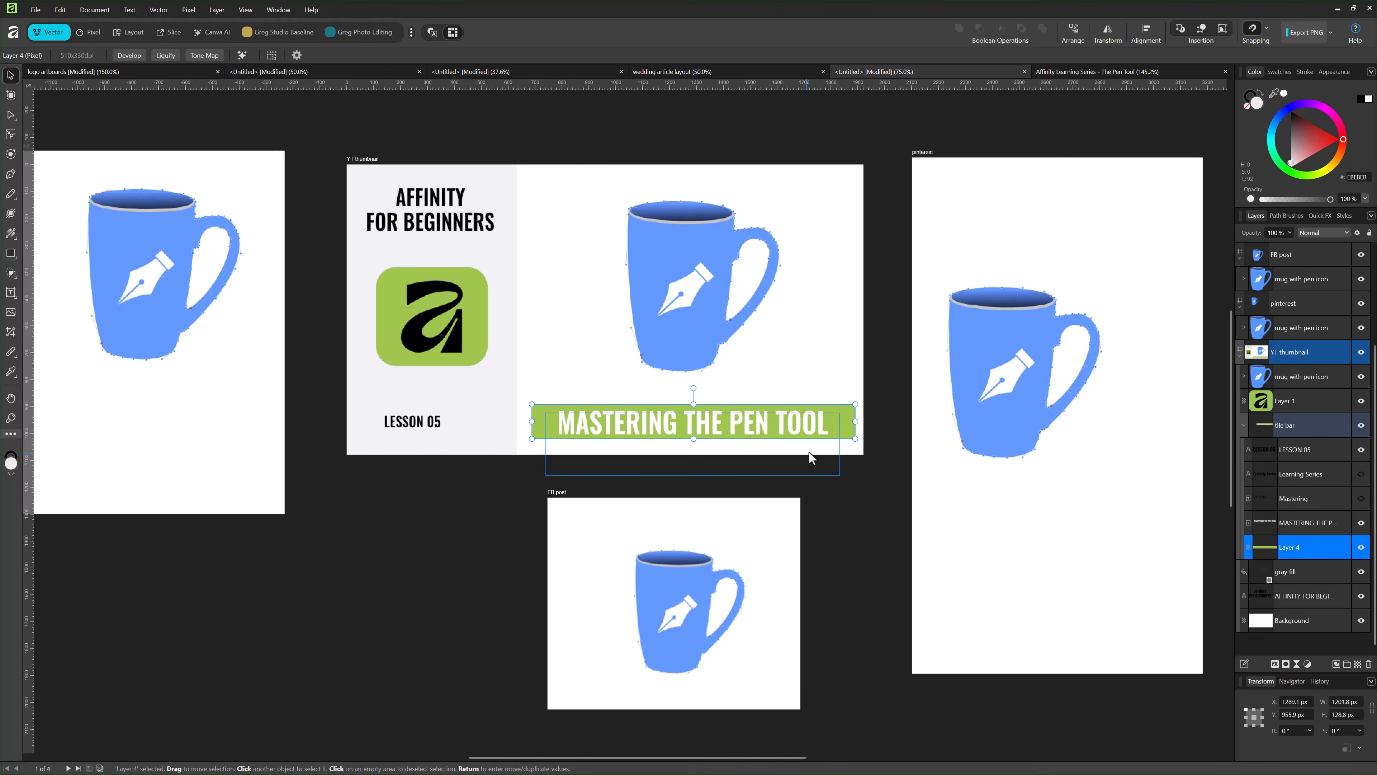
- Copy the green bar together with the hidden Mastering layer onto the lower part of the pinterest artboard
left_click(1297, 499, "ctrl")
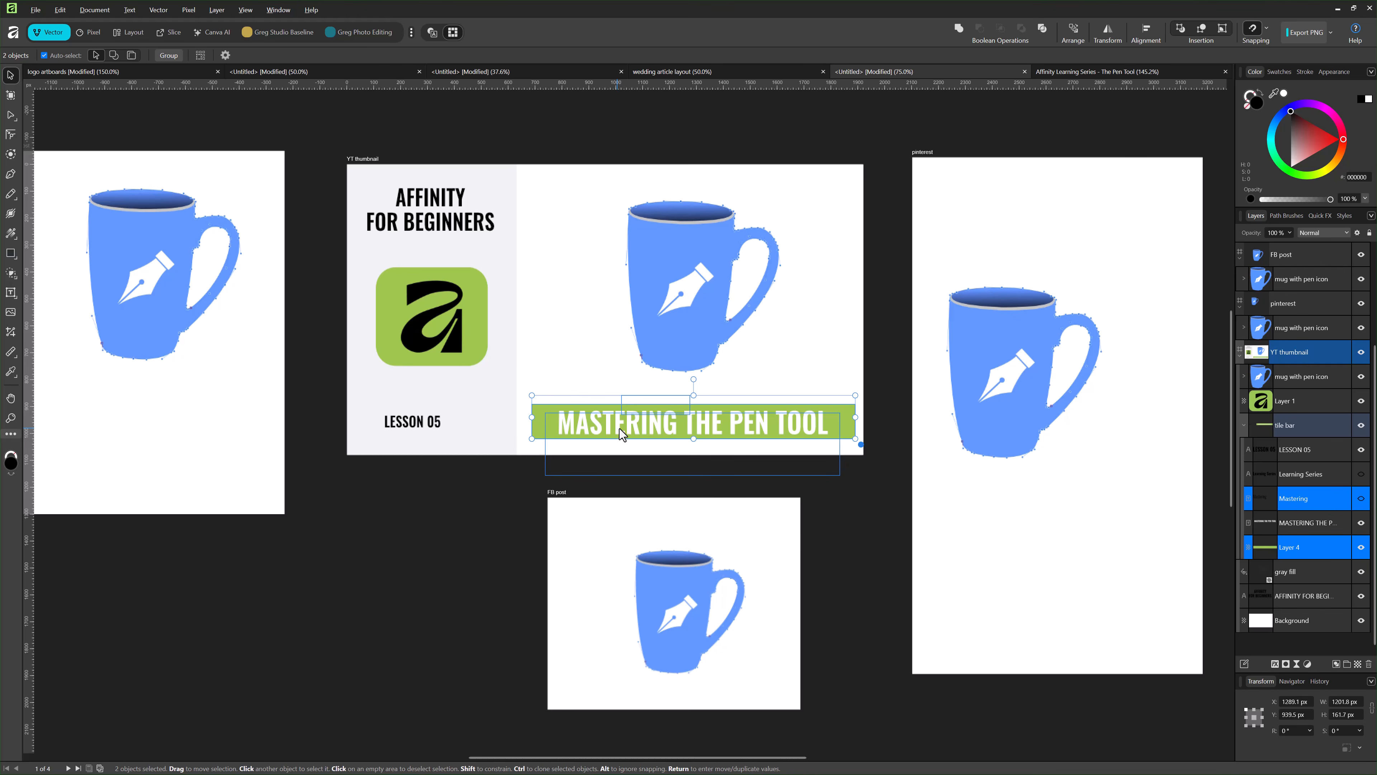
left_click_drag(621, 446, 995, 614)
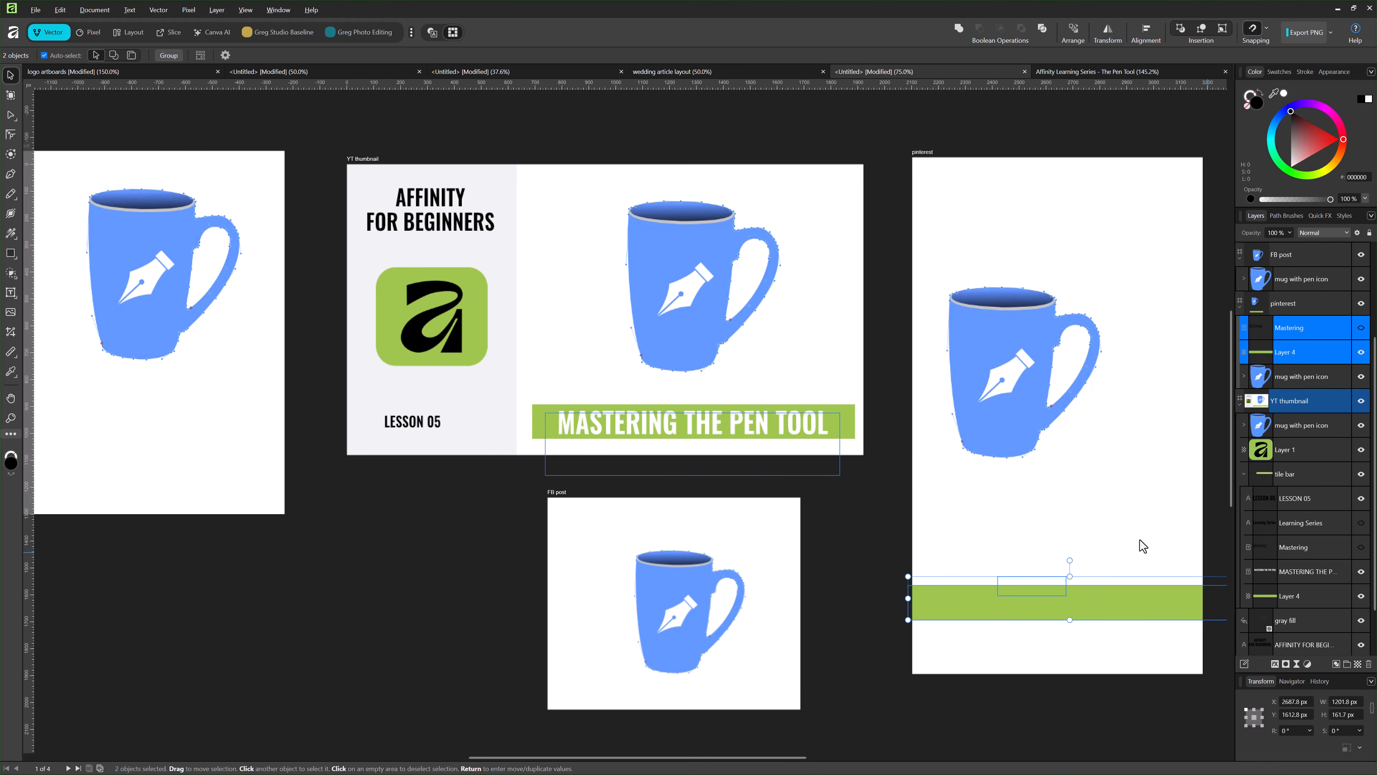
left_click(1056, 545)
- Copy the whole tile bar group beneath the mug on the pinterest artboard and delete the extra blank green bar below it
left_click(734, 432)
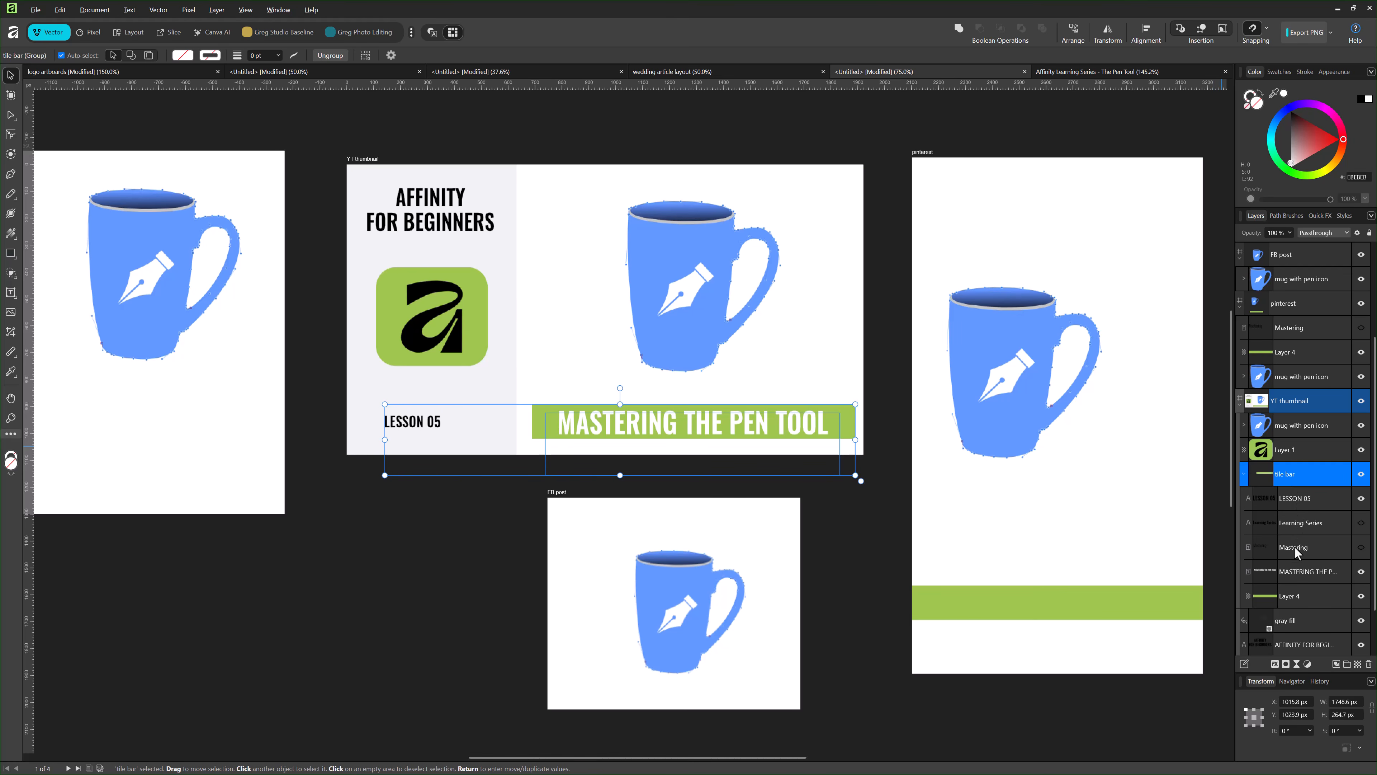
left_click_drag(799, 441, 1110, 521)
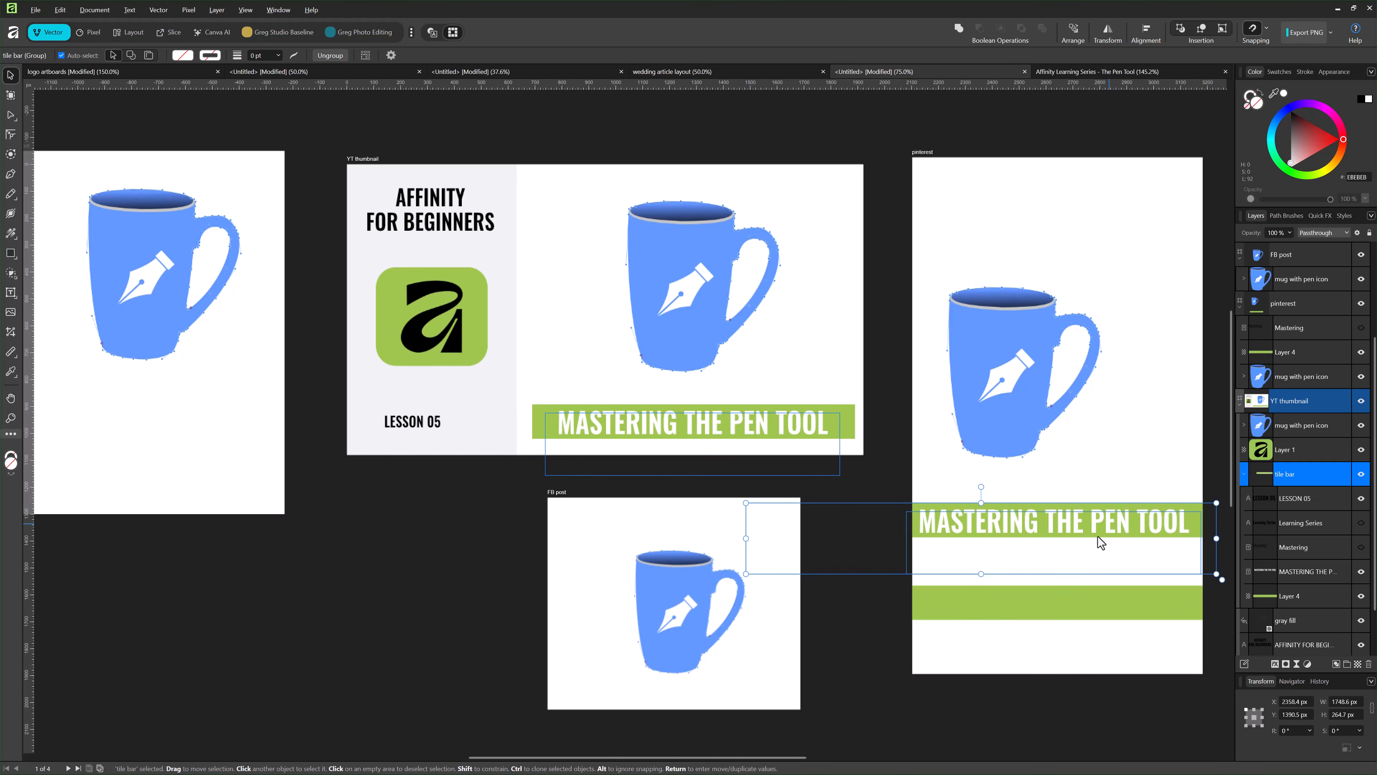
left_click(1043, 602)
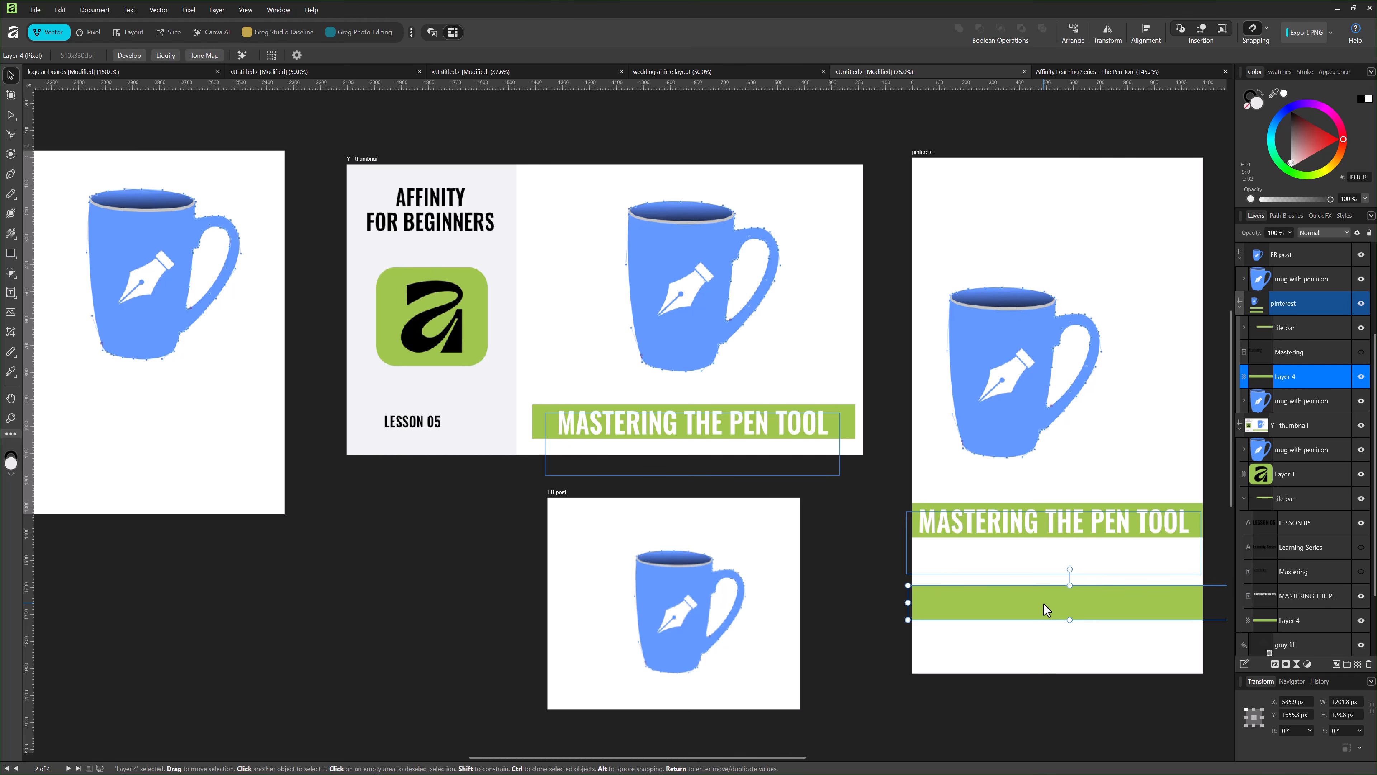
key("Delete")
left_click(1013, 638)
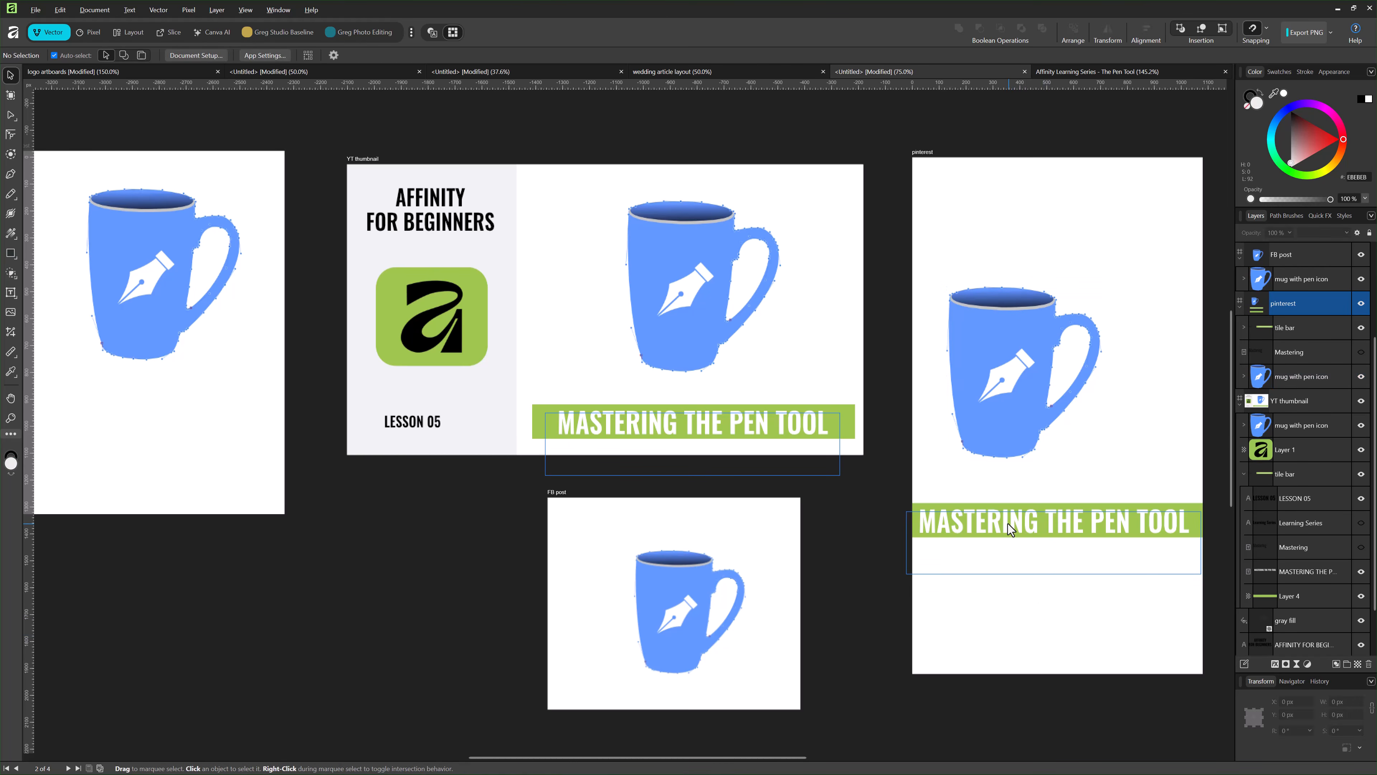
- Copy the tile bar group to the Instagram post and FB post artboards, and the green logo to those two and pinterest
left_click(1008, 523)
left_click_drag(1008, 523, 148, 467)
left_click(407, 353)
left_click_drag(409, 353, 155, 410)
mouse_move(155, 410)
left_mouse_down()
mouse_move(601, 419)
mouse_move(1176, 311)
mouse_move(583, 594)
left_mouse_up()
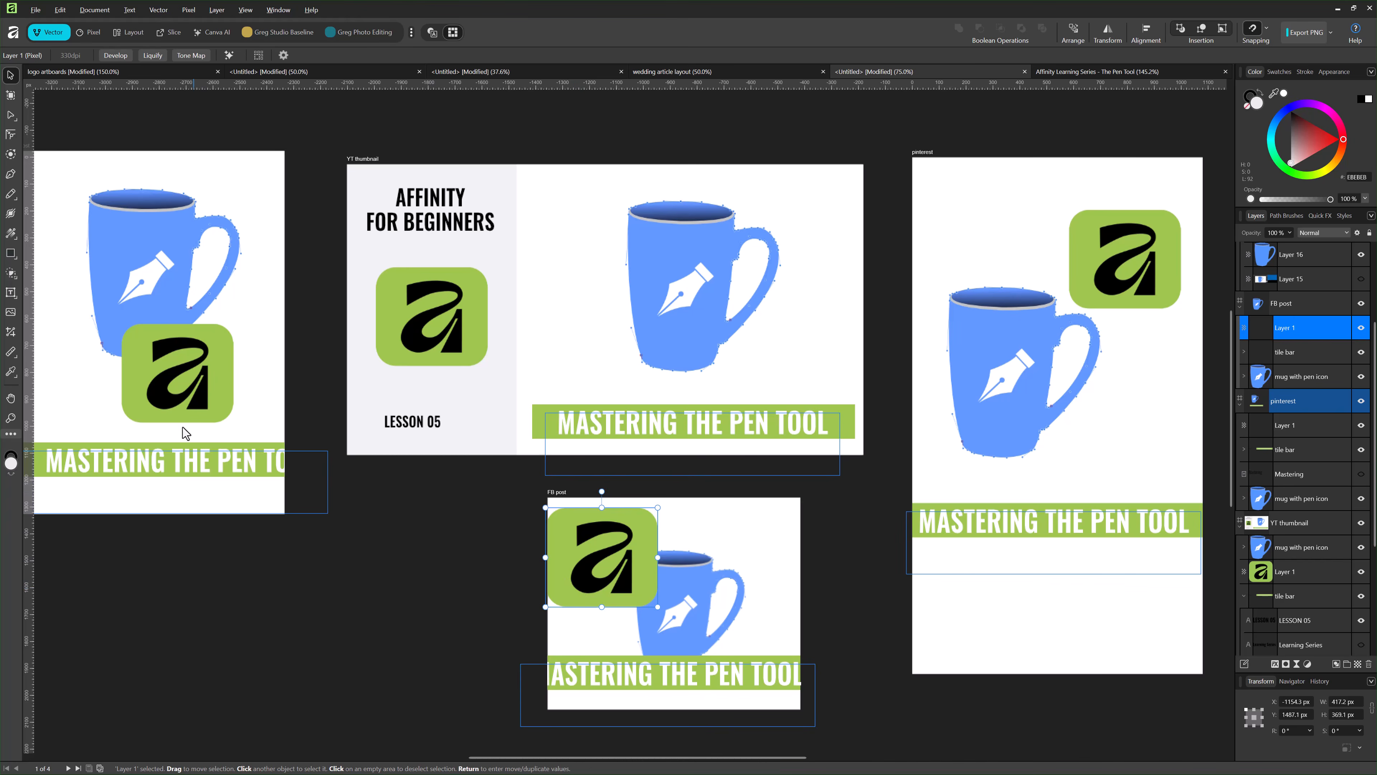
- Collapse the FB post, pinterest and YT thumbnail artboard layers and zoom to the Instagram post artboard
key("space")
left_click_drag(69, 331, 313, 437)
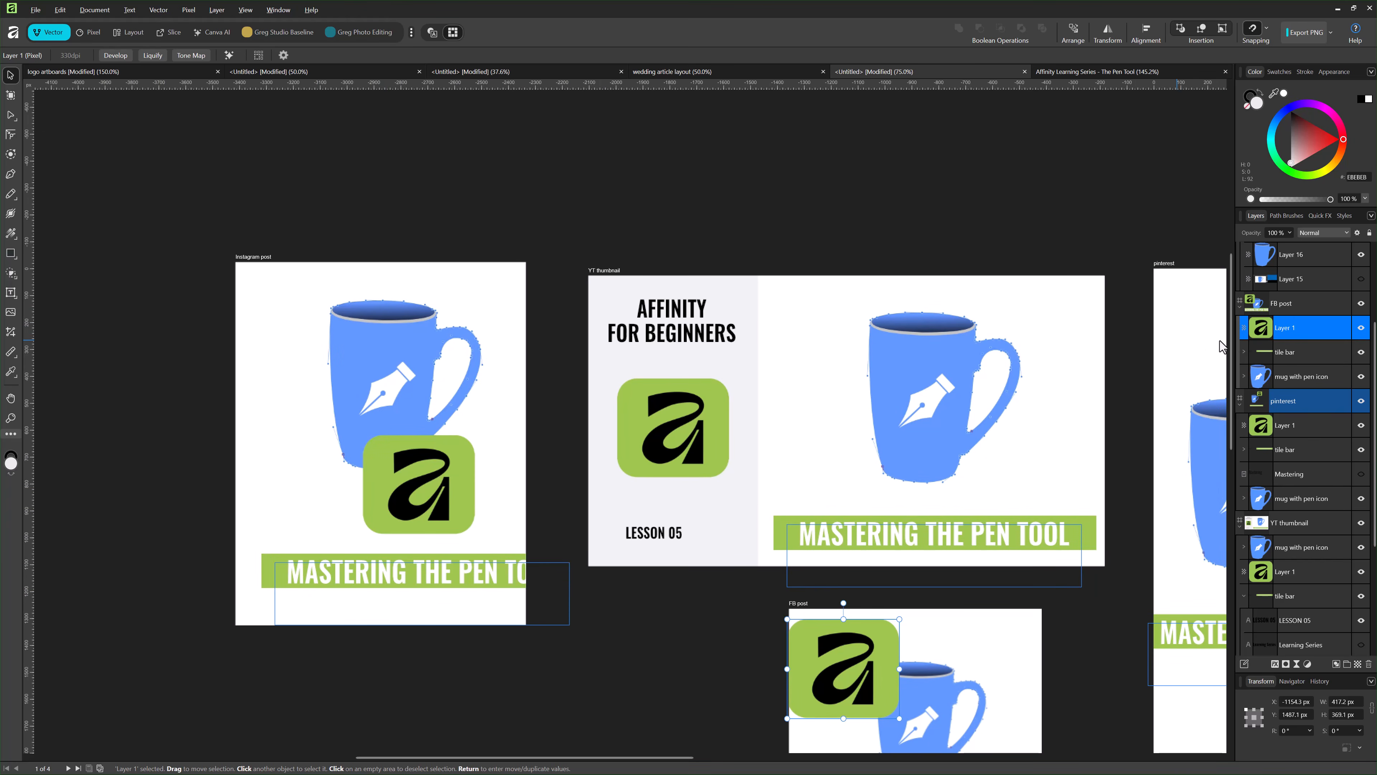
left_click(1240, 307)
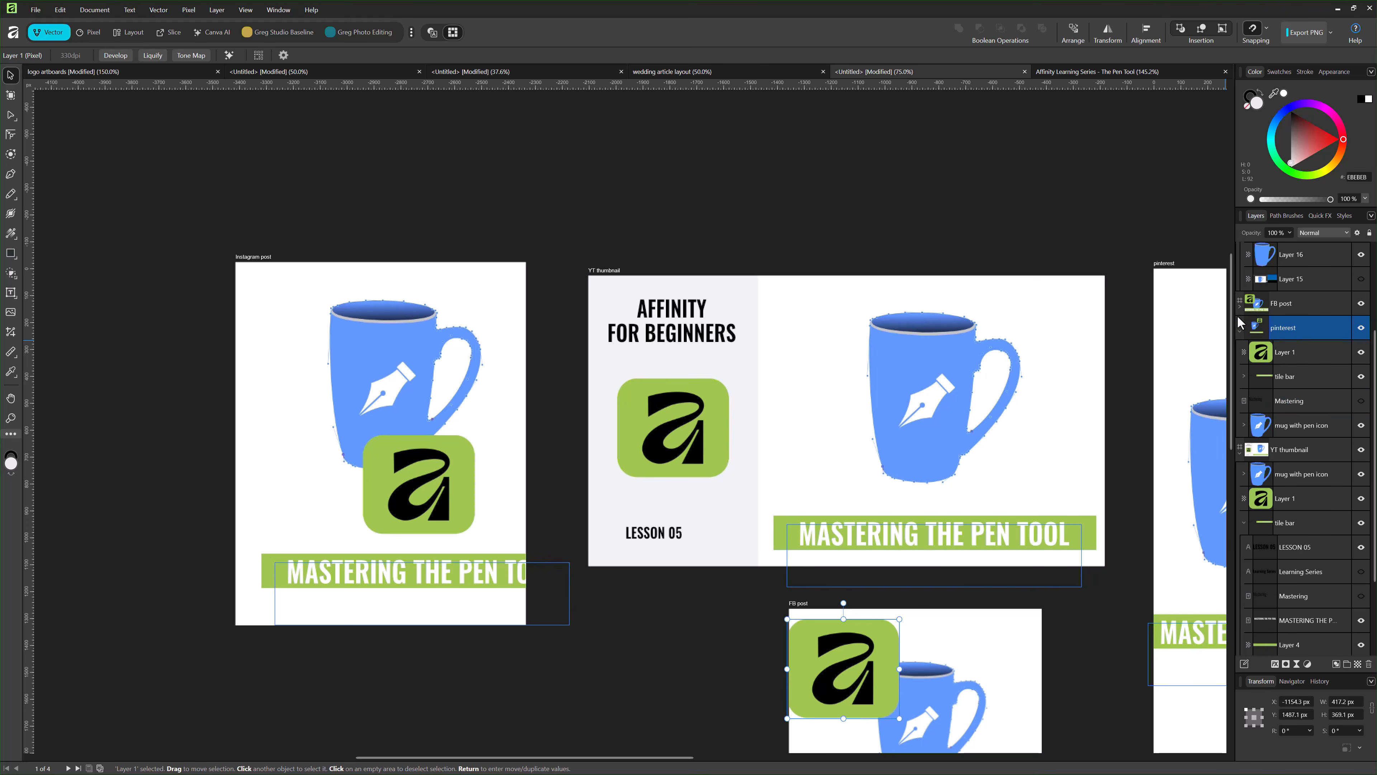
left_click(1239, 332)
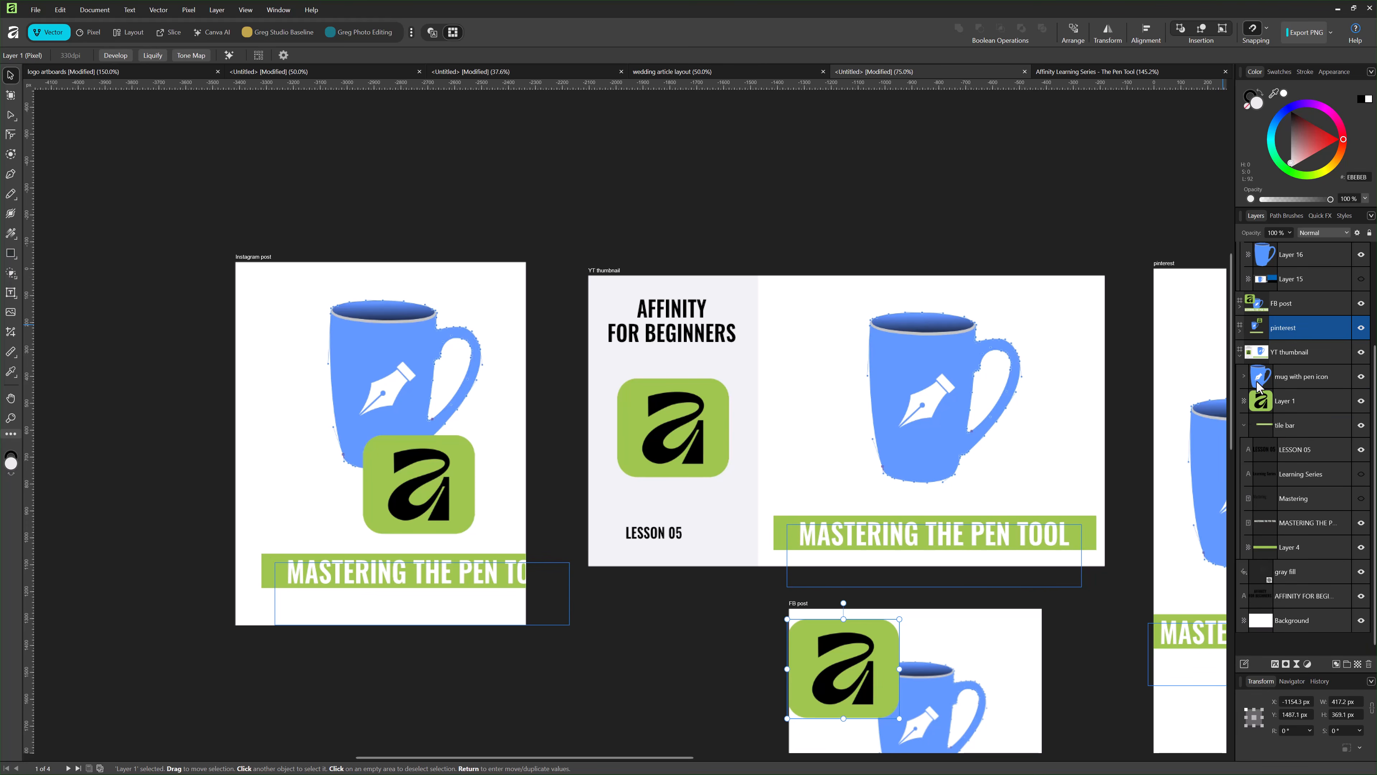
left_click(1240, 356)
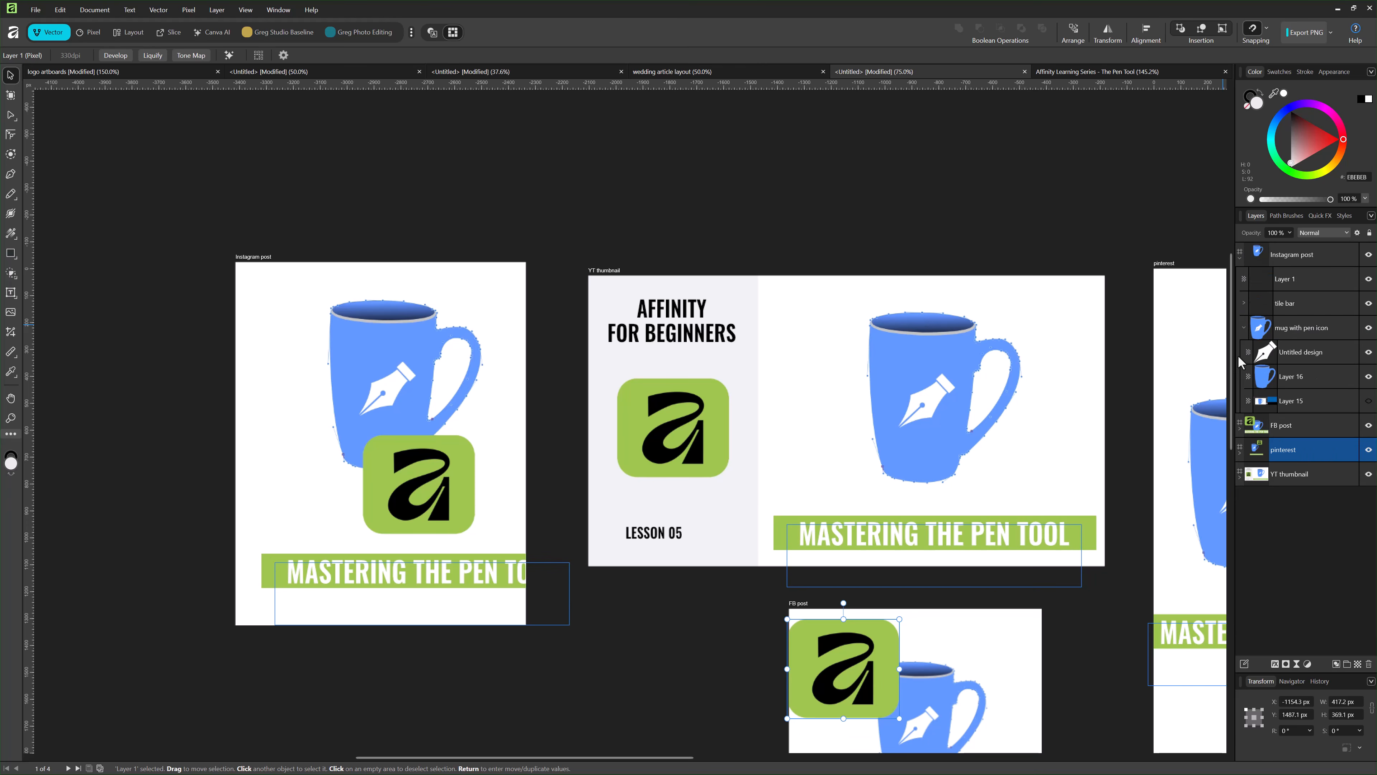
double_click(1253, 255)
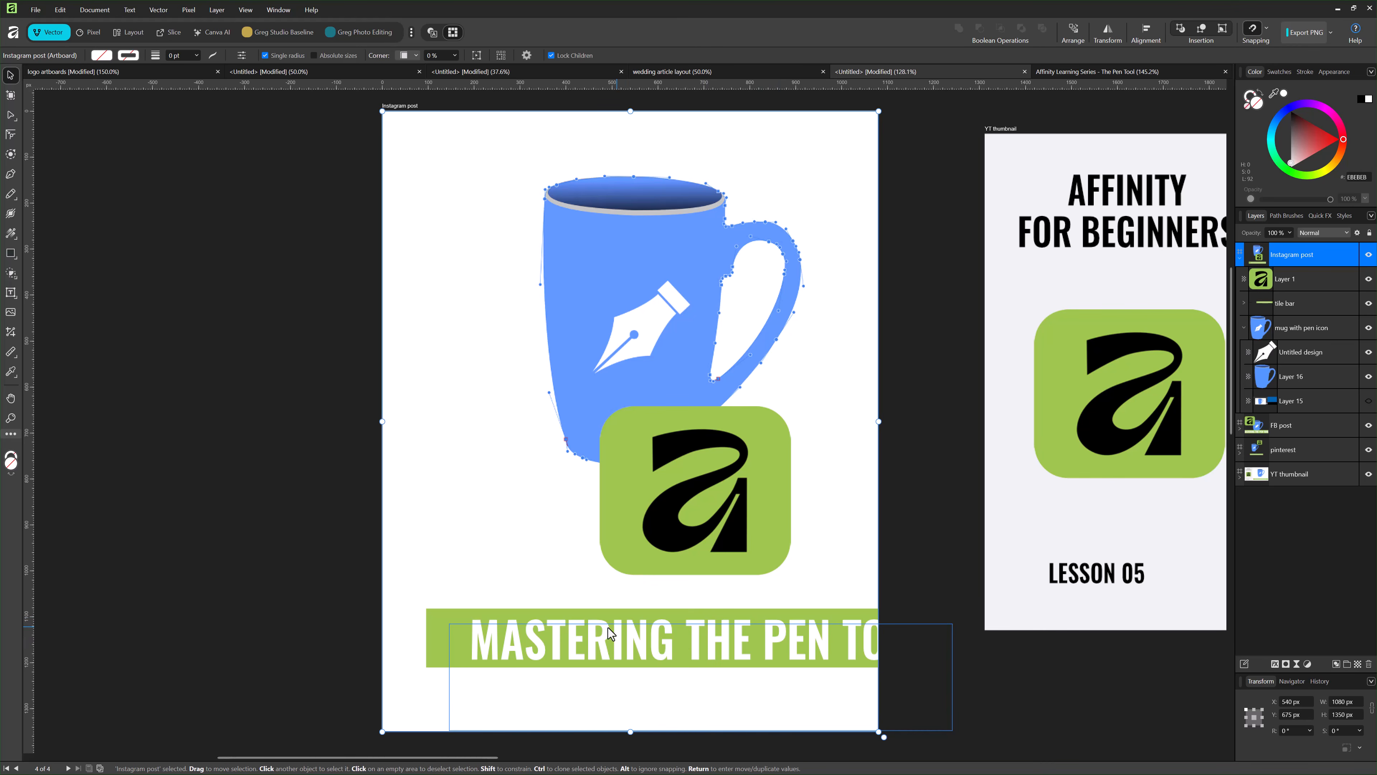
- Scale the Instagram post's tile bar group down to about 1318 × 199 px
left_click(443, 640)
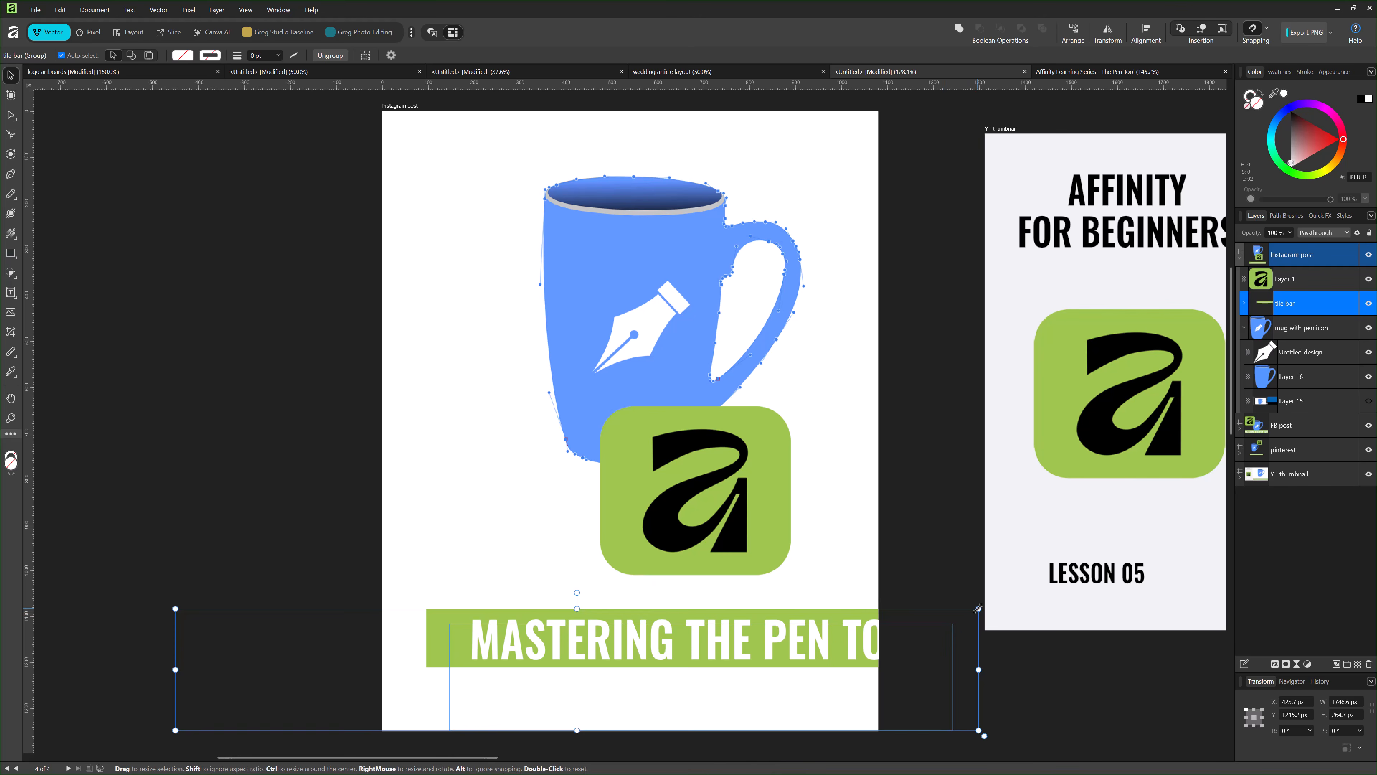
left_click_drag(979, 608, 848, 642)
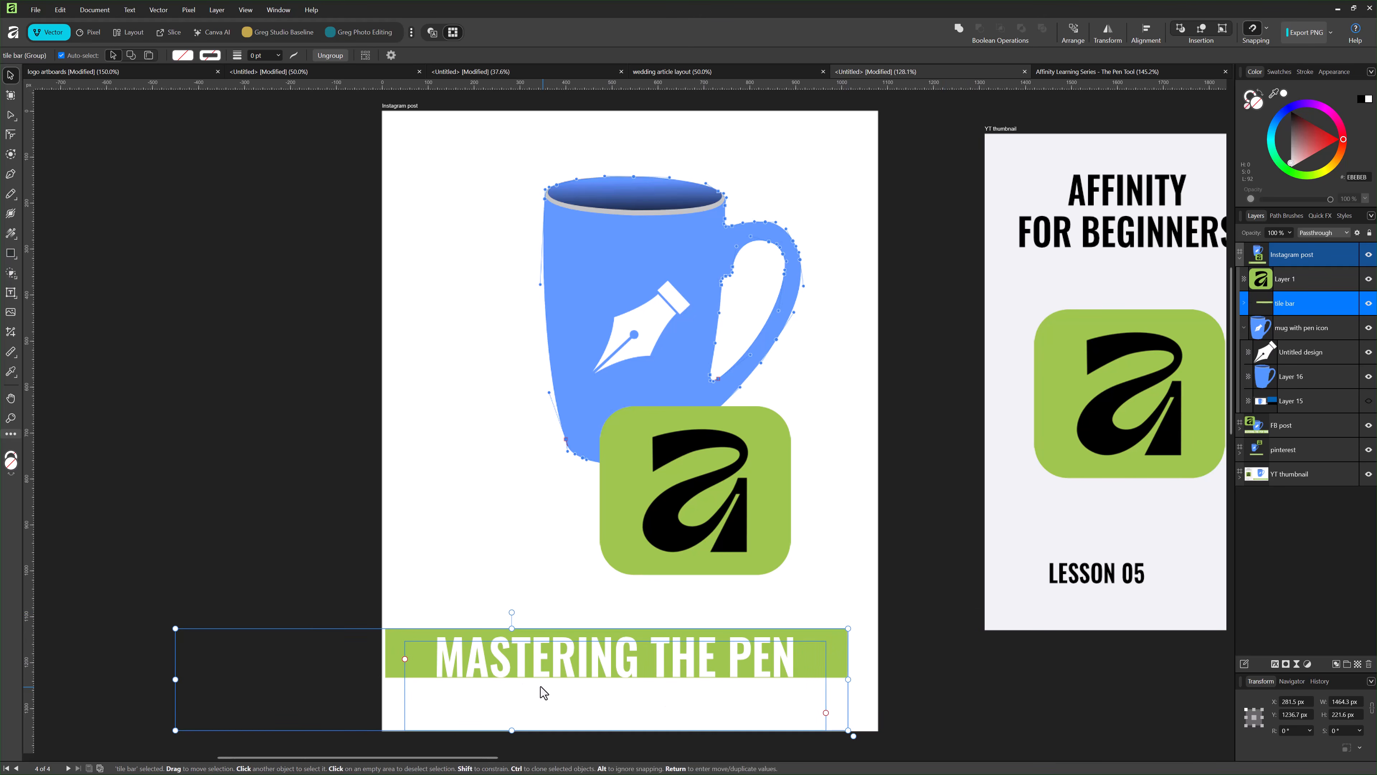
left_click(344, 632)
left_click(396, 656)
left_click_drag(176, 680, 243, 679)
left_click(428, 608)
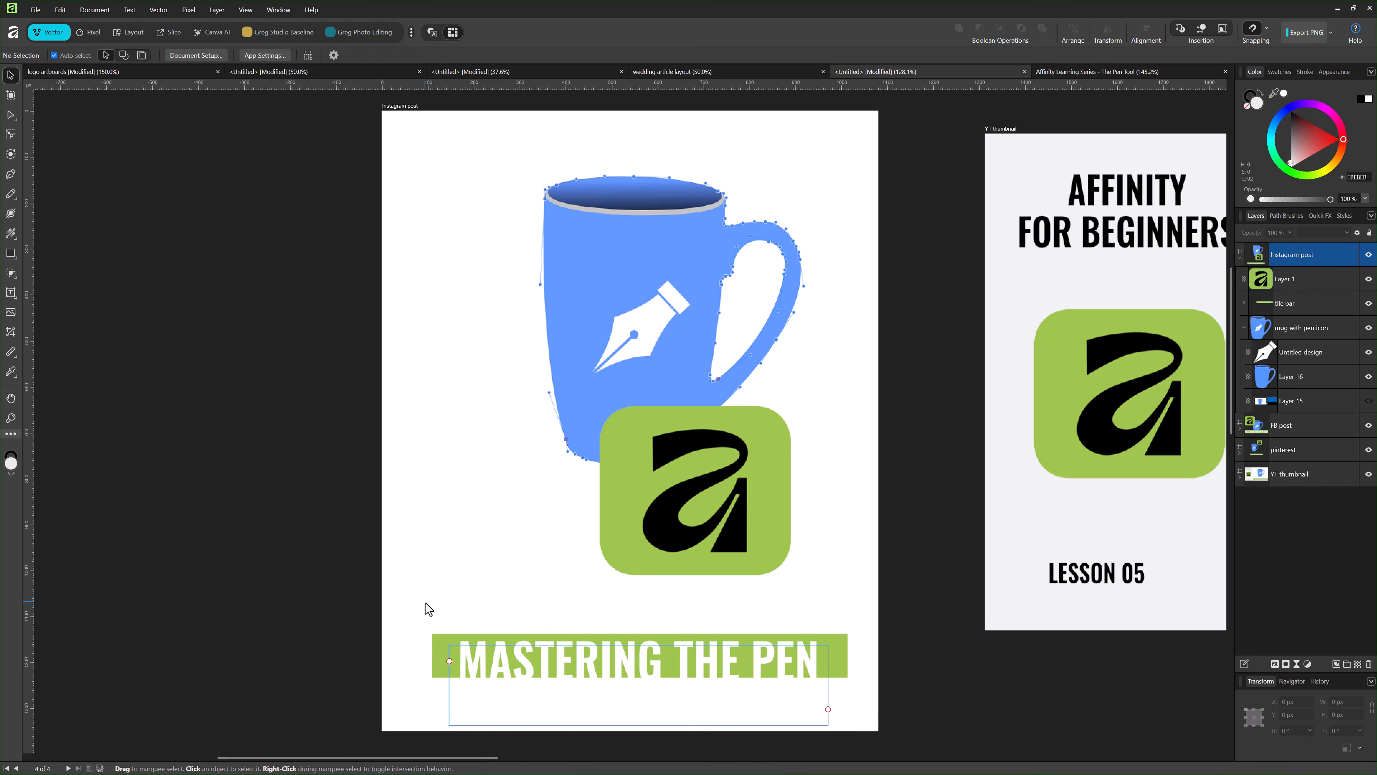
- Move the Instagram post's tile bar group right and slightly up, and delete the LESSON 05 text from it
left_click(455, 662)
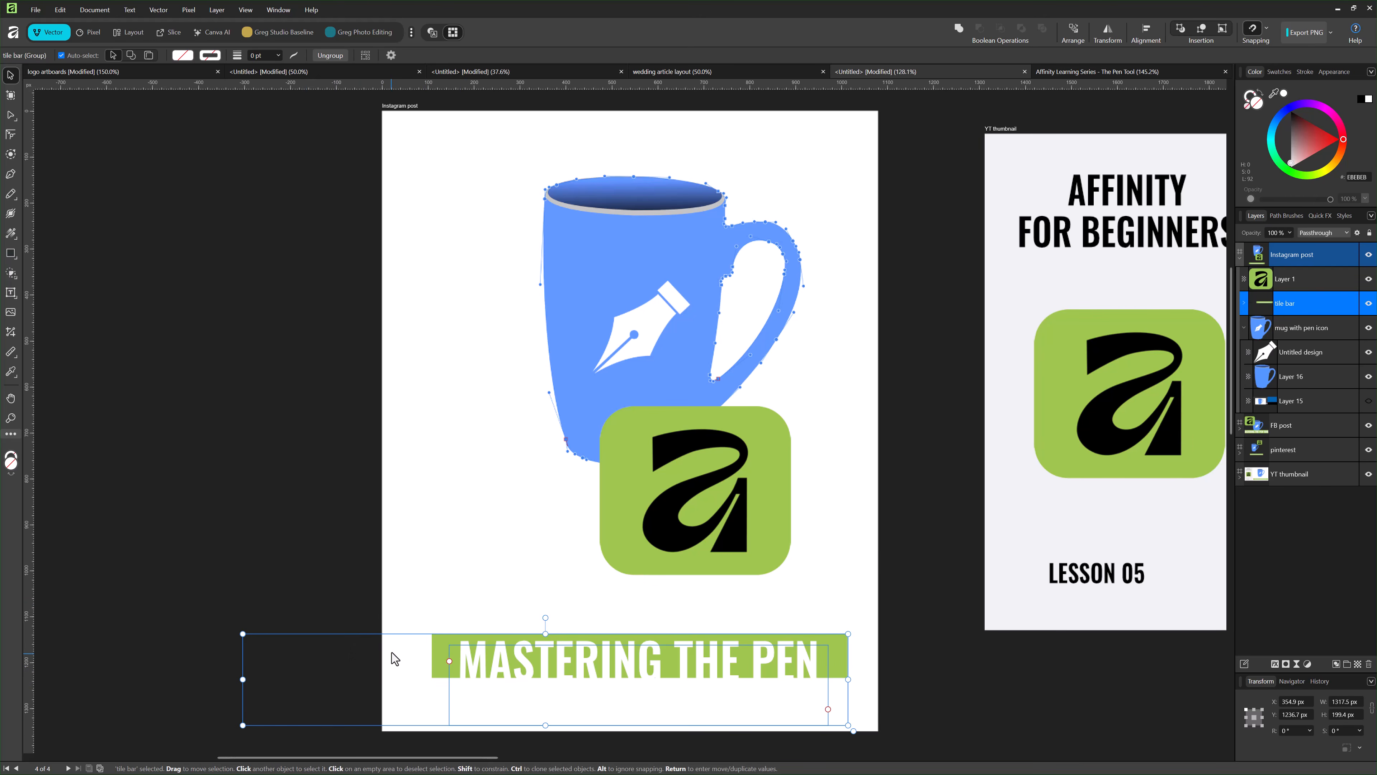
left_click_drag(391, 652, 520, 618)
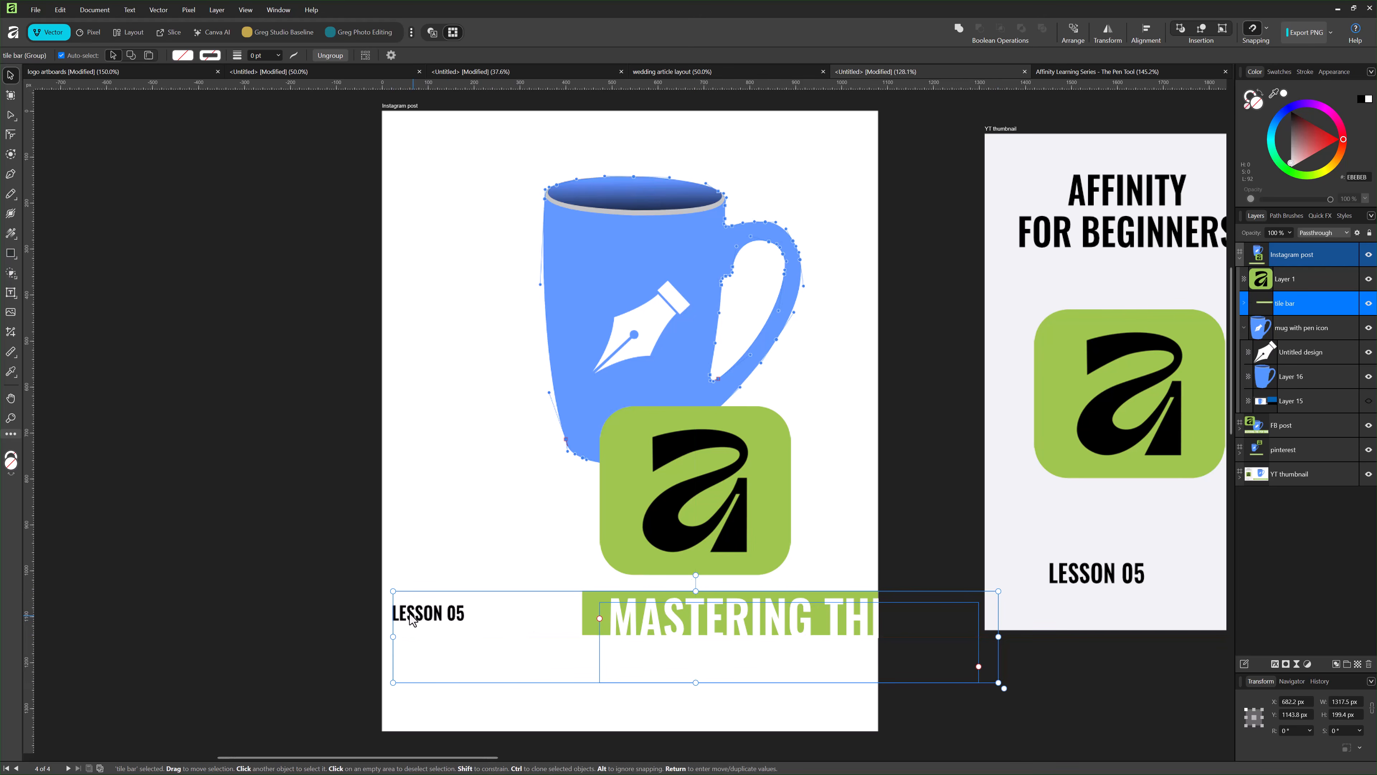
left_click(1244, 305)
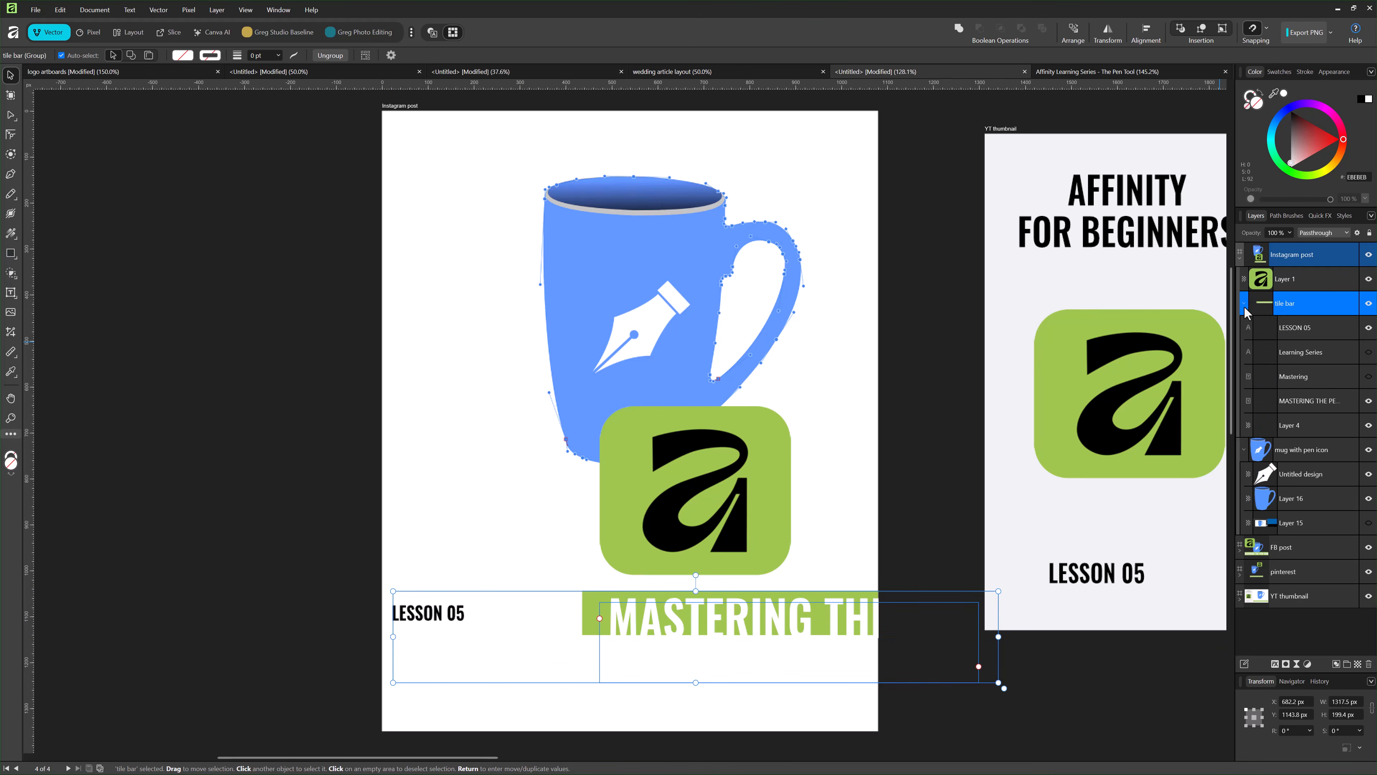
left_click(1305, 336)
key("Delete")
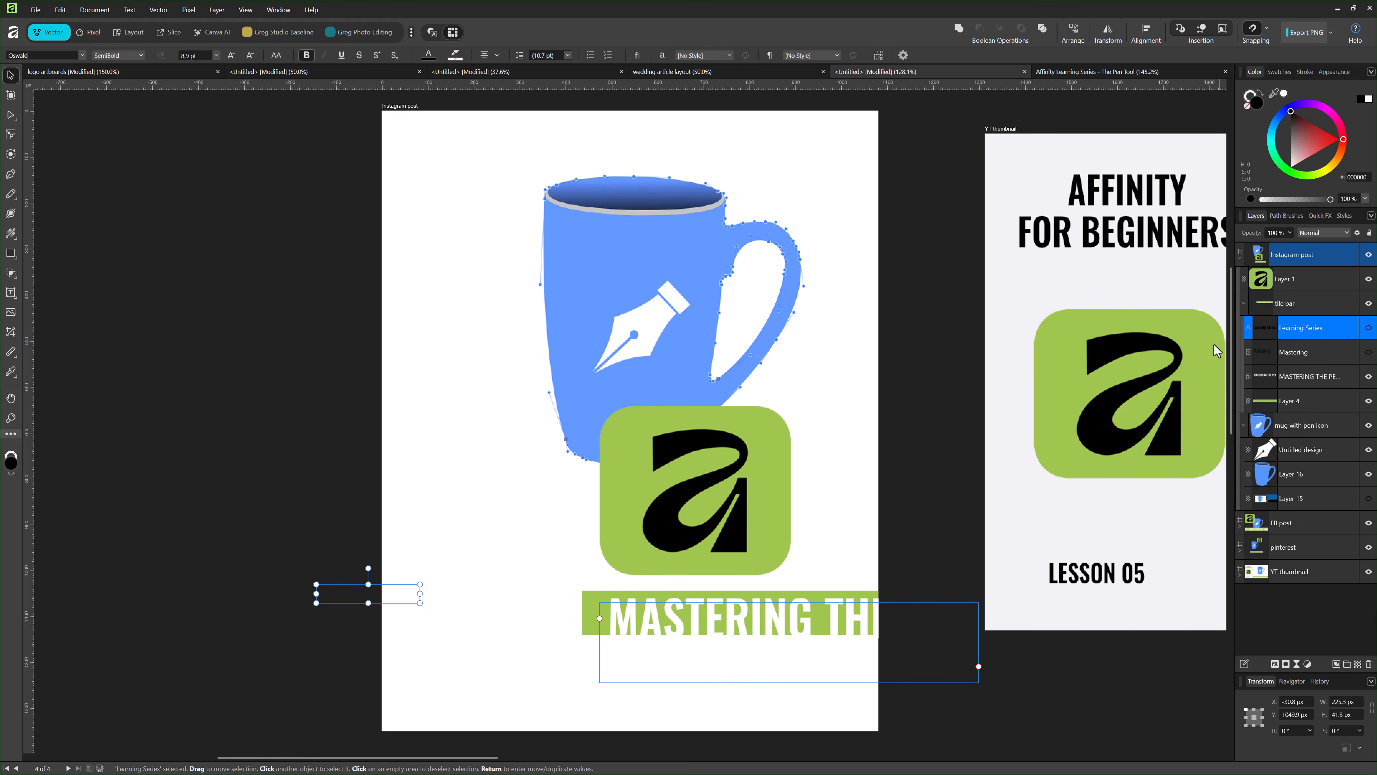
- Delete the Learning Series text from the Instagram post's tile bar group and centre the group near the artboard's lower edge
key("Delete")
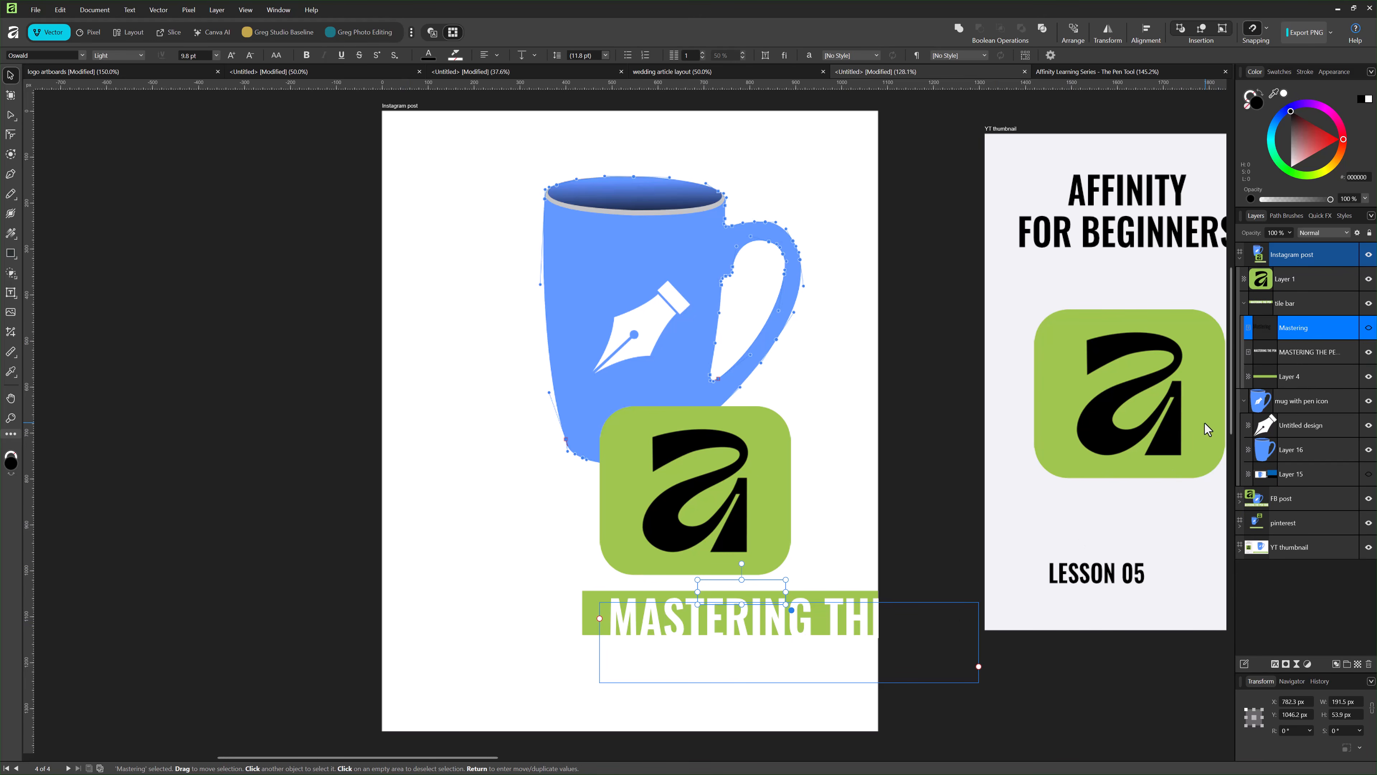
left_click(1304, 308)
left_click_drag(810, 630, 650, 675)
left_click(788, 624)
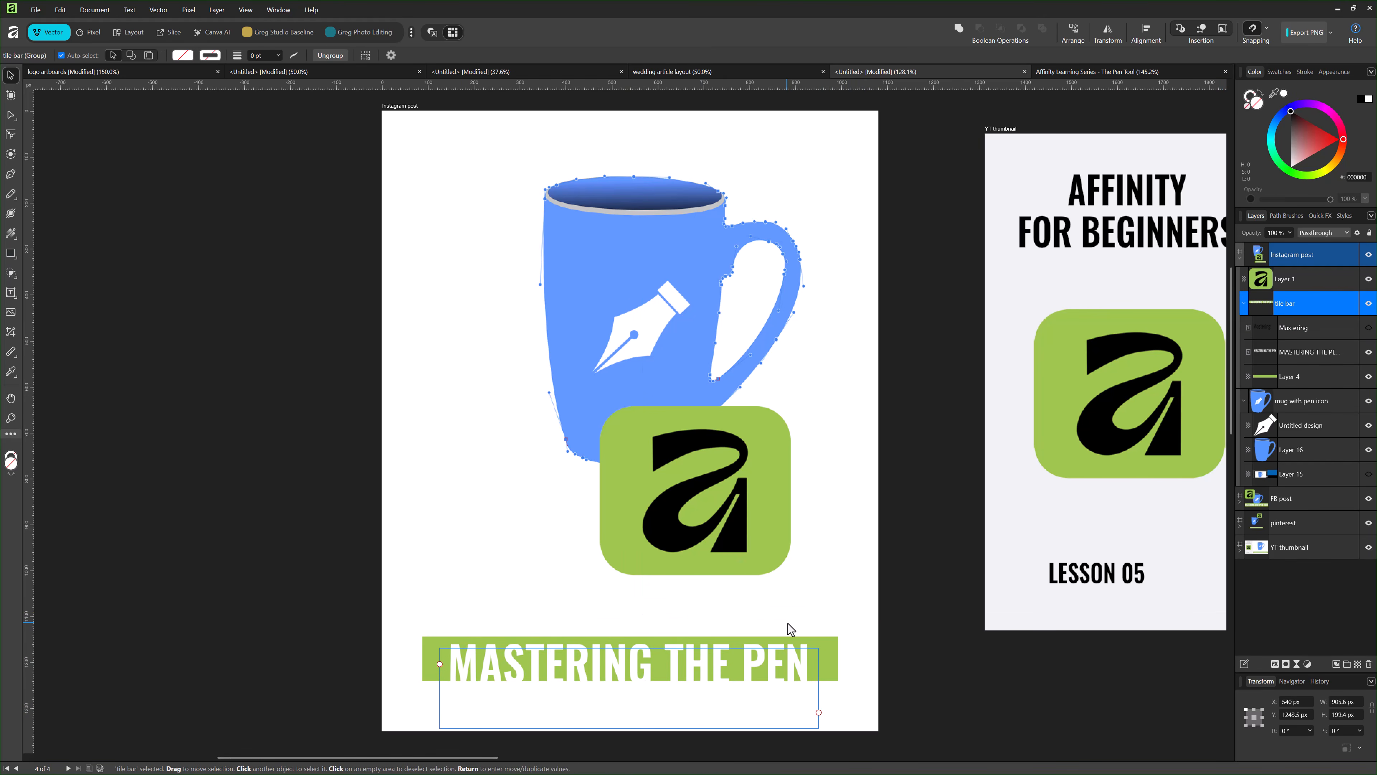
left_click(820, 652)
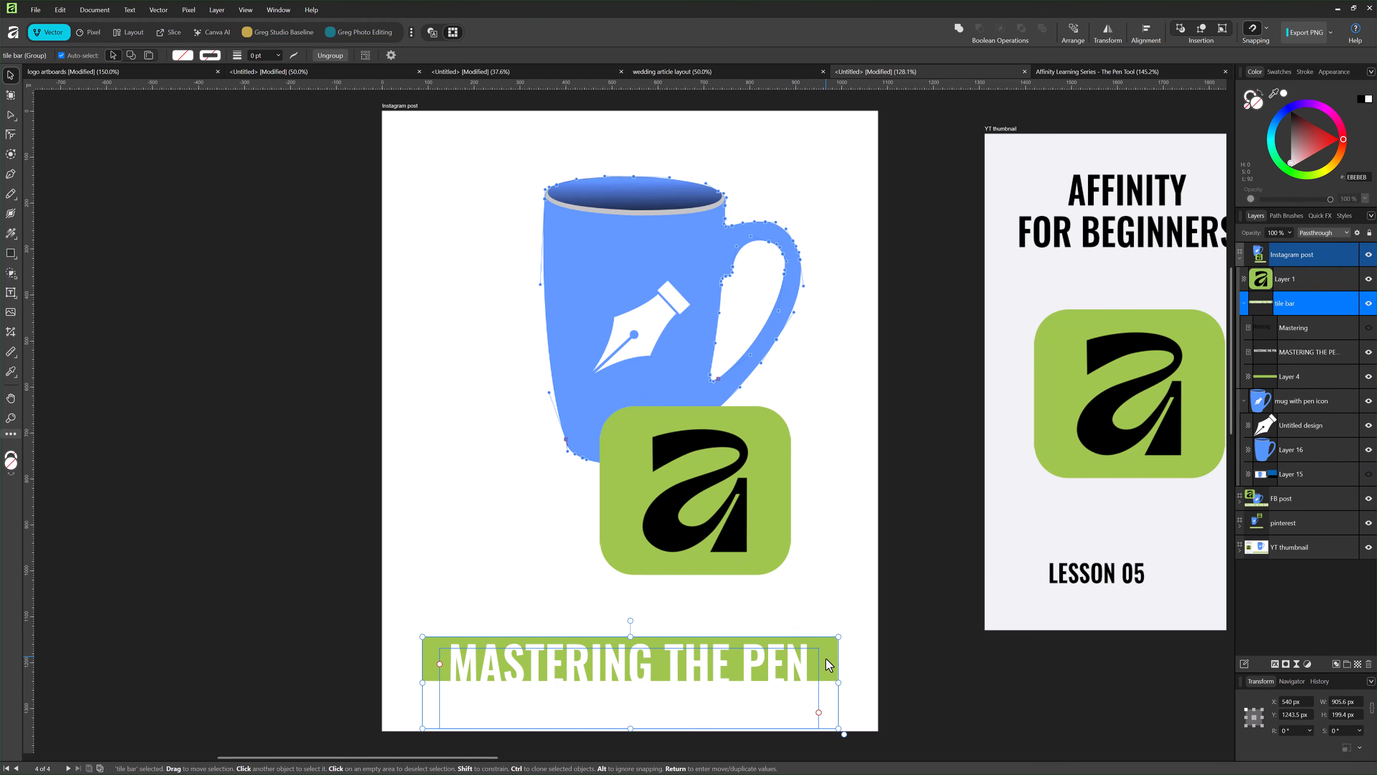
- Extend the Instagram post's green bar downward to about 129 px high and move the tile bar group slightly down
left_click(1289, 380)
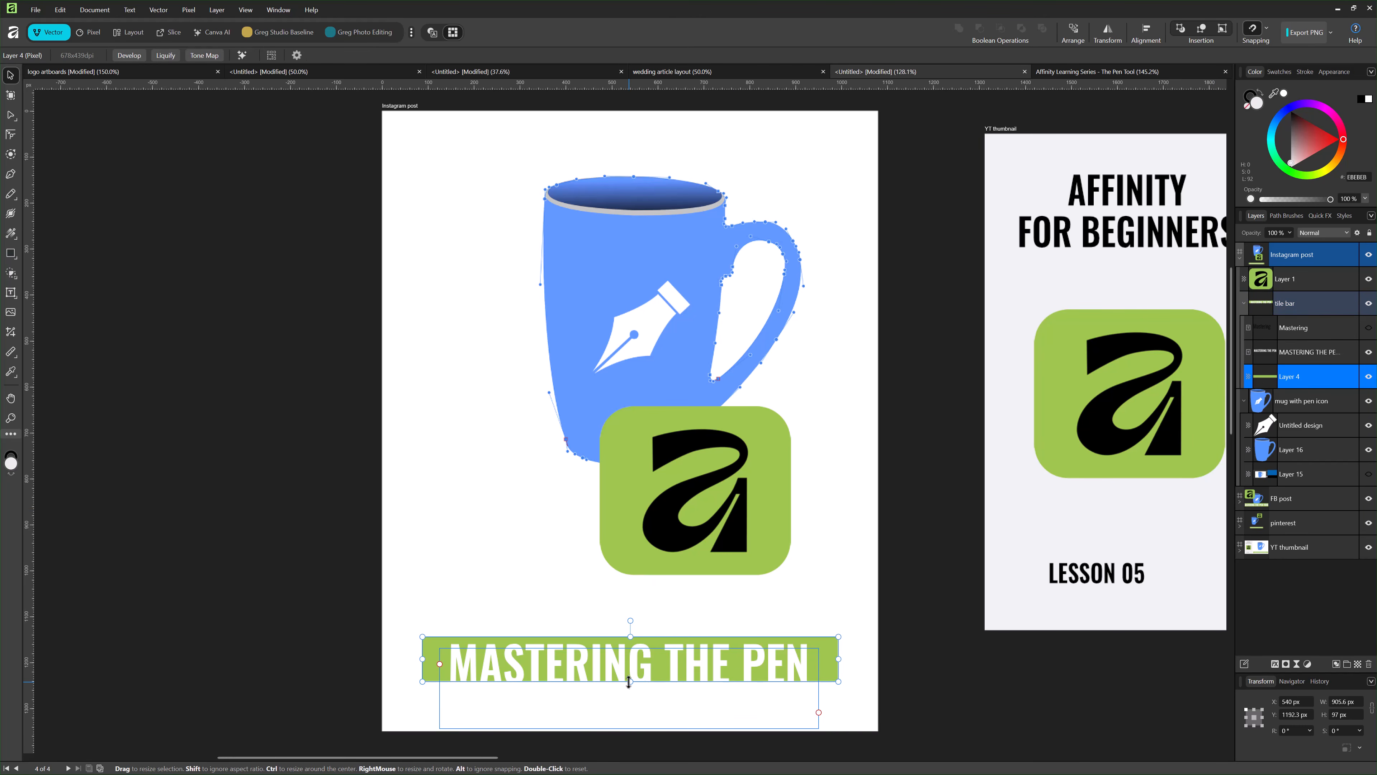
left_click_drag(629, 682, 630, 694)
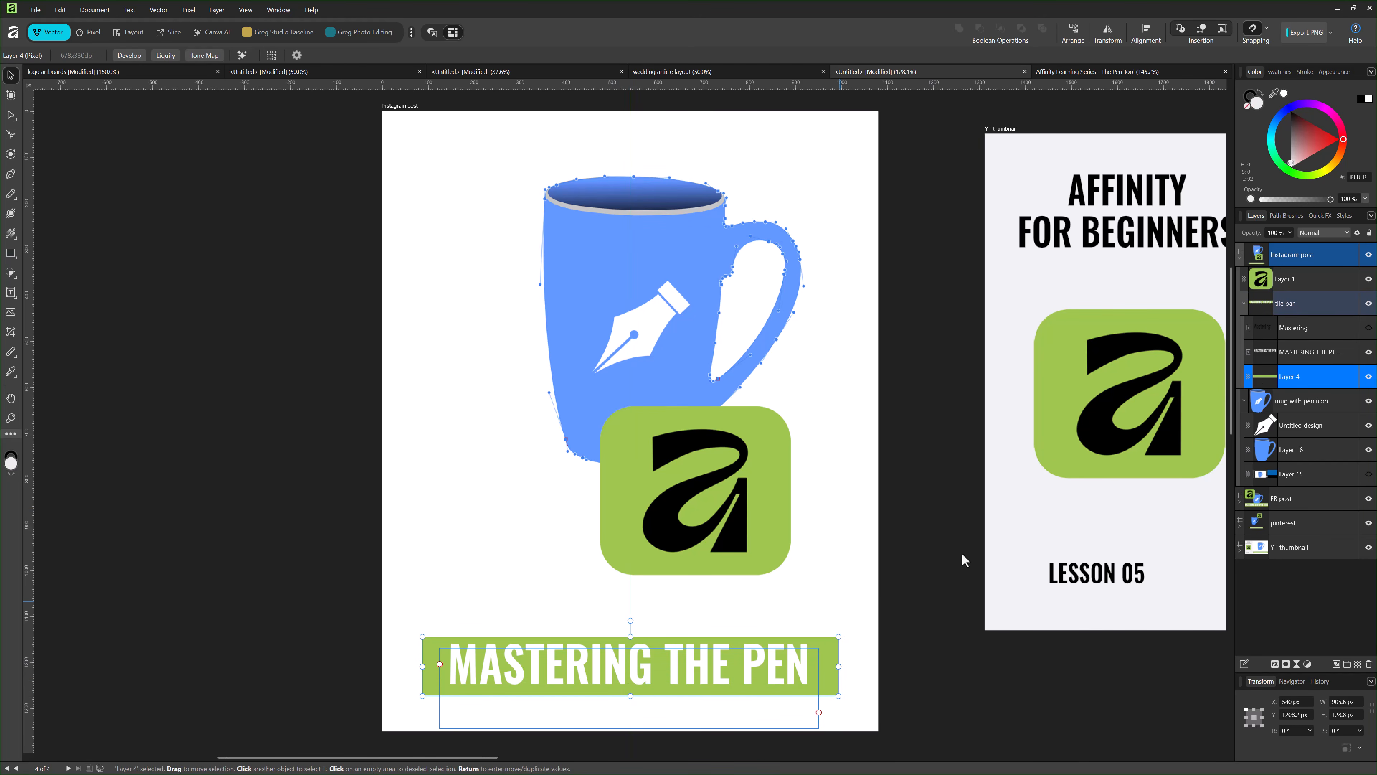
left_click(1290, 303)
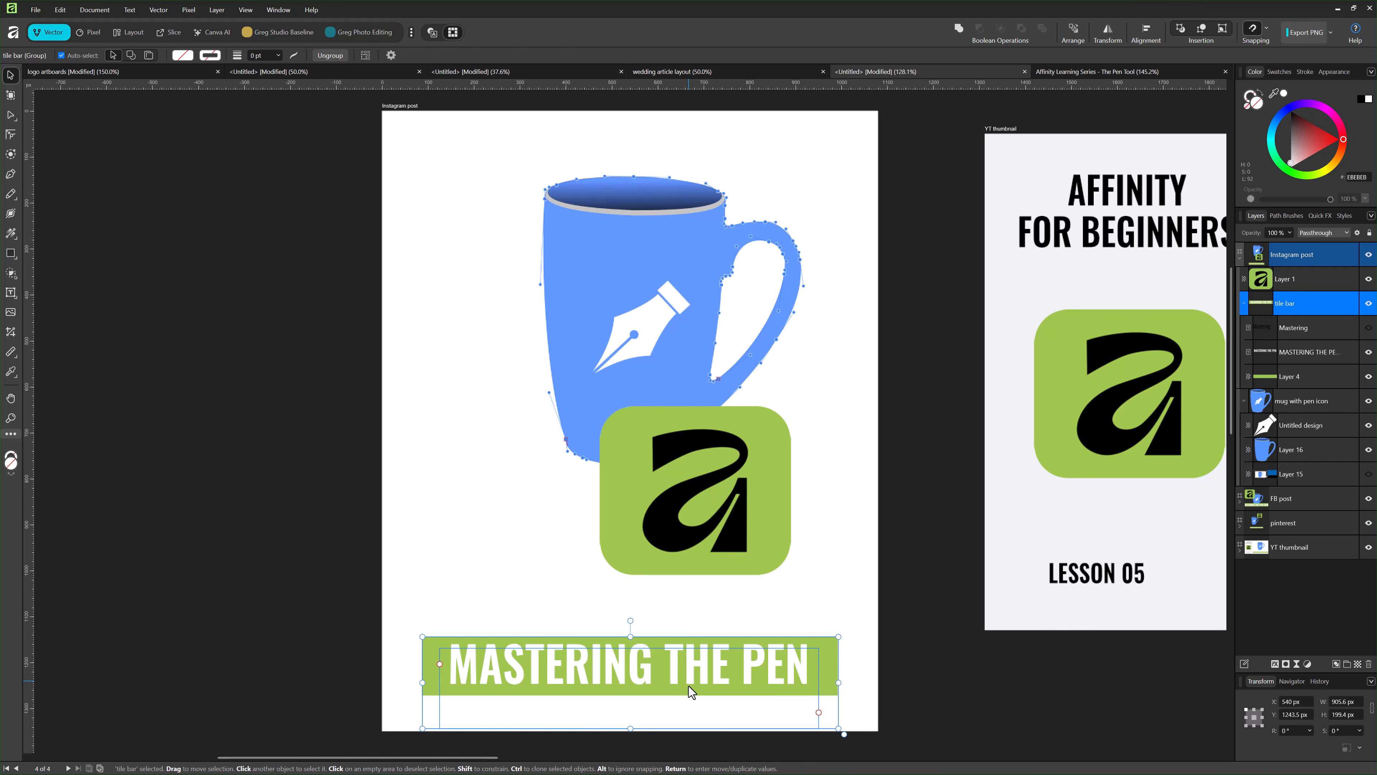
left_click_drag(688, 687, 692, 702)
- Scale the Instagram post's green logo to about 278 × 246 px between the mug and title bar, and move the mug slightly up
left_click(705, 513)
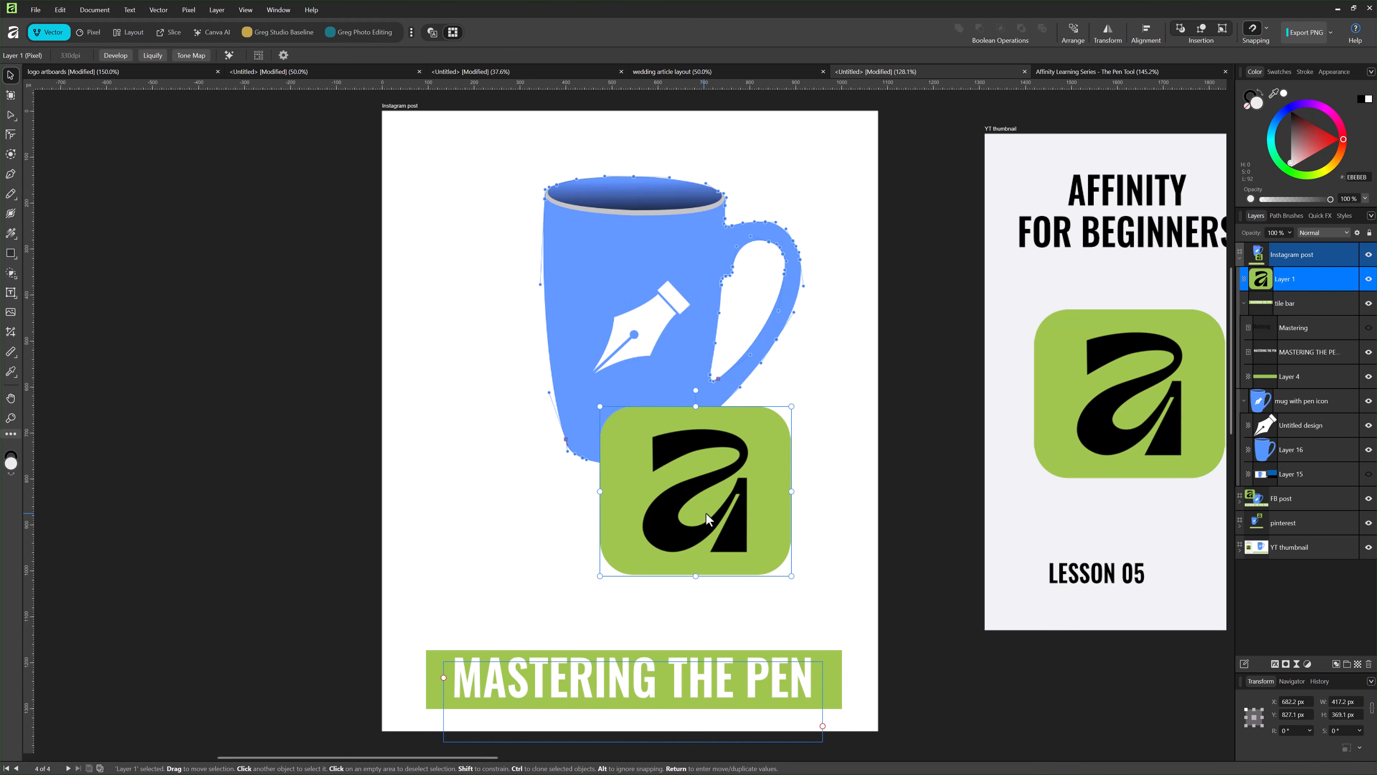
left_click_drag(706, 512, 604, 575)
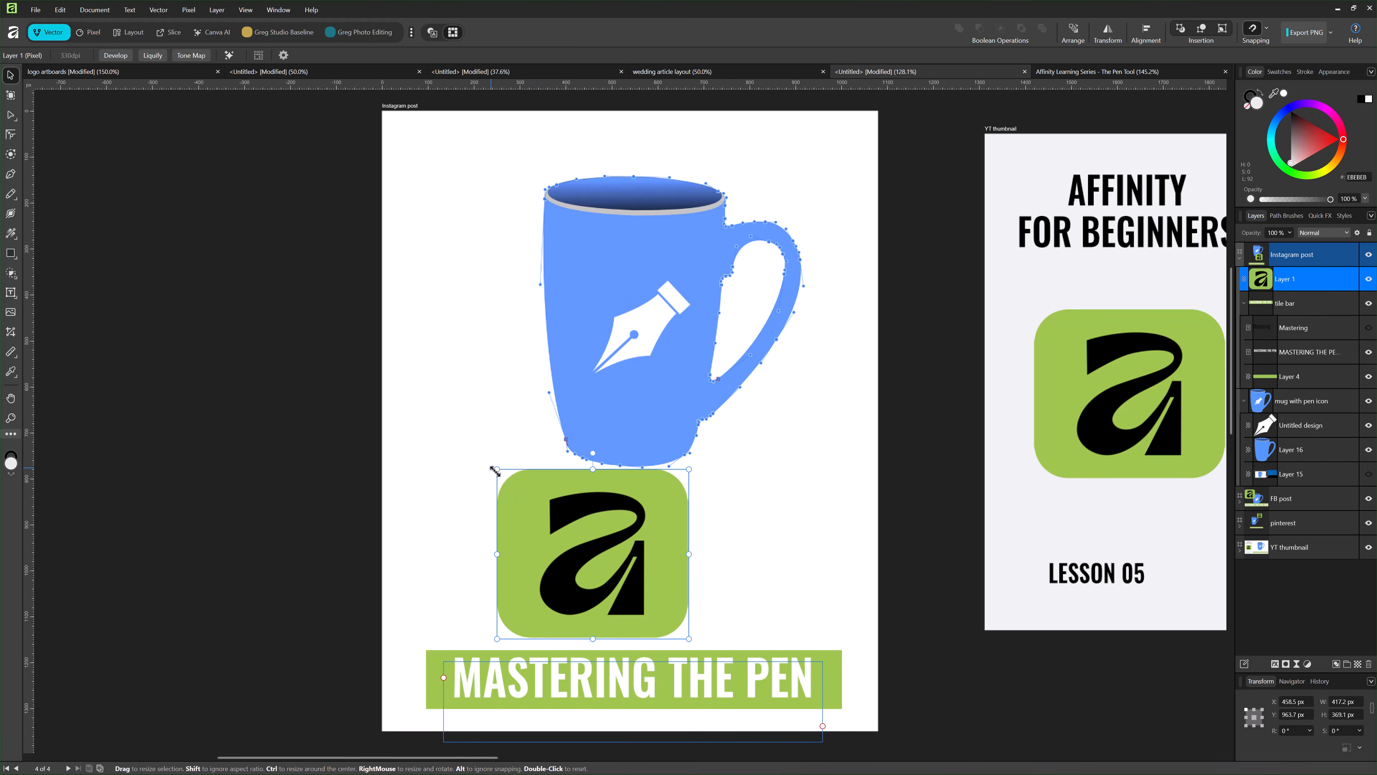
left_click_drag(495, 470, 560, 527)
mouse_move(620, 571)
left_mouse_down()
mouse_move(637, 570)
mouse_move(628, 559)
left_mouse_up()
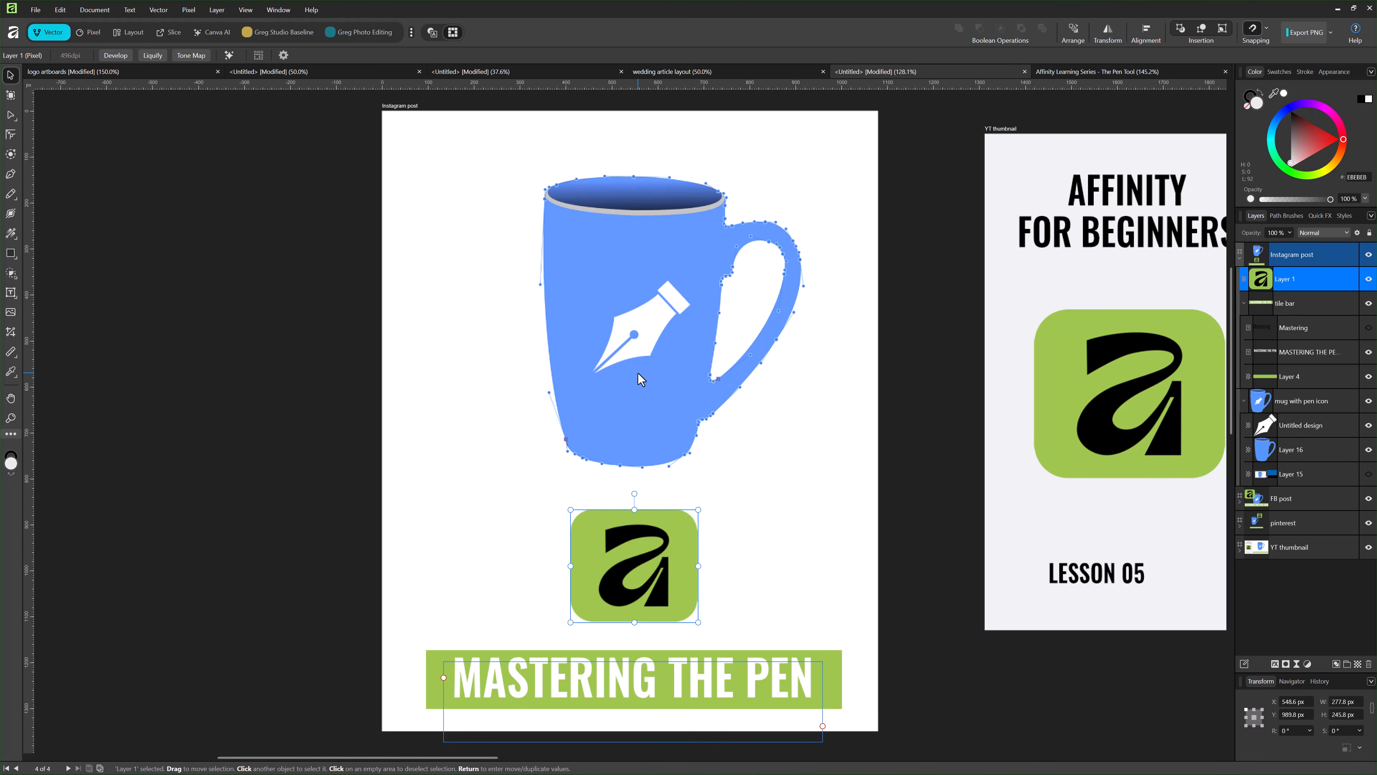
mouse_move(638, 378)
left_mouse_down()
mouse_move(633, 345)
mouse_move(635, 358)
left_mouse_up()
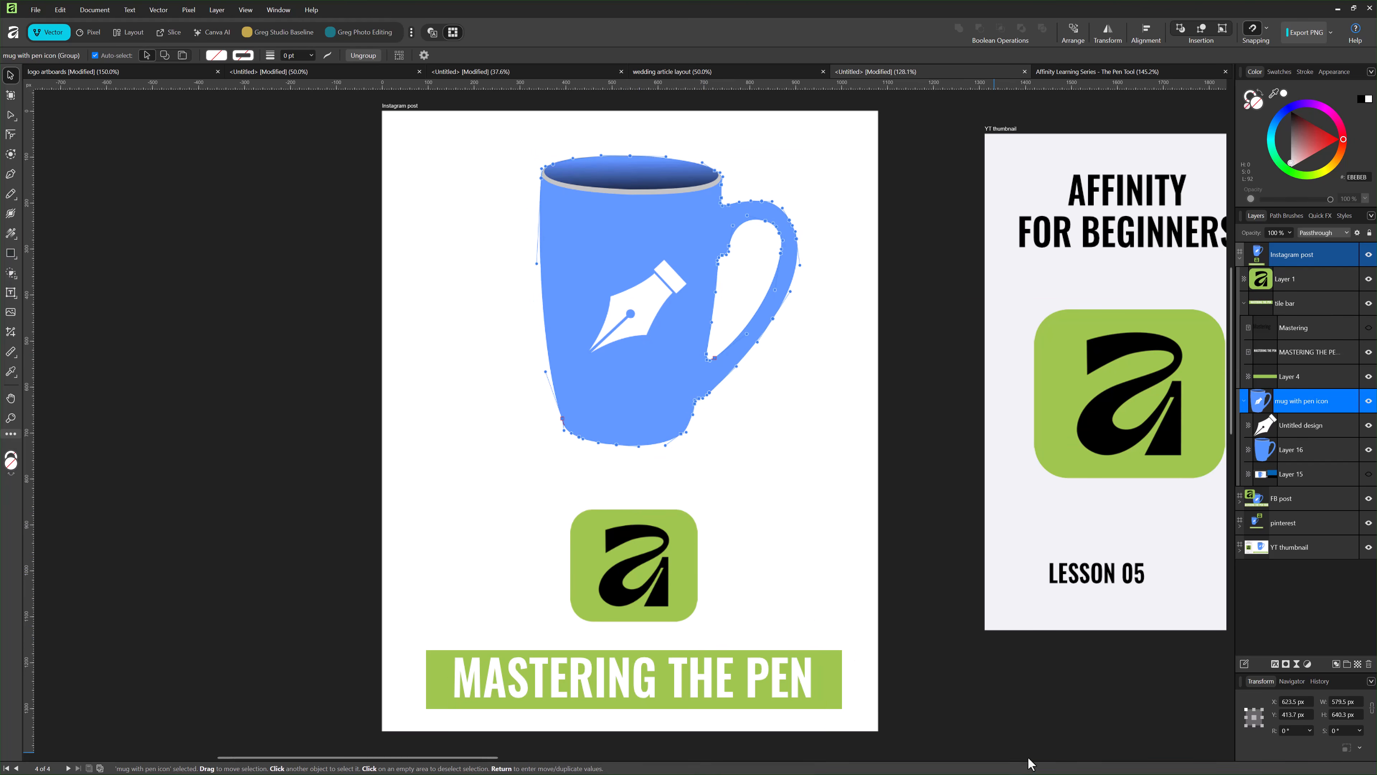
- Collapse the Instagram post layer, zoom to the FB post artboard and shrink its mug to about 328 × 362 px above the title bar
scroll(1027, 756, "right", 10)
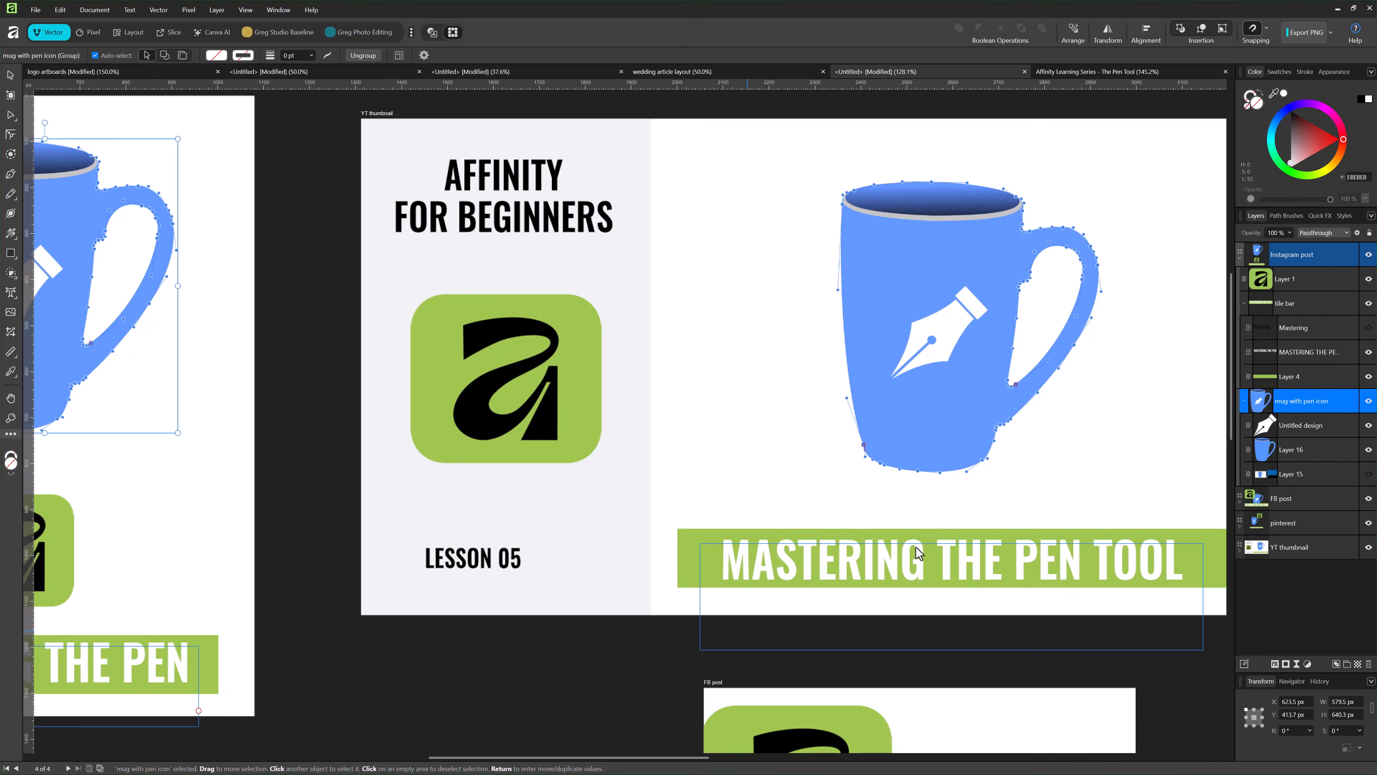
left_click(1241, 260)
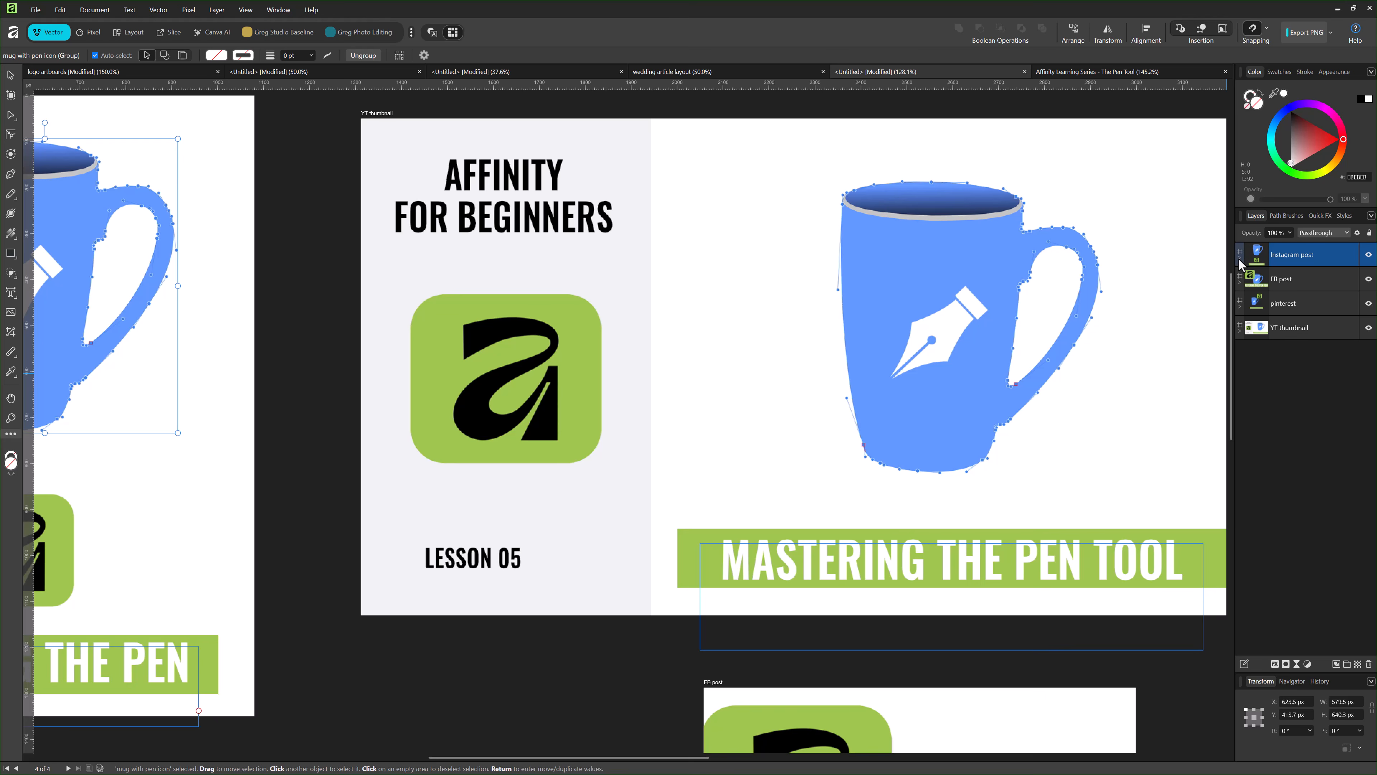
left_click(1267, 276)
double_click(1254, 278)
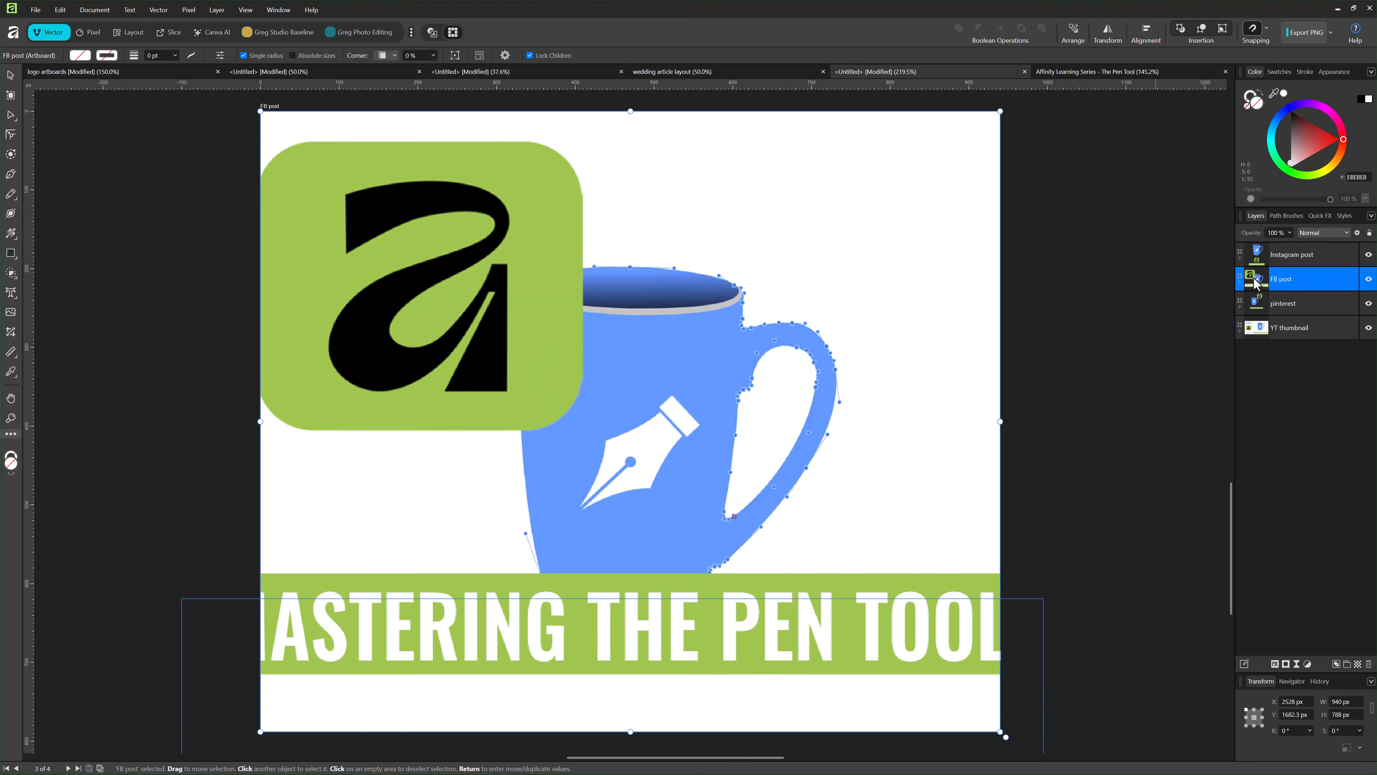
left_click(664, 353)
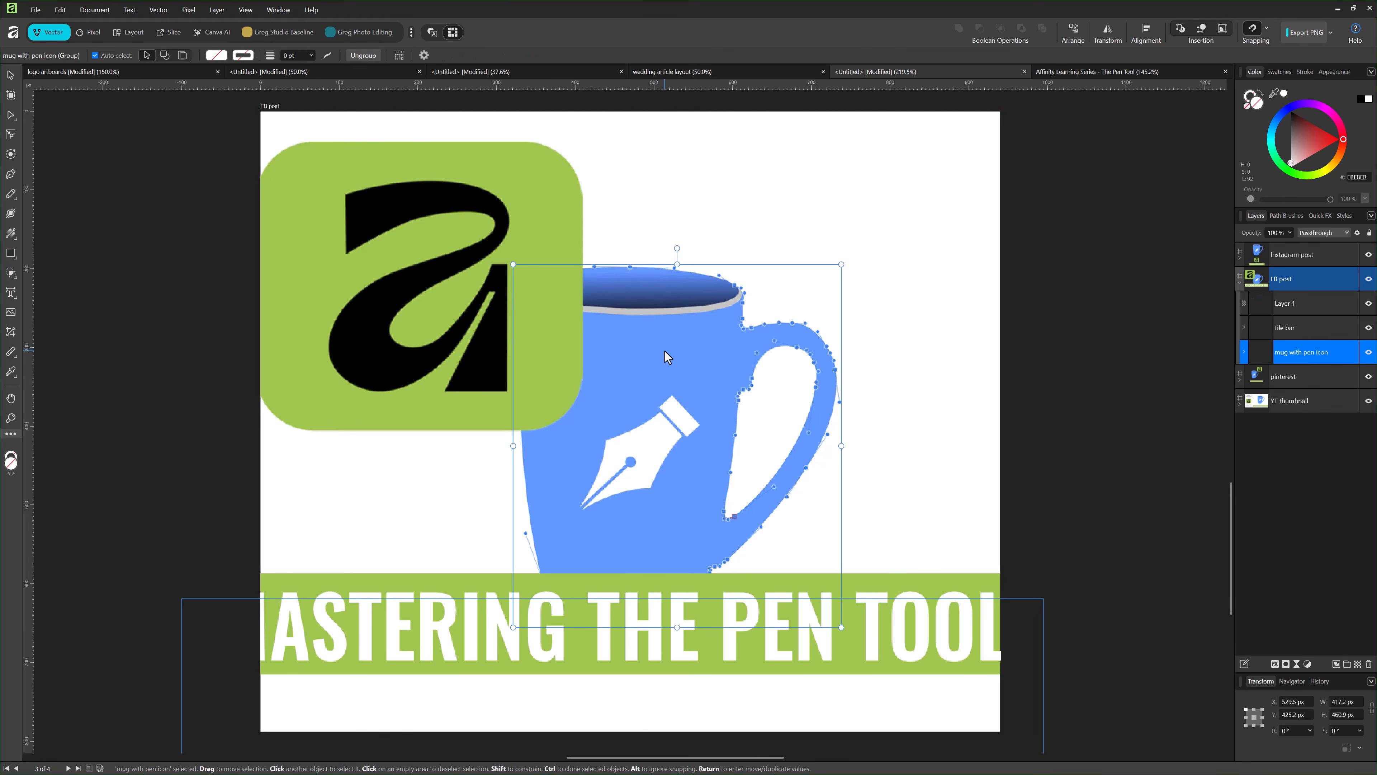
left_click_drag(664, 350, 712, 298)
left_click_drag(563, 215, 634, 288)
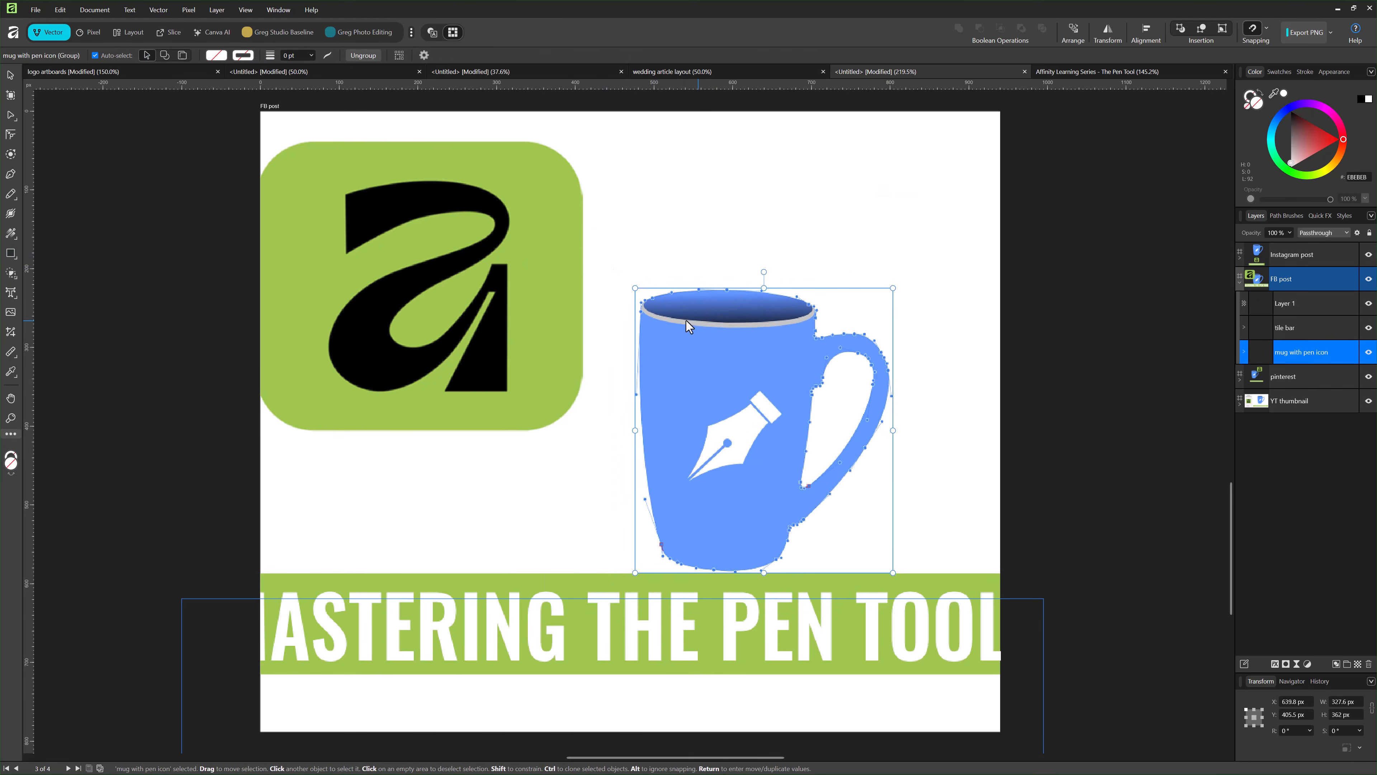
- Scale the FB post's green logo down to about 221 × 195 px and place it in the artboard's upper-left corner
left_click(549, 289)
left_click_drag(255, 141, 389, 259)
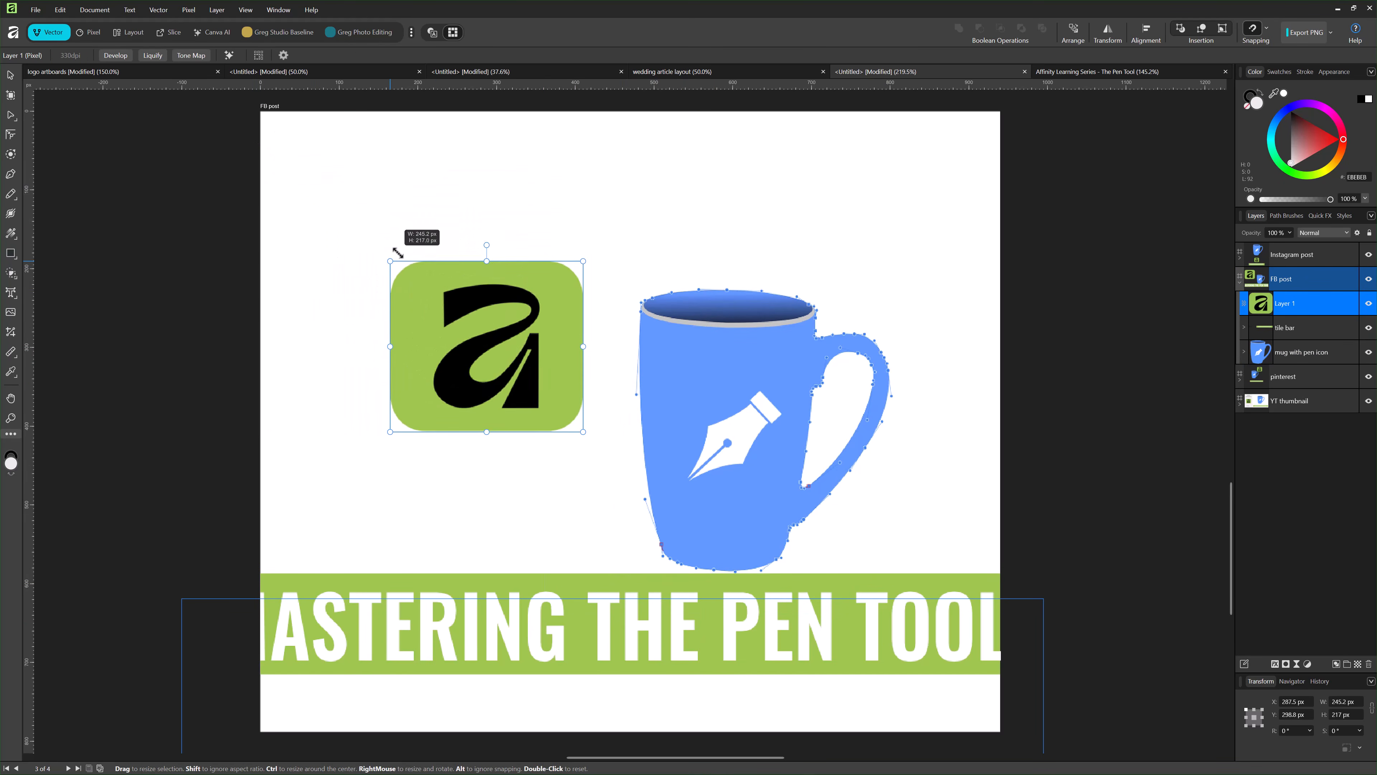
left_click_drag(439, 296, 430, 342)
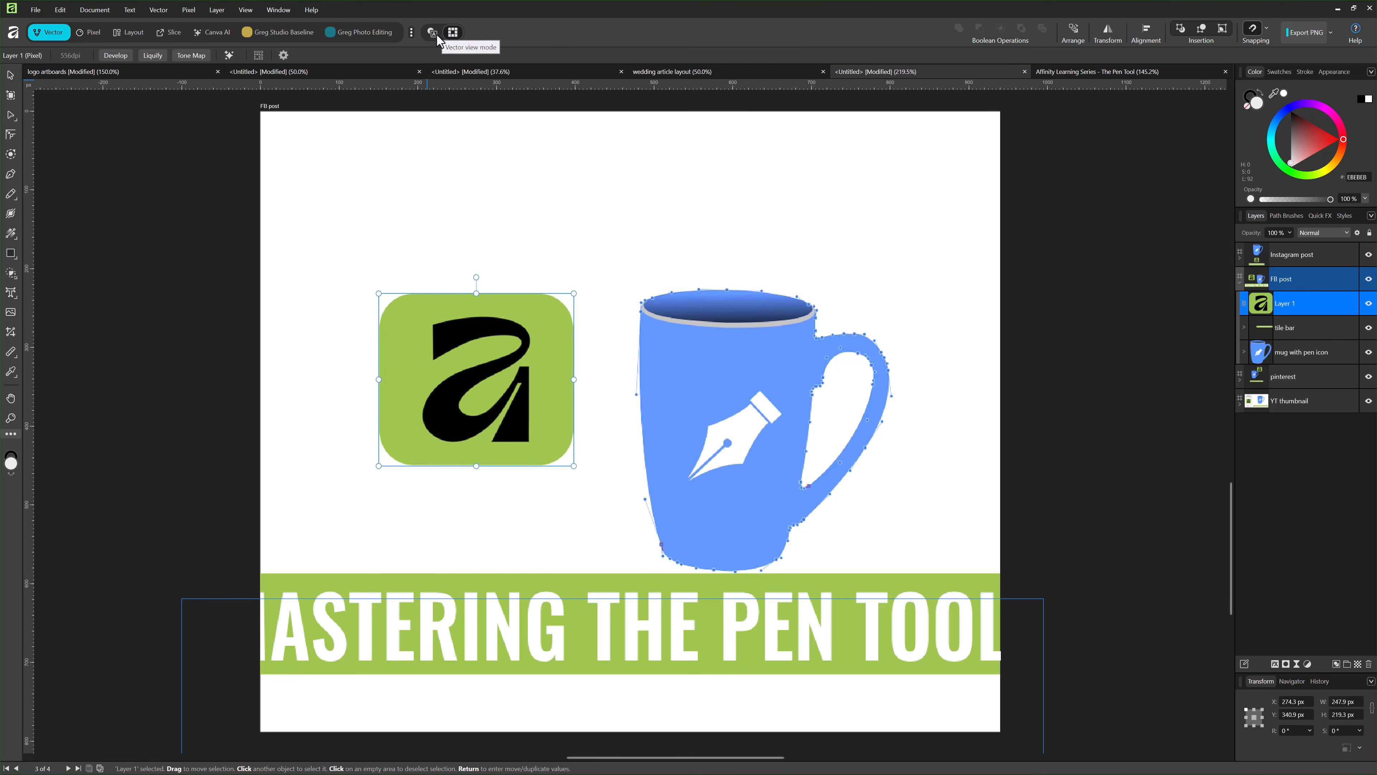
left_click(432, 34)
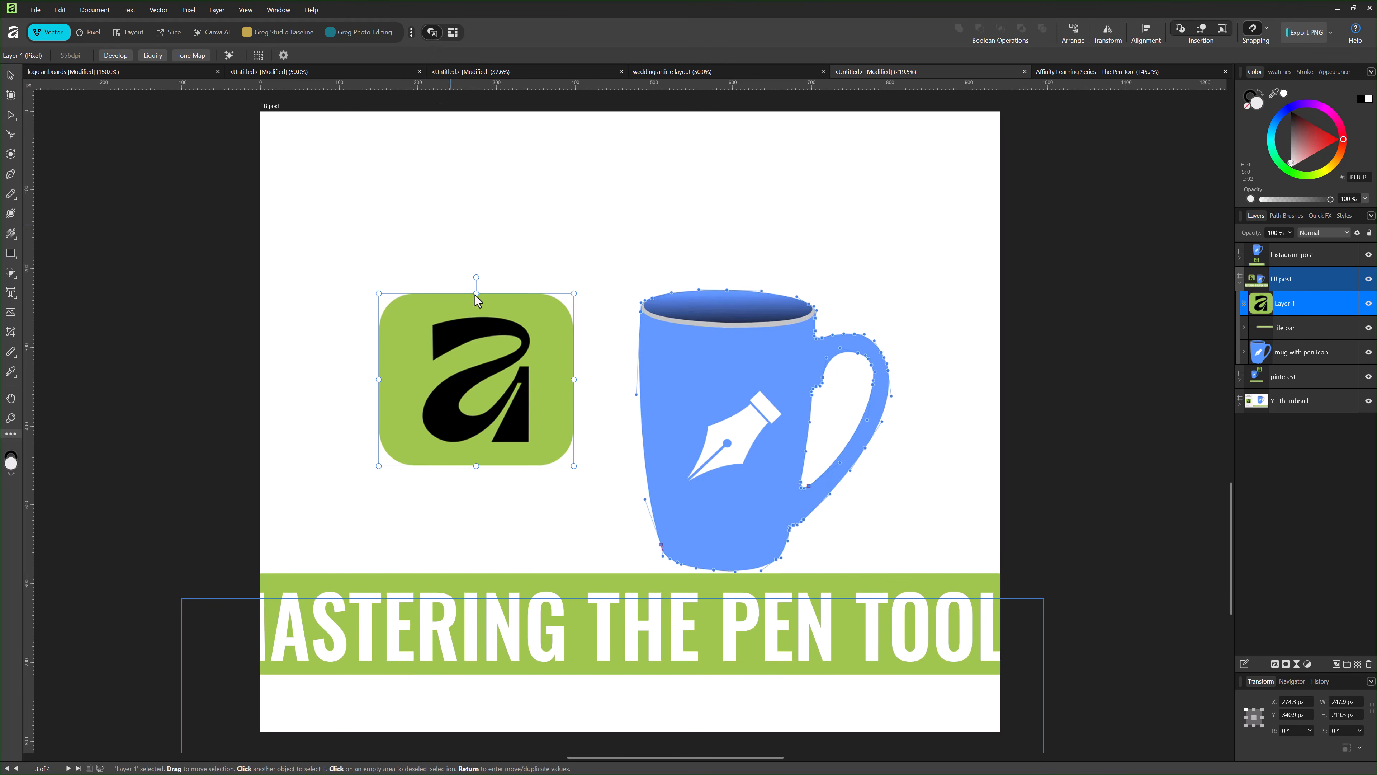
left_click_drag(474, 295, 366, 128)
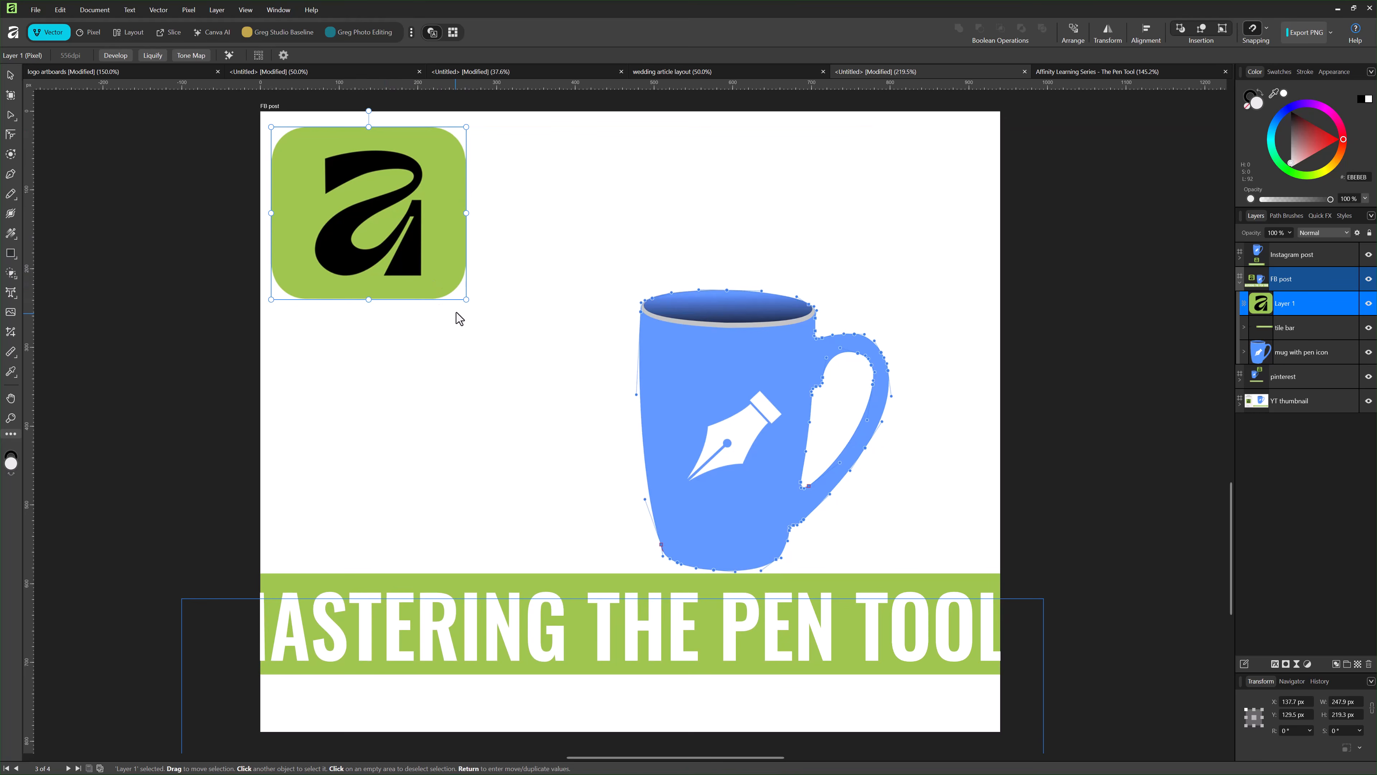
left_click_drag(466, 299, 445, 280)
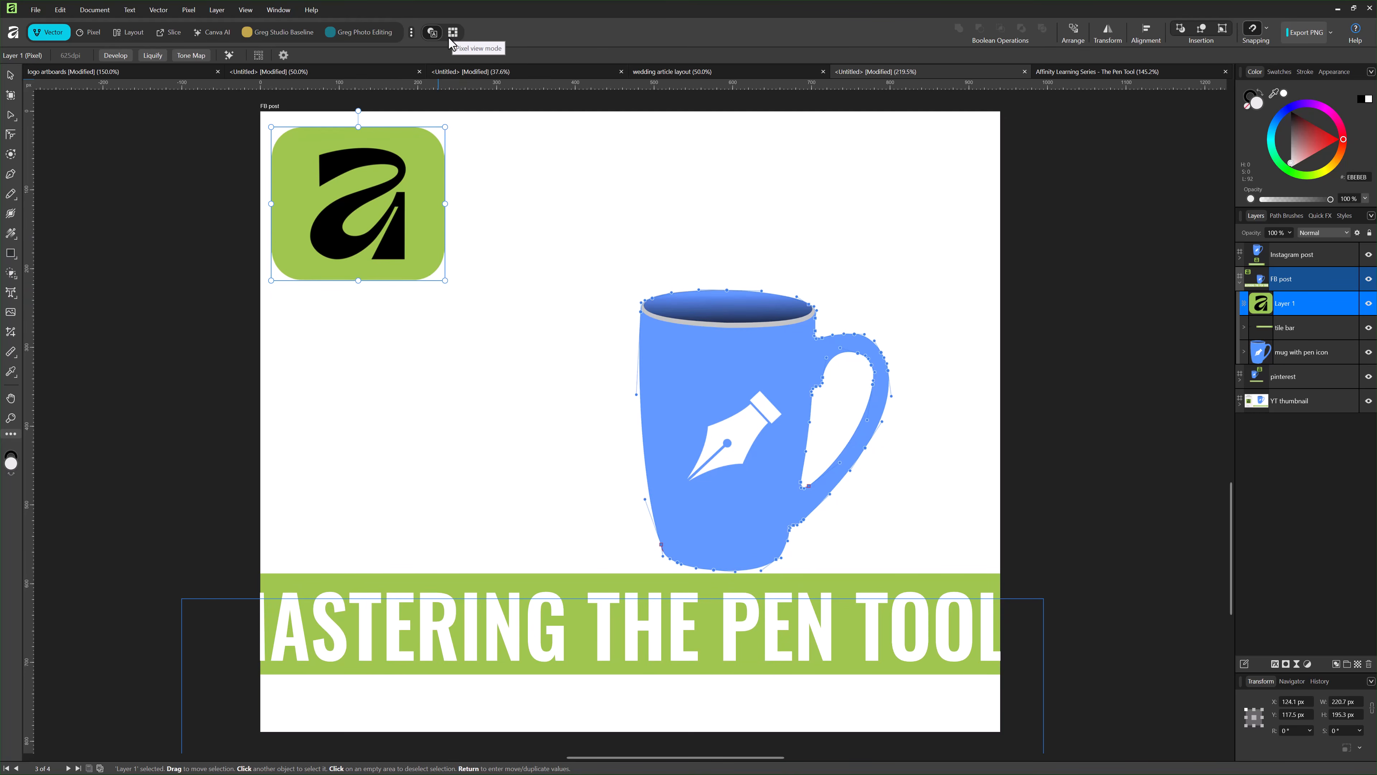
- Move the FB post's mug left and enlarge it to about 414 × 458 px beside the logo
left_click(710, 400)
left_click_drag(710, 400, 629, 362)
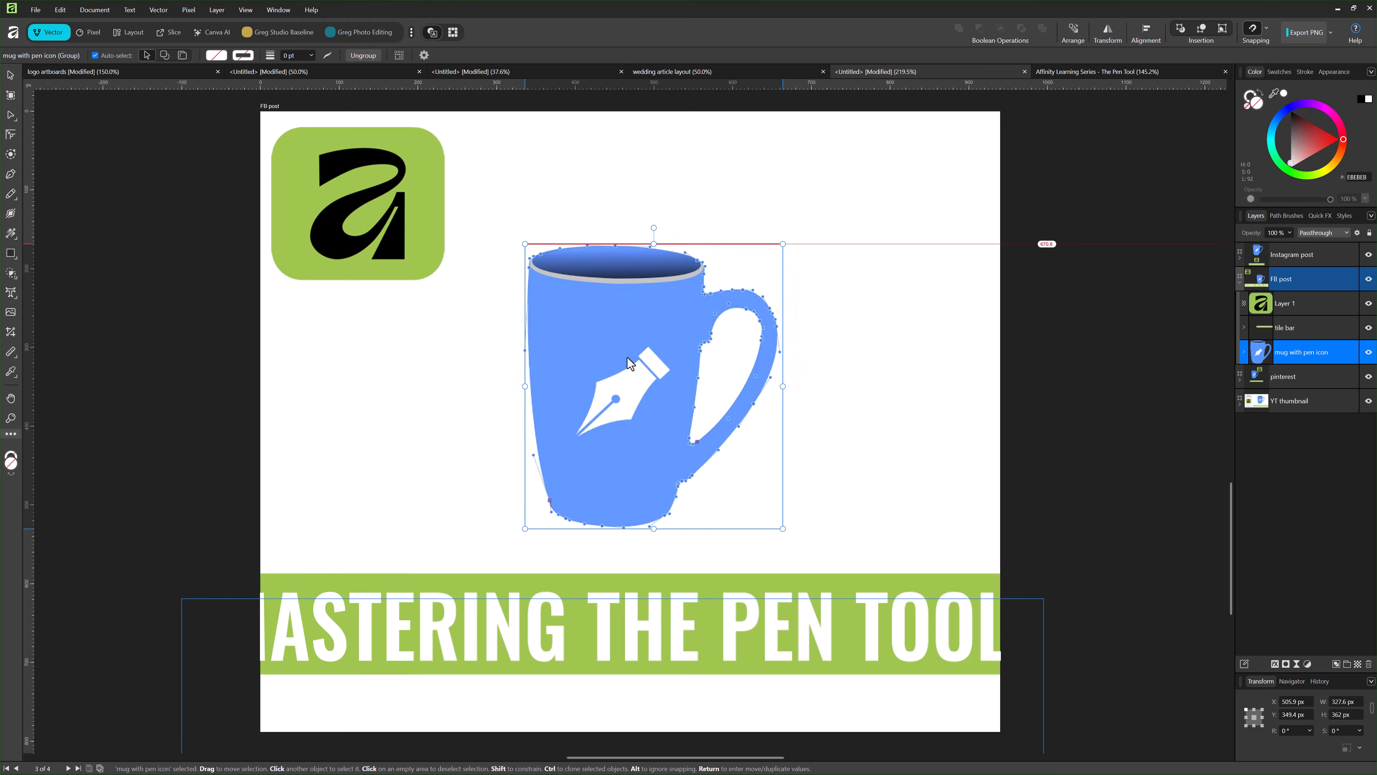
left_click_drag(783, 243, 856, 168)
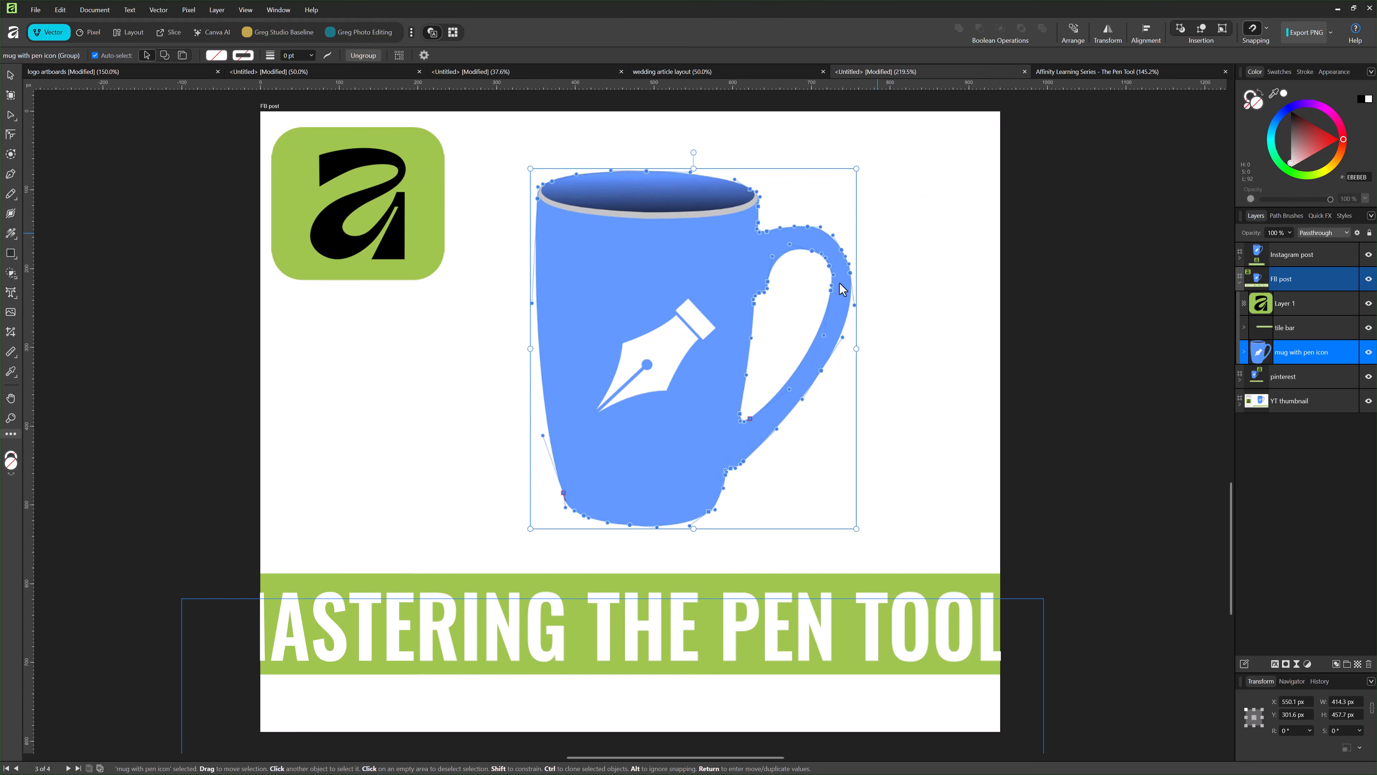
left_click_drag(843, 289, 837, 286)
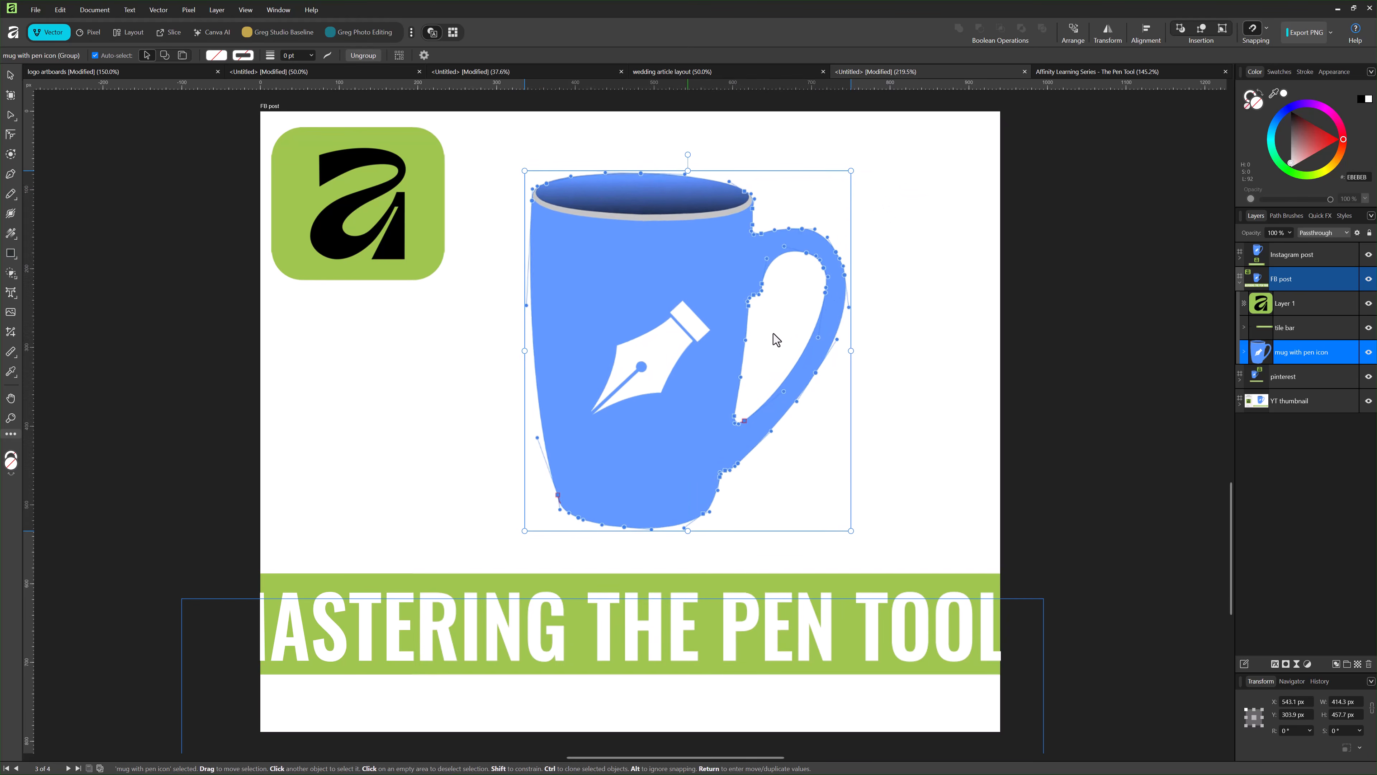
- Zoom to the pinterest artboard and move its tile bar group down near the artboard's lower edge
left_click(1258, 381)
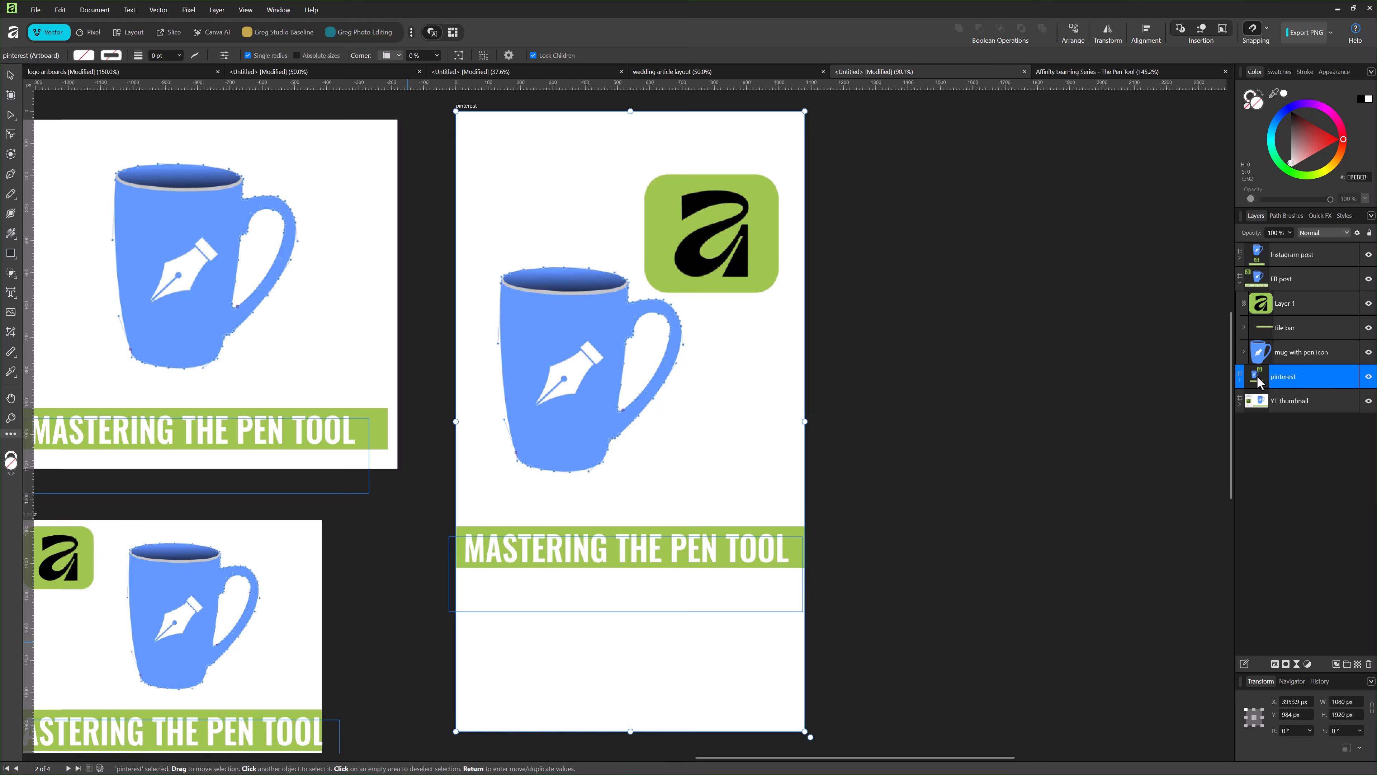
left_click(659, 423)
left_click(688, 555)
left_click_drag(688, 555, 692, 705)
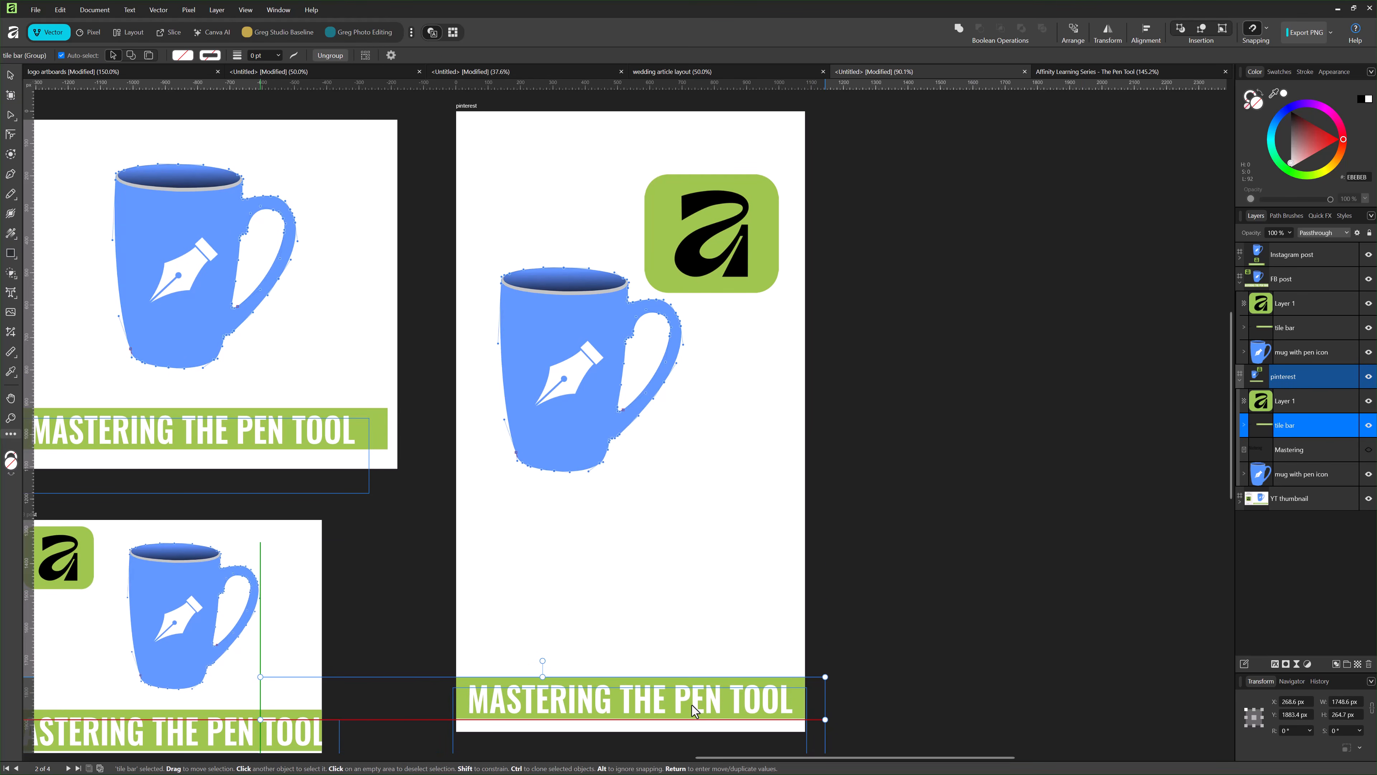
- Expand the pinterest artboard's tile bar group and delete the LESSON 05 text from it
left_click(1244, 426)
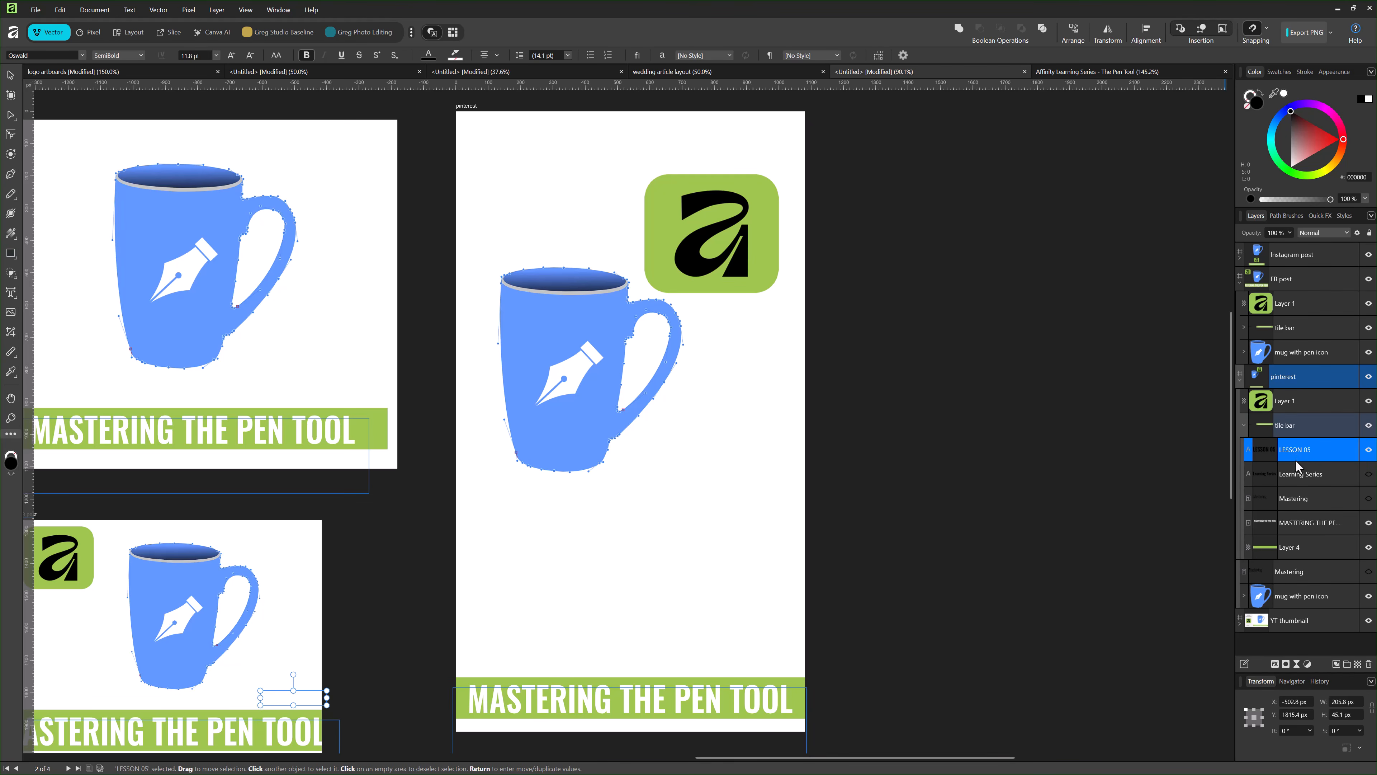
key("Delete")
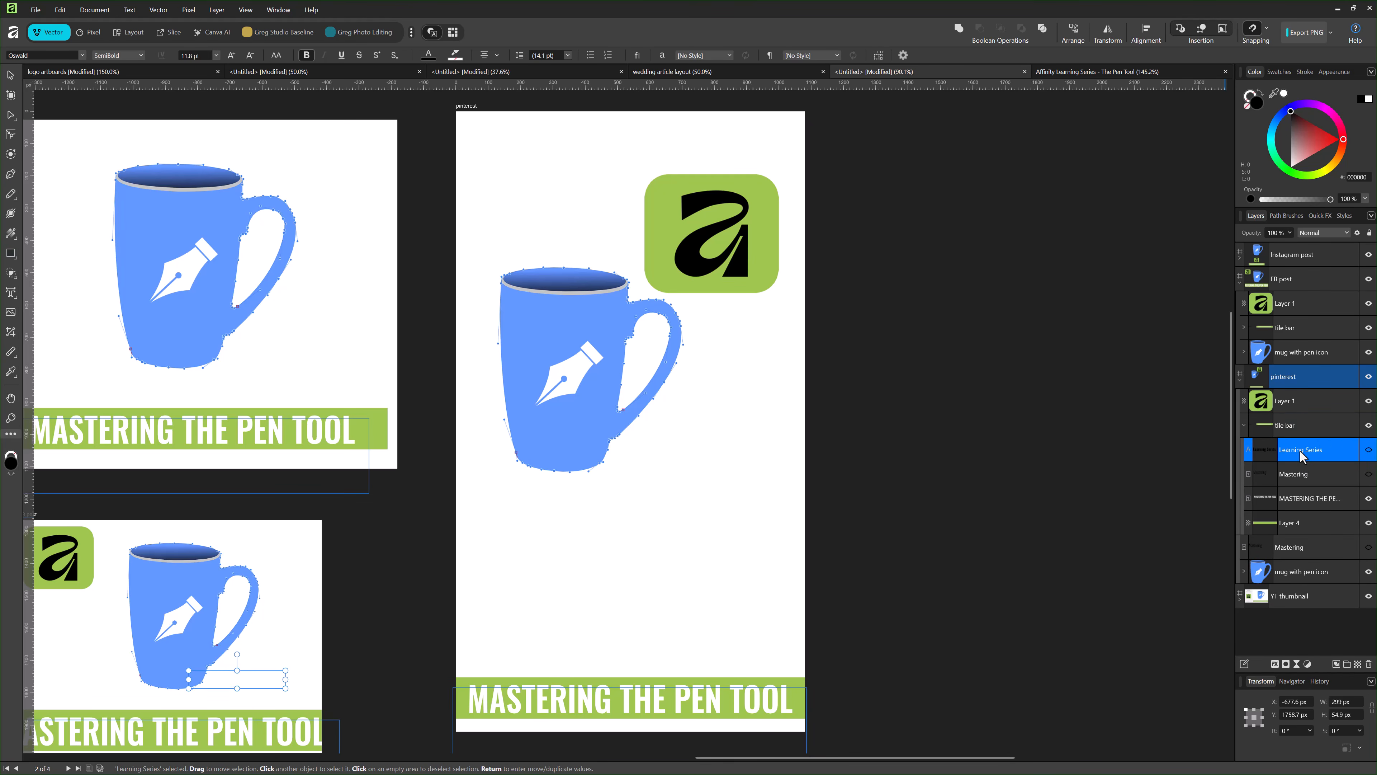
double_click(1304, 453)
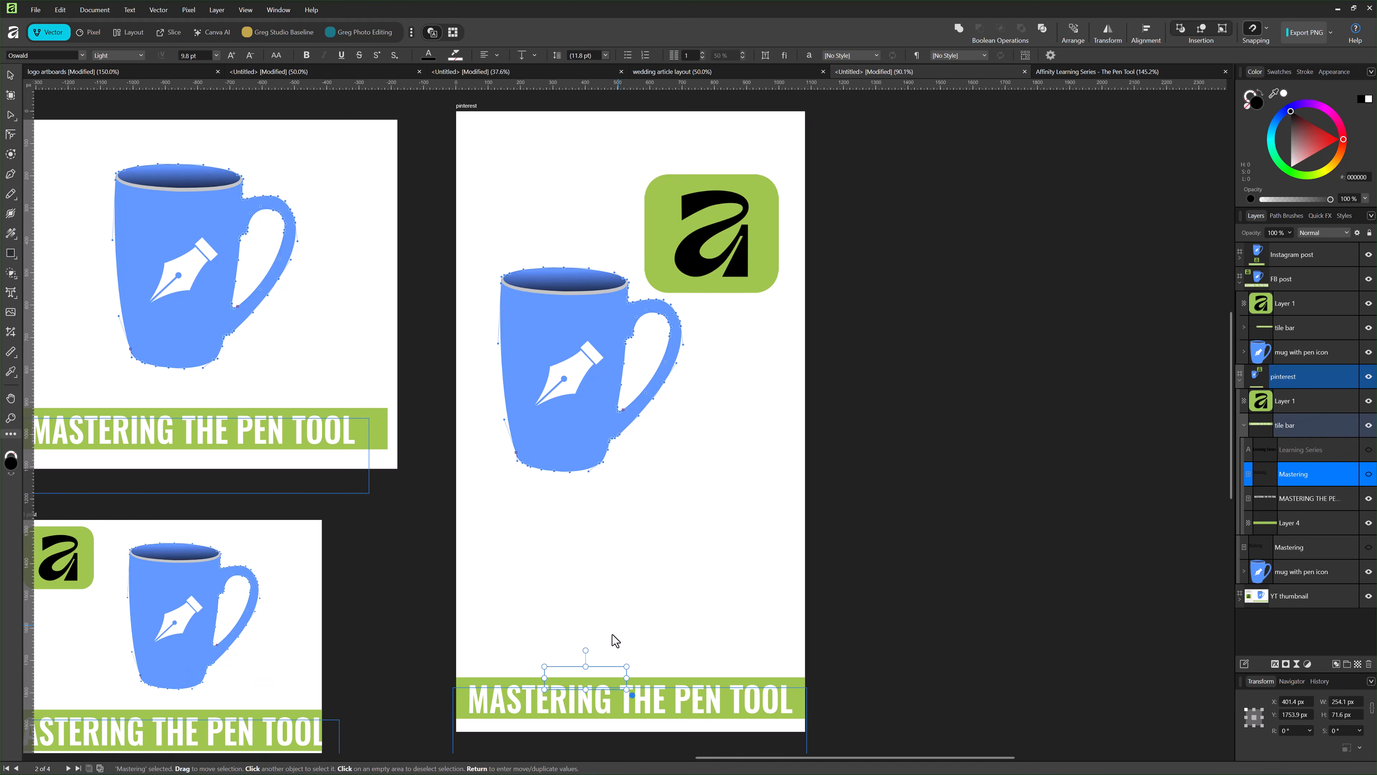
- Move the pinterest artboard's tile bar group up and scale it down so the title fits within the artboard's width
left_click(675, 690)
left_click_drag(672, 682, 697, 666)
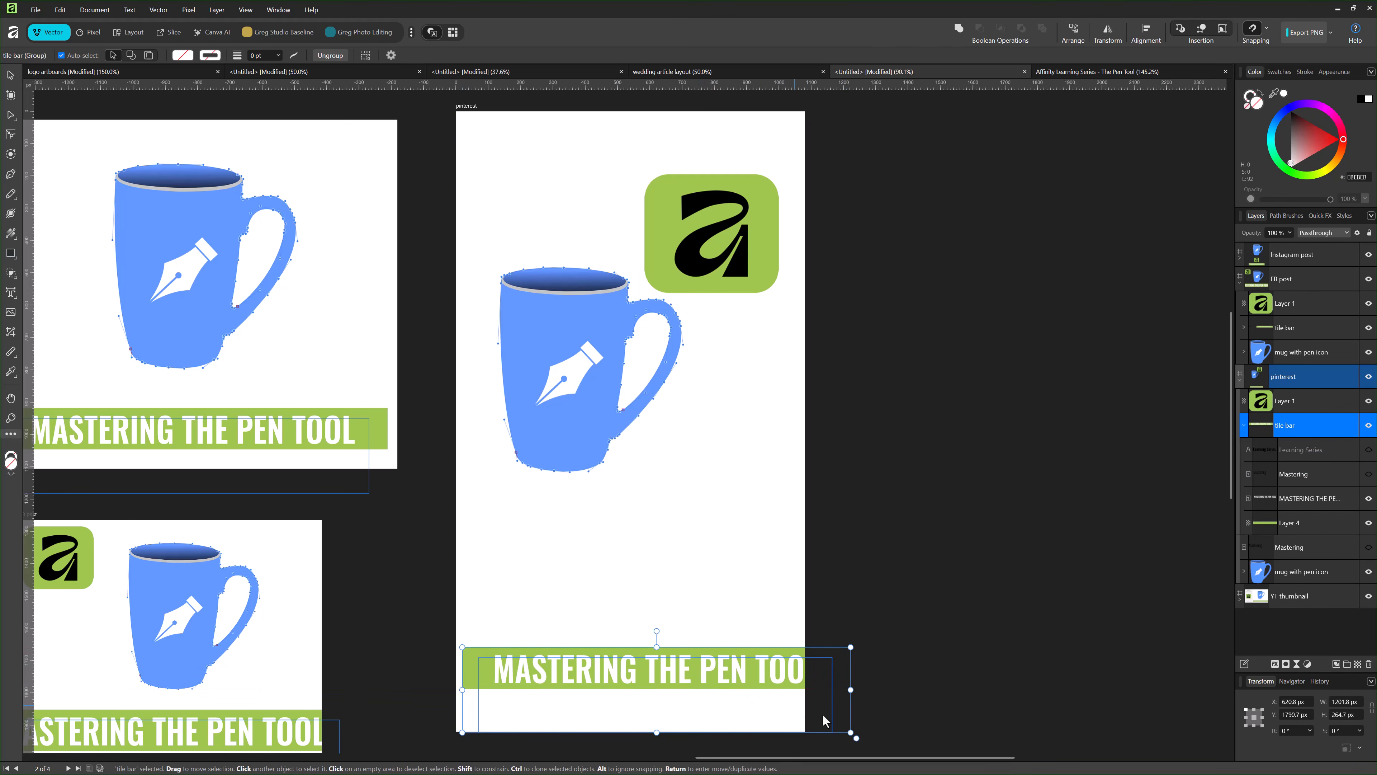
left_click_drag(851, 732, 811, 728)
left_click(815, 658)
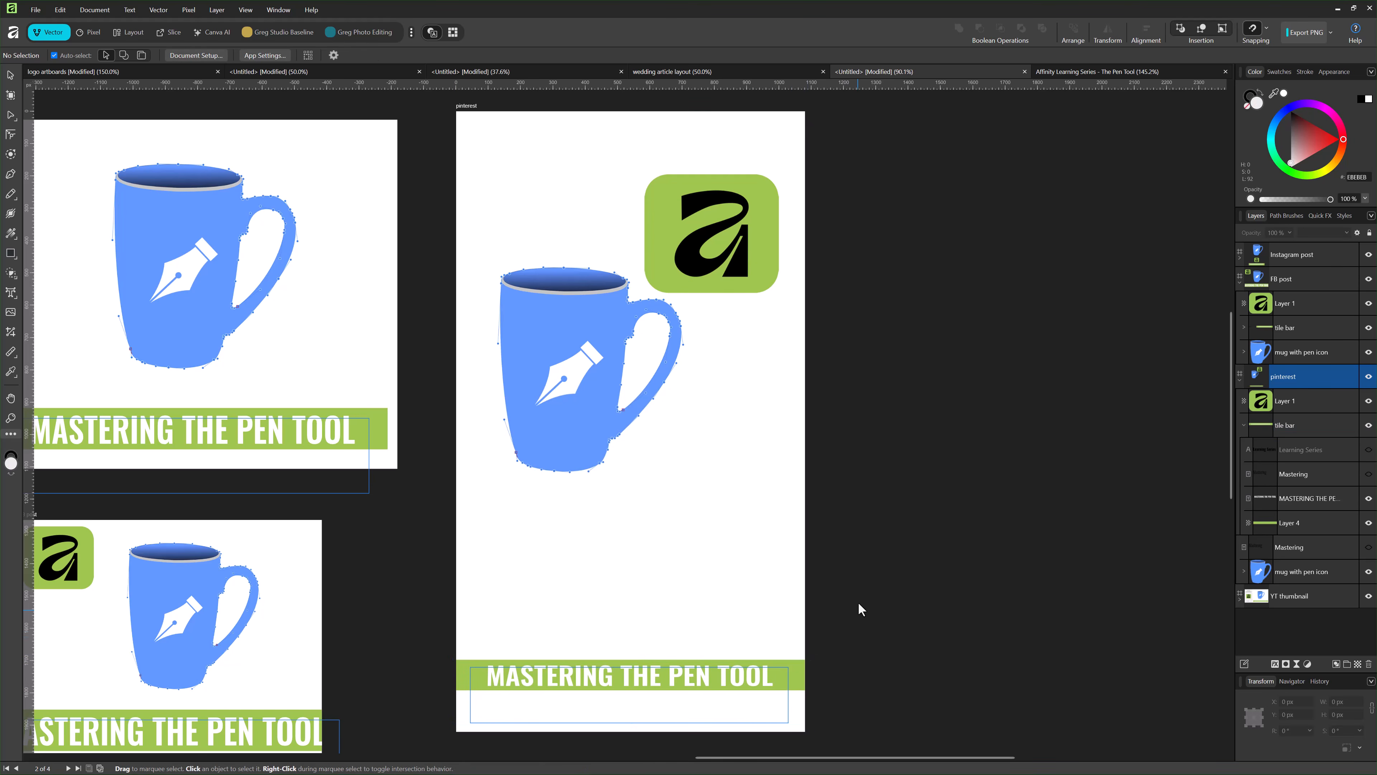
- Enlarge the pinterest artboard's mug and position it just above the title bar, with its handle at the artboard's right edge
left_click(553, 303)
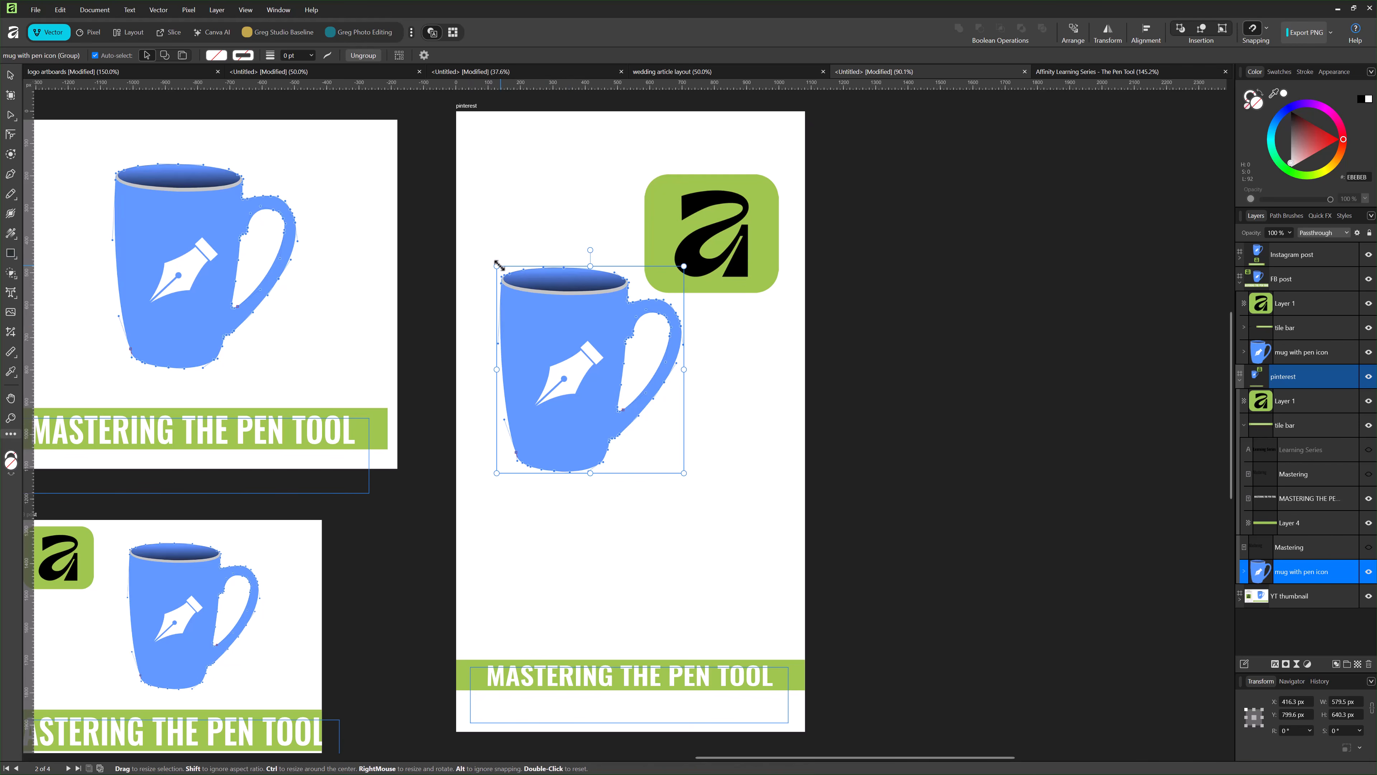
left_click_drag(497, 266, 403, 163)
left_click_drag(522, 305, 654, 451)
scroll(897, 404, "up", 1)
left_click(931, 380)
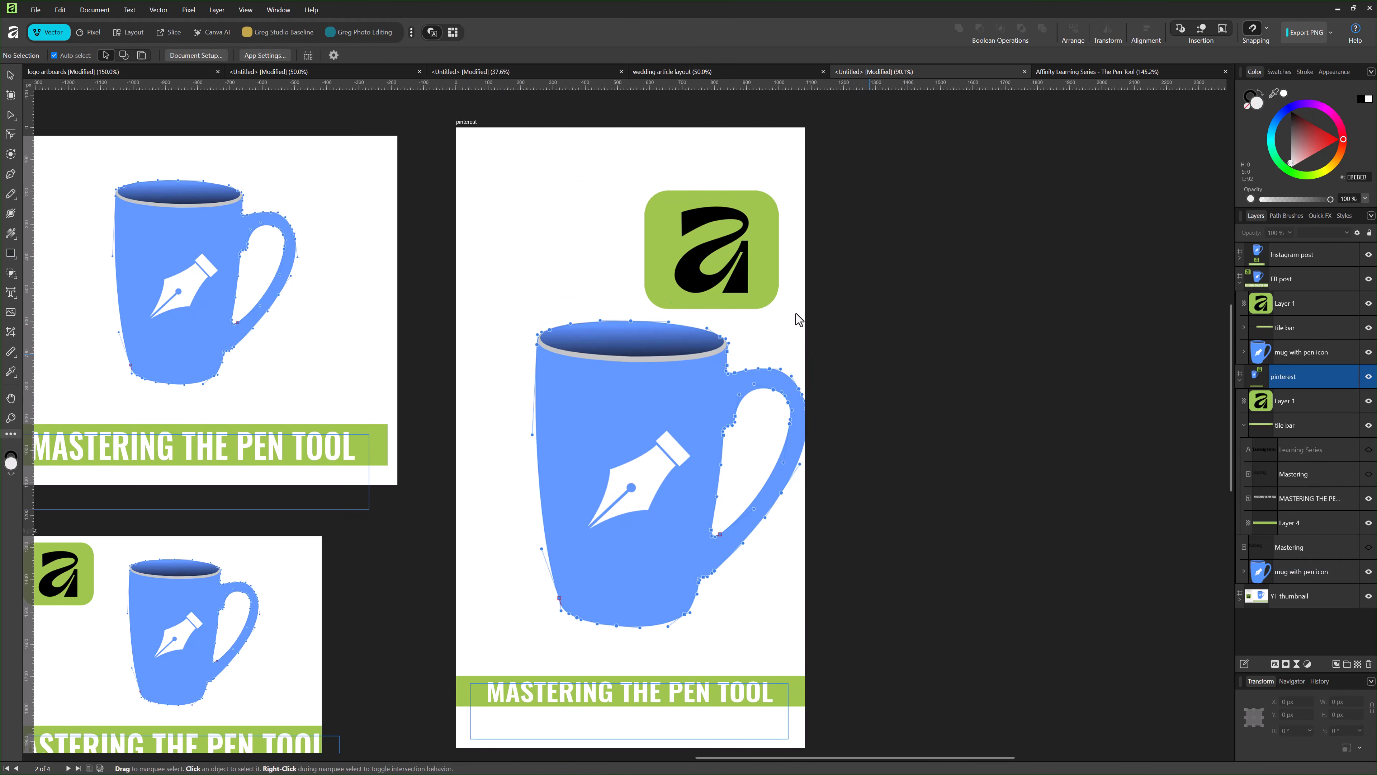
- Centre the pinterest artboard's green logo horizontally above the mug and zoom out to view the artboards together
left_click_drag(697, 281, 623, 248)
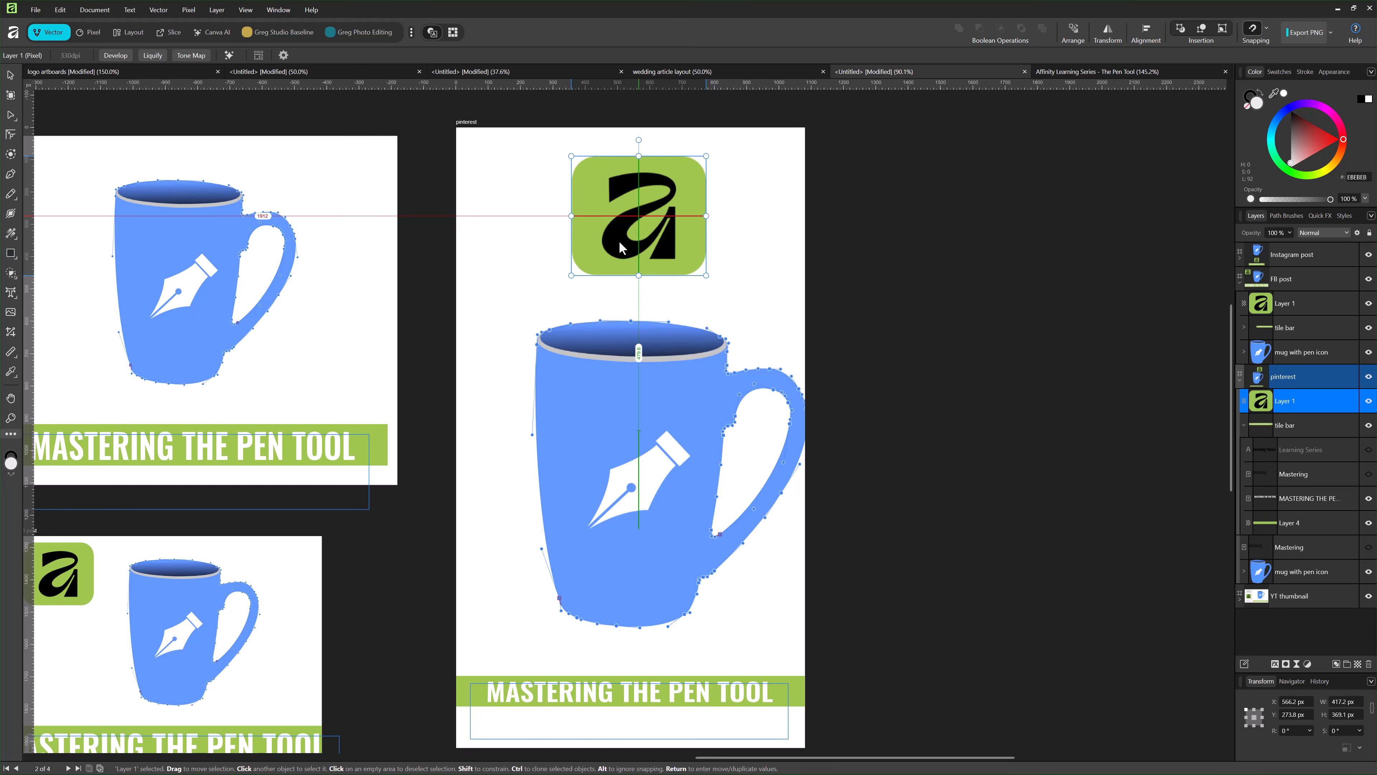
key("z")
left_click(890, 378, "alt")
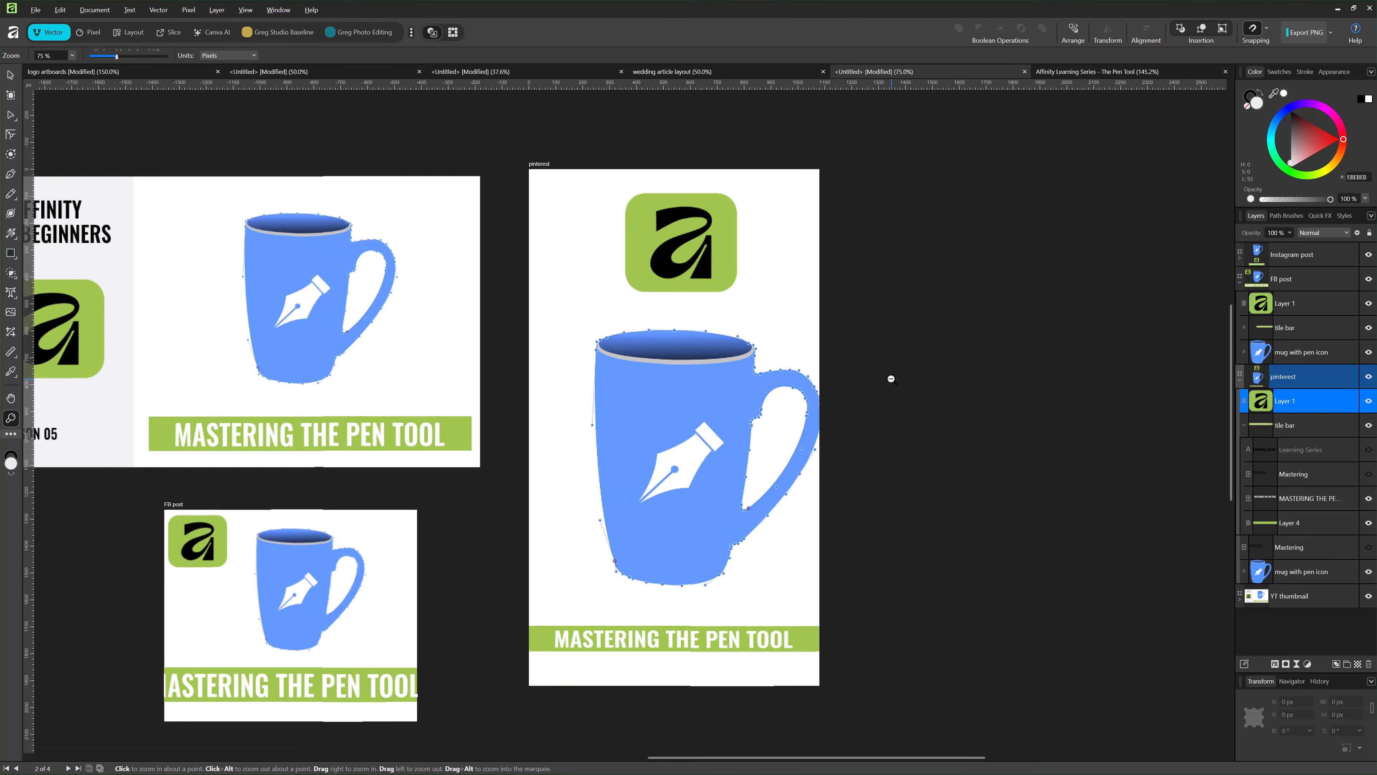
left_click(891, 378, "alt")
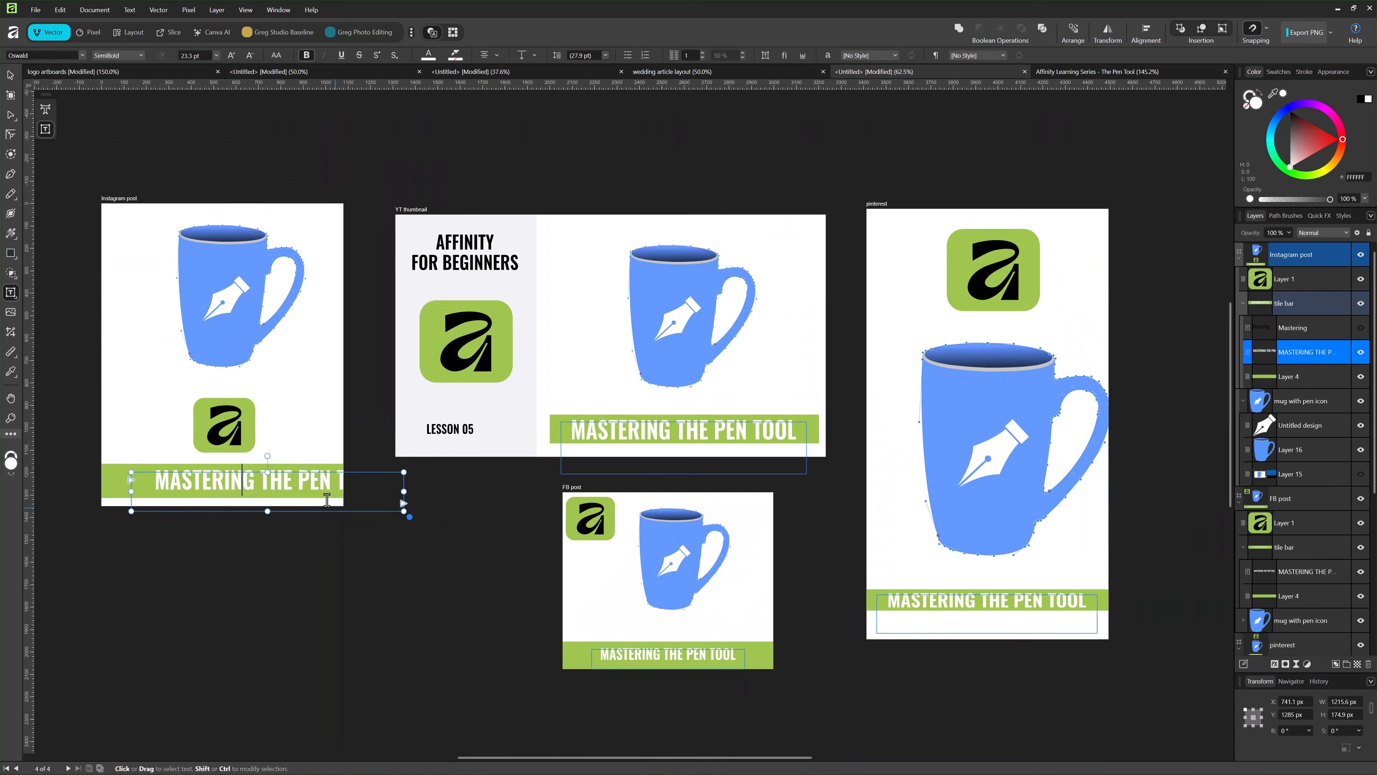
- Look over the open logo artboards, magazine covers, perspective and mesh warp example documents to compare how artboards are used
left_click(931, 542)
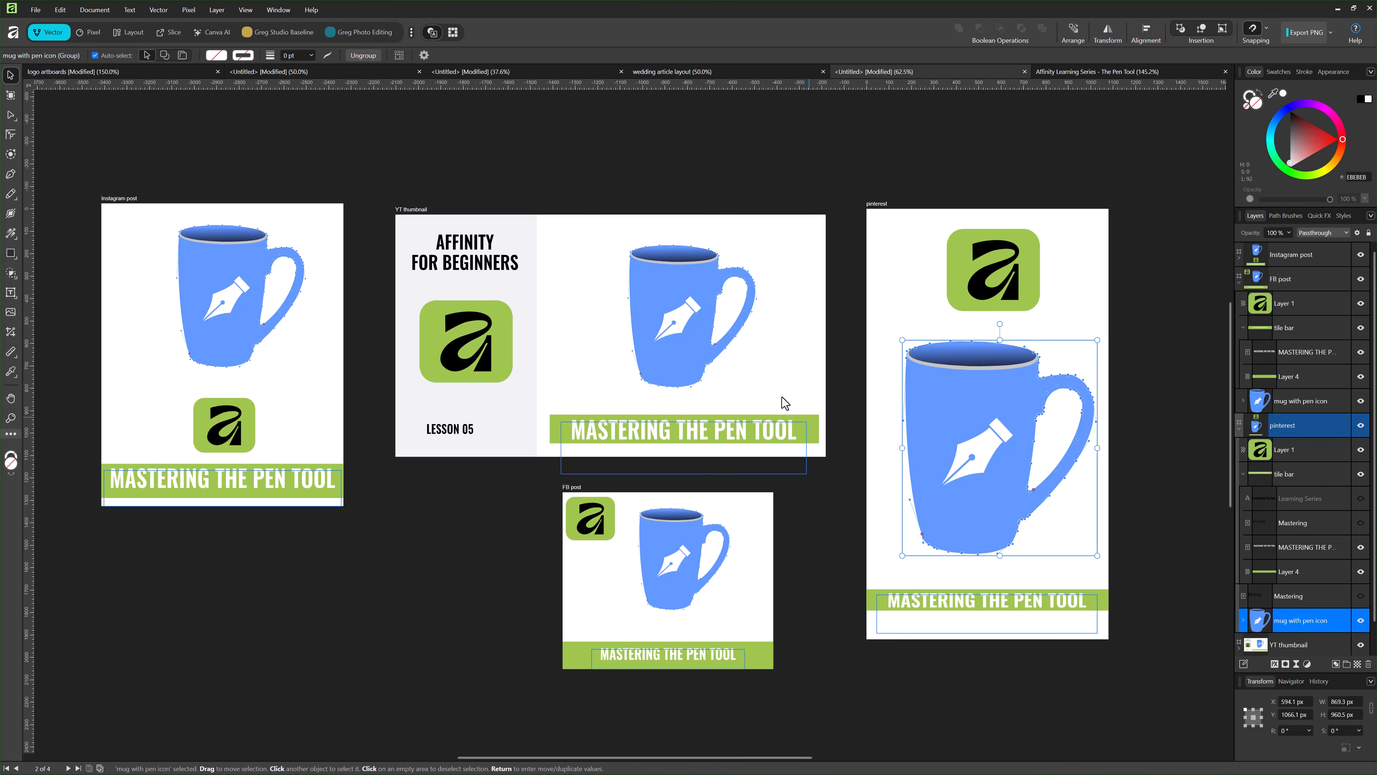
left_click(97, 74)
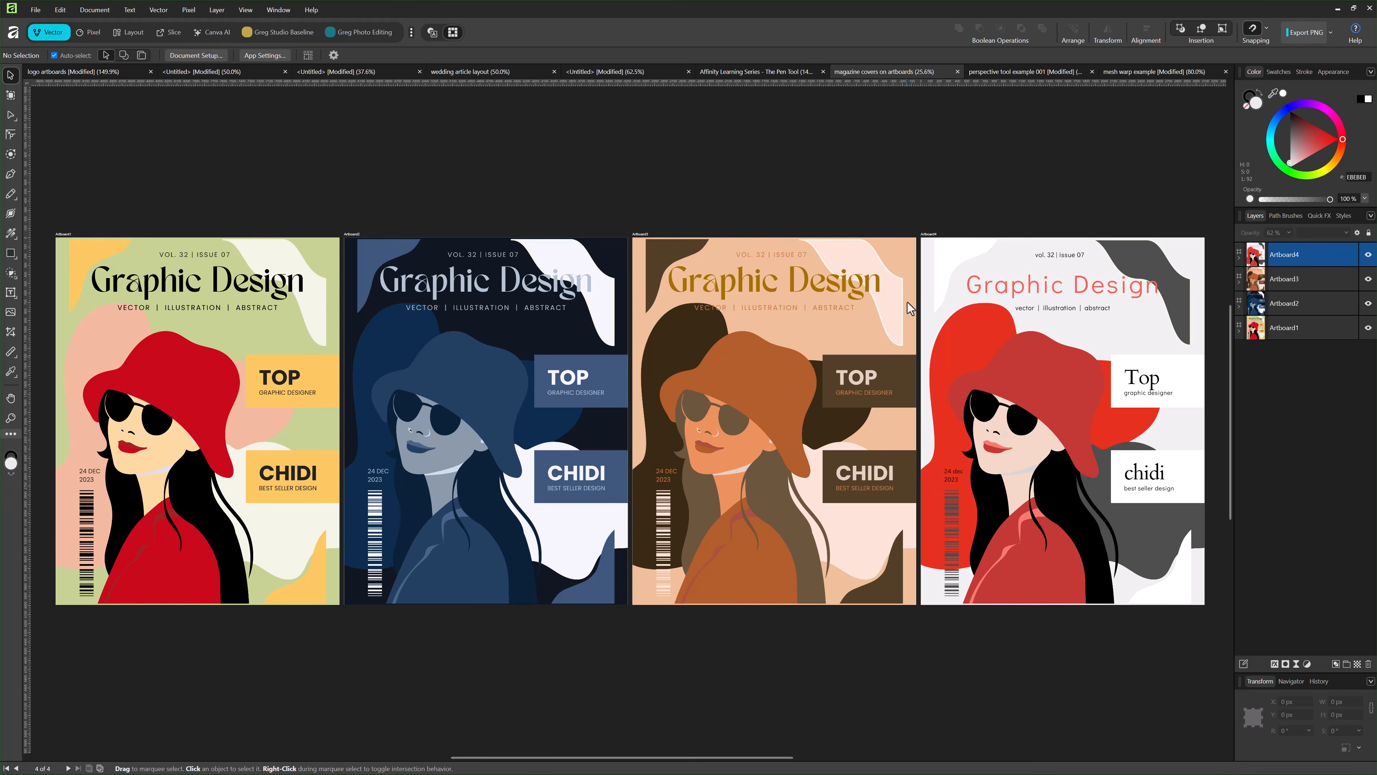
left_click(984, 76)
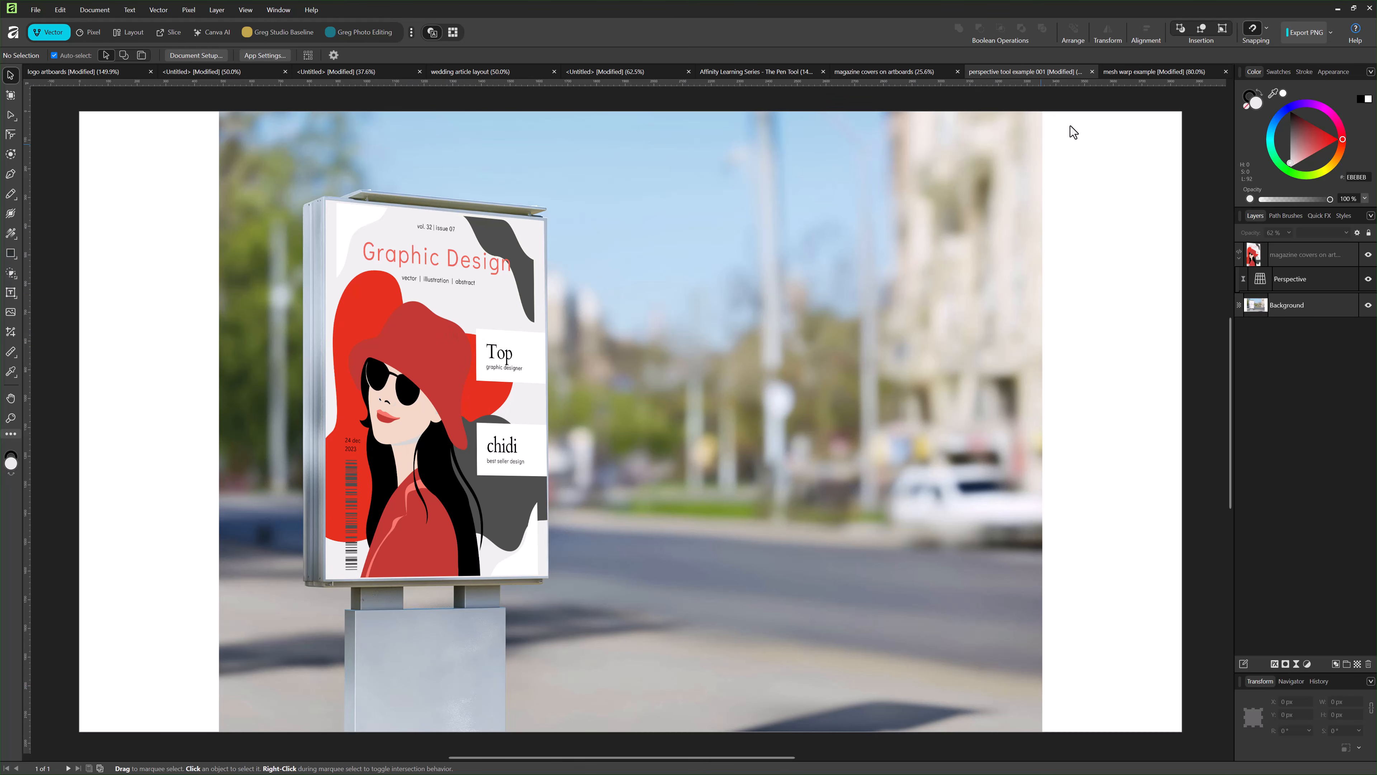
left_click(1136, 73)
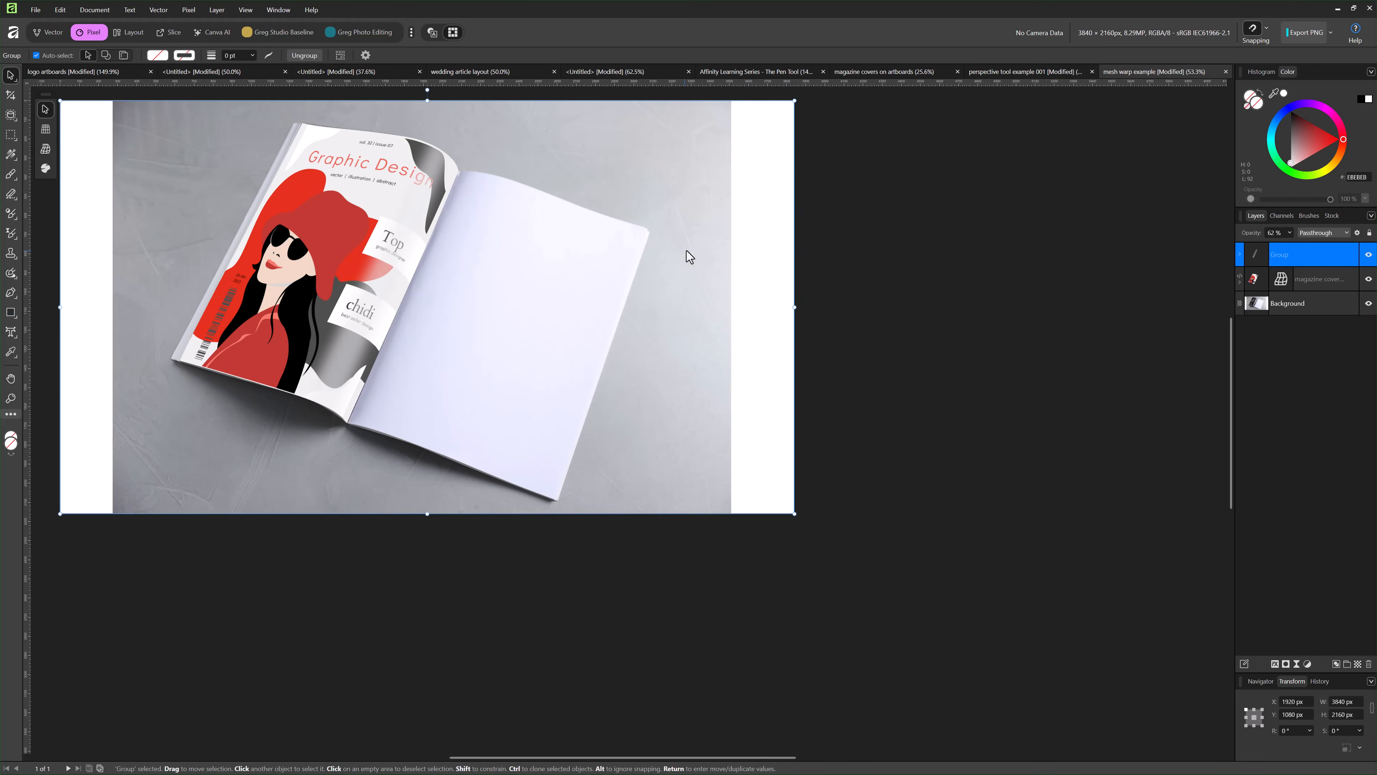
left_click_drag(702, 234, 803, 370)
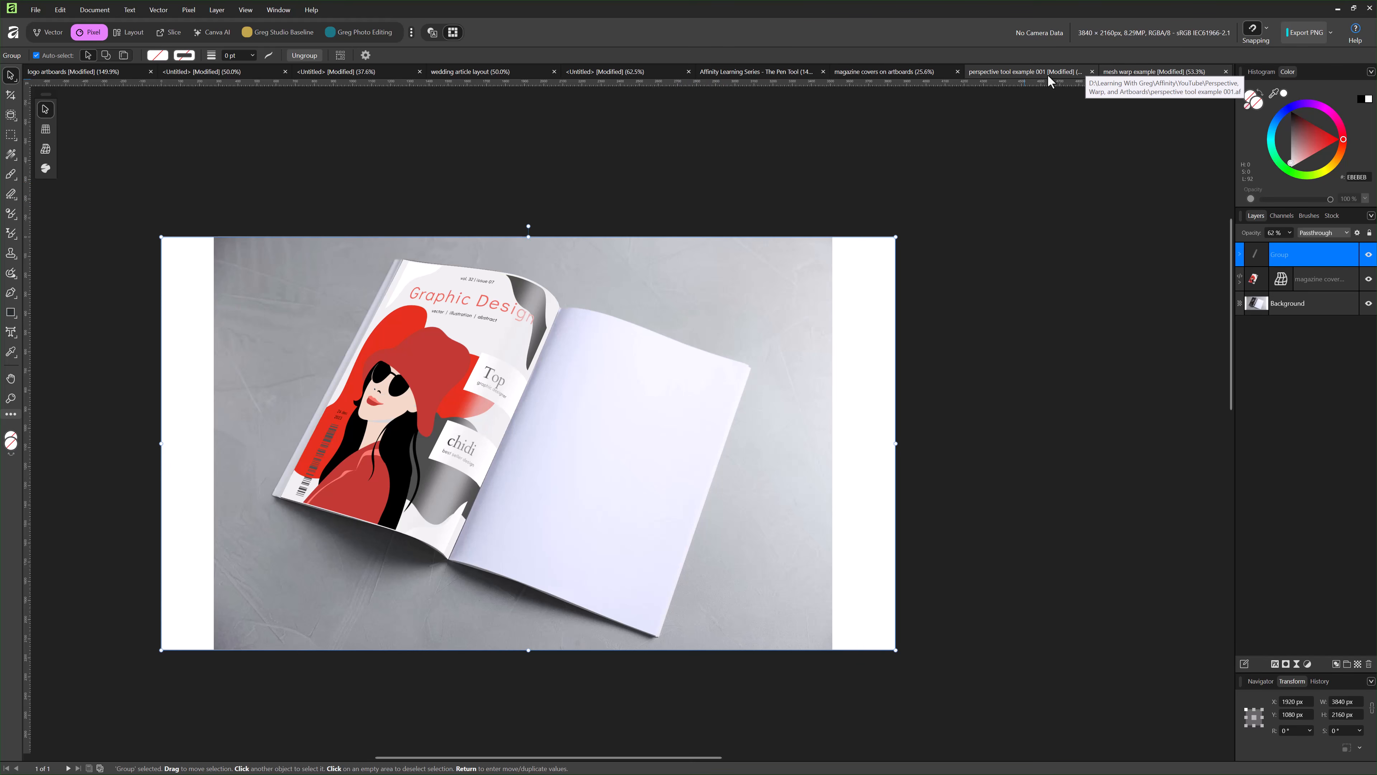
left_click(1012, 71)
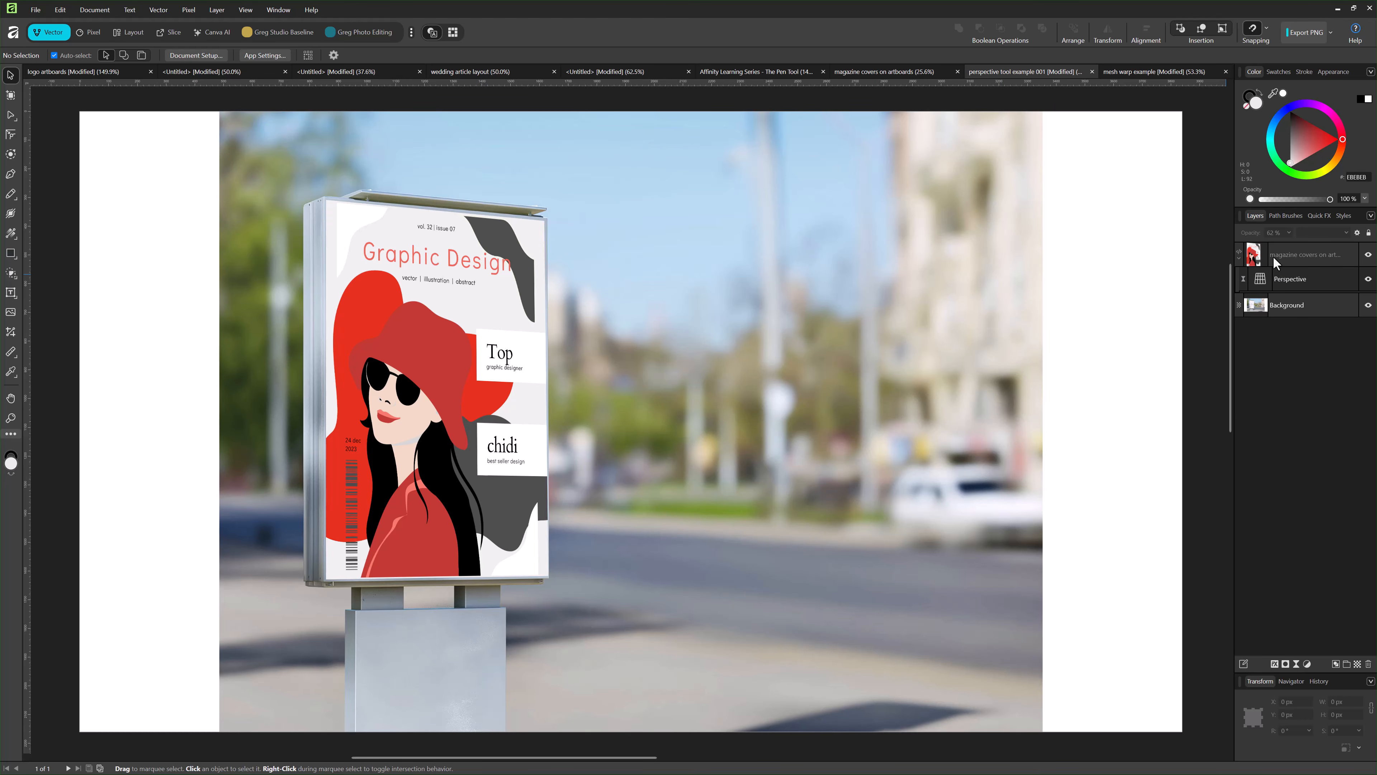
left_click(34, 11)
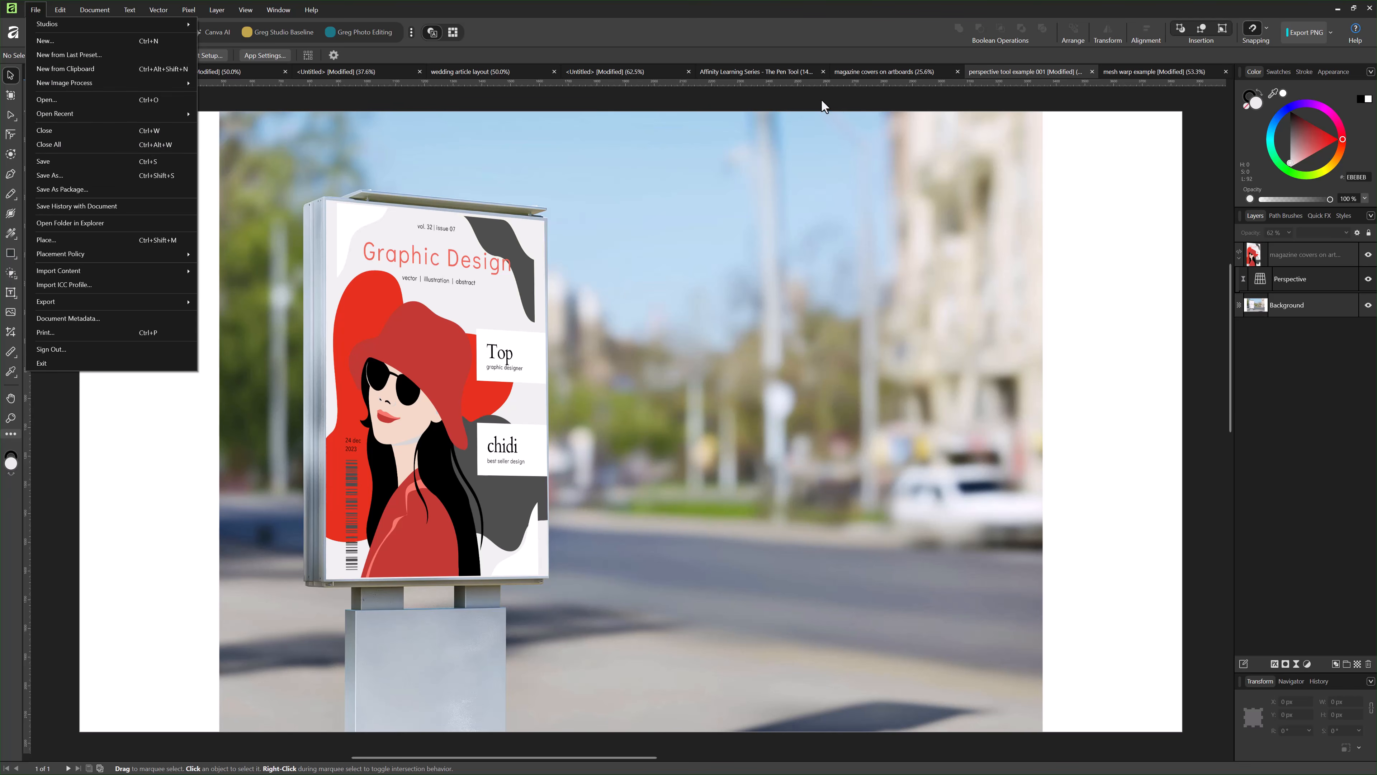
left_click(878, 73)
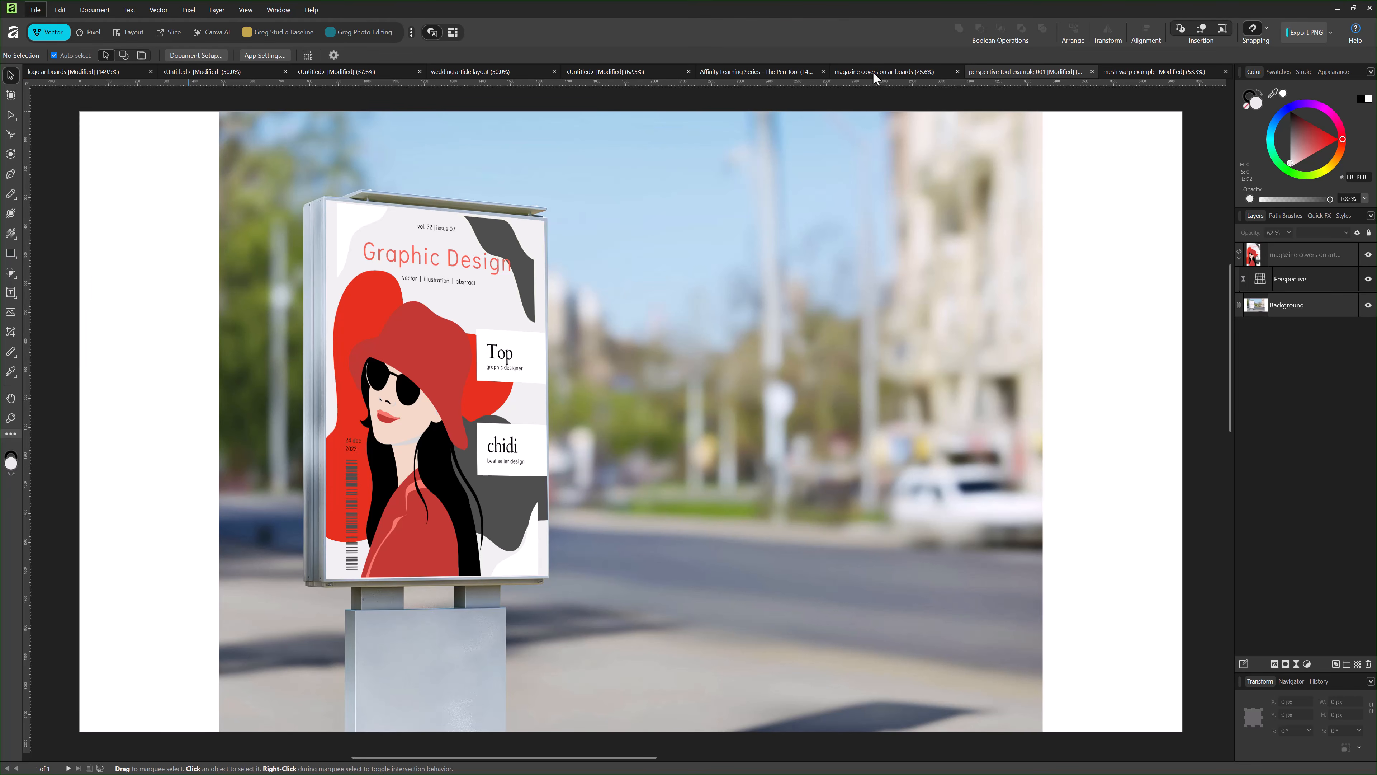
left_click(873, 71)
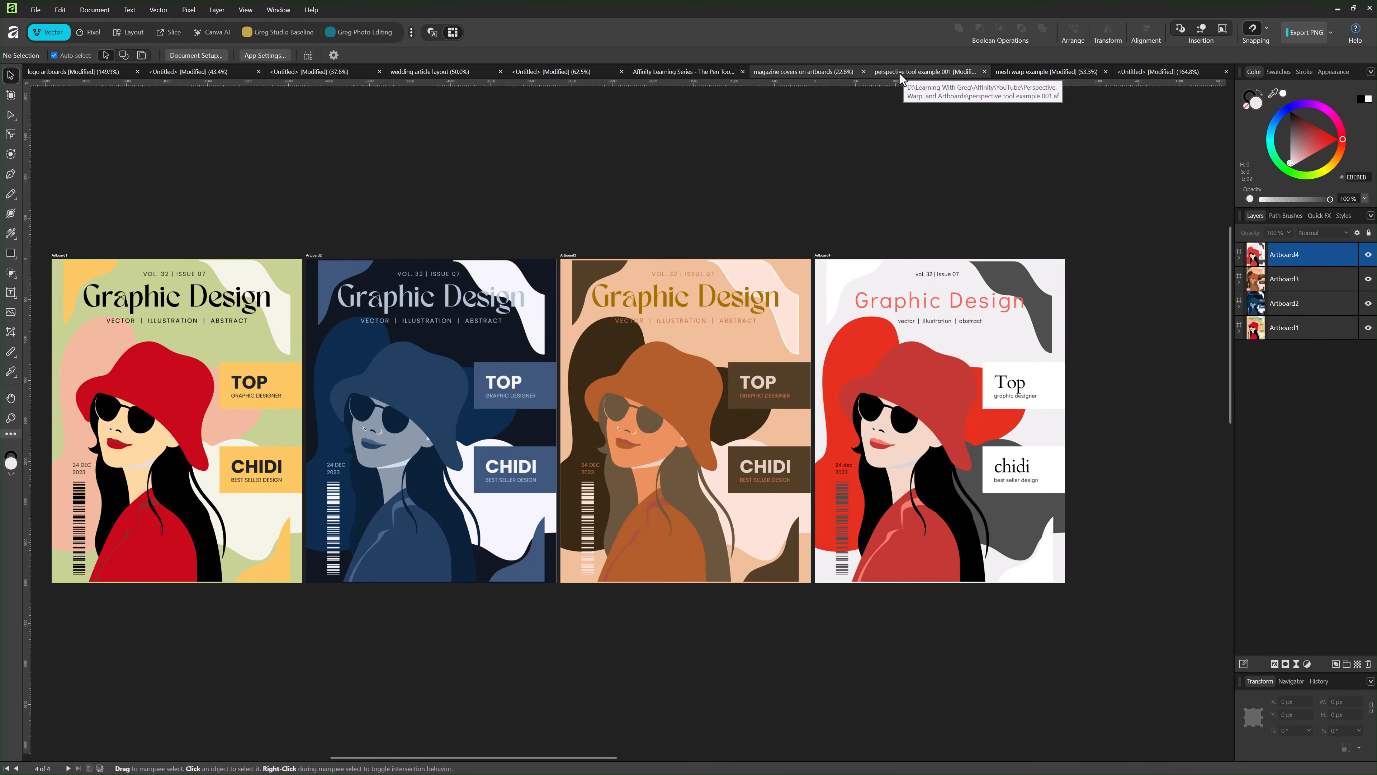
- In the perspective example, switch the billboard's placed magazine cover to Artboard3, Artboard2 and finally Artboard1
left_click(897, 72)
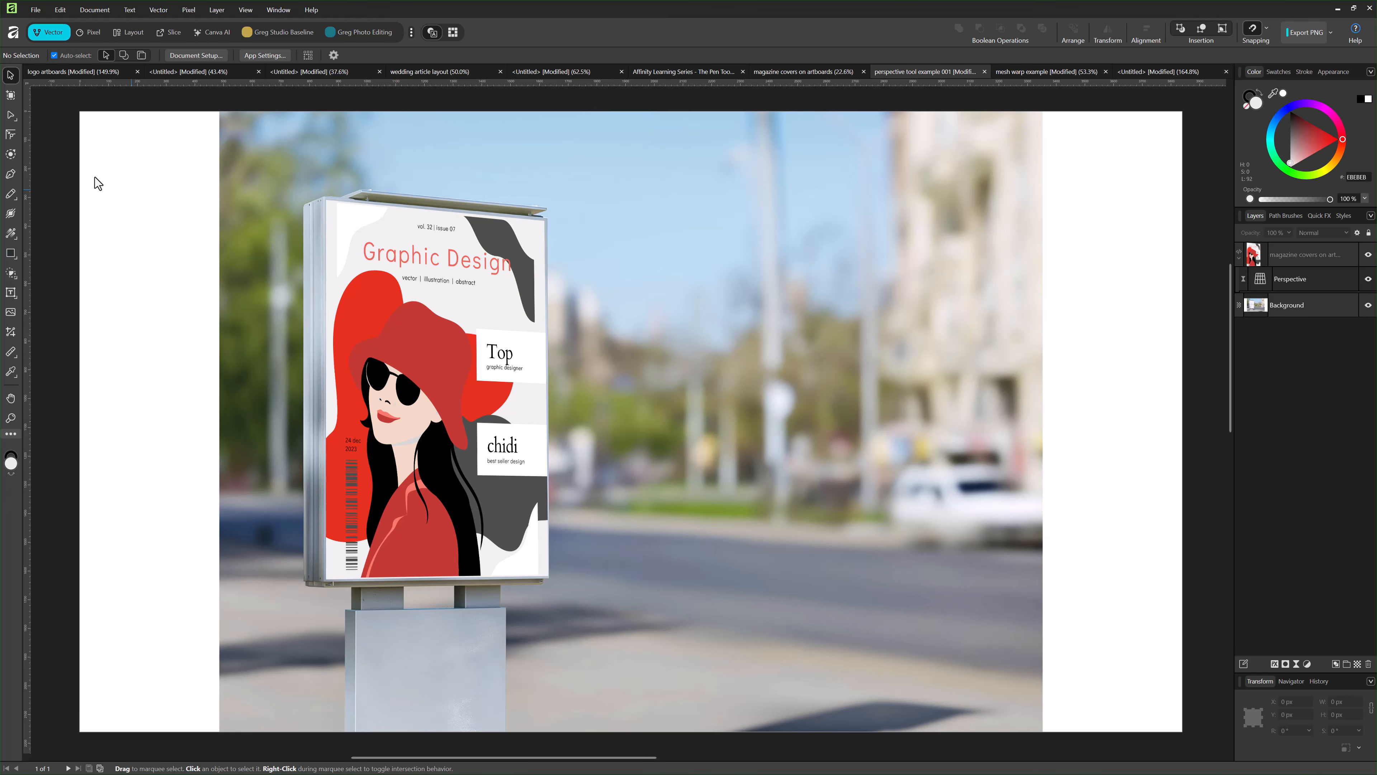
left_click(384, 288)
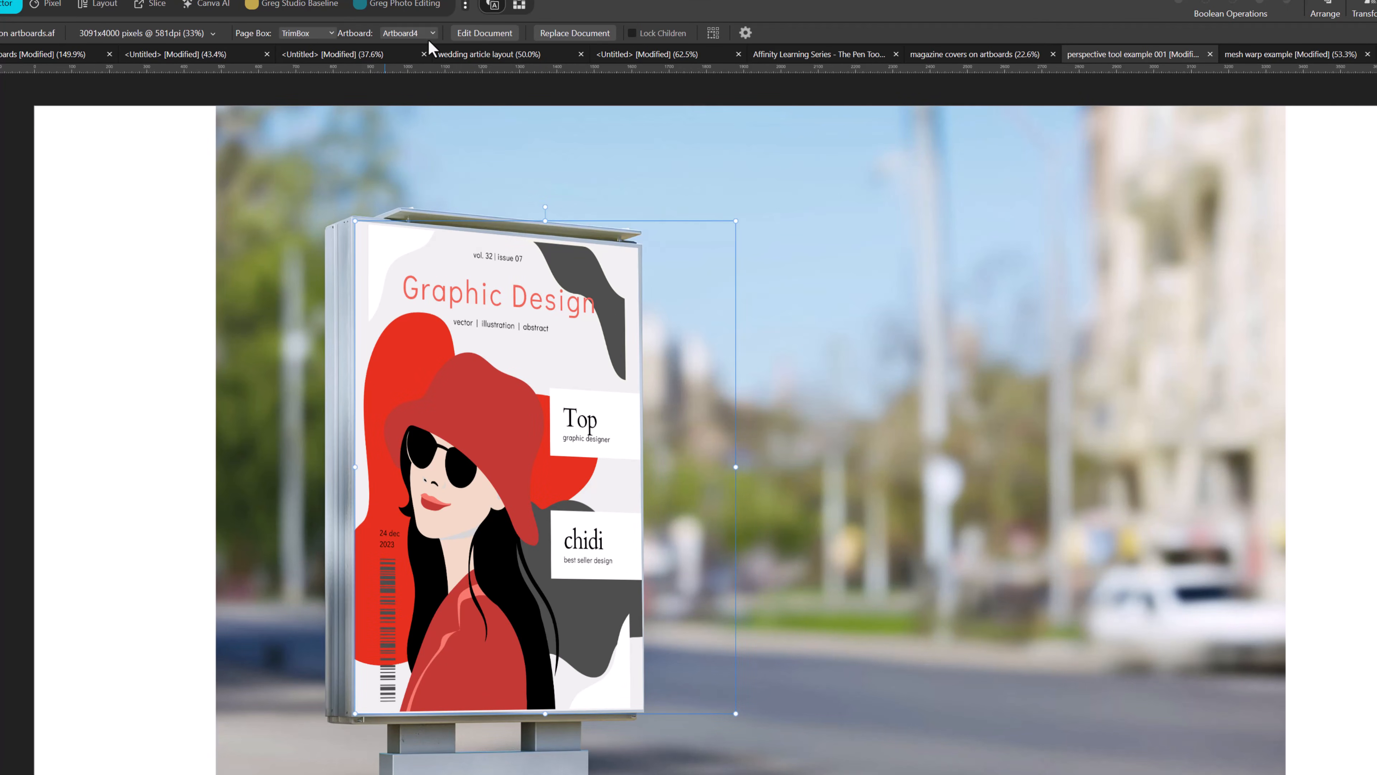
left_click(433, 34)
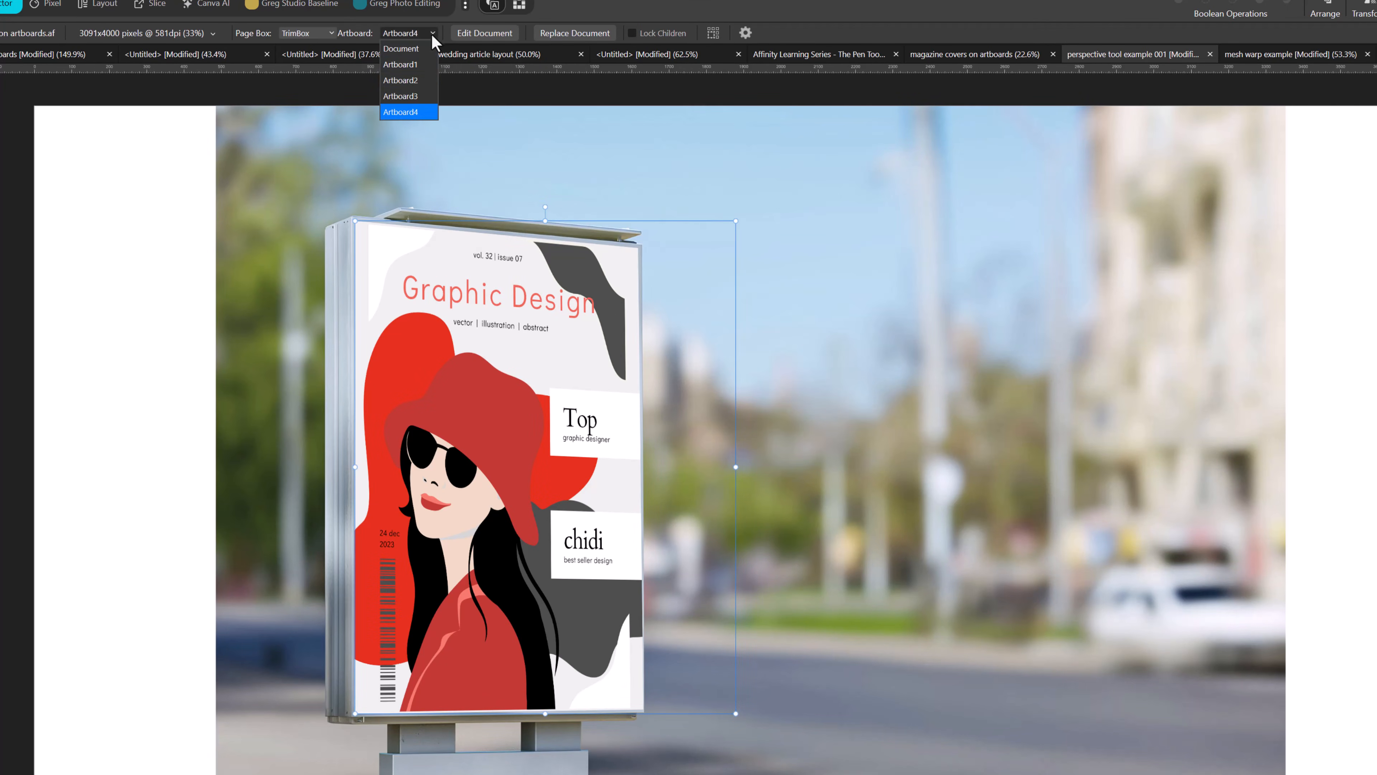
left_click(408, 97)
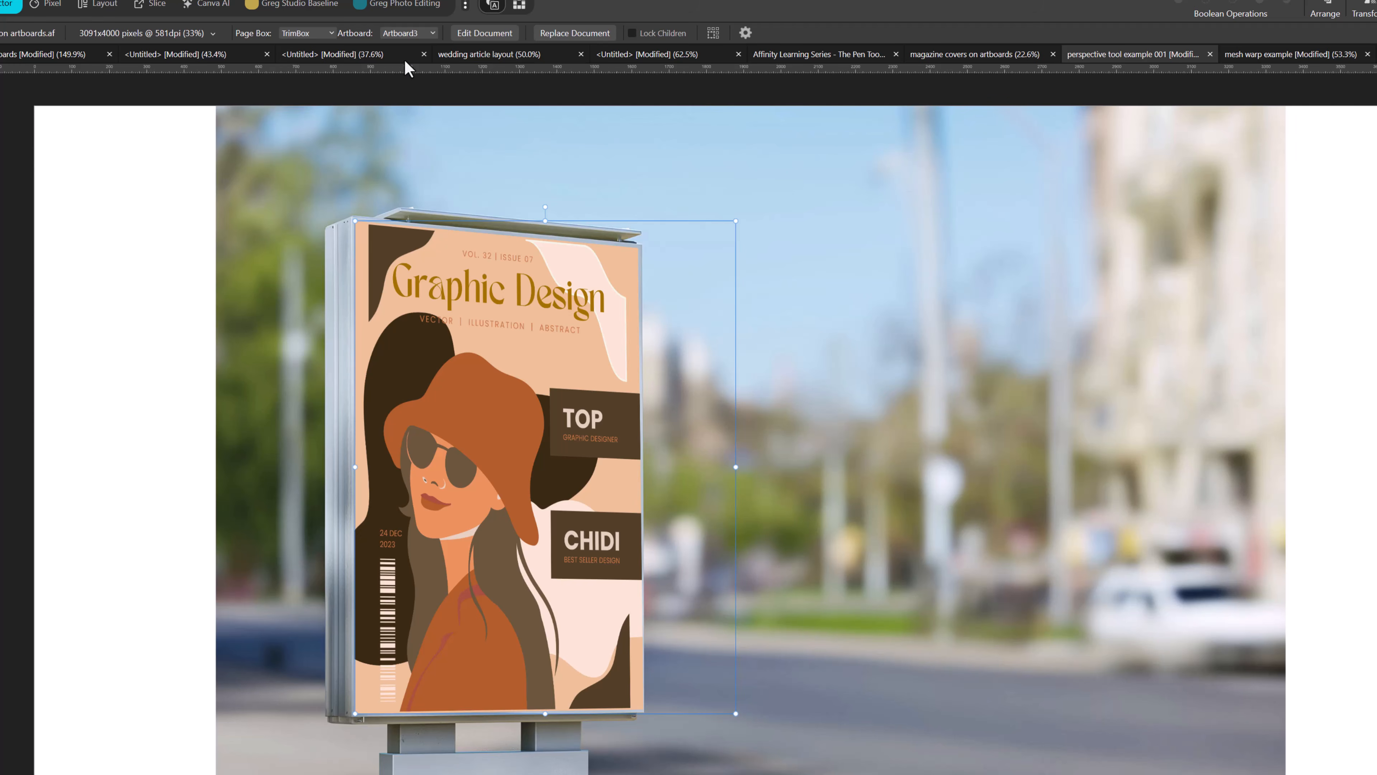
left_click(411, 35)
left_click(412, 79)
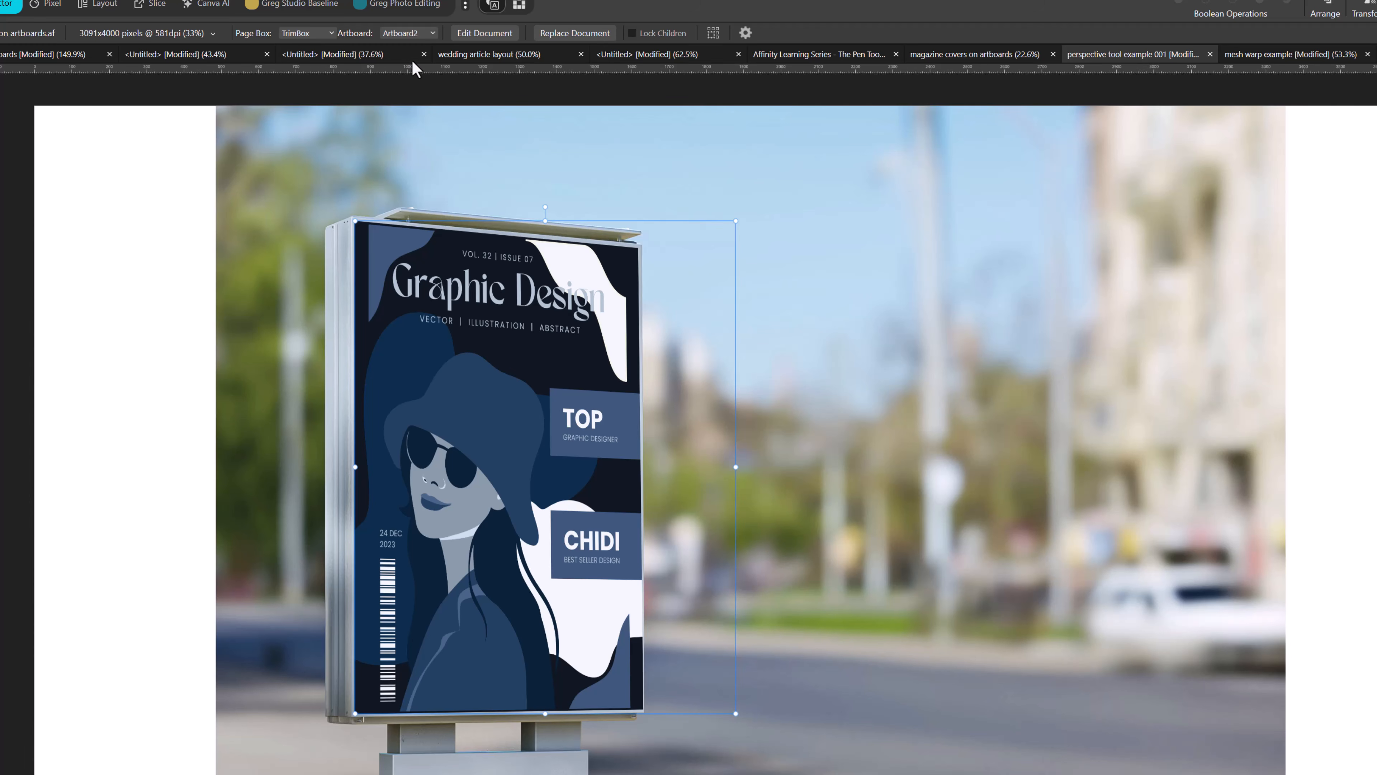
left_click(412, 34)
left_click(411, 65)
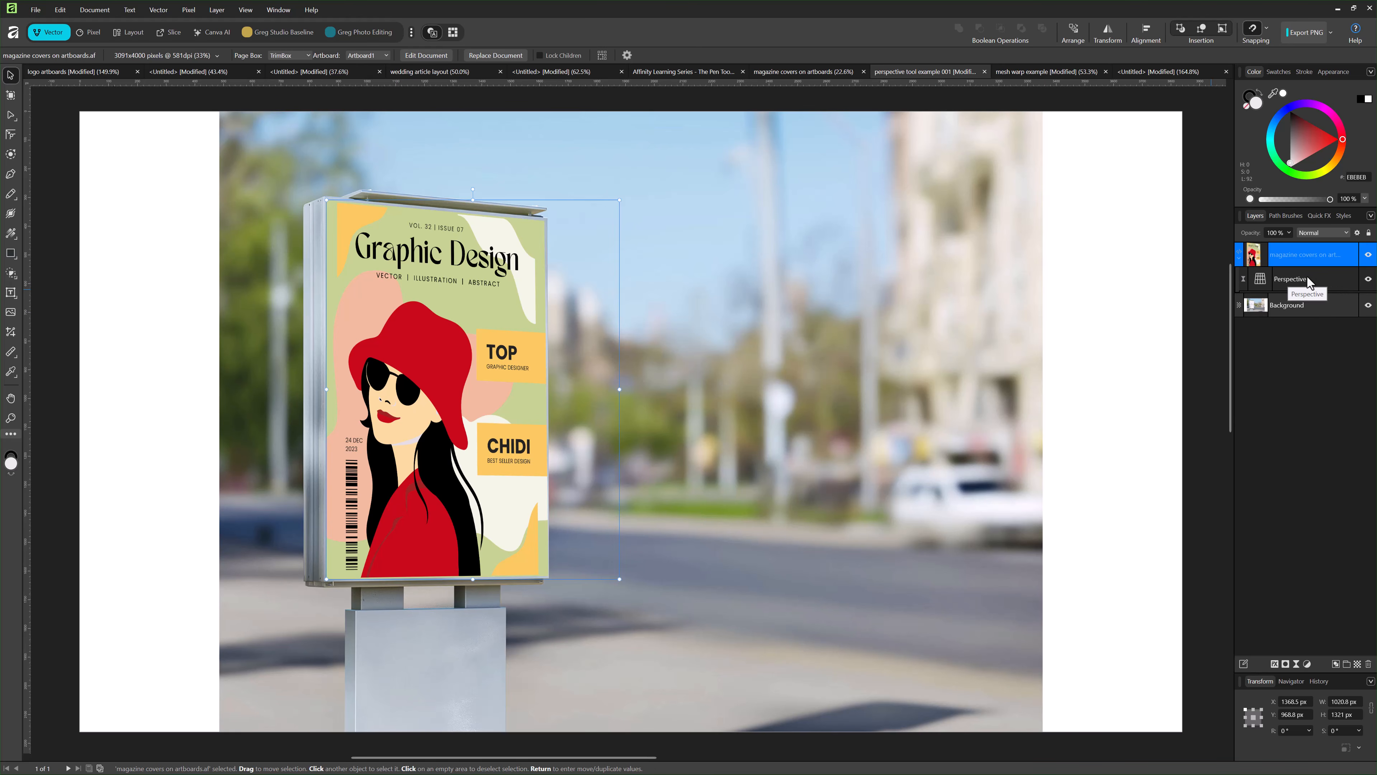
- Toggle the visibility of the billboard cover's Perspective filter off and on to compare the flat and distorted cover
left_click(1368, 279)
left_click(1368, 279)
left_click(1369, 279)
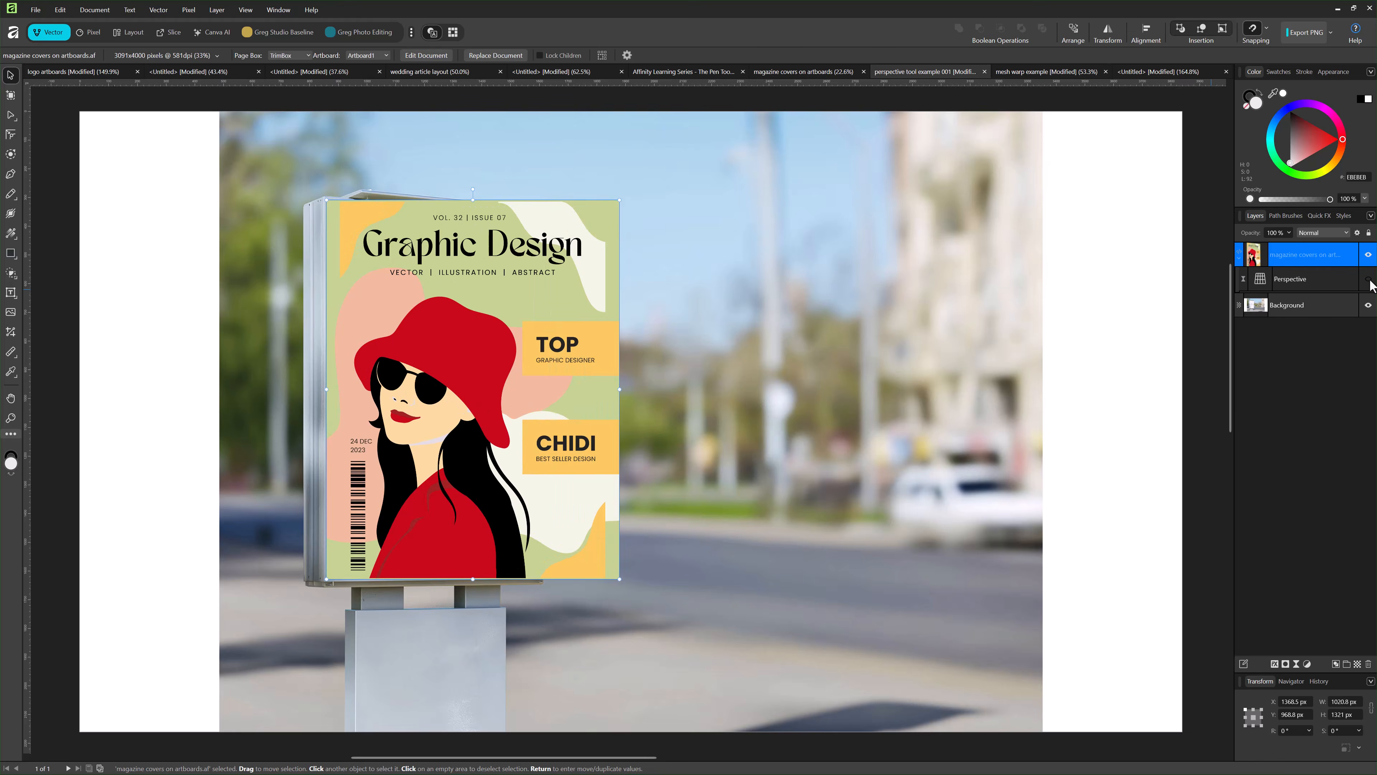
left_click(1368, 279)
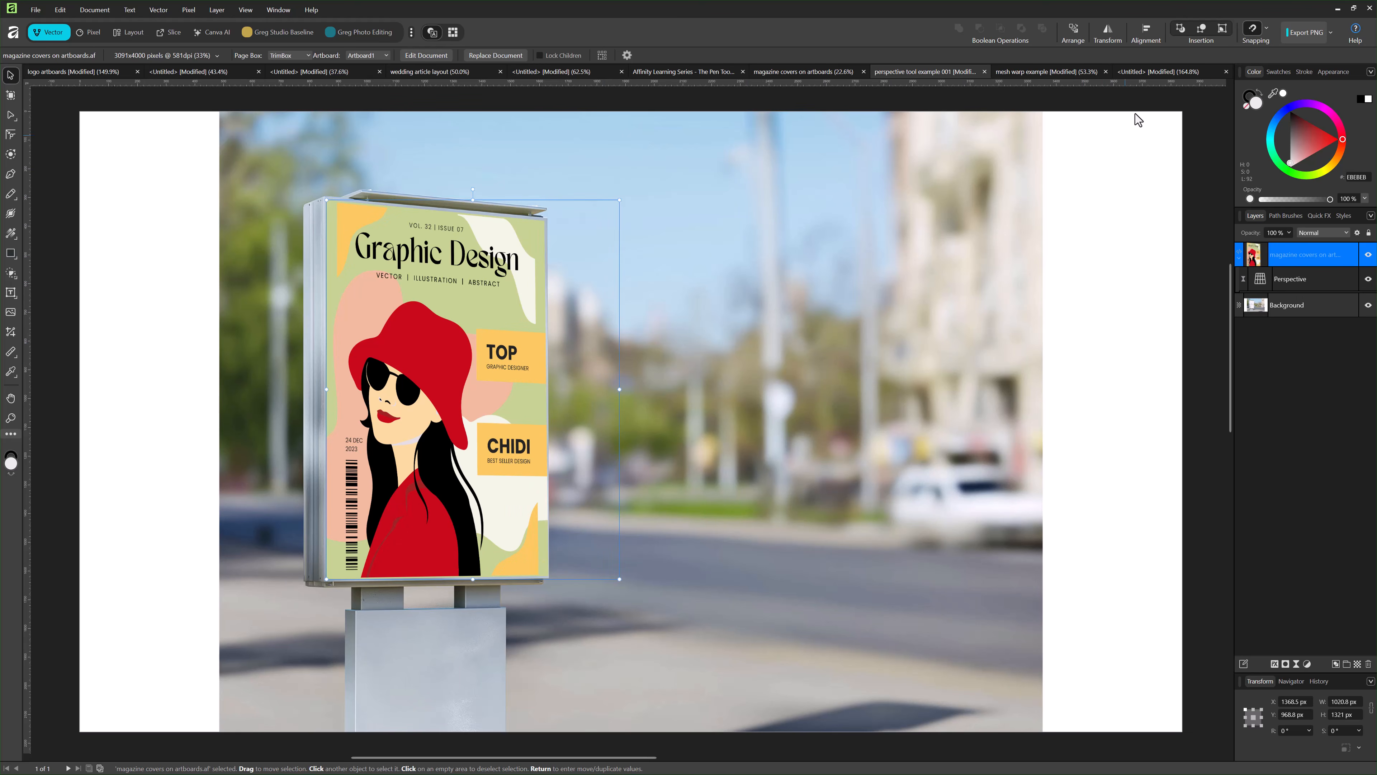
- In the mesh warp example, hide the magazine cover's Mesh Warp and switch the placed cover to Artboard2
left_click(1066, 71)
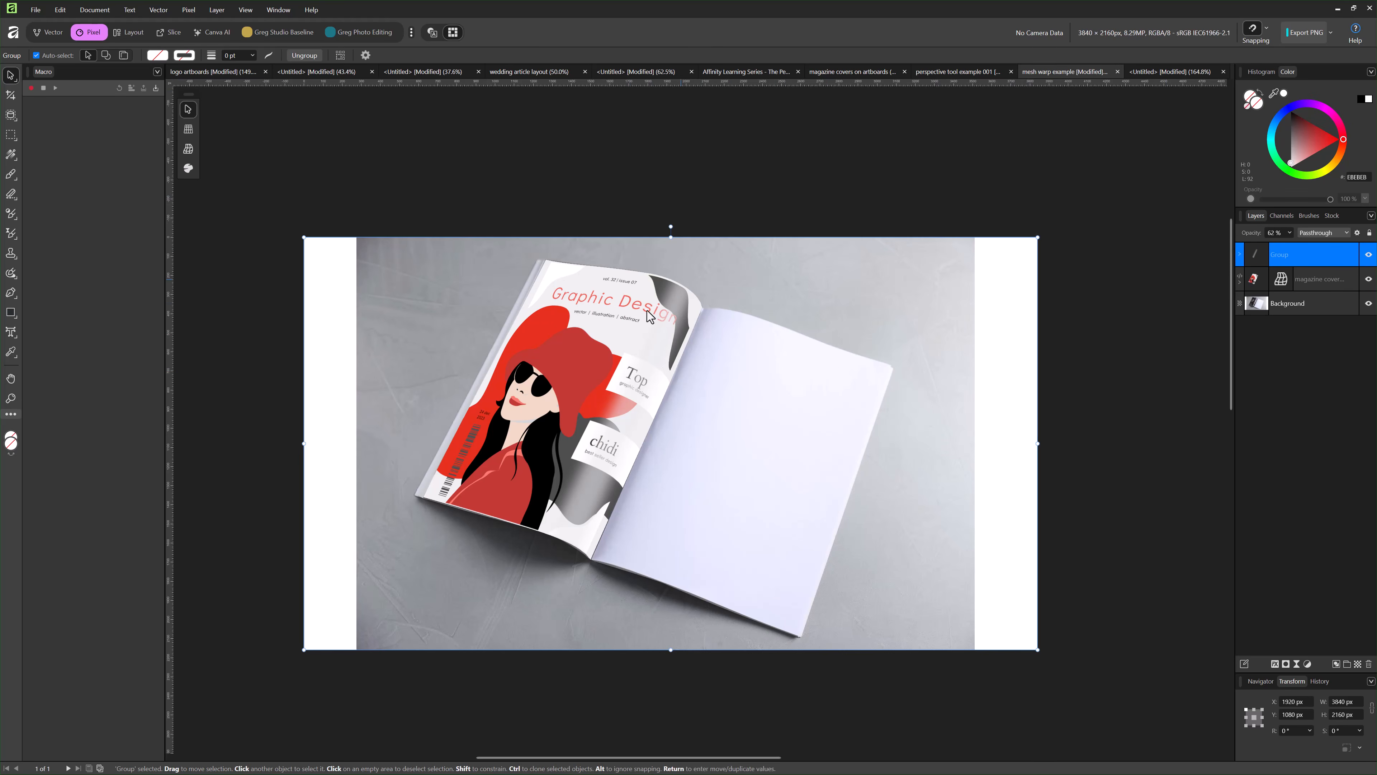
left_click(1239, 284)
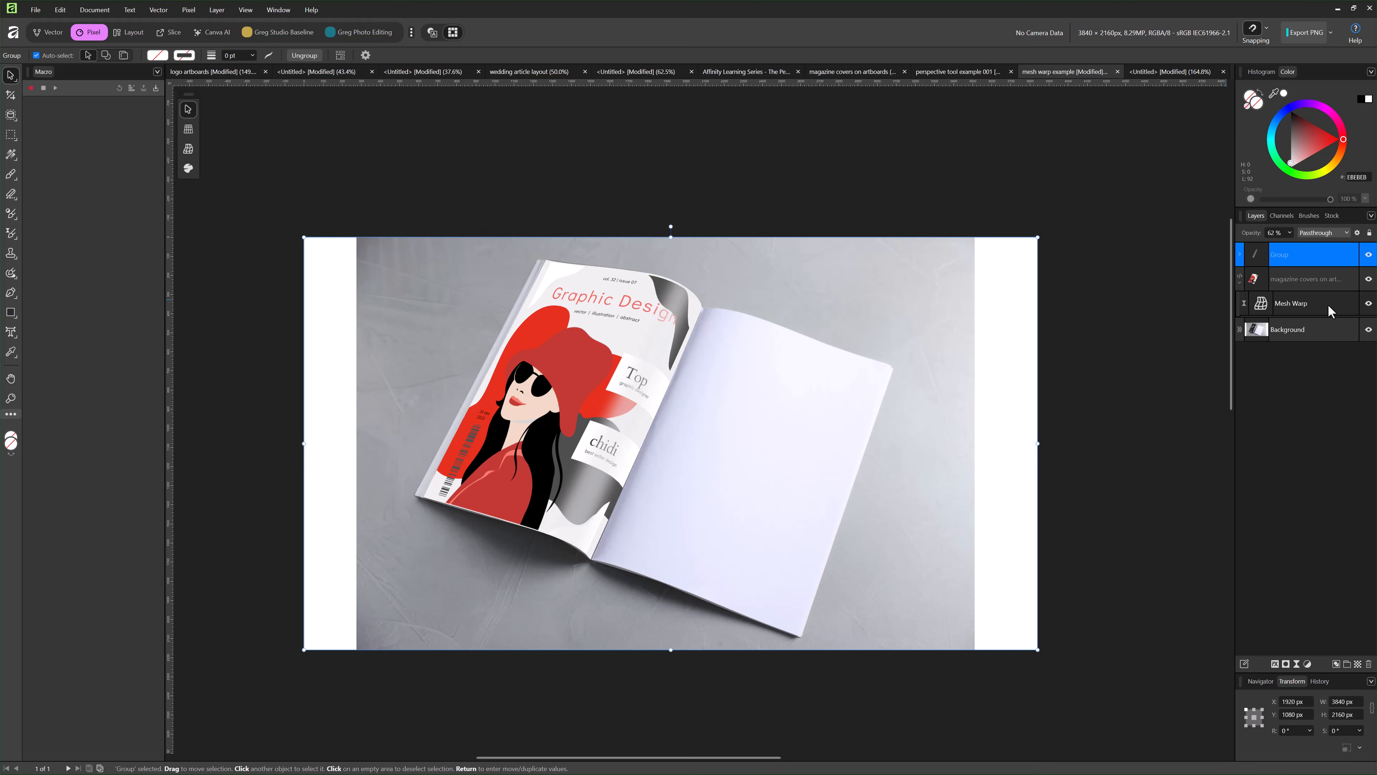
left_click(1368, 305)
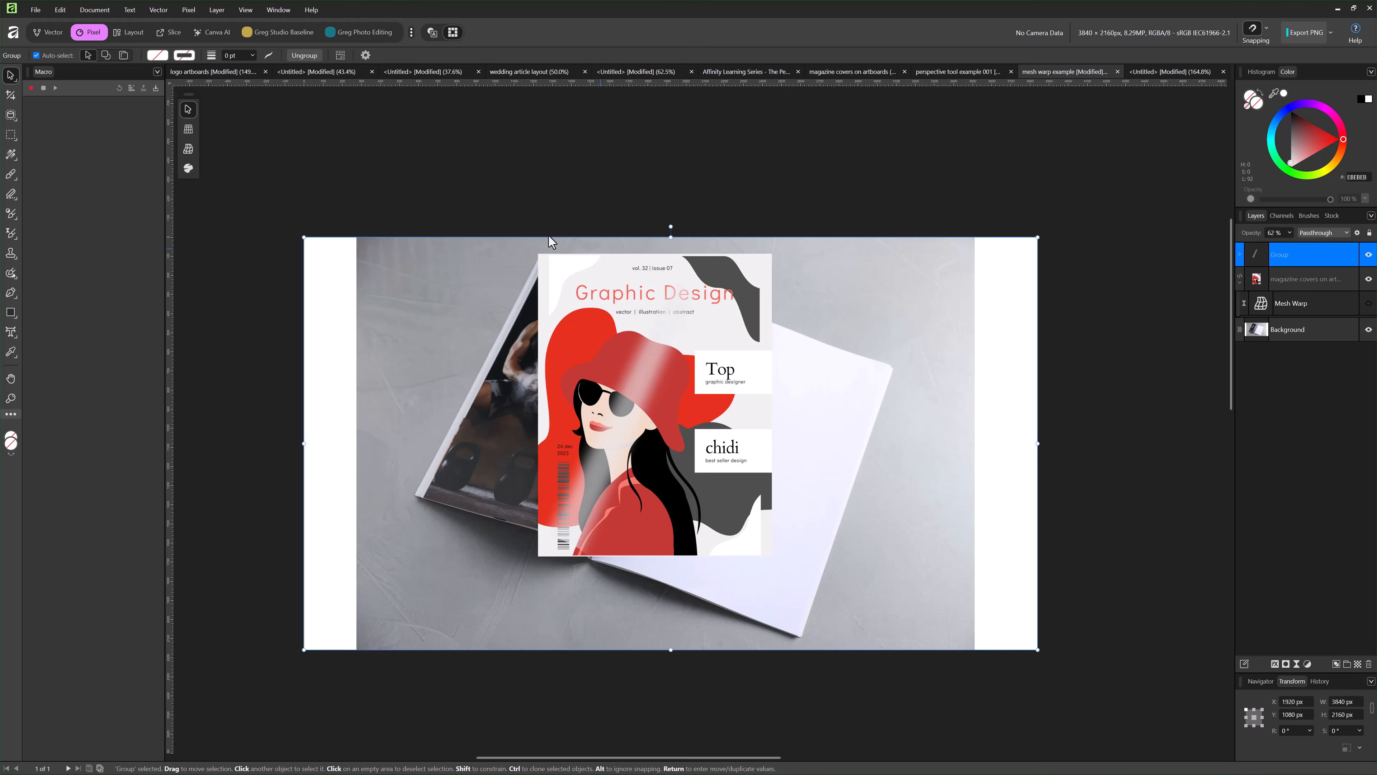
left_click(1281, 288)
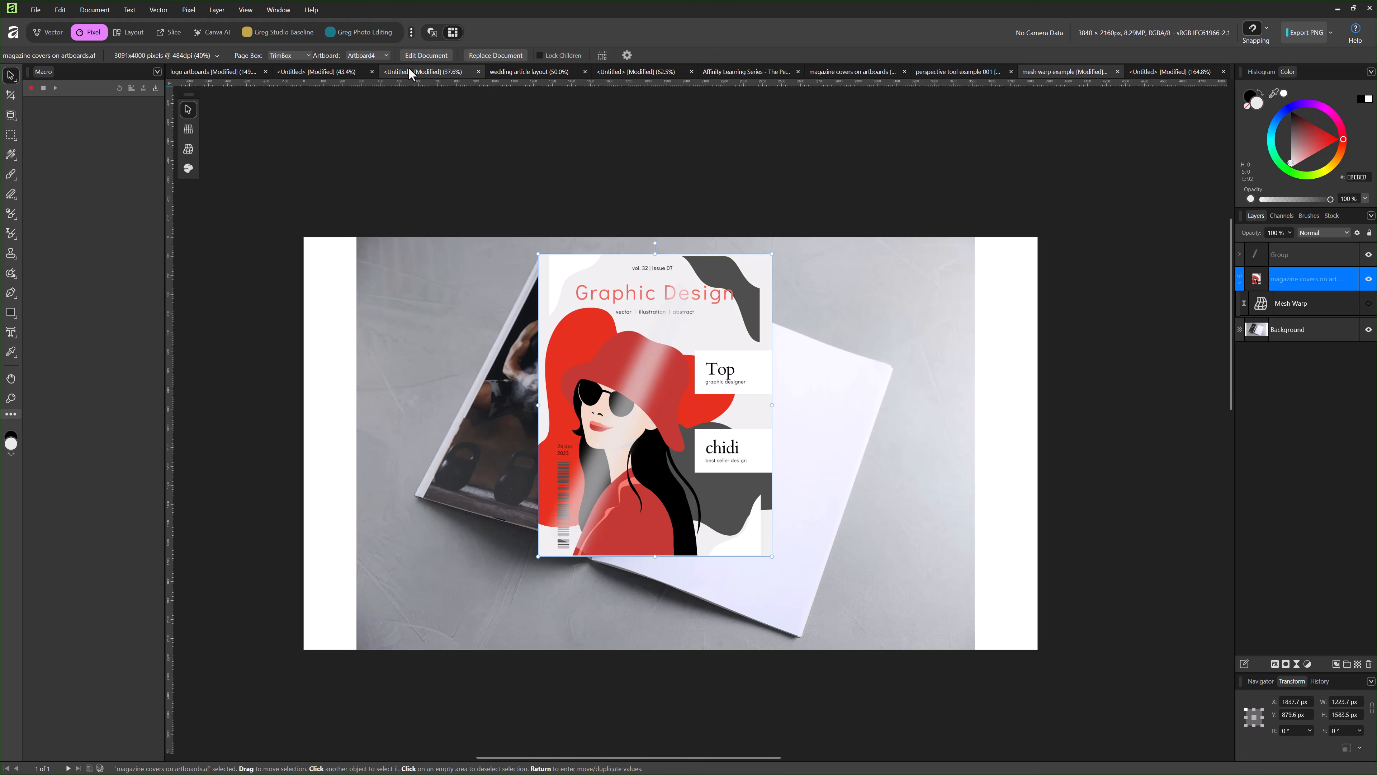
left_click(374, 55)
left_click(373, 93)
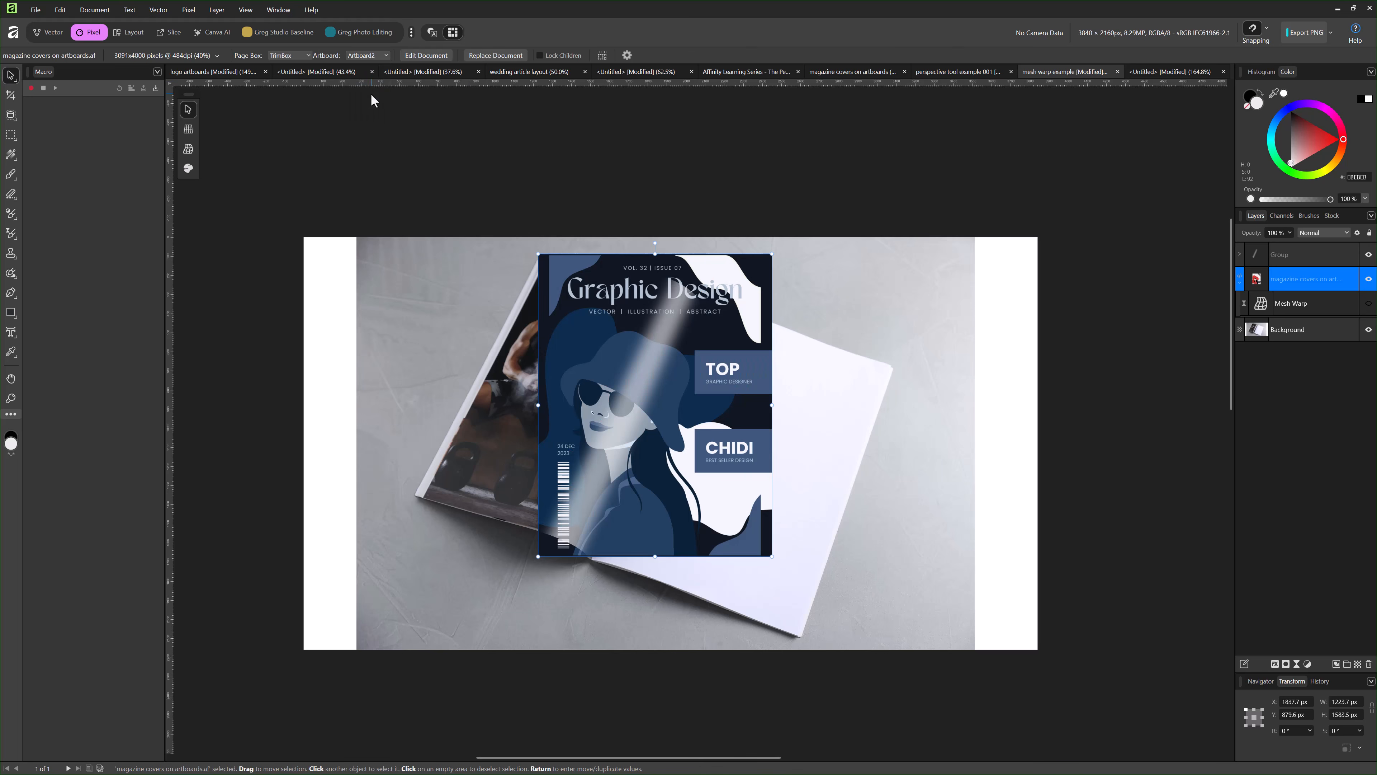
- Nest the highlight Group inside the magazine cover layer below Mesh Warp, and make Mesh Warp visible again
left_click_drag(1360, 253, 1366, 301)
left_click(1370, 284)
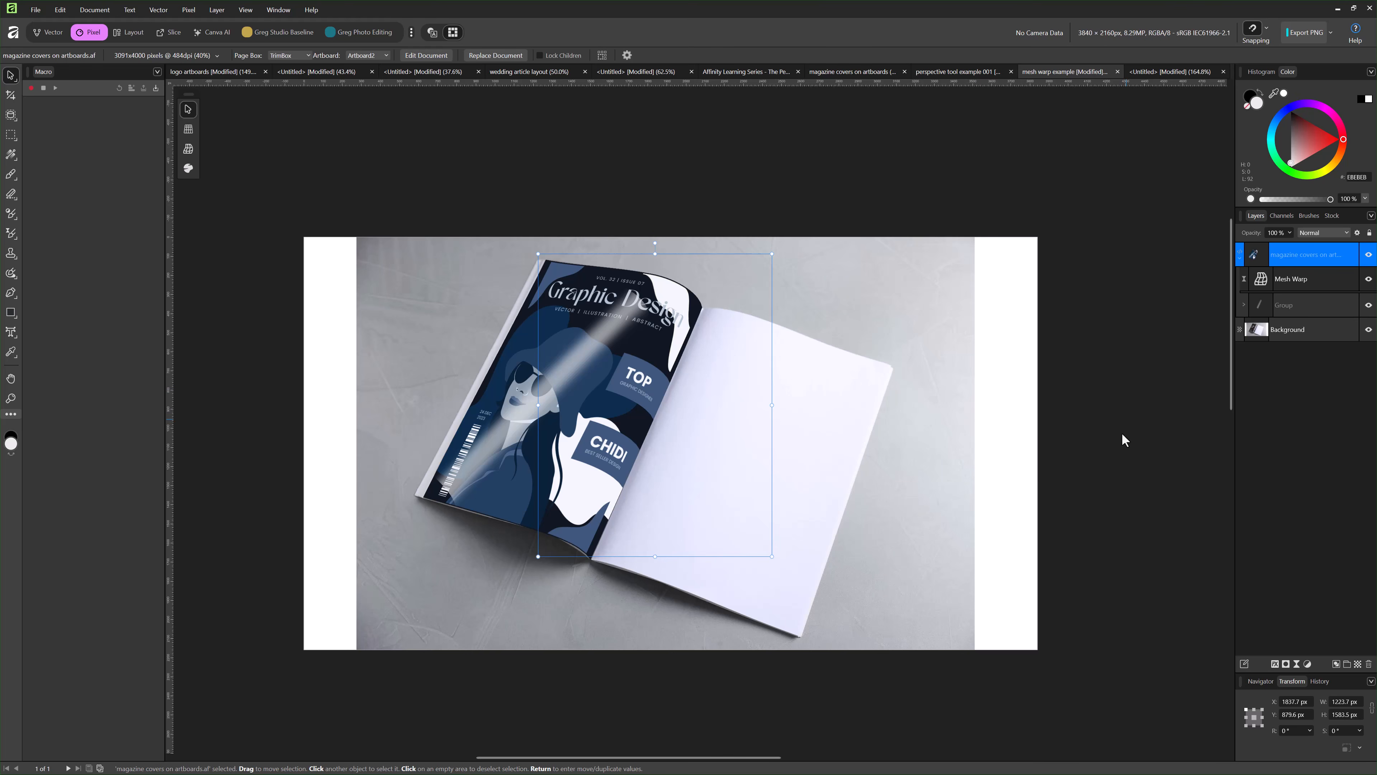
left_click(814, 491)
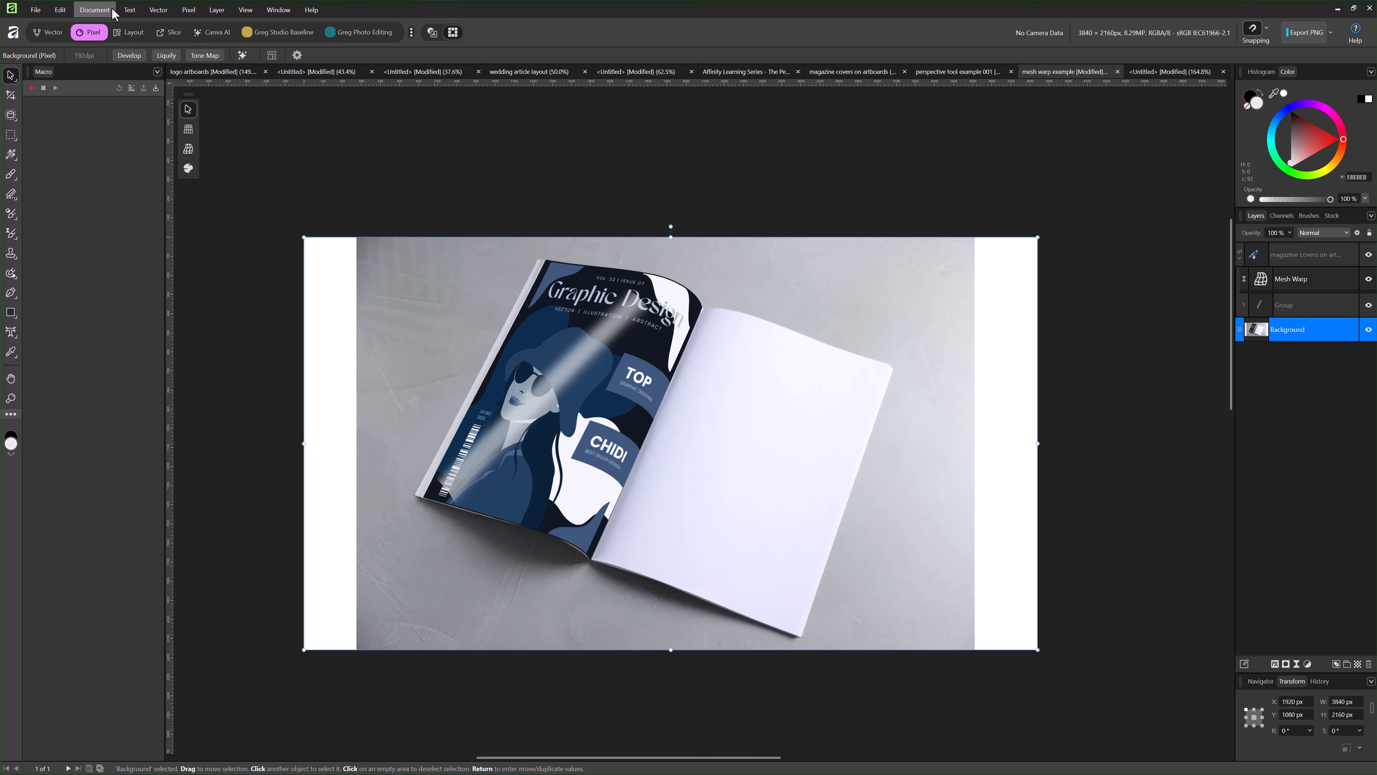
- Place the logo artboards file from the Affinity Learning Series Artboards folder on the magazine's blank page, about 523 px wide
left_click(38, 13)
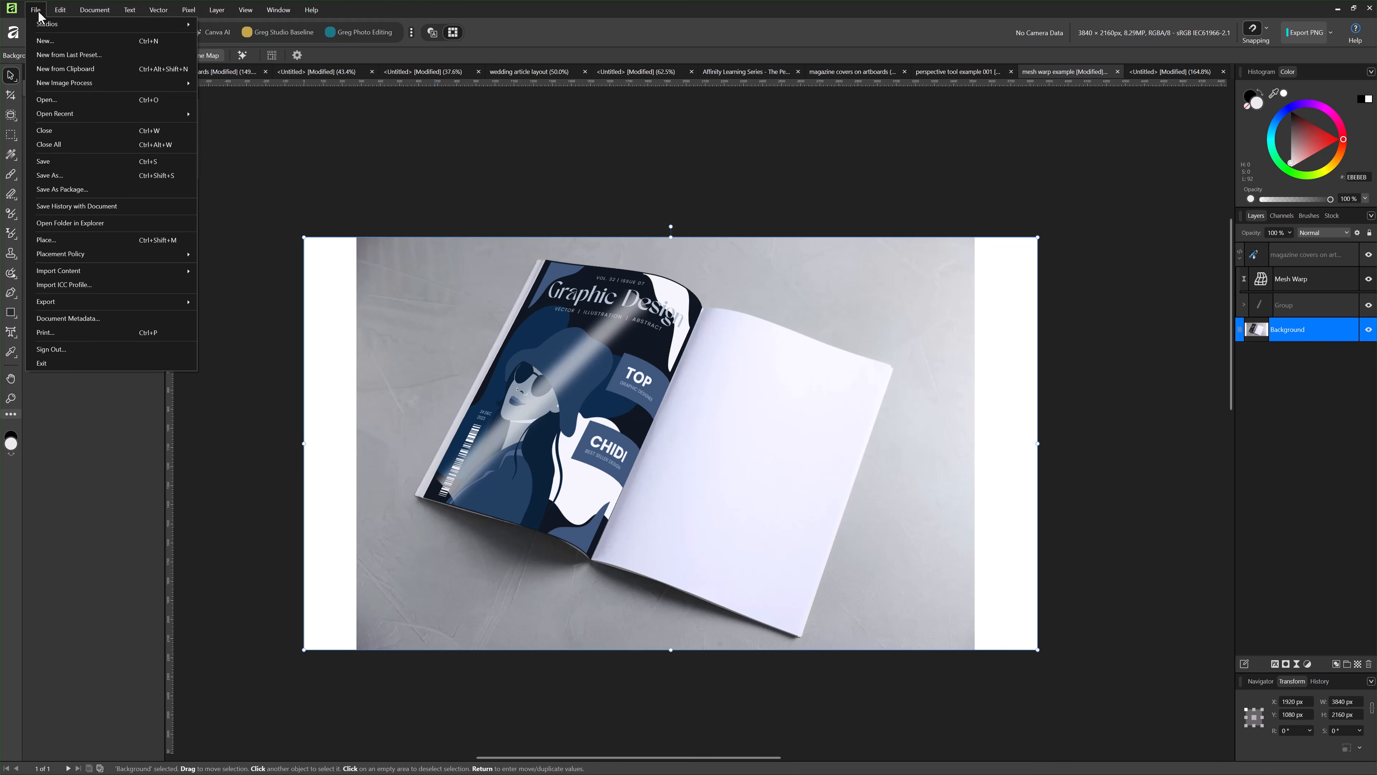
left_click(52, 240)
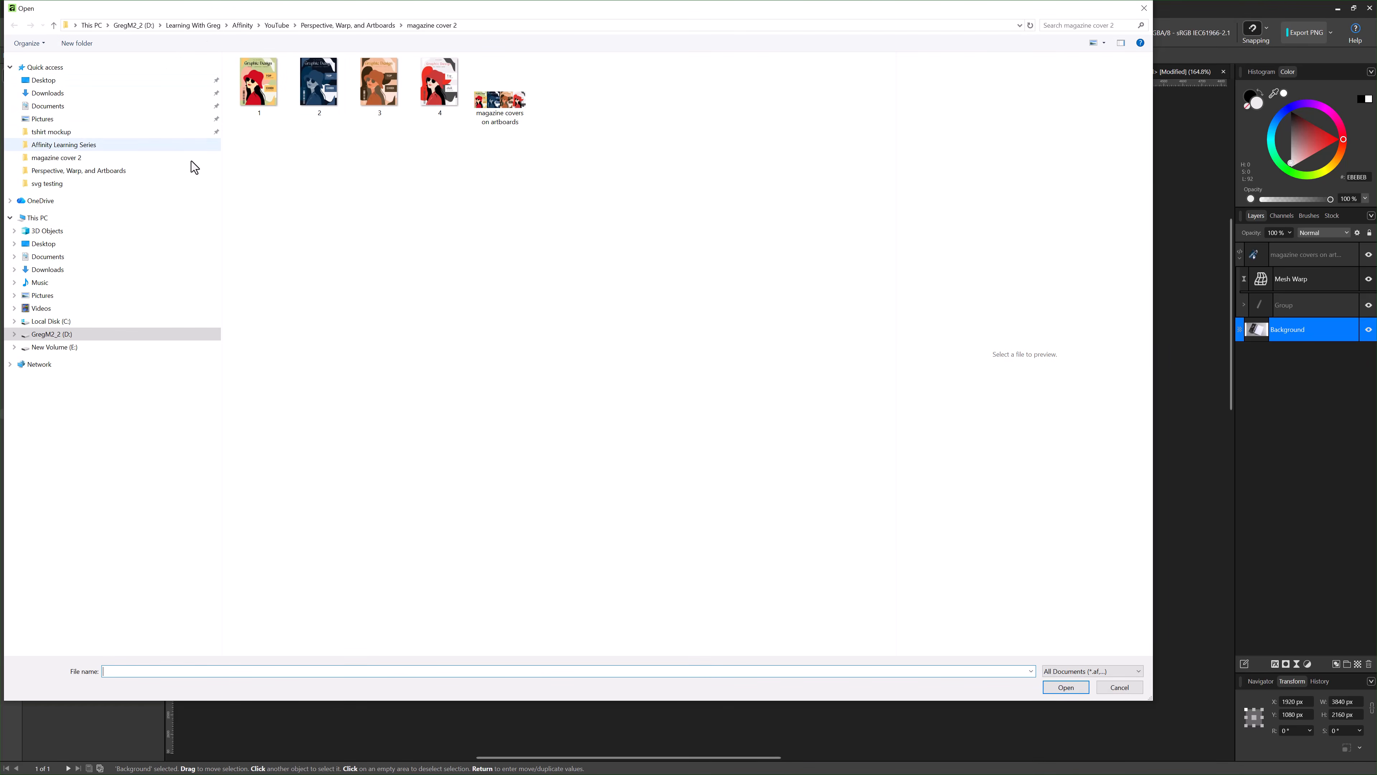
left_click(98, 144)
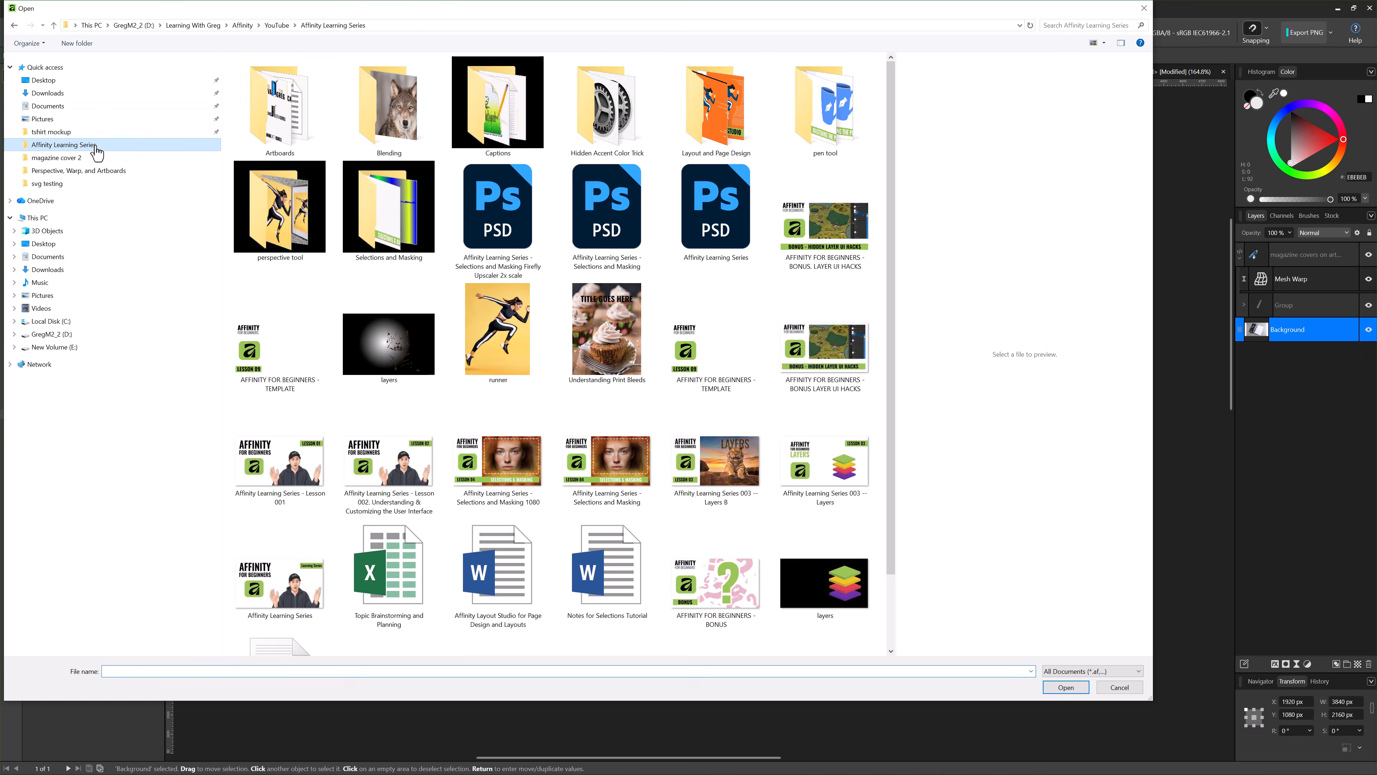
double_click(290, 121)
left_click(264, 101)
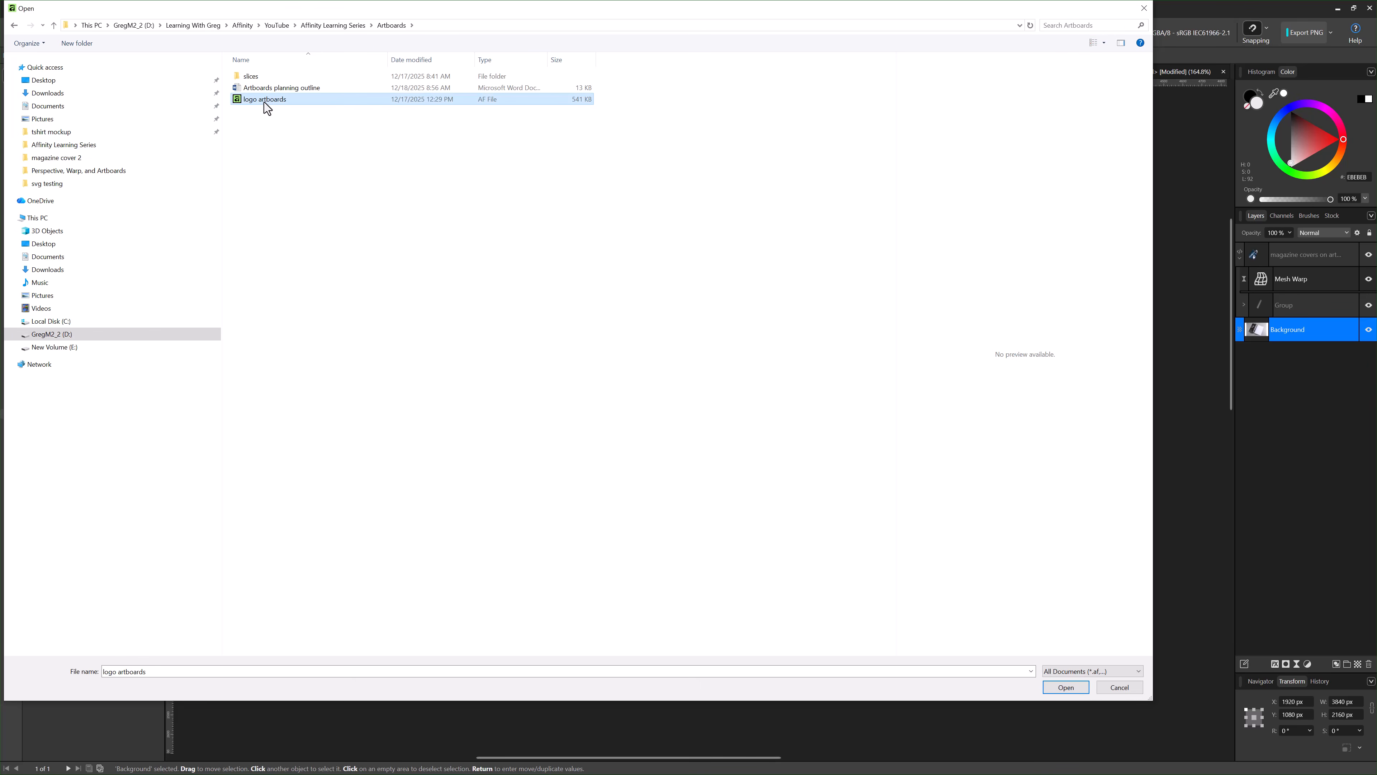
left_click(1066, 687)
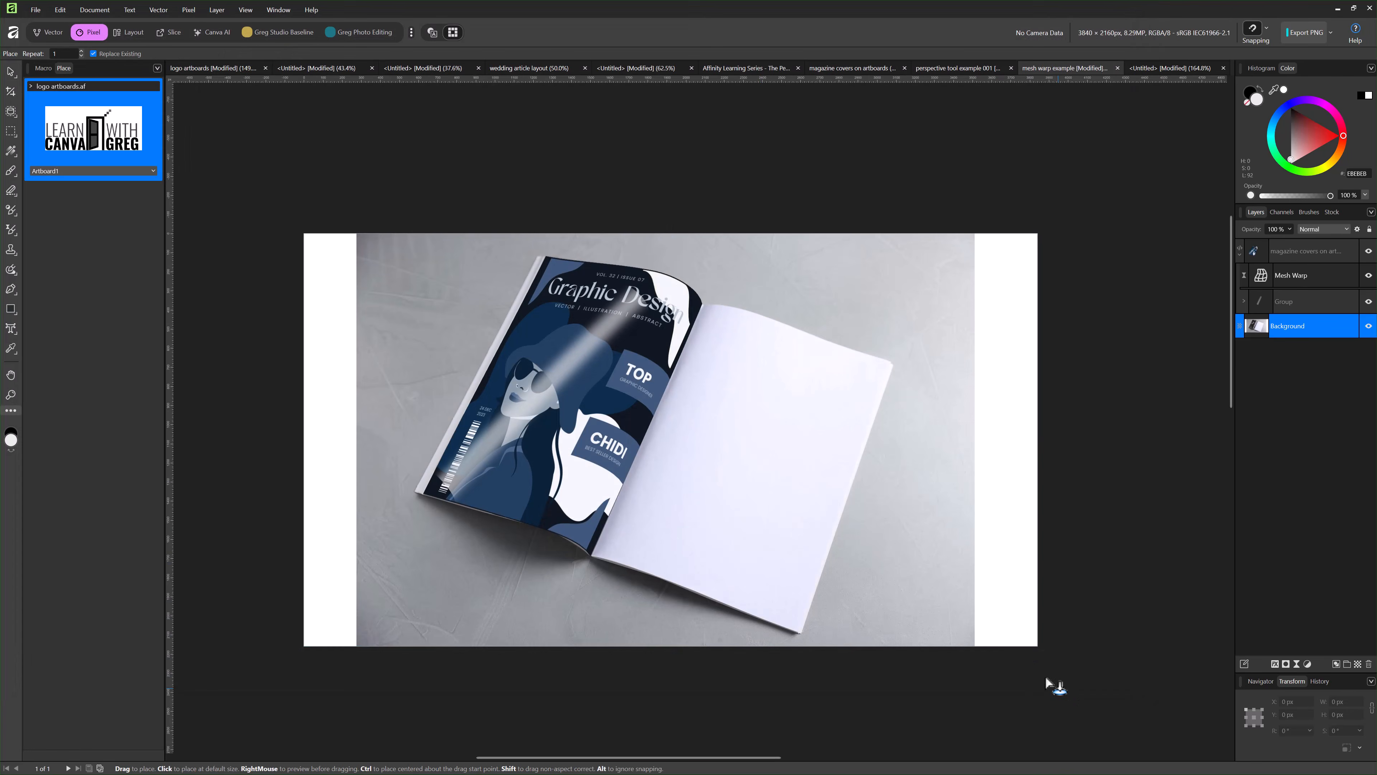
left_click_drag(710, 411, 808, 501)
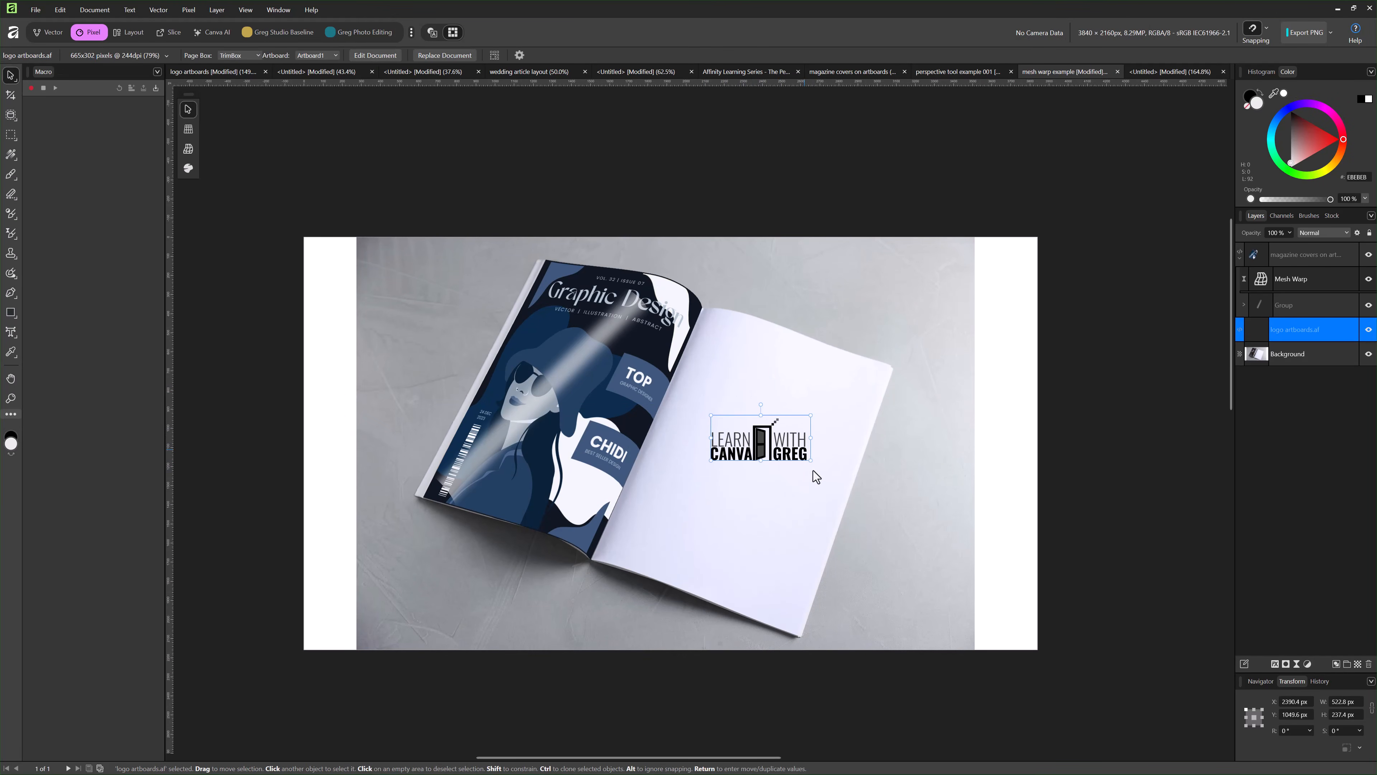
- Rotate the placed logo to -22° to match the page, and switch it to the blue-door Artboard1, then to Artboard2
mouse_move(761, 405)
left_mouse_down()
mouse_move(791, 400)
mouse_move(778, 392)
left_mouse_up()
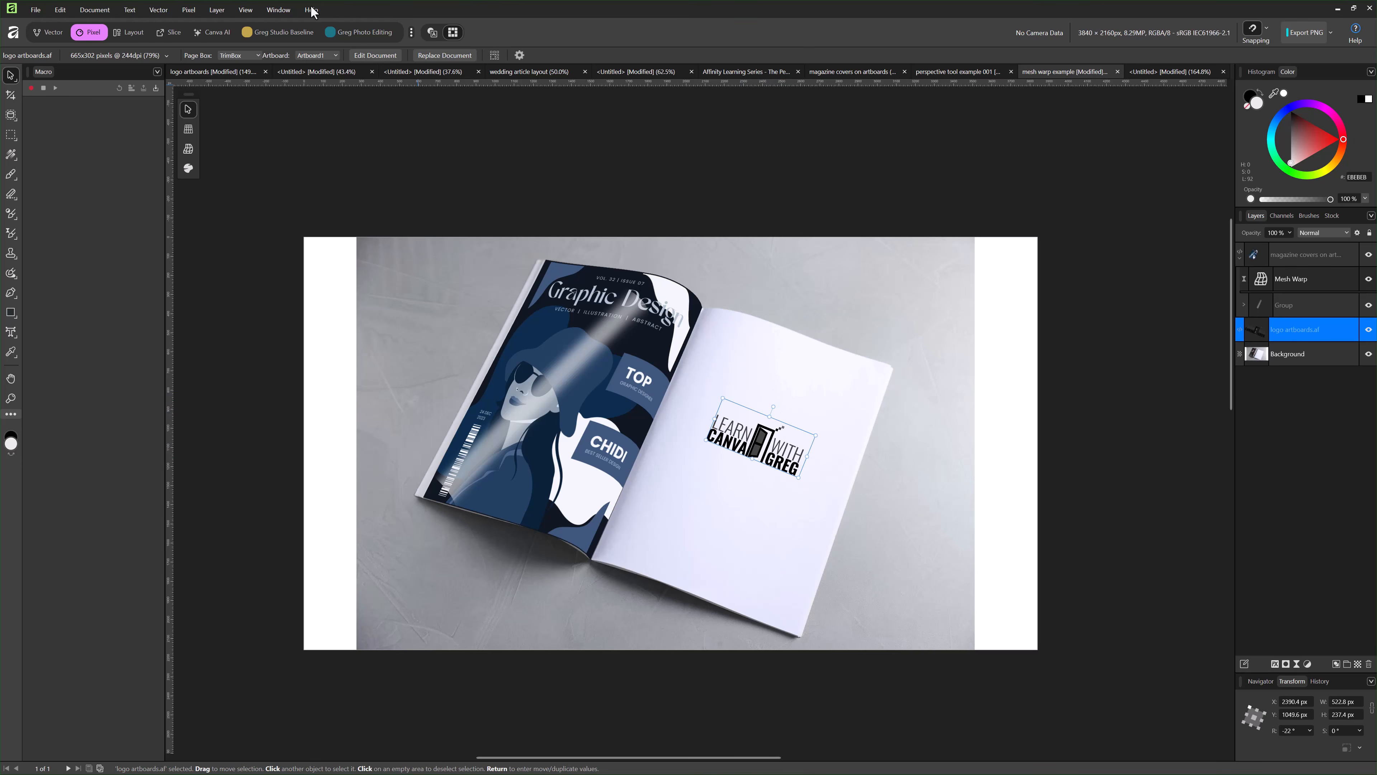
left_click(334, 55)
left_click(310, 104)
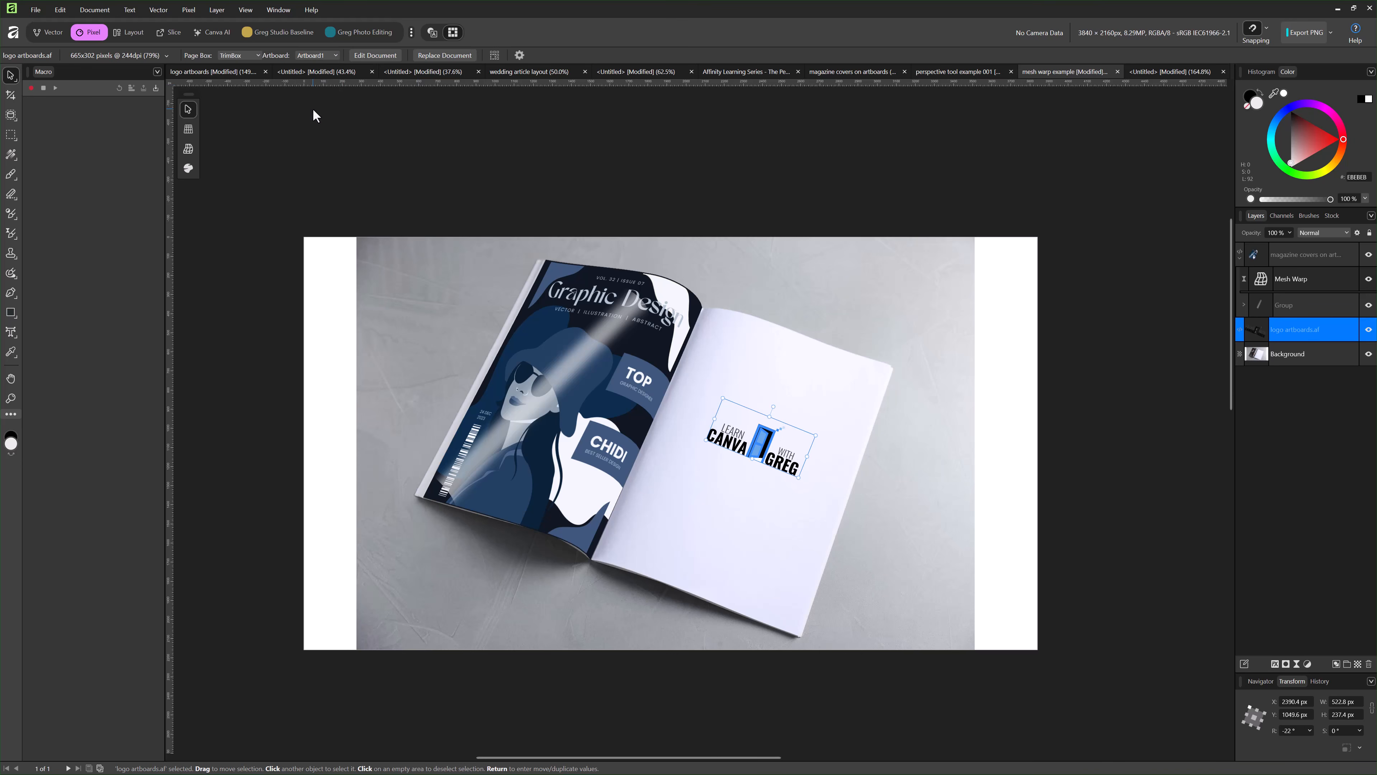
left_click(334, 56)
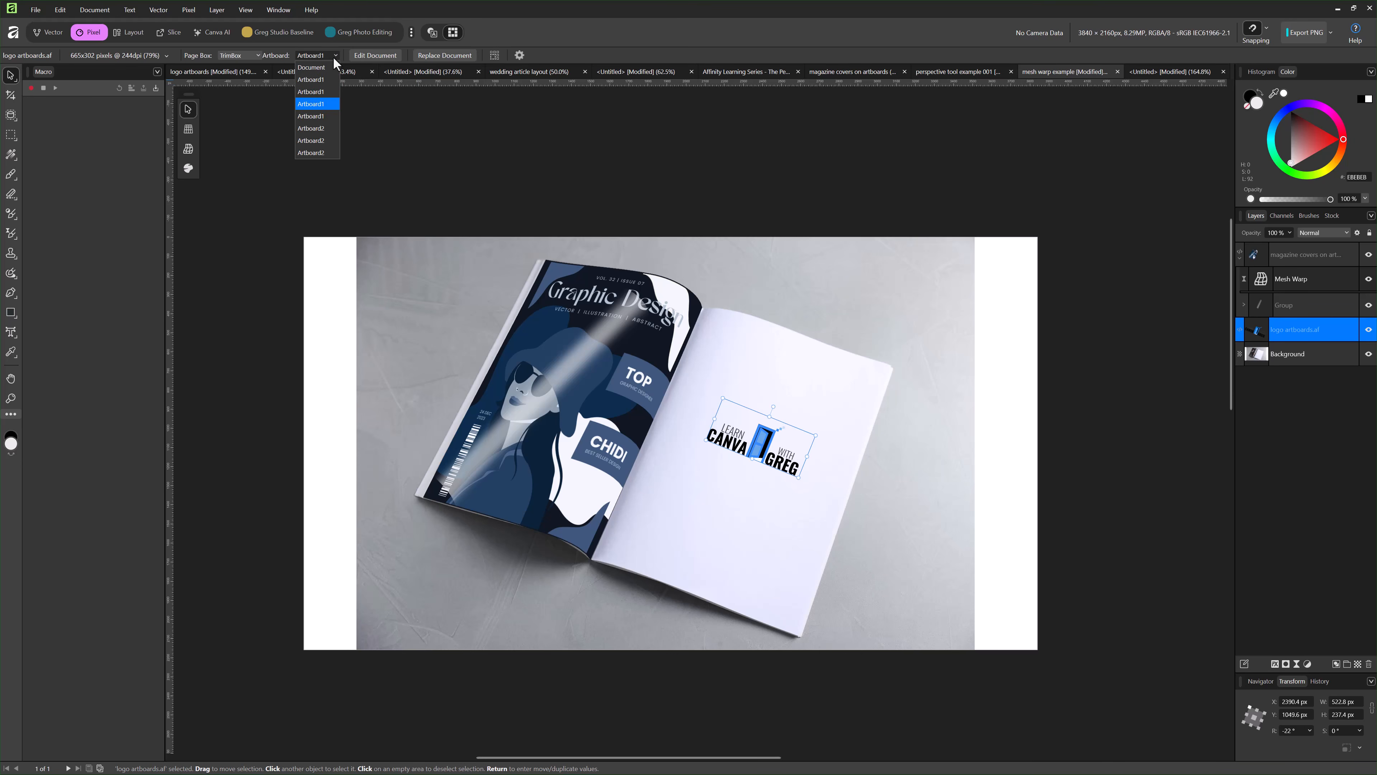
left_click(316, 129)
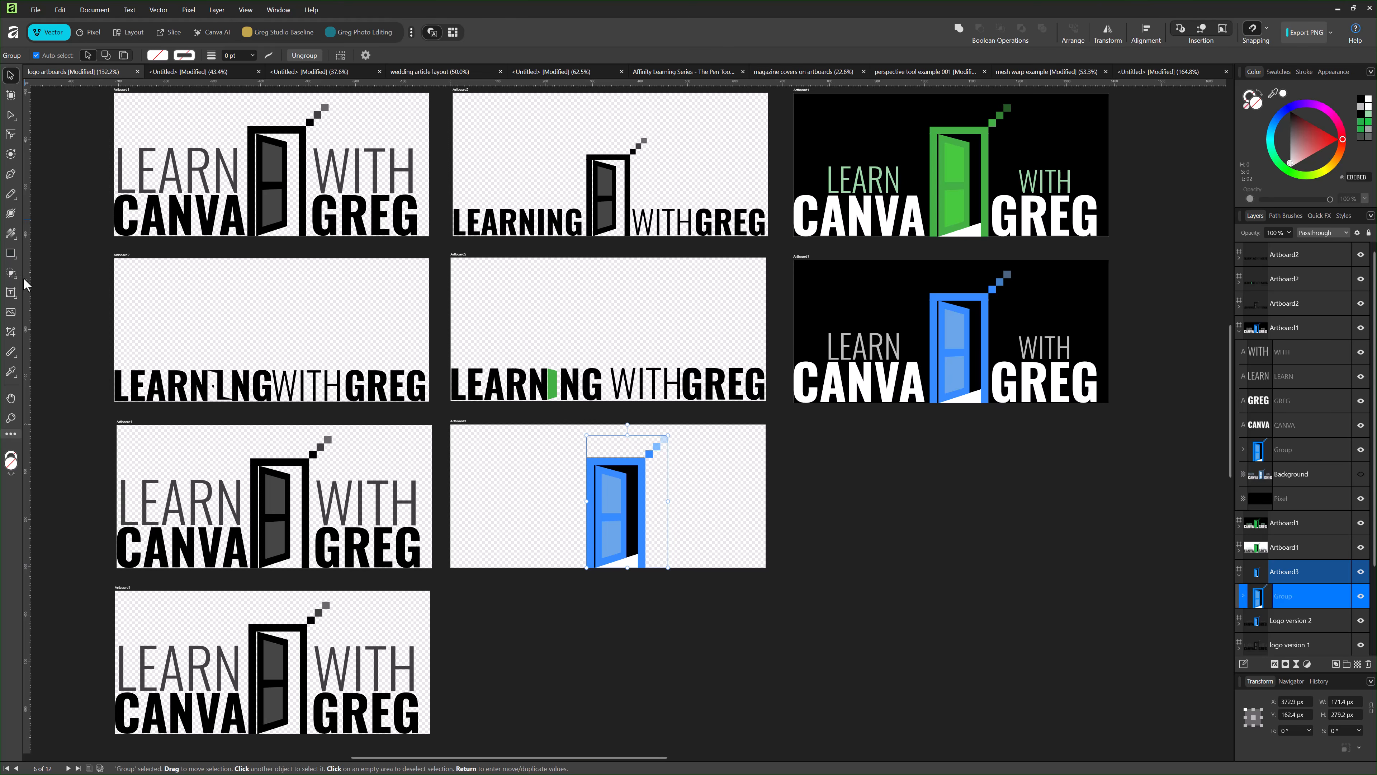
- Select the blue-door Artboard3 and add a vertical guide near its left edge
left_click_drag(24, 279, 160, 293)
left_click(1253, 570)
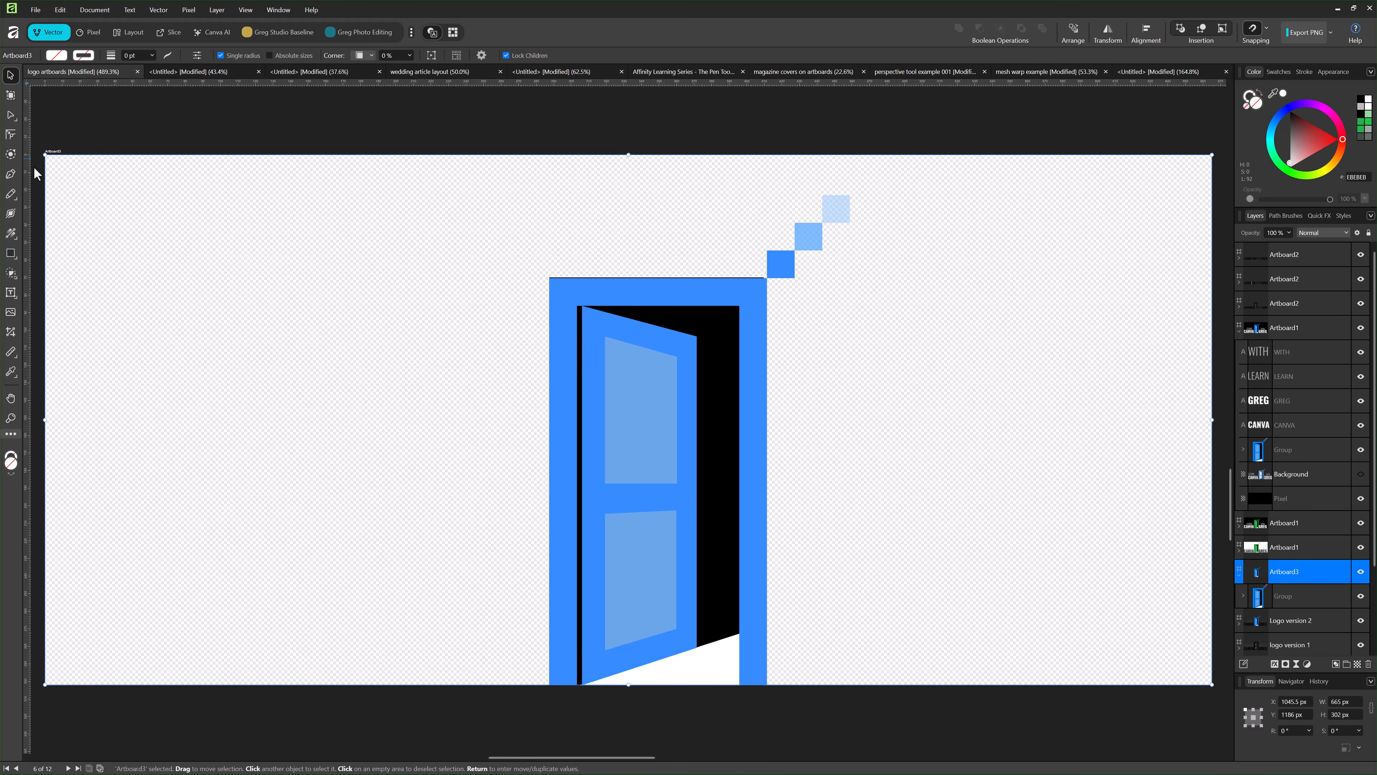
left_click_drag(24, 171, 147, 162)
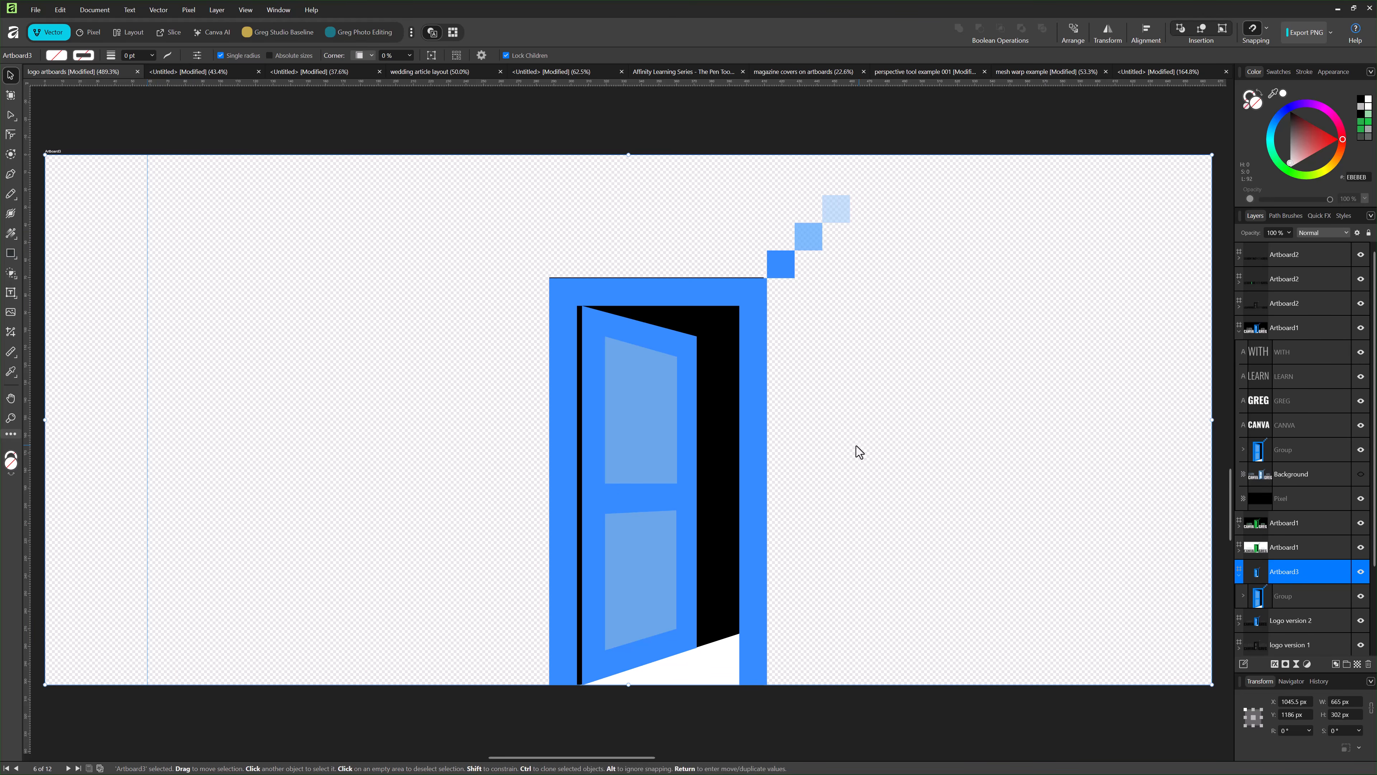
key("z")
left_click(769, 430, "alt")
left_click(775, 429, "alt")
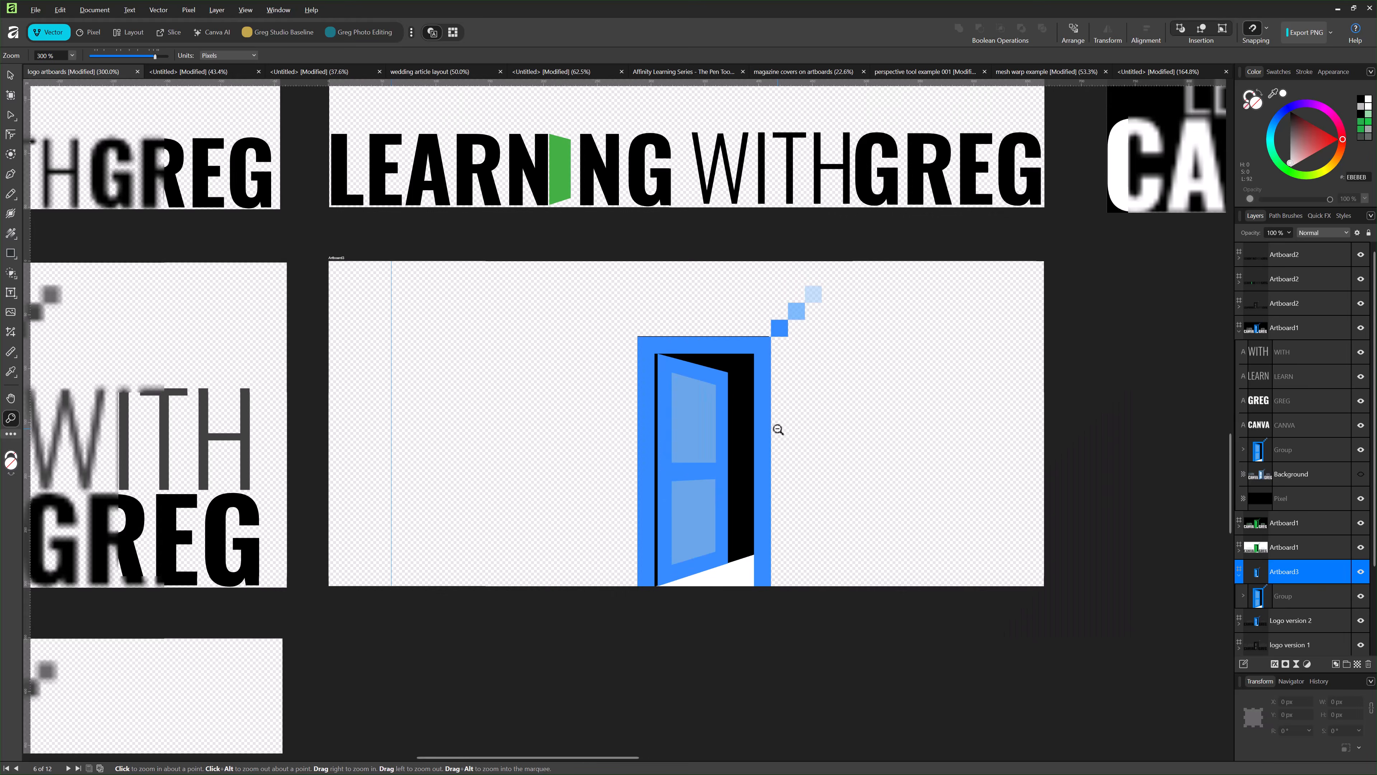
left_click(777, 429, "alt")
left_click(777, 429, "alt")
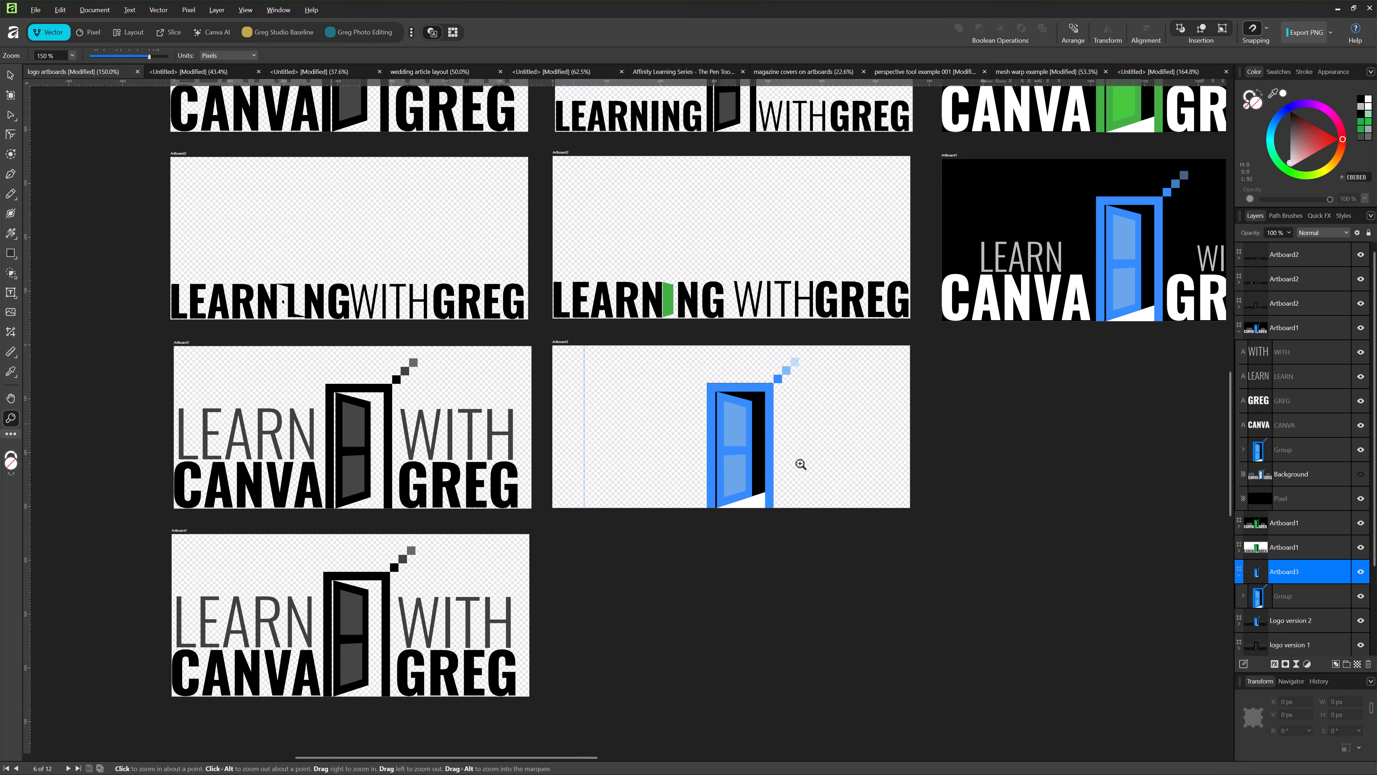
- Hide and show the green-on-black Artboard1 to identify which layer it belongs to
left_click_drag(1299, 548, 1302, 549)
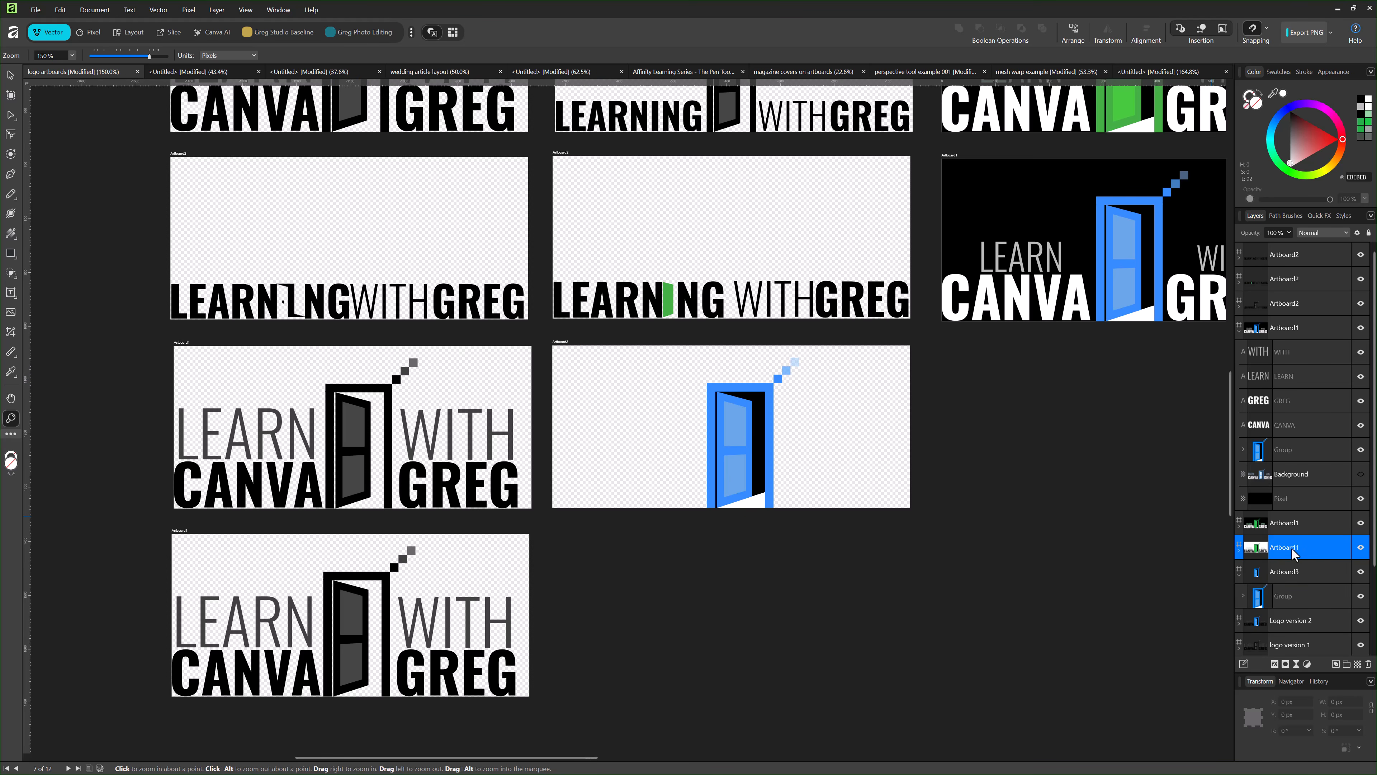
left_click_drag(986, 450, 958, 511)
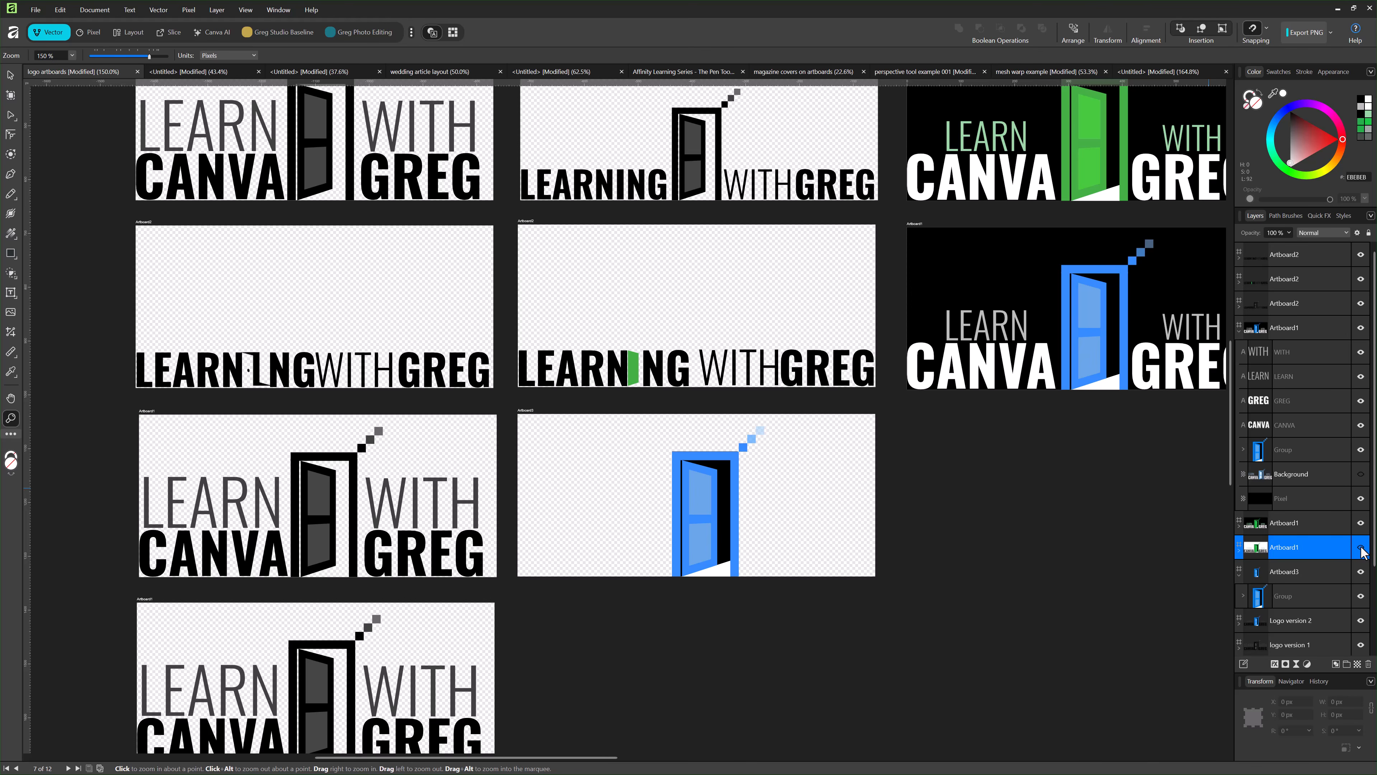
left_click(1361, 524)
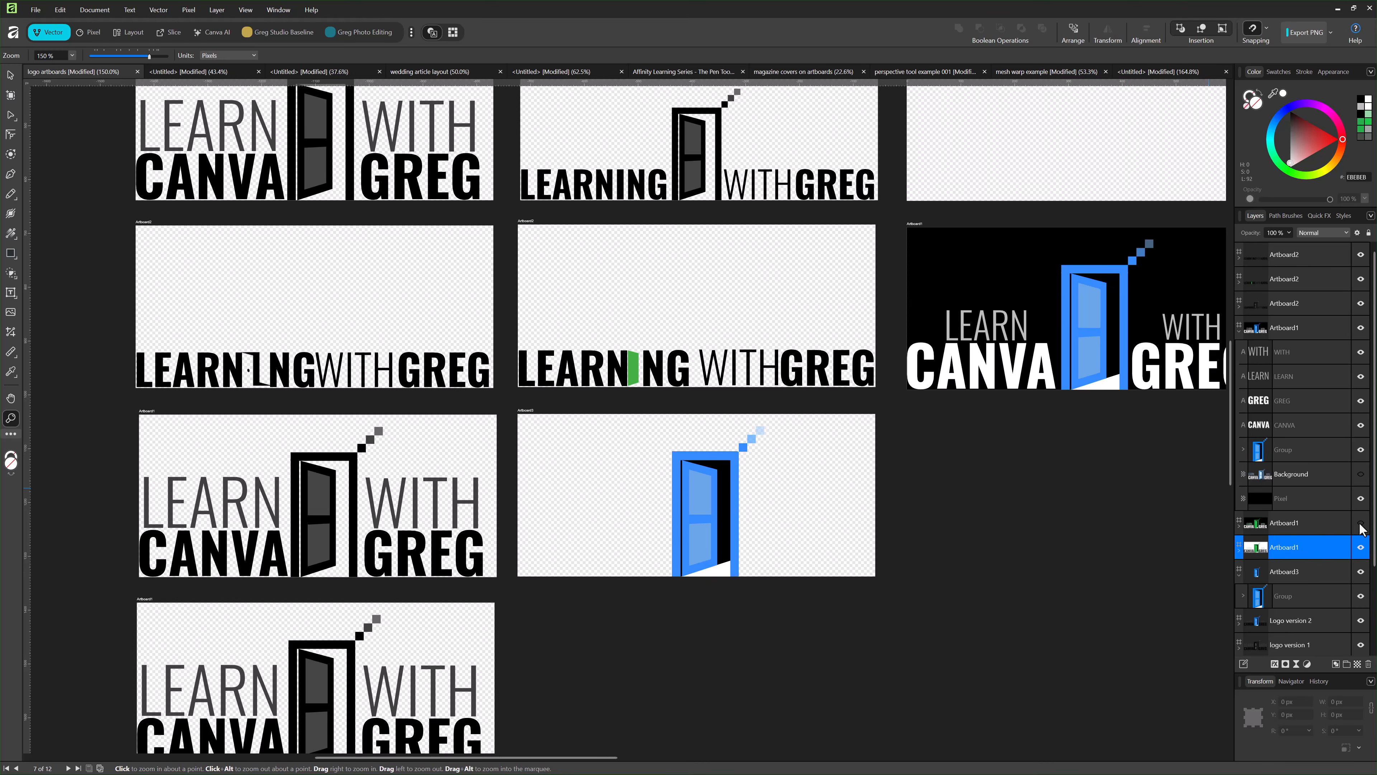
left_click(1362, 524)
left_click_drag(1220, 505, 1122, 593)
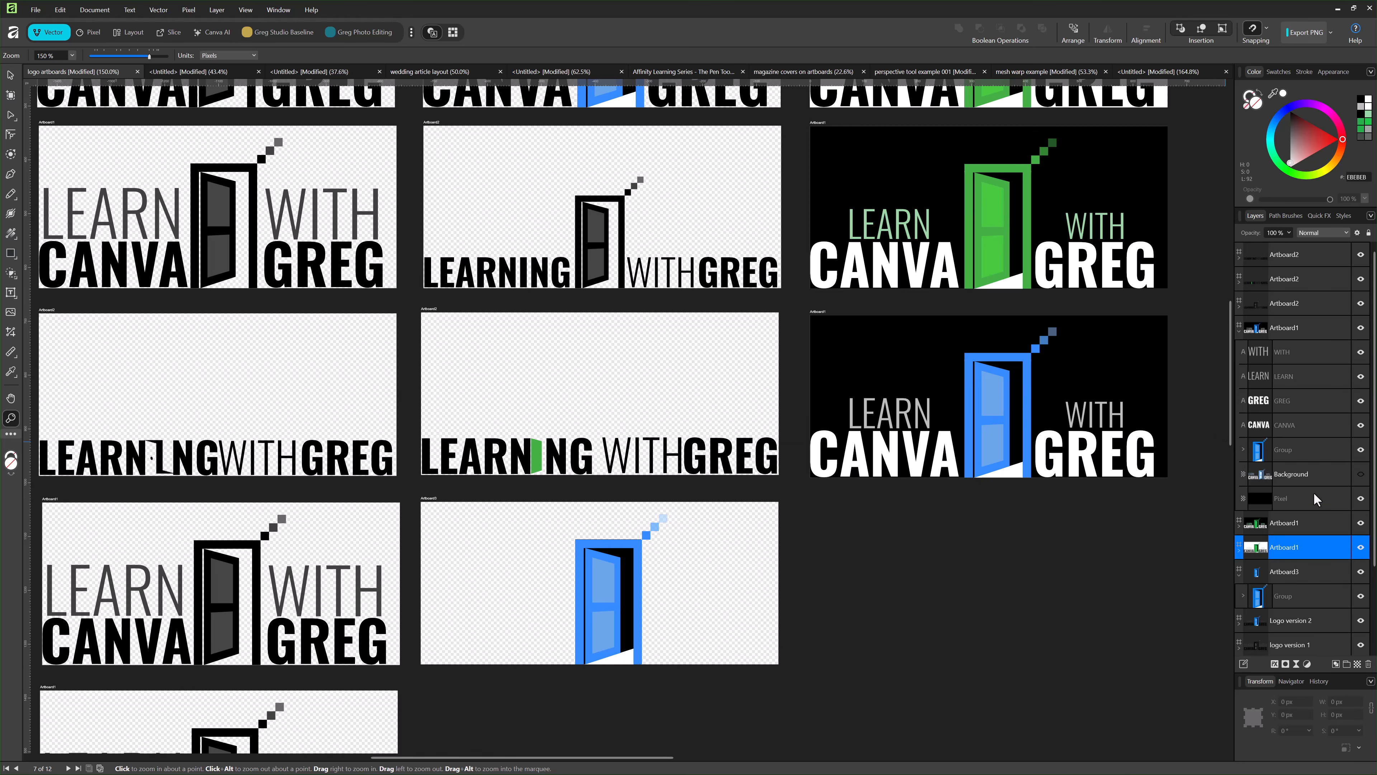
- Select the green-on-black Artboard1 and add a horizontal guide across its upper part with the Move tool
left_click(1311, 526)
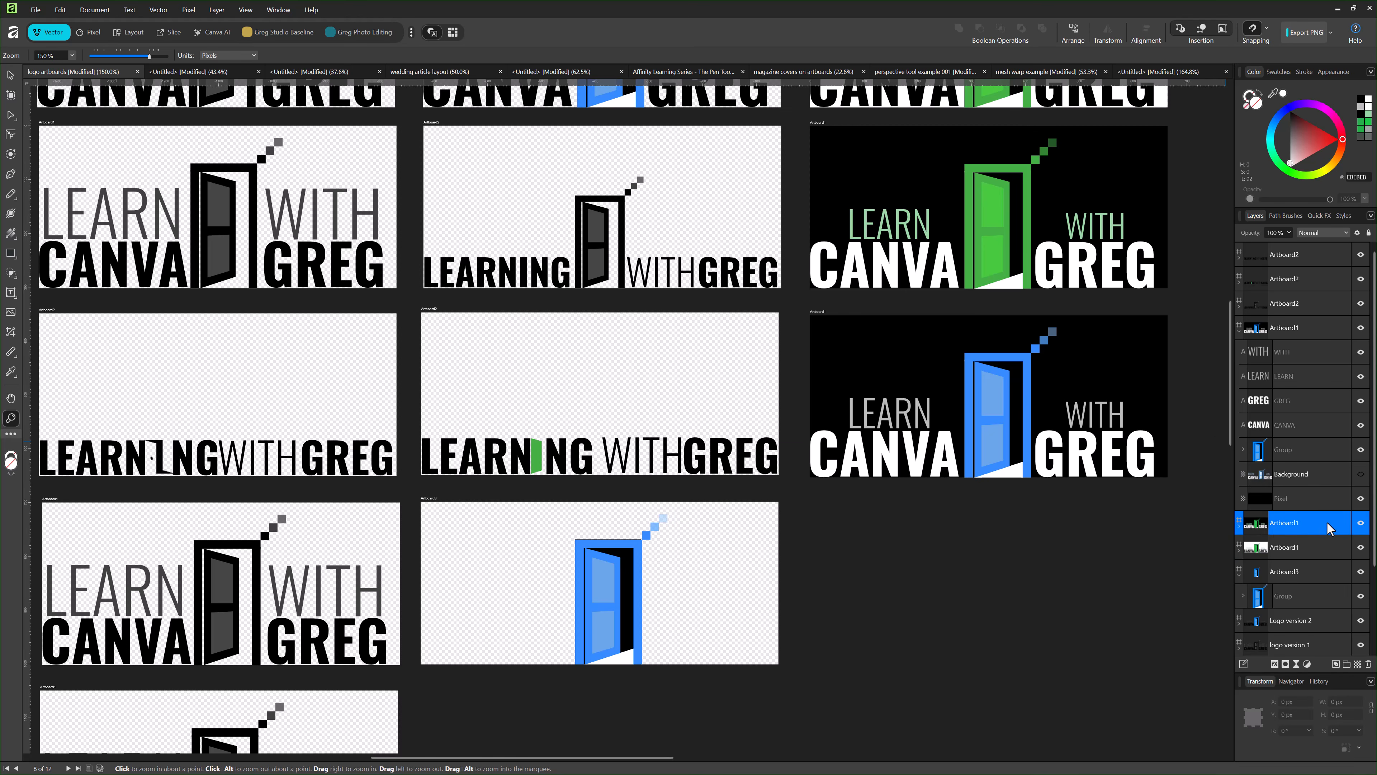
left_click(1360, 524)
left_click(1360, 524)
left_click(10, 75)
left_click_drag(924, 82, 917, 169)
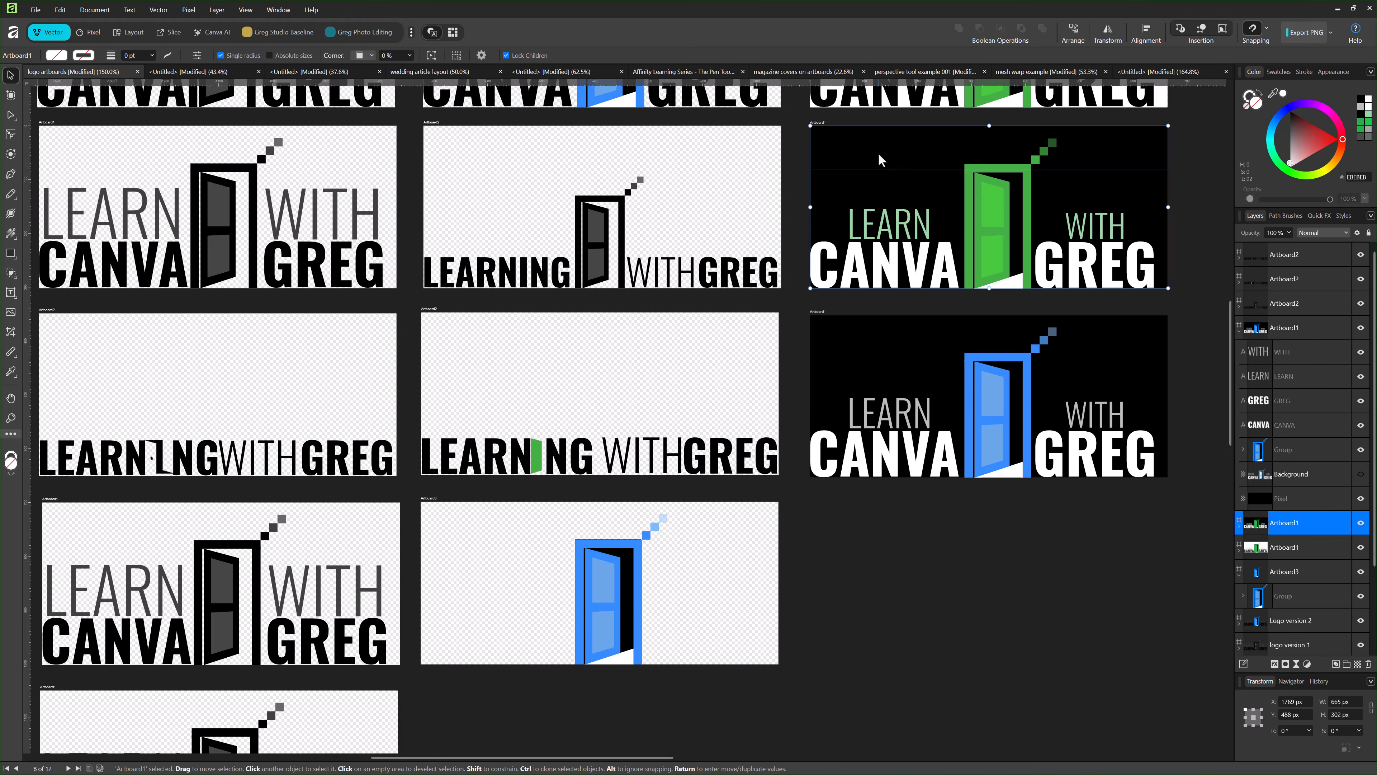
- Move Artboard3's vertical guide further right, add a second one past its door, and select the blue-on-black Artboard1
left_click(1288, 552)
left_click(1285, 572)
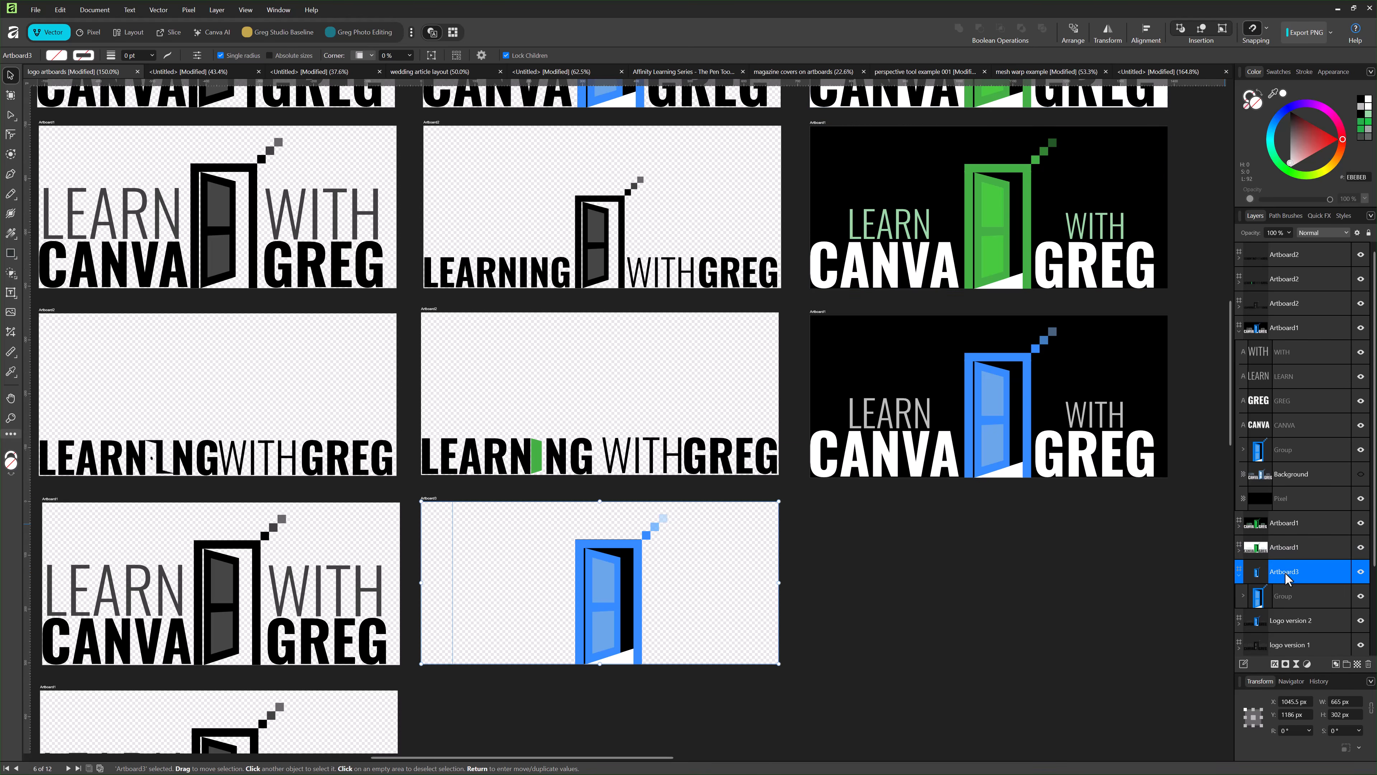
left_click_drag(453, 557, 514, 555)
left_click_drag(28, 506, 701, 554)
left_click(1306, 330)
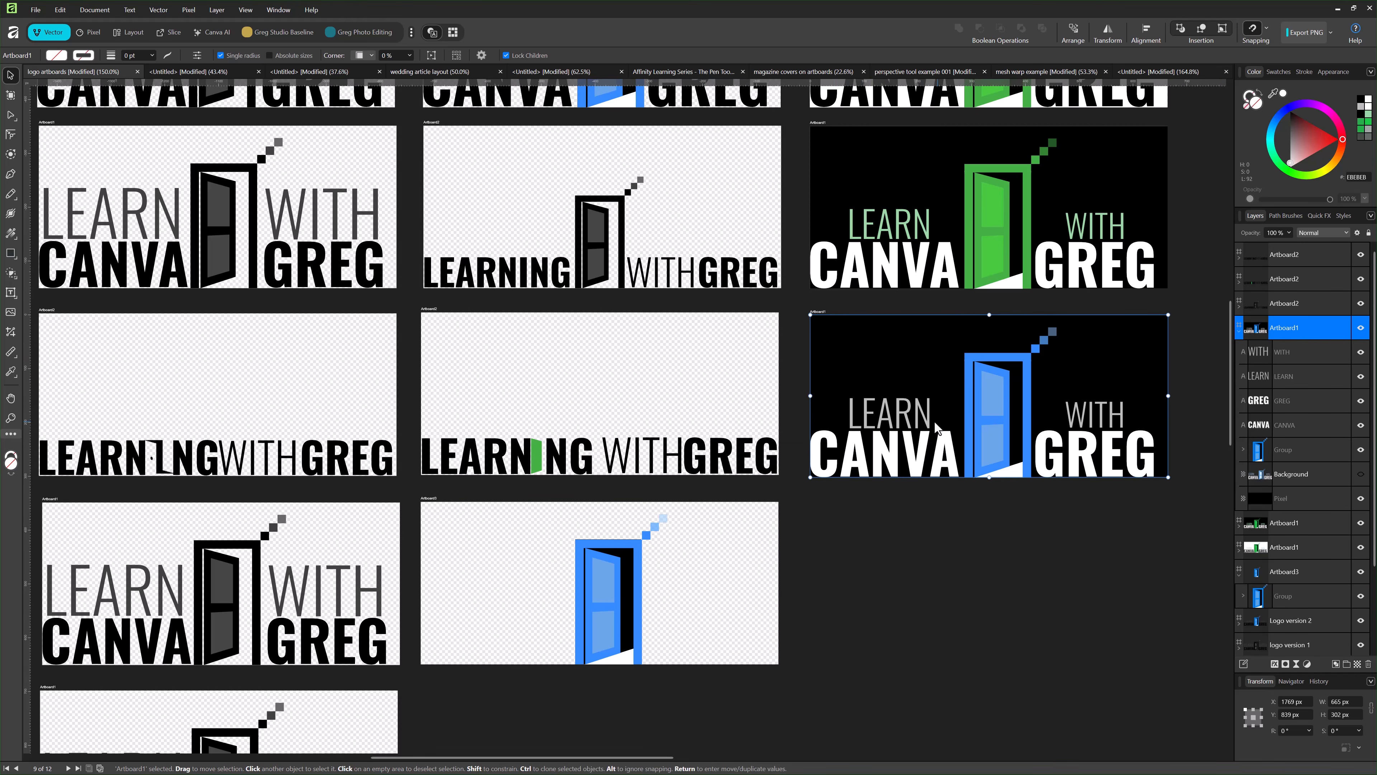
left_click_drag(871, 156, 1027, 348)
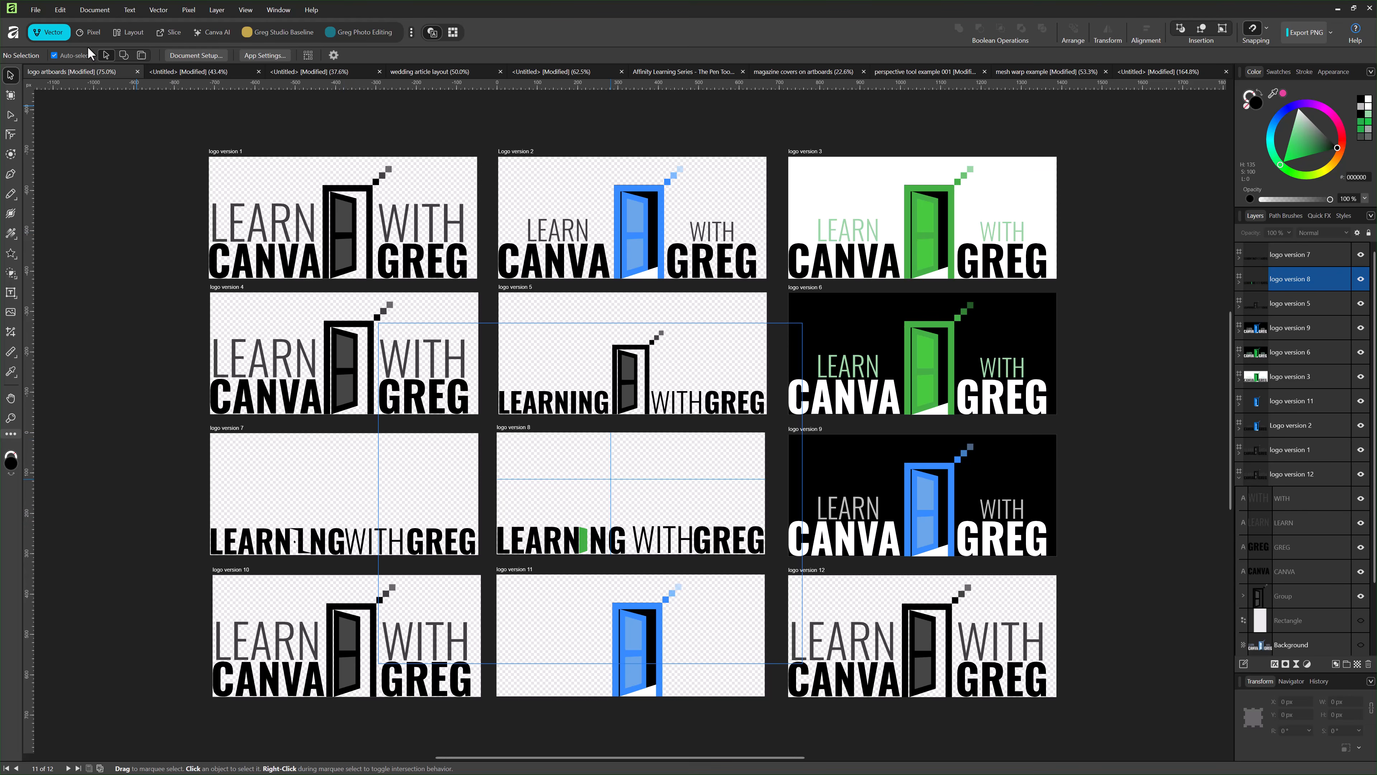
- View the document's artboard thumbnails in the Layout studio, and return to the Vector studio
left_click(90, 33)
left_click(130, 33)
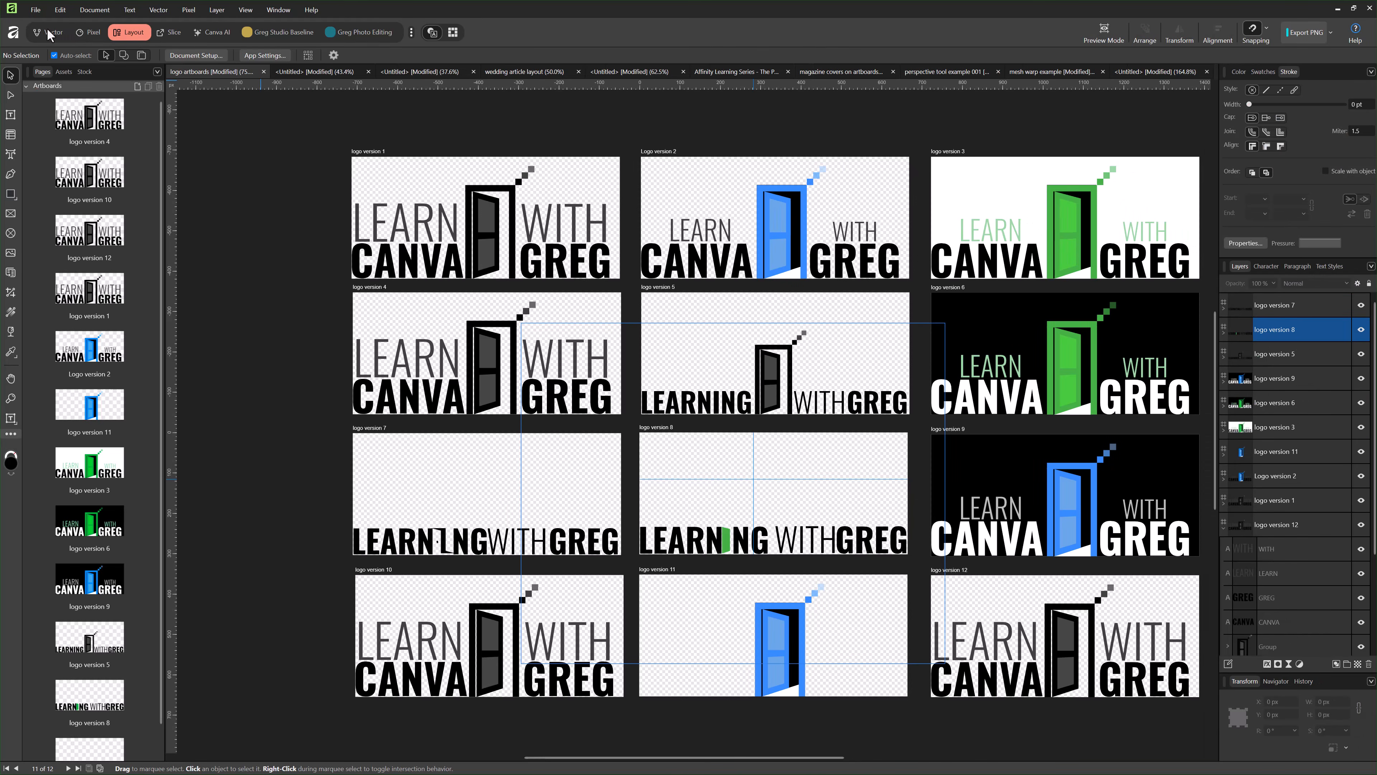
left_click(41, 32)
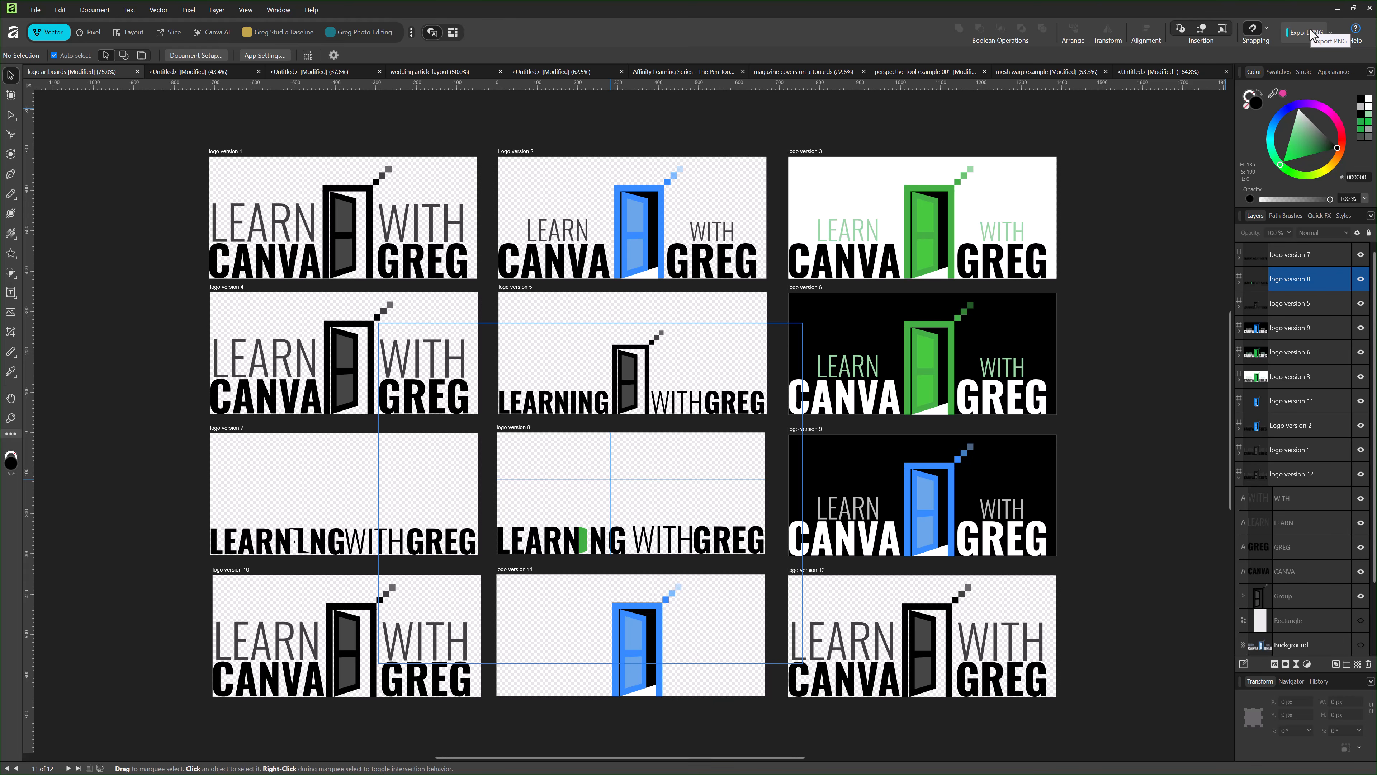
- Export only the logo version 5 artboard as JPEG (High quality) to the export testing folder as logo version 5
left_click(1296, 310)
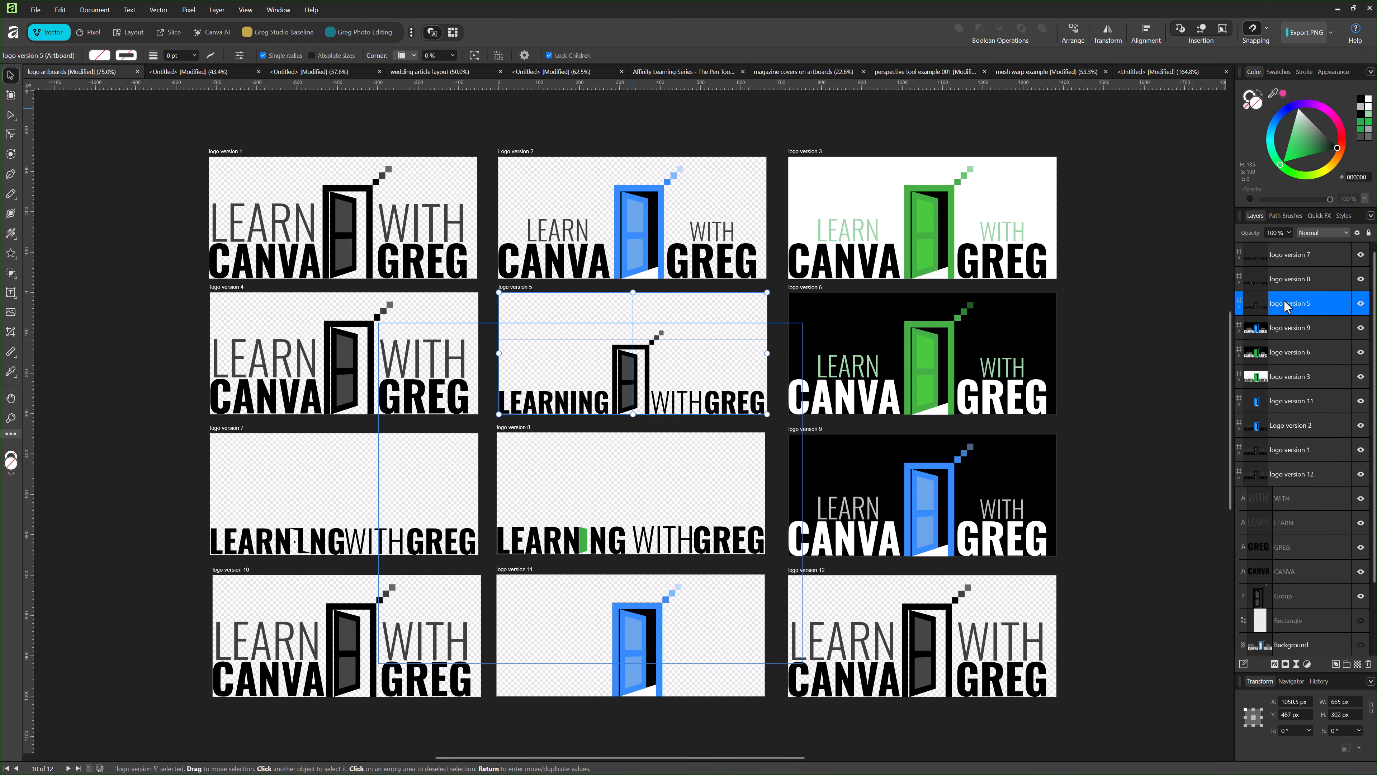
left_click(1330, 33)
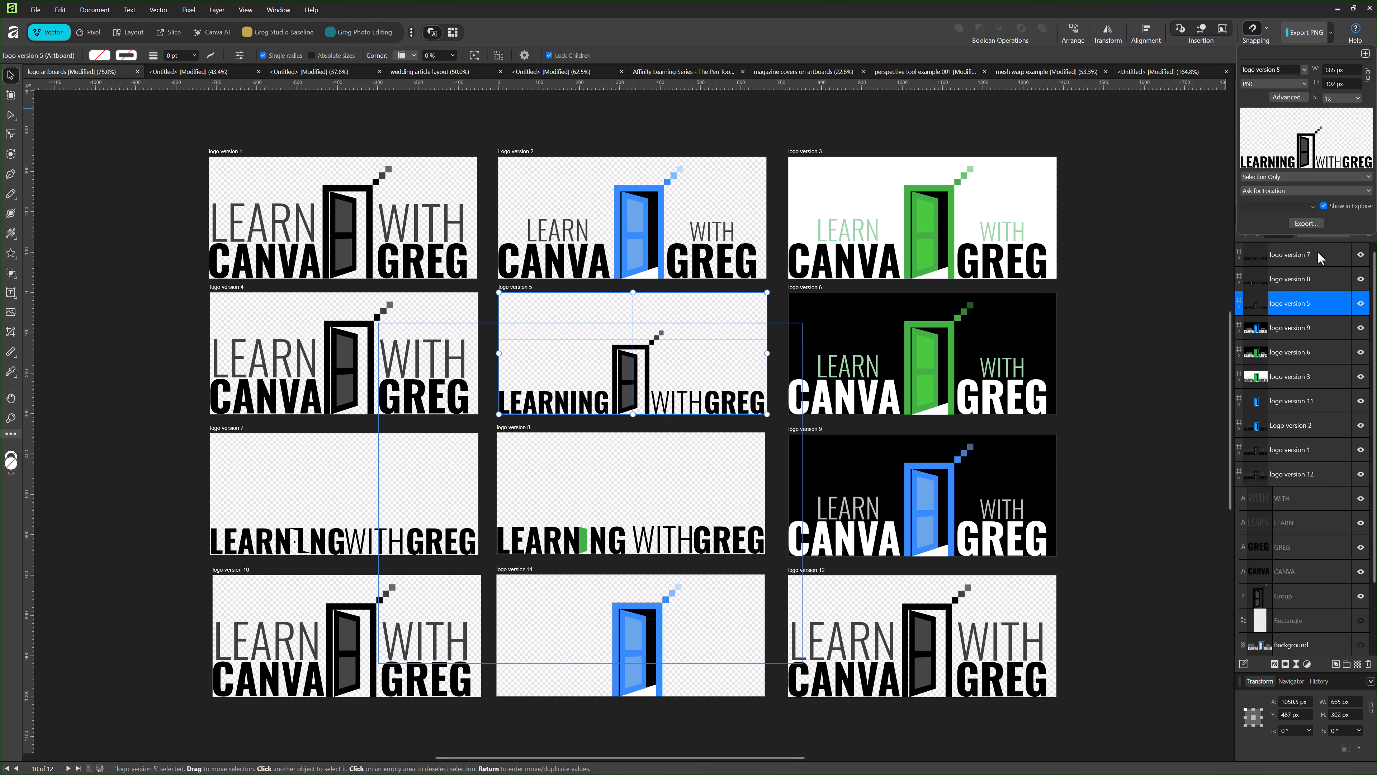
left_click(1269, 85)
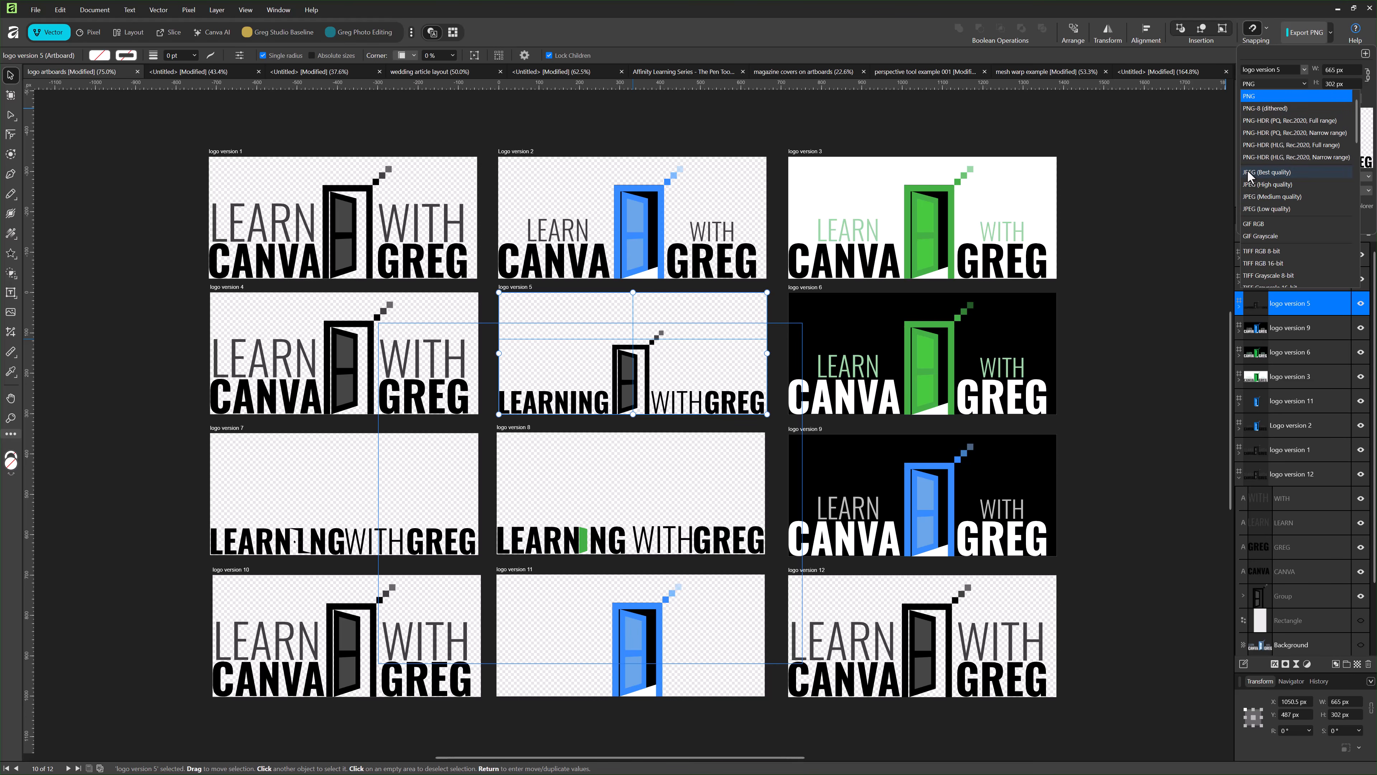
left_click(1250, 183)
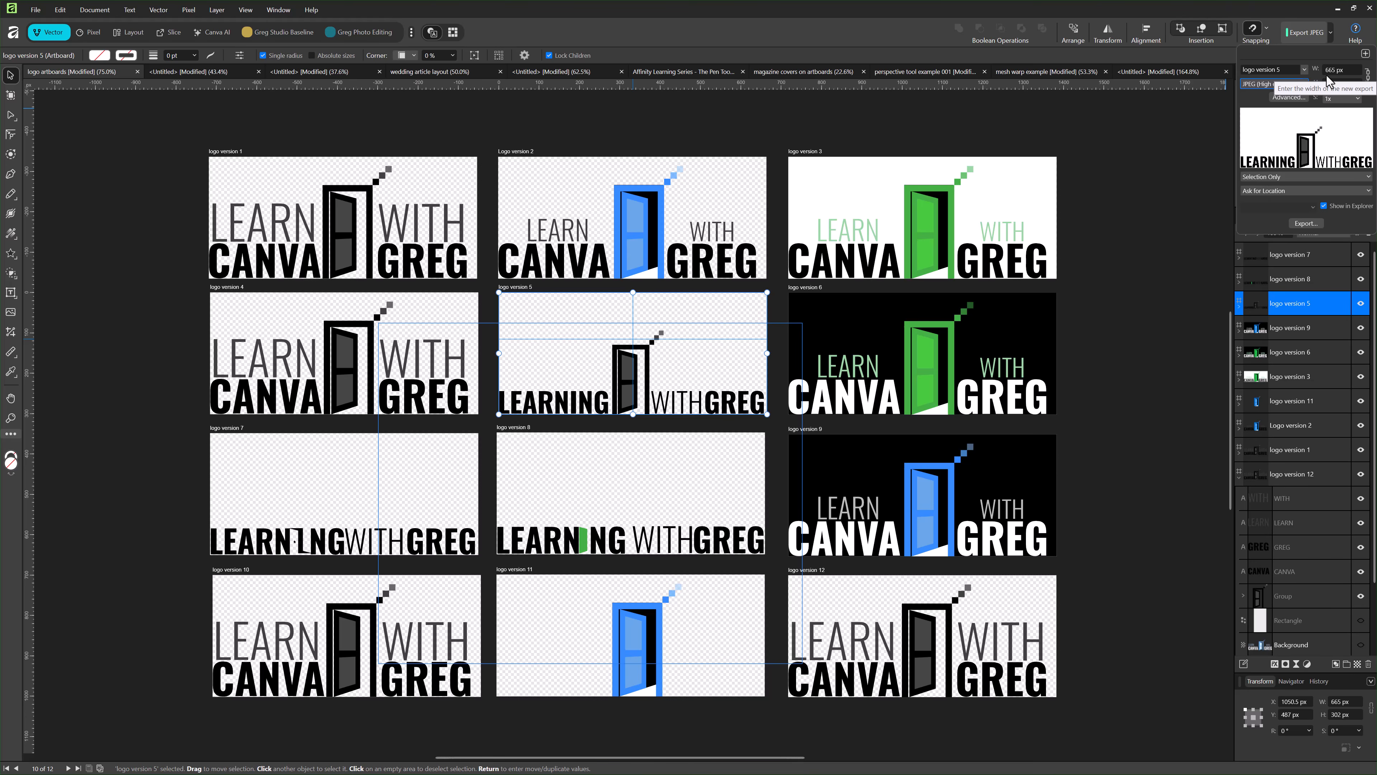
left_click(1303, 223)
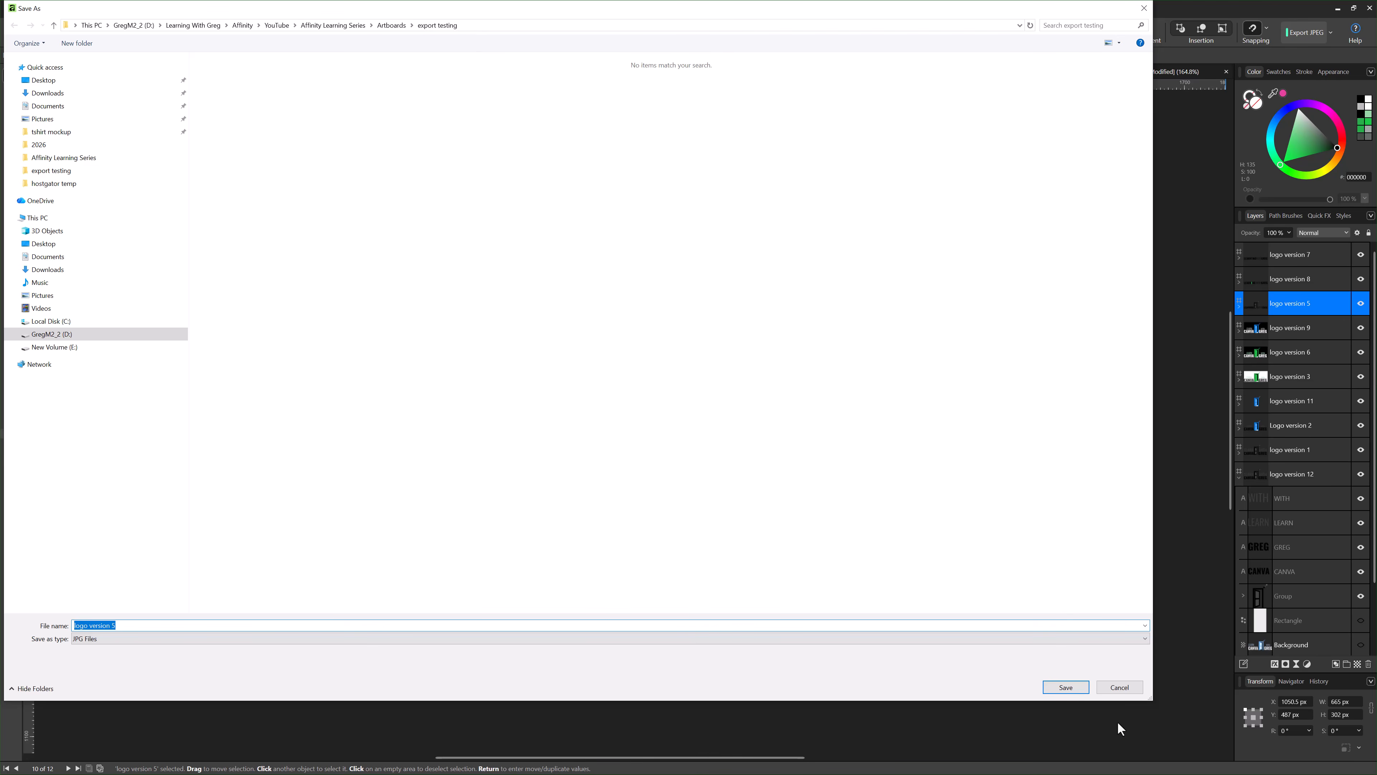
left_click(1067, 688)
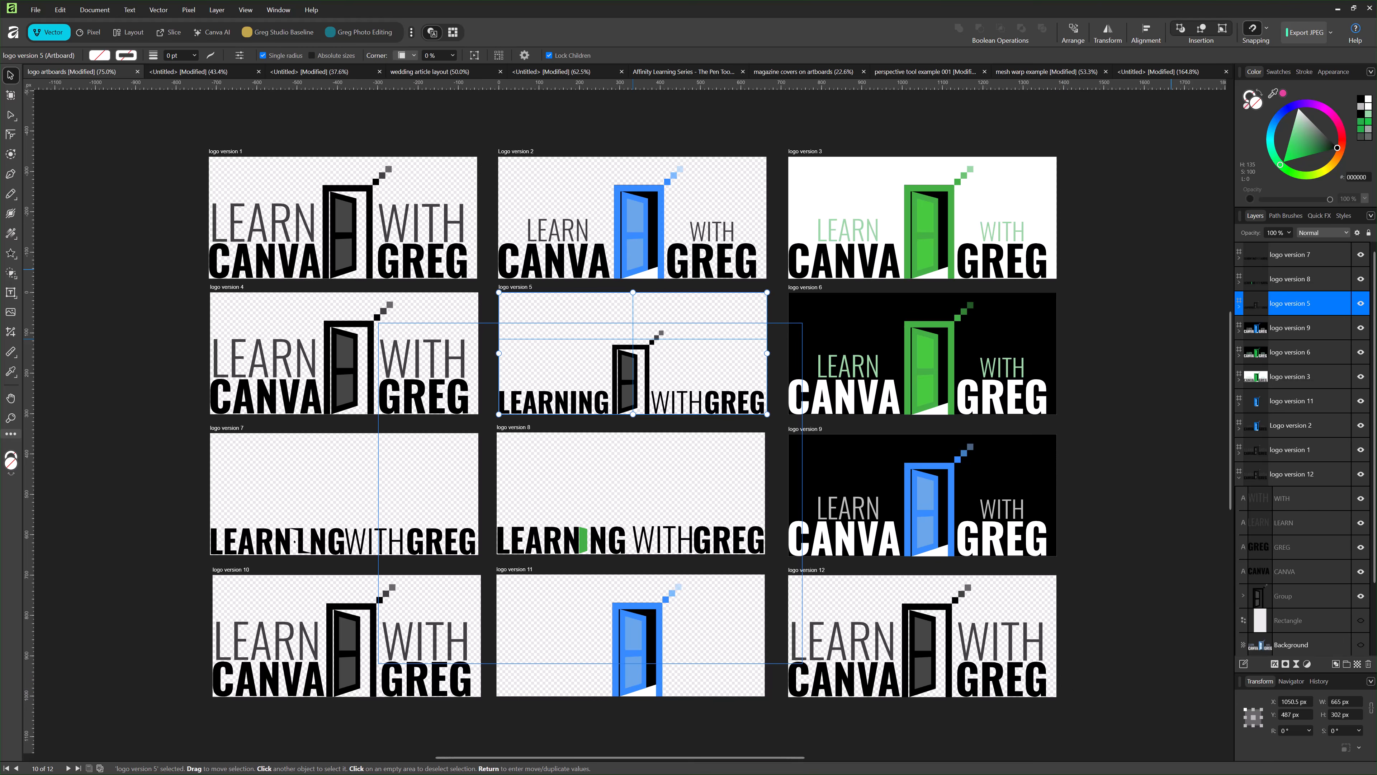
- Check the exported logo version 5 image in the export testing folder, and return to Affinity
left_click_drag(1376, 288, 1072, 265)
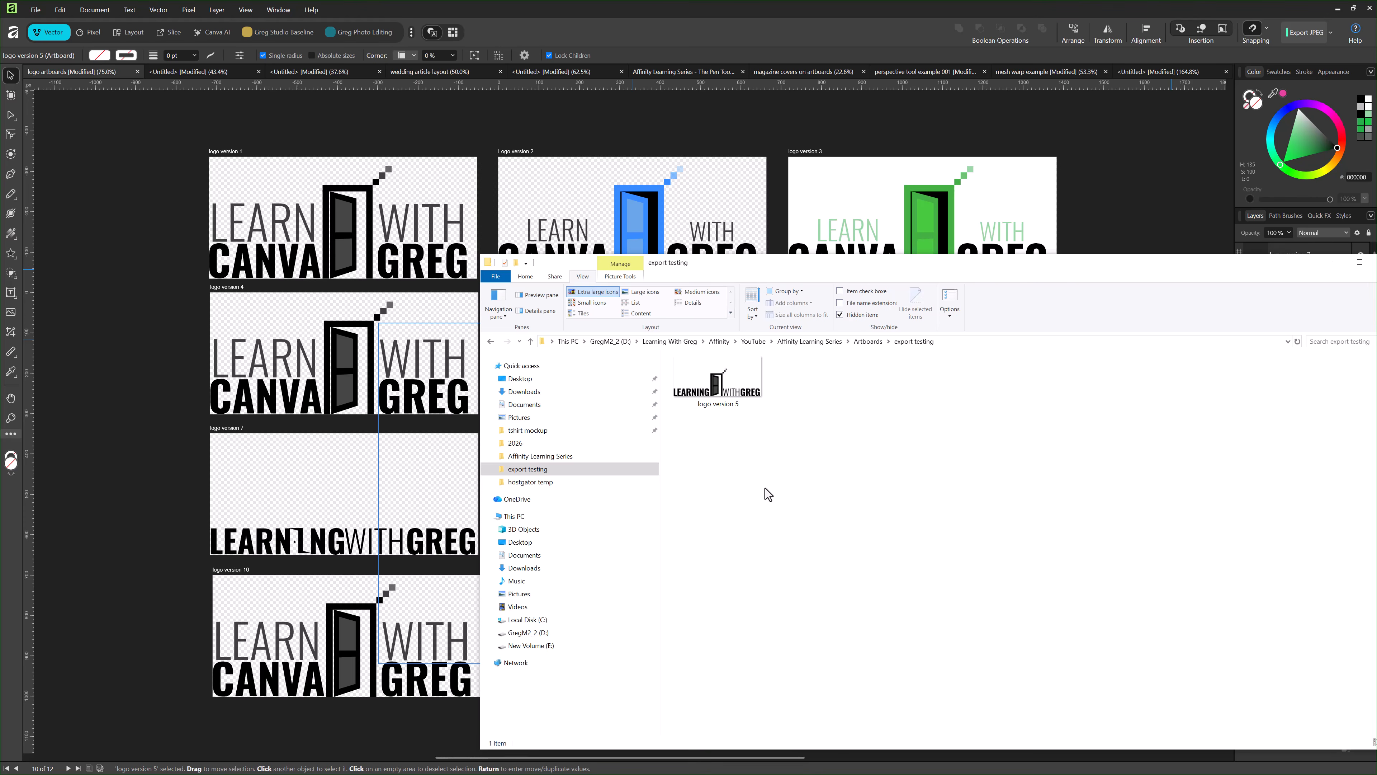
left_click_drag(754, 274, 752, 474)
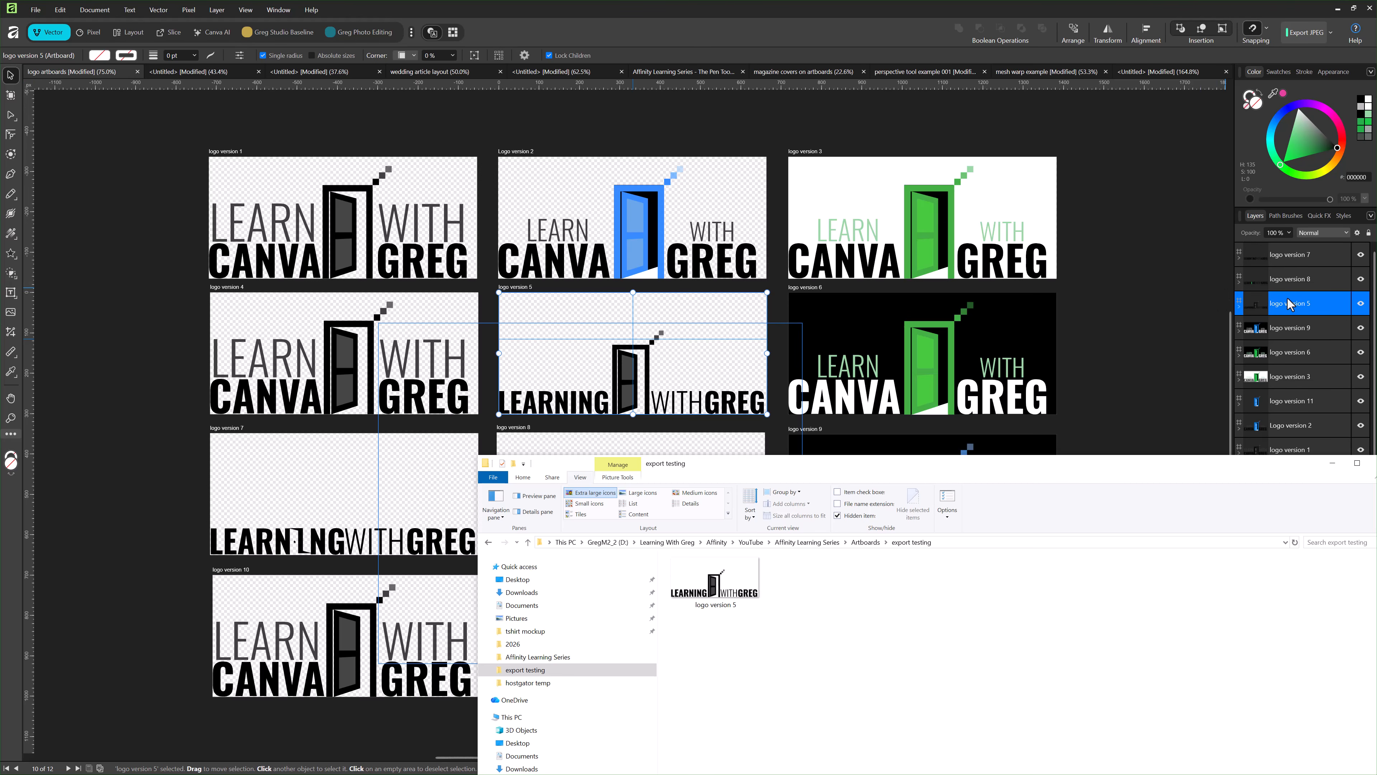
left_click(1003, 432)
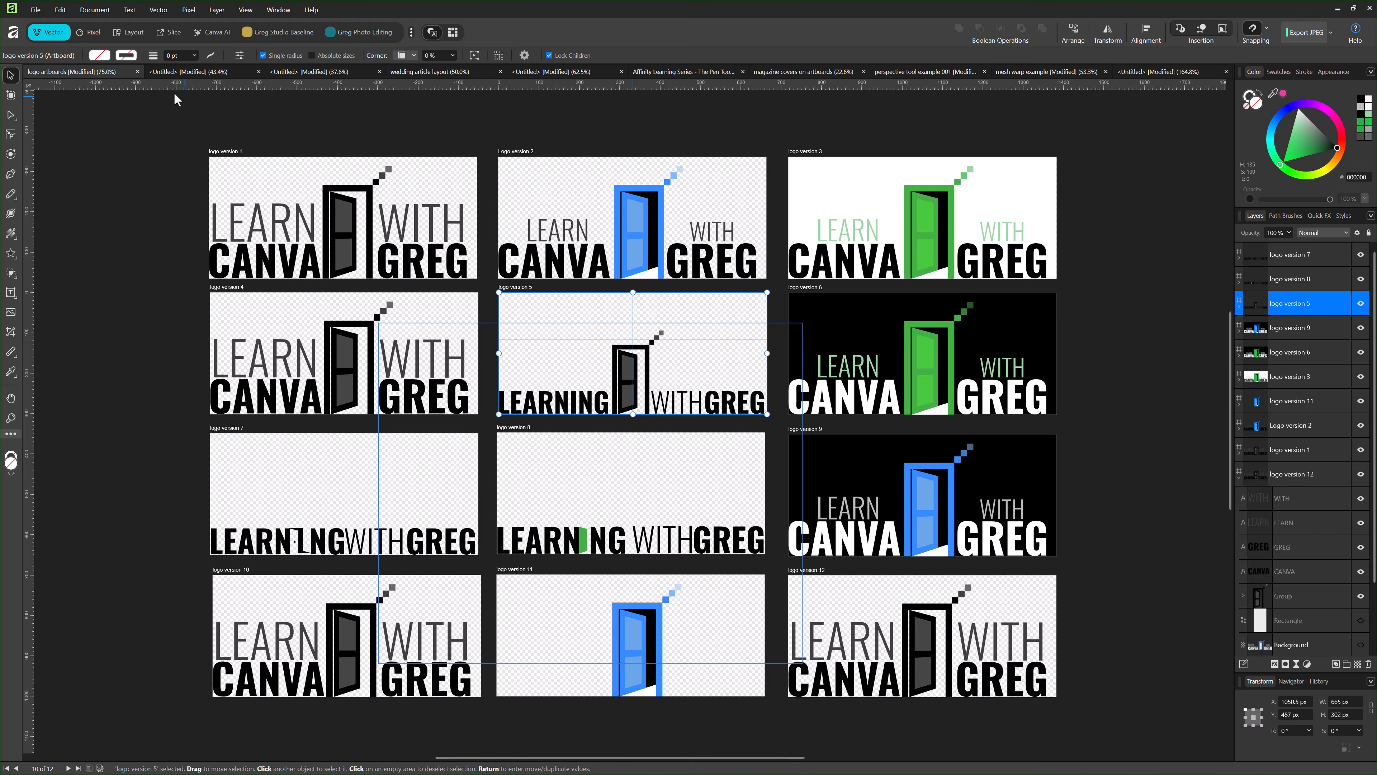
- Review the available studios and switch to the Slice studio for exporting the logo artboards
left_click(88, 32)
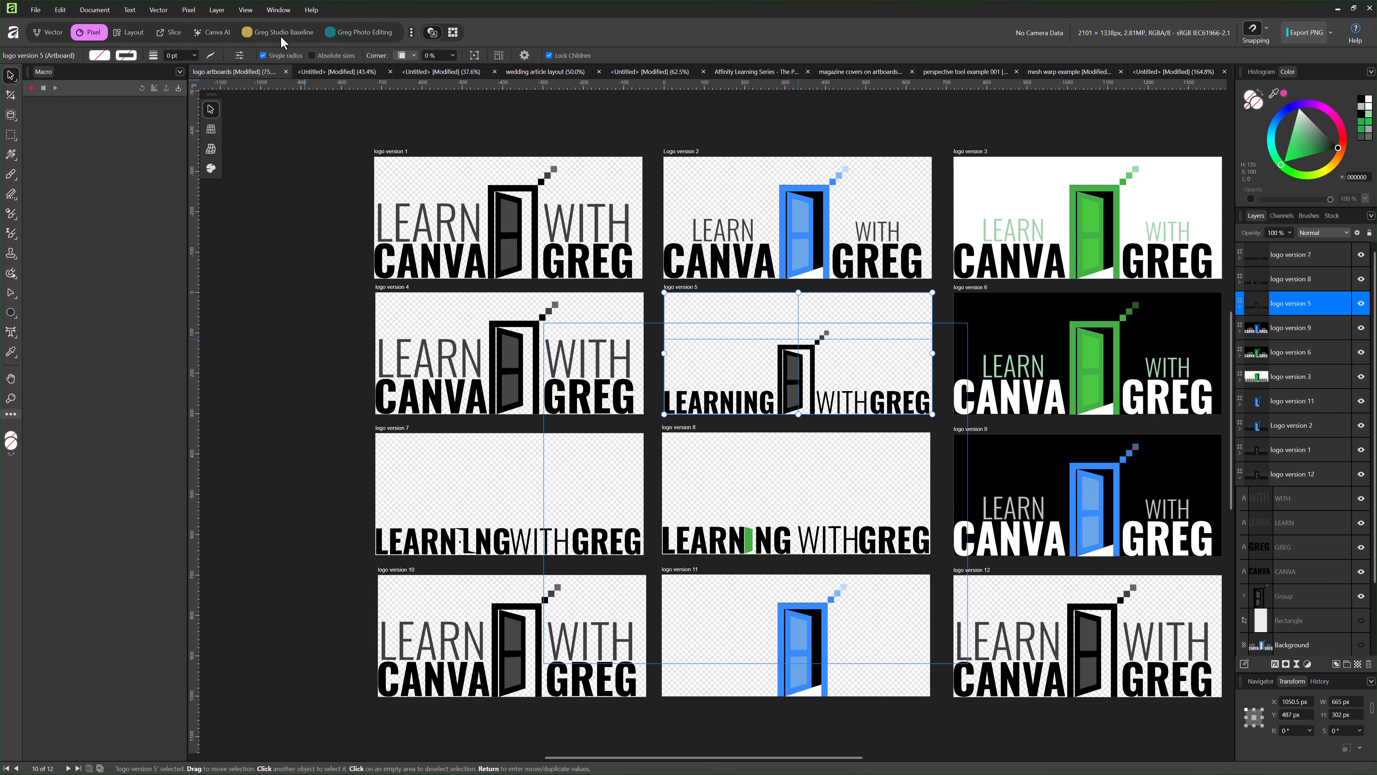
left_click(411, 32)
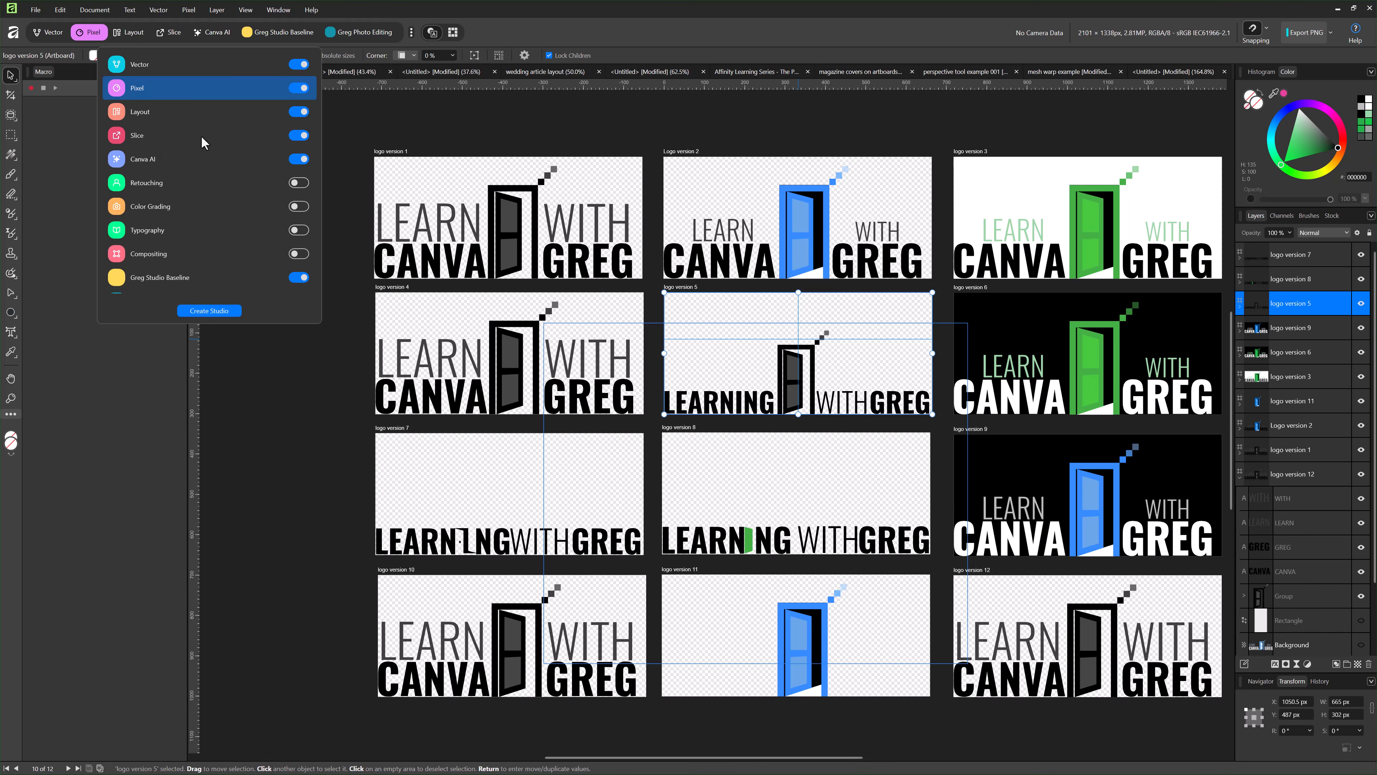
left_click(404, 109)
left_click(171, 33)
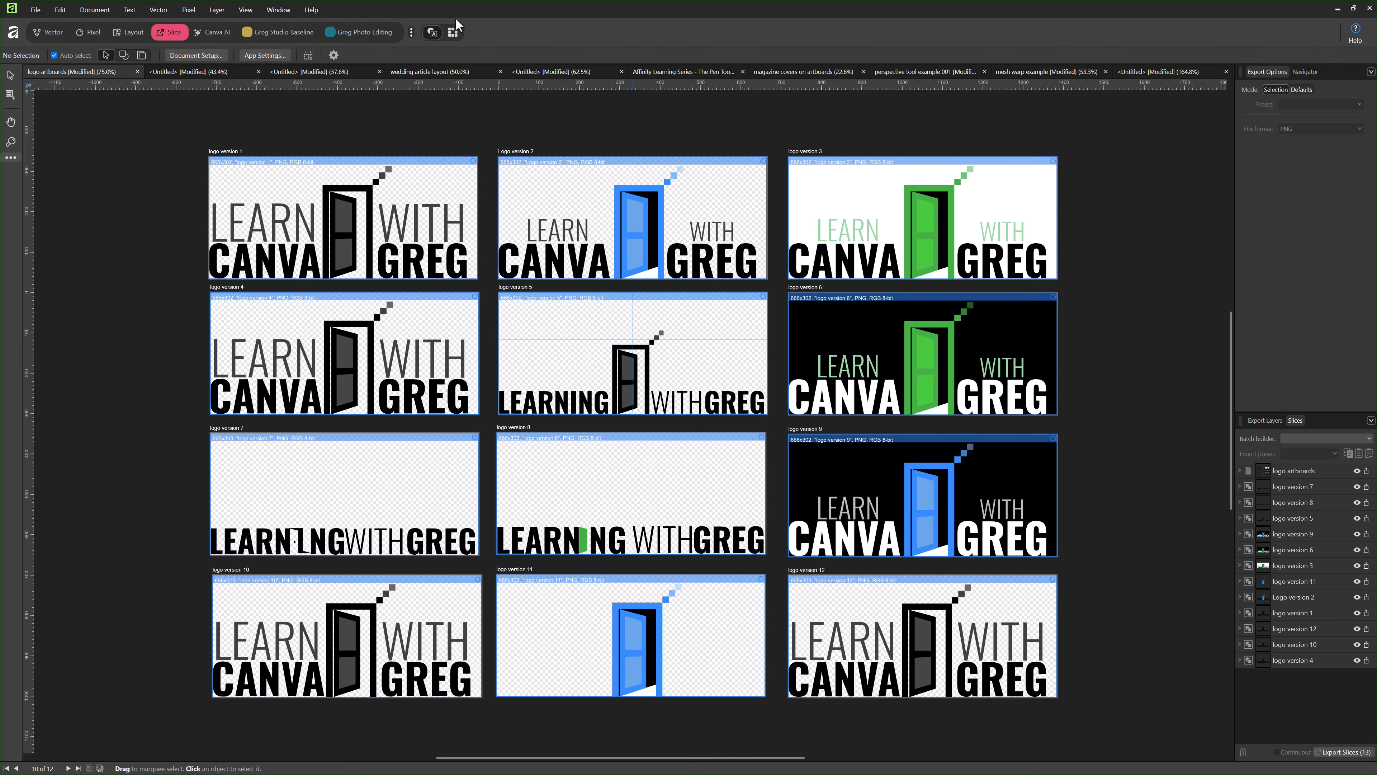
left_click(81, 32)
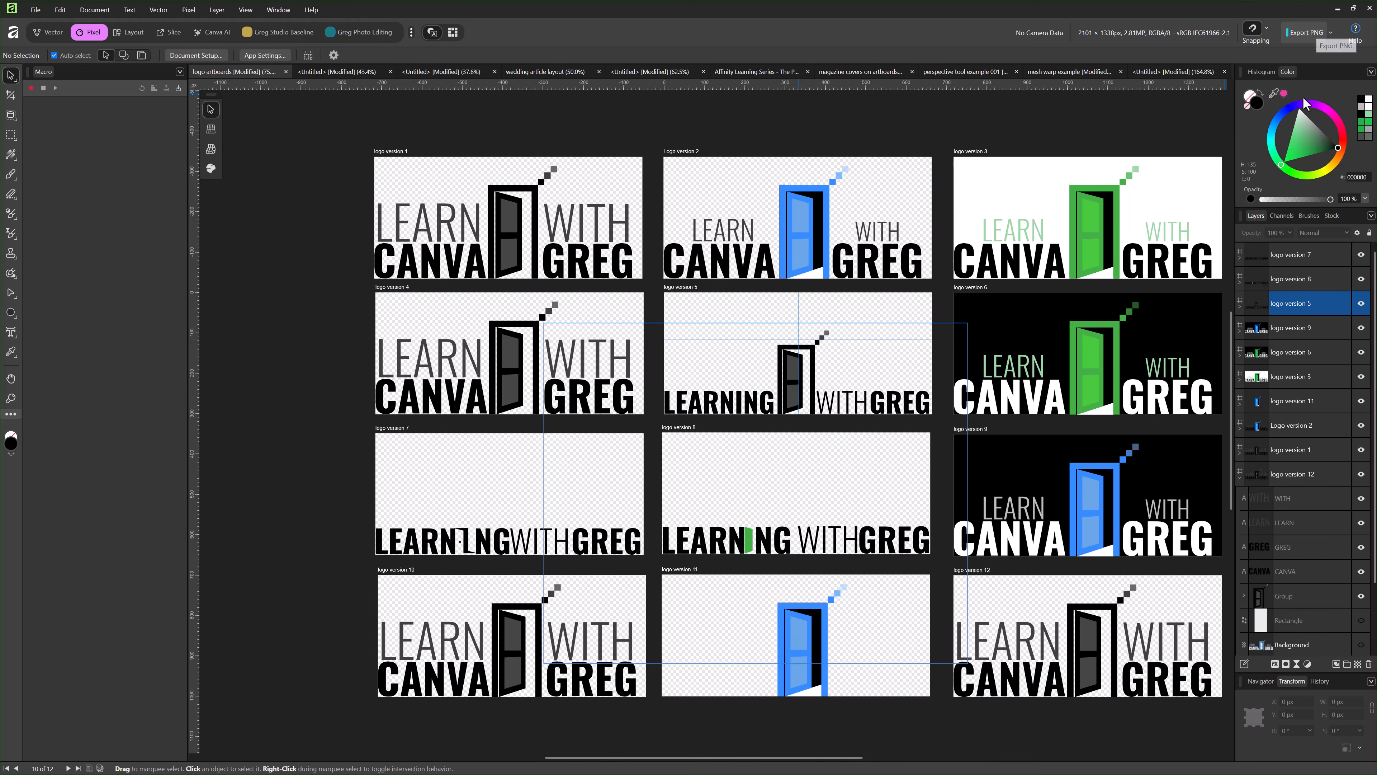
left_click(170, 33)
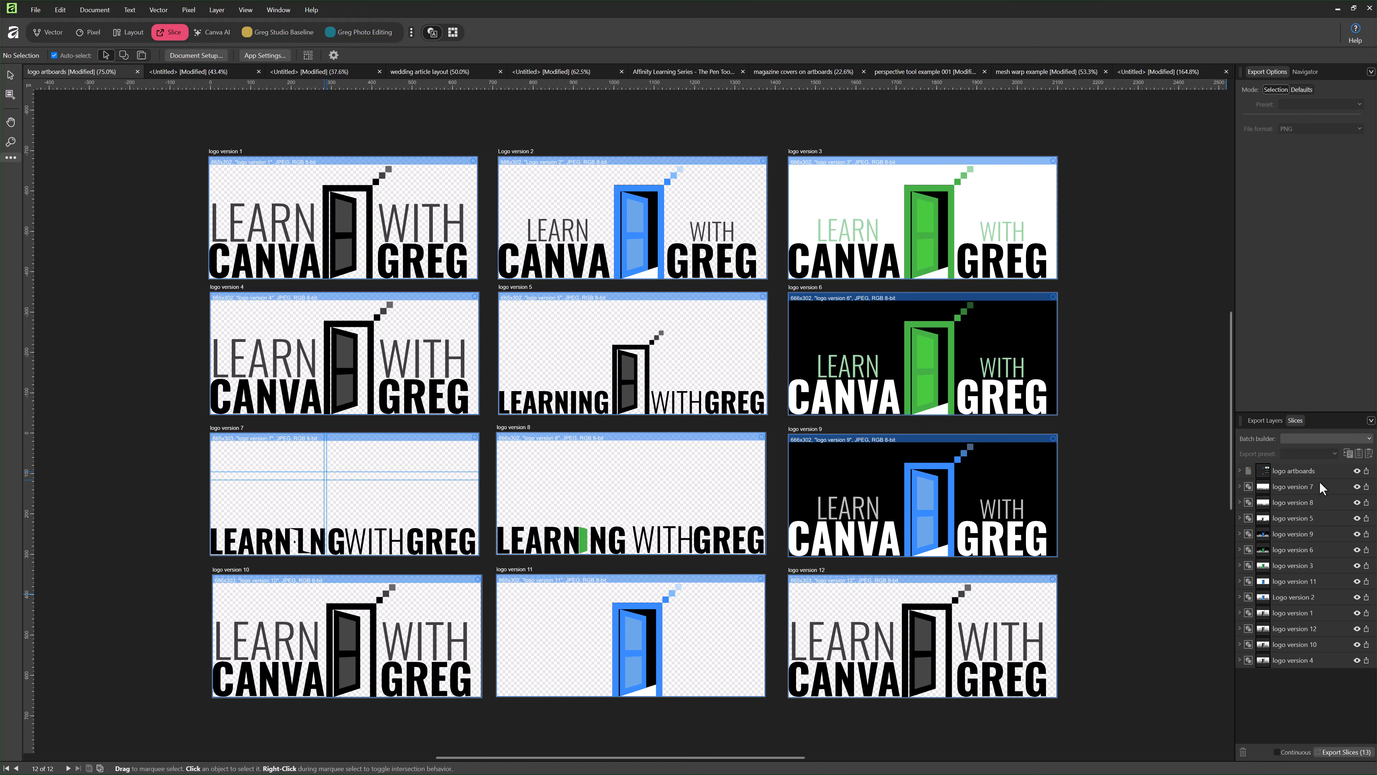
- Compare the export settings of the logo artboards, logo version 7 and logo version 8 slices, and examine the Export Layers list
left_click(1299, 470)
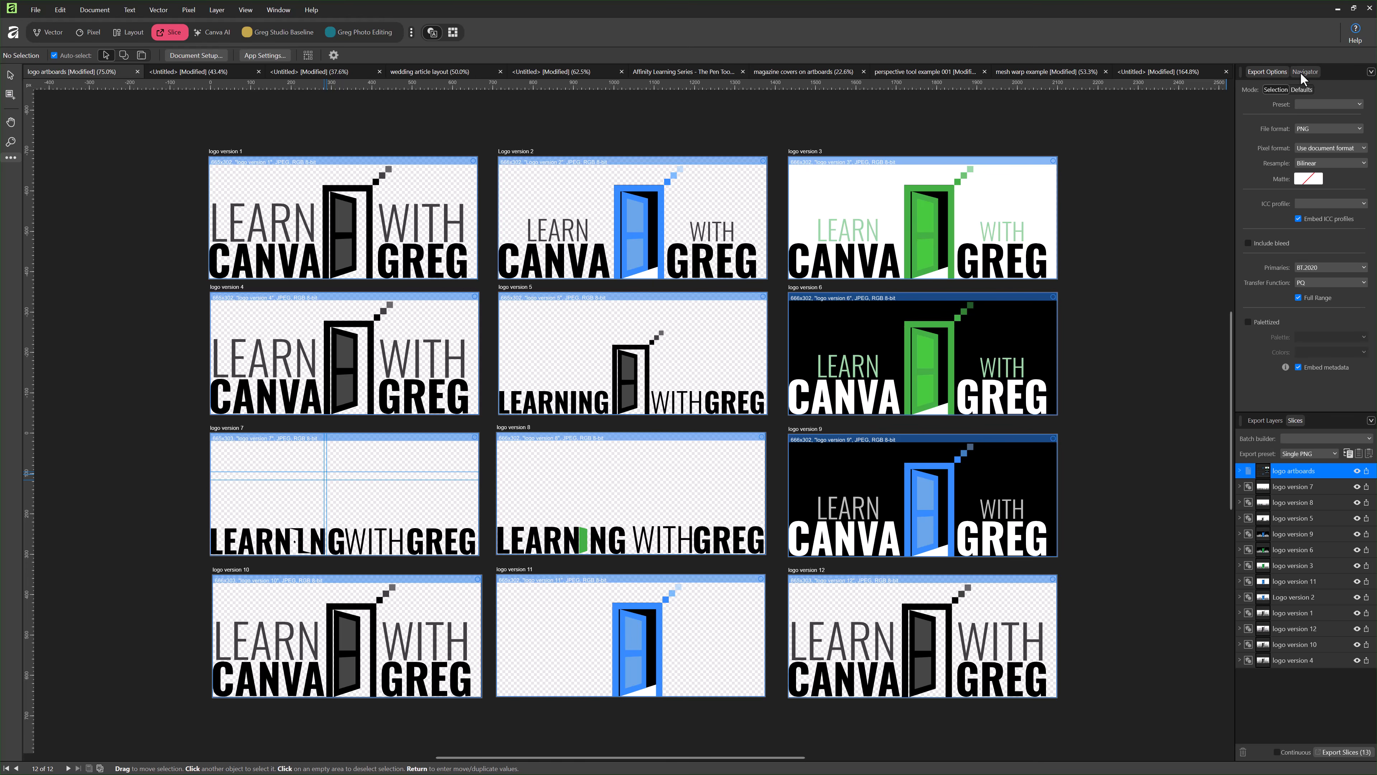
left_click(1292, 487)
left_click(1288, 501)
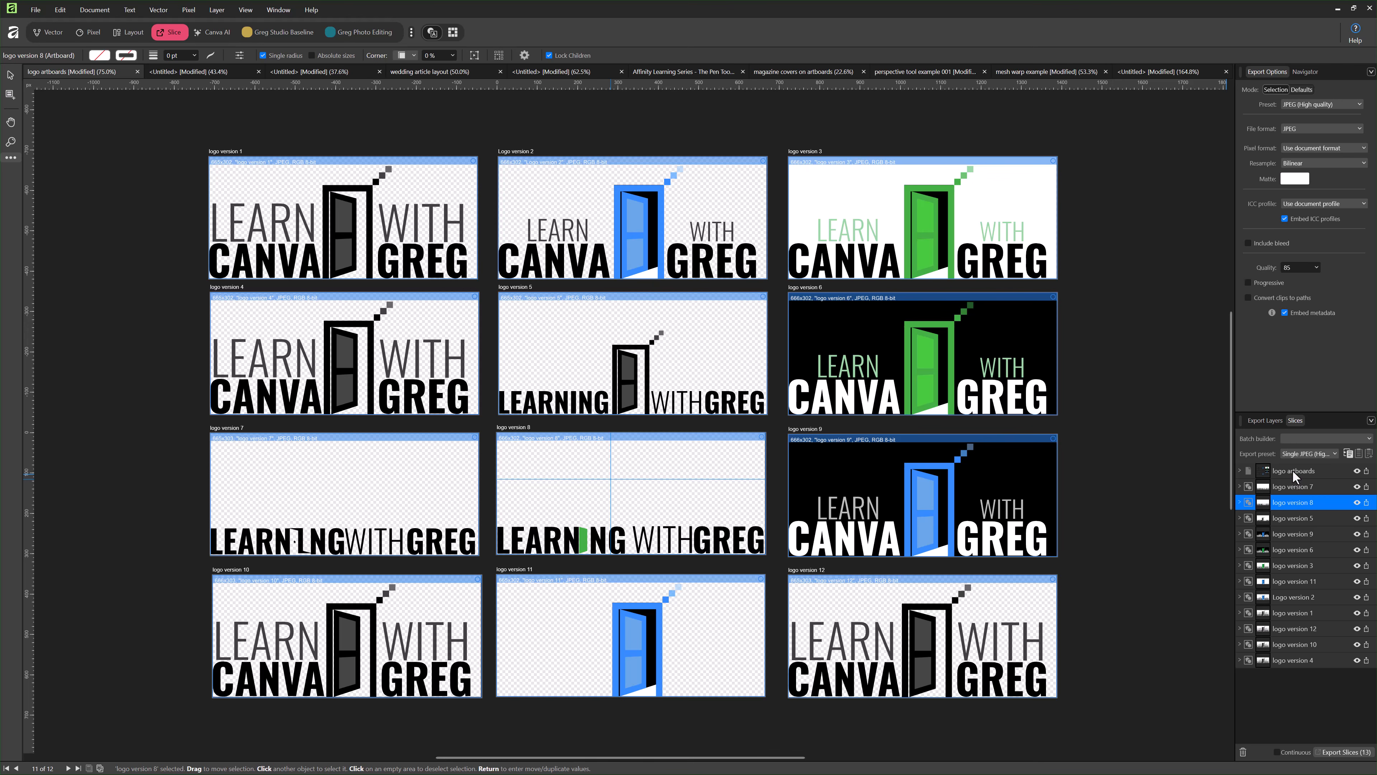
left_click(1292, 470)
left_click(1288, 485)
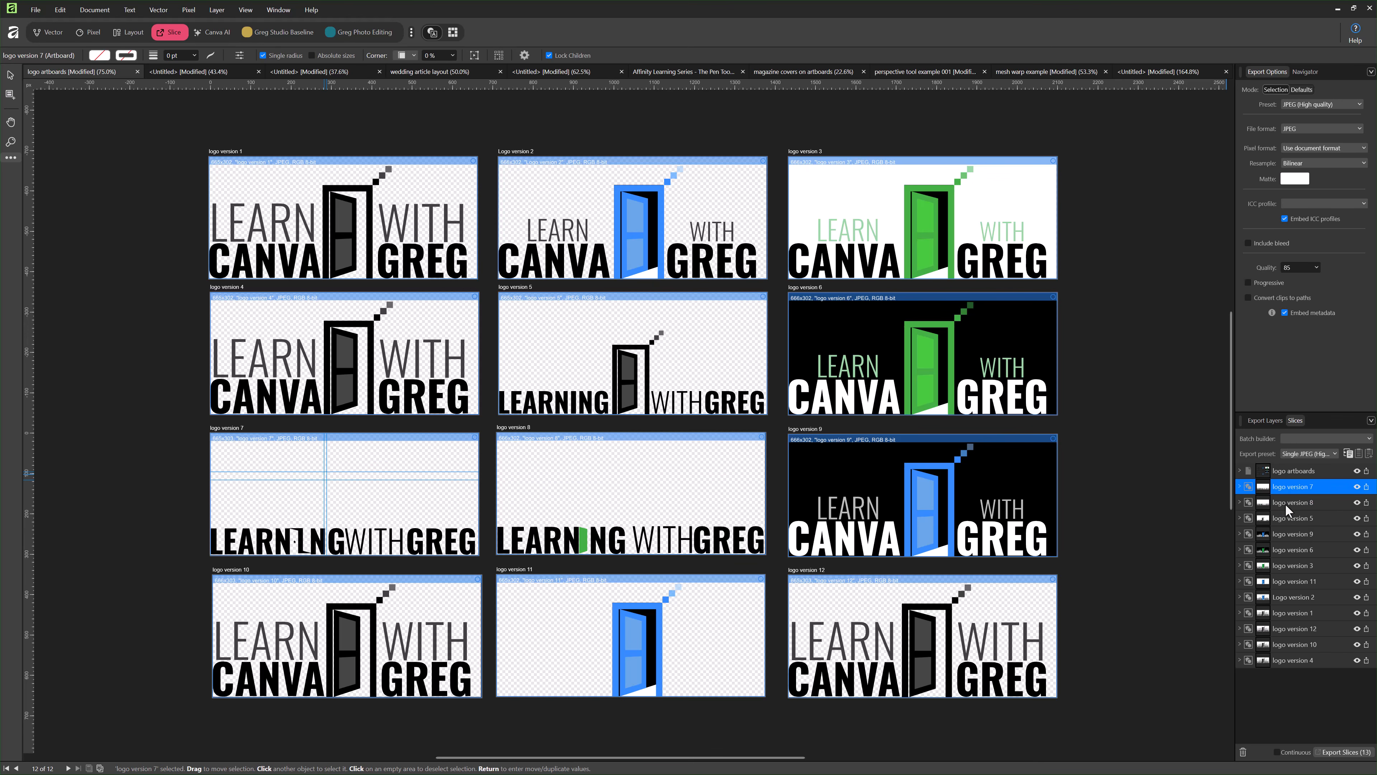
left_click(1284, 504)
left_click(1267, 423)
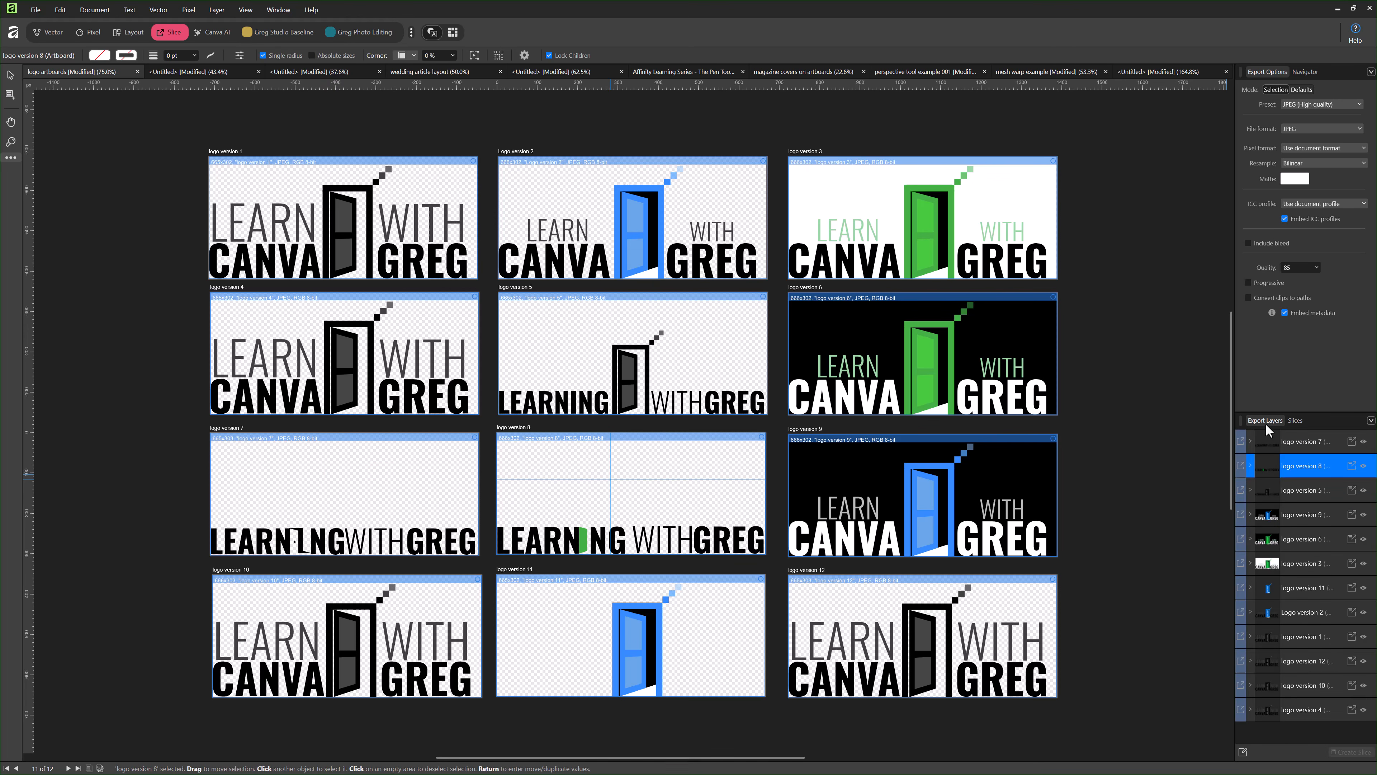
left_click(1294, 422)
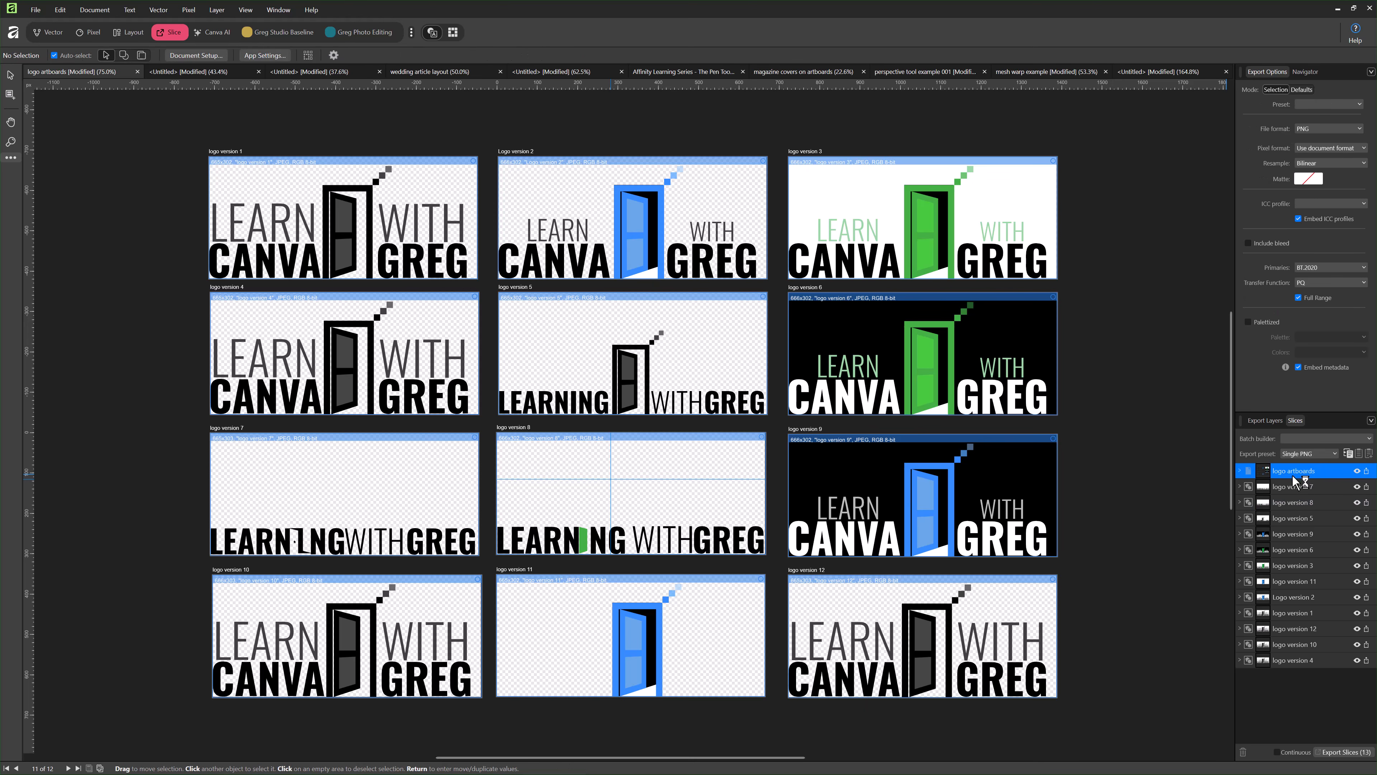
left_click(1288, 489)
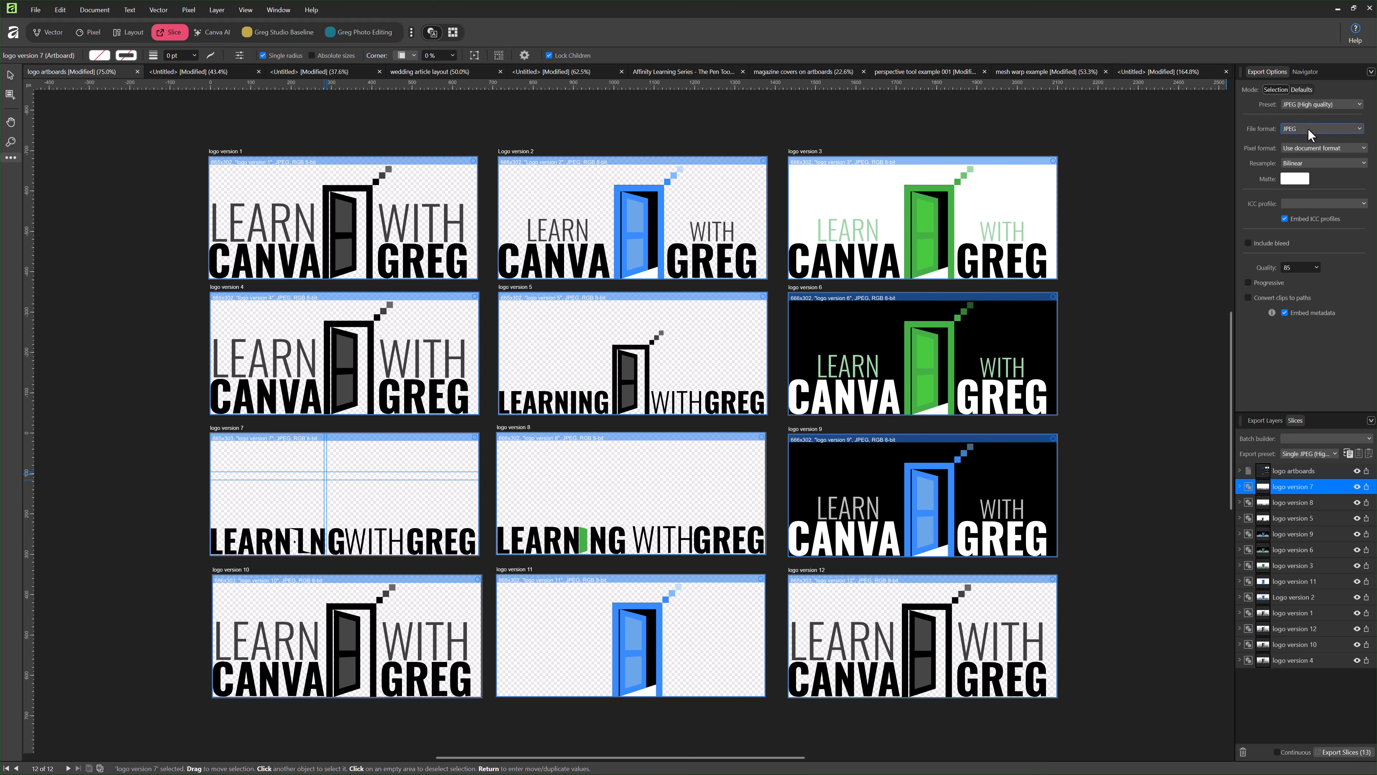
- Set the logo version 7 slice to PNG and logo version 8 to JPEG at quality 100, and check the logo version 5 settings
left_click(1352, 129)
left_click(1298, 153)
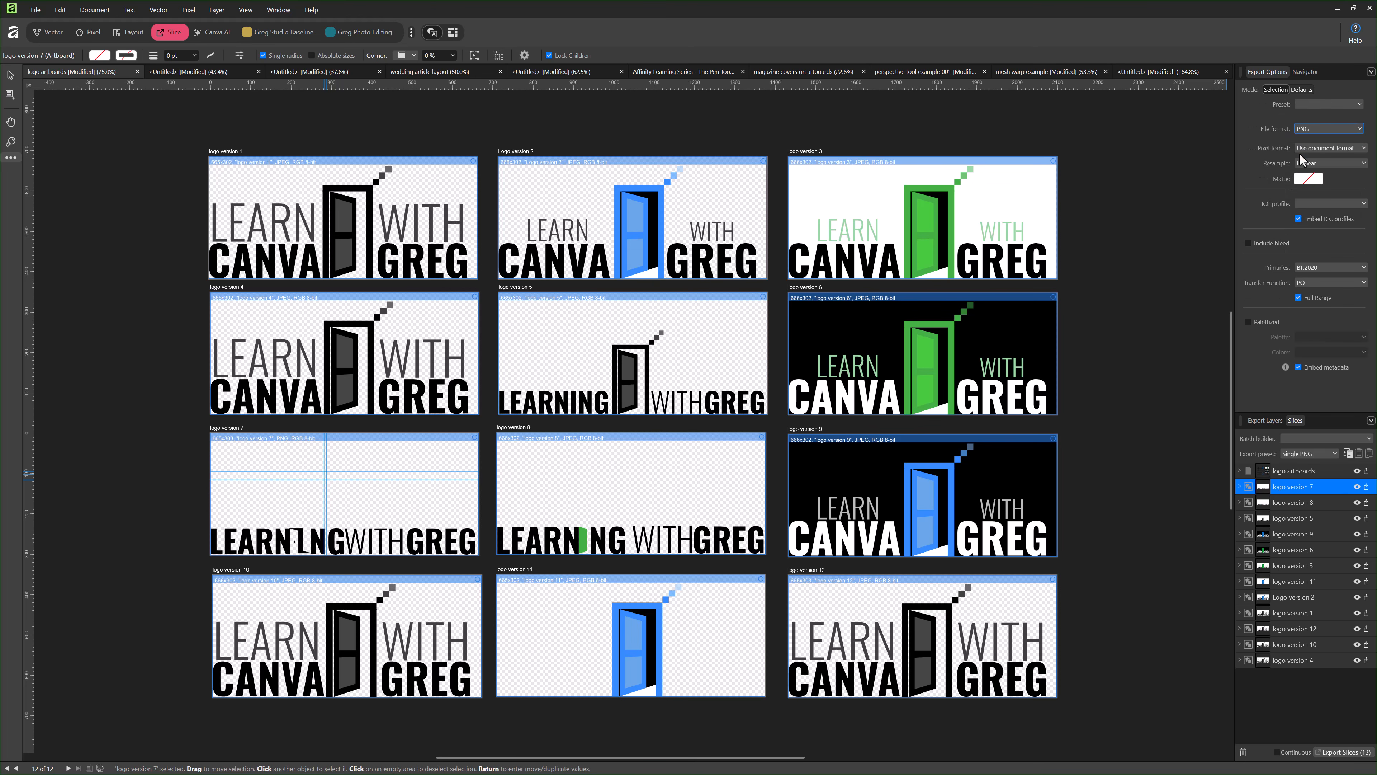
left_click(1296, 502)
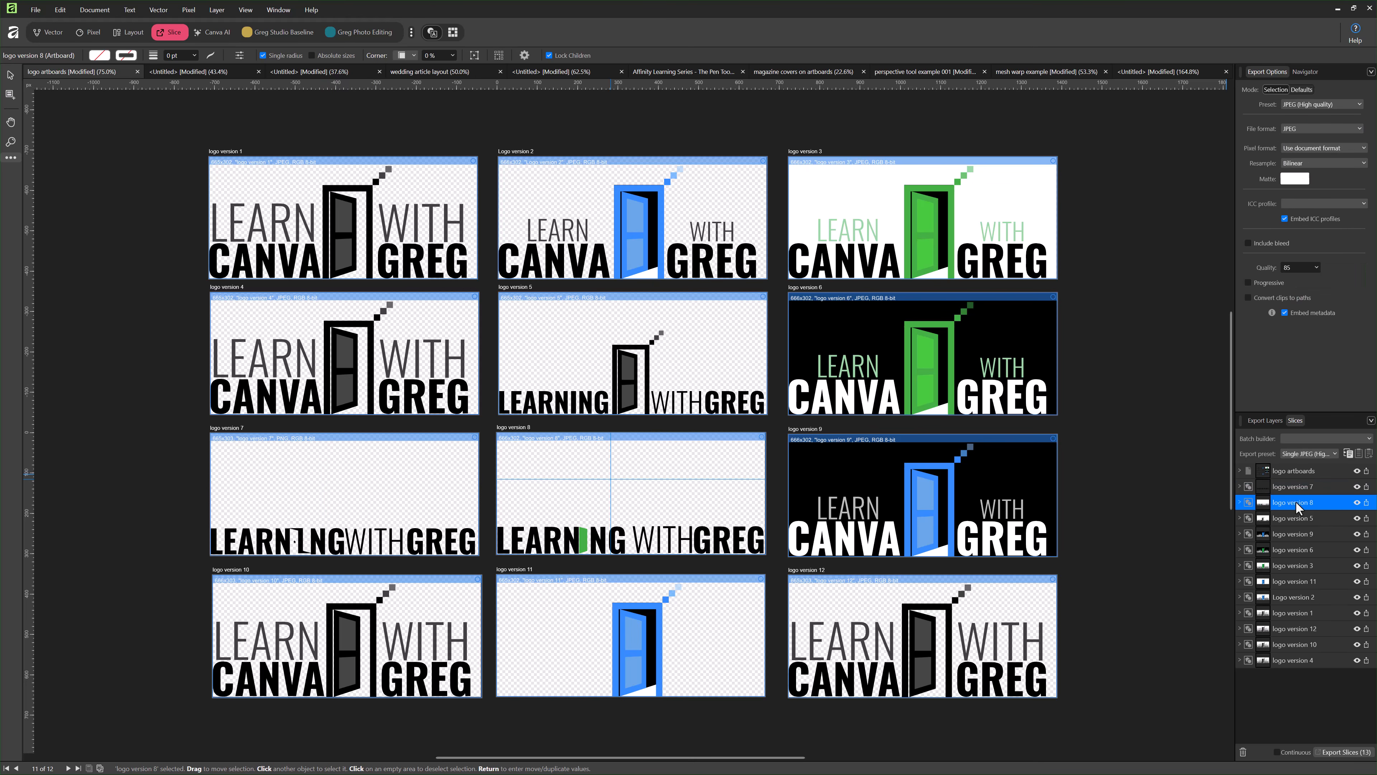
left_click(1314, 128)
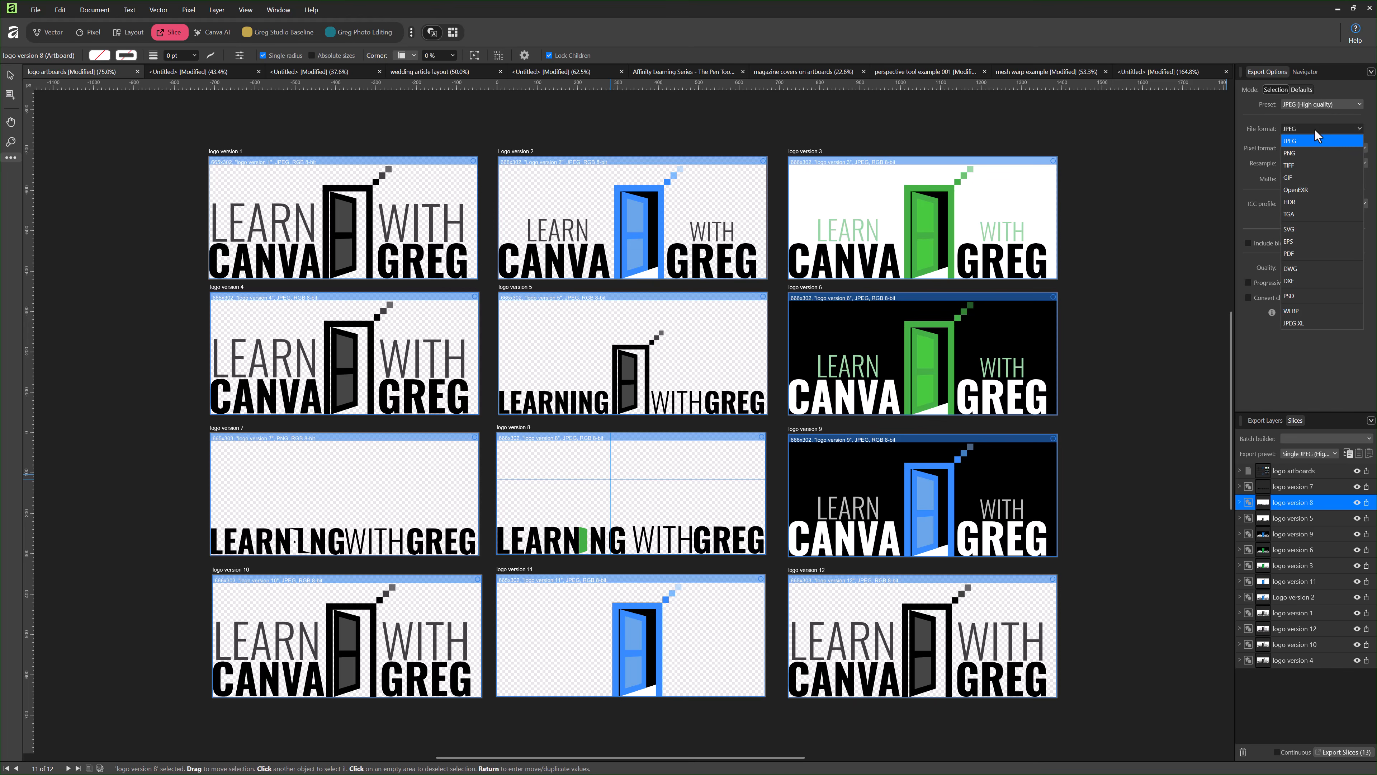
left_click(1294, 142)
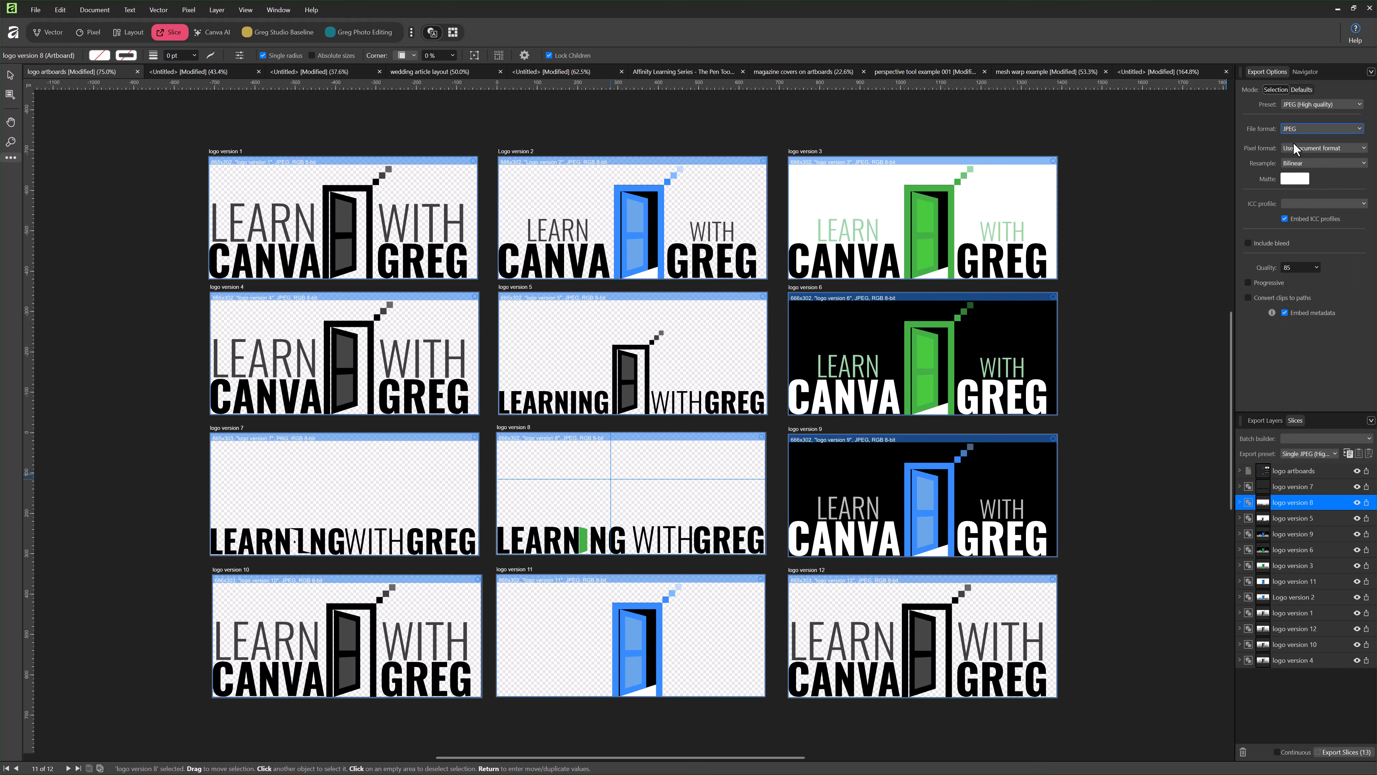
left_click(1314, 269)
left_click_drag(1317, 278, 1328, 280)
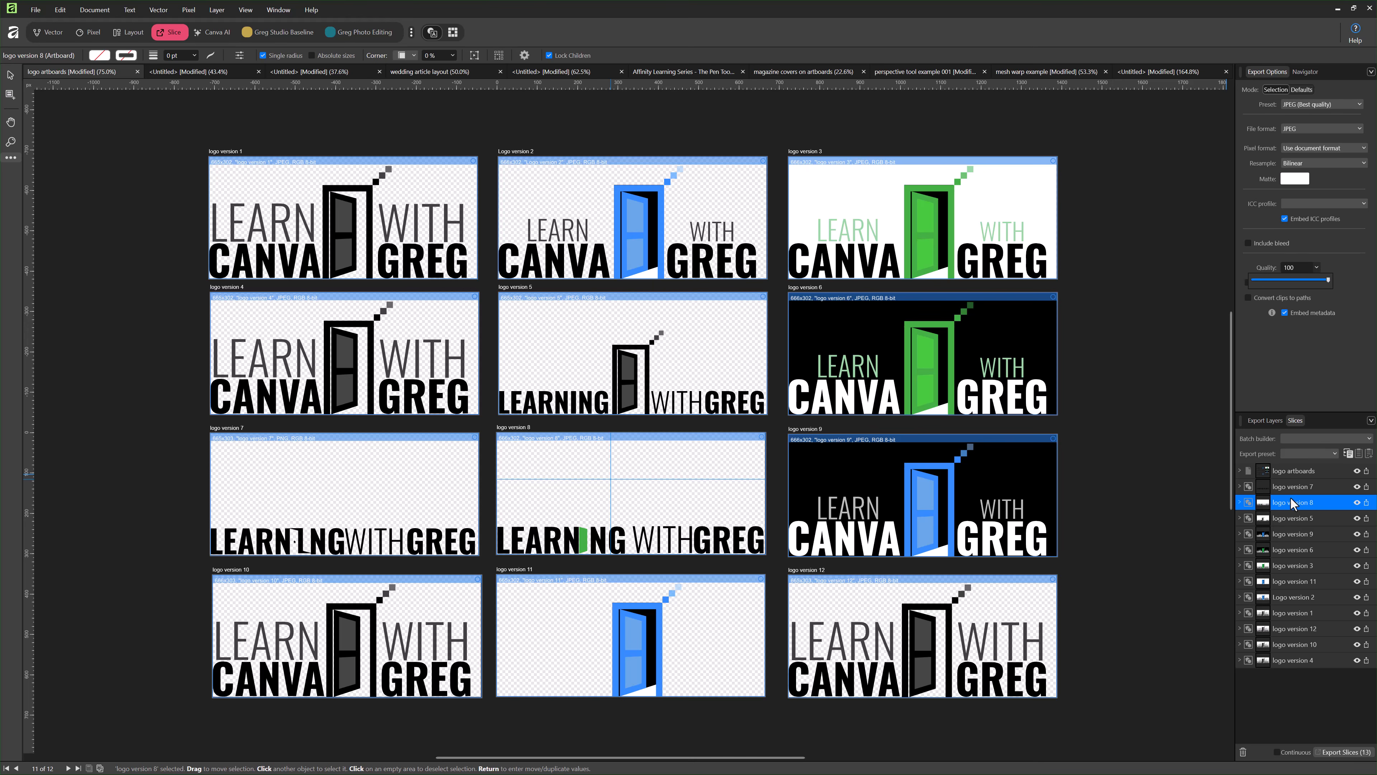
left_click(1287, 484)
left_click(1284, 486)
left_click(1278, 514)
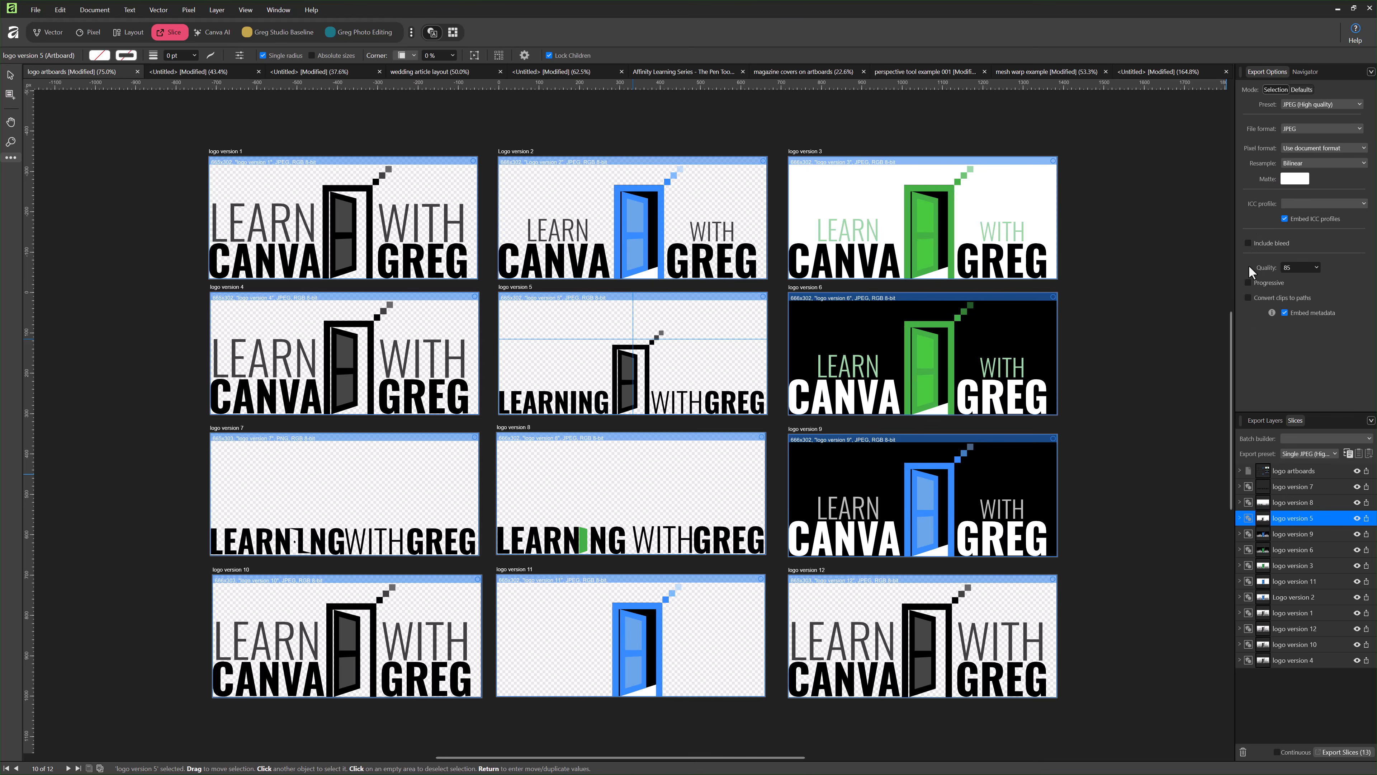
- Select all slices from logo artboards to logo version 4 and set their export format to JPEG with quality 86
left_click(1280, 471)
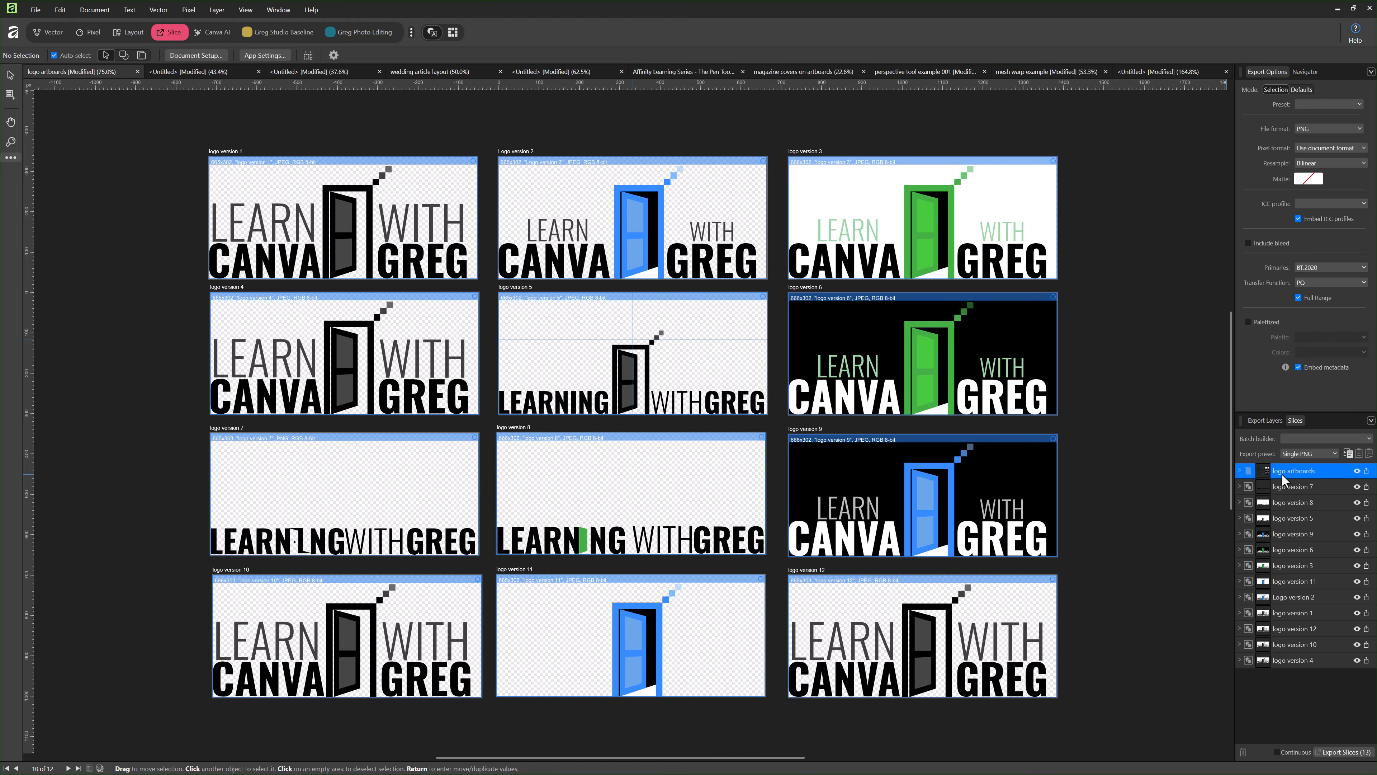
left_click(1294, 659, "shift")
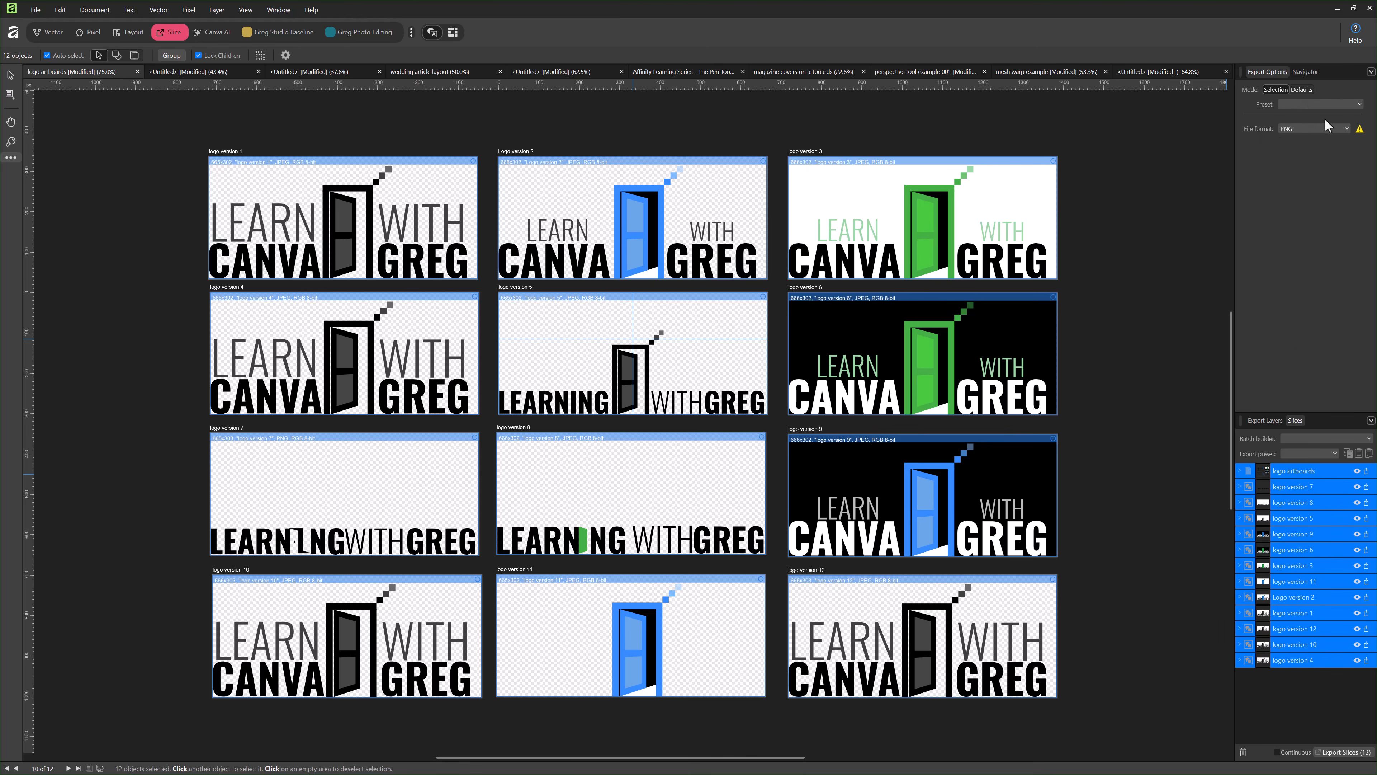
left_click(1310, 129)
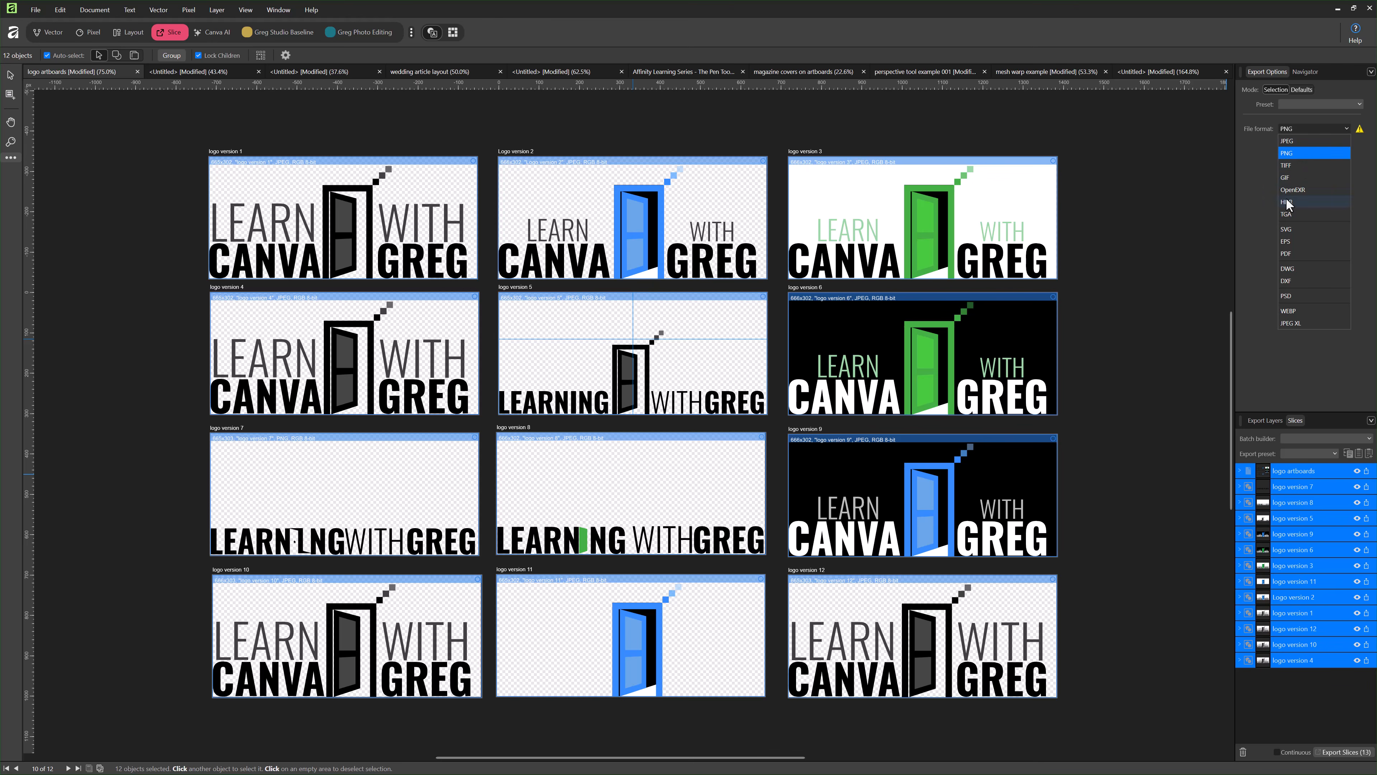
left_click(1288, 141)
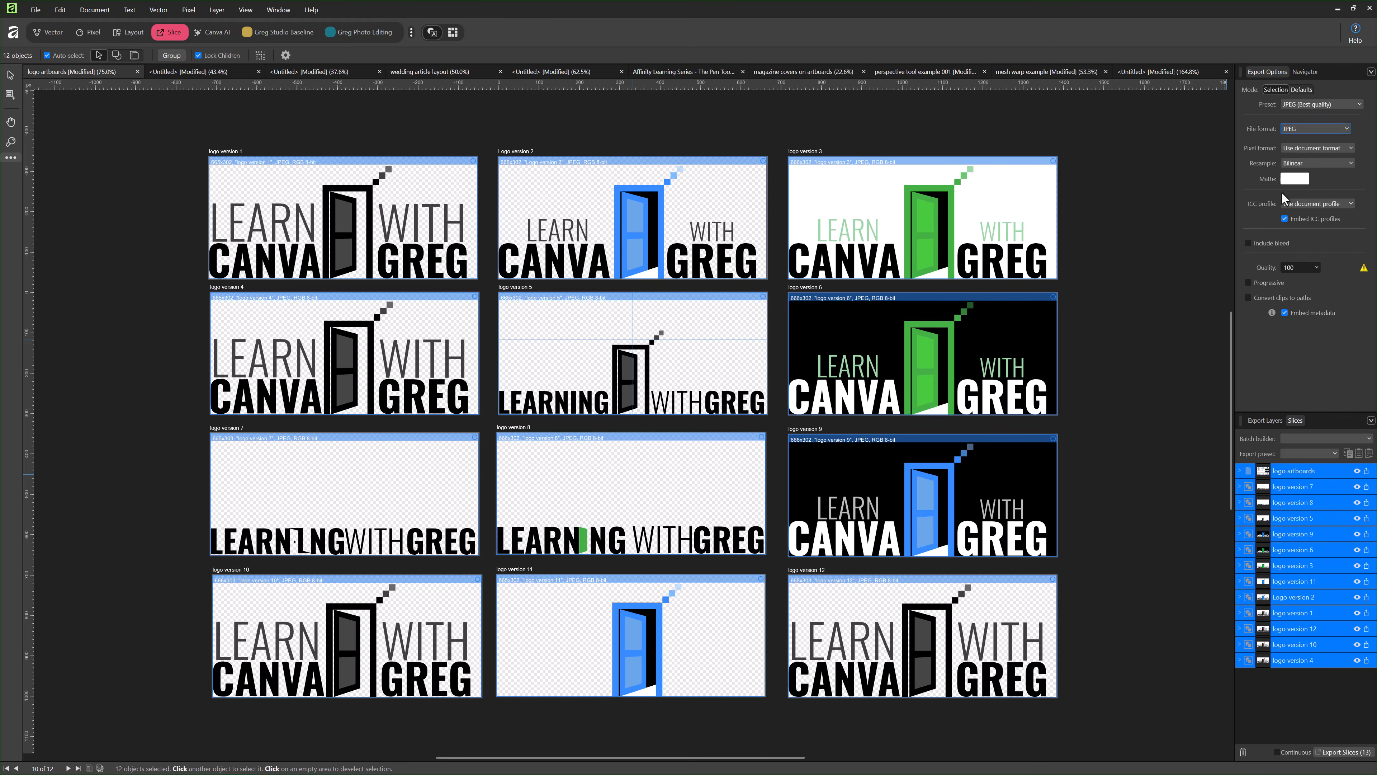
left_click_drag(1316, 267, 1309, 282)
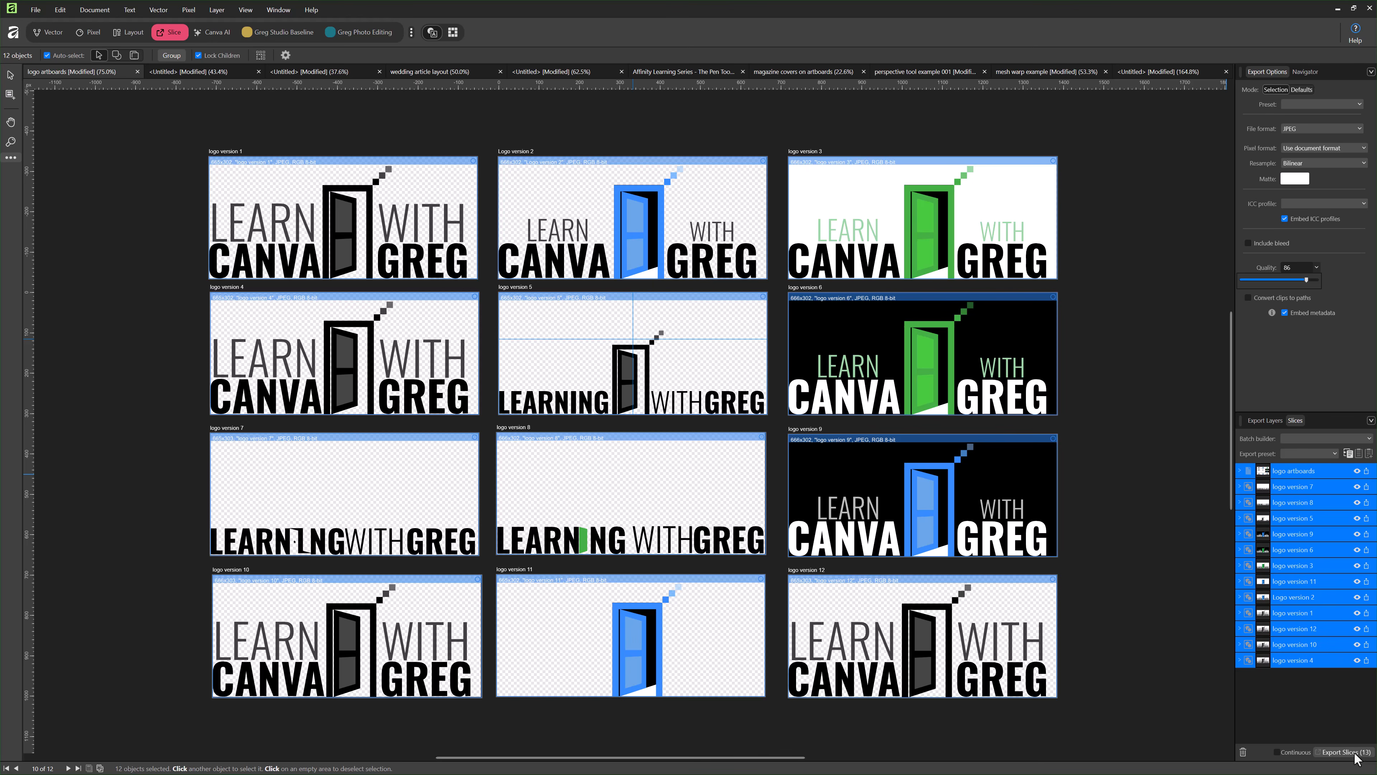
- Export all 13 slices to the export testing folder, overwriting the existing logo version 5.jpg
left_click(1339, 755)
left_click(1339, 754)
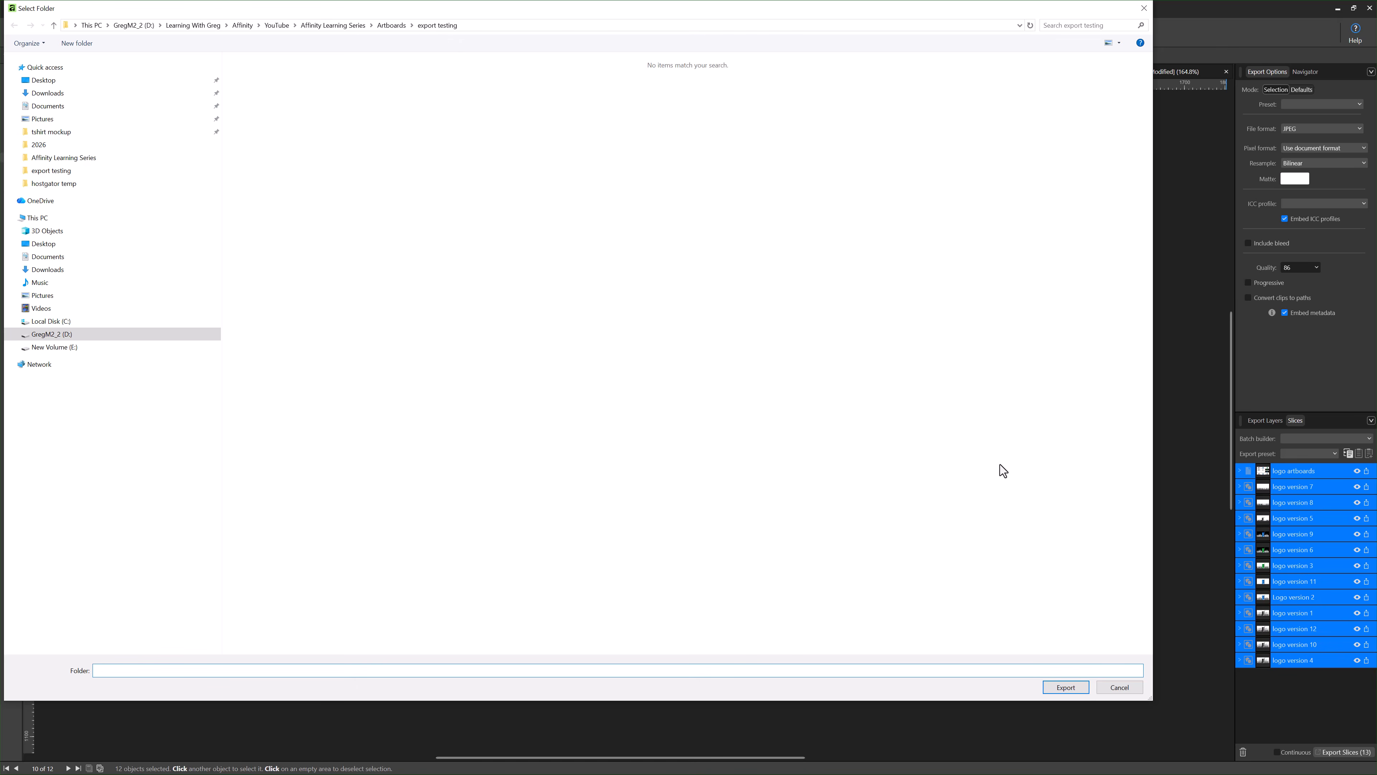
left_click(1071, 688)
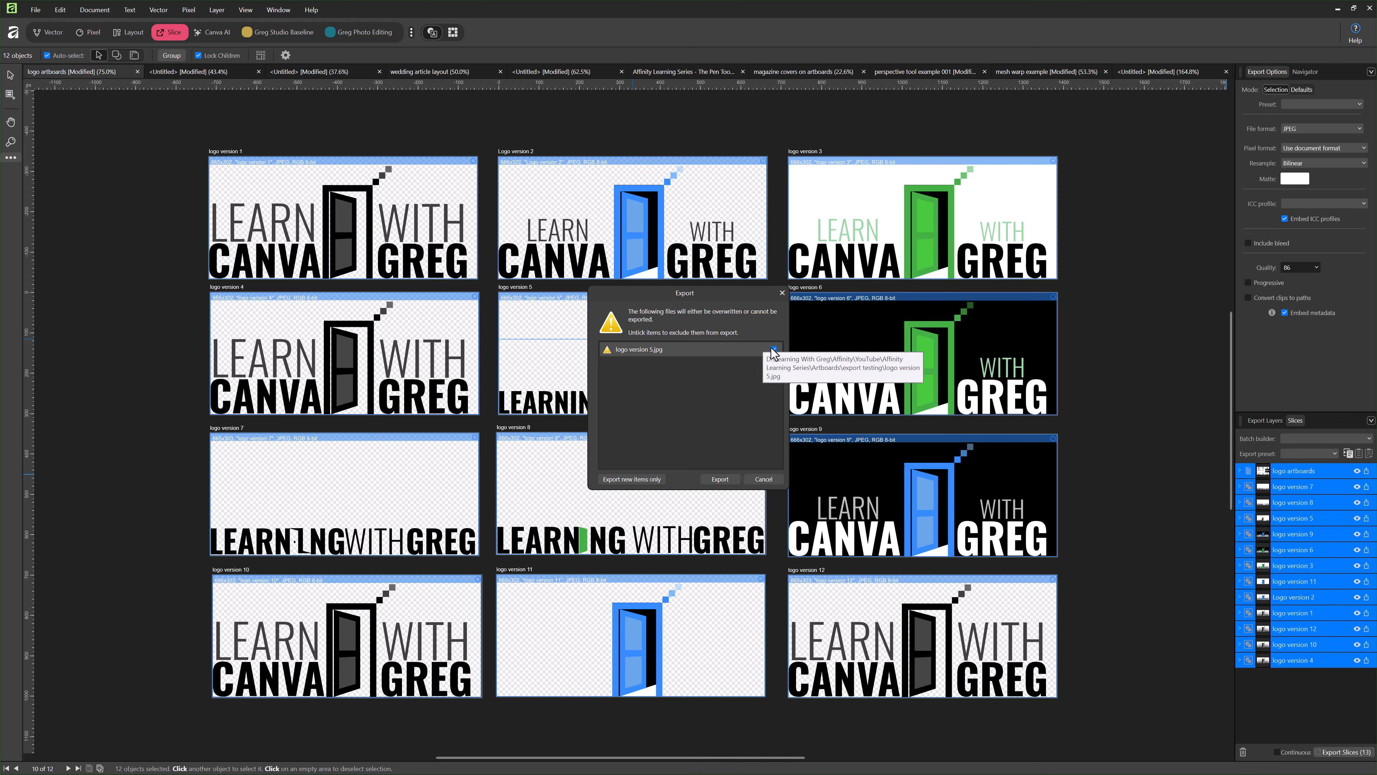
left_click(721, 479)
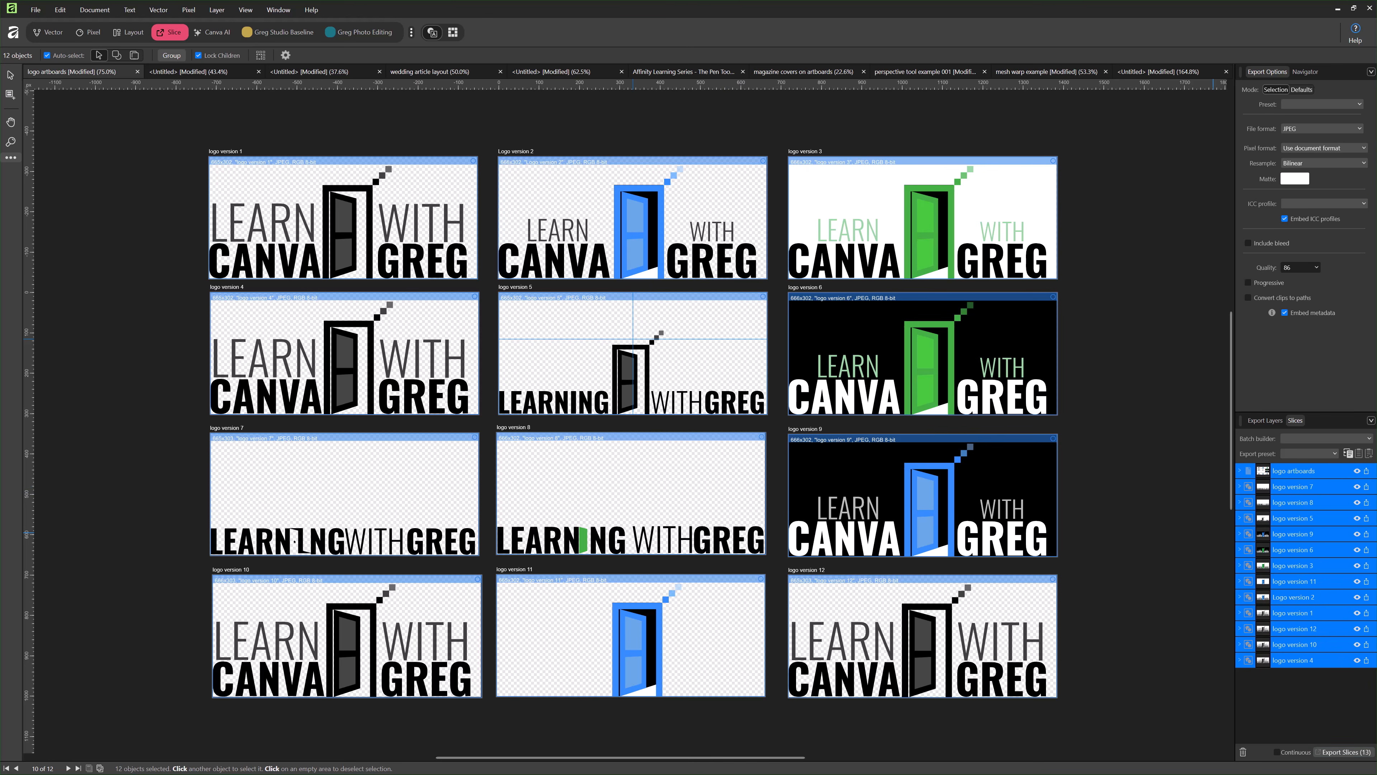
- Switch to File Explorer and review the exported logo images in the export testing folder
key("alt+Tab")
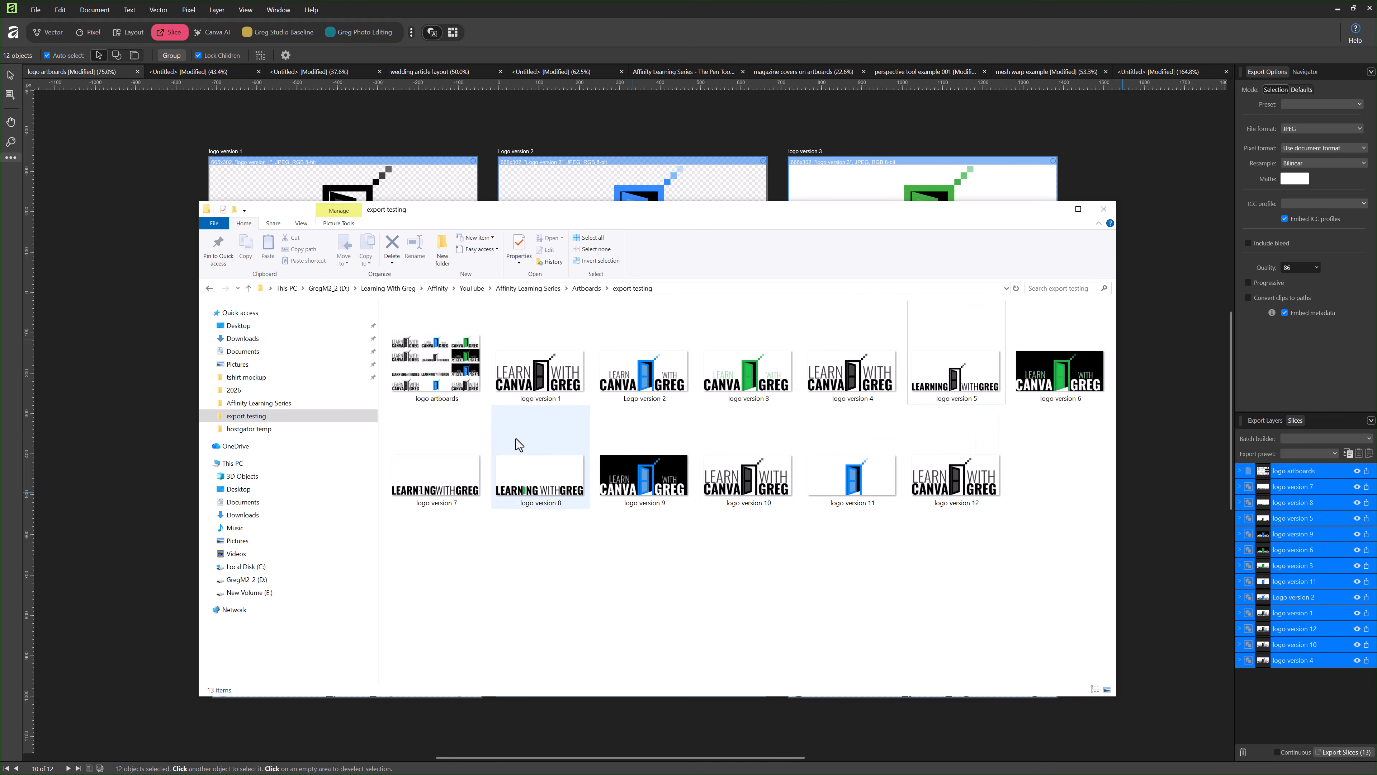
mouse_move(422, 373)
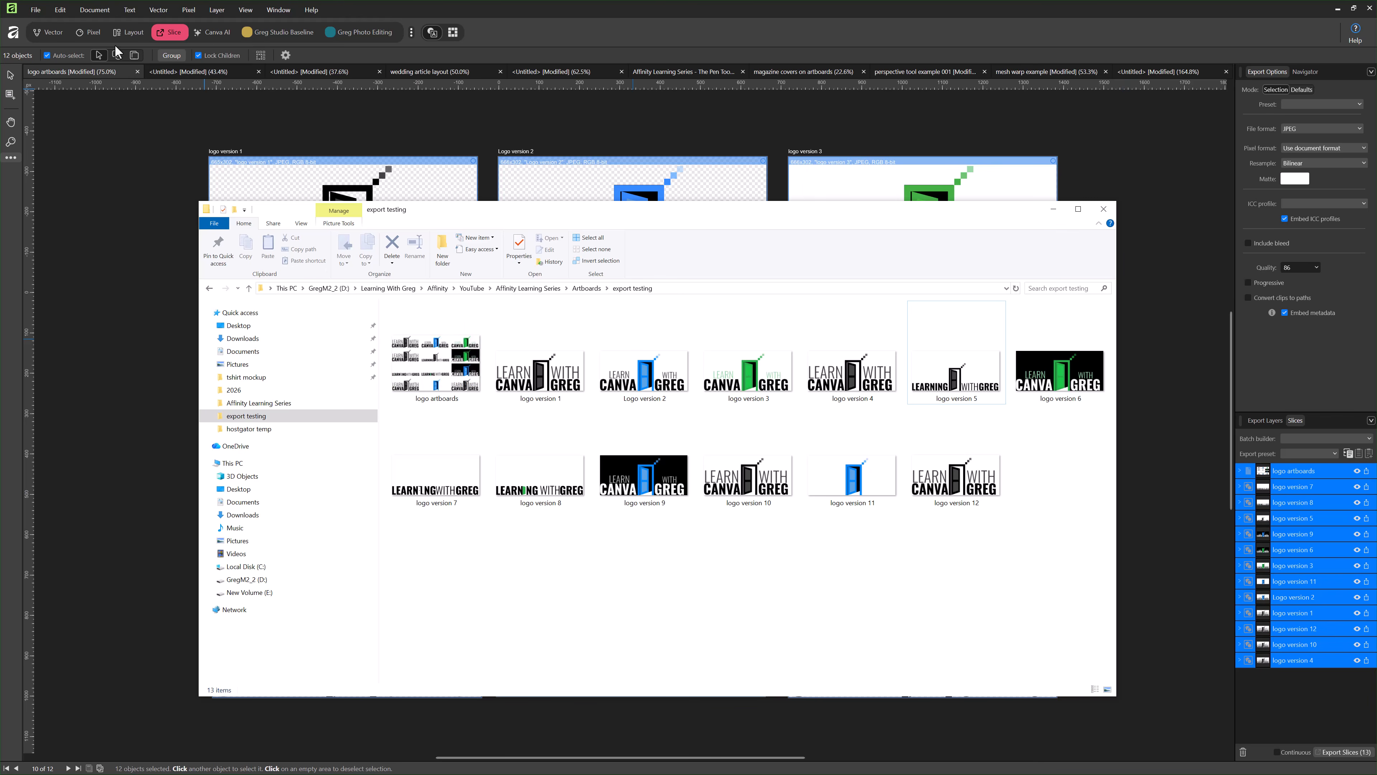
left_click(35, 10)
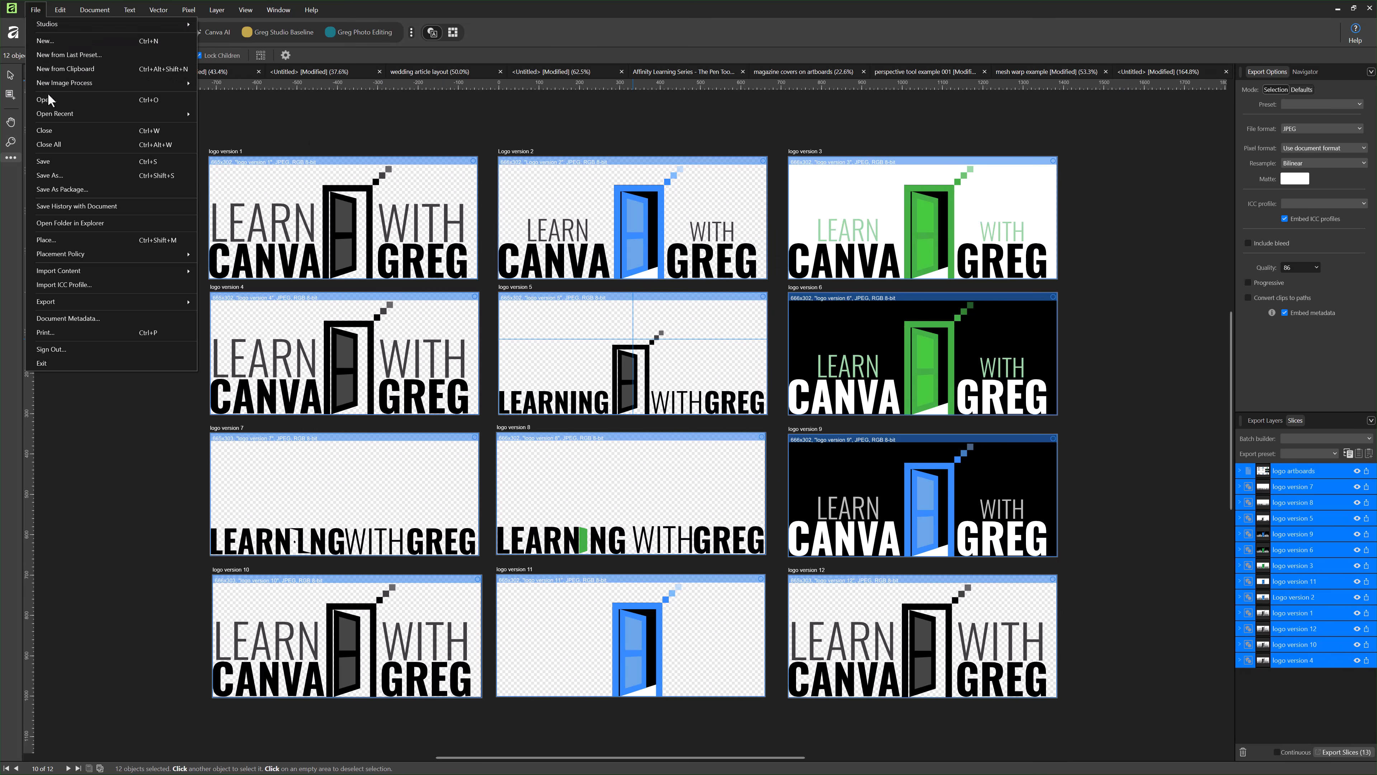
left_click(44, 223)
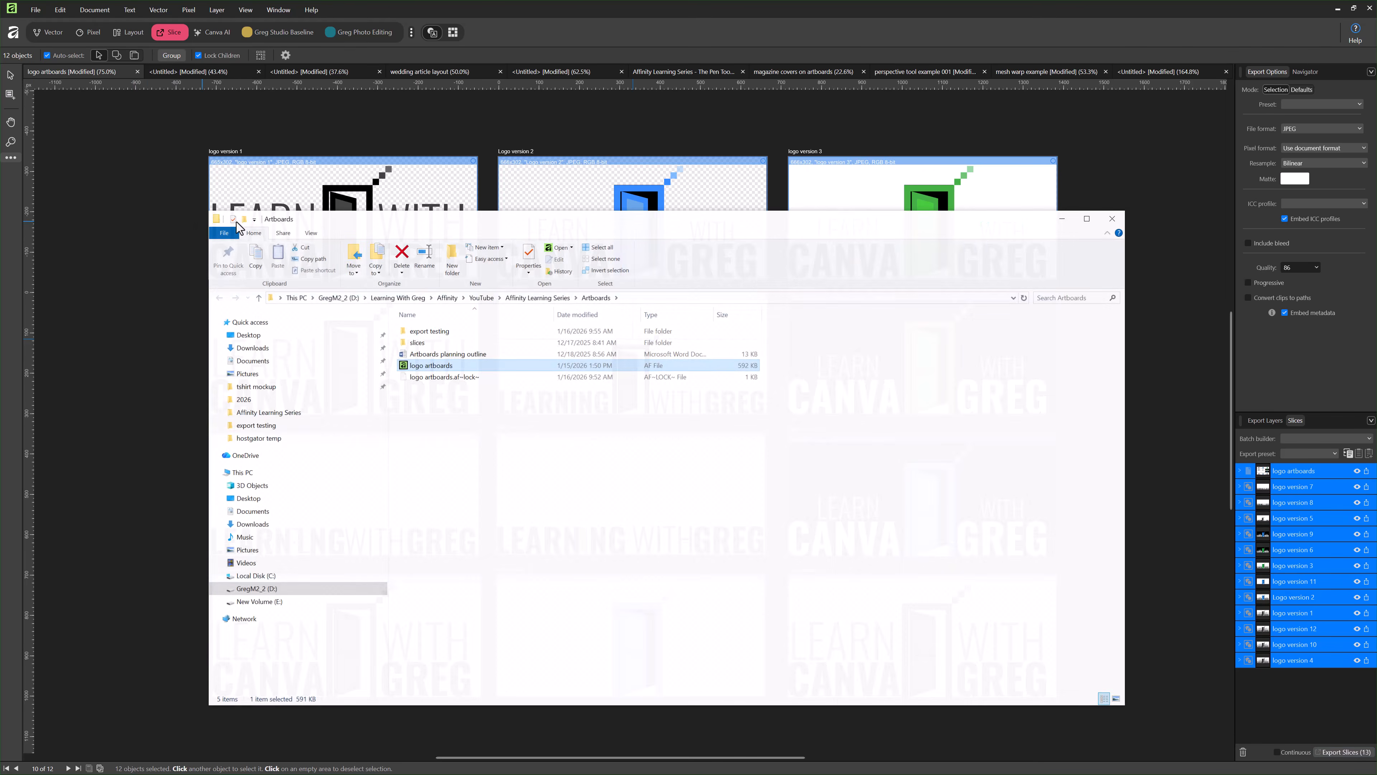
left_click(274, 424)
left_click(442, 395)
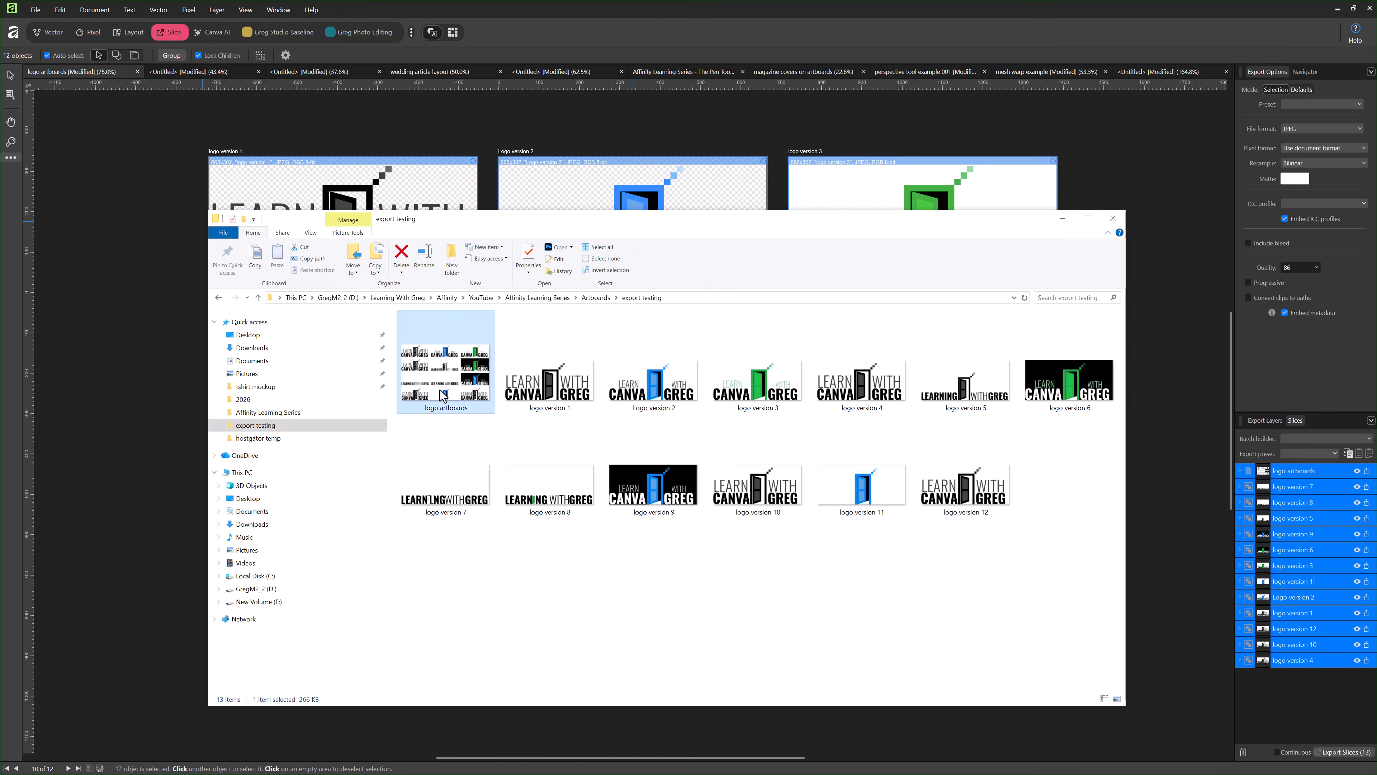
- Open the exported logo artboards image in Photoshop to inspect the combined artboards, and return to Affinity
double_click(441, 390)
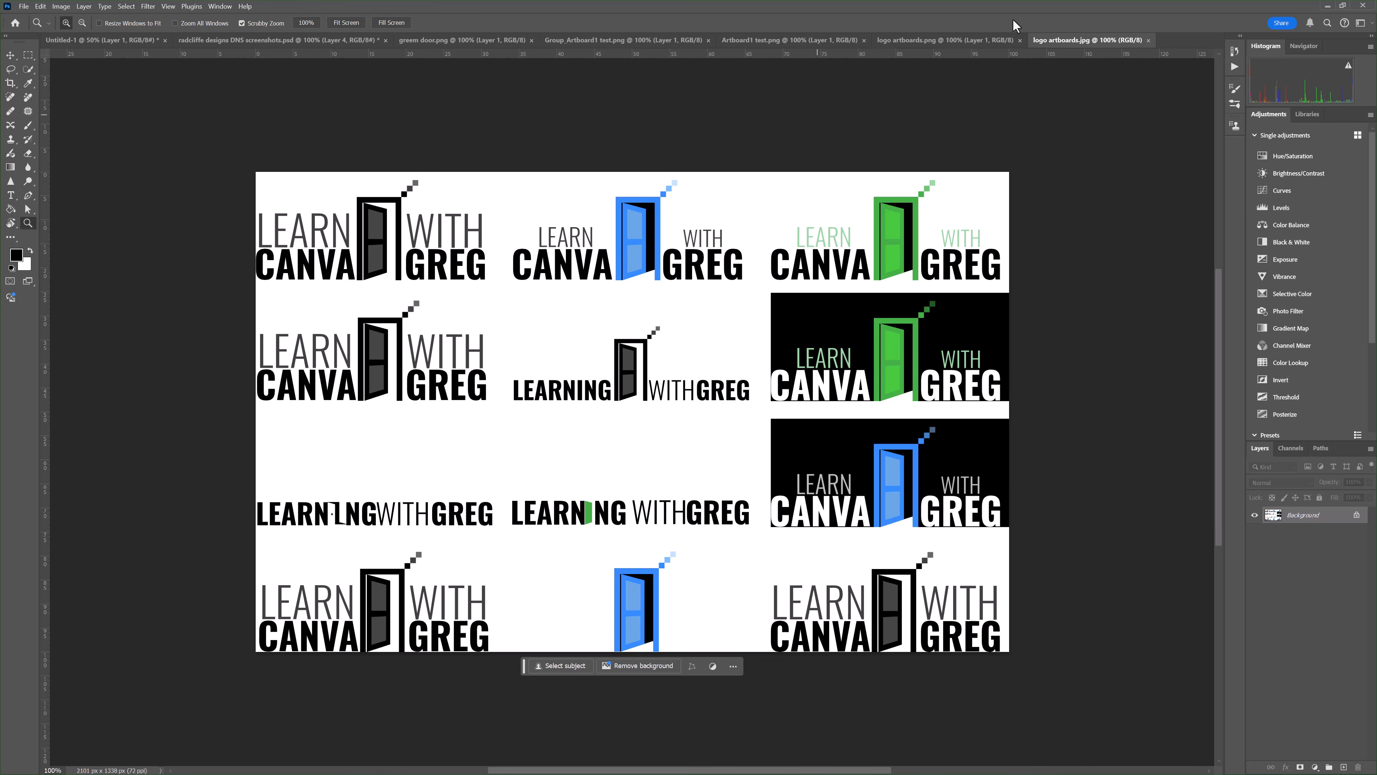
left_click(1328, 7)
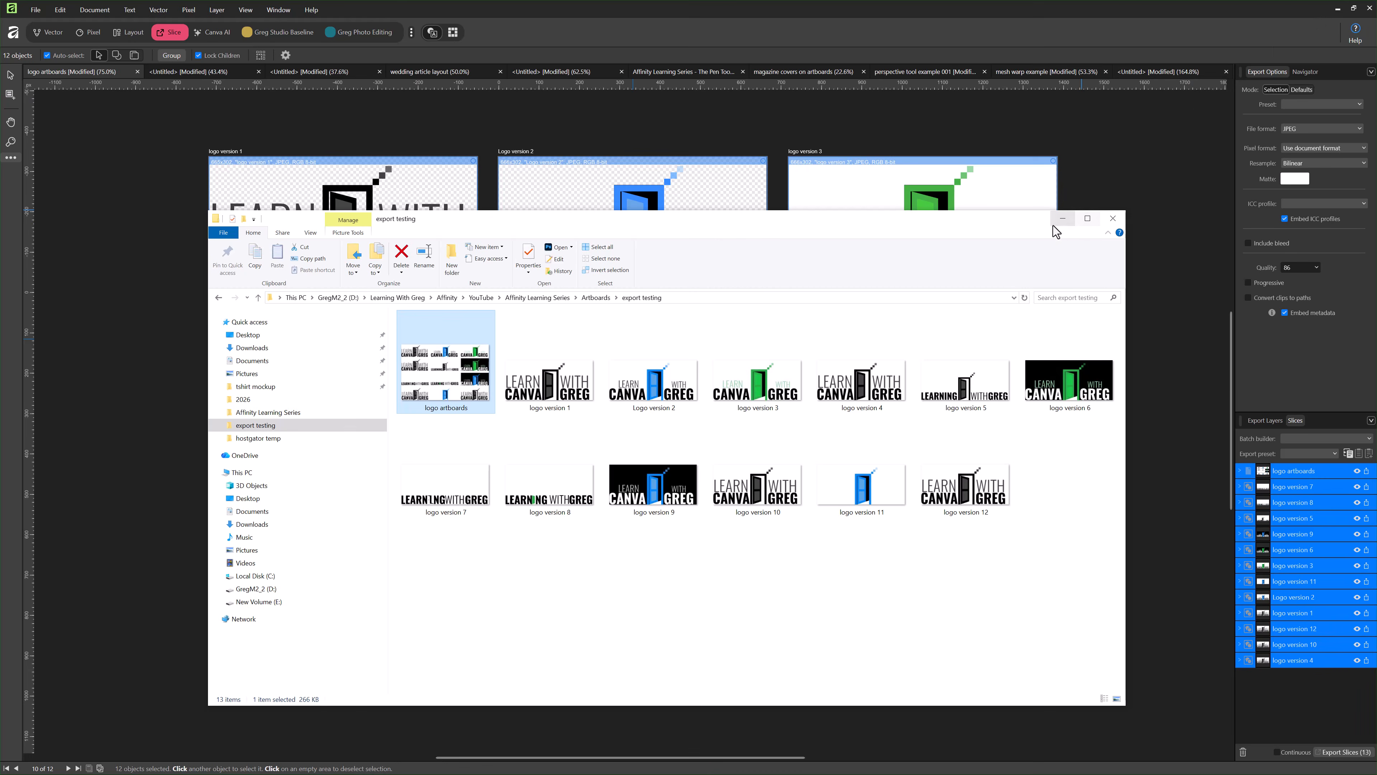
left_click(1116, 219)
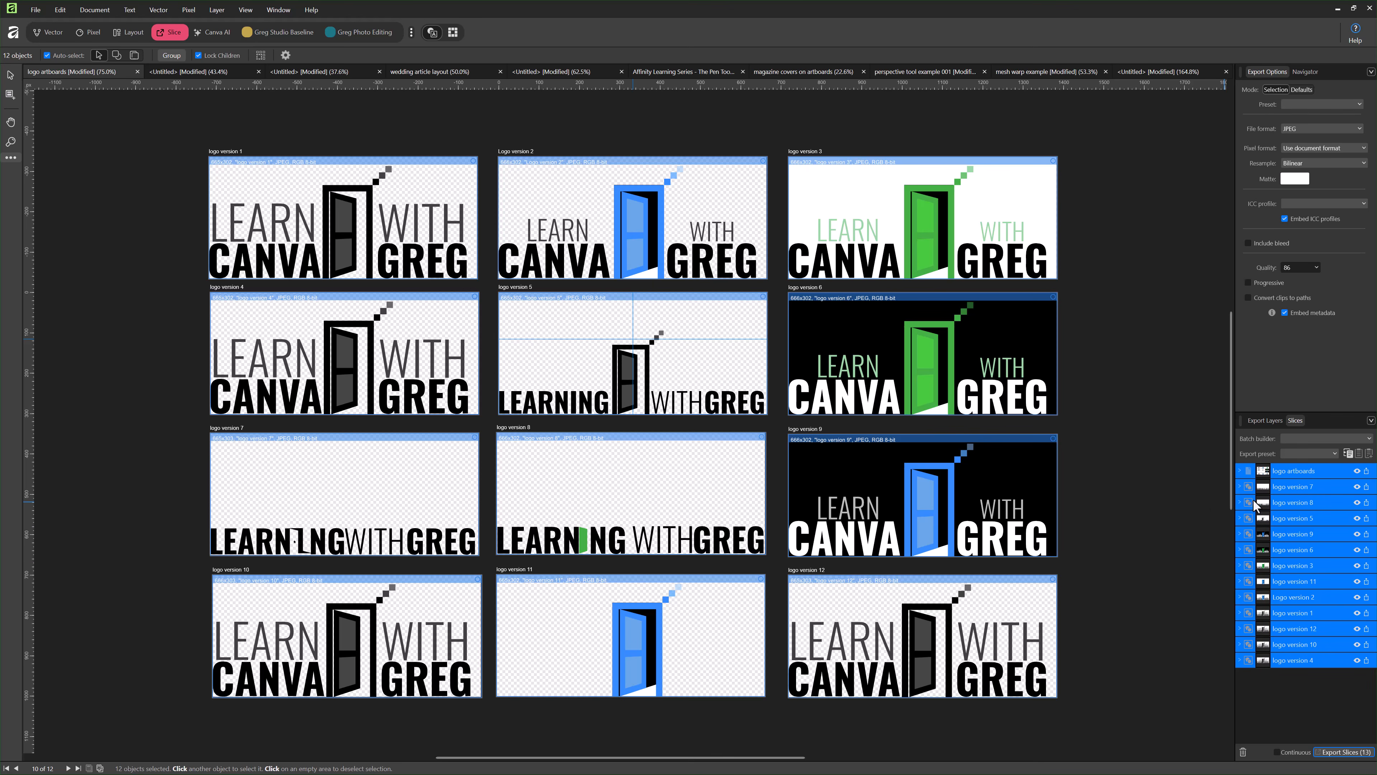
- Check the individual export settings of the logo version 5, logo version 6 and logo version 3 slices
left_click(1302, 502)
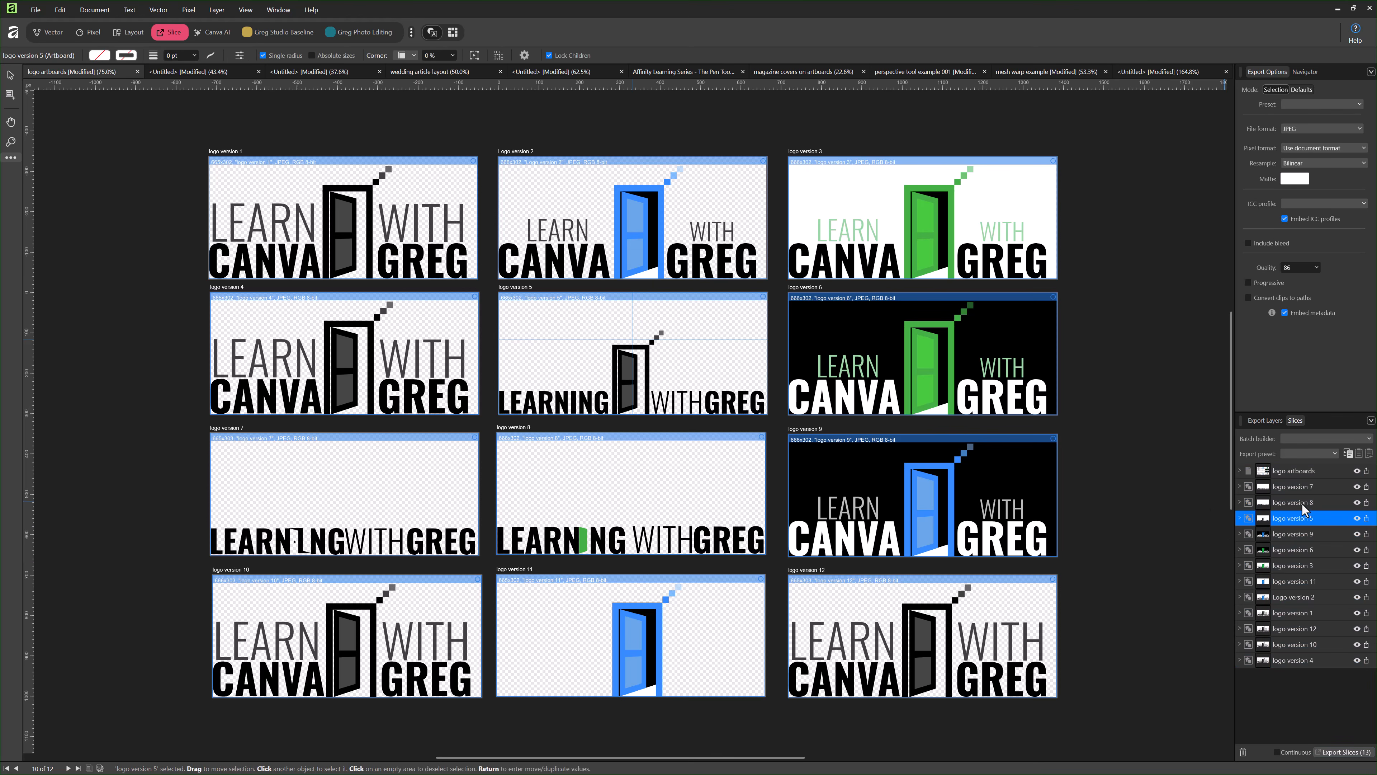
left_click(1303, 551)
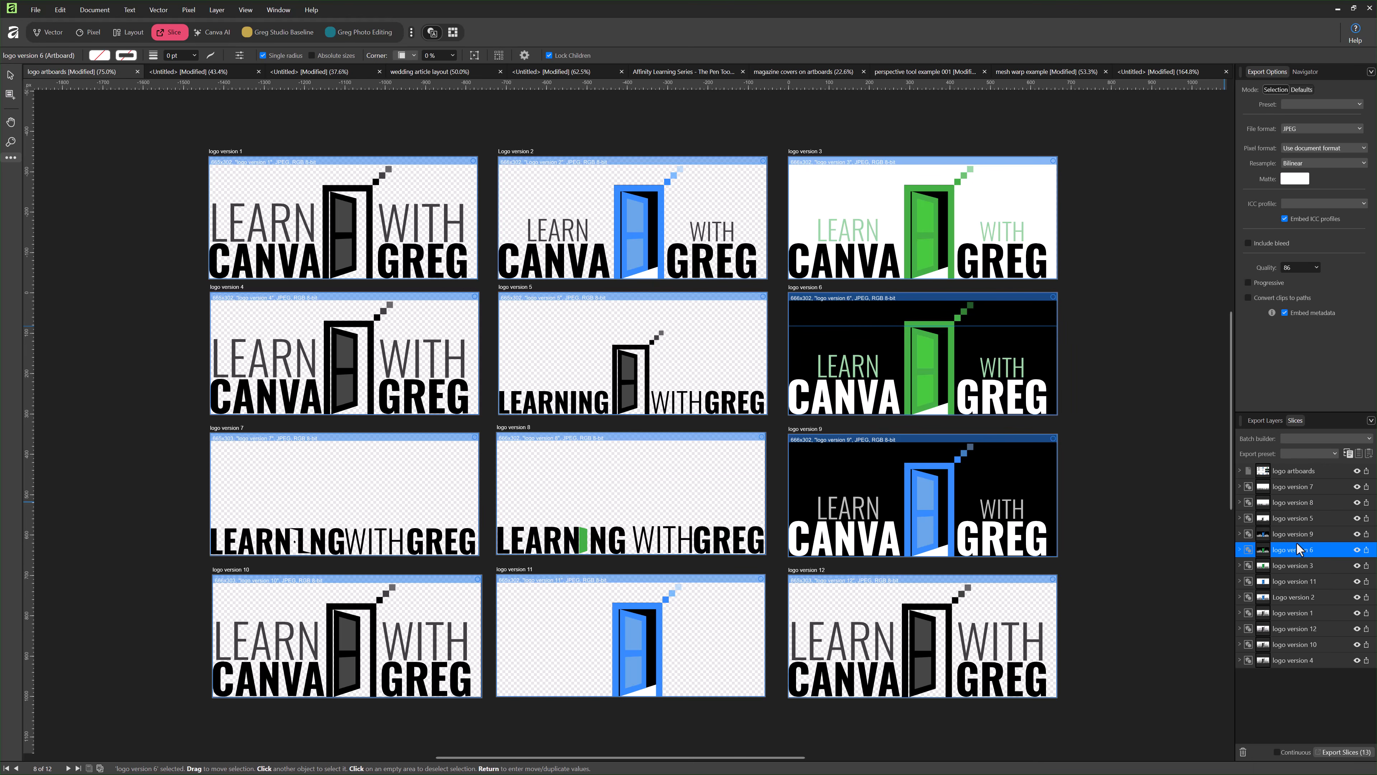
left_click(1296, 567)
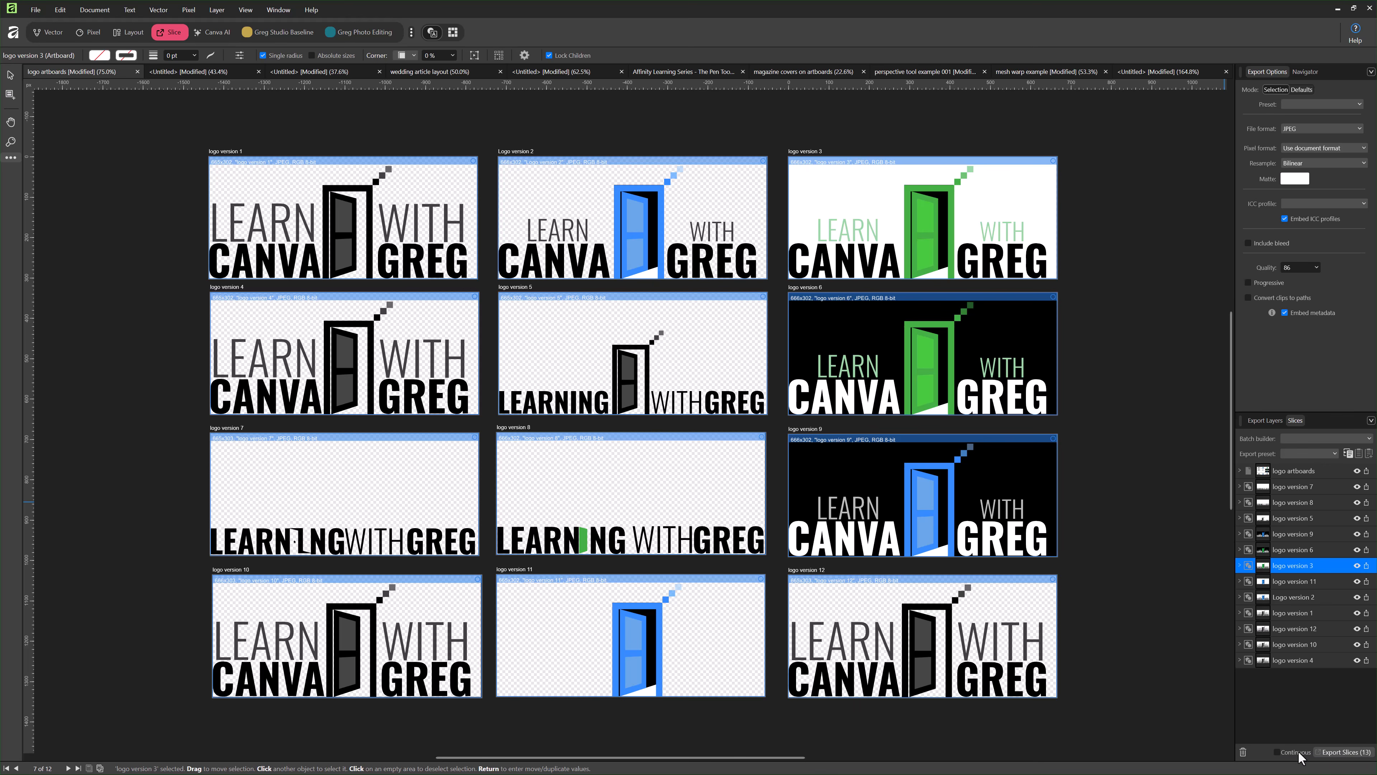
- Review which existing files a repeat export of all slices to the export testing folder would overwrite, and cancel the export
left_click(1277, 752)
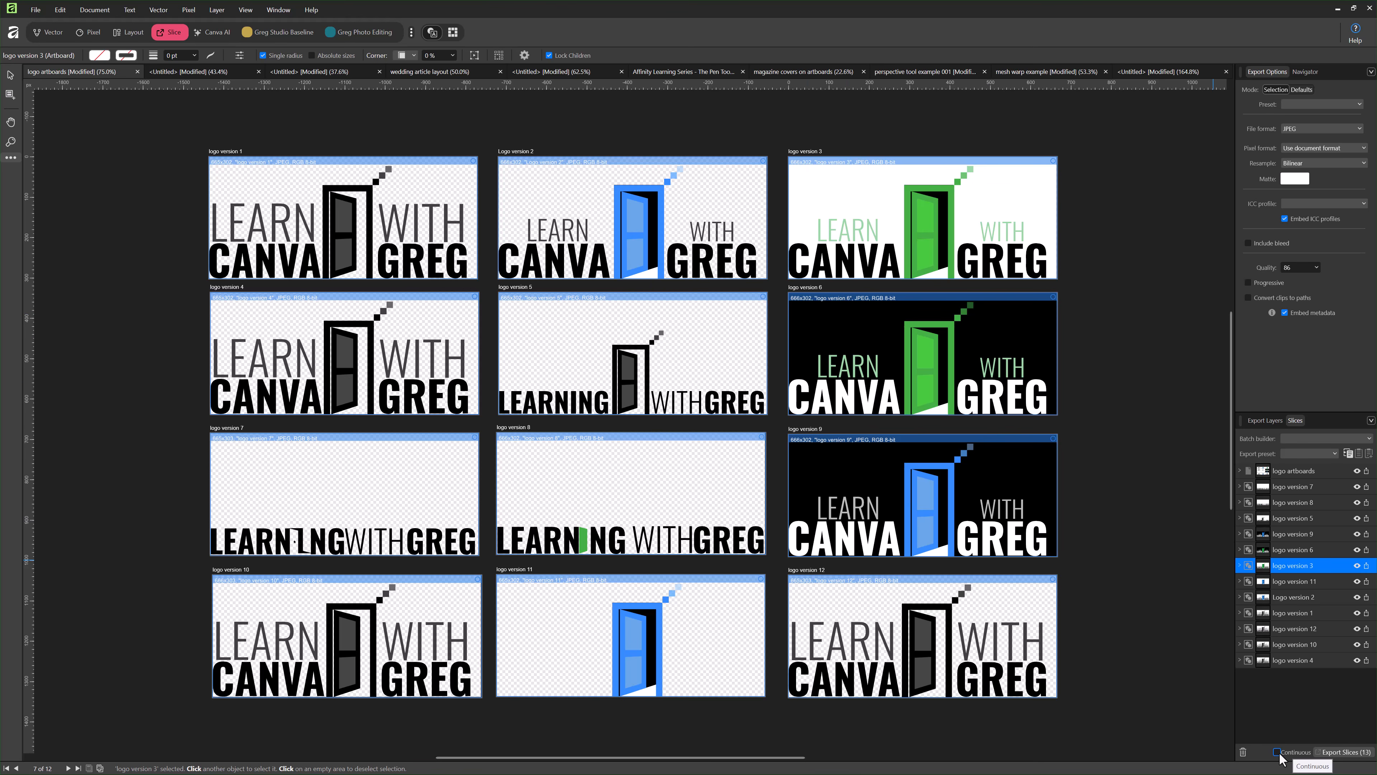
left_click(1341, 755)
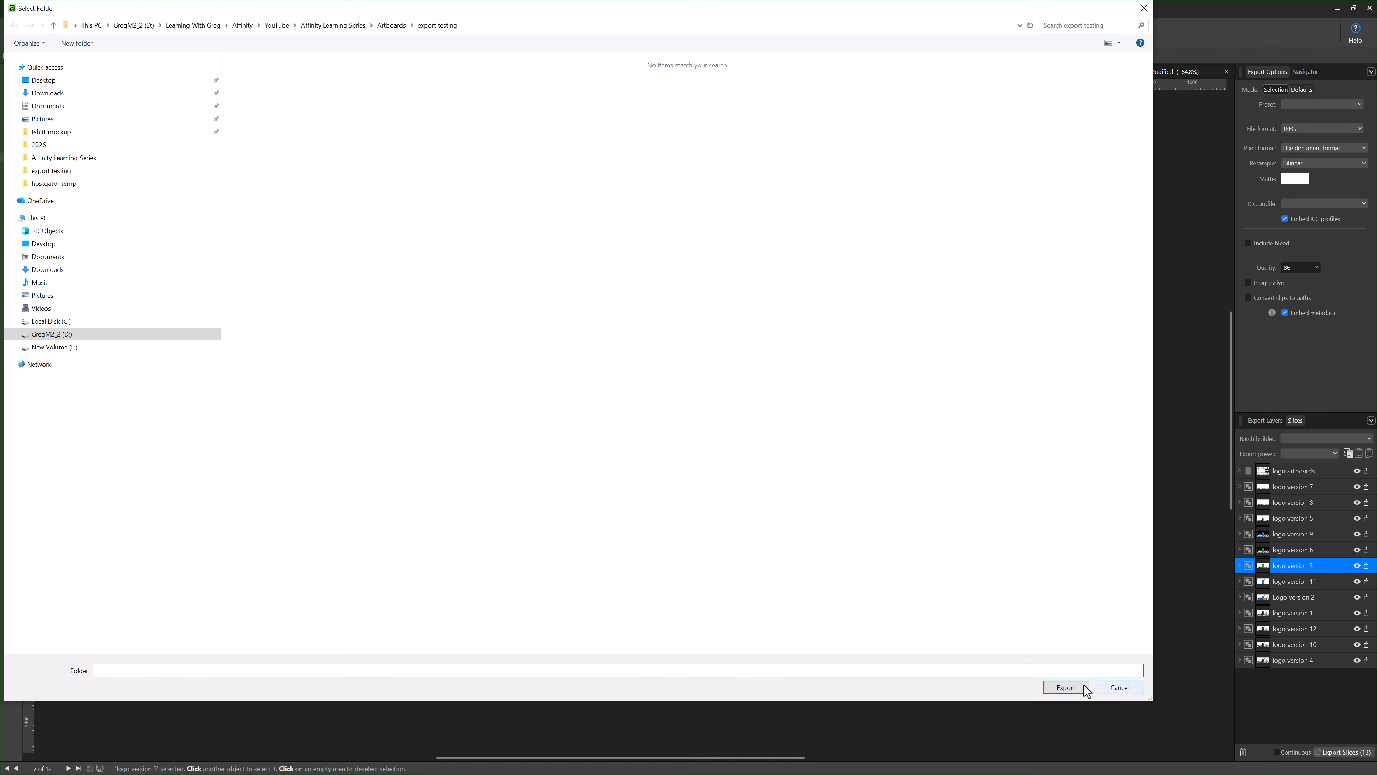
left_click(1079, 686)
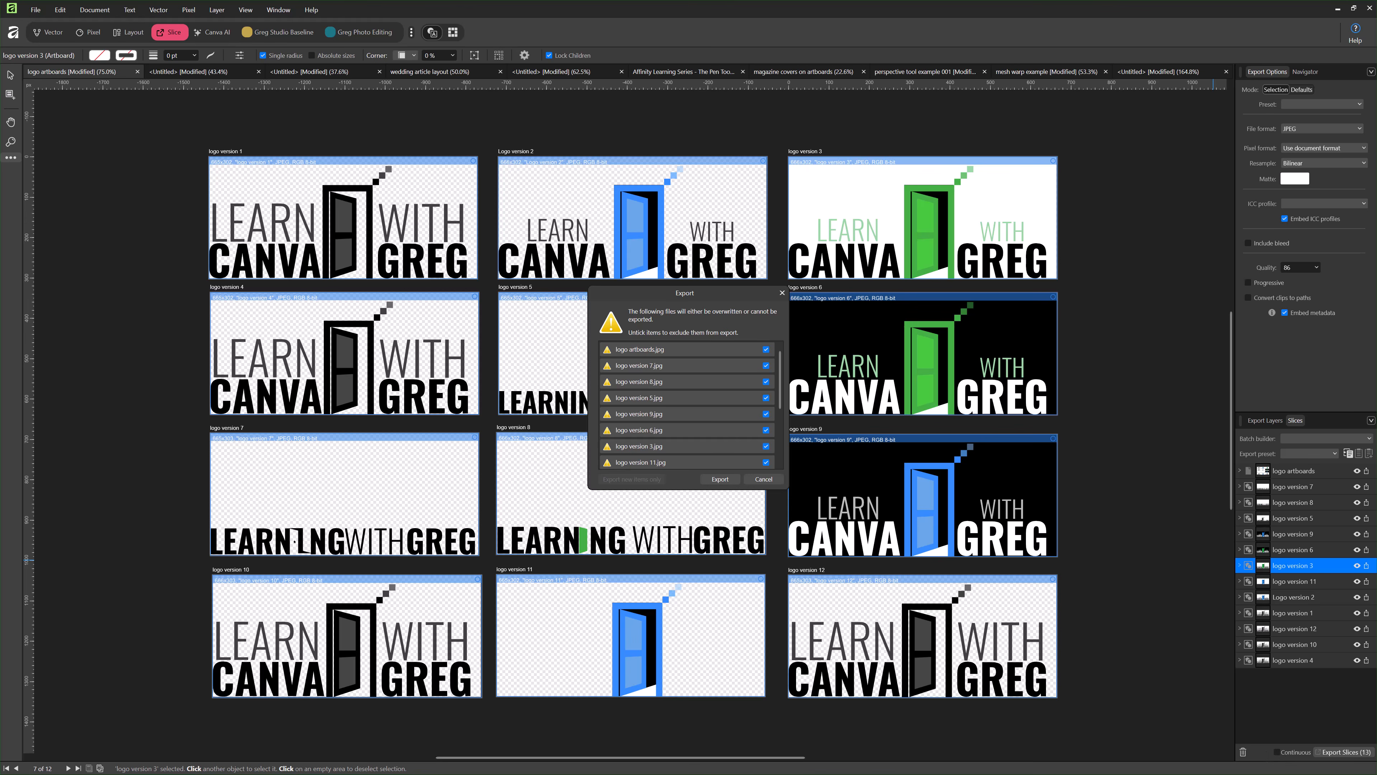
left_click(765, 480)
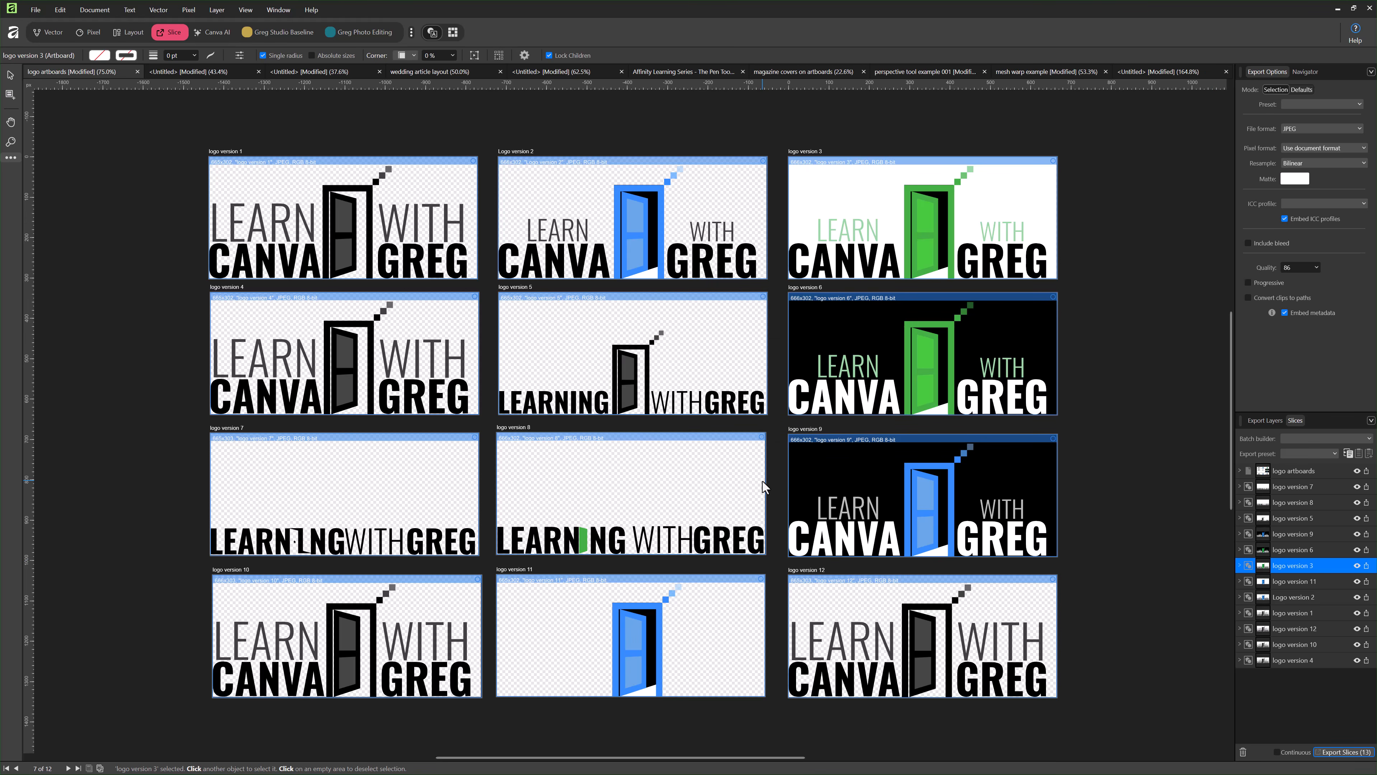